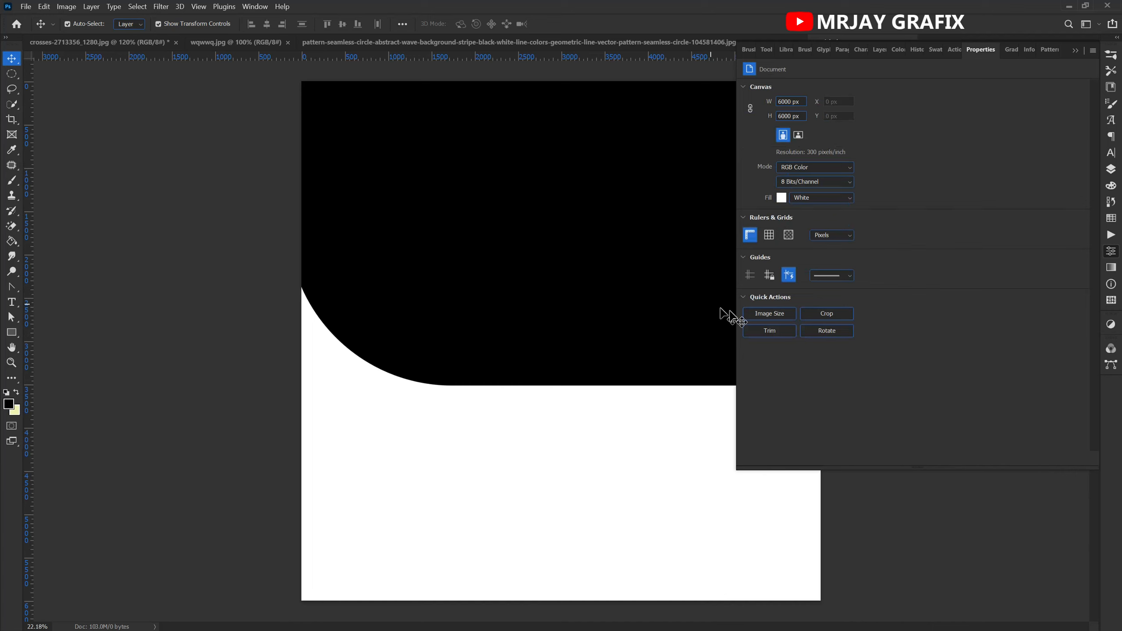
Recolor the black rounded-corner rectangle to dark red #4f0d0d and lock its layer.
drag(736, 313, 871, 302)
click(470, 314)
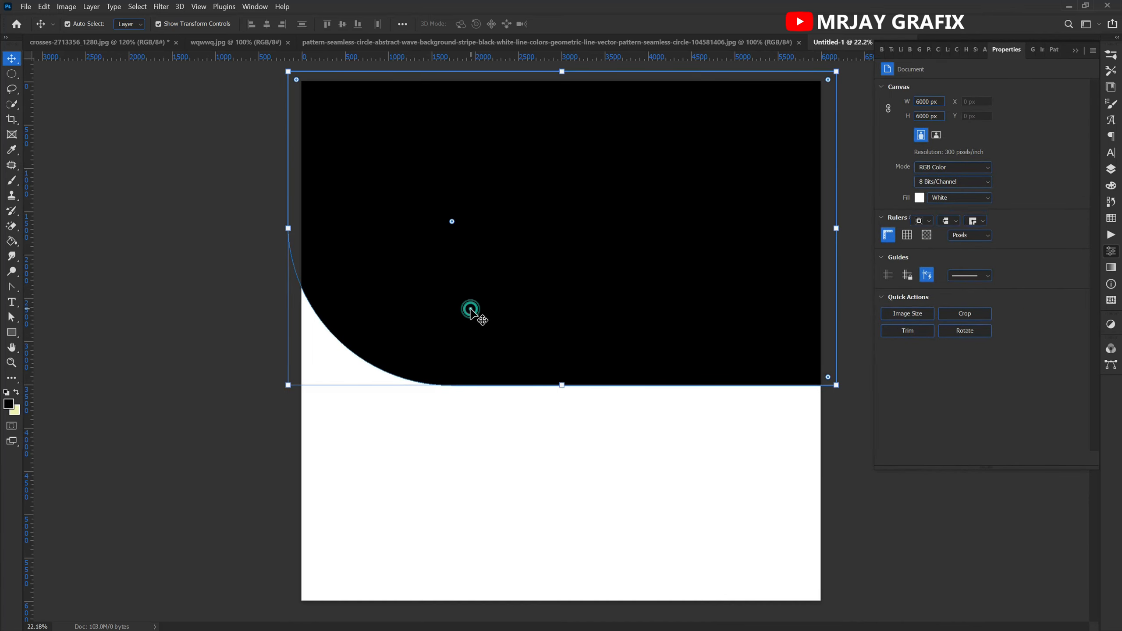
click(189, 372)
click(546, 273)
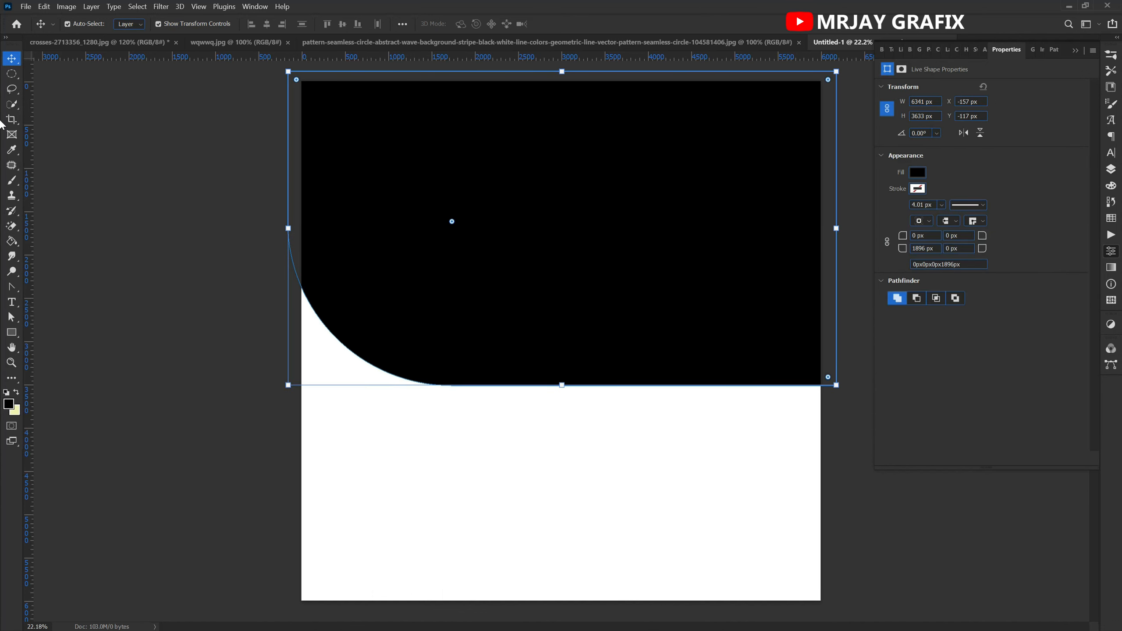
click(1111, 170)
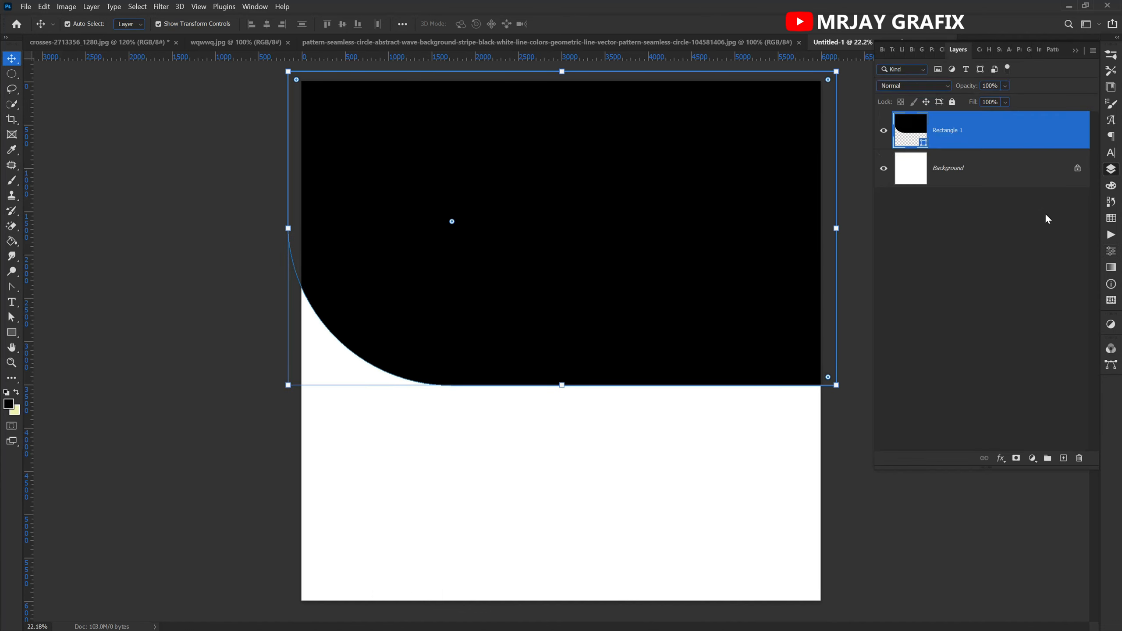
double_click(922, 145)
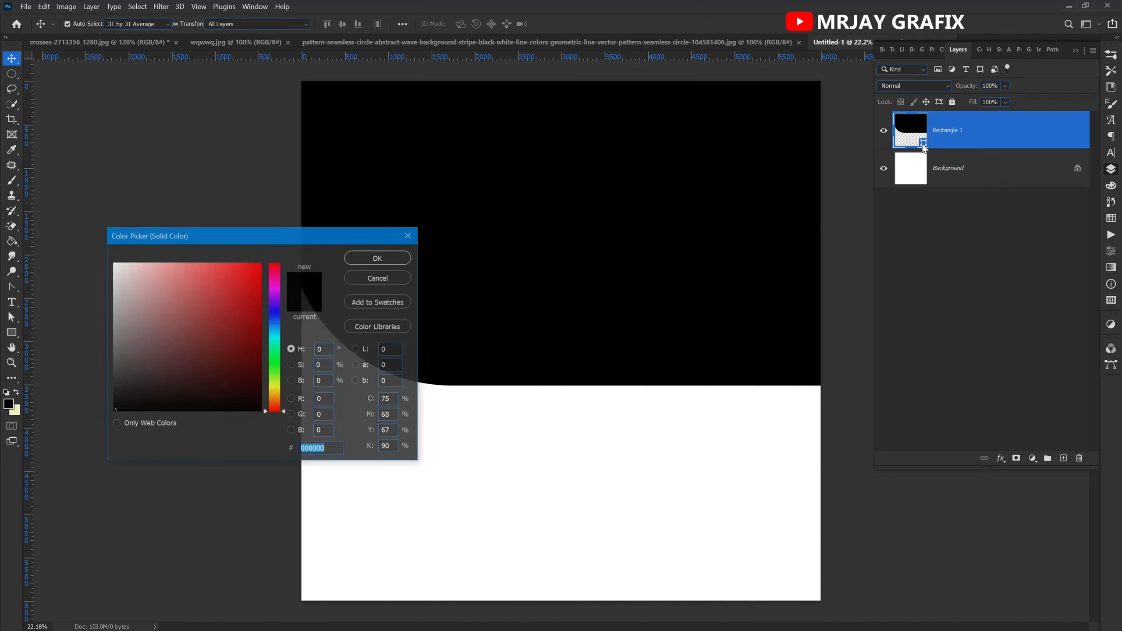
drag(303, 247, 913, 202)
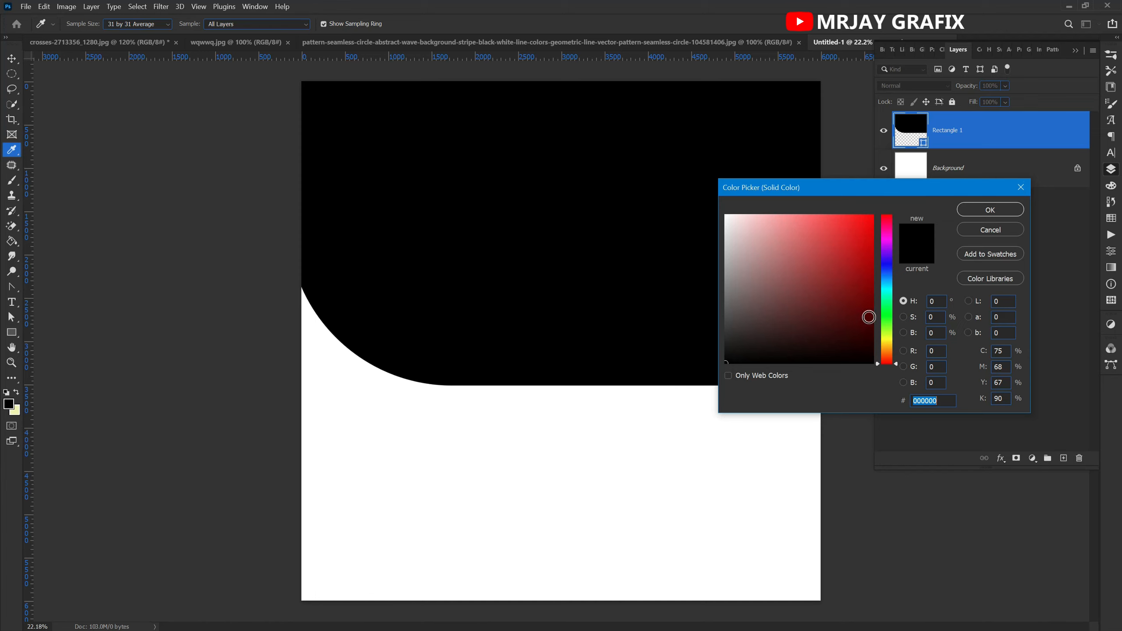
click(868, 316)
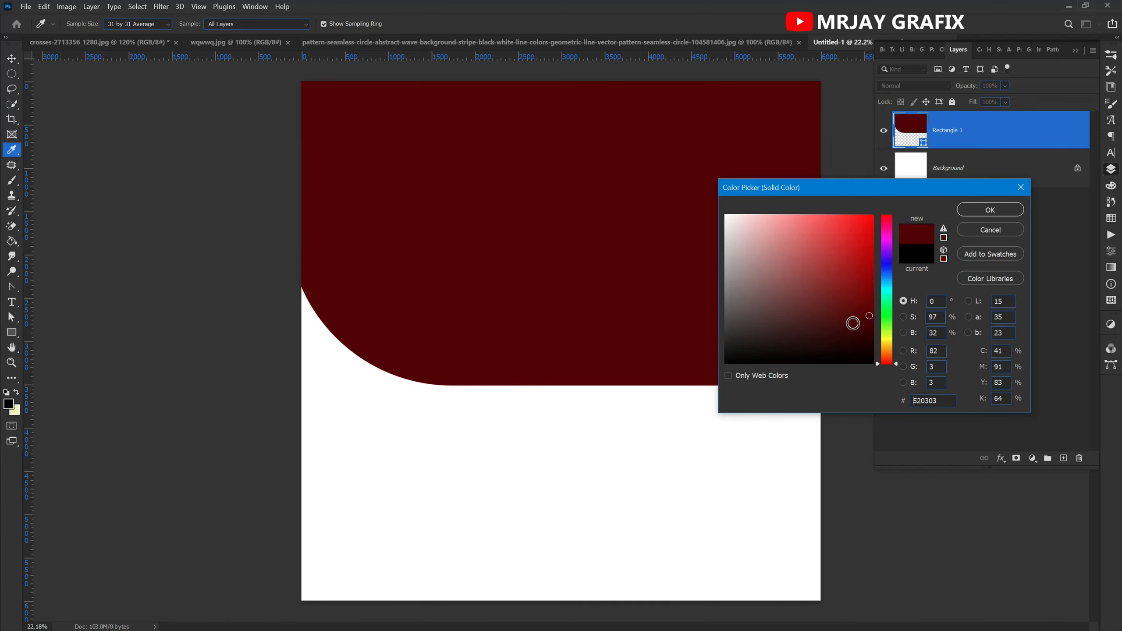
click(845, 319)
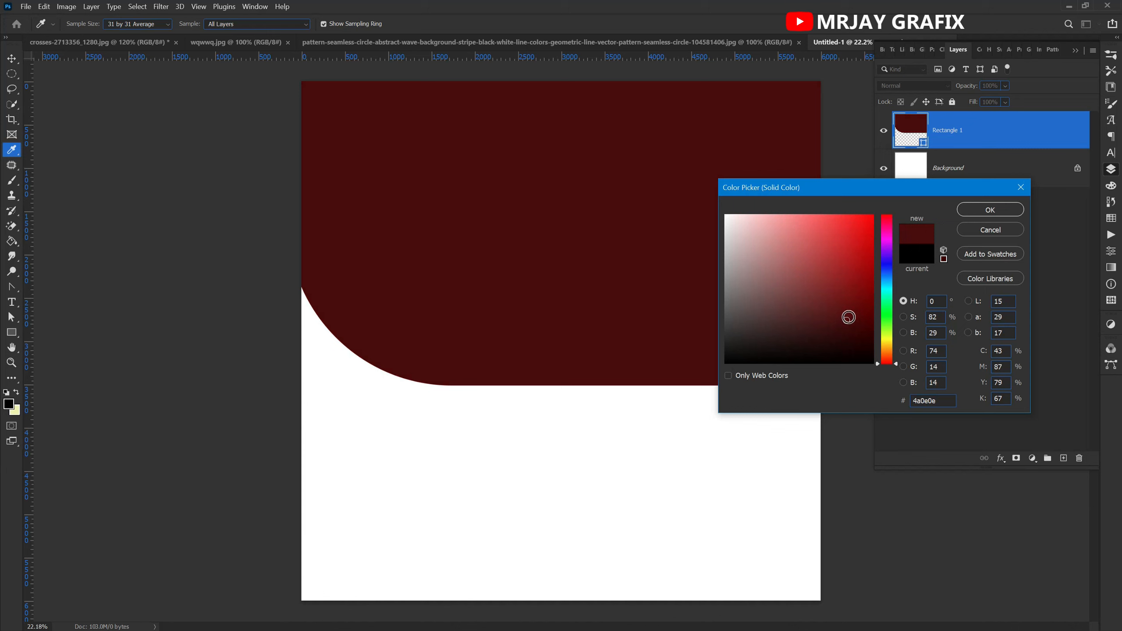
click(861, 311)
click(977, 210)
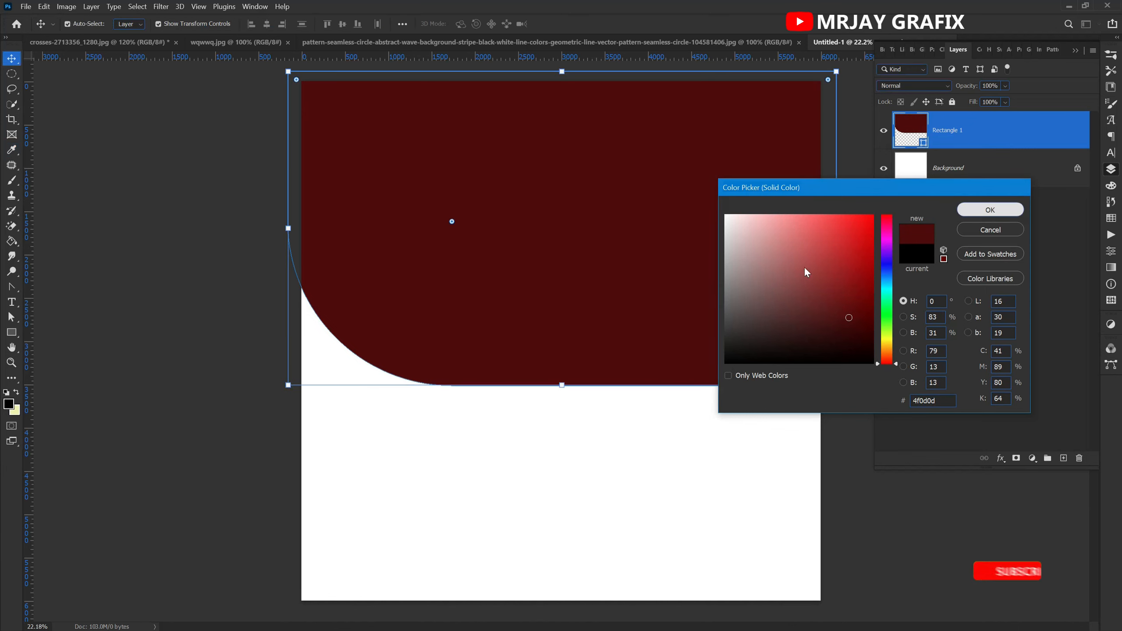
click(951, 103)
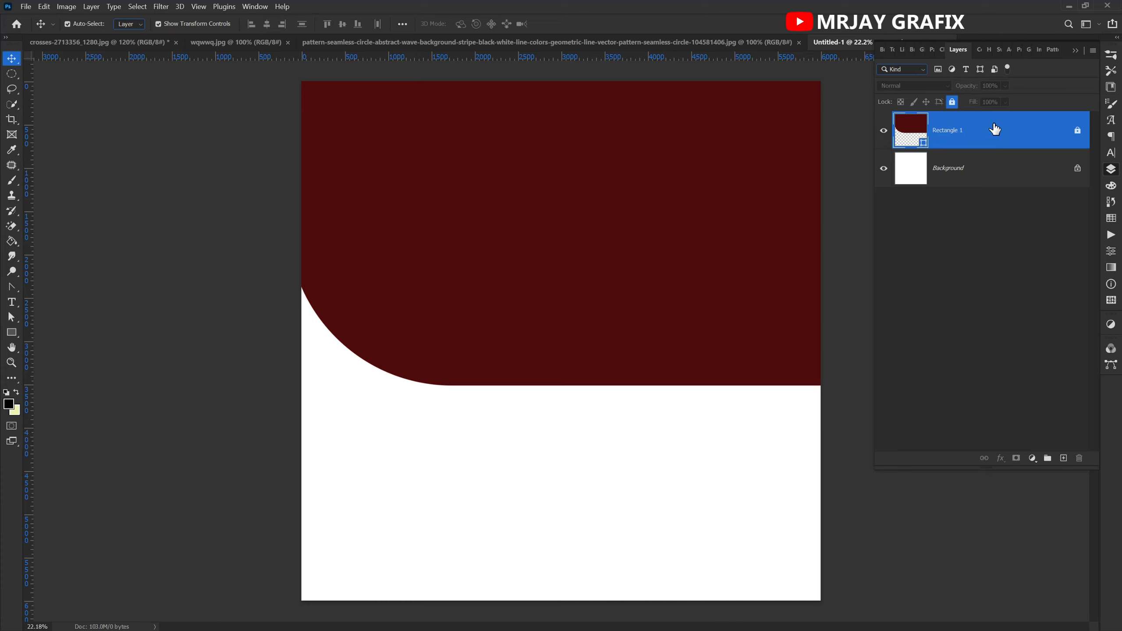
click(1013, 179)
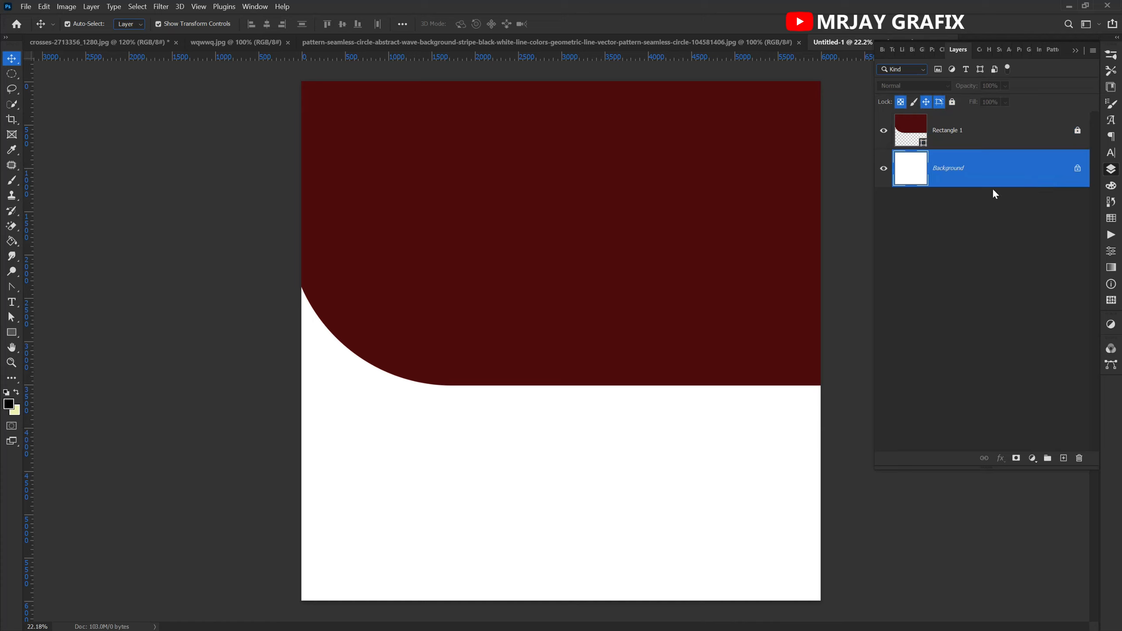
click(1064, 458)
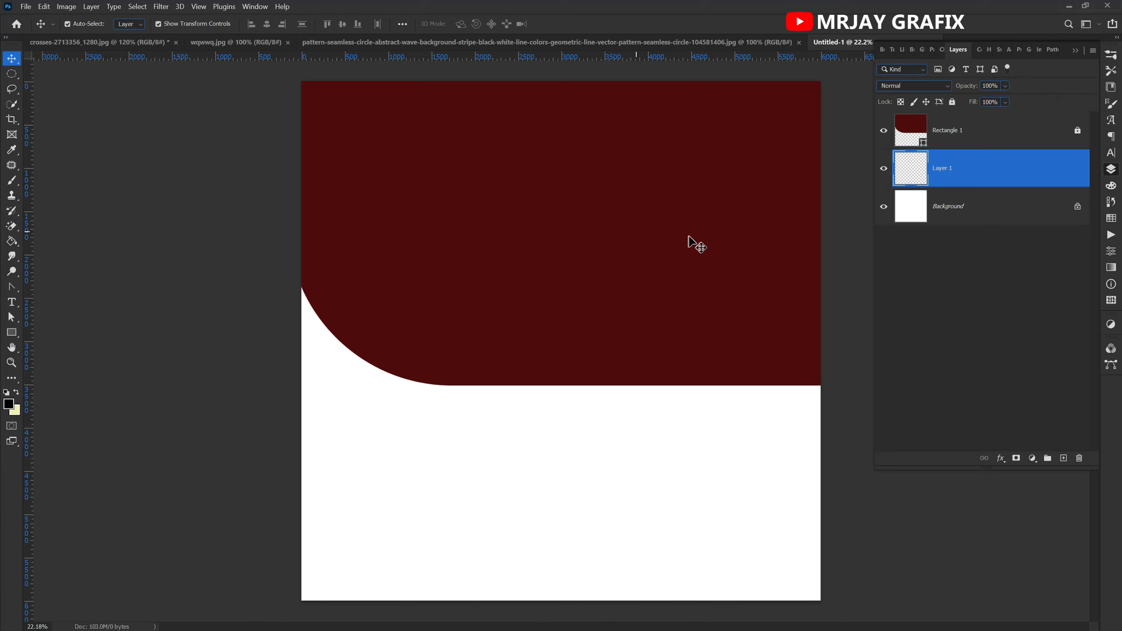
key(Delete)
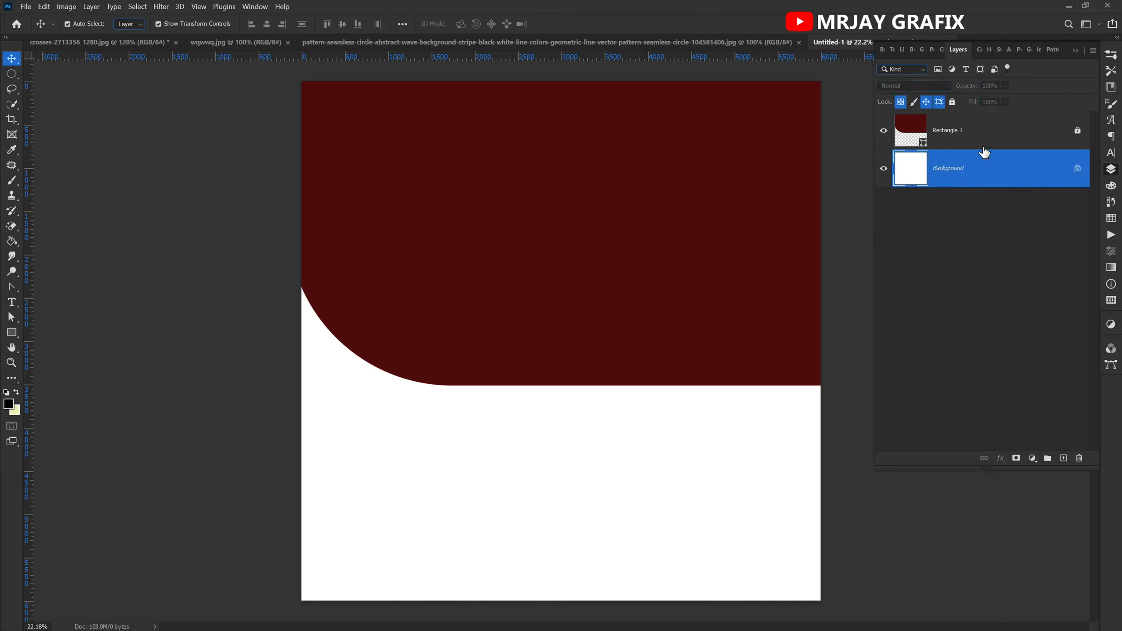
Add a new blank layer above the Rectangle 1 layer.
click(992, 140)
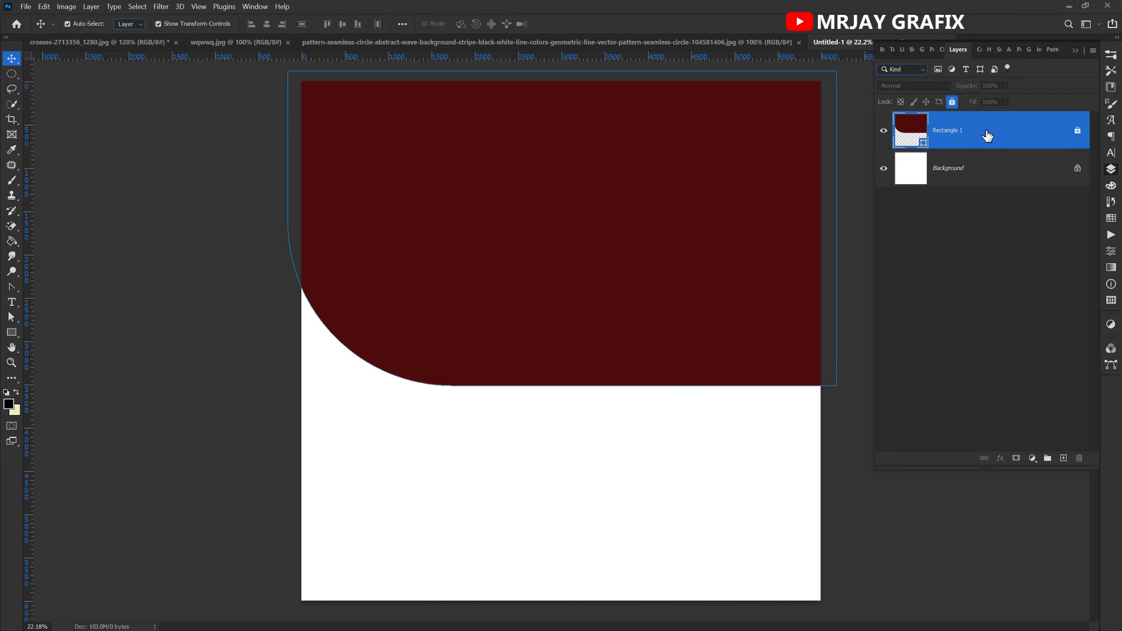
drag(1020, 458, 1052, 460)
click(1064, 458)
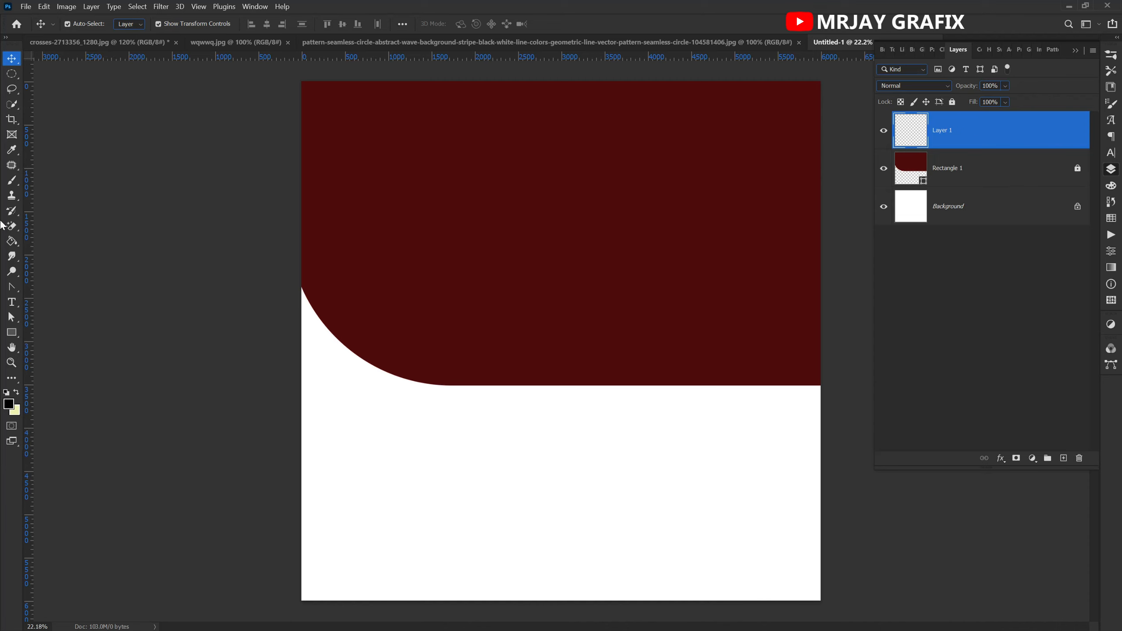
Activate the Brush tool and enlarge the soft round brush to 4100 px.
click(12, 181)
click(54, 185)
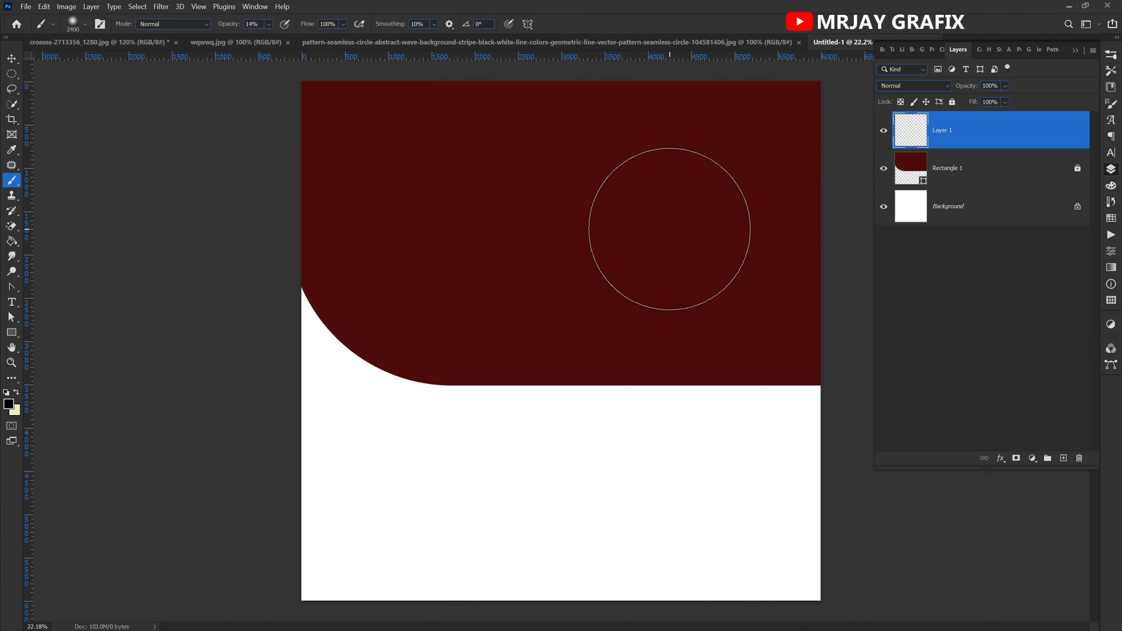
key(bracketright)
key(bracketright)
key(bracketright)
key(bracketright)
key(bracketright)
key(bracketright)
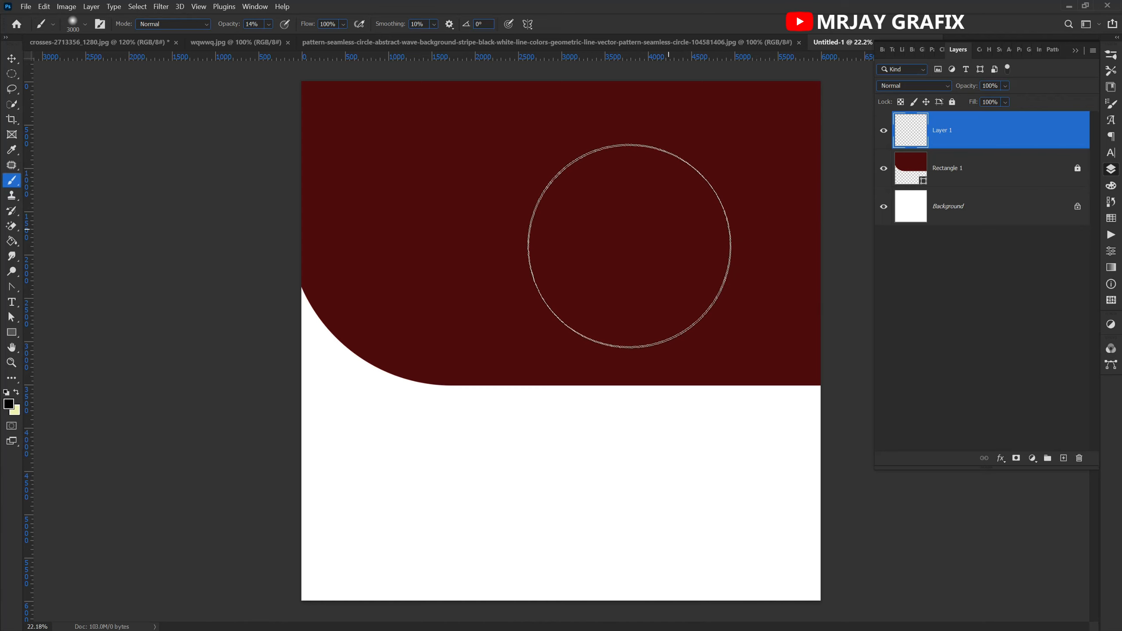
key(bracketleft)
key(bracketleft)
key(bracketleft)
key(bracketleft)
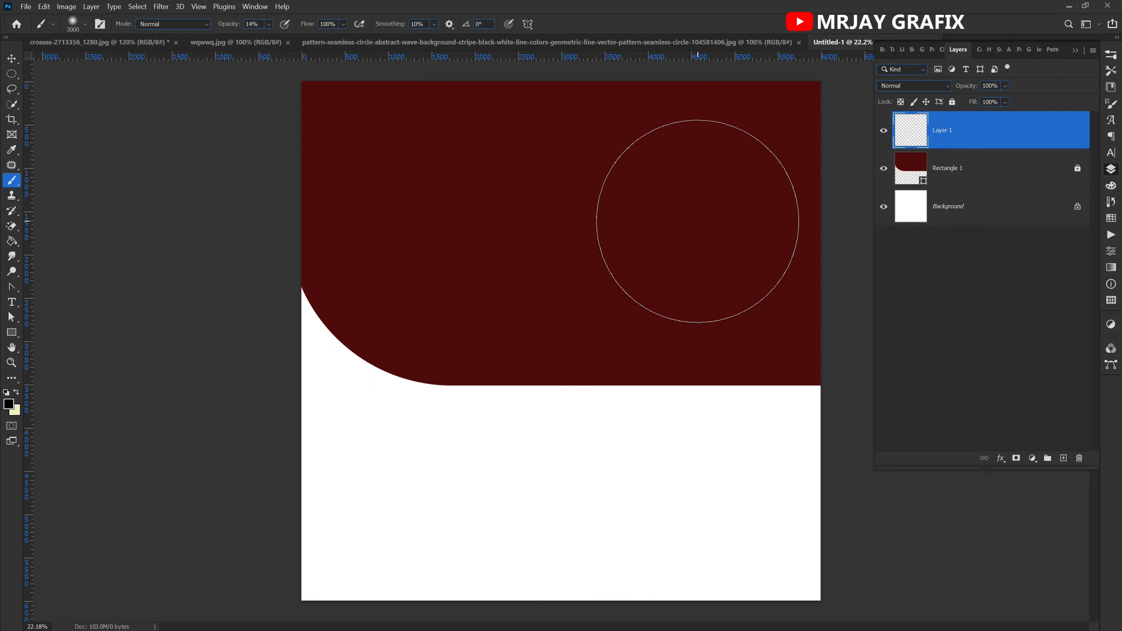
key(bracketright)
key(bracketright)
key(bracketright)
key(bracketright)
key(bracketright)
key(bracketright)
key(bracketright)
key(bracketright)
key(bracketright)
key(bracketright)
key(bracketright)
key(bracketright)
key(bracketright)
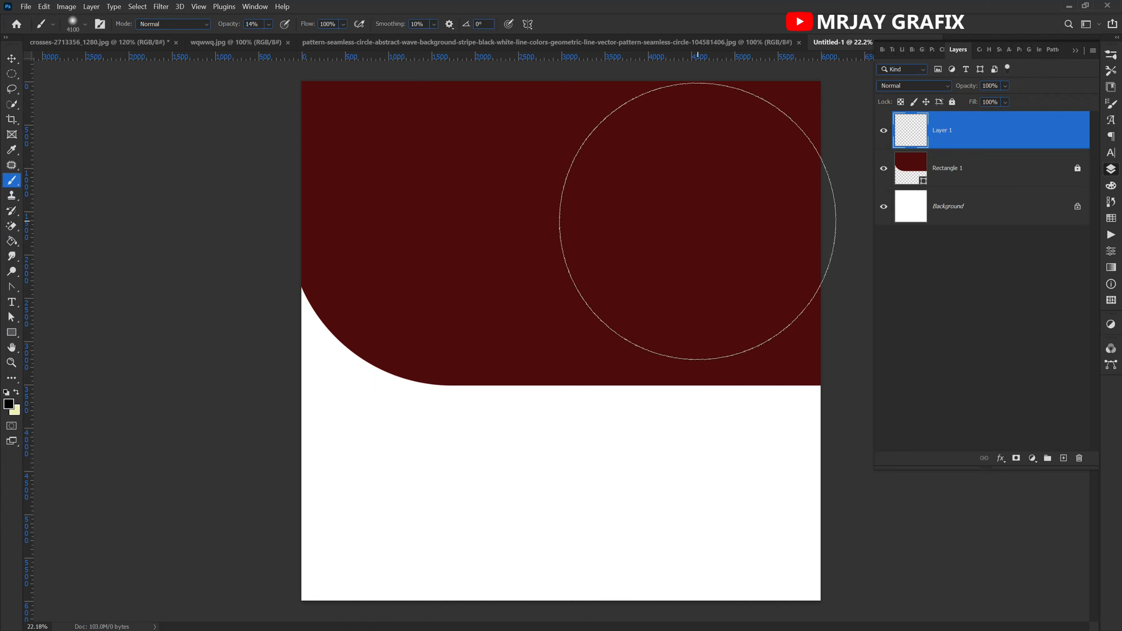
Set the foreground color to bright red #e50202 for the brush.
click(7, 409)
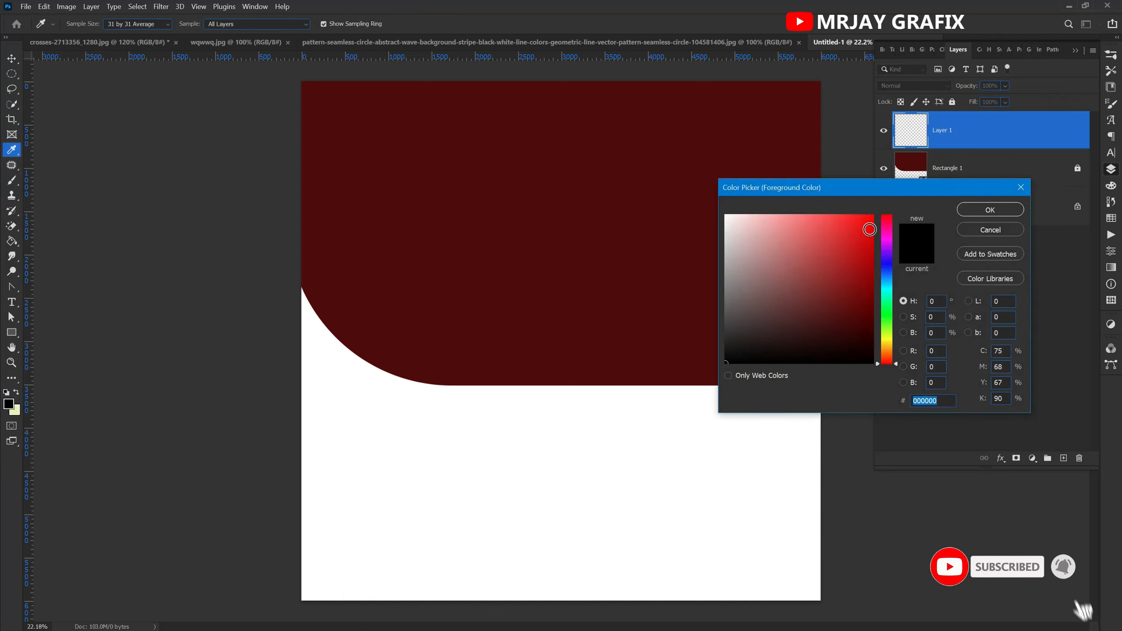
click(870, 230)
mouse_move(870, 230)
mouse_down()
mouse_move(870, 244)
mouse_move(869, 232)
mouse_up()
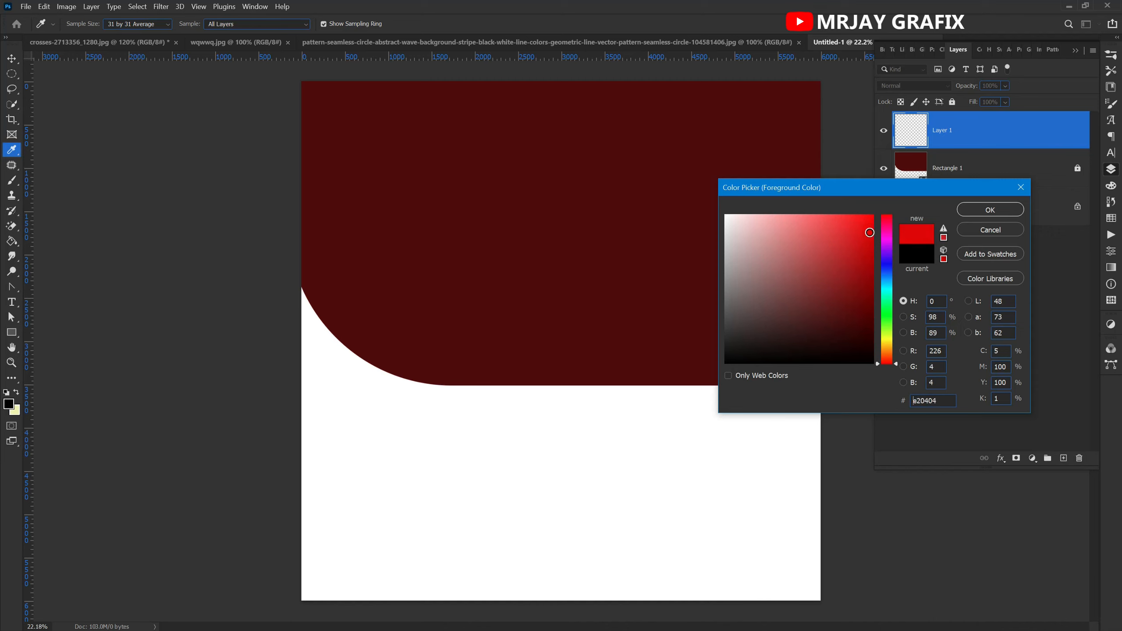
click(891, 215)
click(989, 209)
key(b)
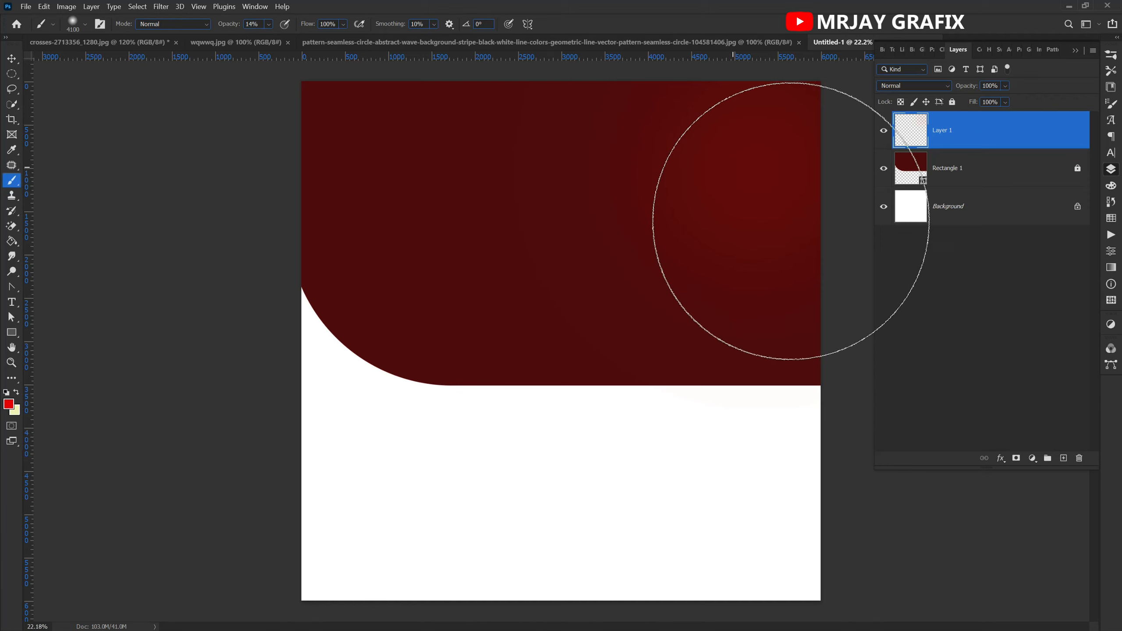
Undo the faint dab and paint a single red glow at 100% brush opacity in the upper right of the dark red shape.
key(ctrl+z)
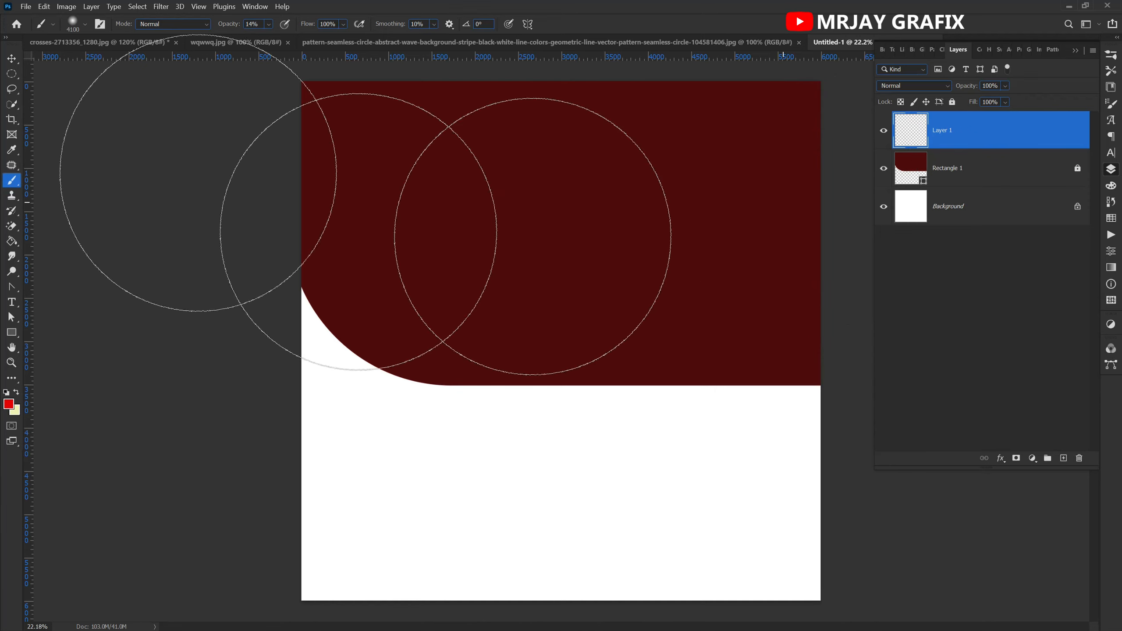
drag(225, 25, 421, 34)
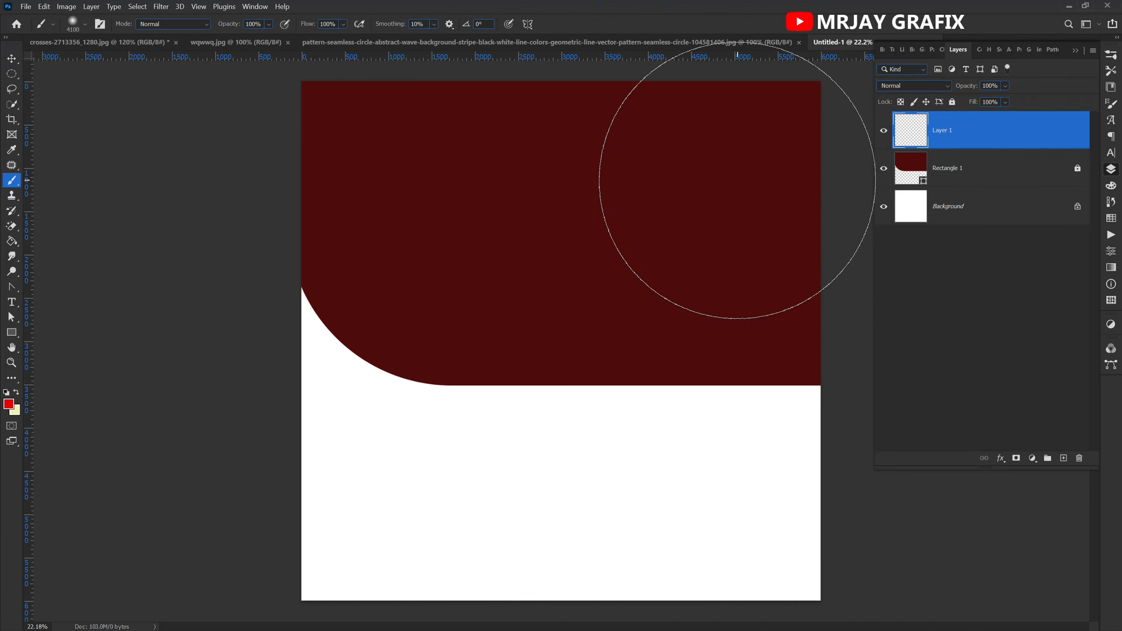
click(737, 180)
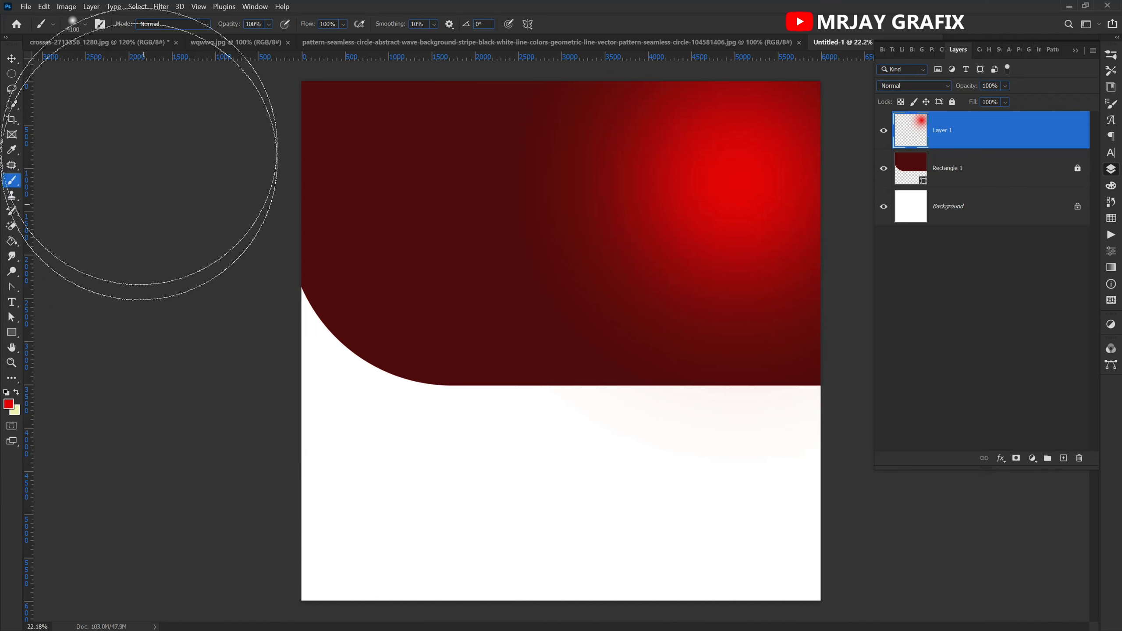
Scale the red glow up to 138.89%, reposition it over the shape's upper right area and lock its layer.
click(11, 59)
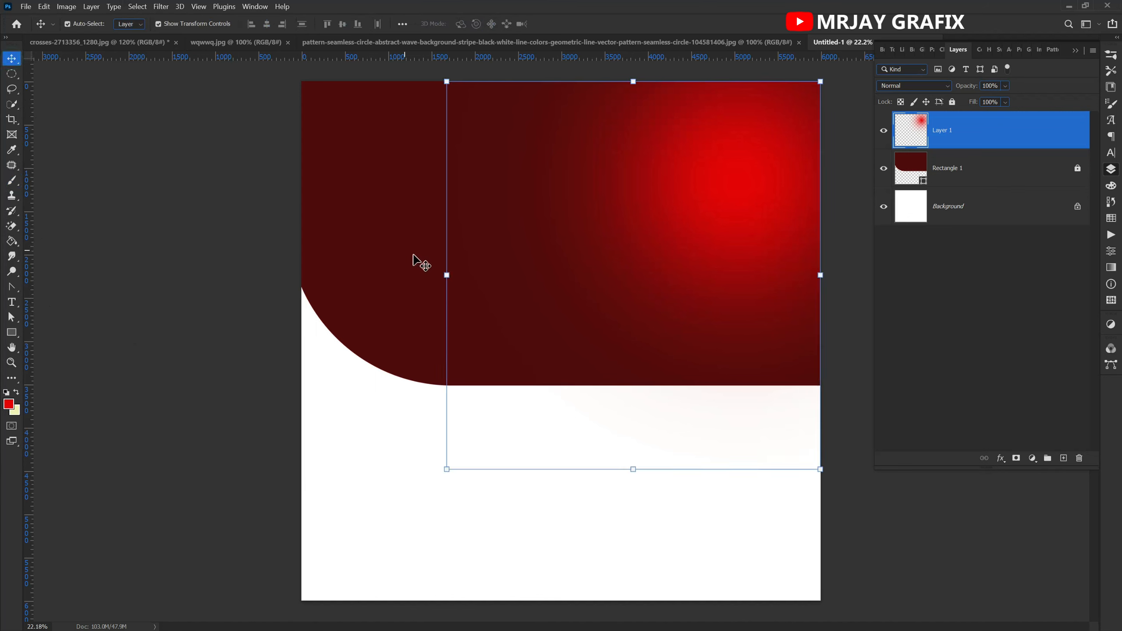
drag(443, 276, 294, 341)
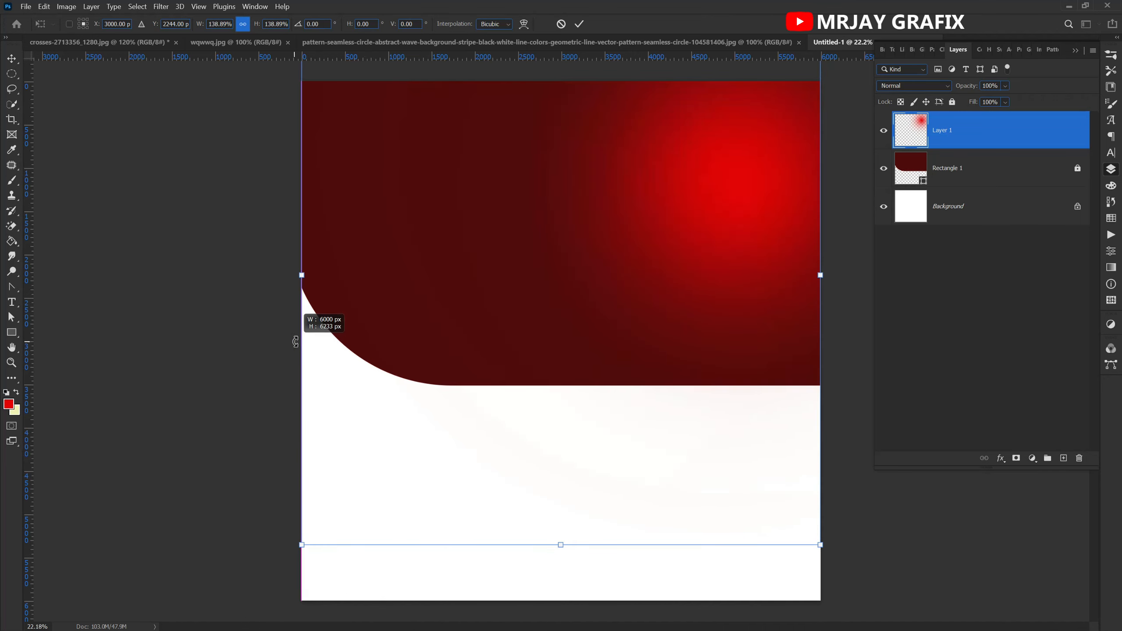
drag(642, 225, 654, 219)
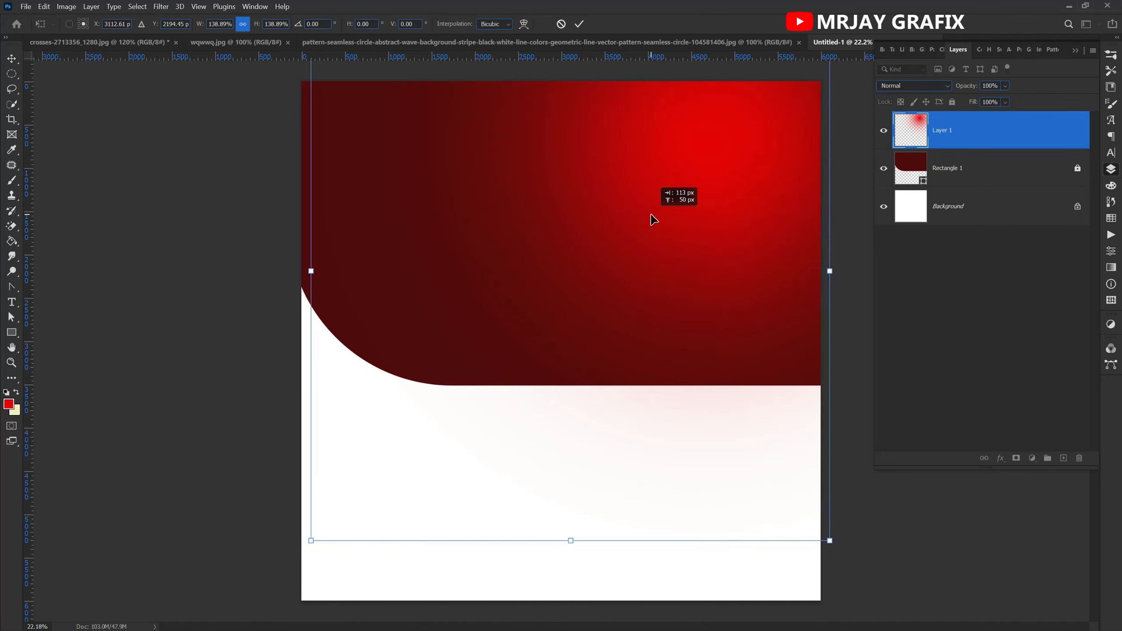
click(579, 23)
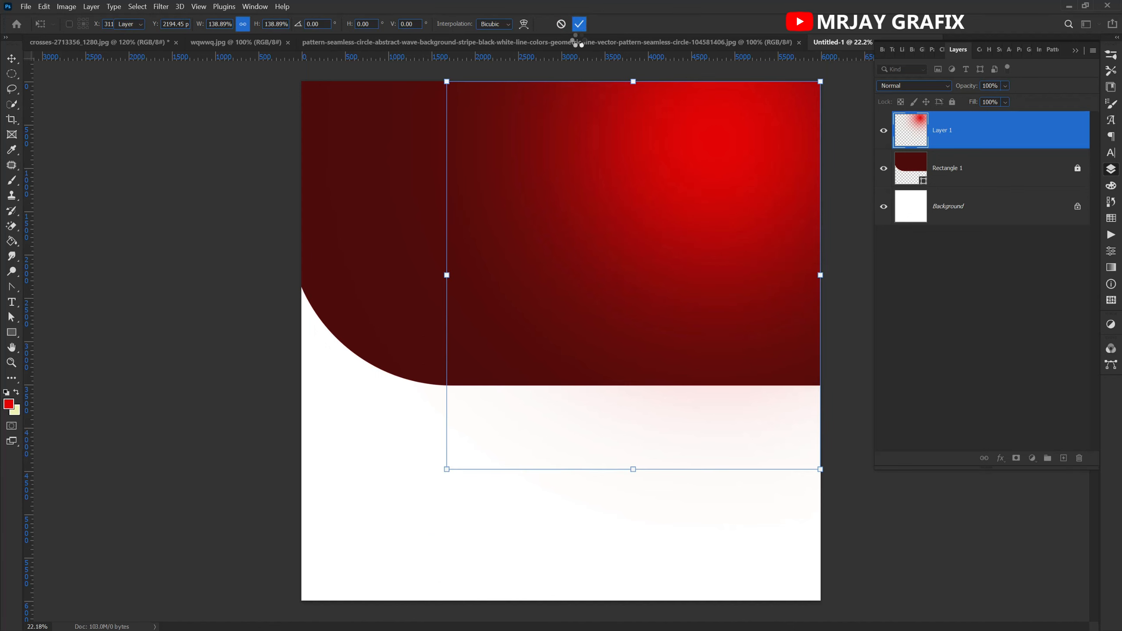
drag(736, 195, 725, 202)
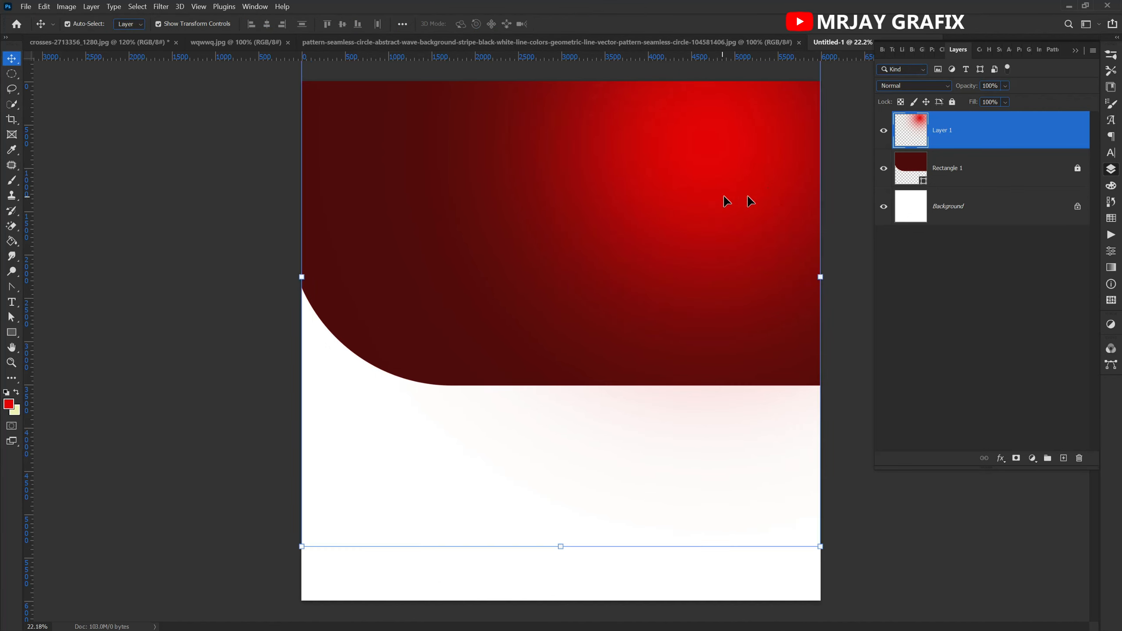
click(952, 103)
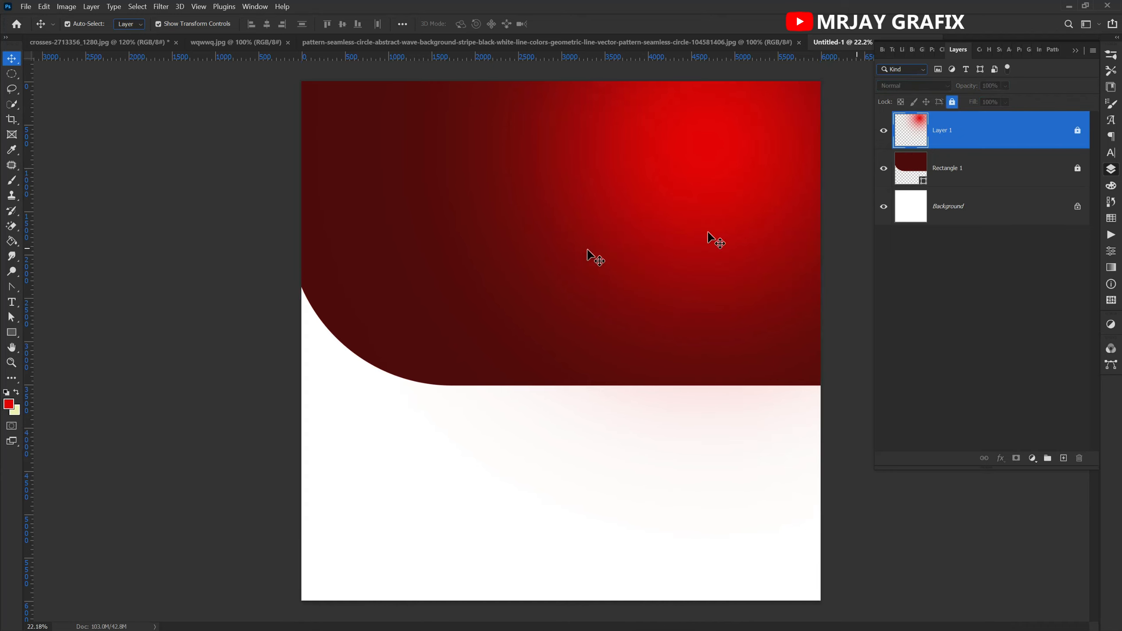
Add a new blank layer above the red glow and ready the Brush tool with orange #e56702 as foreground color.
click(1063, 459)
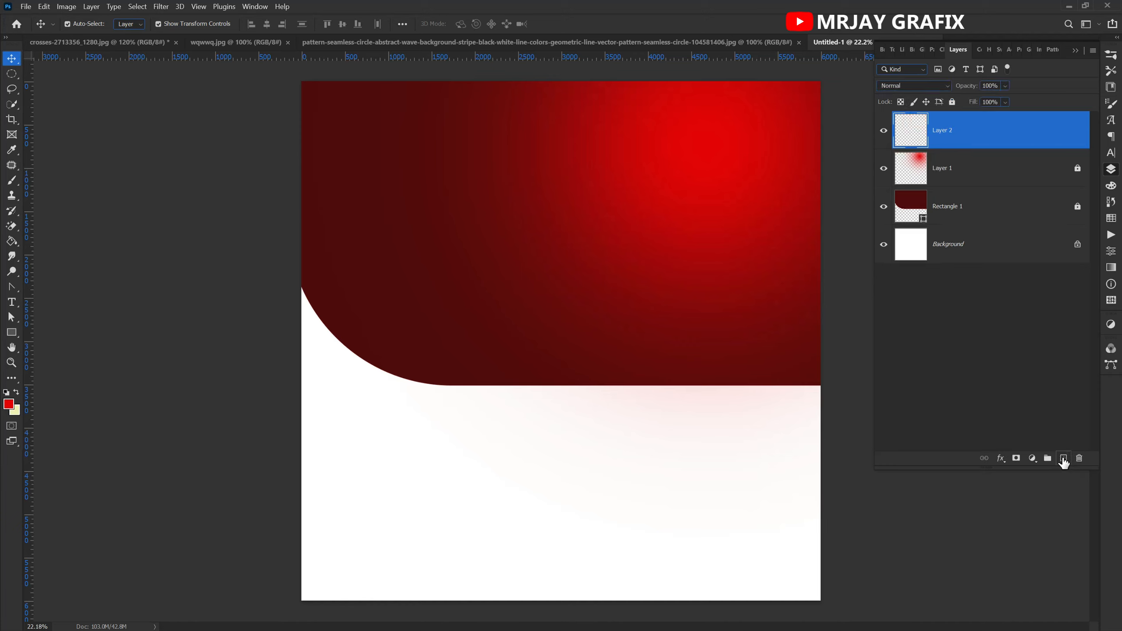
click(8, 404)
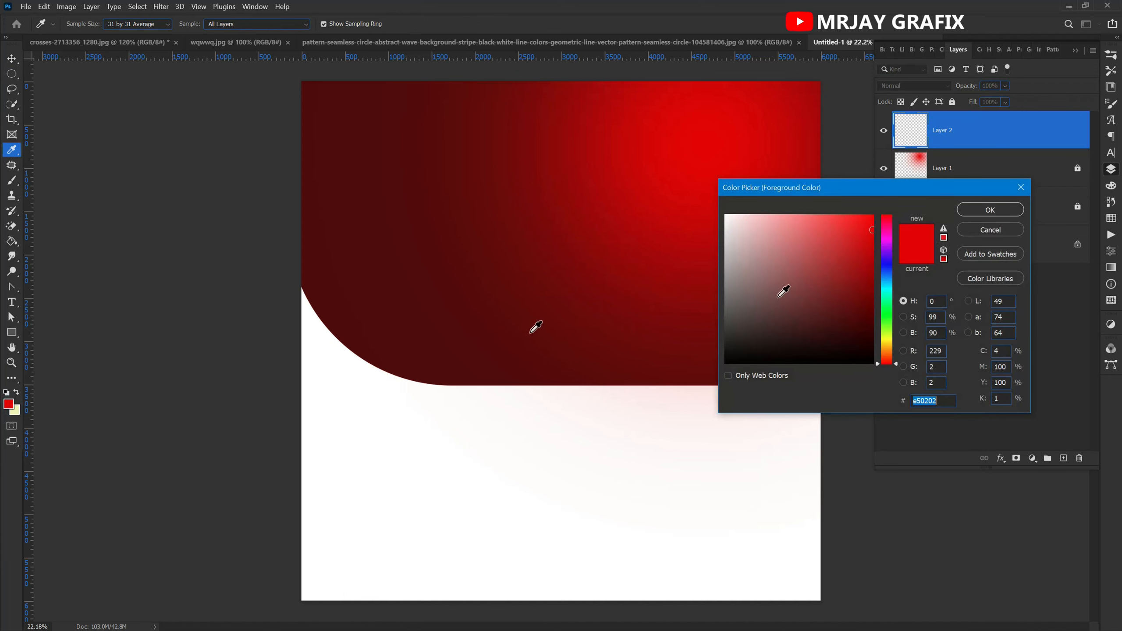
drag(884, 359, 893, 355)
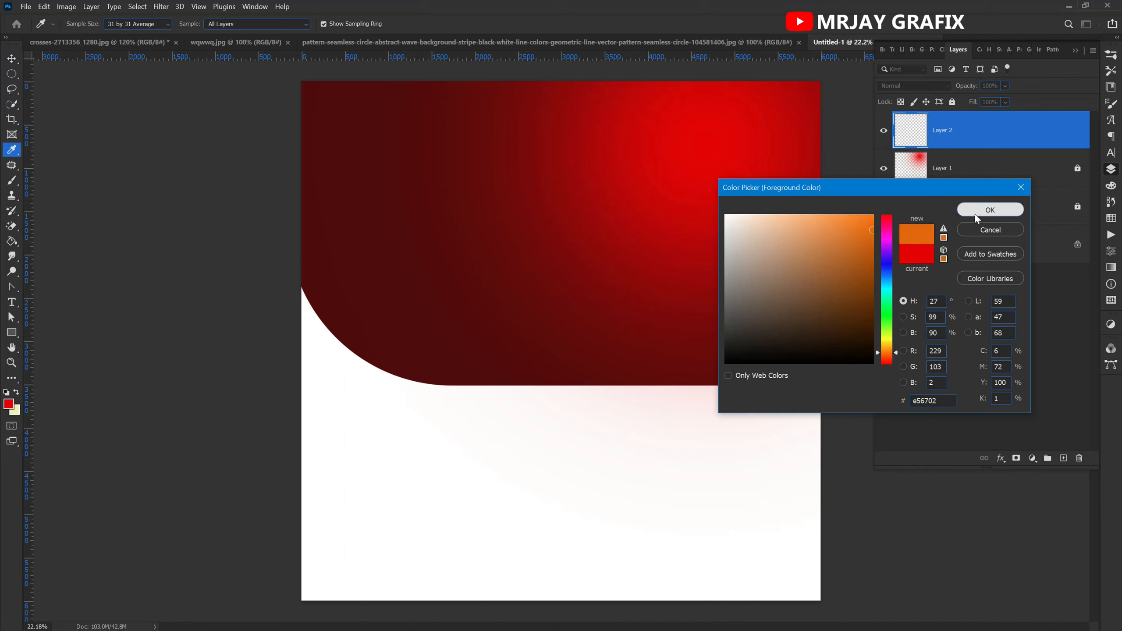
click(985, 210)
key(v)
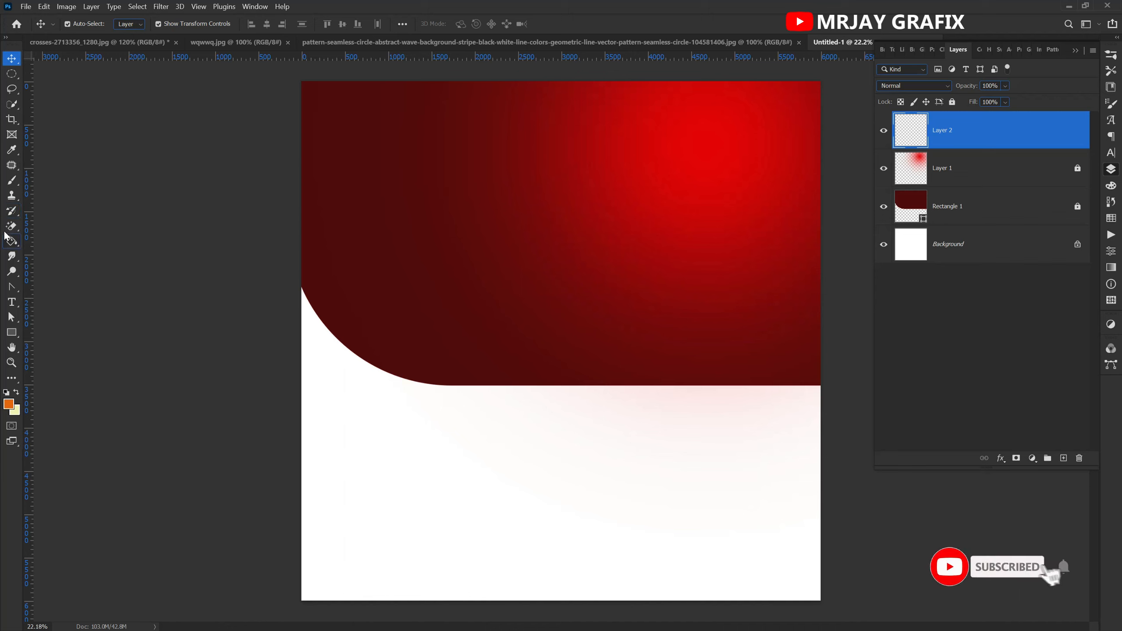
click(14, 187)
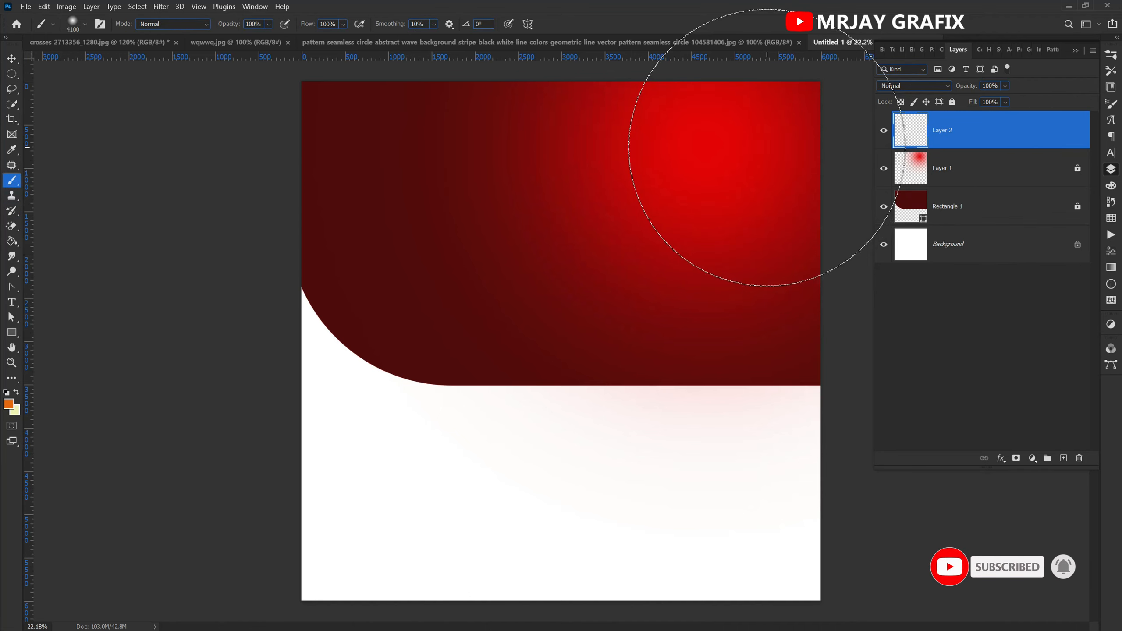
Paint a single orange glow over the upper right of the red glow and scale it up to 121.95%.
click(767, 148)
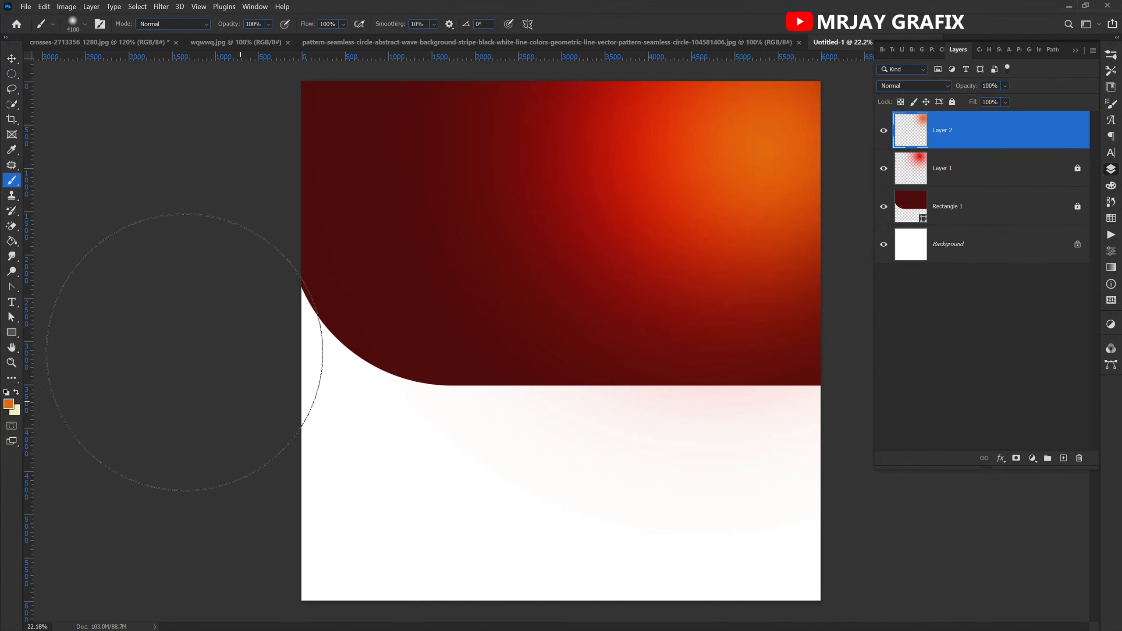
click(9, 63)
drag(820, 83, 827, 74)
drag(472, 258, 407, 259)
drag(694, 147, 694, 179)
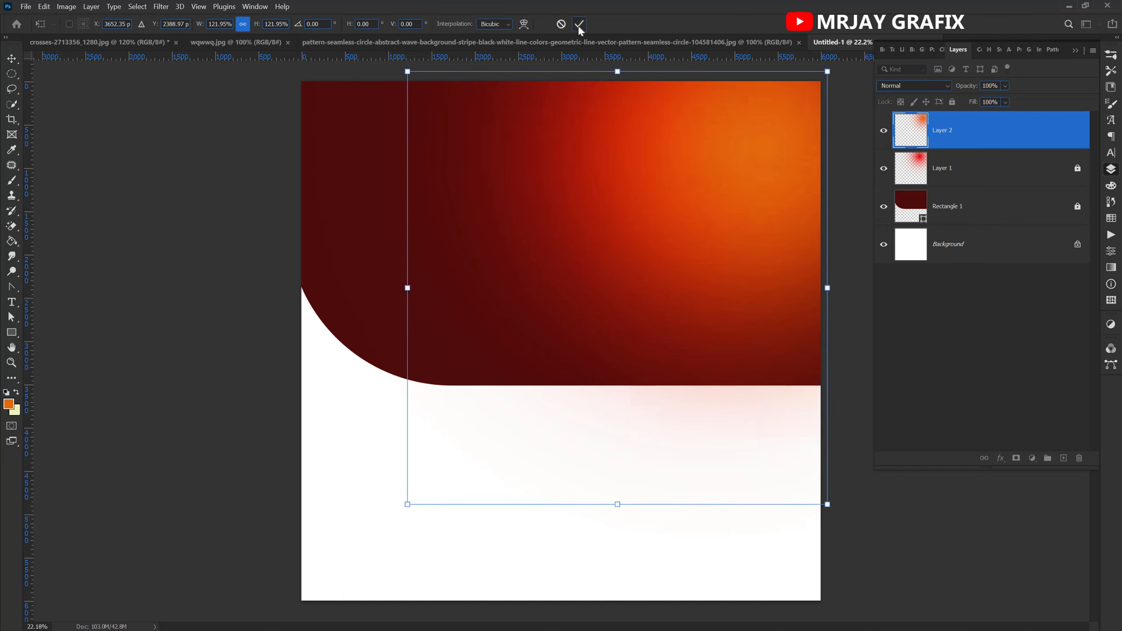
click(200, 265)
click(195, 268)
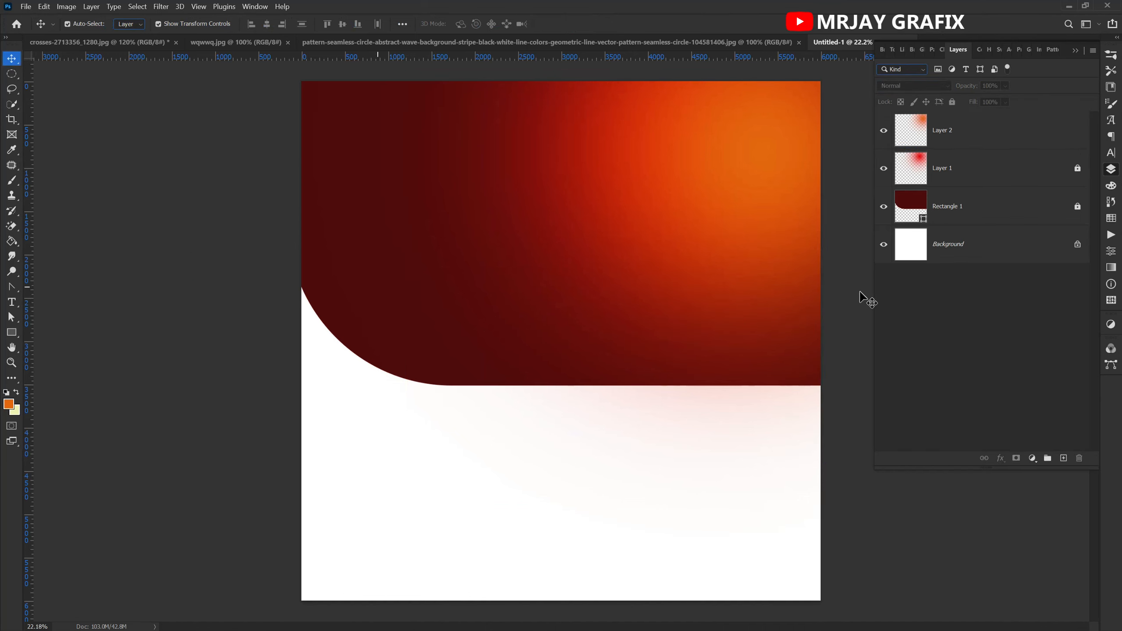
Lock the orange glow layer together with the red glow layer below it.
click(964, 141)
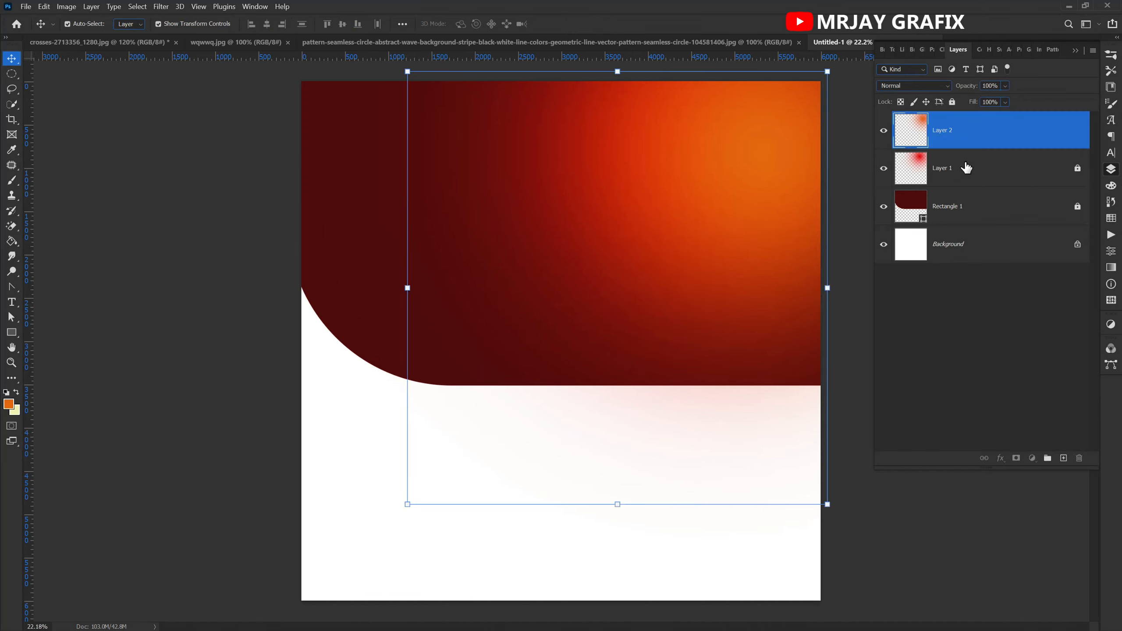
click(966, 167)
shift+click(968, 138)
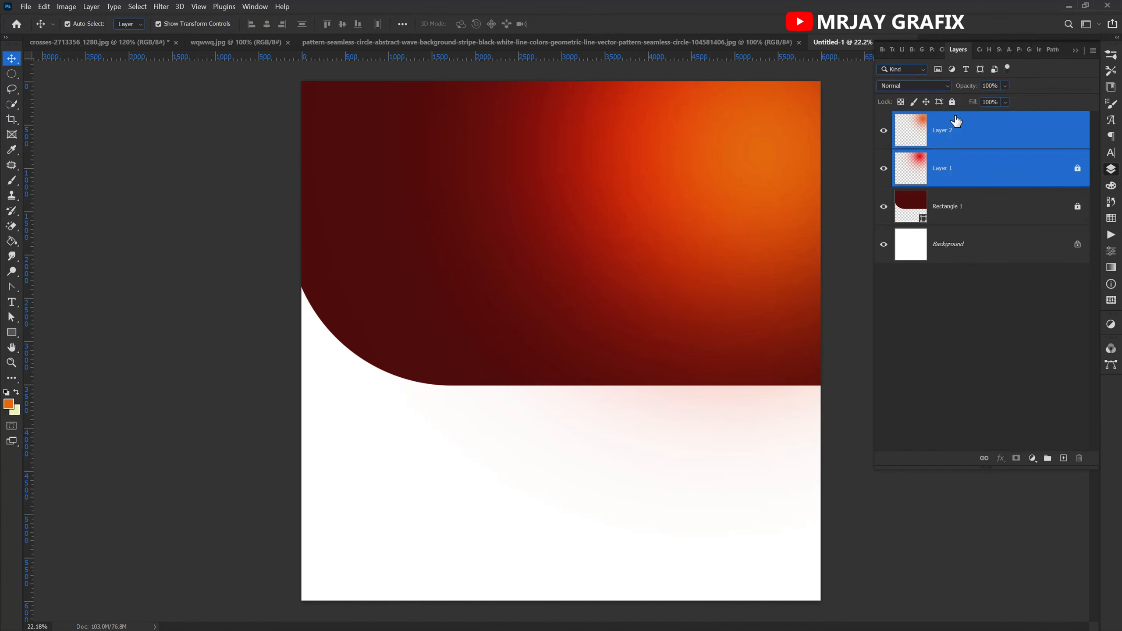
click(133, 275)
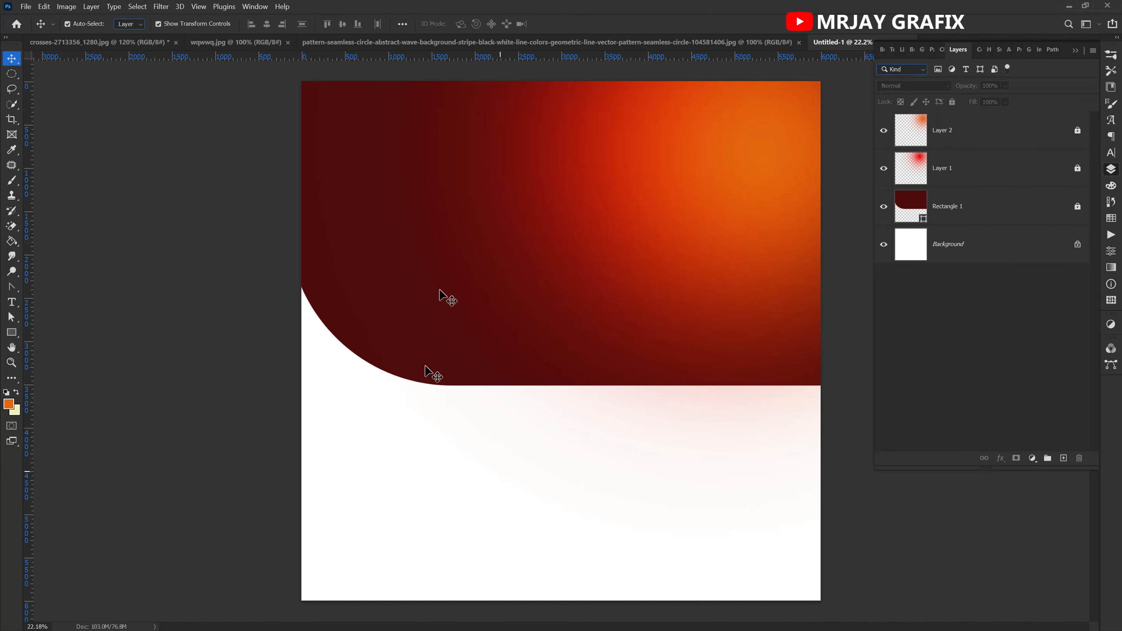
click(527, 43)
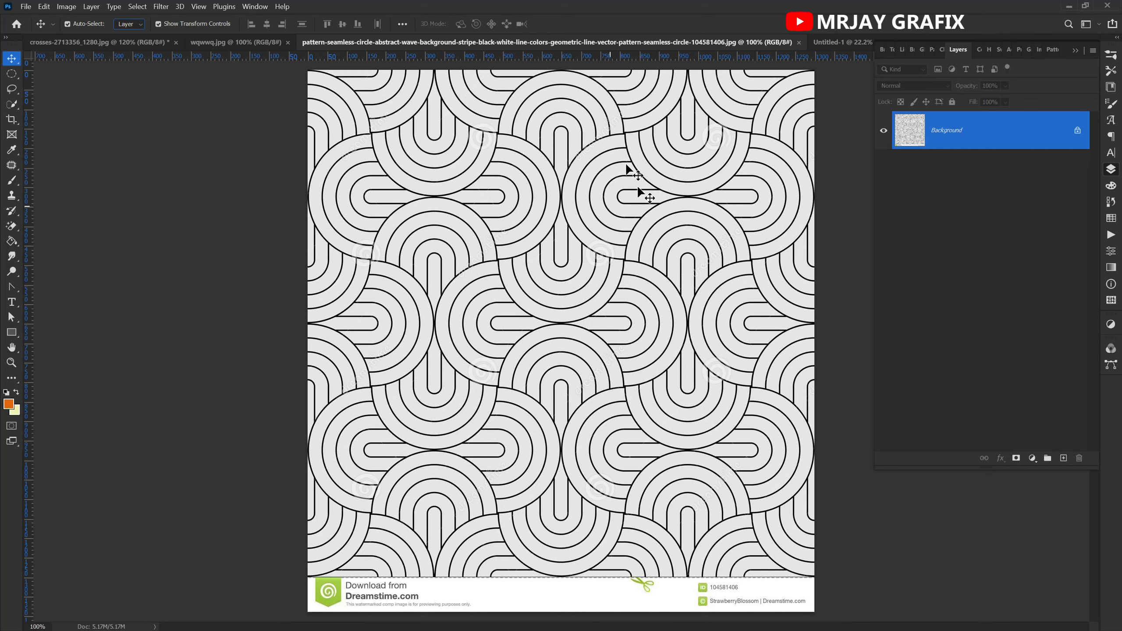
drag(822, 41, 529, 491)
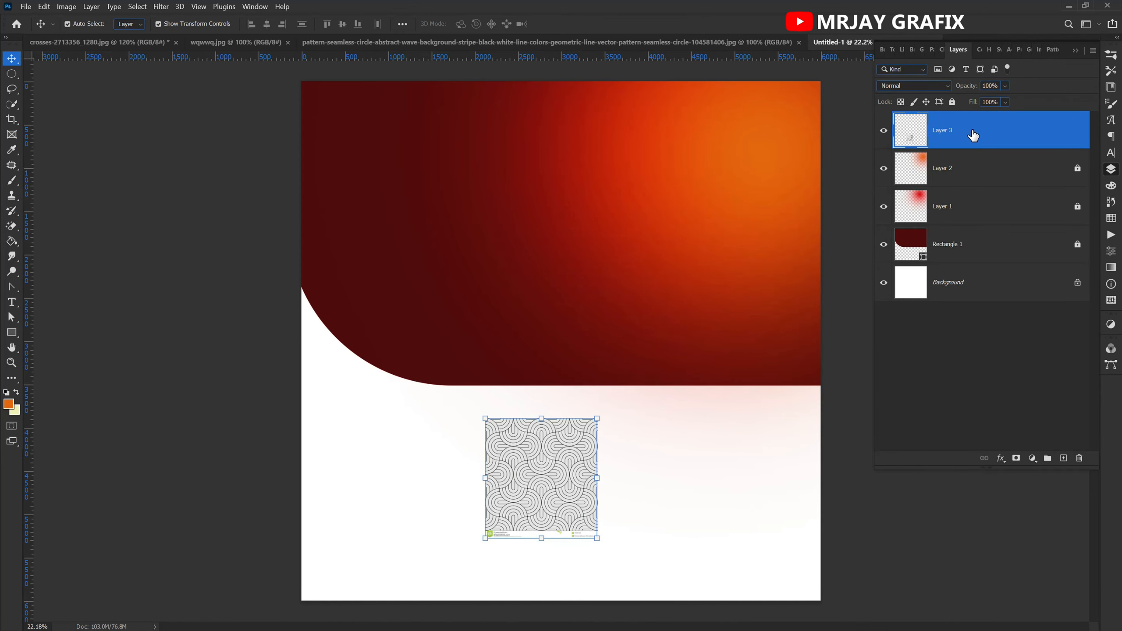
key(Delete)
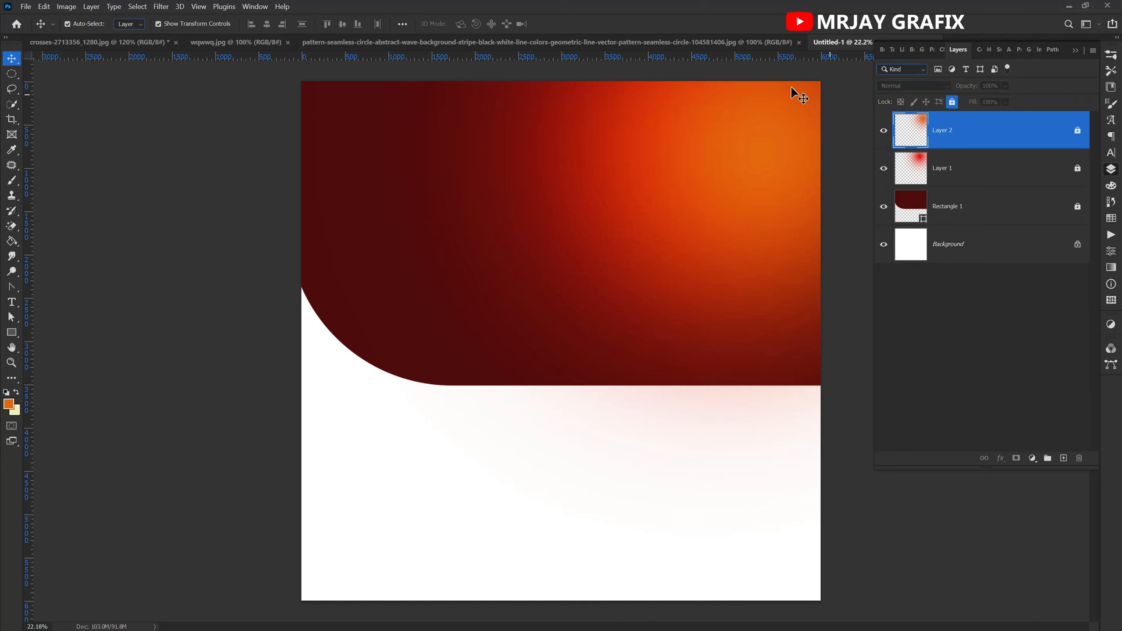
Copy the seamless circle pattern image into the design as a layer directly above the Background, over the white lower area.
click(951, 251)
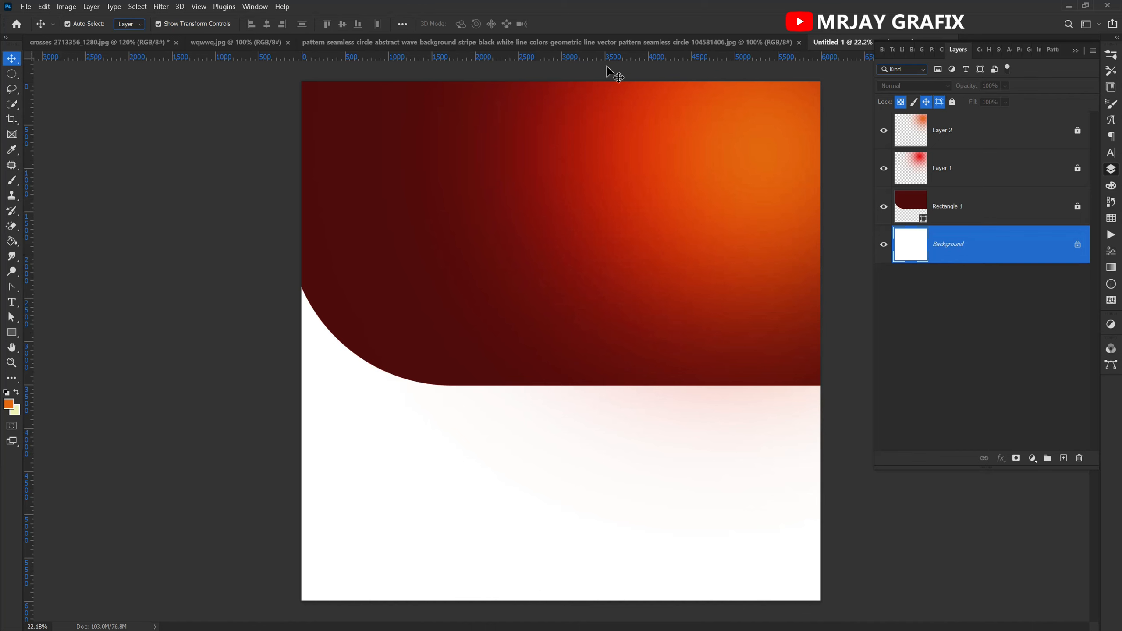
click(583, 40)
drag(588, 303, 796, 98)
drag(653, 405, 541, 479)
Enlarge the circle pattern from its center until it spans the full canvas width.
key(ctrl+t)
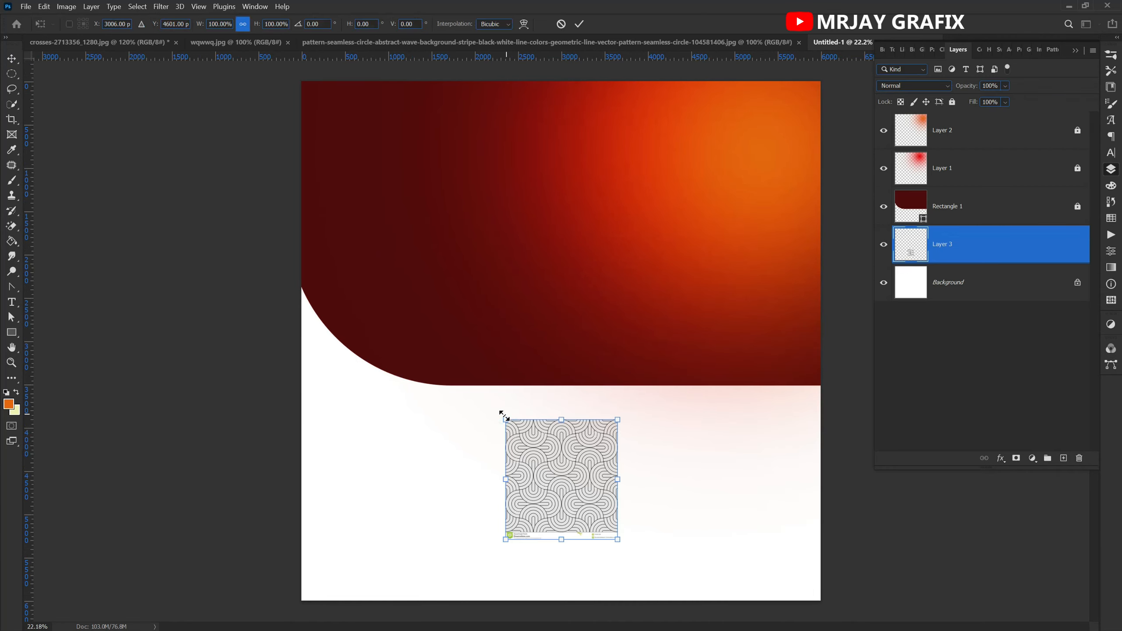
drag(503, 416, 156, 313)
key(Return)
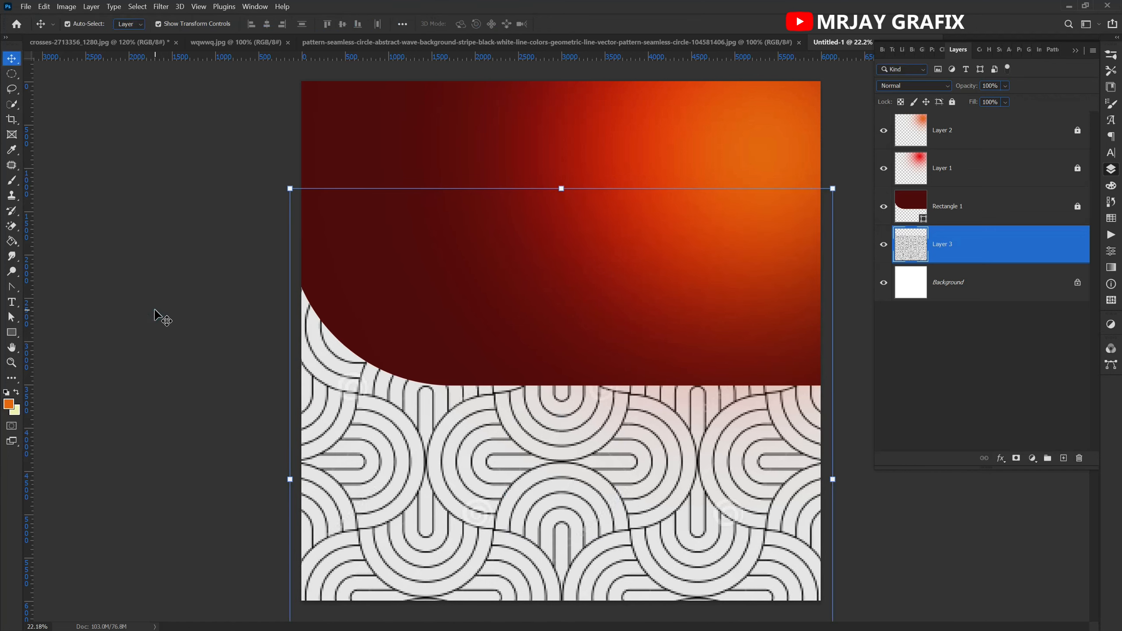
click(179, 417)
Reduce the circle pattern layer's opacity to 4% and lock the layer.
click(532, 480)
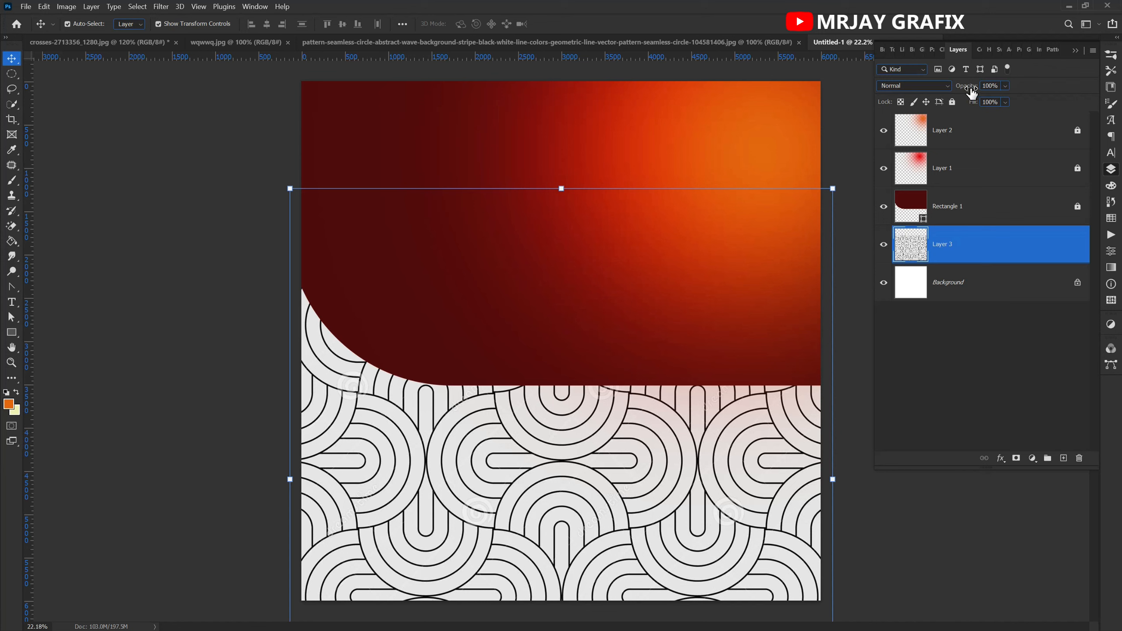
drag(971, 90, 912, 91)
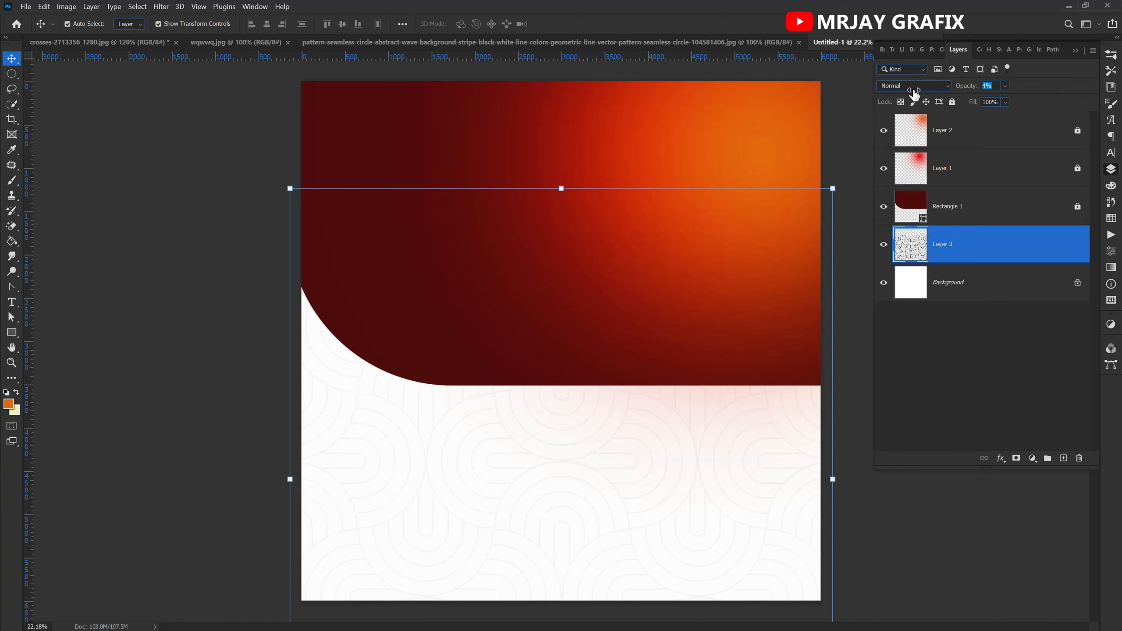
drag(913, 92, 970, 93)
click(953, 105)
click(374, 450)
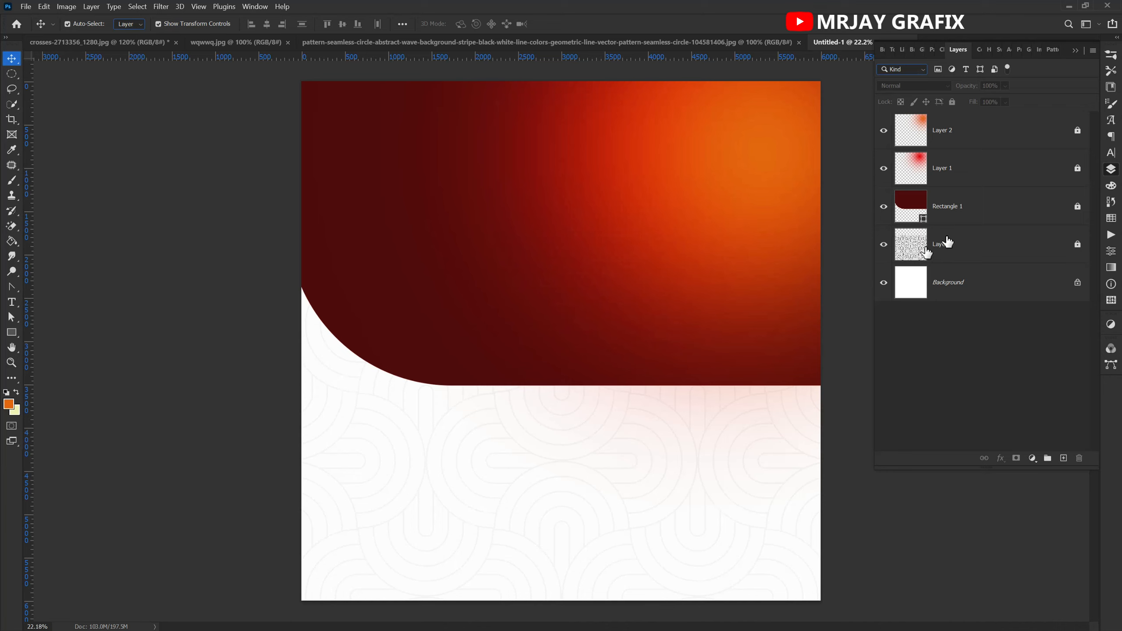
Add a new blank layer above the circle pattern layer and set the foreground color to near-white.
click(965, 250)
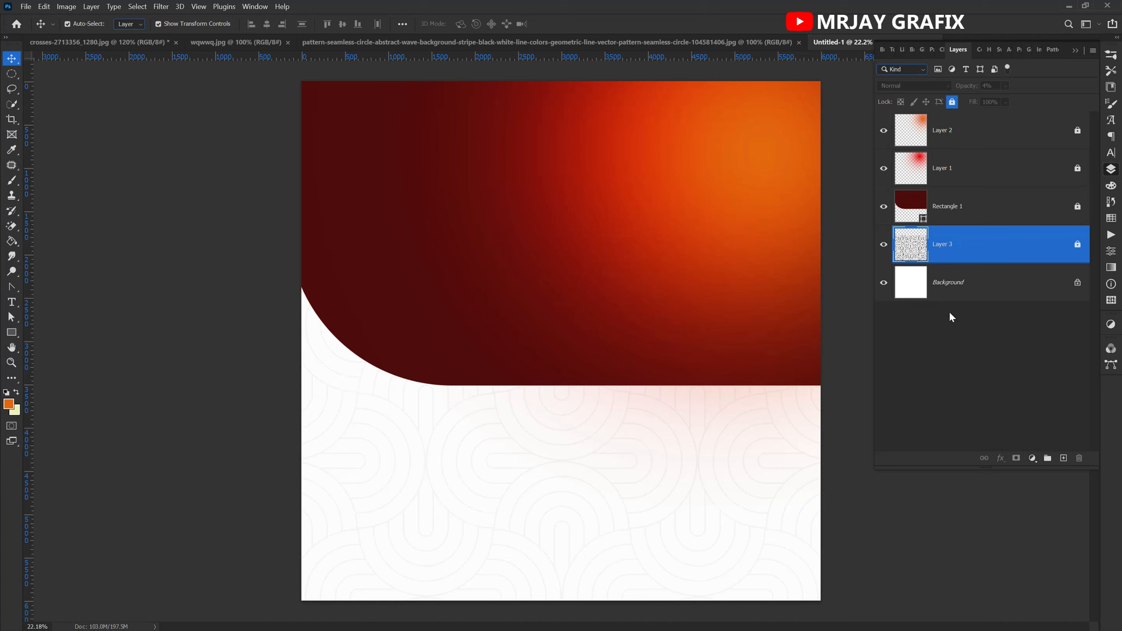
click(1064, 459)
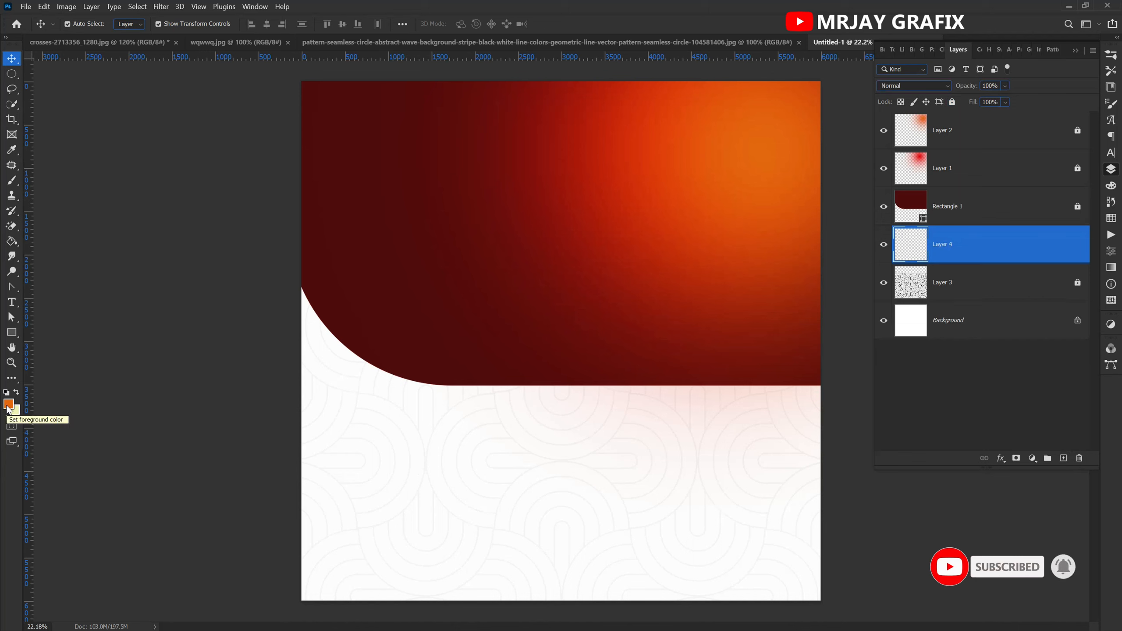
click(9, 405)
click(727, 216)
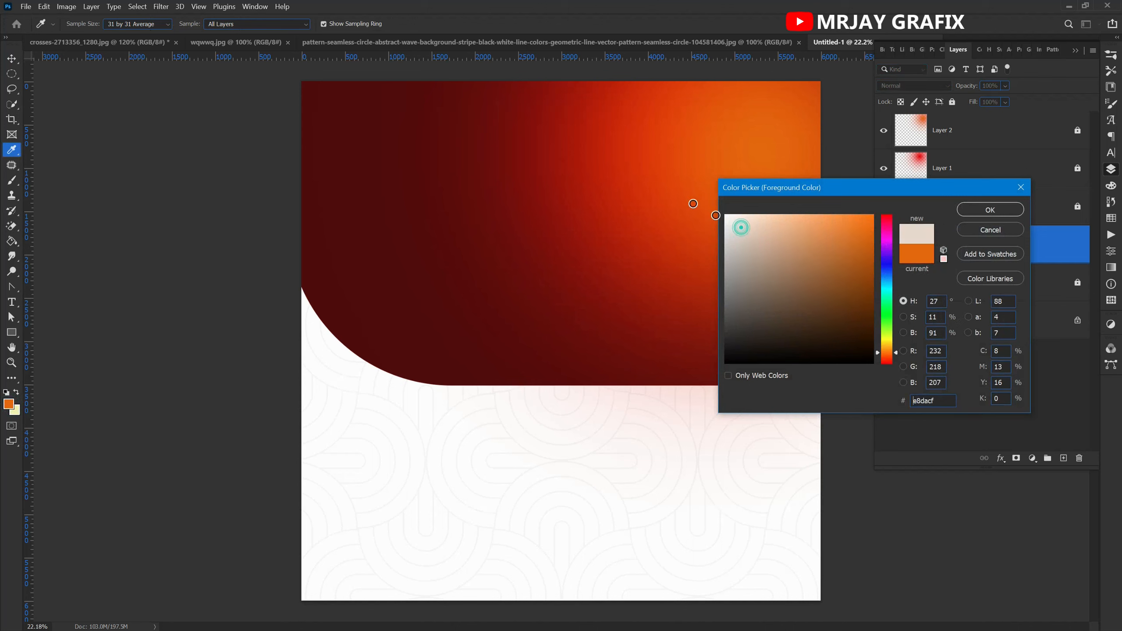
click(990, 210)
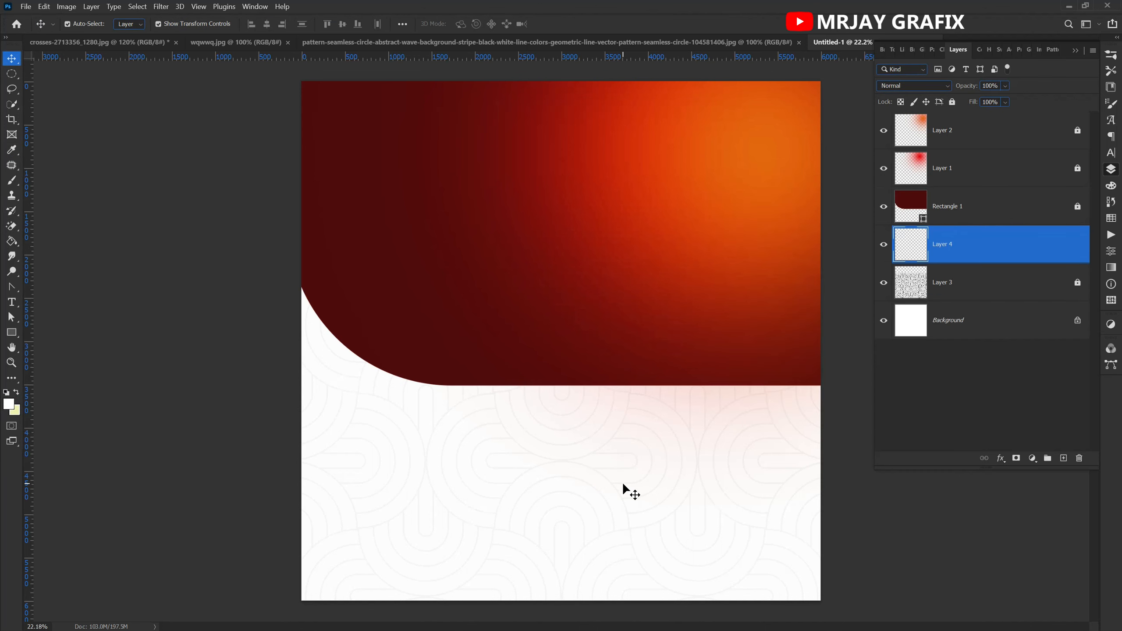
Brush a soft near-white glow over the lower right of the circle pattern to fade it out.
click(11, 180)
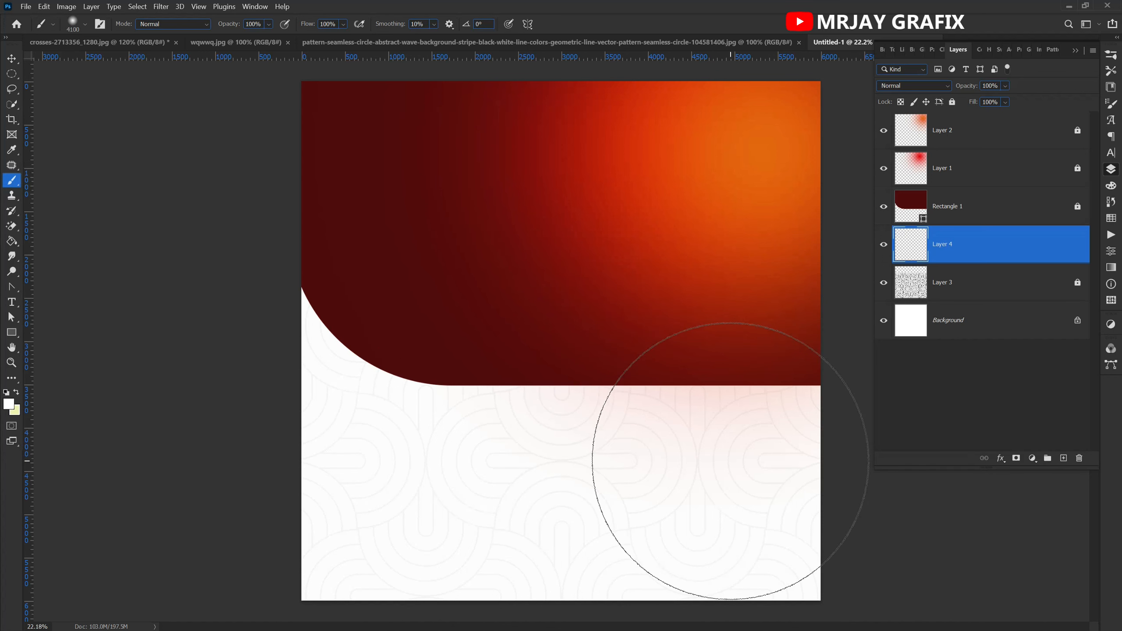
drag(731, 469, 726, 491)
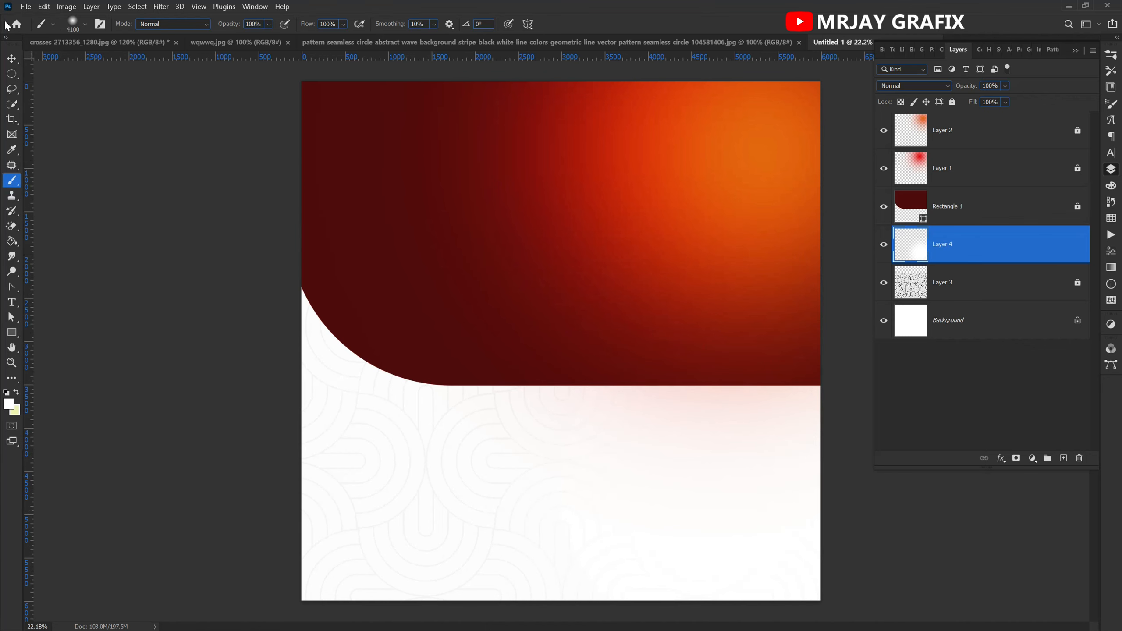
click(12, 61)
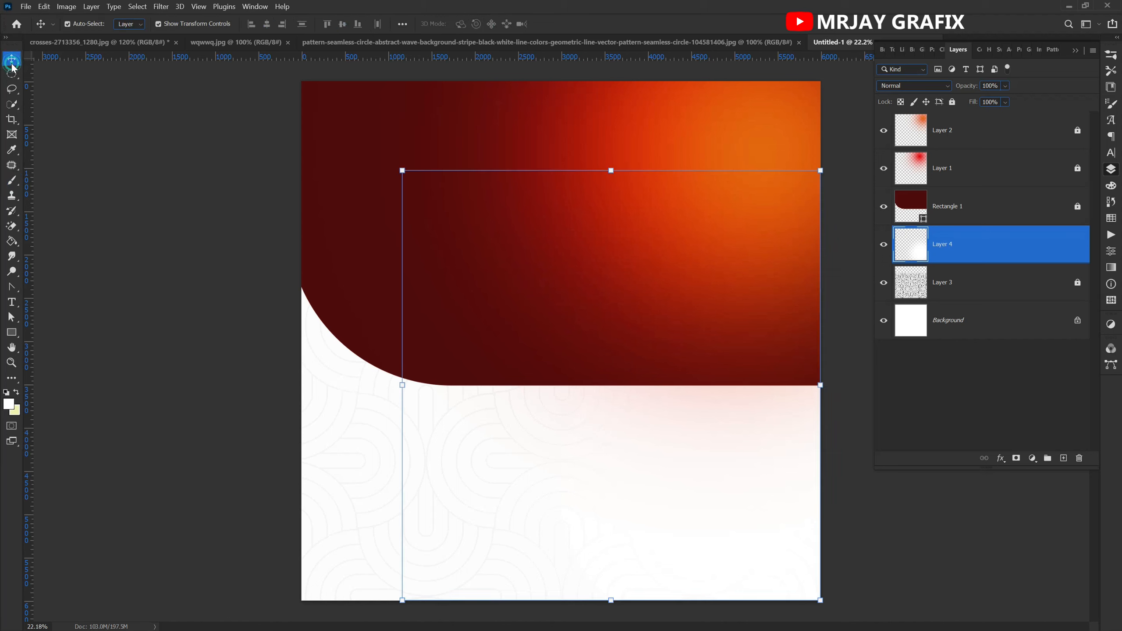
Unlock the red glow layer and clip it to the dark red rounded shape with a clipping mask.
click(969, 168)
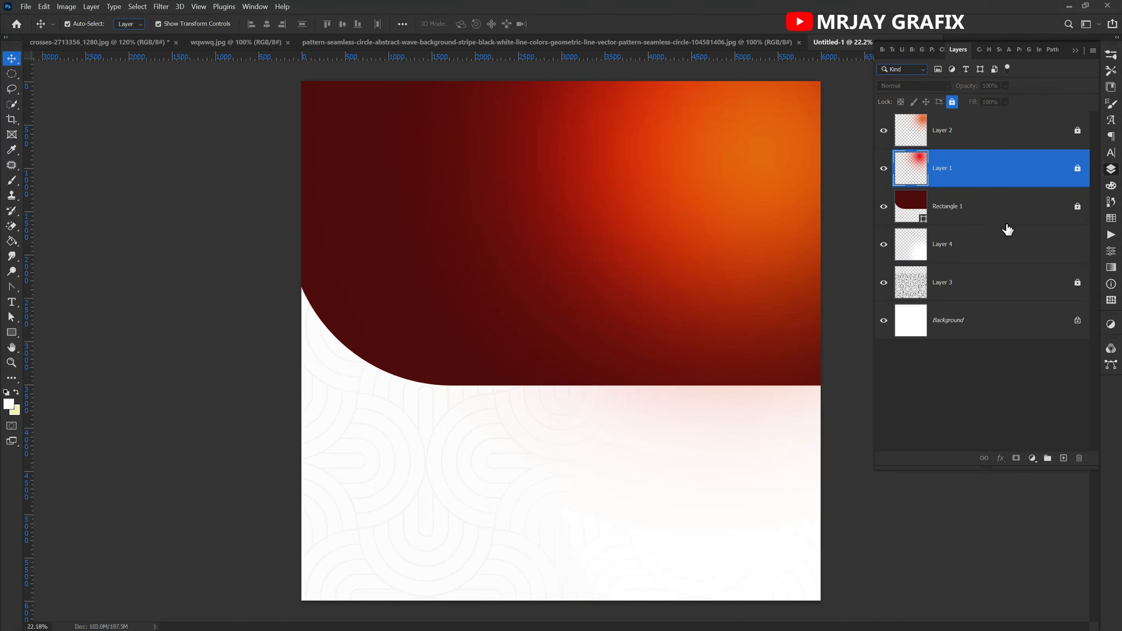
click(959, 208)
click(879, 209)
click(880, 210)
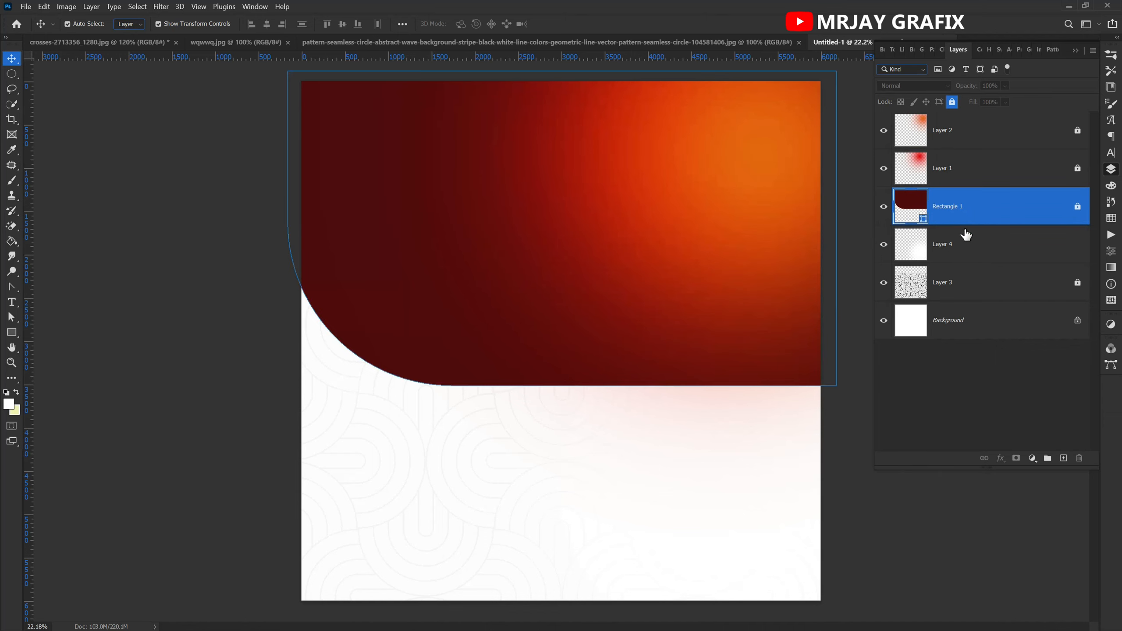
click(967, 170)
click(953, 104)
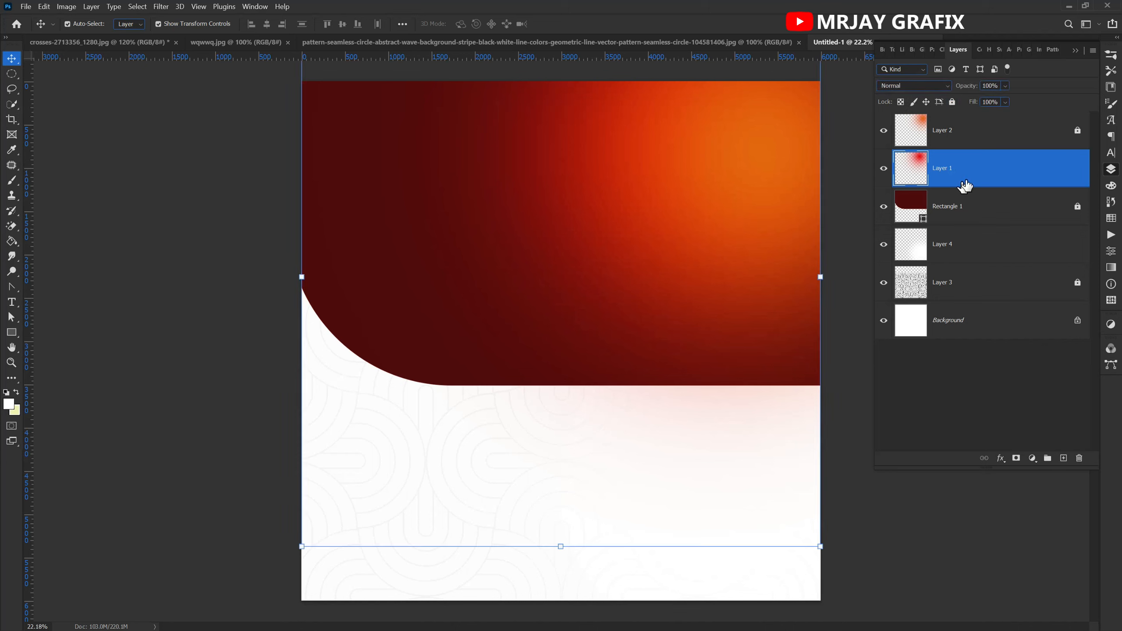
right_click(977, 171)
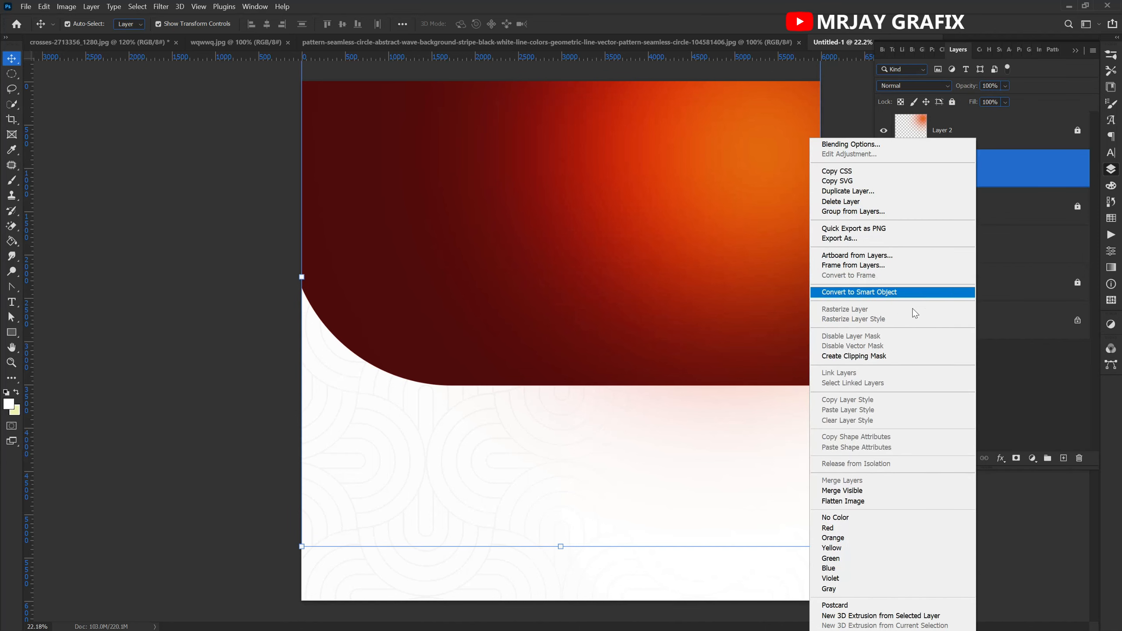
click(857, 356)
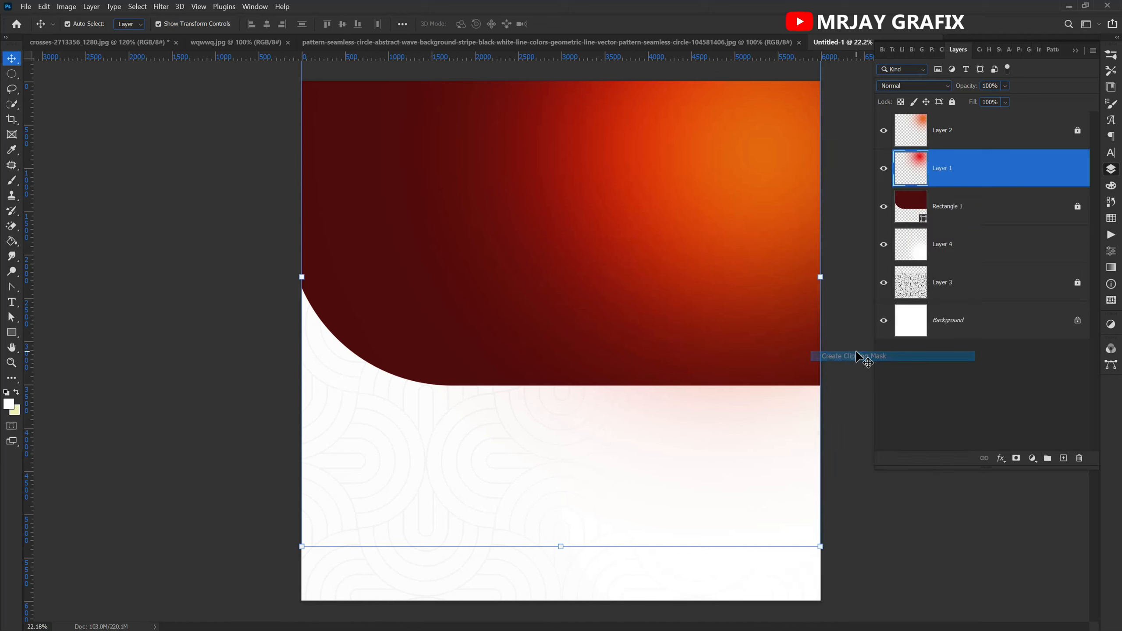
Clip the orange glow layer to the dark red shape as well and lock the red glow layer again.
click(970, 135)
mouse_move(971, 136)
mouse_down()
mouse_move(966, 185)
mouse_move(967, 125)
mouse_up()
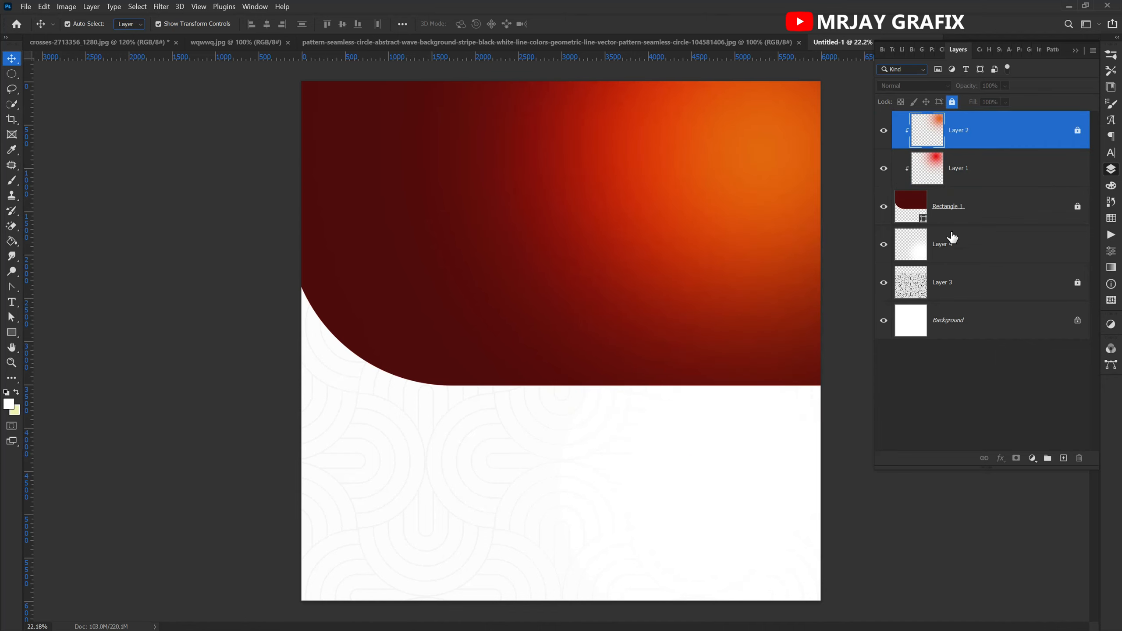
click(968, 164)
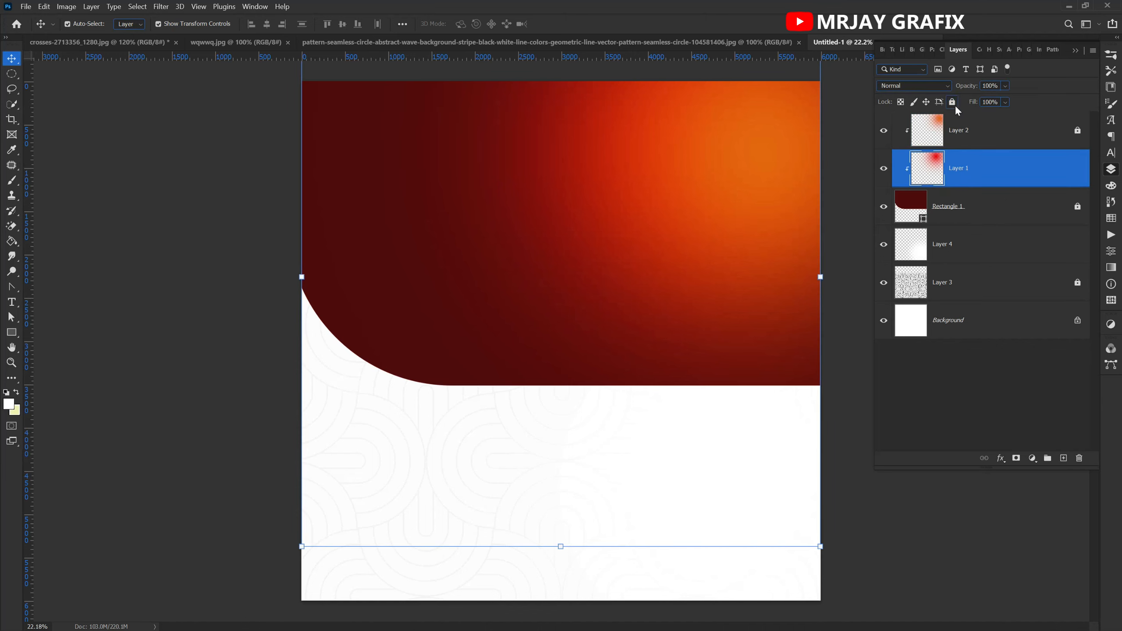
click(283, 288)
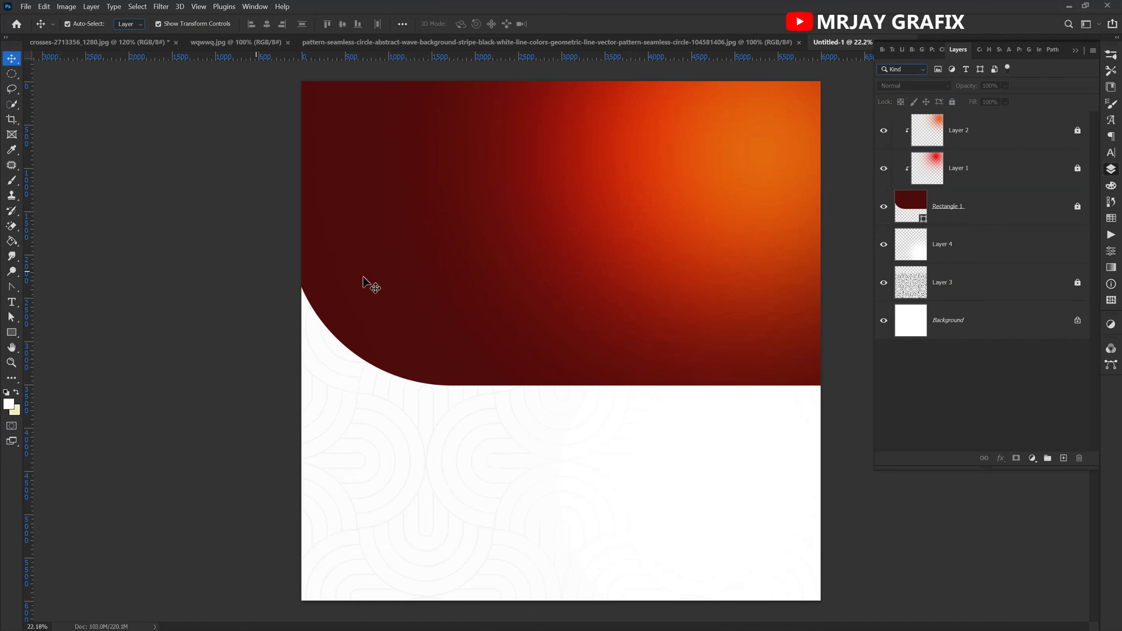
Look through the open logo and pattern documents and reorder them so the circle pattern image comes first.
click(225, 43)
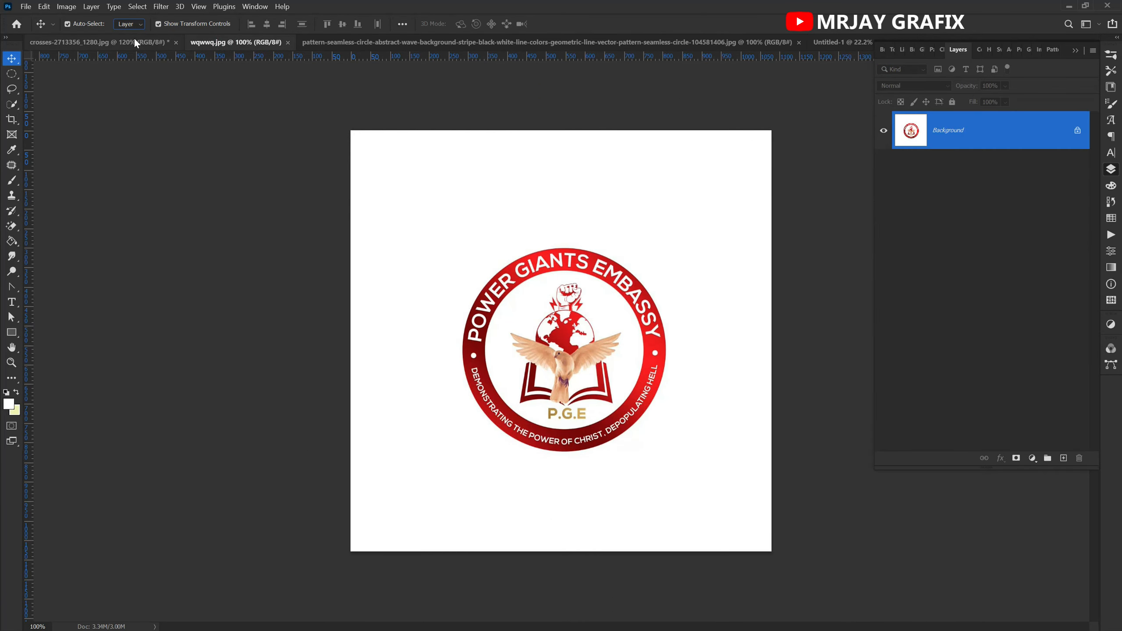
click(764, 42)
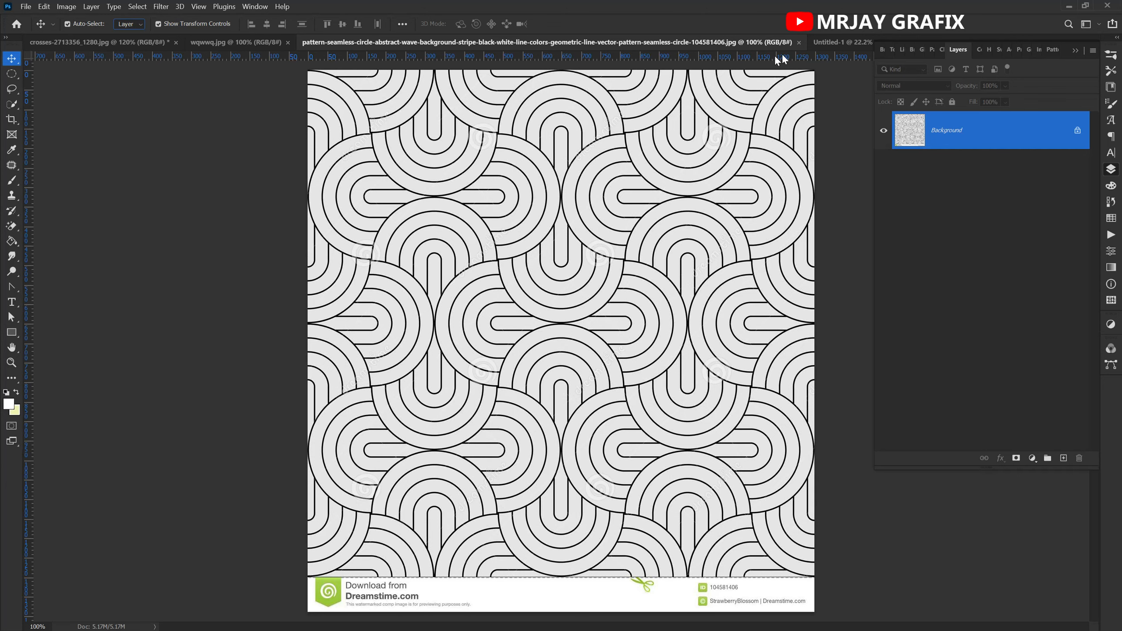
click(834, 41)
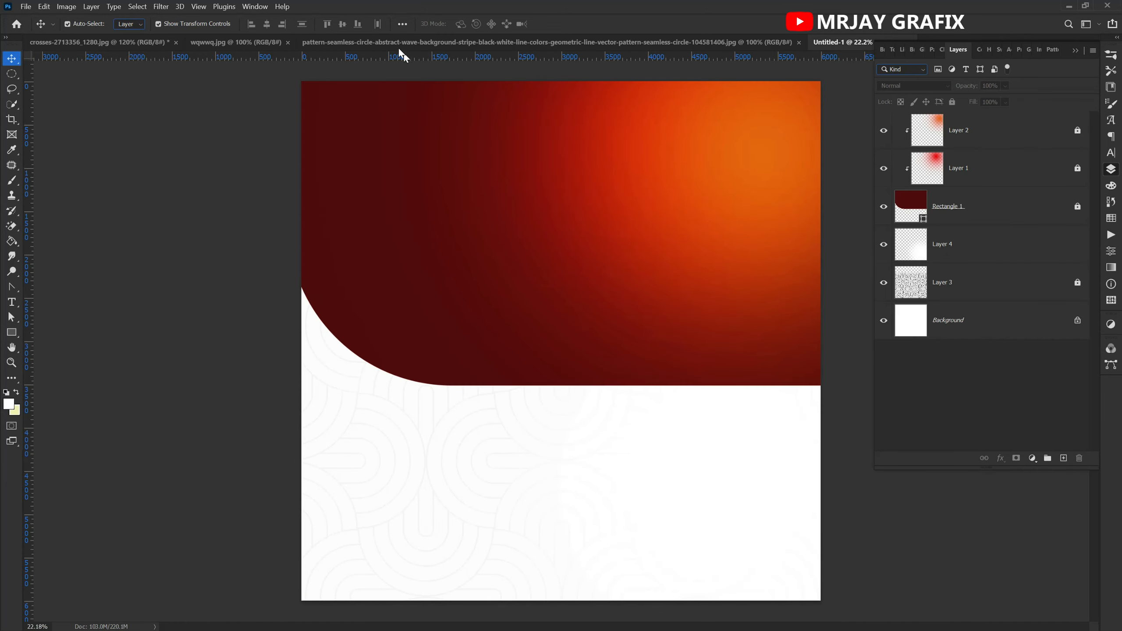
click(245, 43)
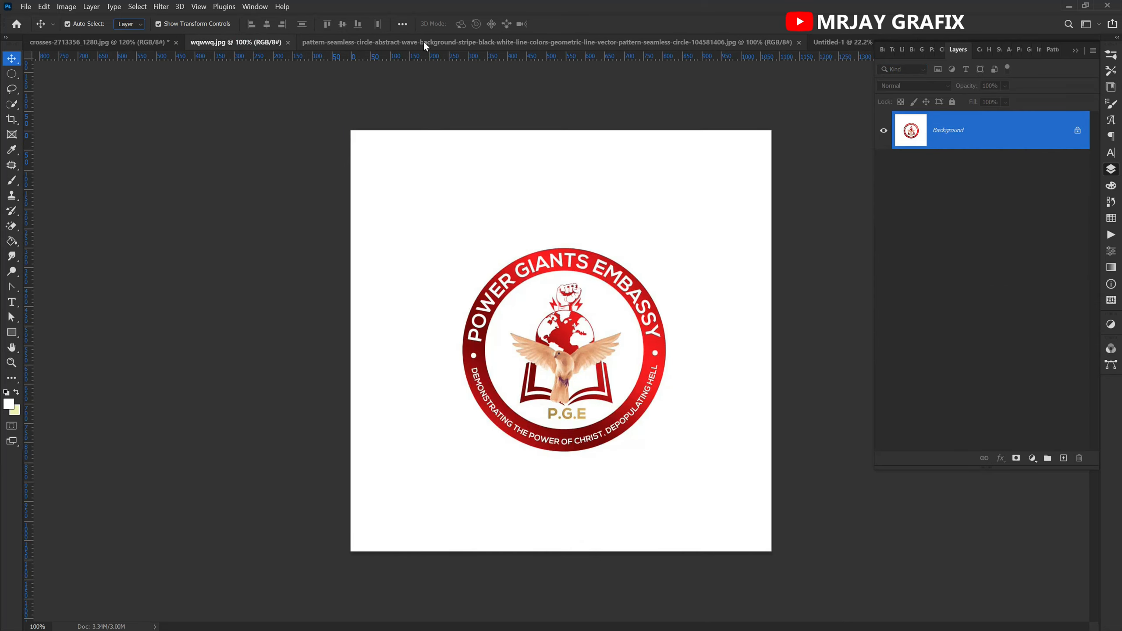
click(427, 41)
drag(429, 42, 113, 45)
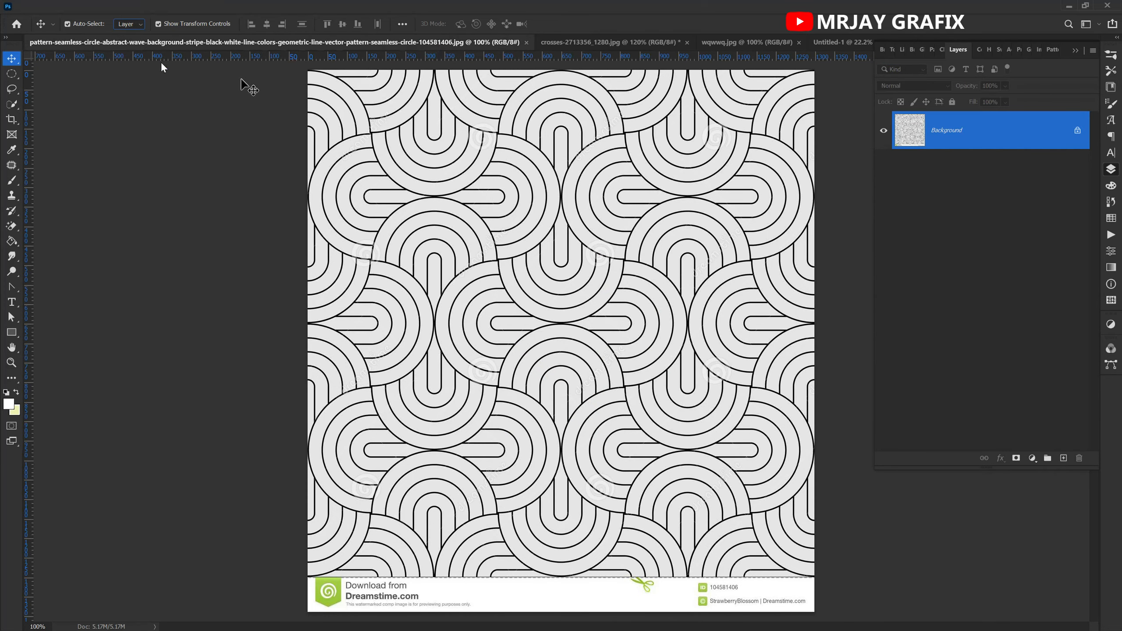
Copy the man's portrait layer from the crosses document into the Untitled-1 design.
click(589, 44)
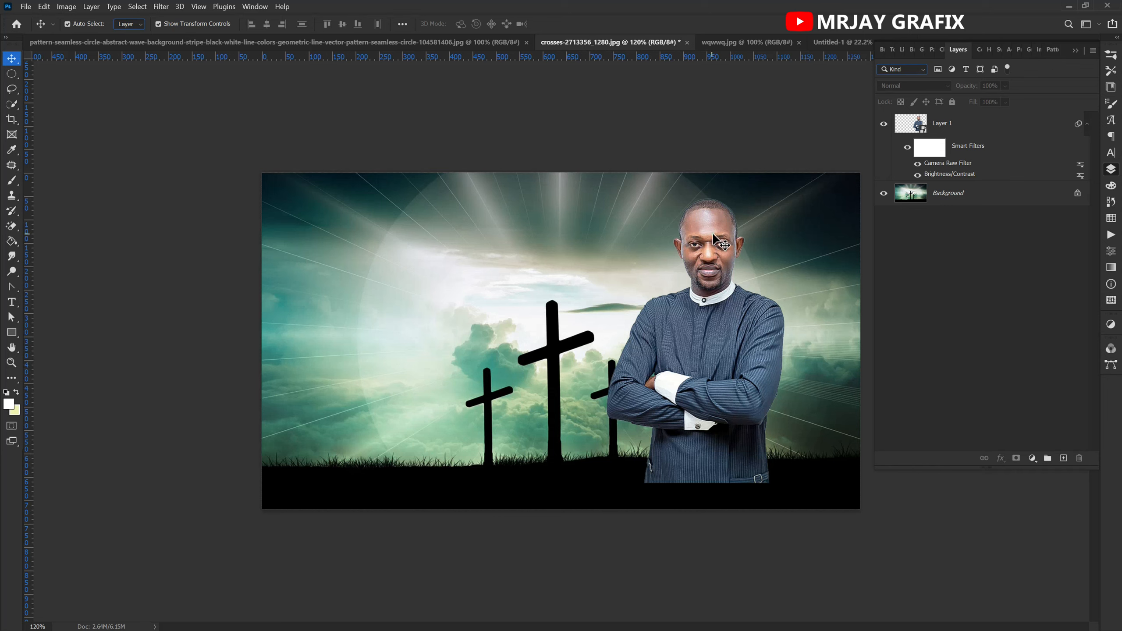
click(705, 251)
drag(711, 243, 650, 211)
drag(536, 303, 641, 462)
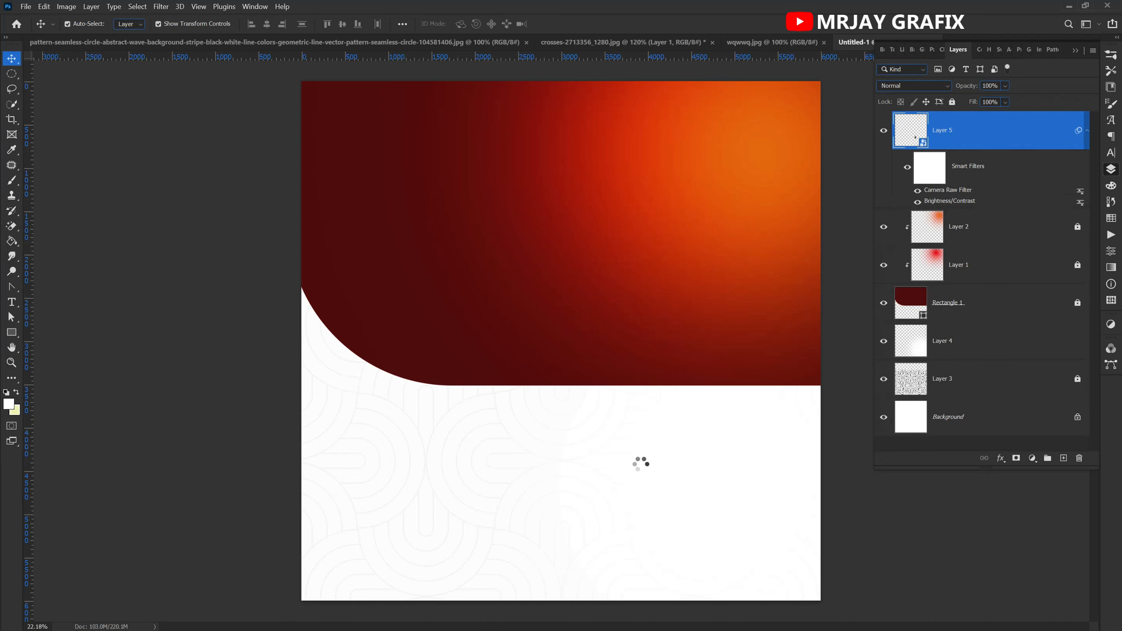
Enlarge the portrait and place it in the lower-right part of the canvas, its base running past the bottom edge.
drag(631, 427, 580, 198)
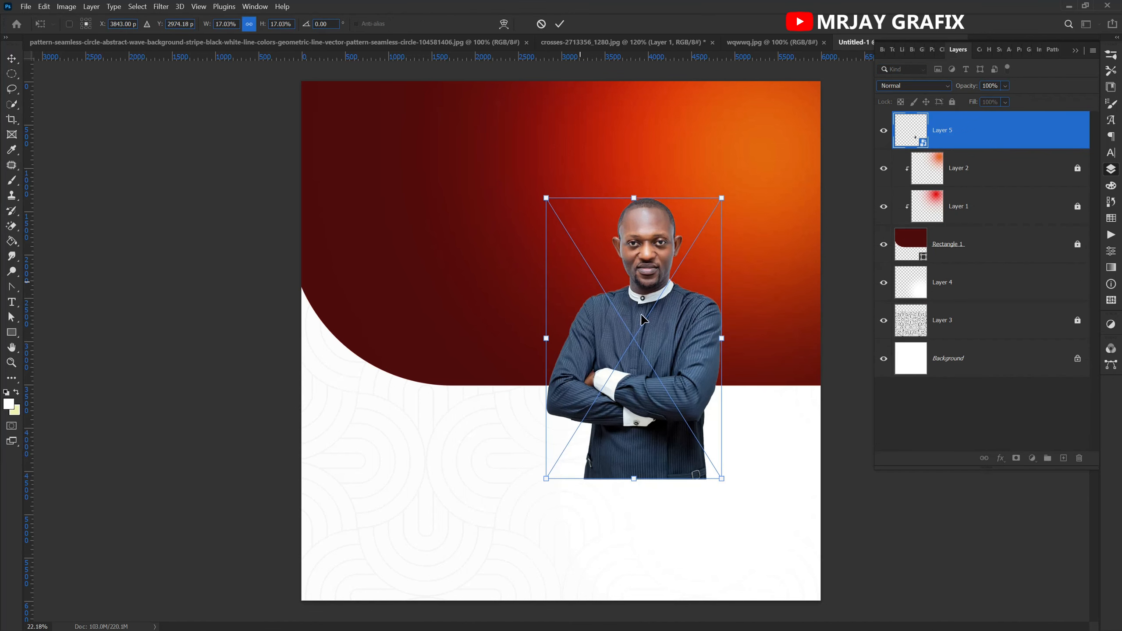
drag(642, 318, 673, 486)
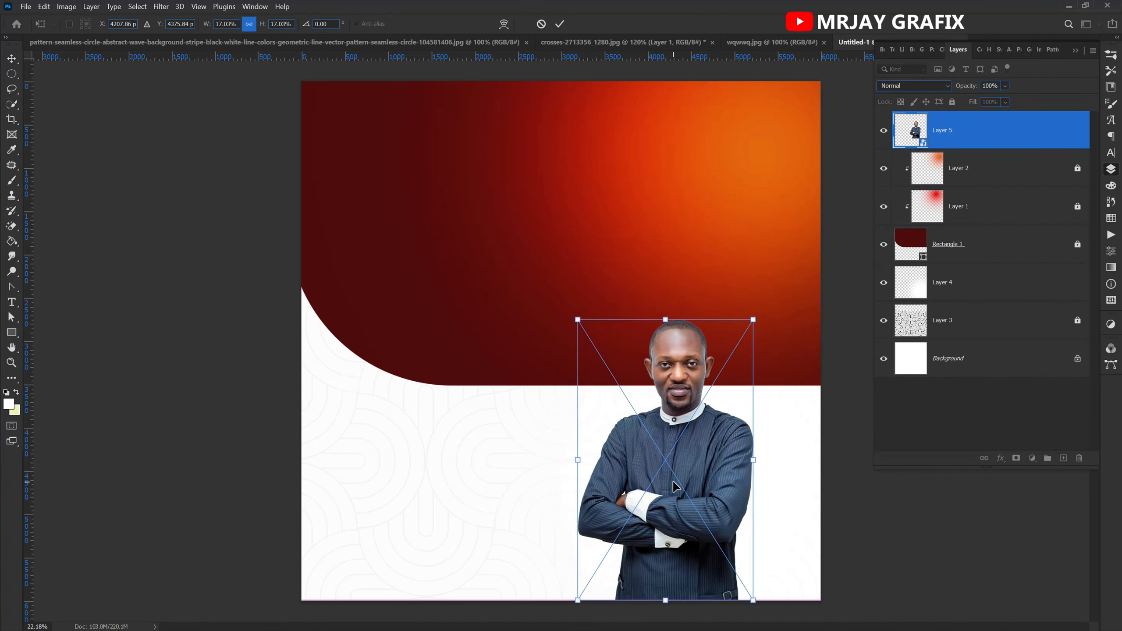
drag(666, 600, 670, 626)
key(Return)
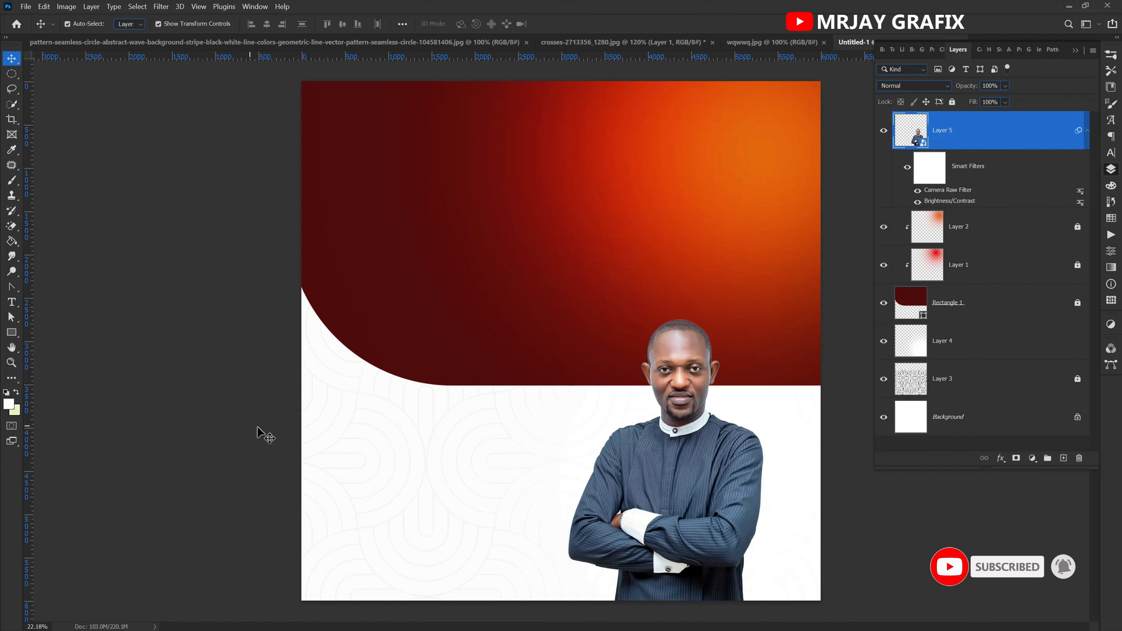
drag(687, 426, 686, 412)
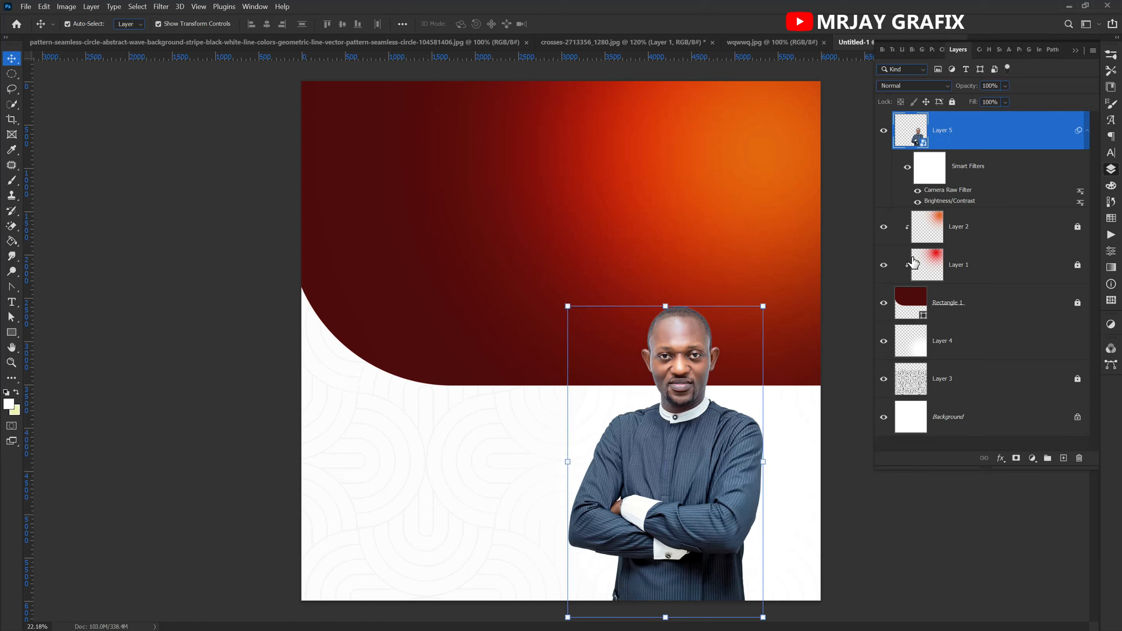
Reopen the portrait's Camera Raw smart filter, set Sharpening to 34 and check the Effects settings.
double_click(950, 190)
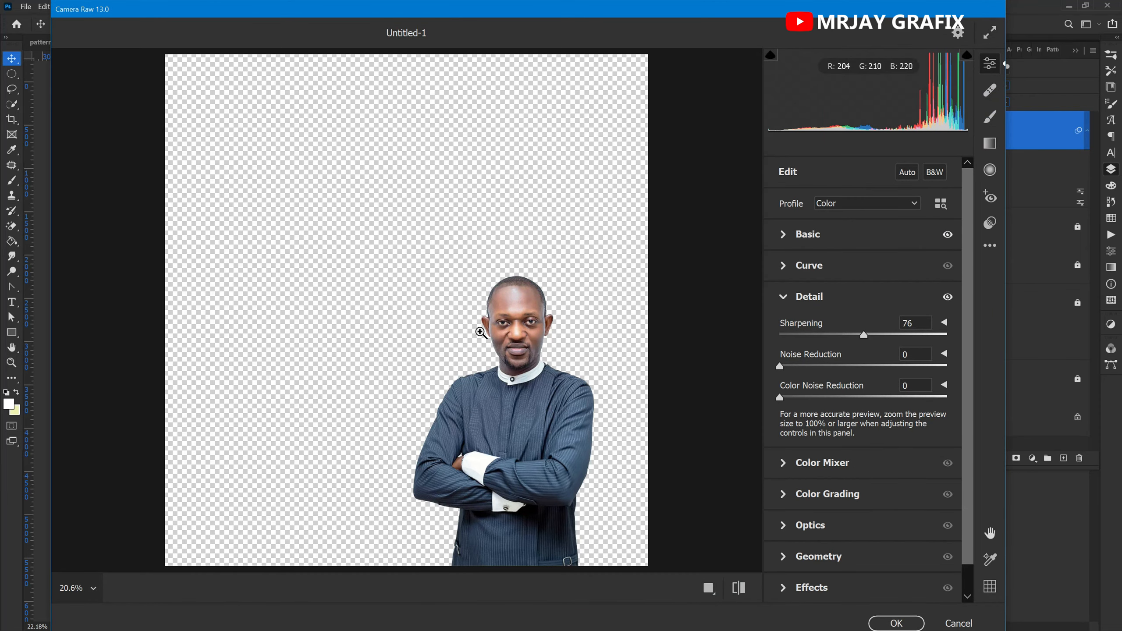
click(822, 335)
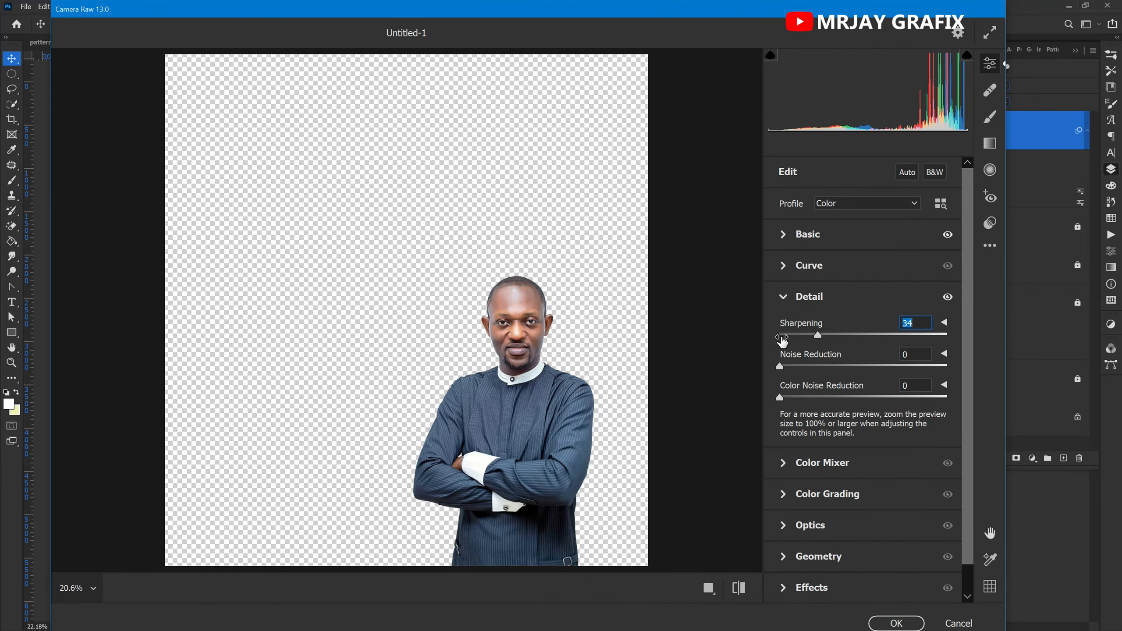
click(784, 298)
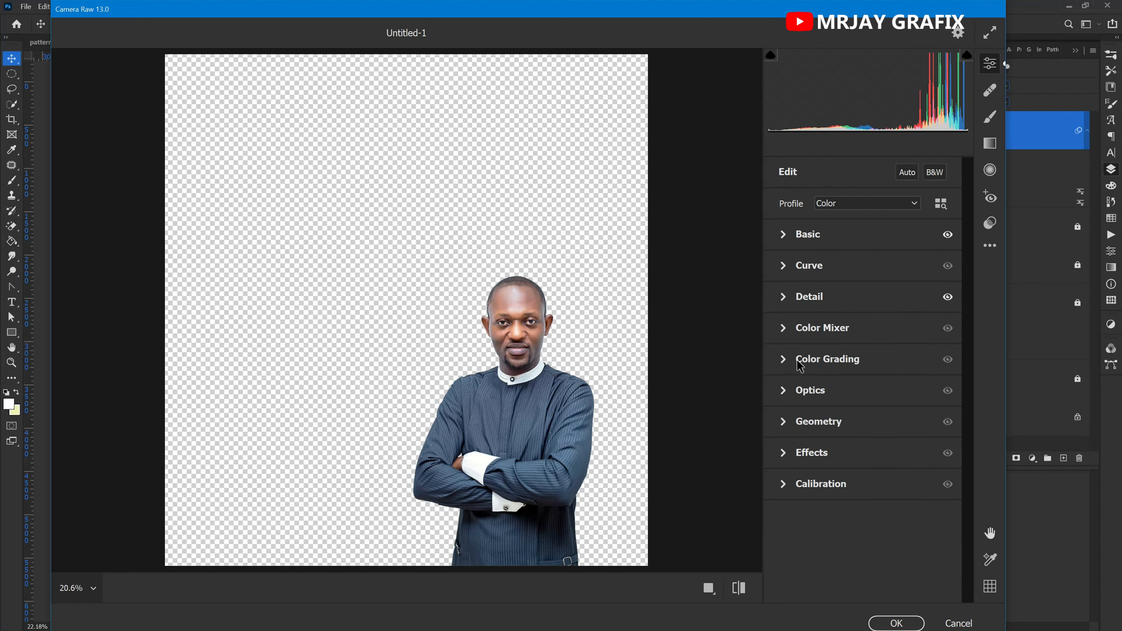
click(784, 454)
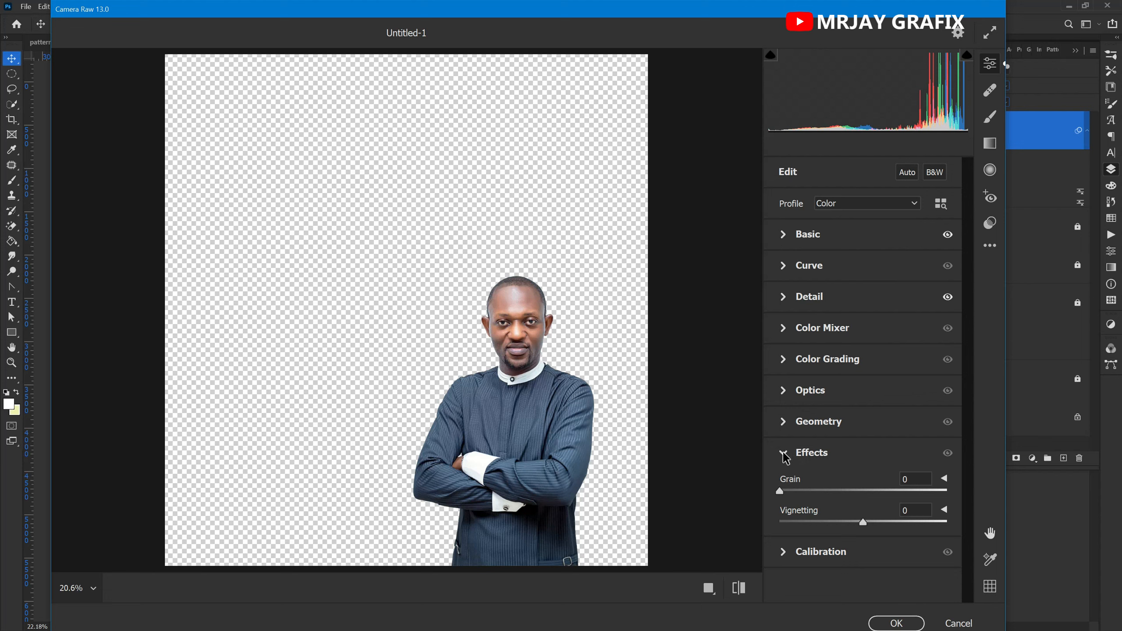
click(784, 454)
Adjust the portrait's Clarity in the Basic settings and apply the Camera Raw filter.
click(783, 235)
scroll(812, 411, down, 2)
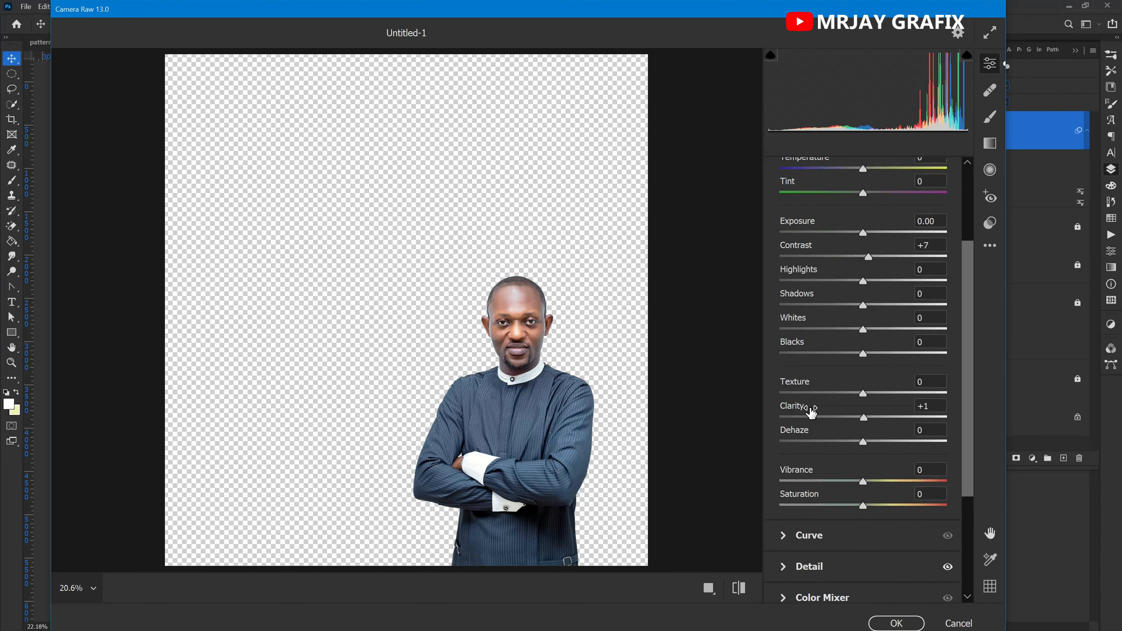
scroll(811, 412, down, 2)
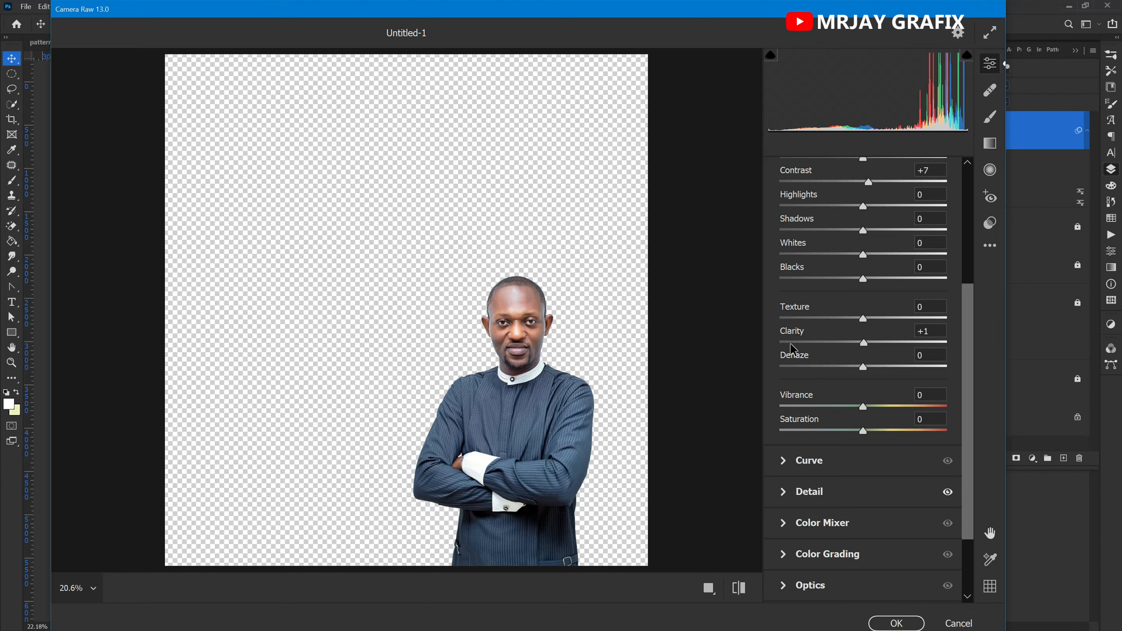
drag(795, 337, 785, 344)
key(Return)
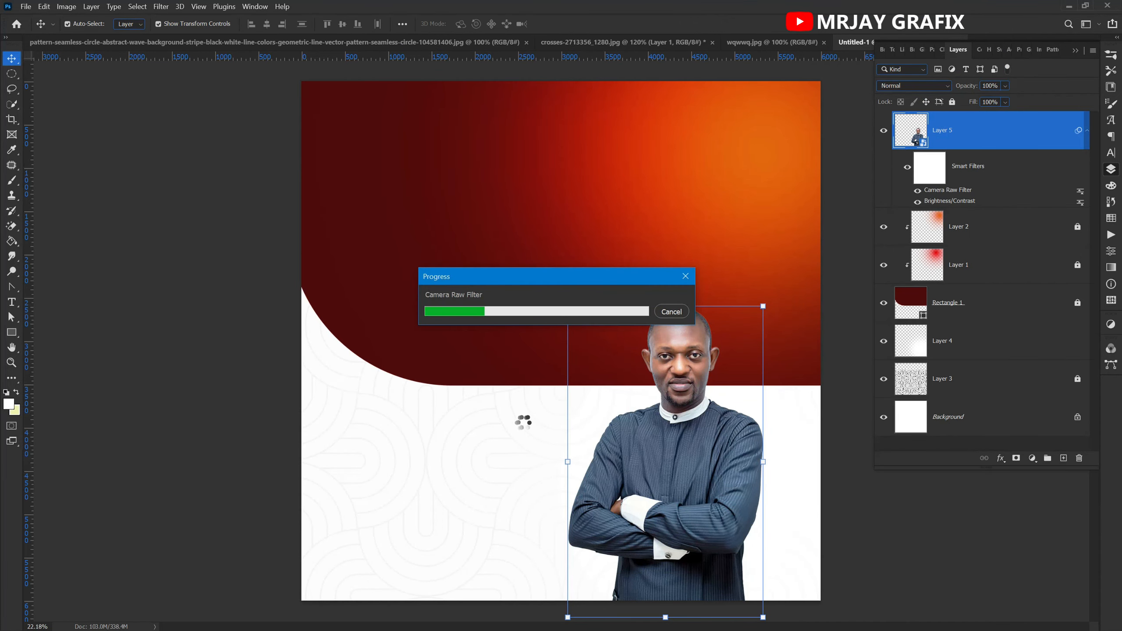
click(166, 350)
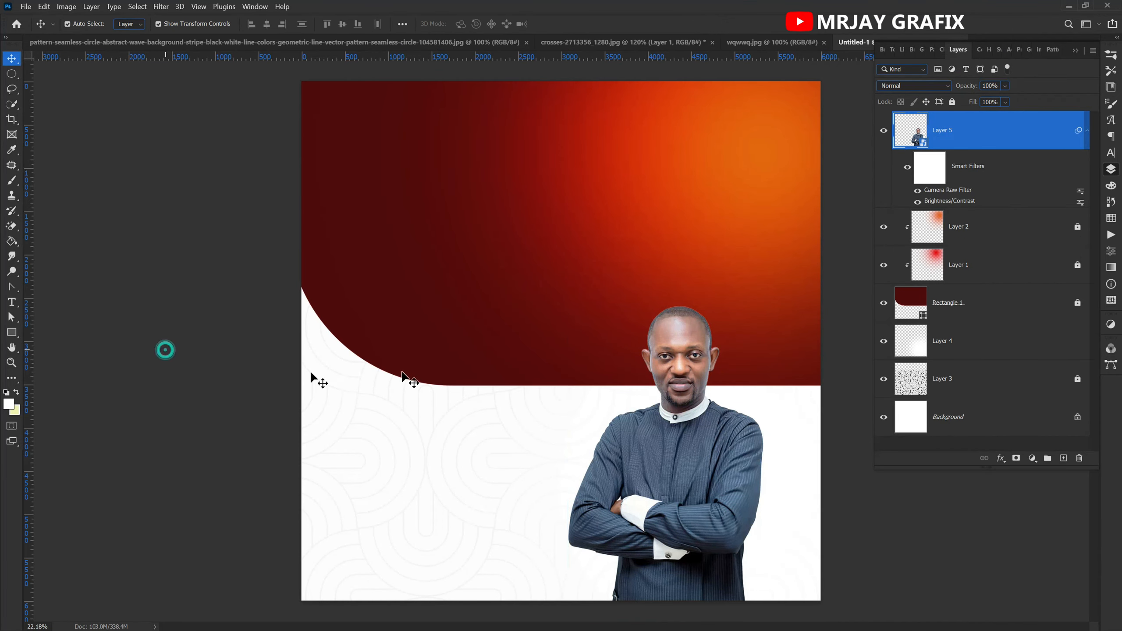
In the crosses-2713356_1280.jpg document, hide the portrait layer and unlock the background layer.
click(564, 44)
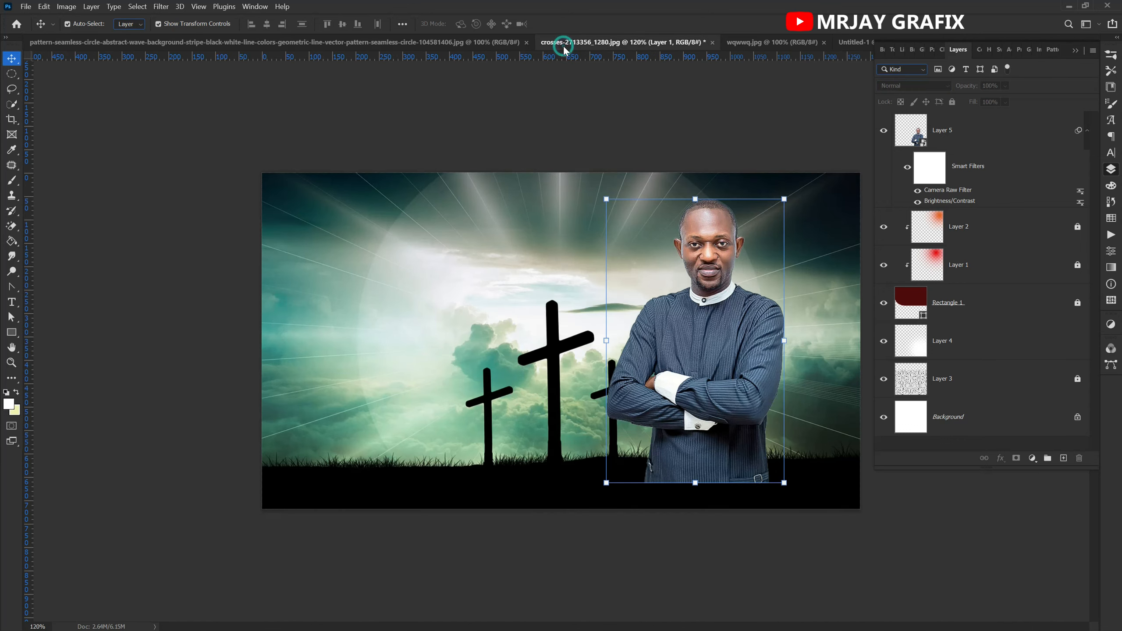
click(467, 327)
drag(532, 247, 576, 276)
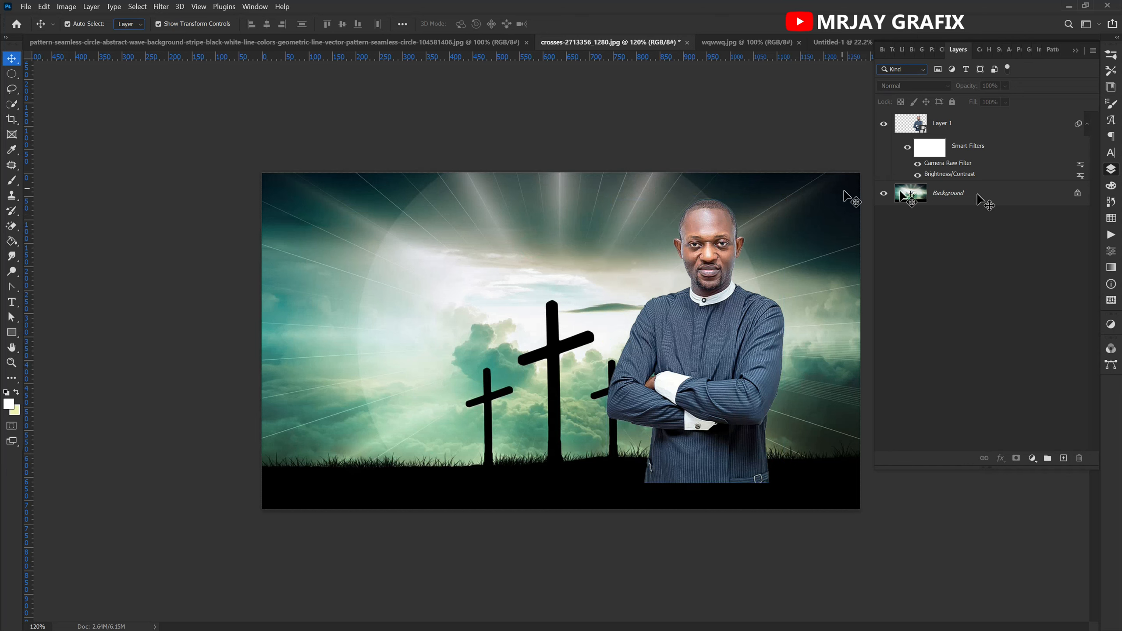
click(885, 124)
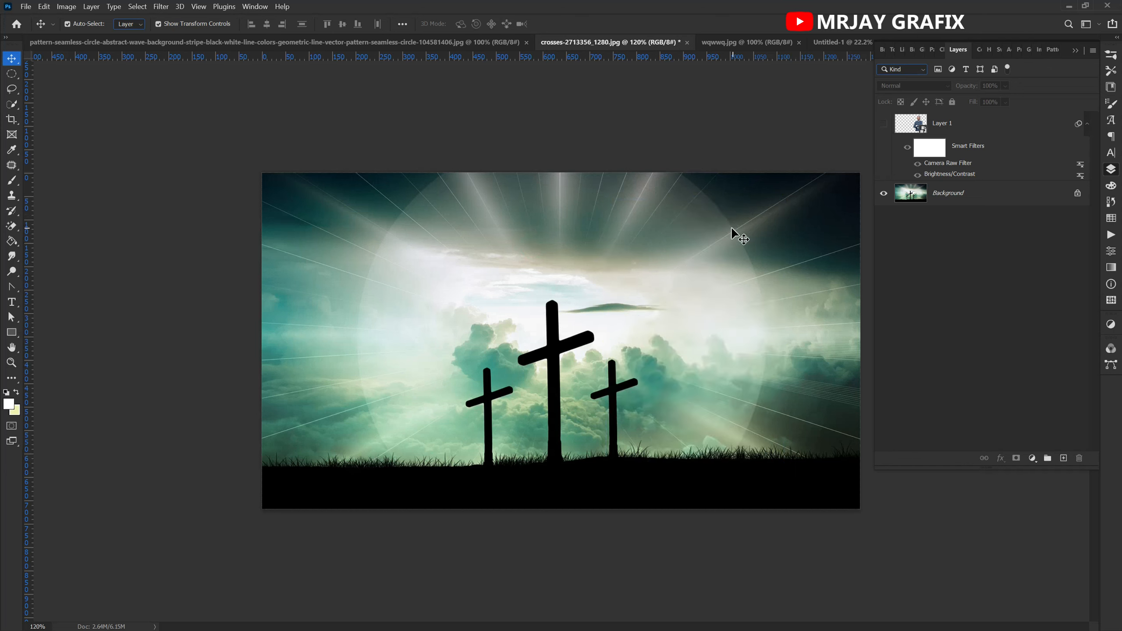
drag(792, 203, 816, 53)
click(974, 201)
click(1077, 197)
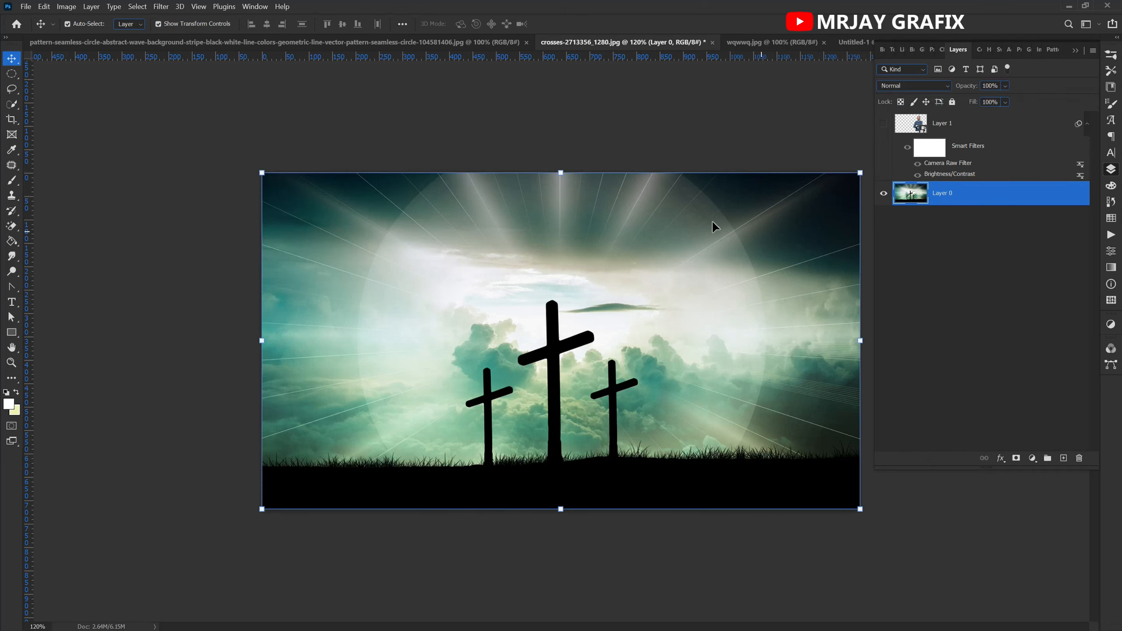
Copy the crosses image into the Untitled-1 design and scale it to about 381% in the upper right.
drag(714, 225, 839, 45)
drag(746, 172, 745, 170)
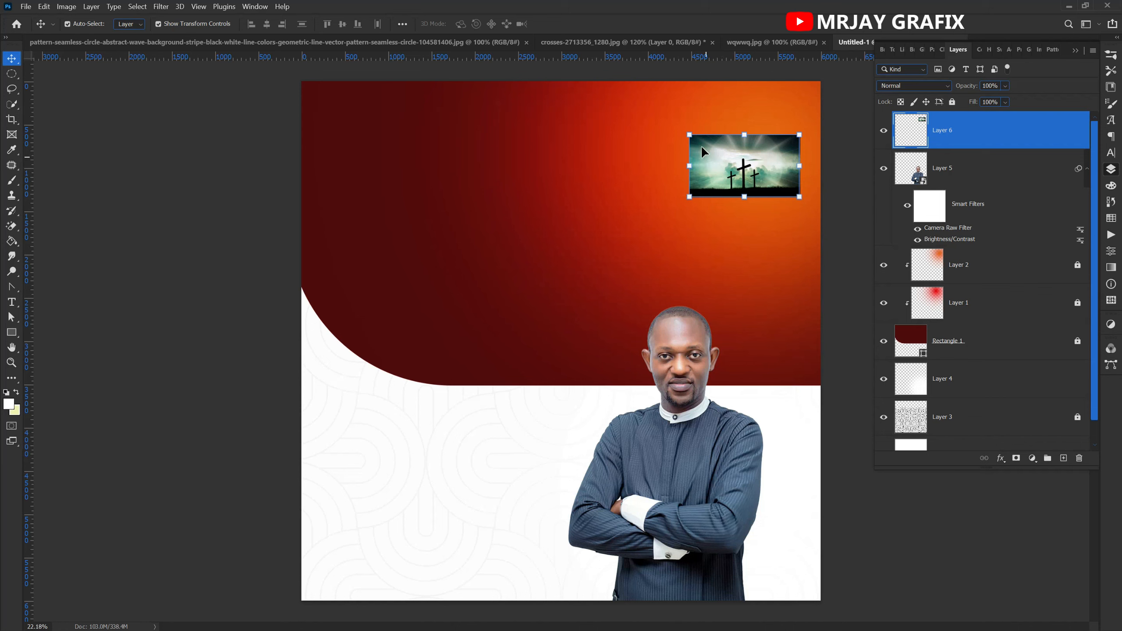
drag(689, 134, 441, 110)
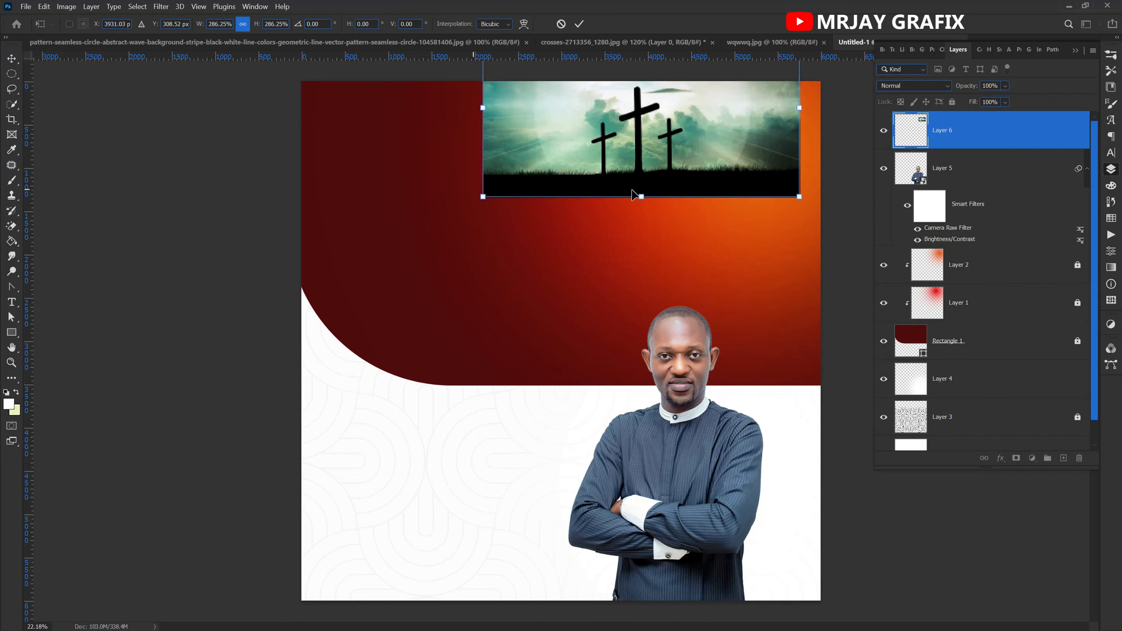
drag(641, 207, 636, 264)
drag(615, 166, 715, 176)
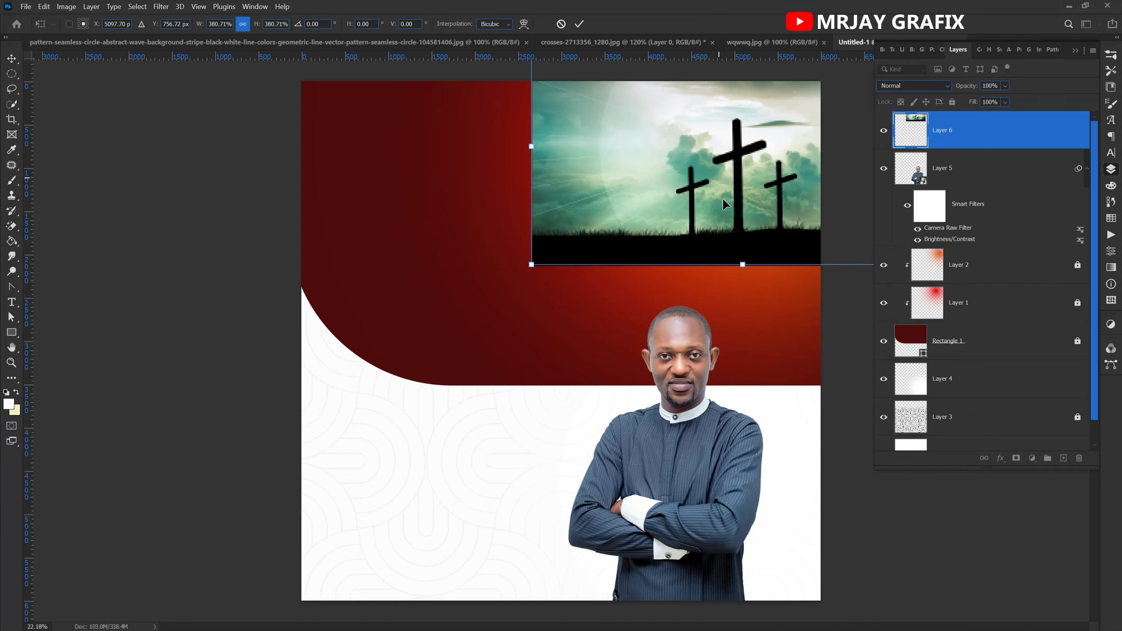
key(Return)
Fine-tune the position of the crosses image so it fills the upper-right corner of the canvas.
drag(668, 202, 656, 207)
mouse_move(655, 207)
mouse_down()
mouse_move(651, 195)
mouse_move(654, 207)
mouse_up()
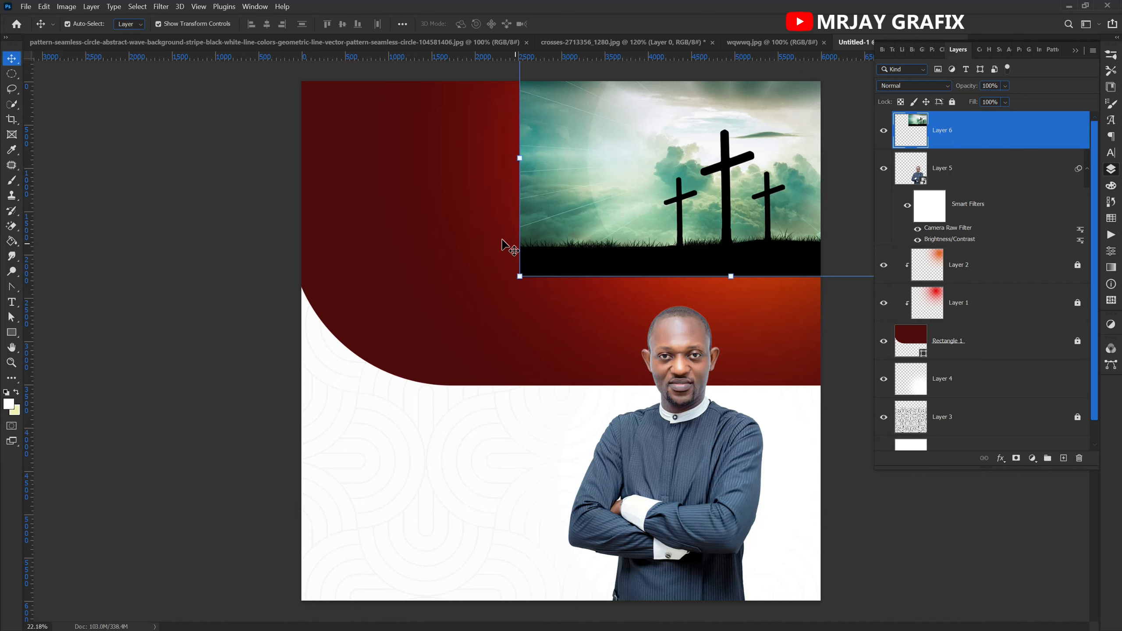
mouse_move(620, 218)
mouse_down()
mouse_move(644, 231)
mouse_move(627, 215)
mouse_up()
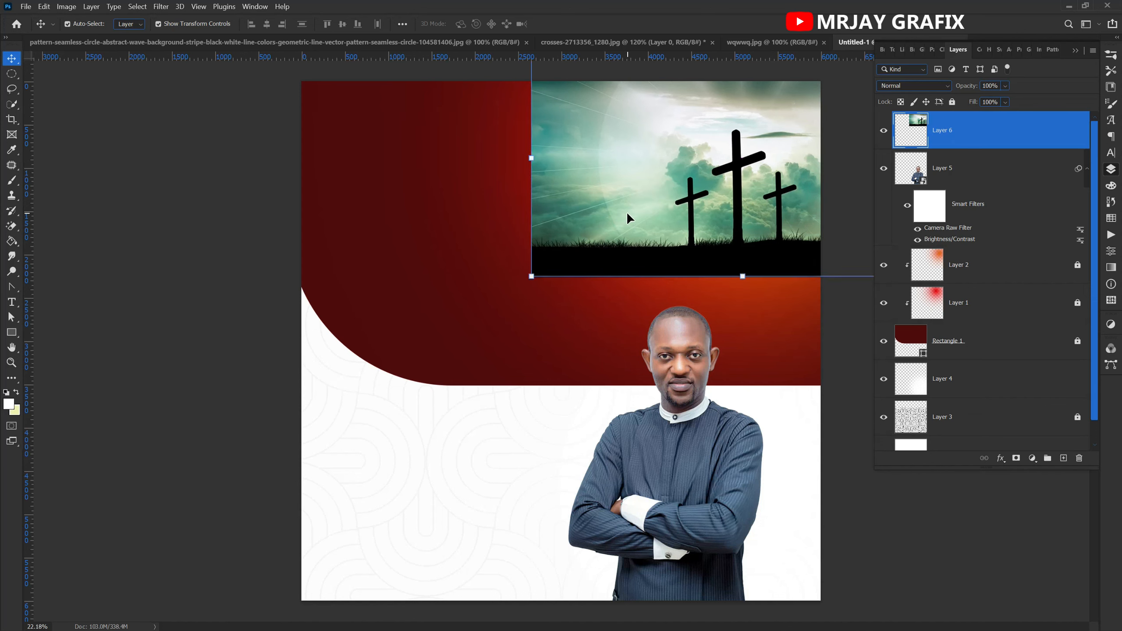
Move the crosses layer directly above the orange glow layer, clipped to the dark red shape.
drag(970, 129, 954, 294)
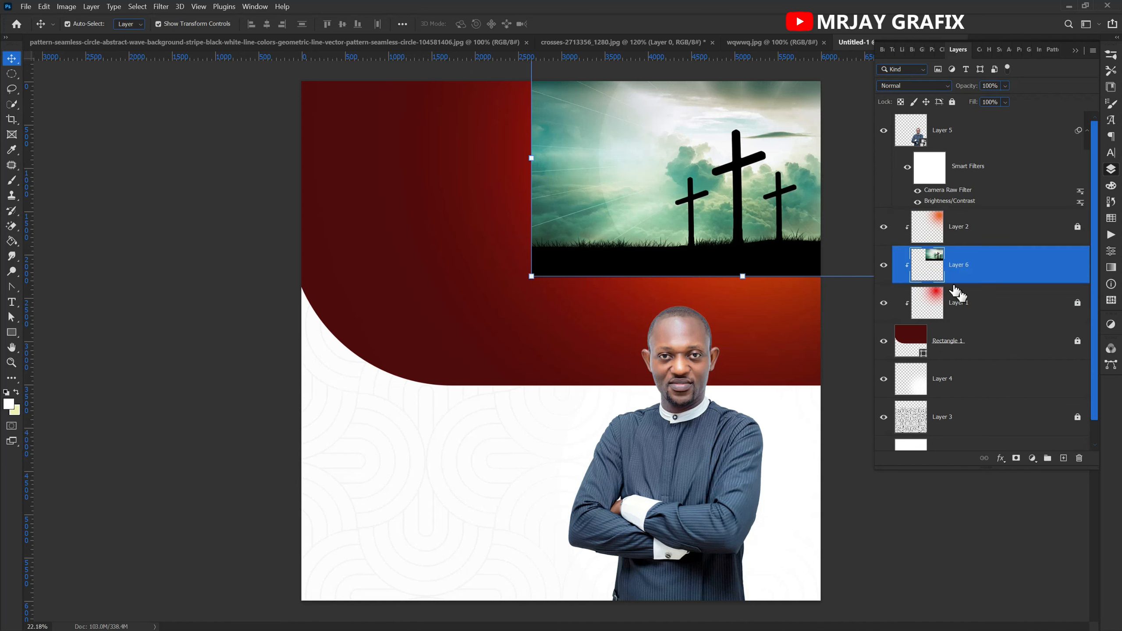
drag(951, 229, 939, 232)
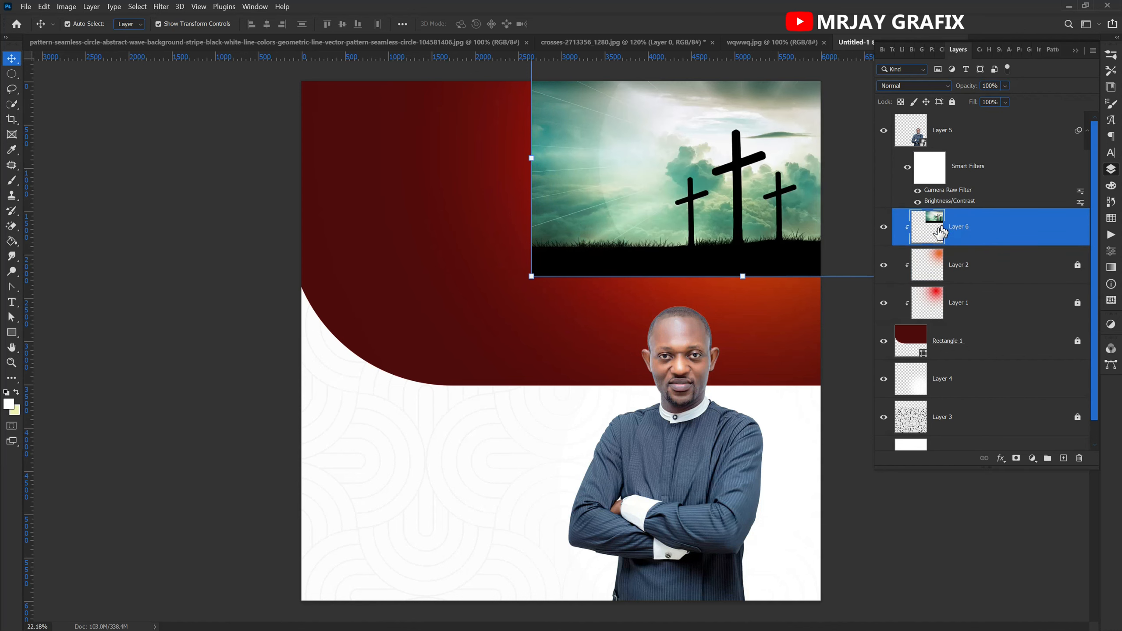
shift+click(663, 215)
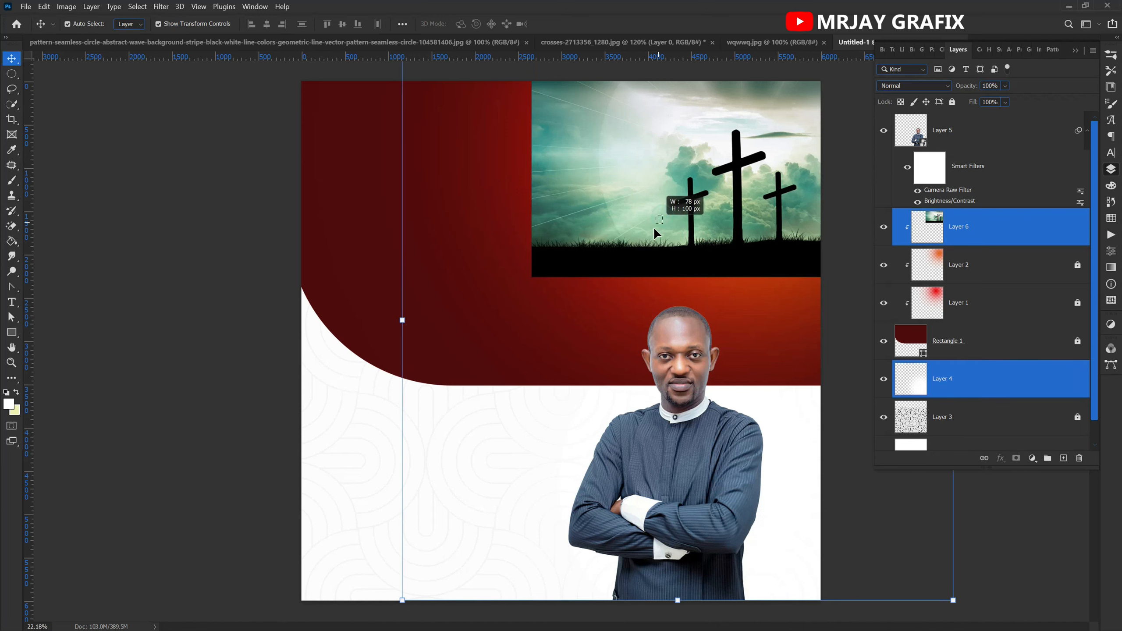
click(1032, 240)
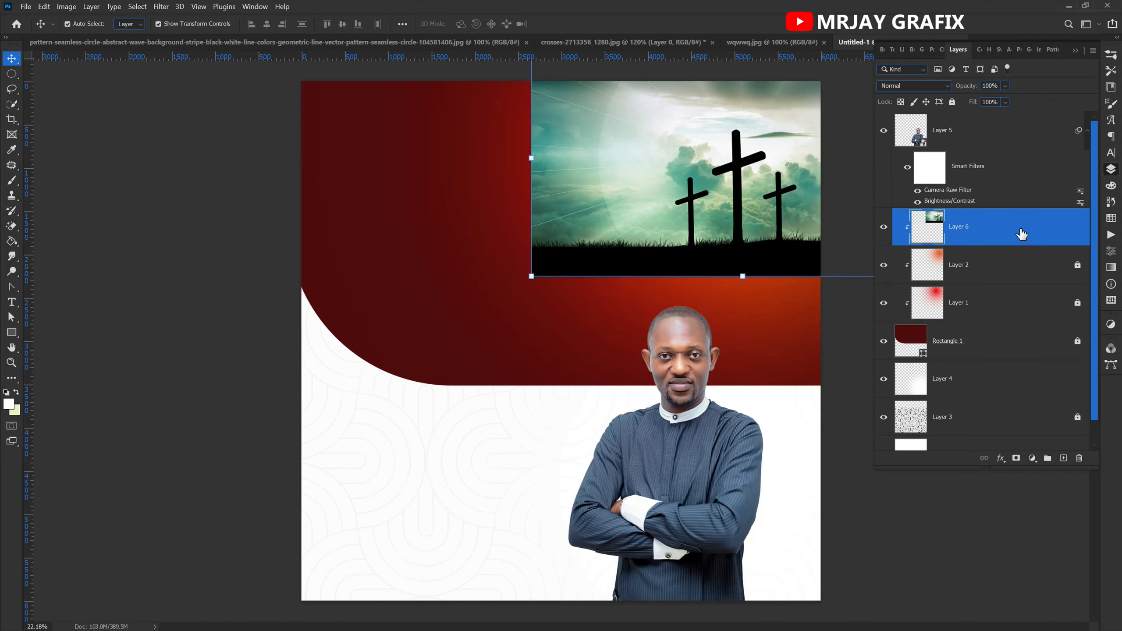
Add a black layer mask that hides the crosses image and size the soft brush to 2100 px.
alt+click(1015, 459)
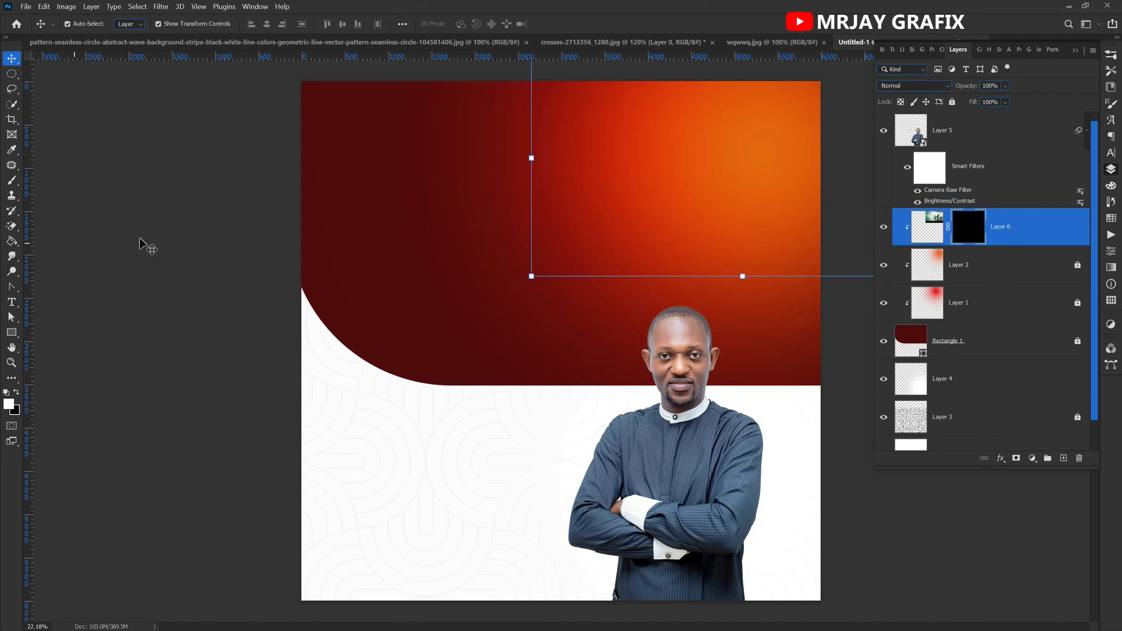
click(10, 185)
key(bracketleft)
key(bracketleft)
key(bracketleft)
key(bracketleft)
key(bracketleft)
key(bracketleft)
key(bracketleft)
key(bracketleft)
key(bracketleft)
key(bracketleft)
key(bracketleft)
key(bracketleft)
key(bracketleft)
key(bracketleft)
key(bracketleft)
key(bracketleft)
key(bracketleft)
key(bracketleft)
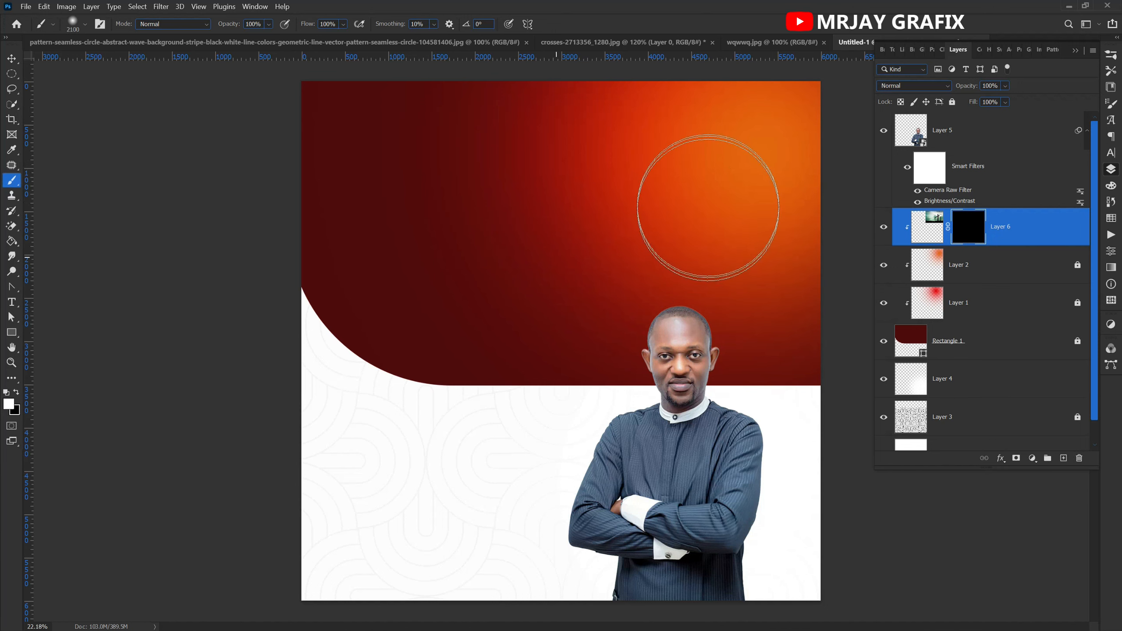
Paint the mask white at 17% brush opacity to reveal the crosses faintly, and black at 100% below them.
drag(233, 30, 184, 44)
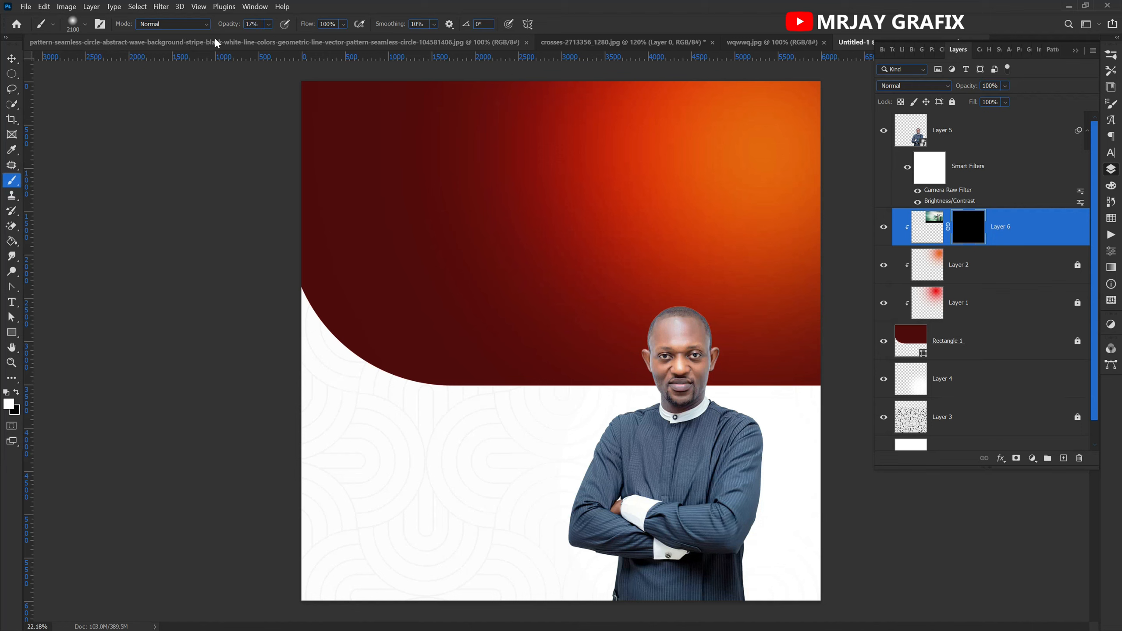
mouse_move(764, 161)
mouse_down()
mouse_move(619, 190)
mouse_move(658, 203)
mouse_move(716, 146)
mouse_move(737, 157)
mouse_move(693, 177)
mouse_move(664, 168)
mouse_move(637, 184)
mouse_move(642, 163)
mouse_move(668, 146)
mouse_move(753, 152)
mouse_move(685, 163)
mouse_up()
key(ctrl+z)
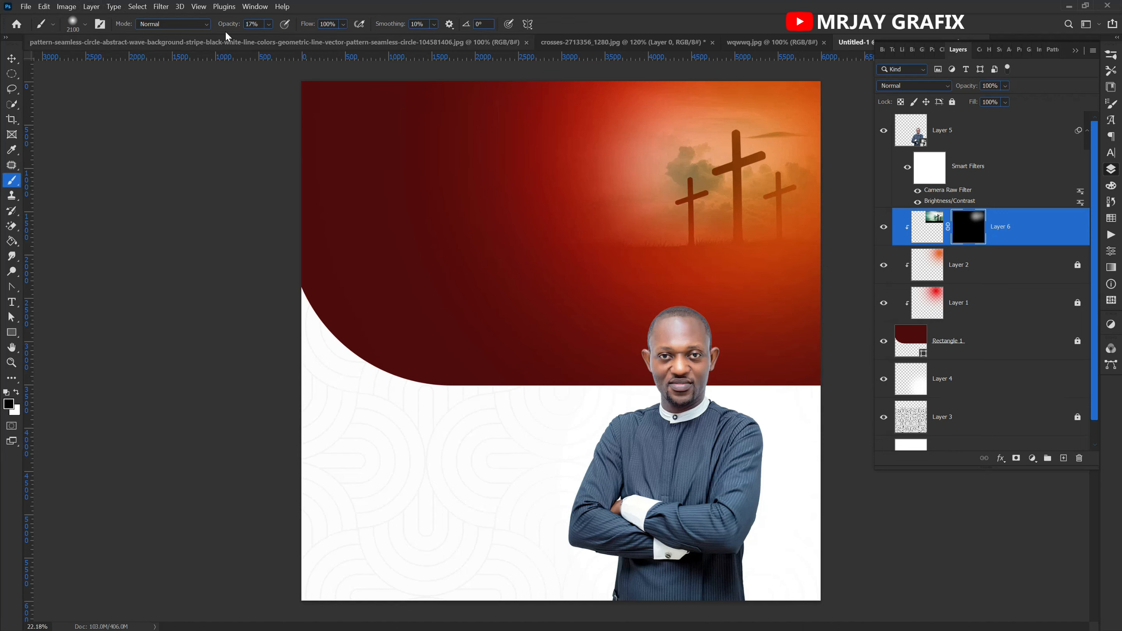
drag(229, 24, 275, 37)
drag(647, 335, 732, 349)
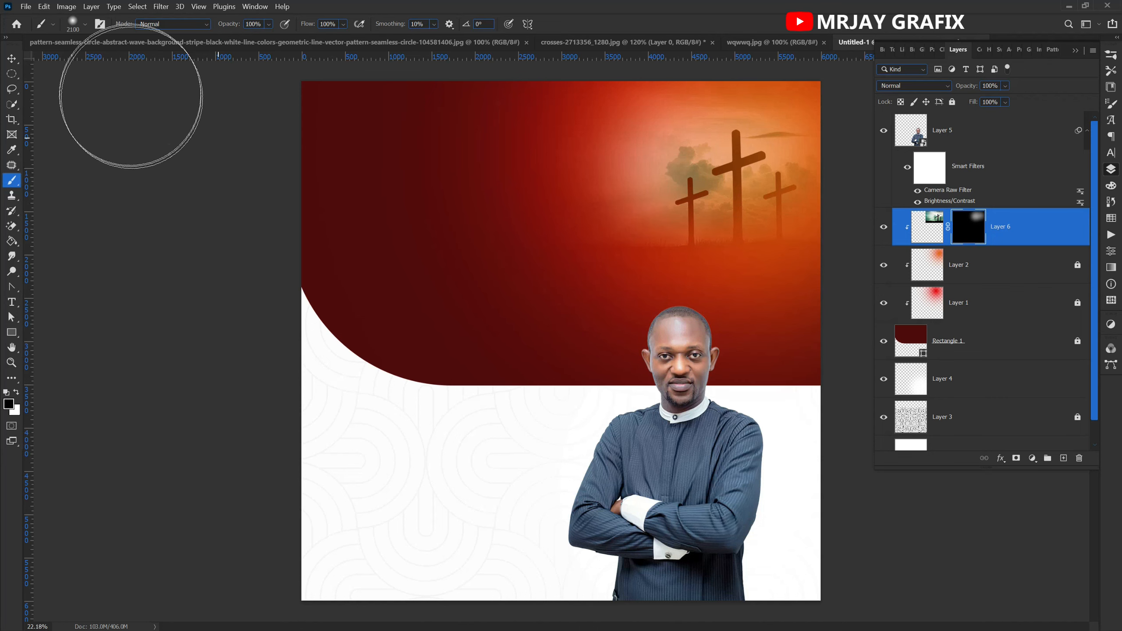
Scale the masked crosses image to about 118% and shift it toward the right edge of the canvas.
click(6, 58)
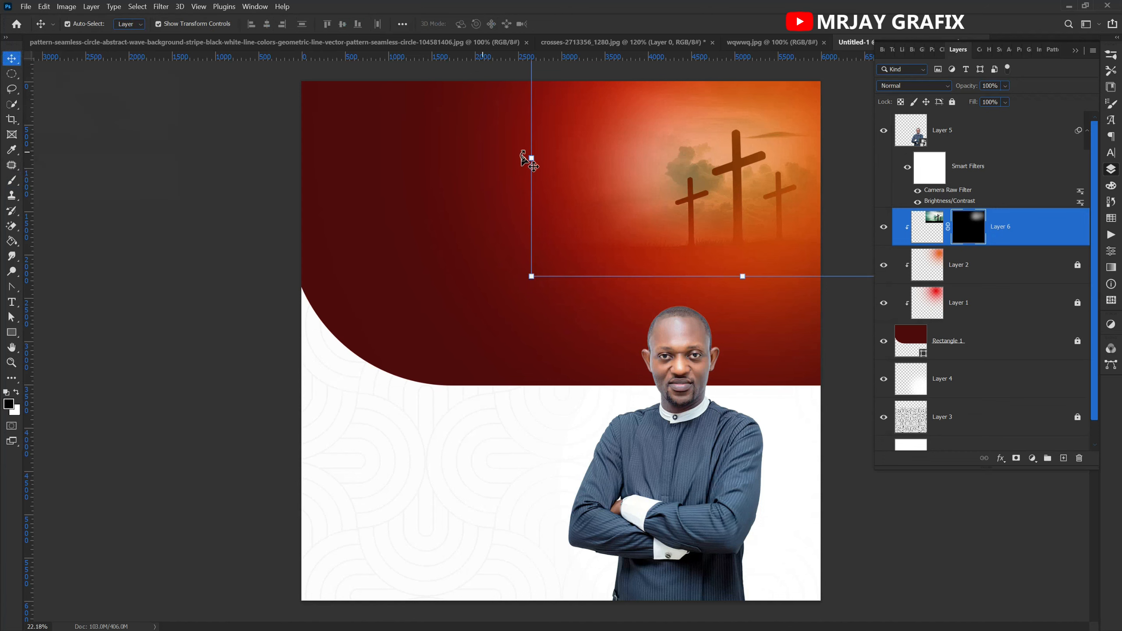
drag(532, 159, 454, 158)
drag(620, 168, 665, 166)
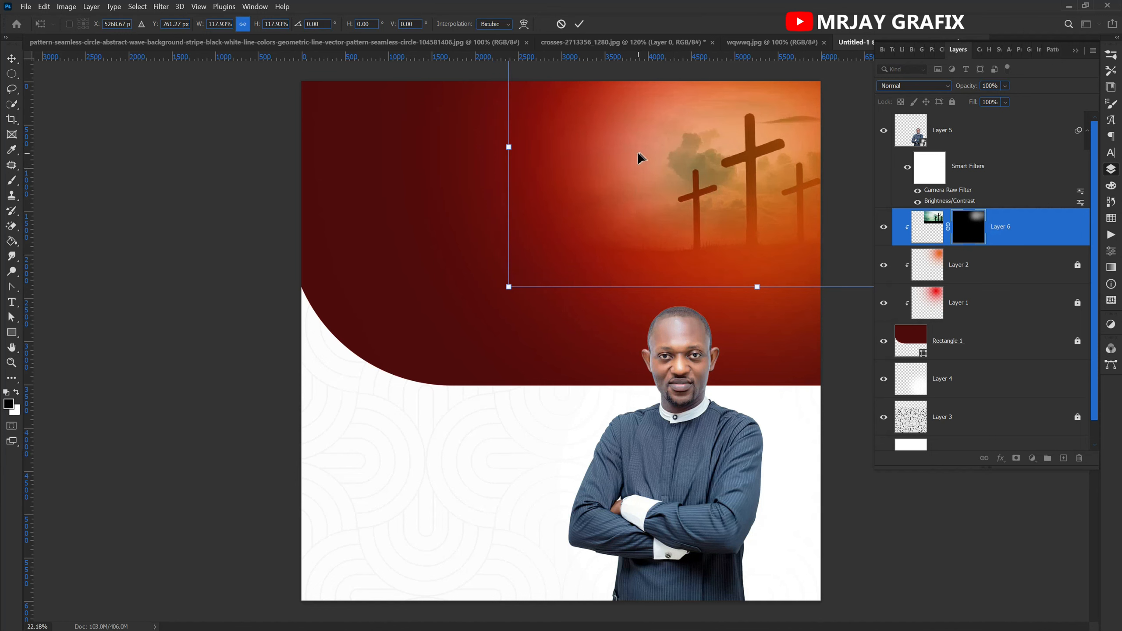
key(Return)
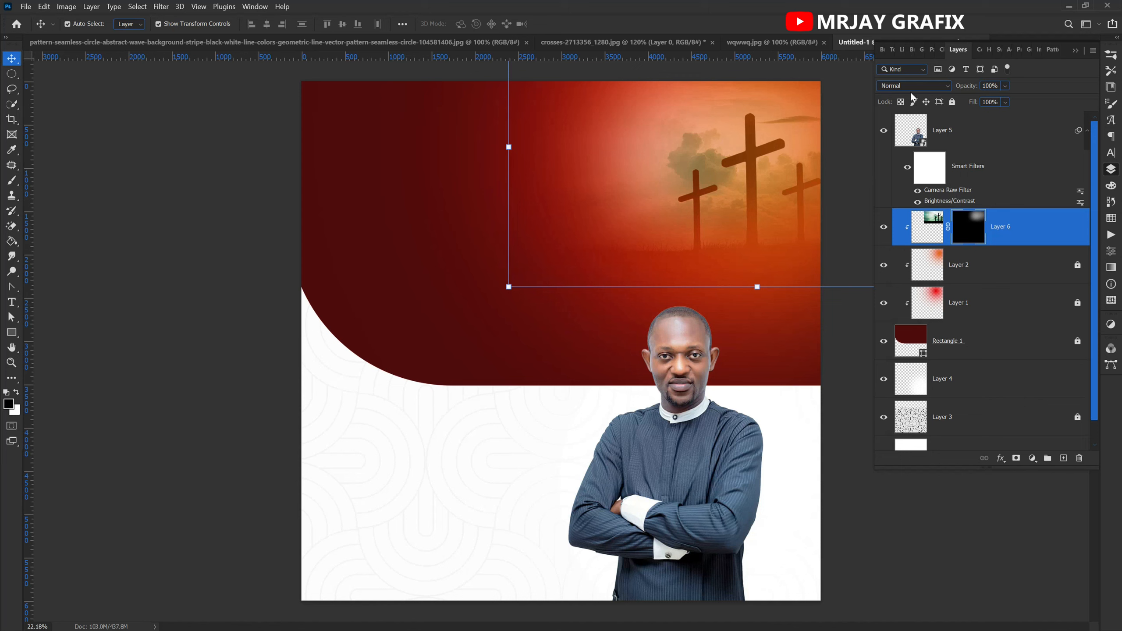
Blend the crosses layer in Screen mode at 77% opacity and lock the layer.
drag(970, 90, 946, 99)
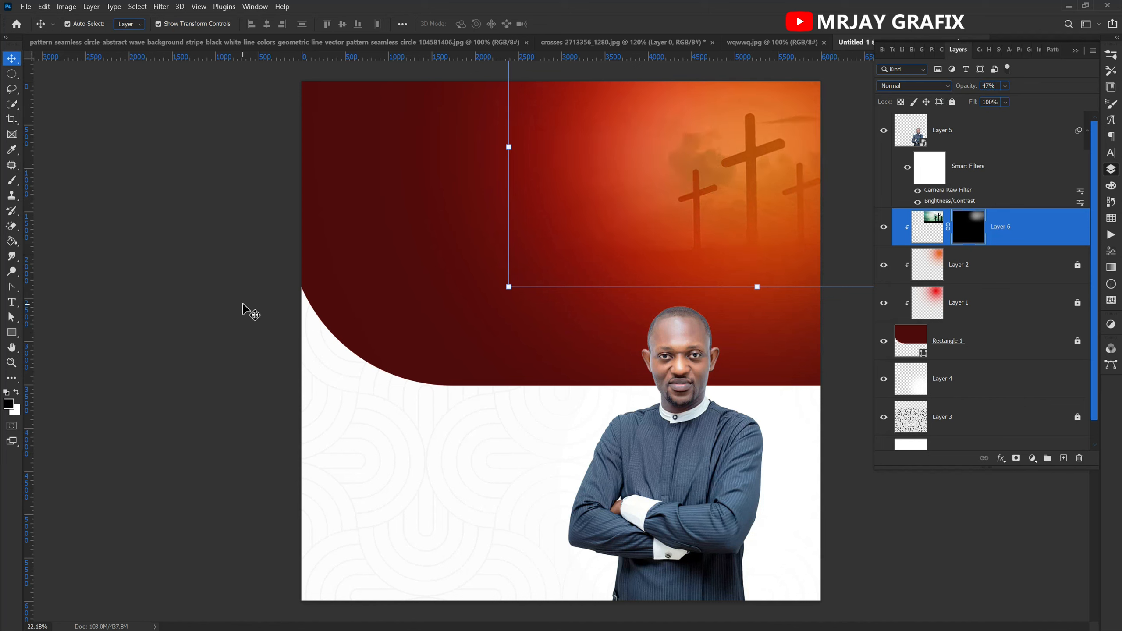
click(917, 86)
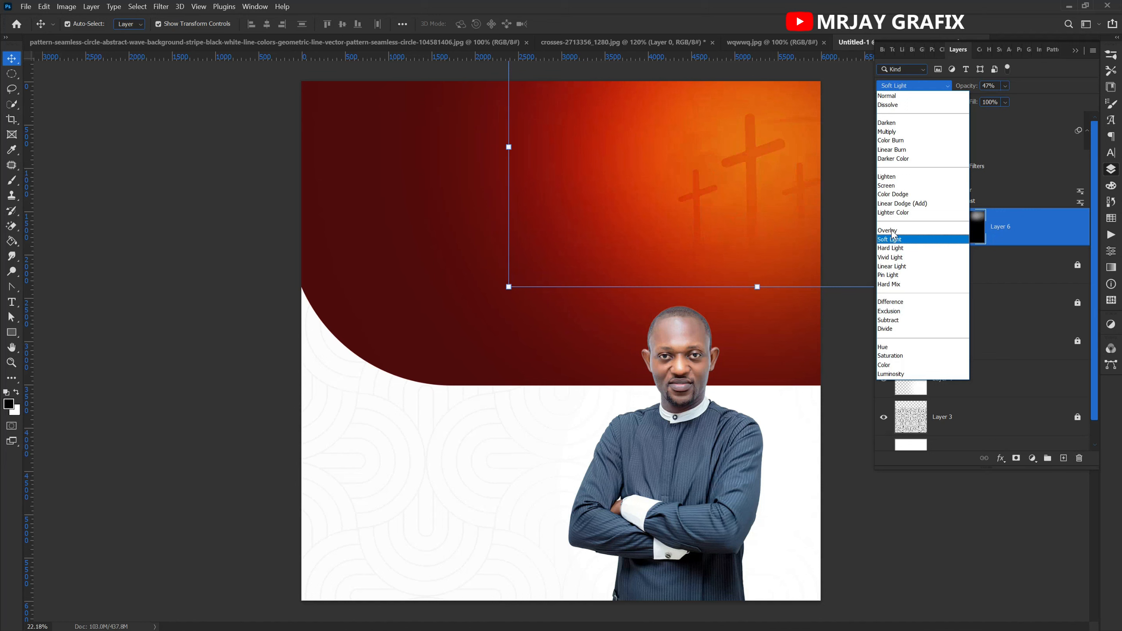
click(885, 189)
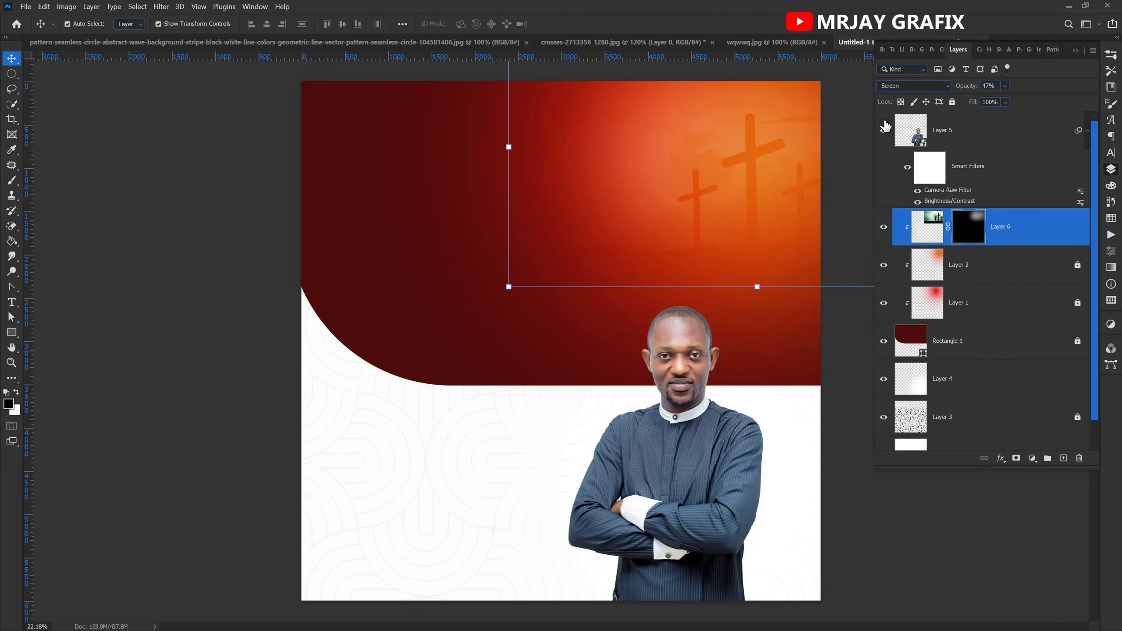
drag(962, 90, 980, 94)
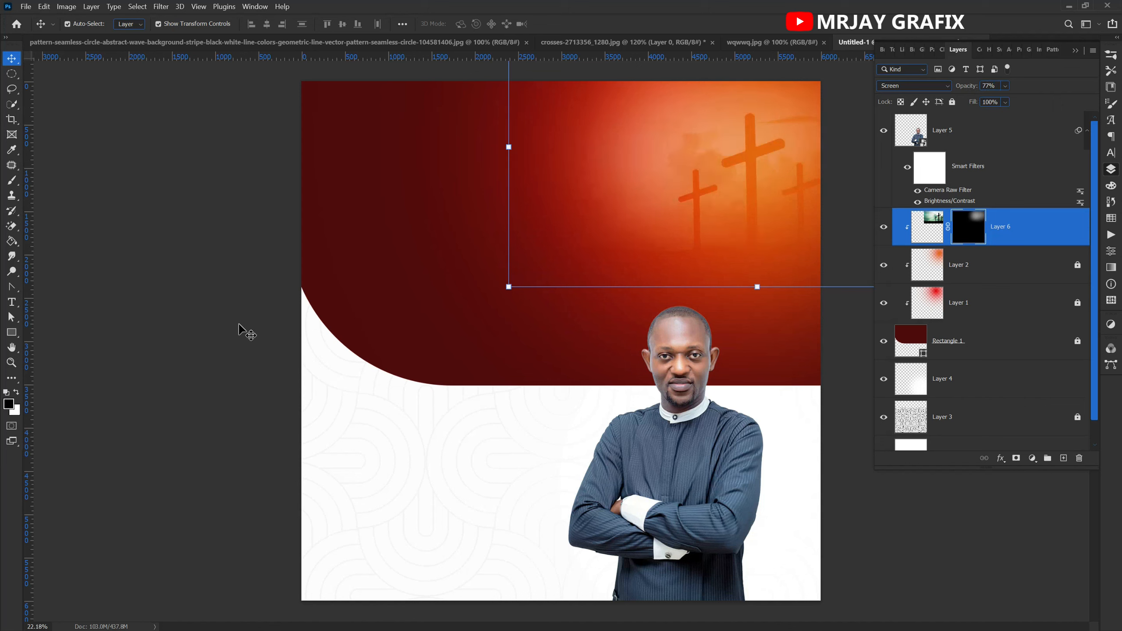
click(135, 340)
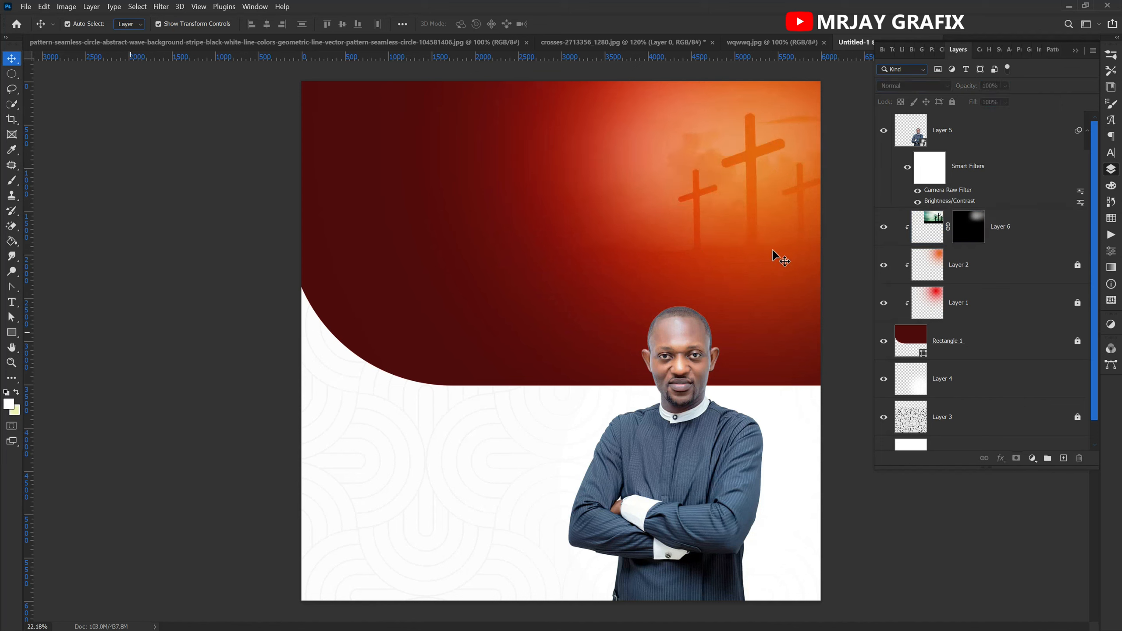
click(922, 228)
click(952, 102)
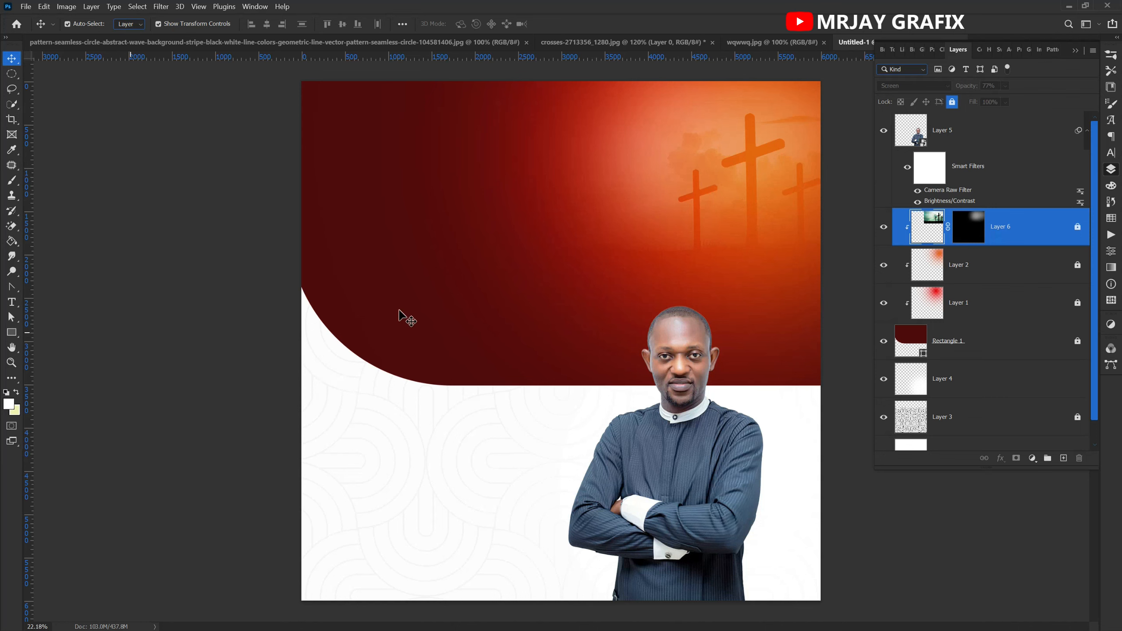
In wqwwq.jpg, unlock the logo background and remove the white outside and inside the red ring with the Magic Eraser.
click(762, 44)
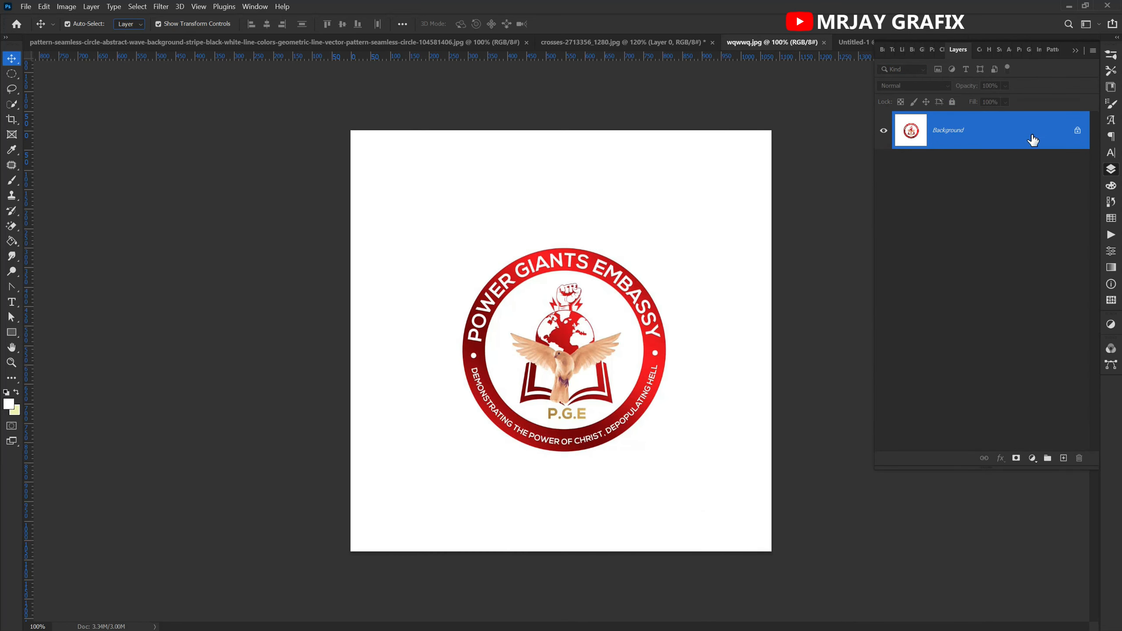
click(1078, 132)
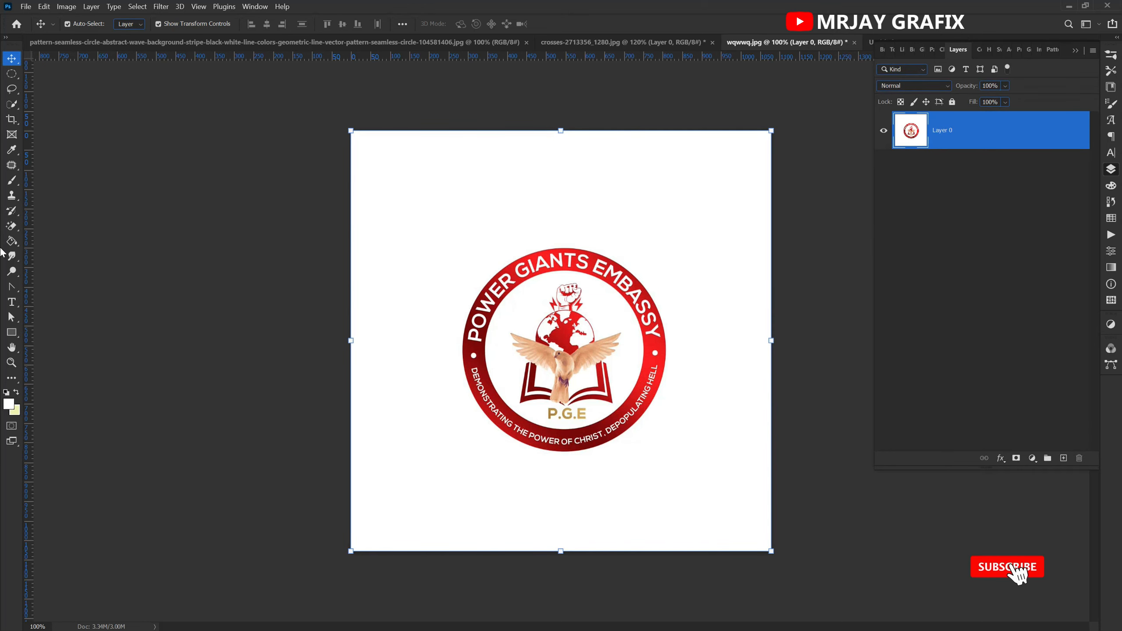
click(13, 227)
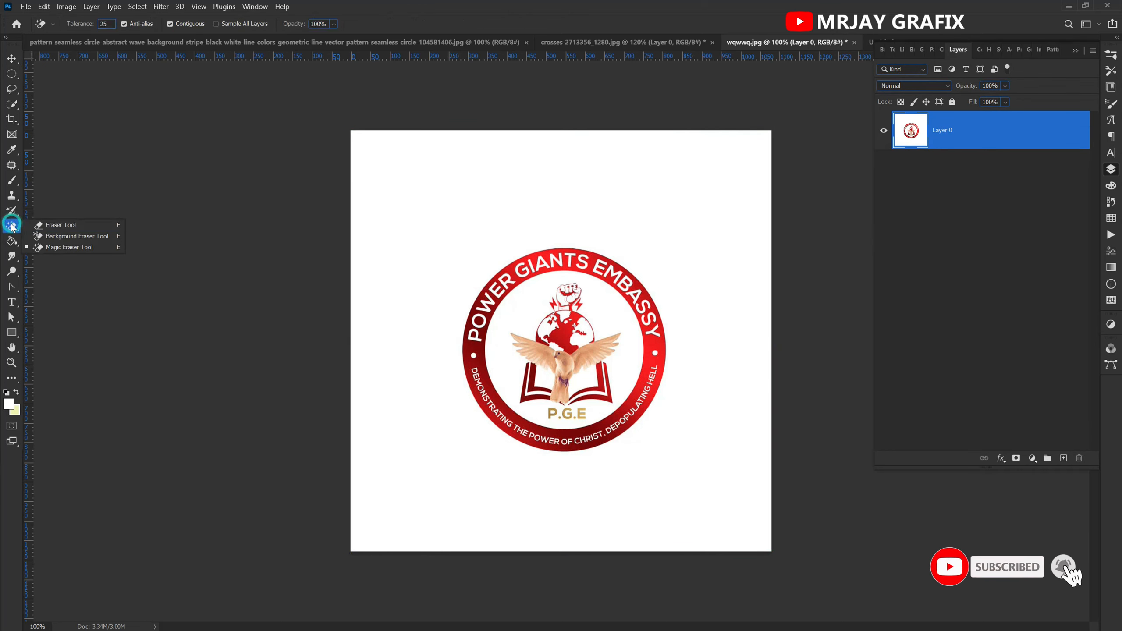
click(61, 249)
click(403, 214)
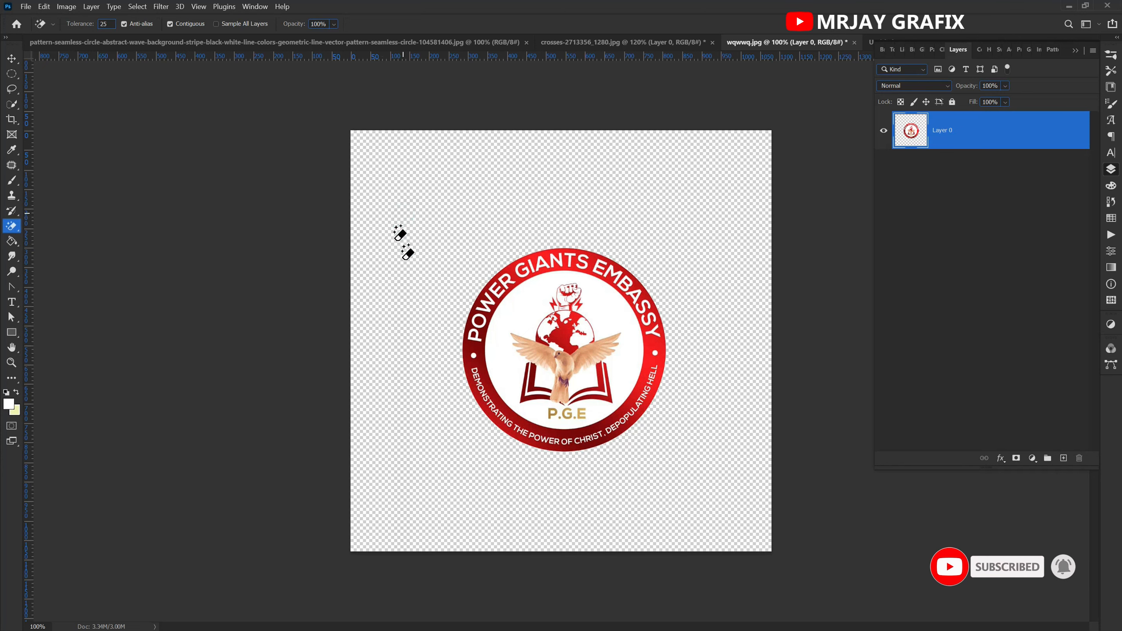
click(525, 305)
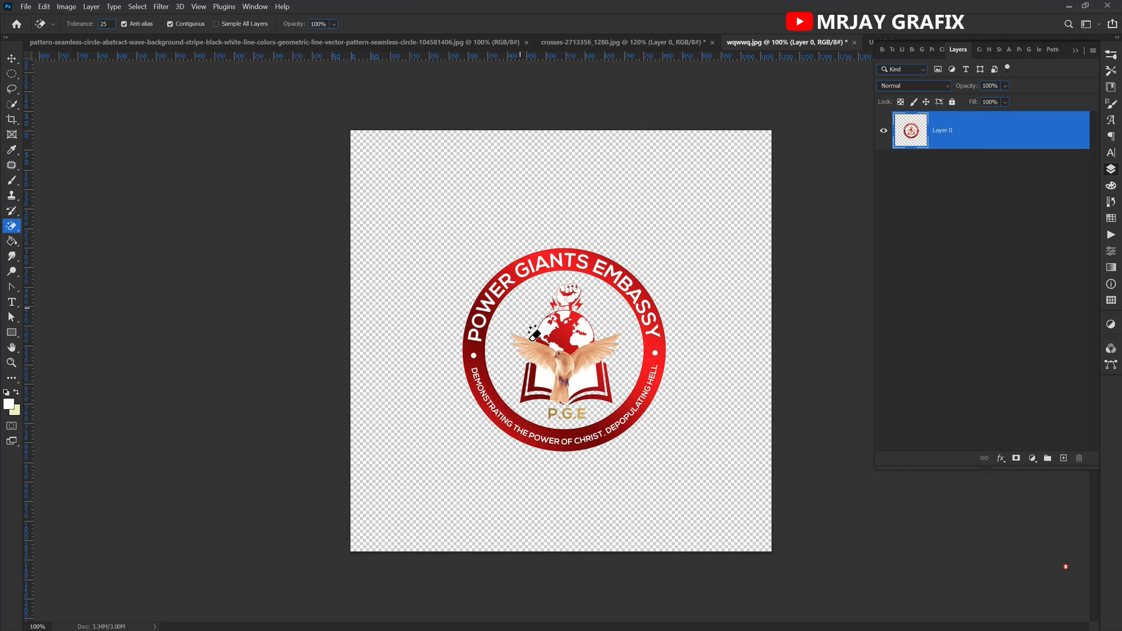
Bring the cut-out logo into the church design and place it enlarged over the lower middle of the dark red shape.
click(13, 60)
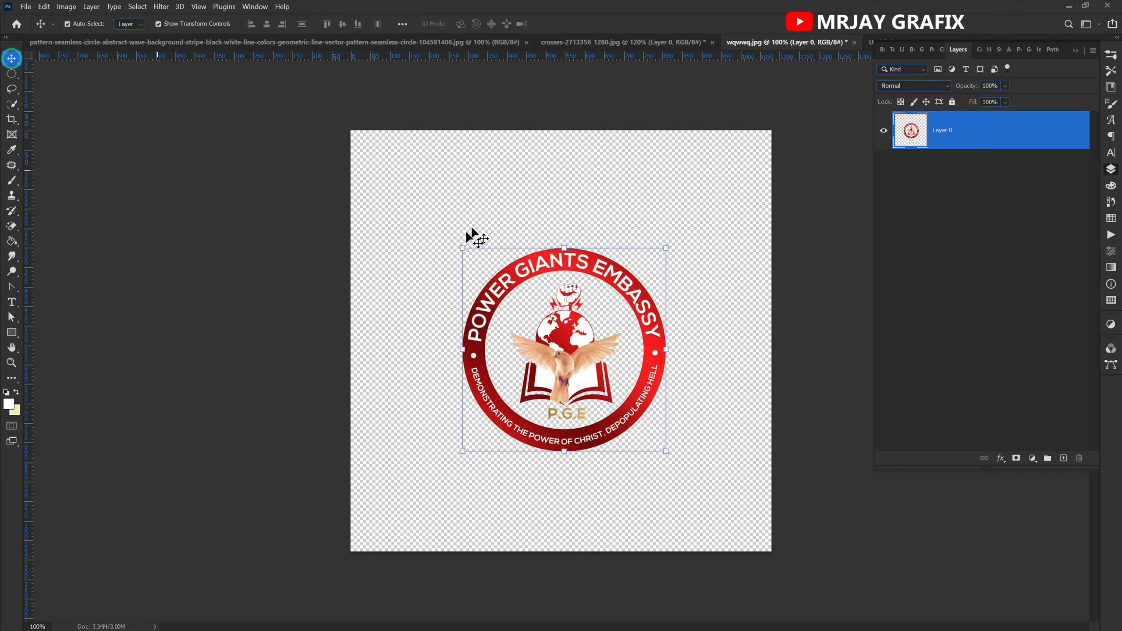
drag(585, 133, 474, 301)
key(Return)
click(174, 318)
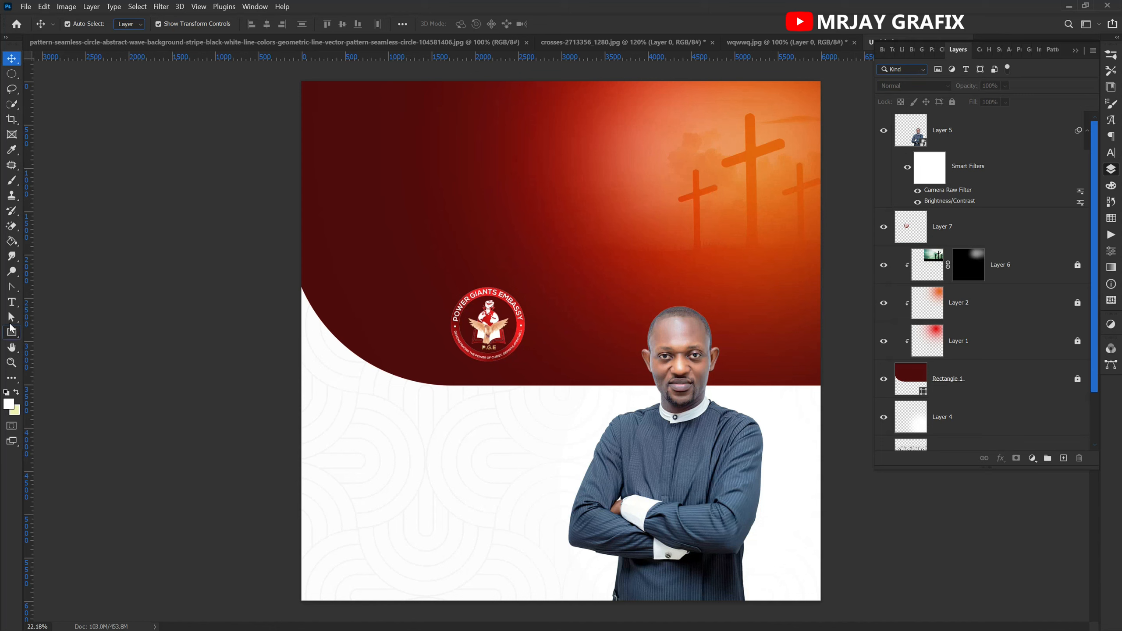
Start a white text line near the top of the dark red shape and set its size to 43 pt.
click(10, 303)
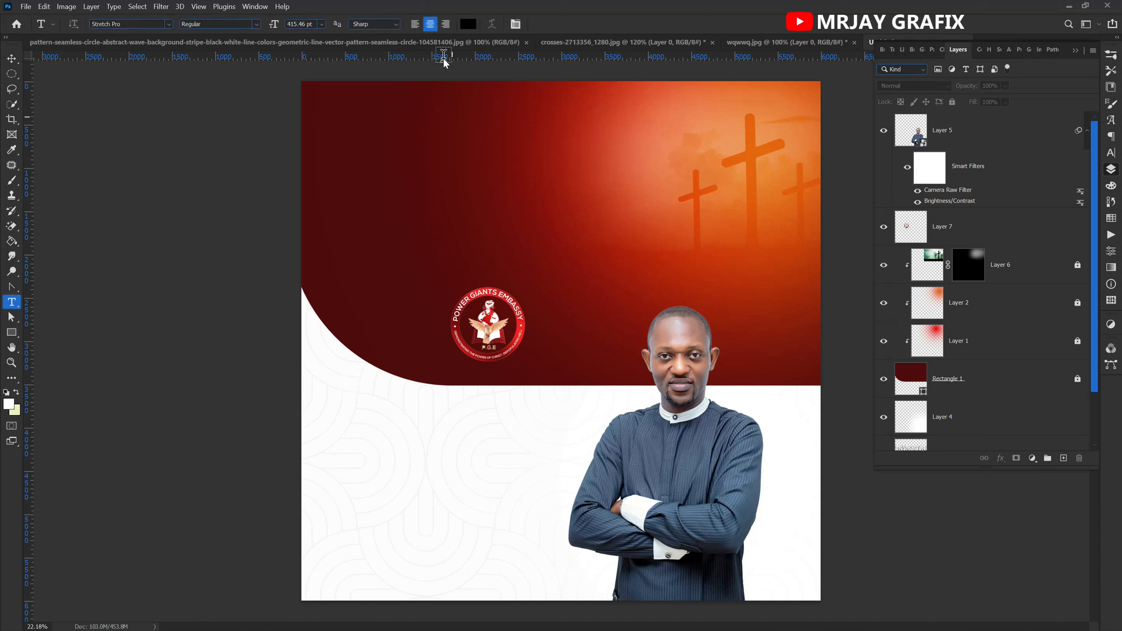
click(467, 24)
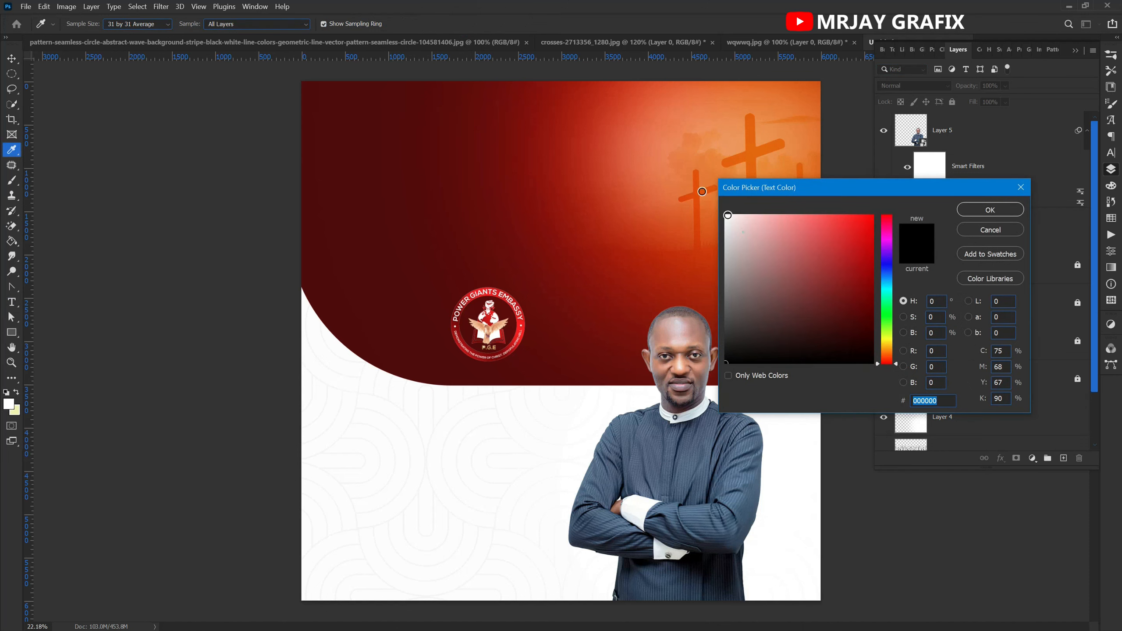
click(726, 216)
key(Return)
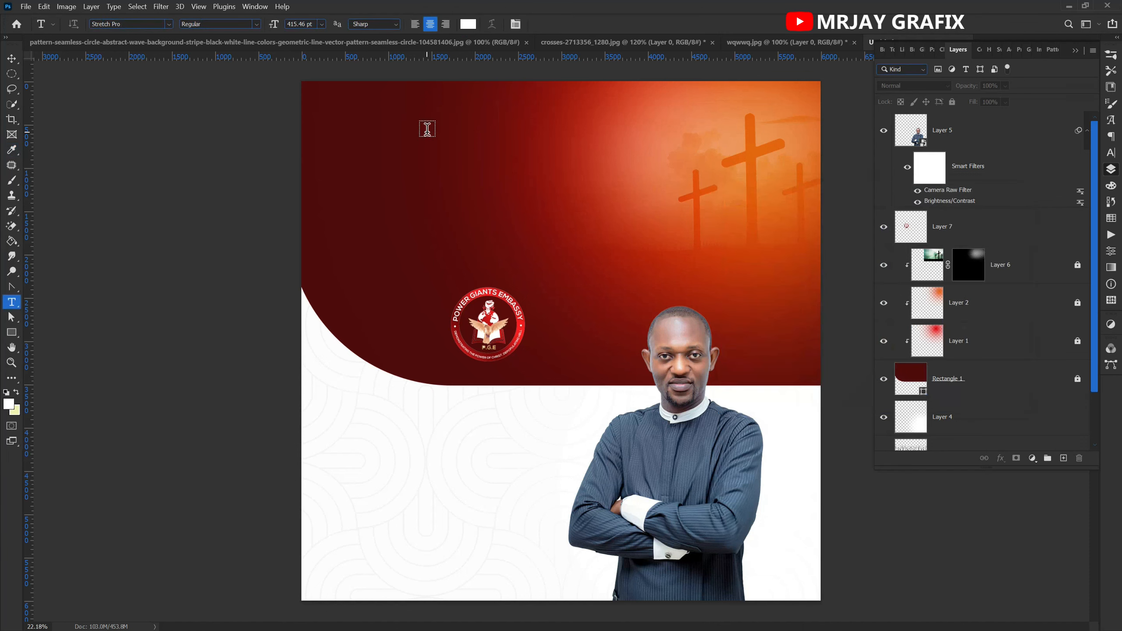
click(426, 130)
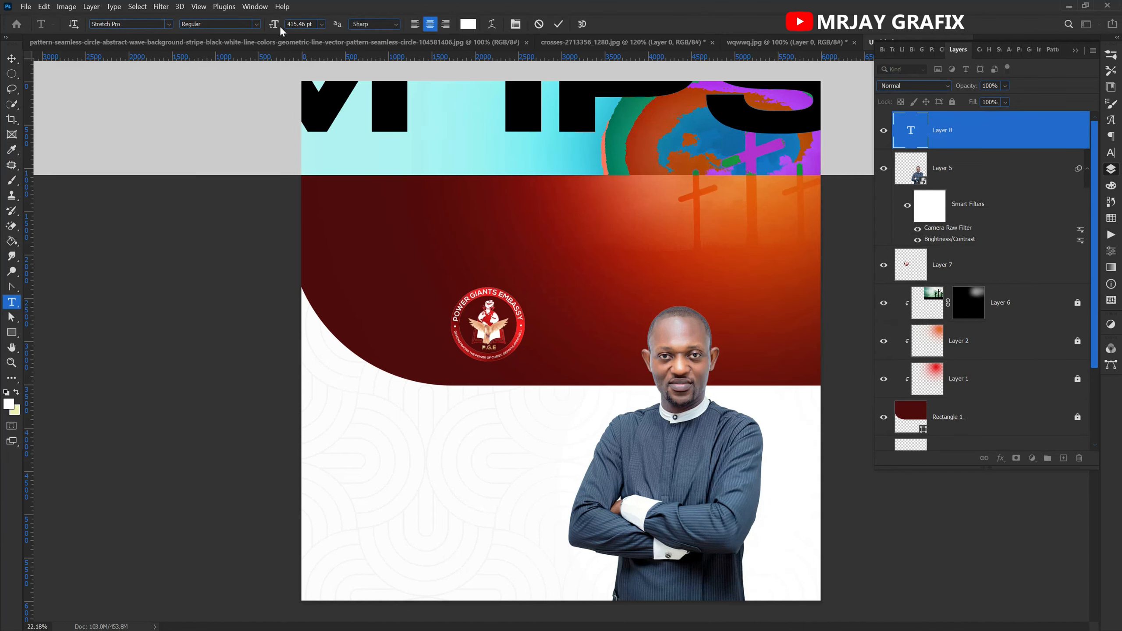
drag(273, 25, 60, 80)
drag(379, 203, 471, 201)
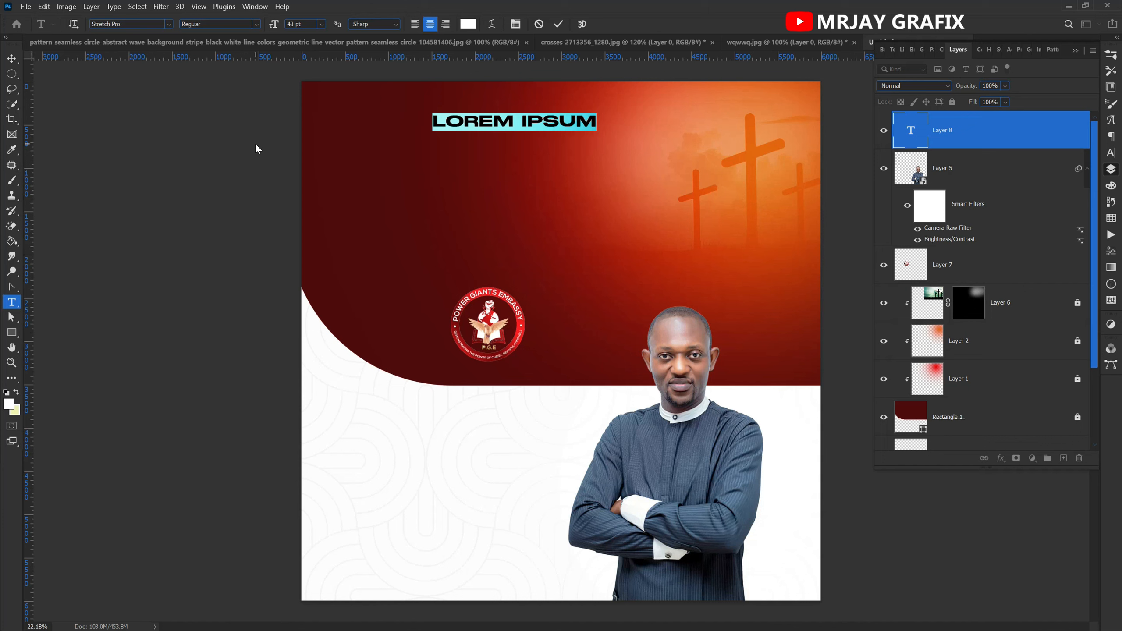
Enter "POWER GIANTS EMBASSY" as the heading text and commit it.
text(POER)
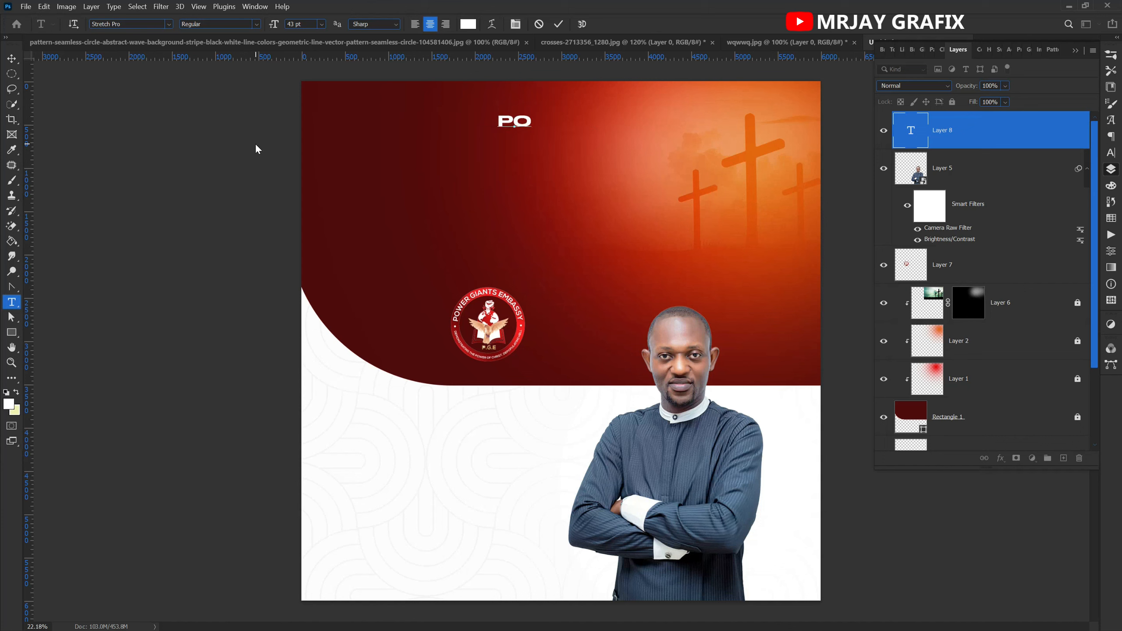
key(BackSpace)
key(BackSpace)
text(WER)
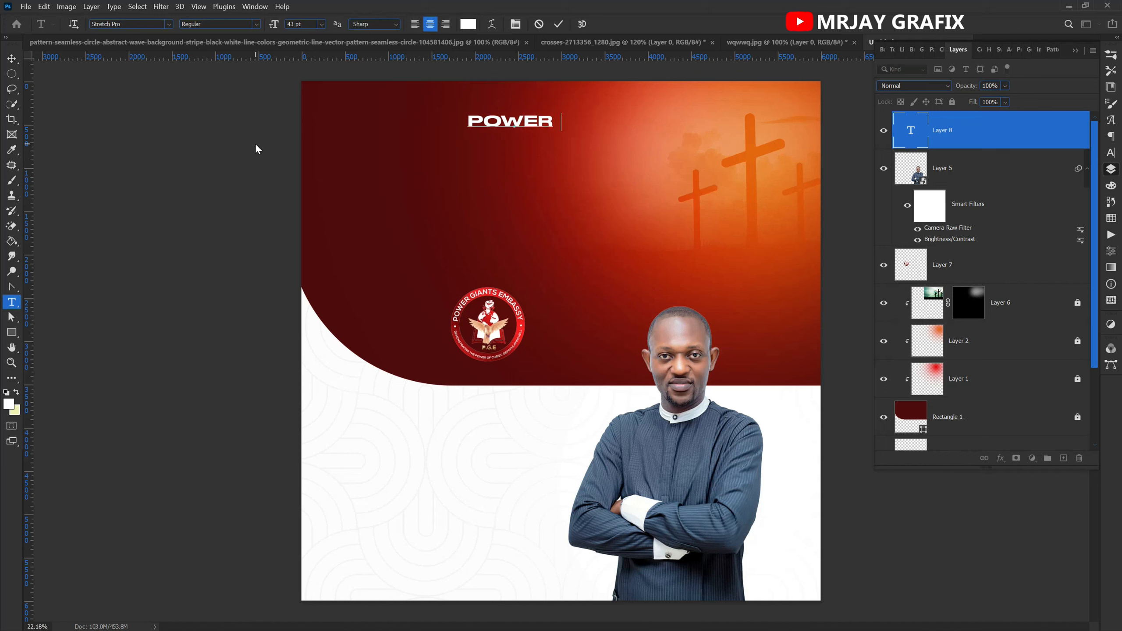
text( GI)
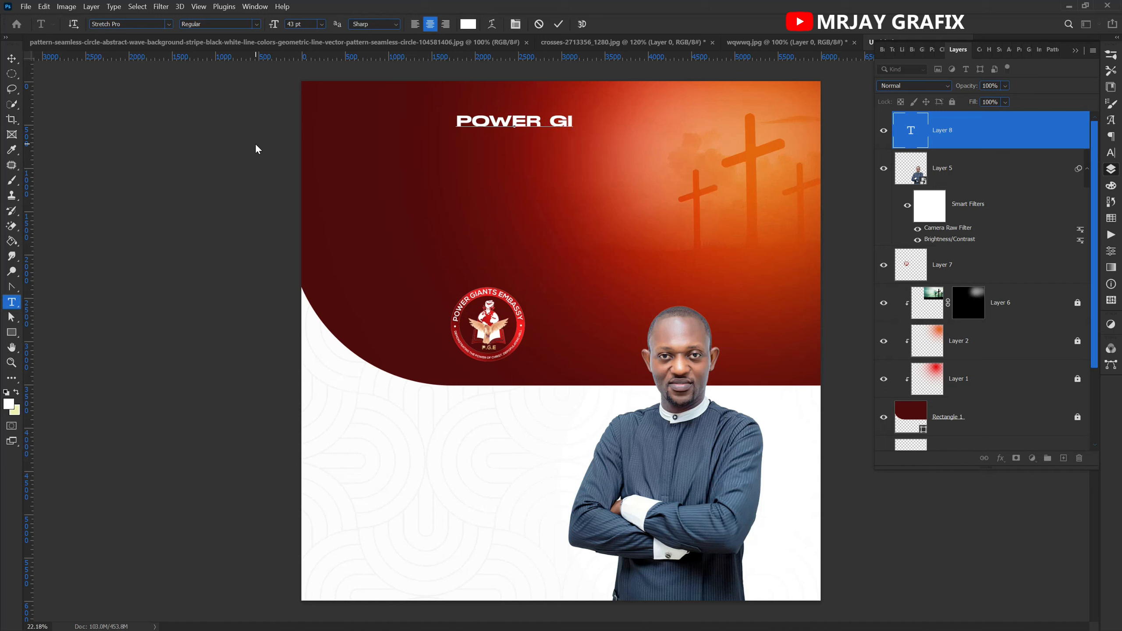
text(ANTS)
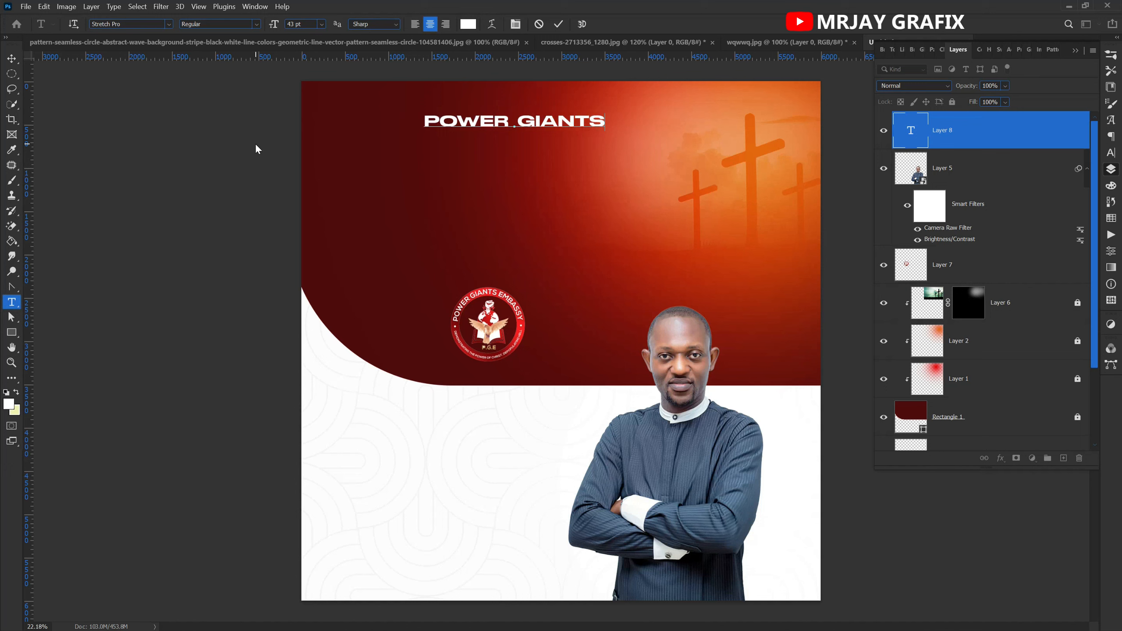
text( EMBA)
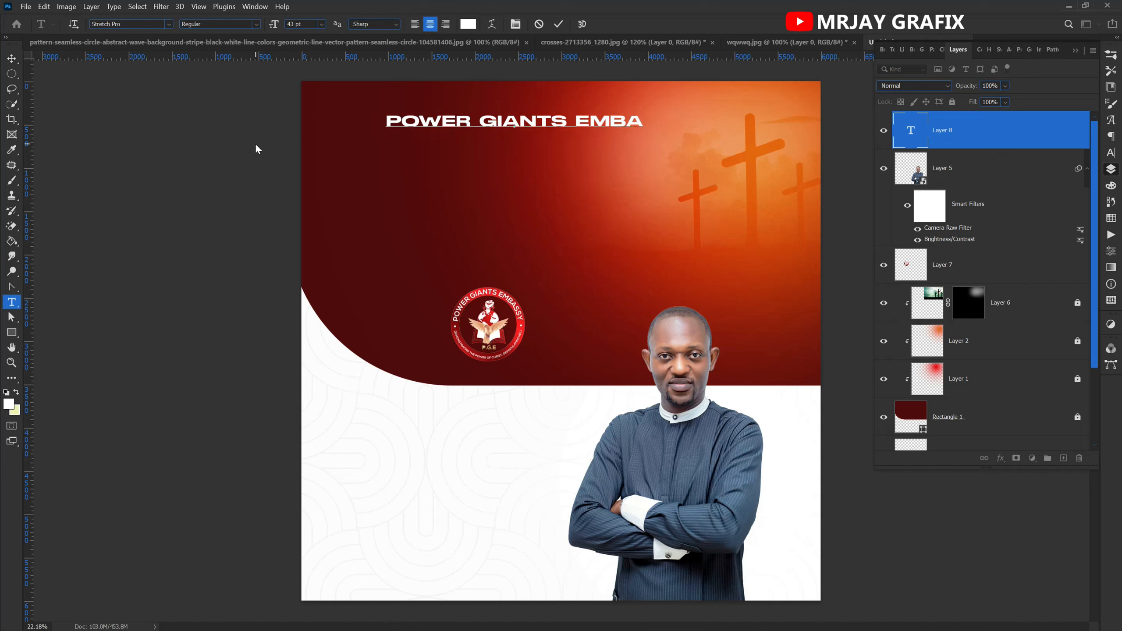
text(SSY)
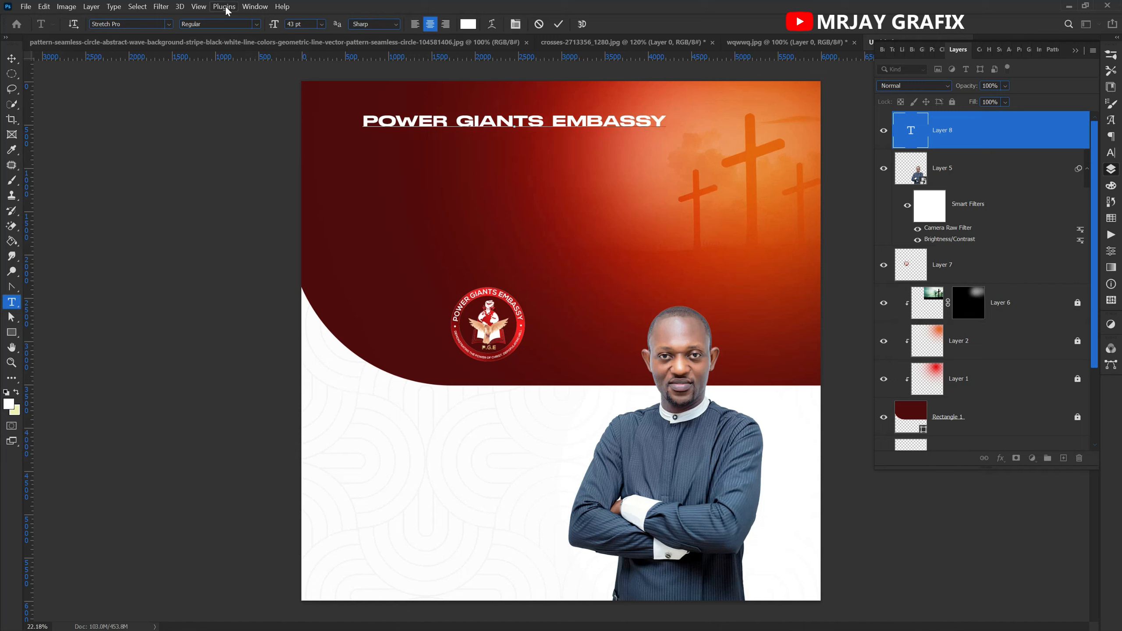
click(188, 138)
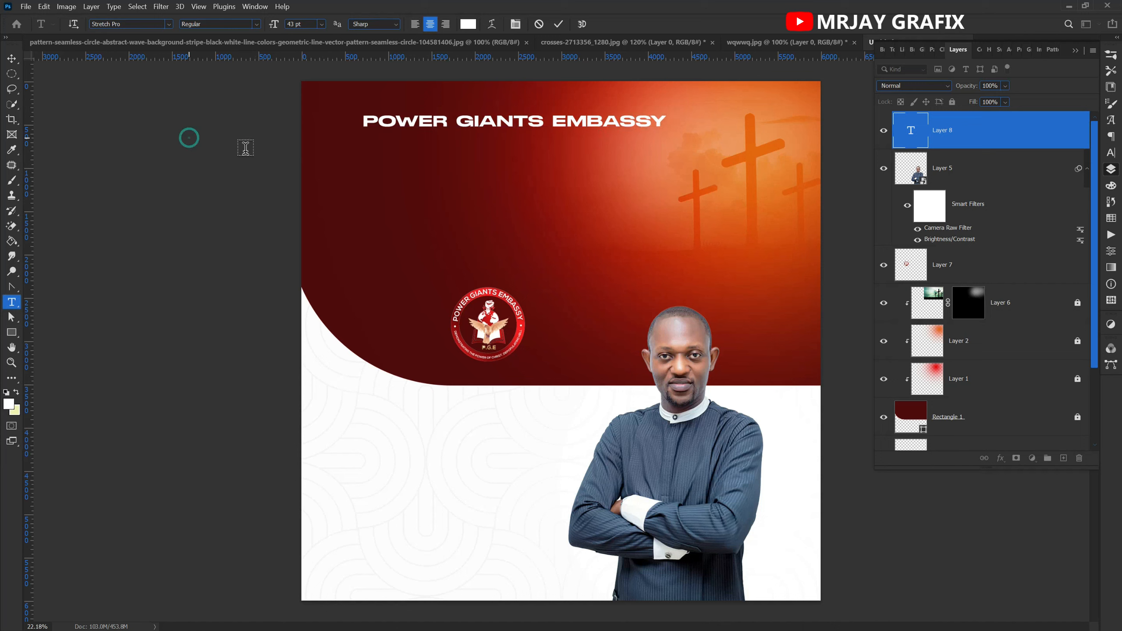
key(v)
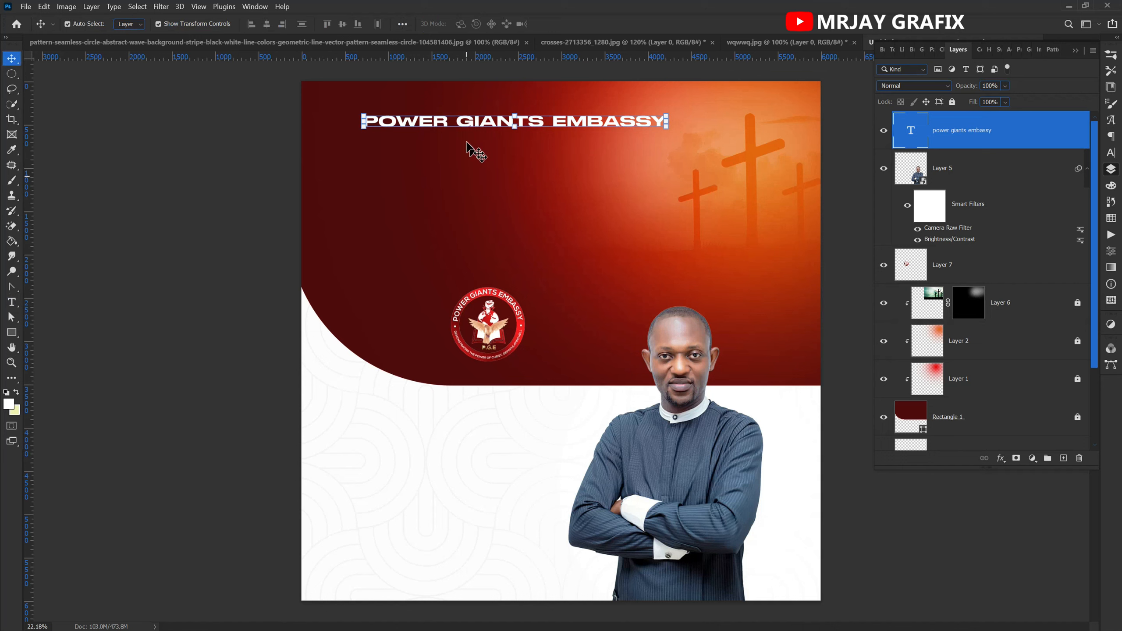
Set the heading's font to Swis721 Blk BT Black and move it slightly up and to the right.
click(1110, 153)
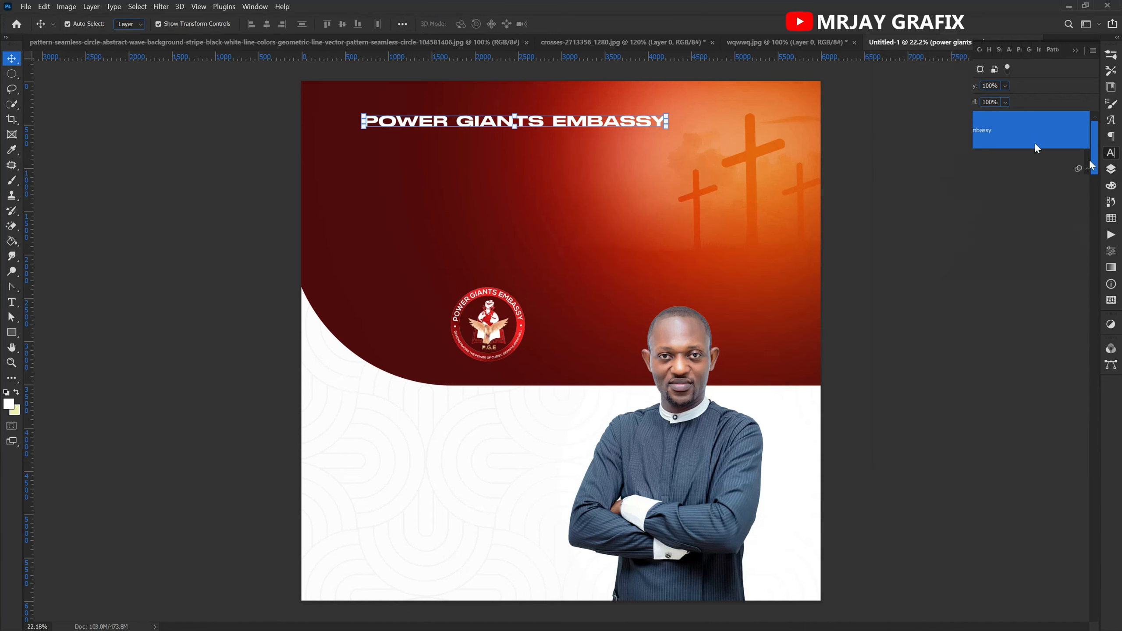
click(1014, 71)
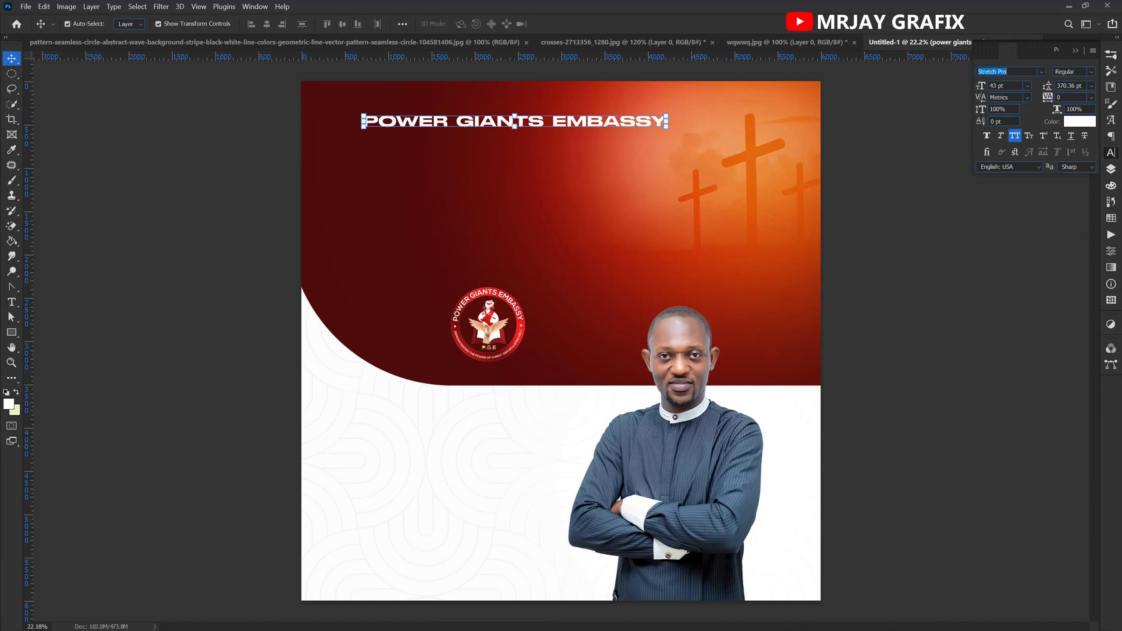
text(swi)
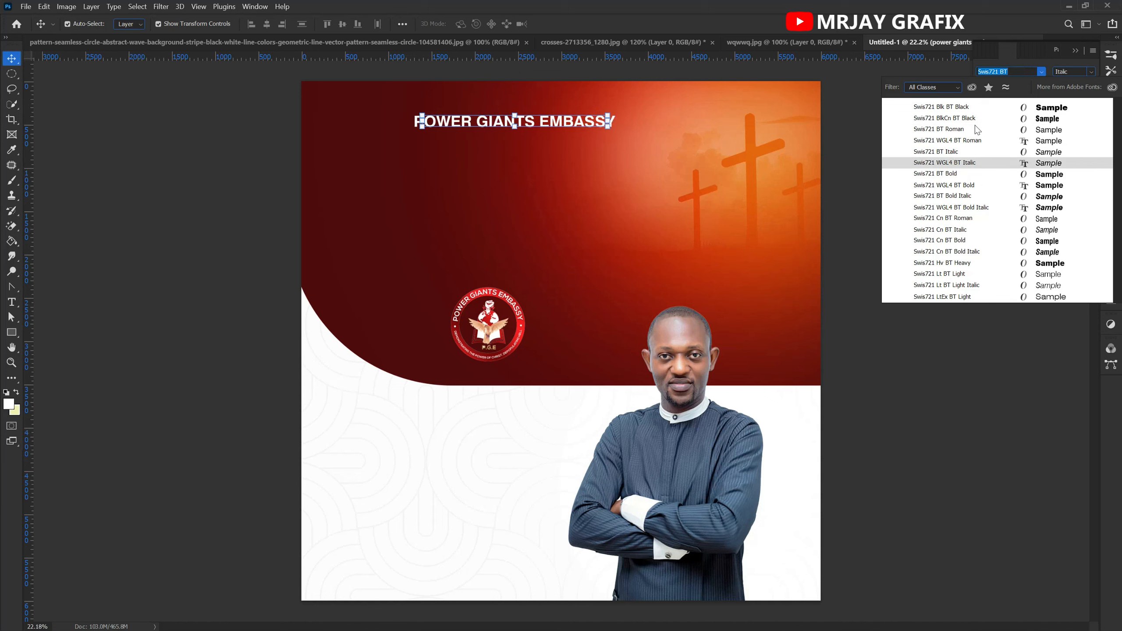
click(941, 107)
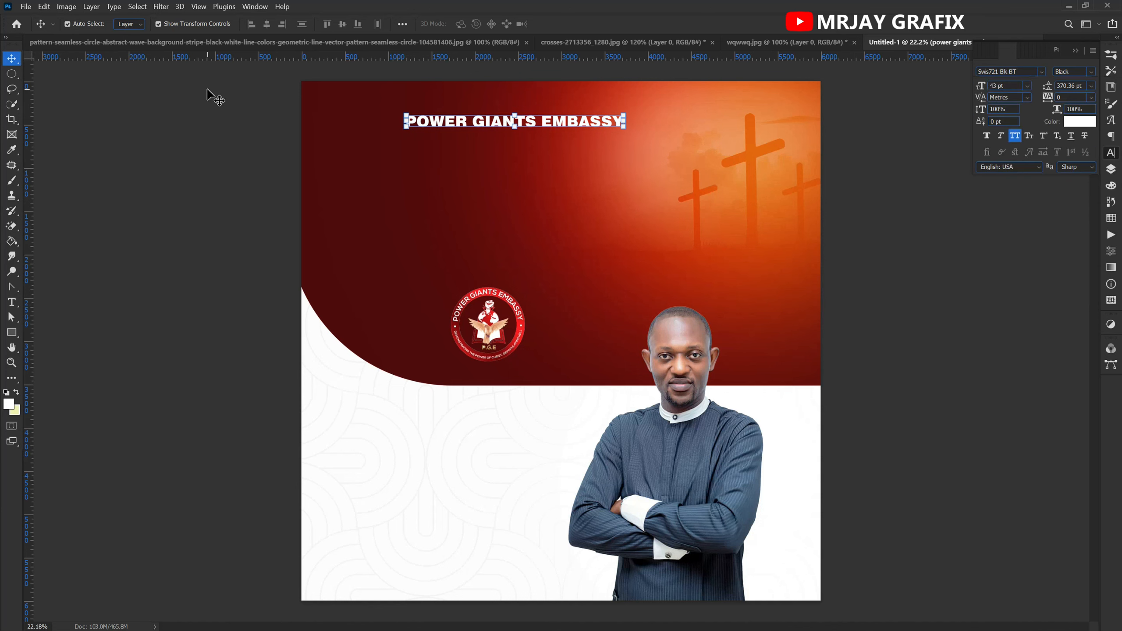
drag(473, 125, 514, 113)
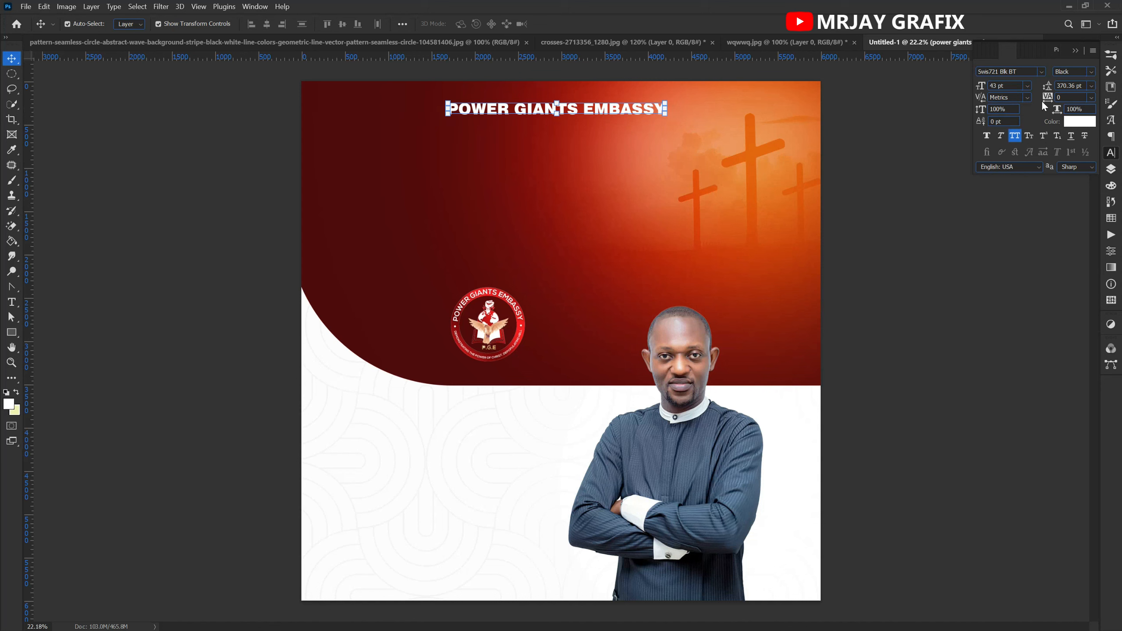
Set the heading's tracking to 180 and scale it to about 82%.
mouse_move(1048, 102)
mouse_down()
mouse_move(1061, 97)
mouse_move(1048, 95)
mouse_up()
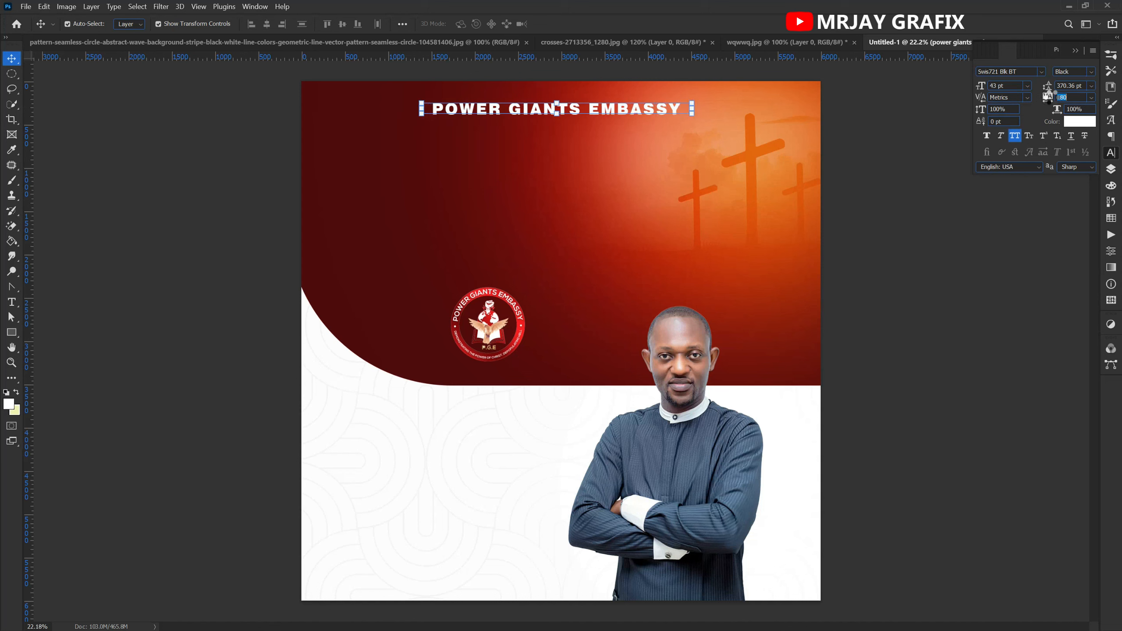
click(421, 102)
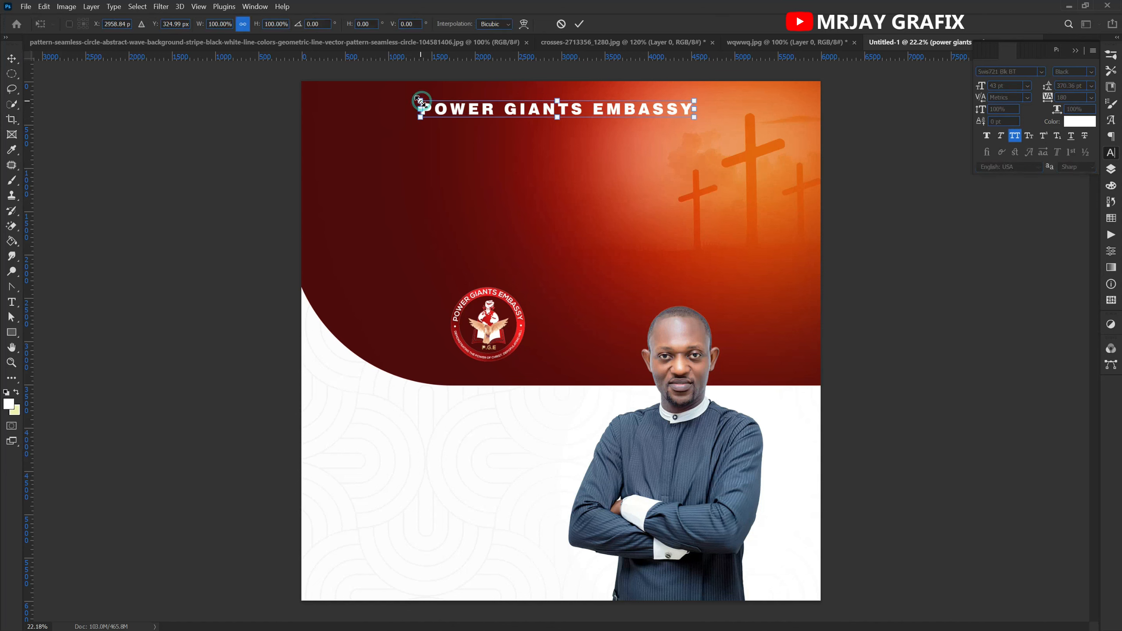
drag(420, 101, 444, 108)
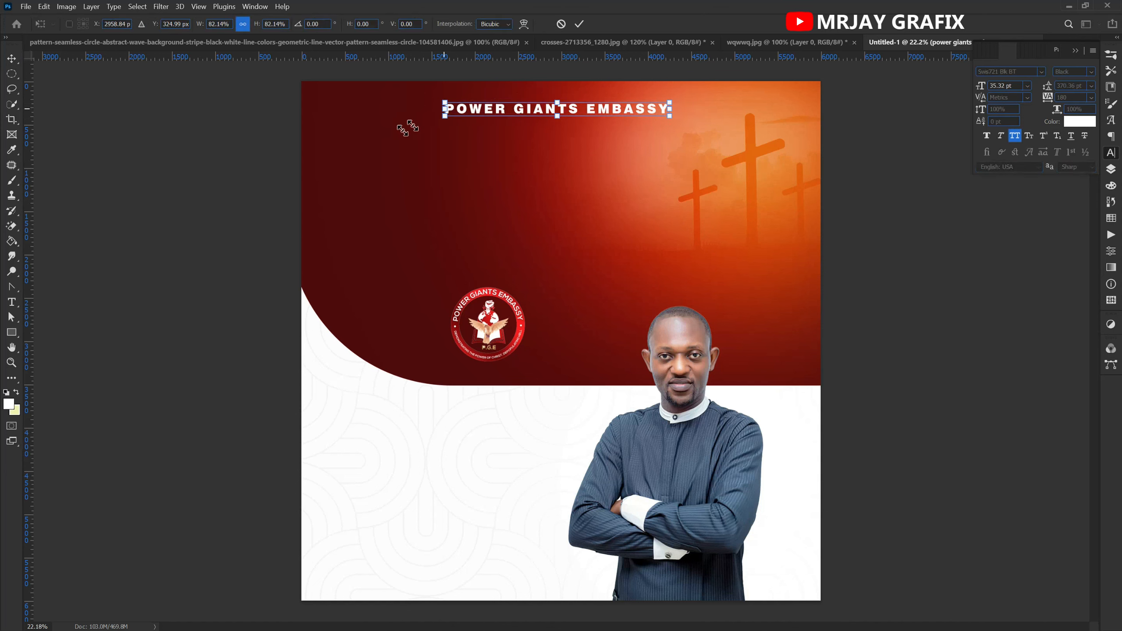
key(Return)
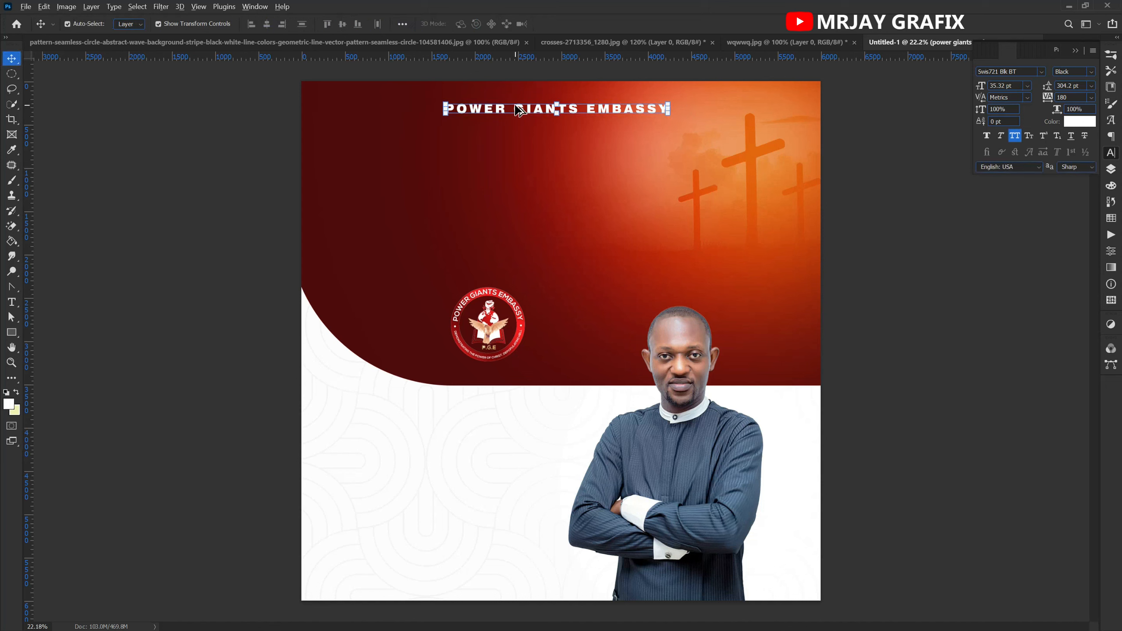
Duplicate the heading just below itself and replace the copy's text with "PTRESENTS".
drag(517, 114, 518, 155)
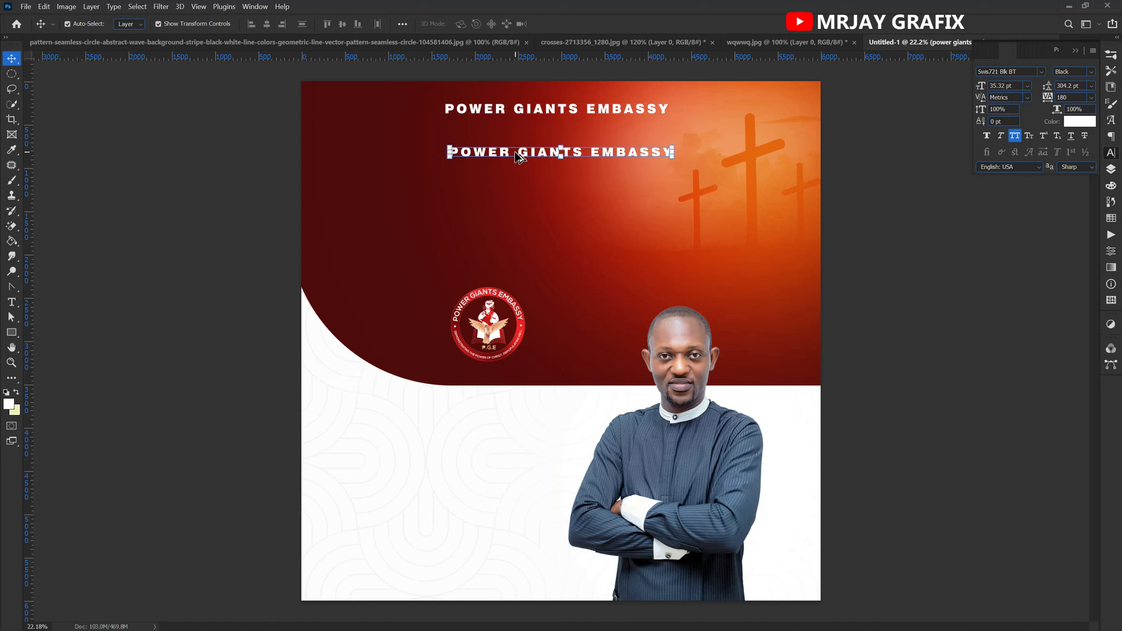
double_click(515, 154)
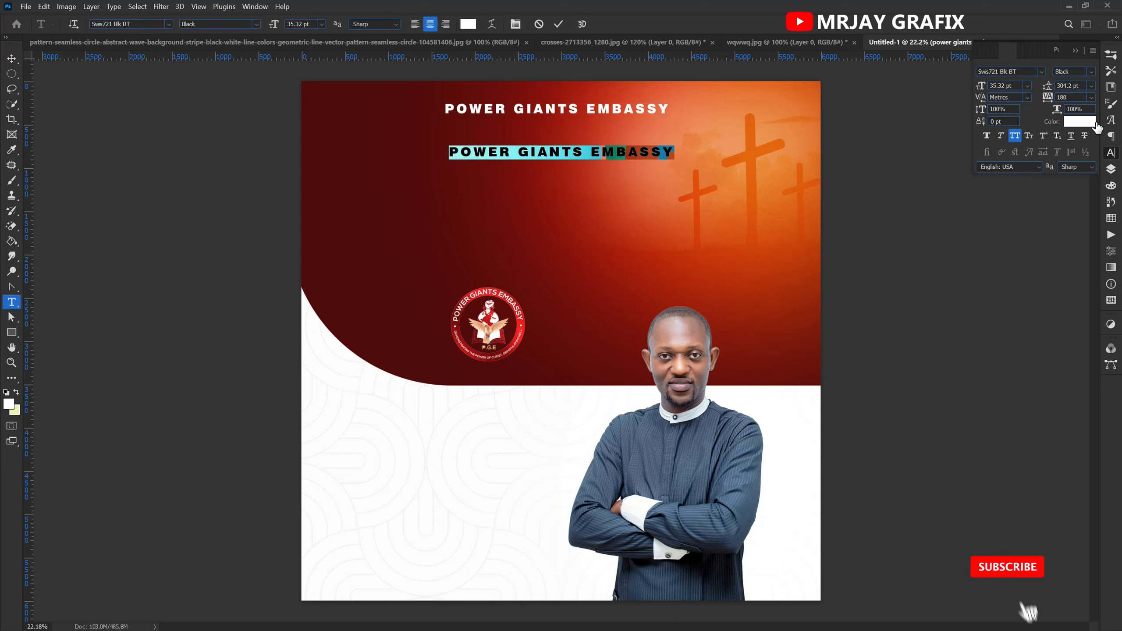
click(299, 321)
text(PTRESE)
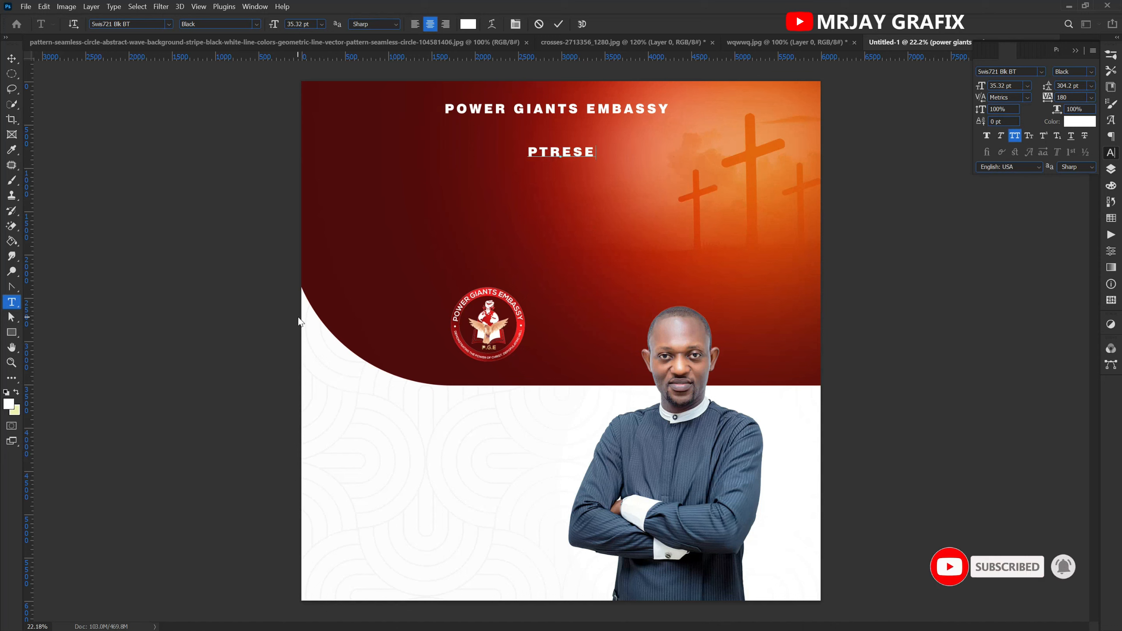
text(NTS)
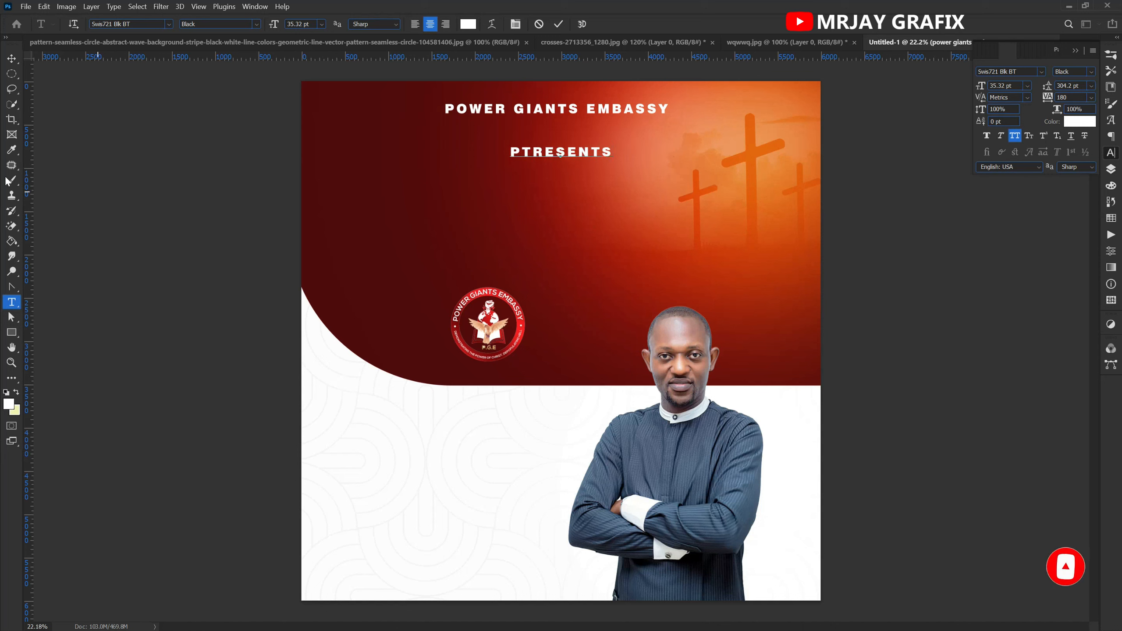
key(ctrl+Return)
key(v)
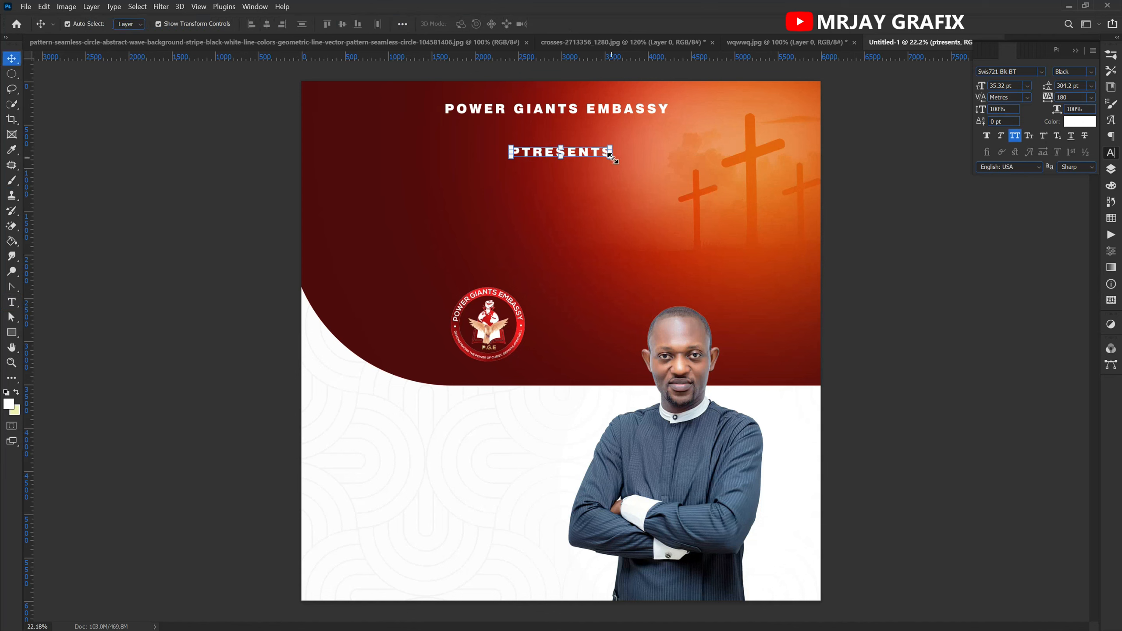
Scale the PTRESENTS line down to about 54% and set its tracking to 580.
drag(612, 153, 560, 164)
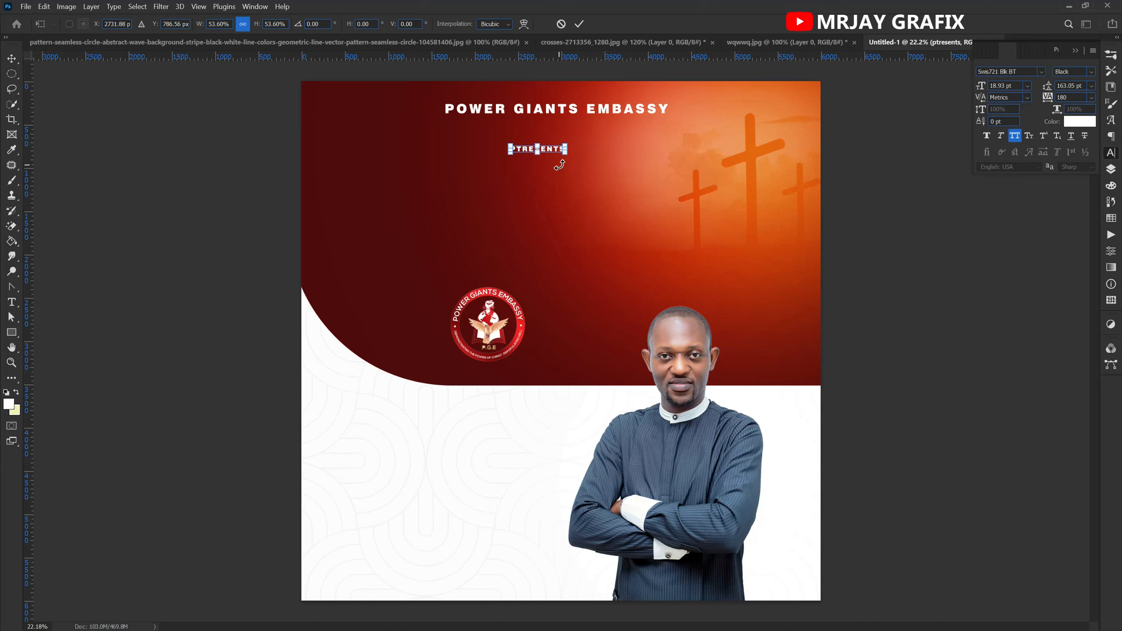
key(Return)
click(1091, 86)
click(1091, 86)
drag(1048, 99, 1055, 102)
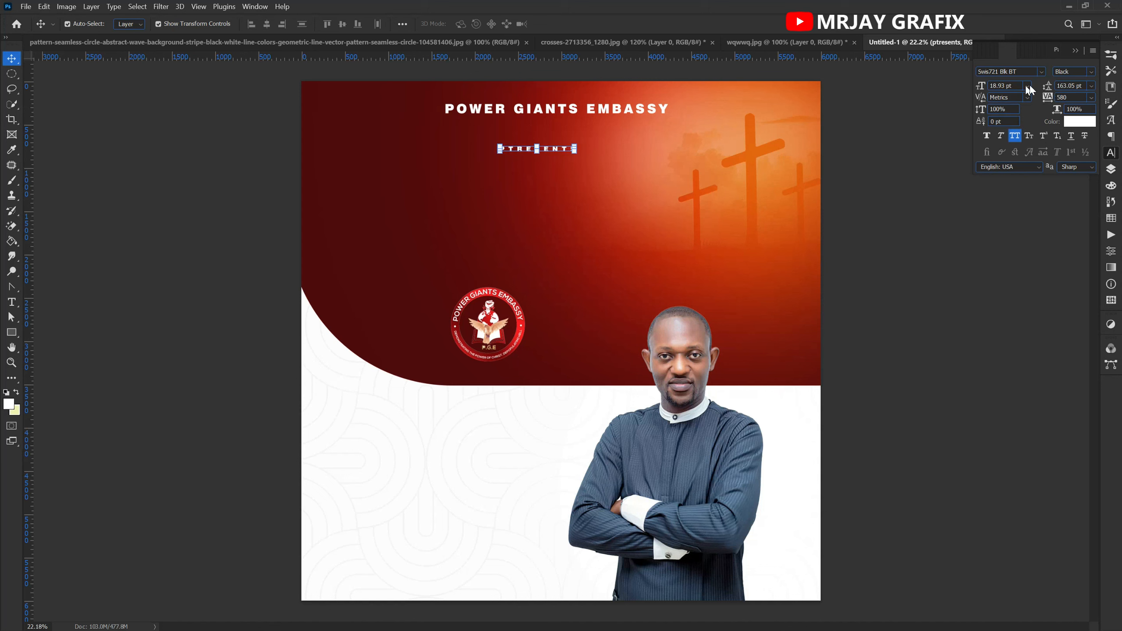
Change the PTRESENTS line's font to Swis721 BT Roman and move it up, centred closely beneath the heading.
click(1015, 72)
text(swi)
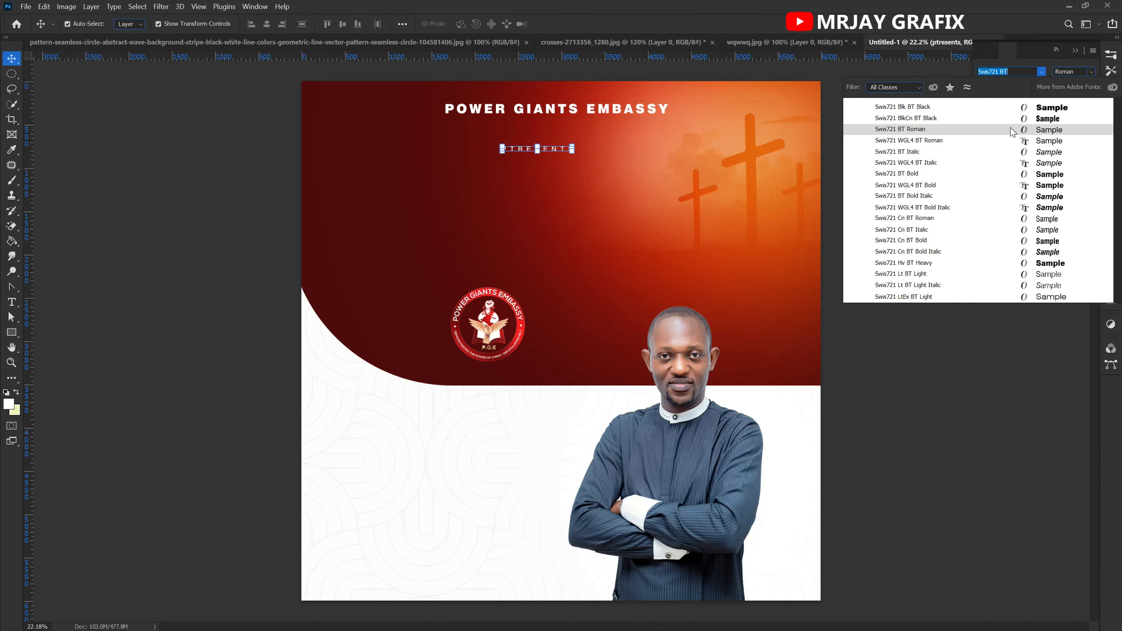
click(1012, 130)
click(163, 200)
drag(534, 152, 539, 140)
click(222, 215)
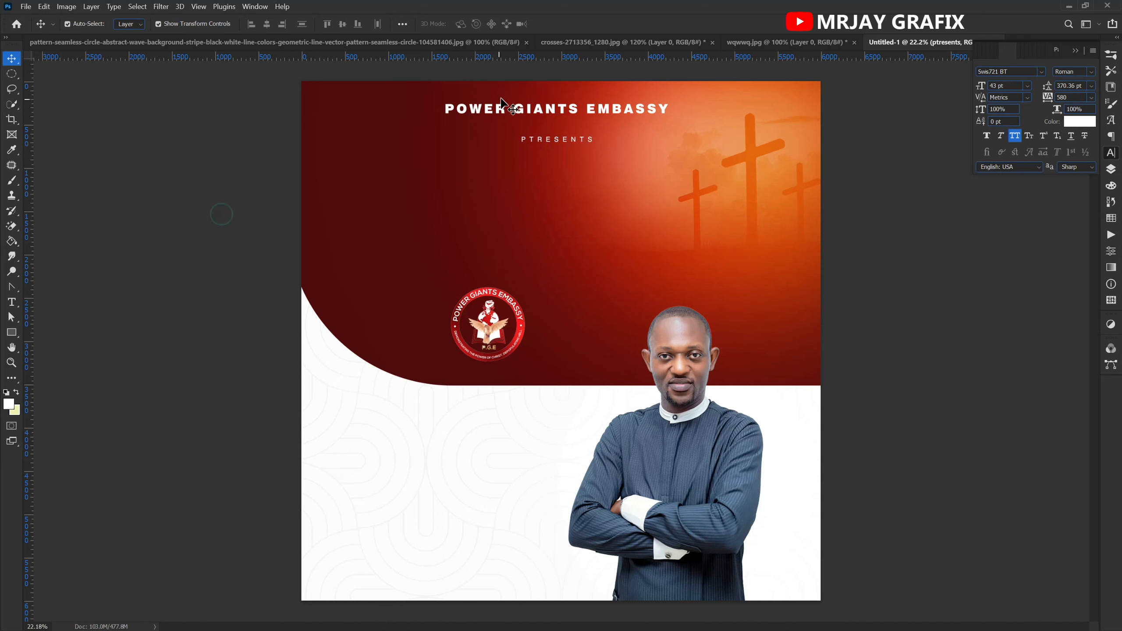
Duplicate the POWER GIANTS EMBASSY heading below the PTRESENTS line and replace the copy's text with "DOMINION".
click(505, 110)
alt+drag(504, 111, 504, 186)
double_click(504, 185)
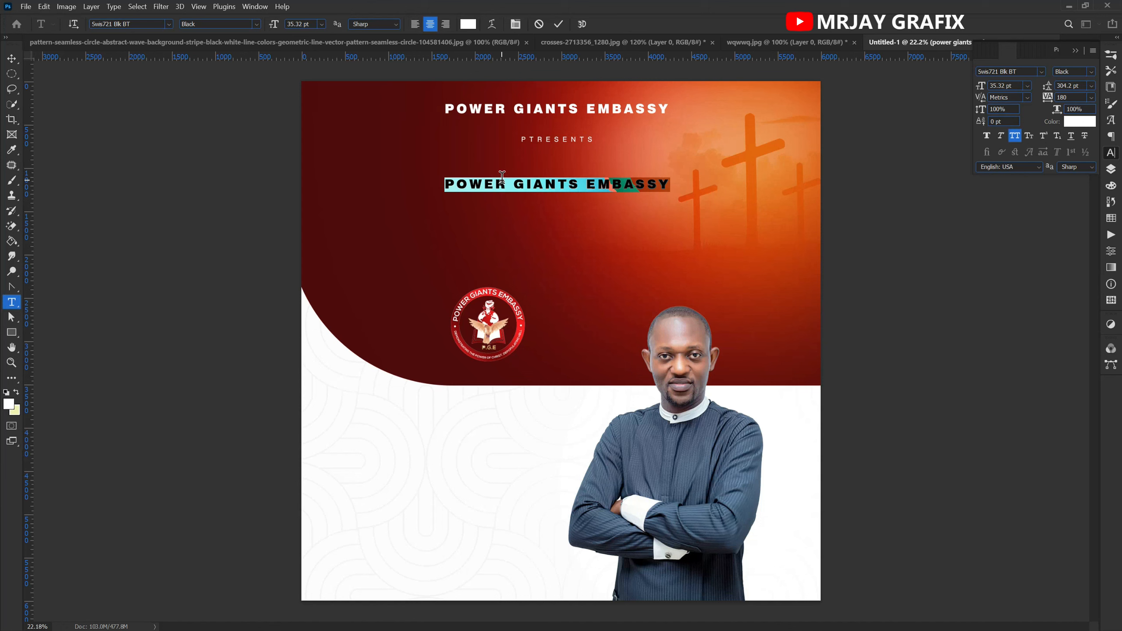
text(D.O)
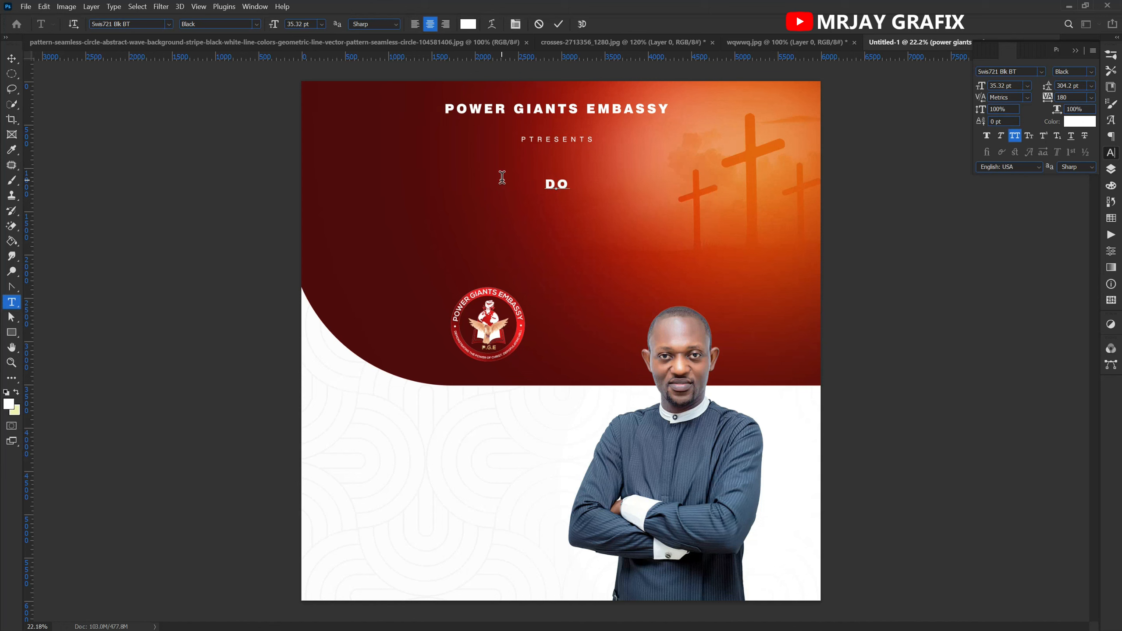
text(MINION)
click(140, 139)
key(v)
Scale the DOMINION title up to about 281% and centre it beneath the two heading lines.
drag(507, 194, 358, 285)
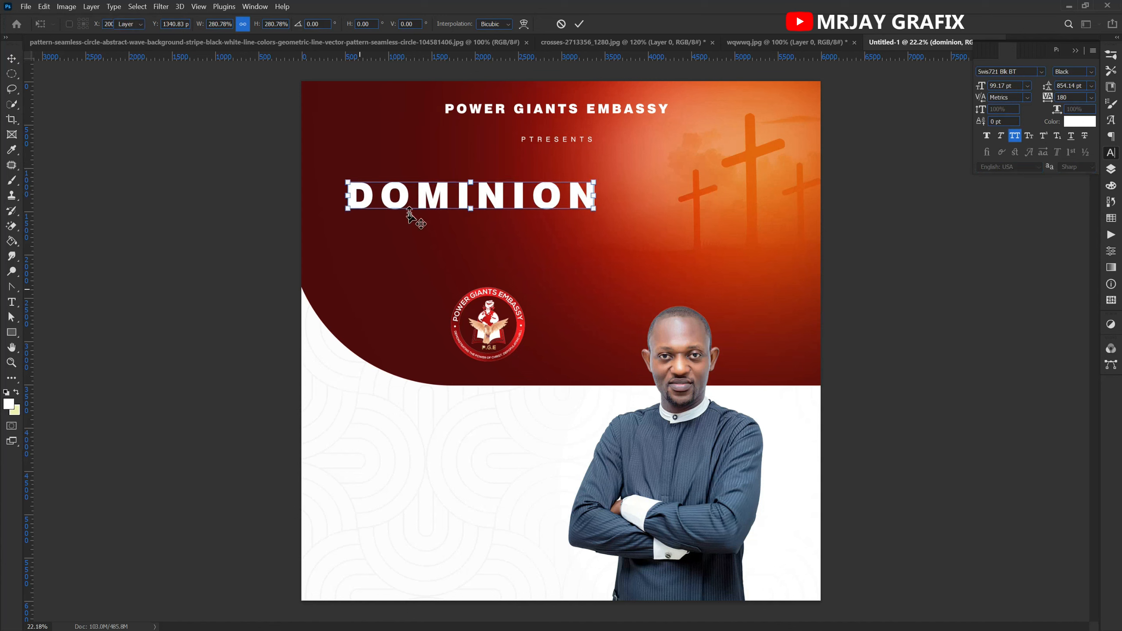
key(Return)
drag(409, 207, 497, 217)
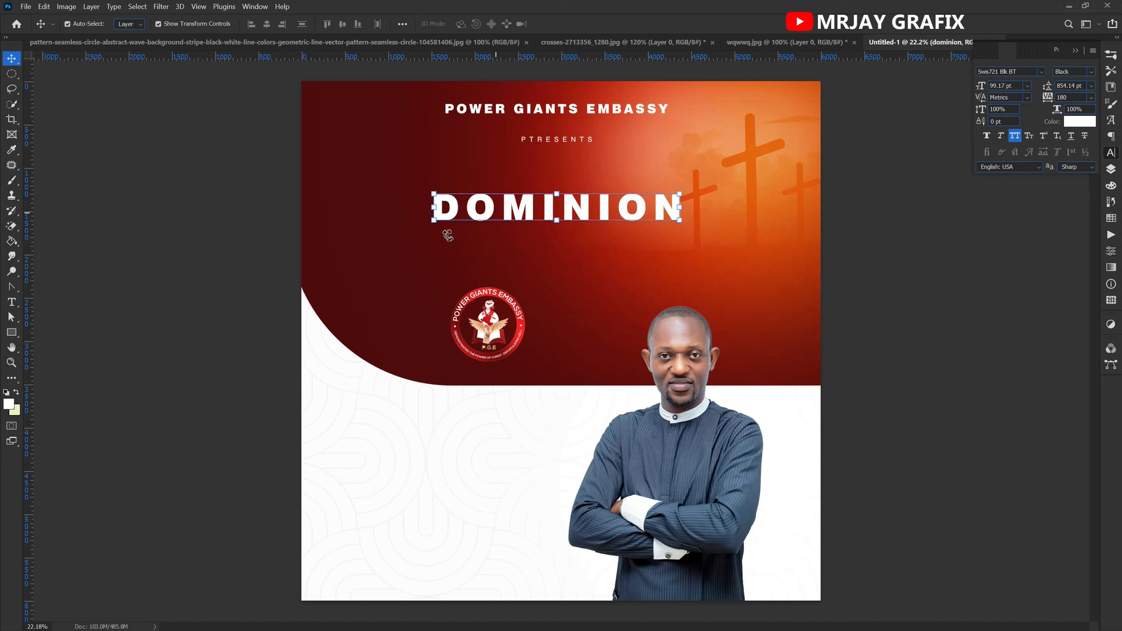
Tighten the DOMINION title's tracking to -80.
click(1089, 101)
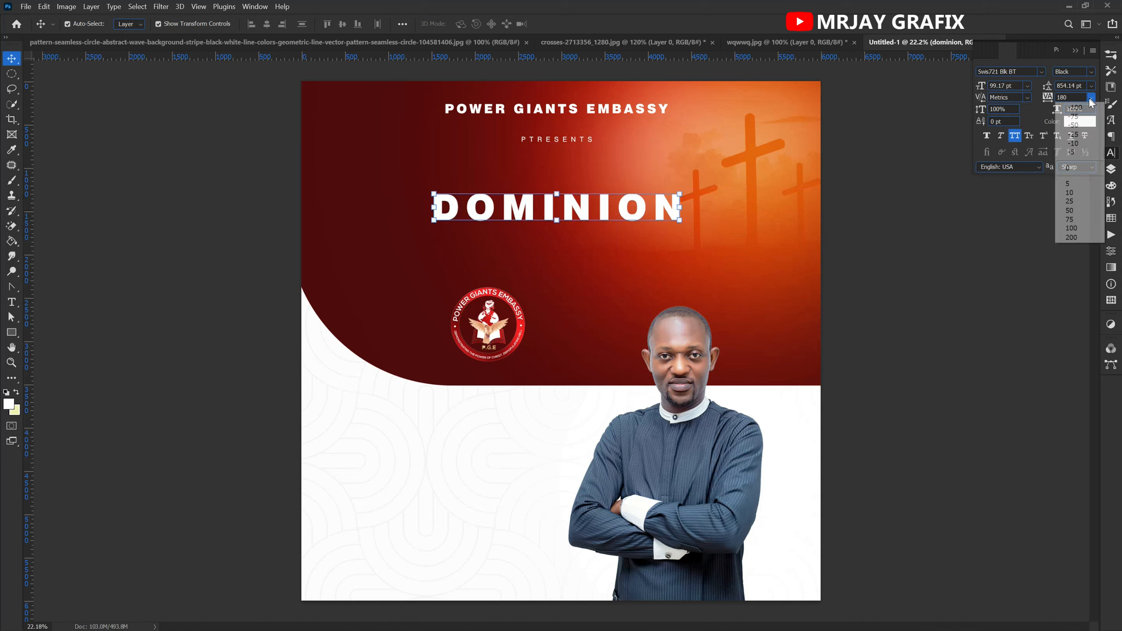
click(1058, 160)
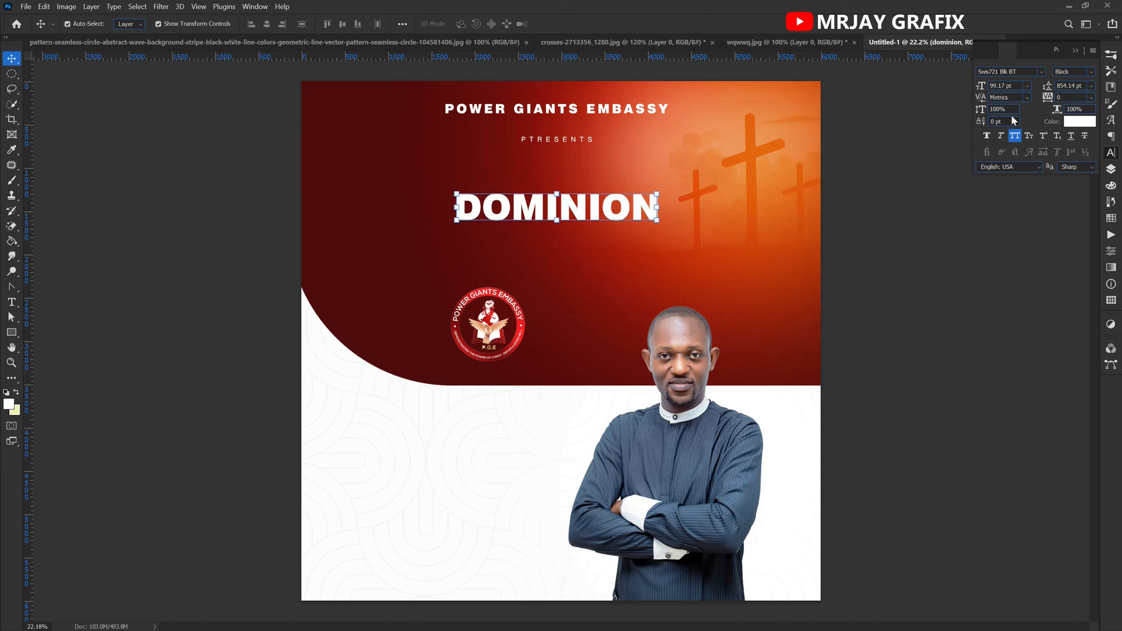
drag(1053, 101, 1043, 100)
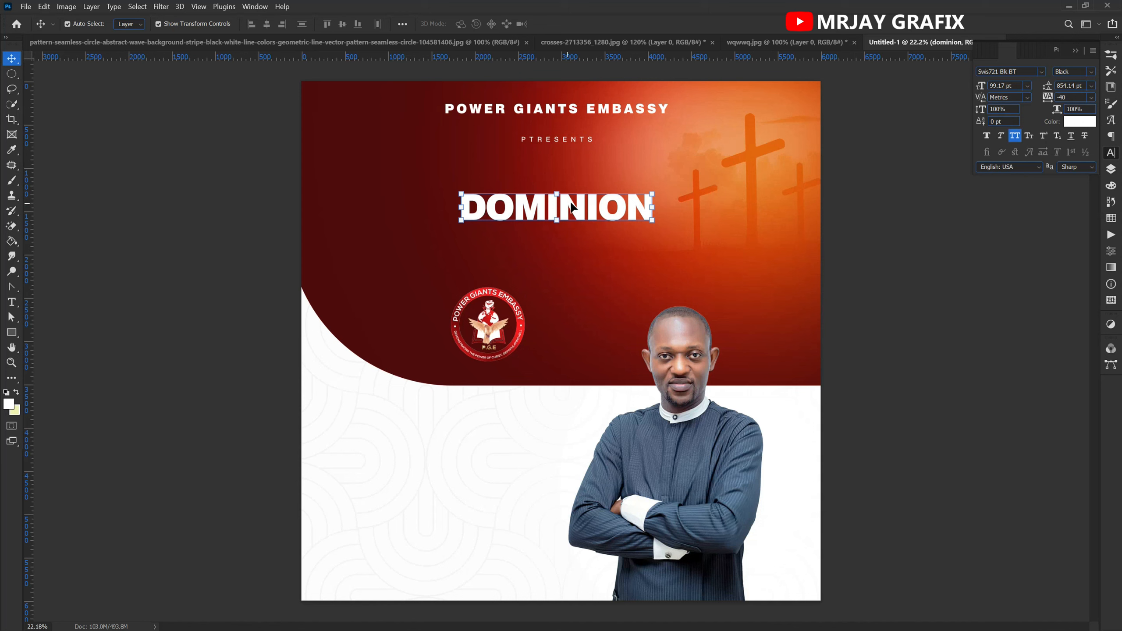
drag(1047, 97, 981, 98)
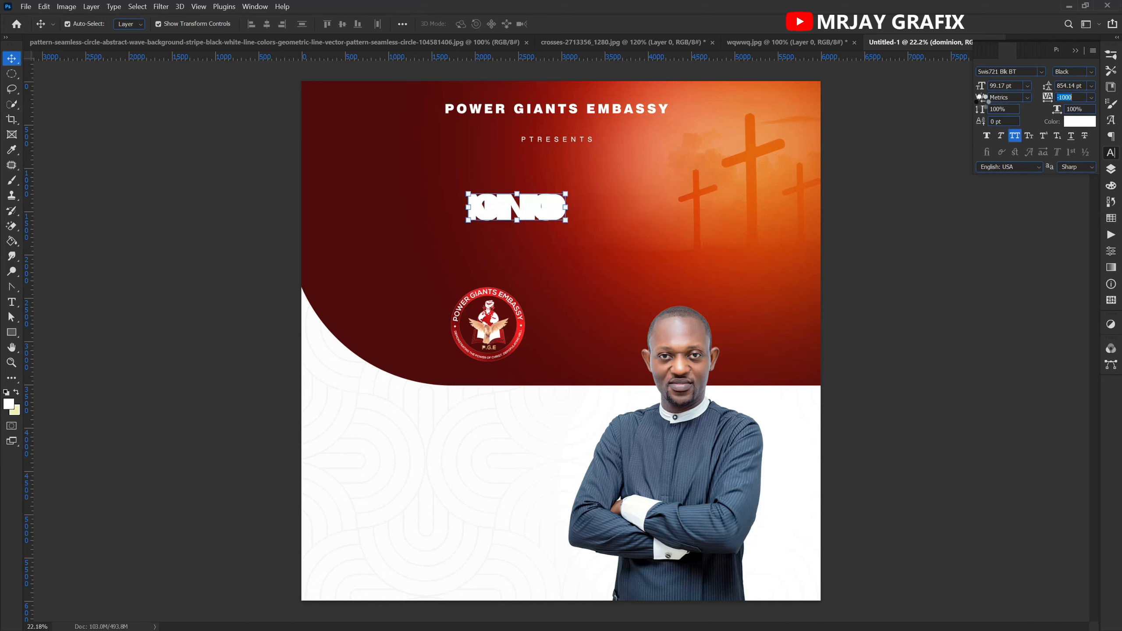
click(1047, 100)
drag(1047, 101, 1074, 100)
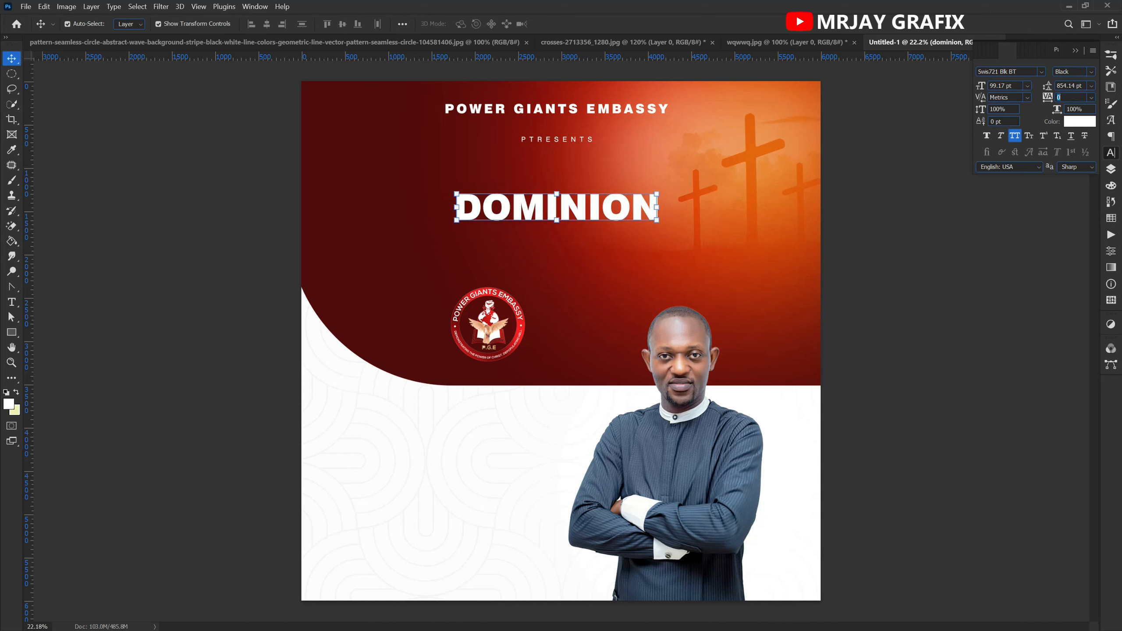
drag(1049, 102, 1046, 98)
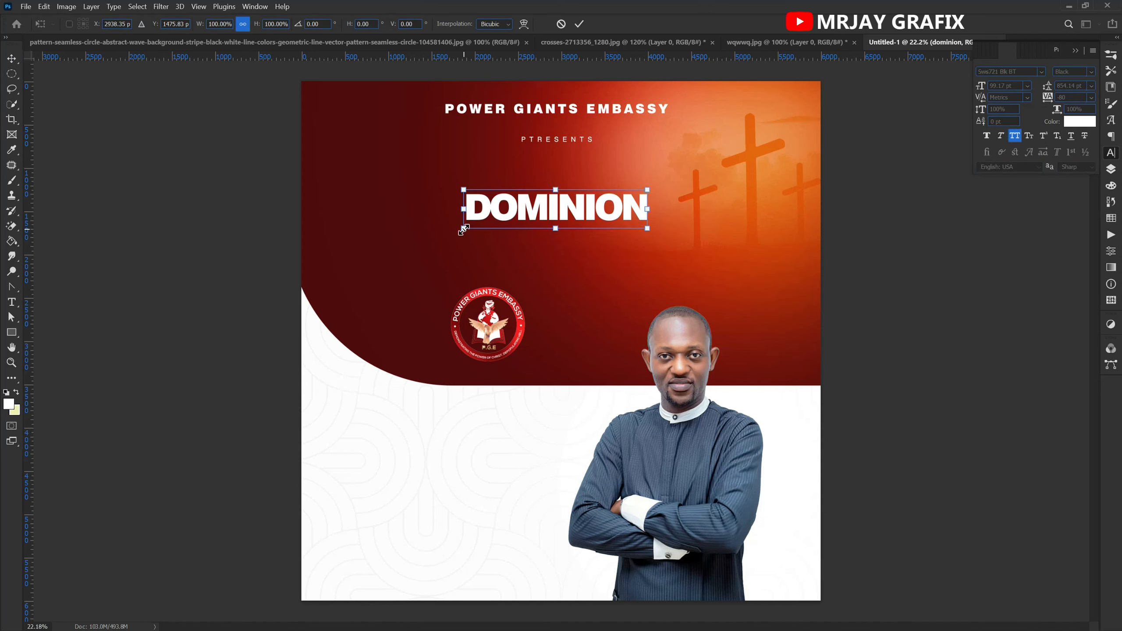
Enlarge the DOMINION title to about 161% around its centre and move it slightly right and down.
drag(462, 229, 418, 287)
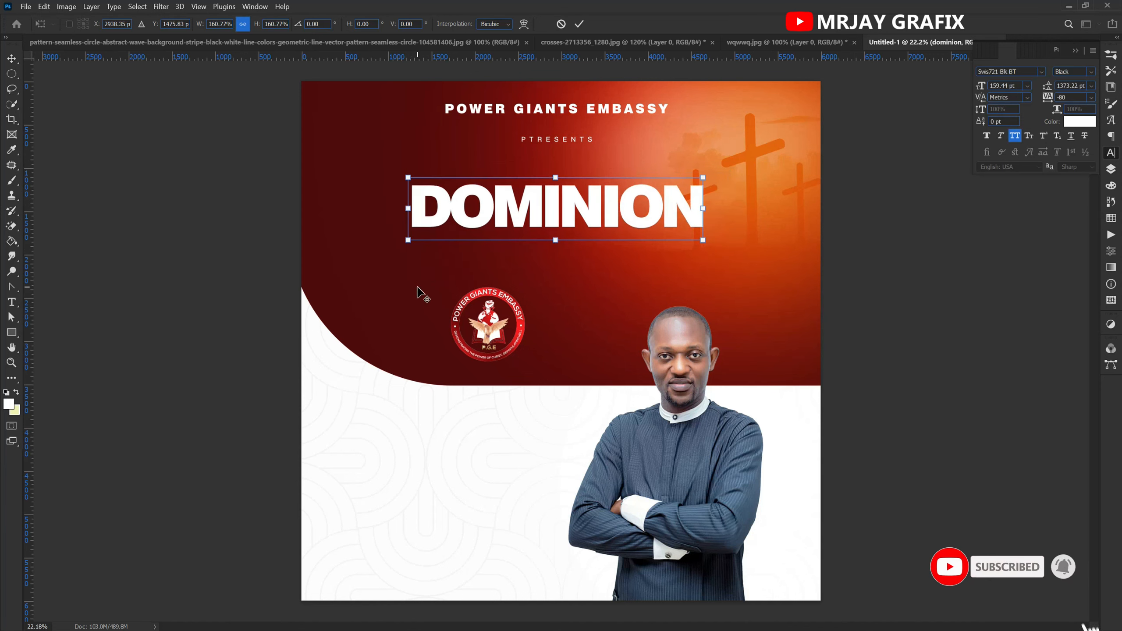
key(Return)
drag(502, 218, 477, 230)
Replace the first O in DOMINION with blank space wide enough for the logo and commit the text.
double_click(503, 219)
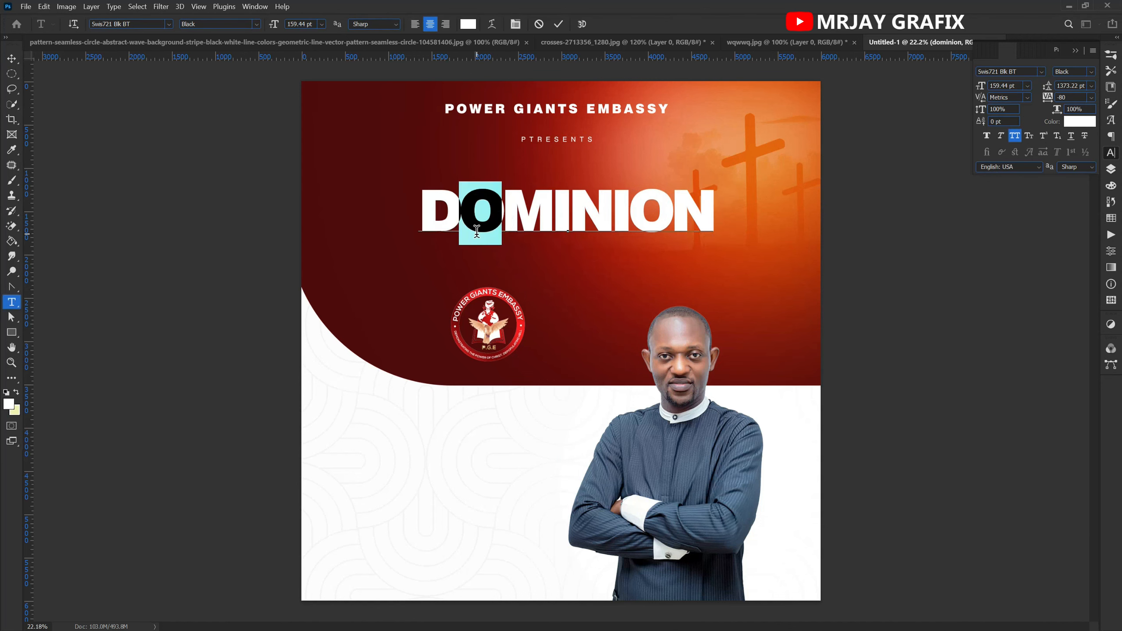
key(BackSpace)
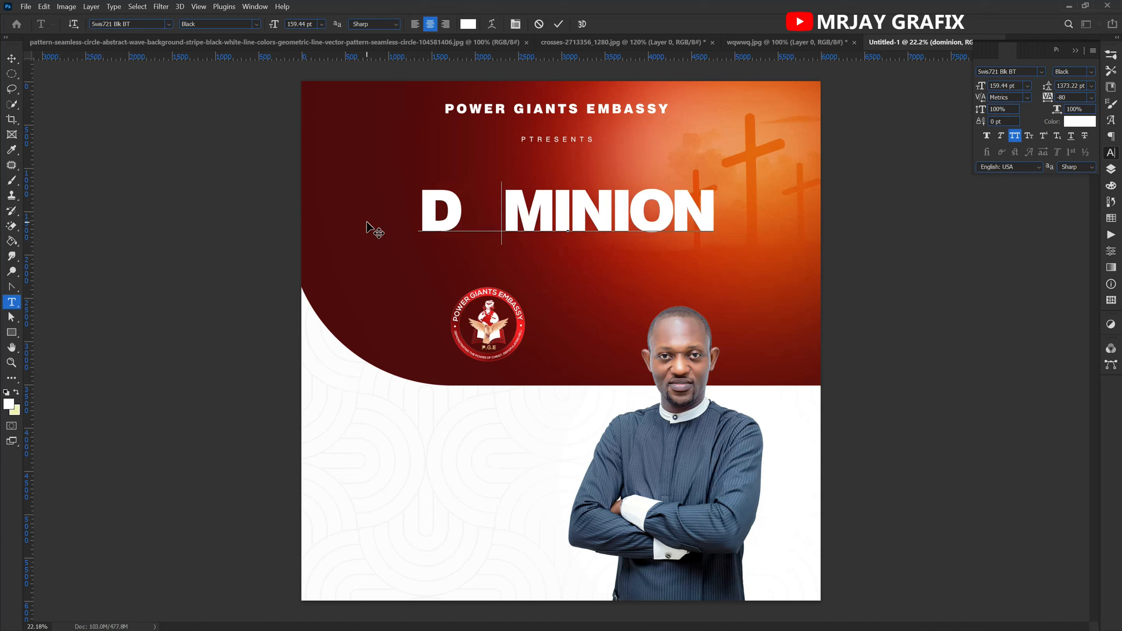
click(558, 24)
key(v)
Move the church logo into the gap between D and MINION and scale it to about 134%.
click(477, 300)
drag(477, 300, 419, 171)
click(444, 173)
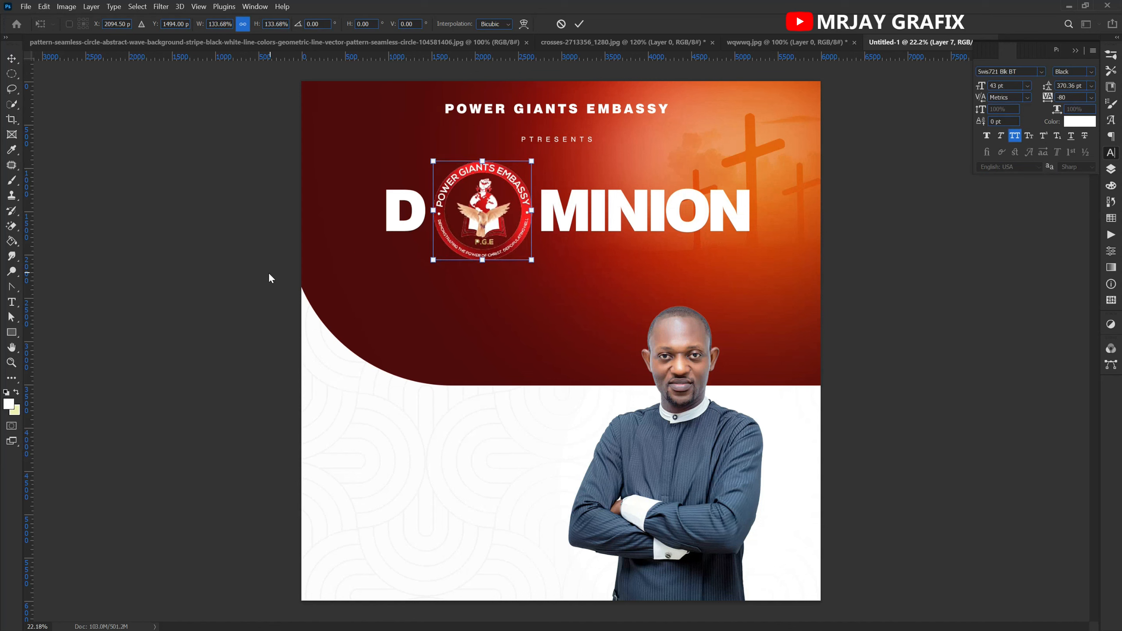
key(Return)
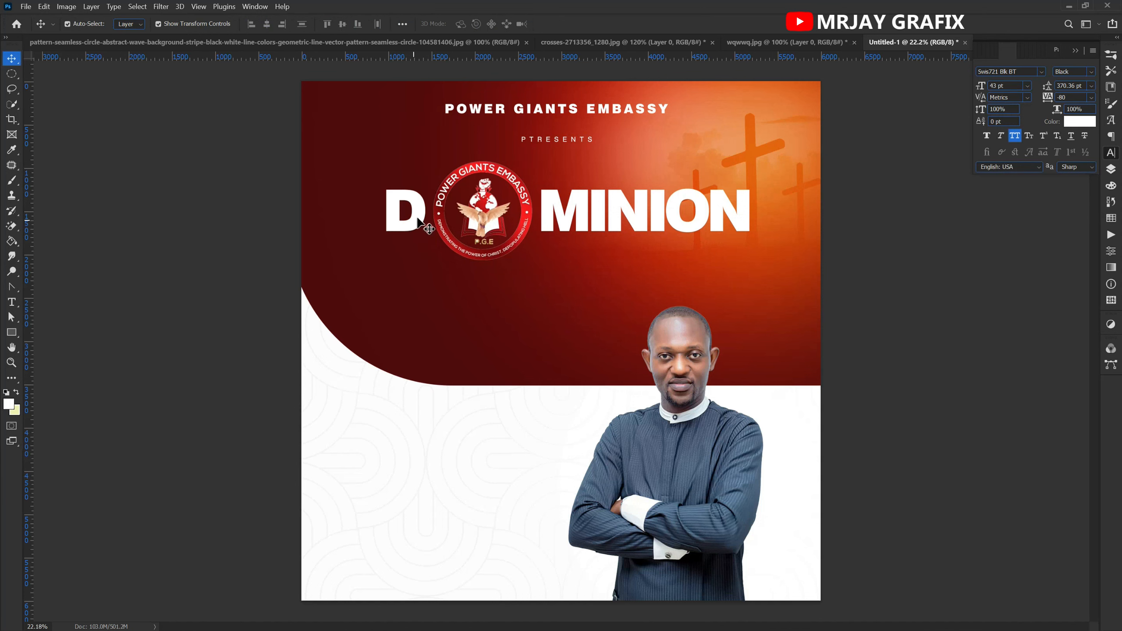
Draw a white circle about 1374 px across with the Ellipse tool and centre it over the church logo.
click(12, 336)
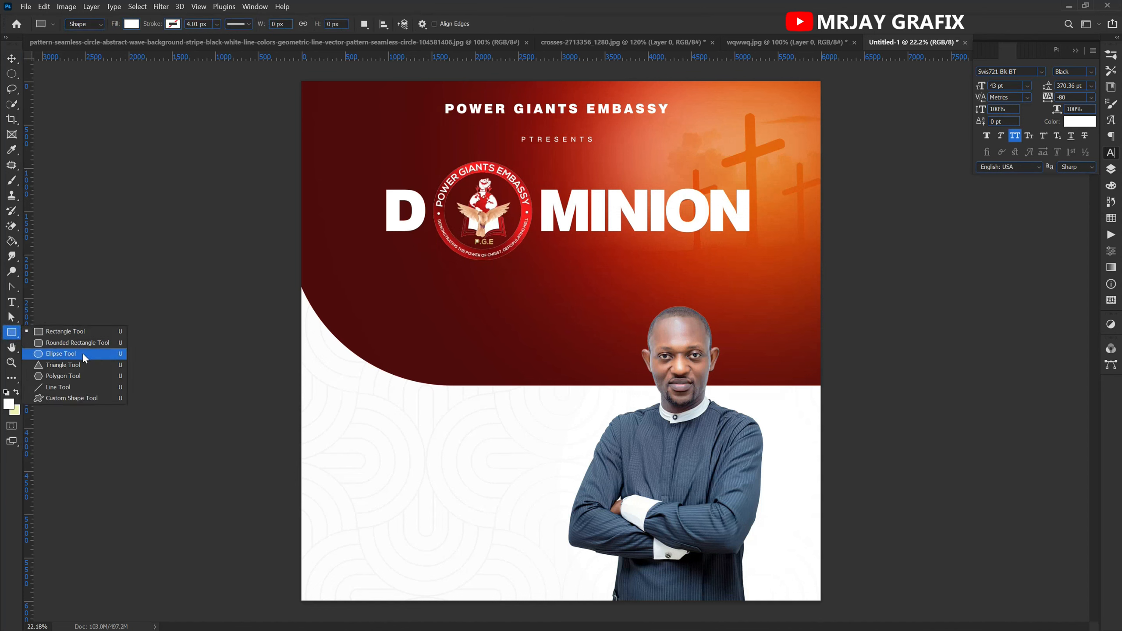
click(82, 356)
drag(421, 141, 538, 293)
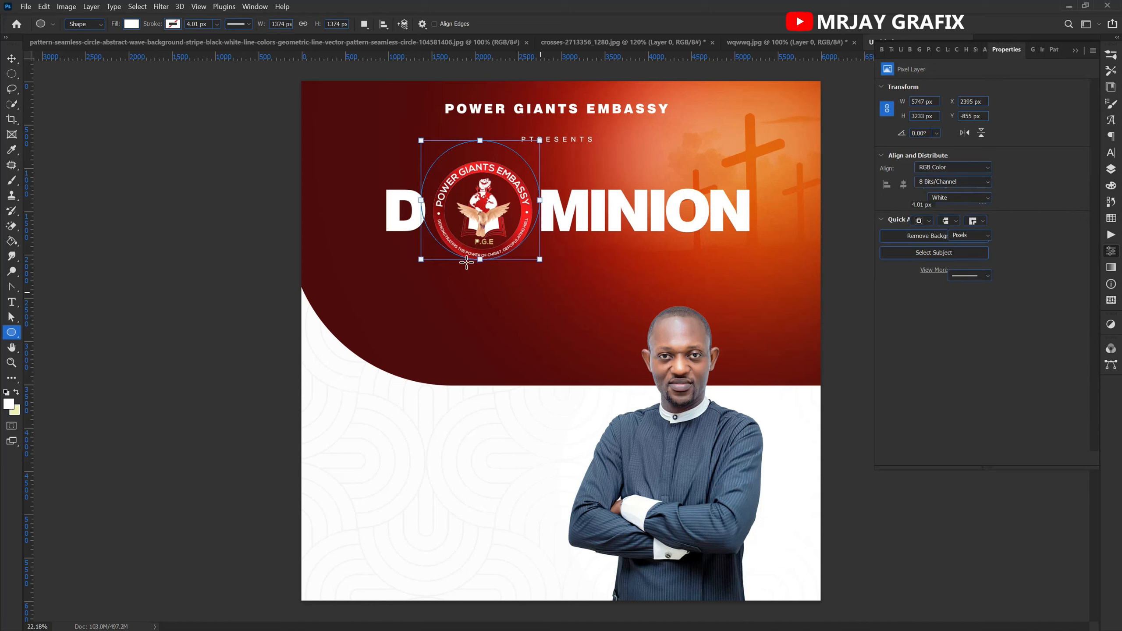
key(v)
drag(471, 242, 473, 254)
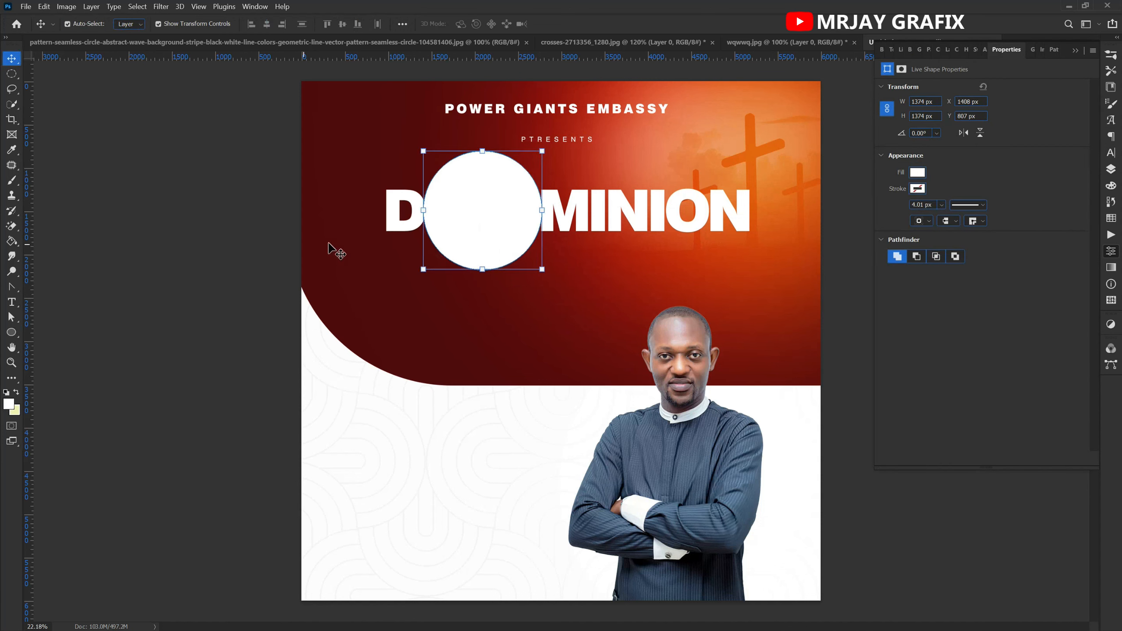
Enlarge the white circle to about 1451 px across and place it behind the church logo.
drag(430, 213, 420, 215)
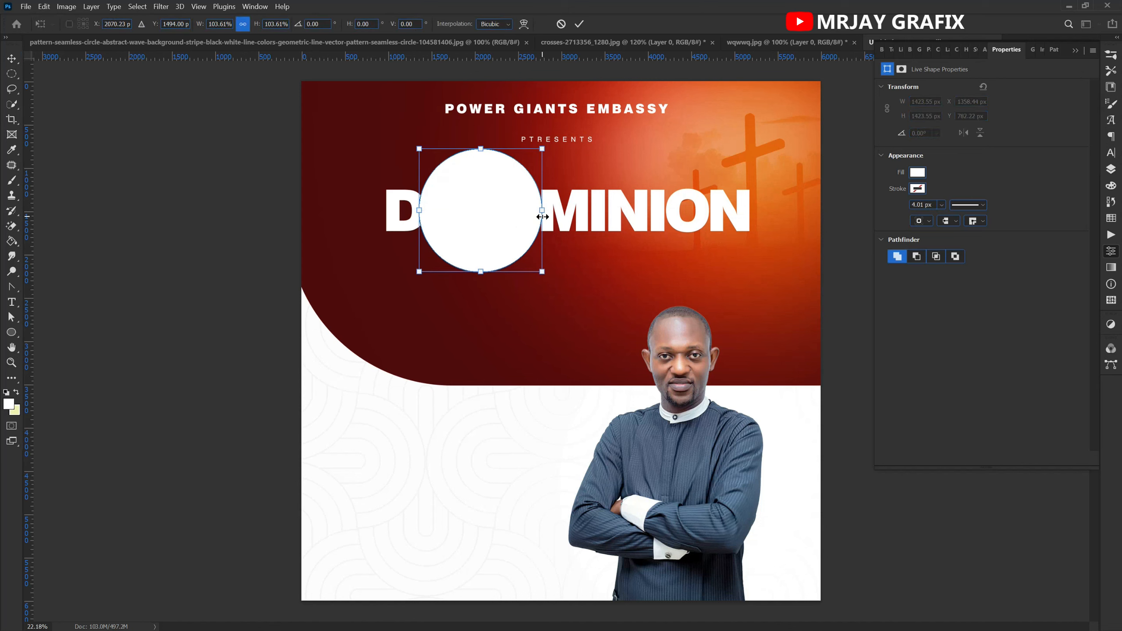
drag(543, 216, 545, 217)
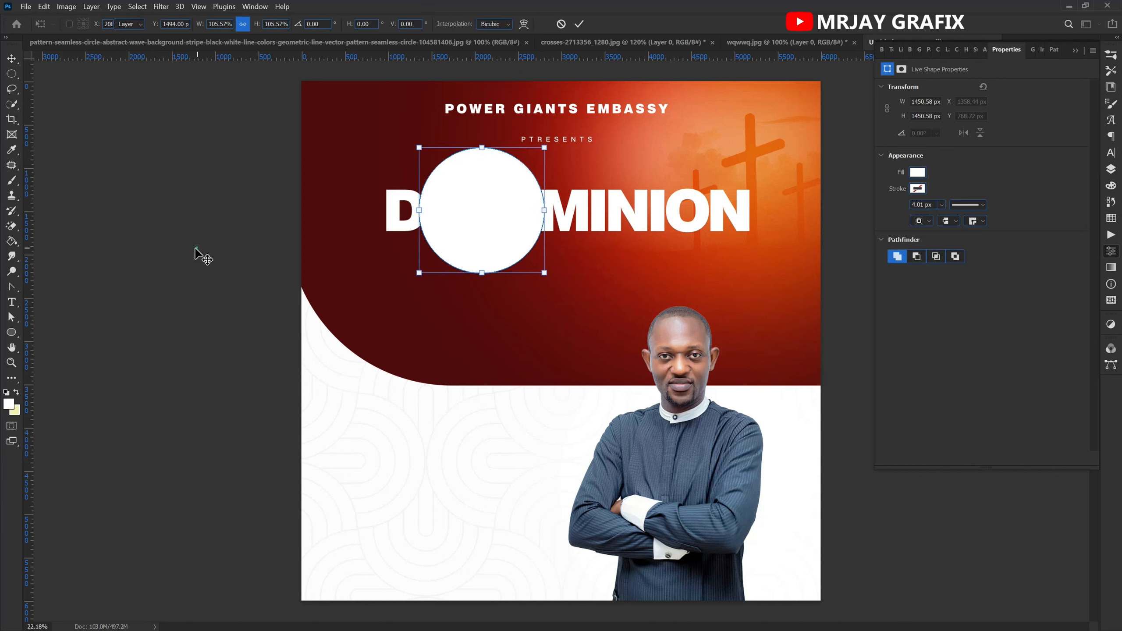
key(Return)
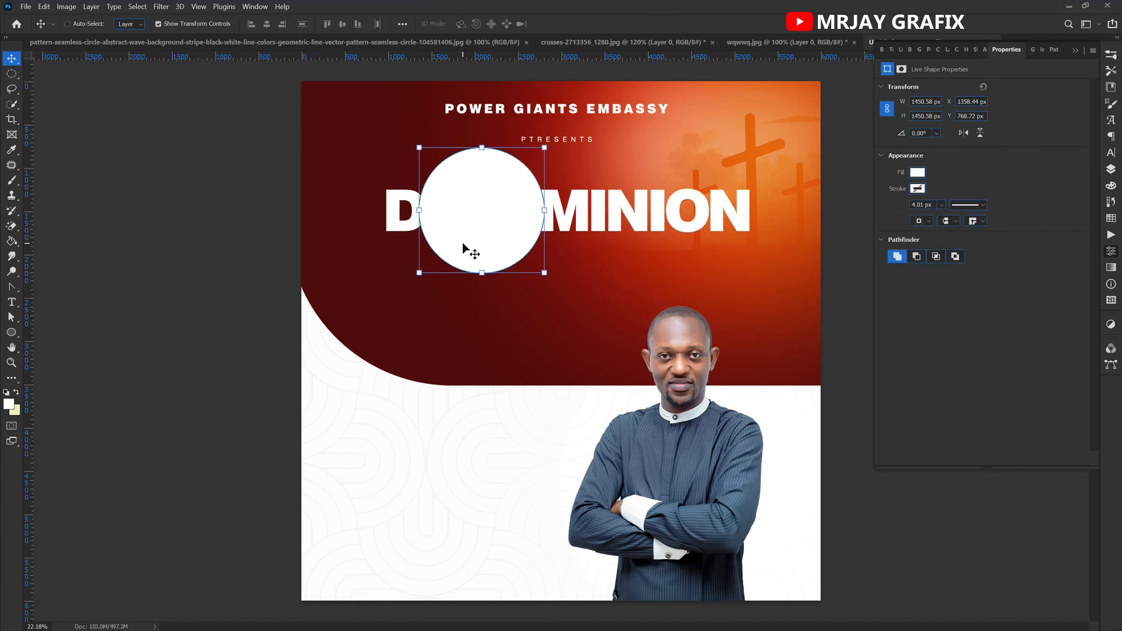
key(ctrl+[)
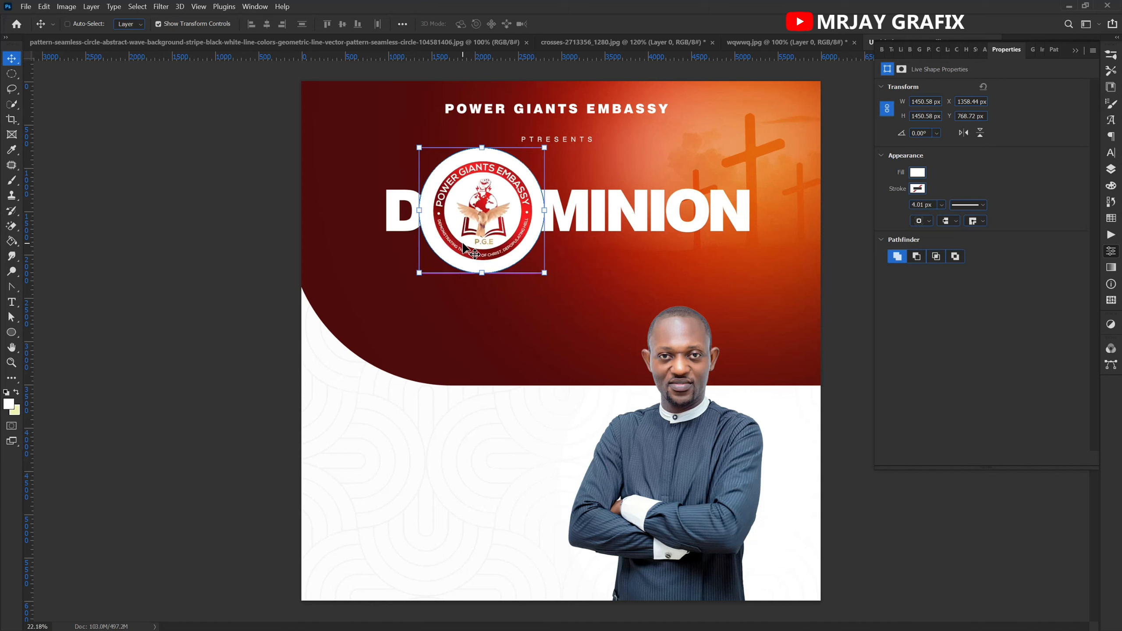
ctrl+click(229, 234)
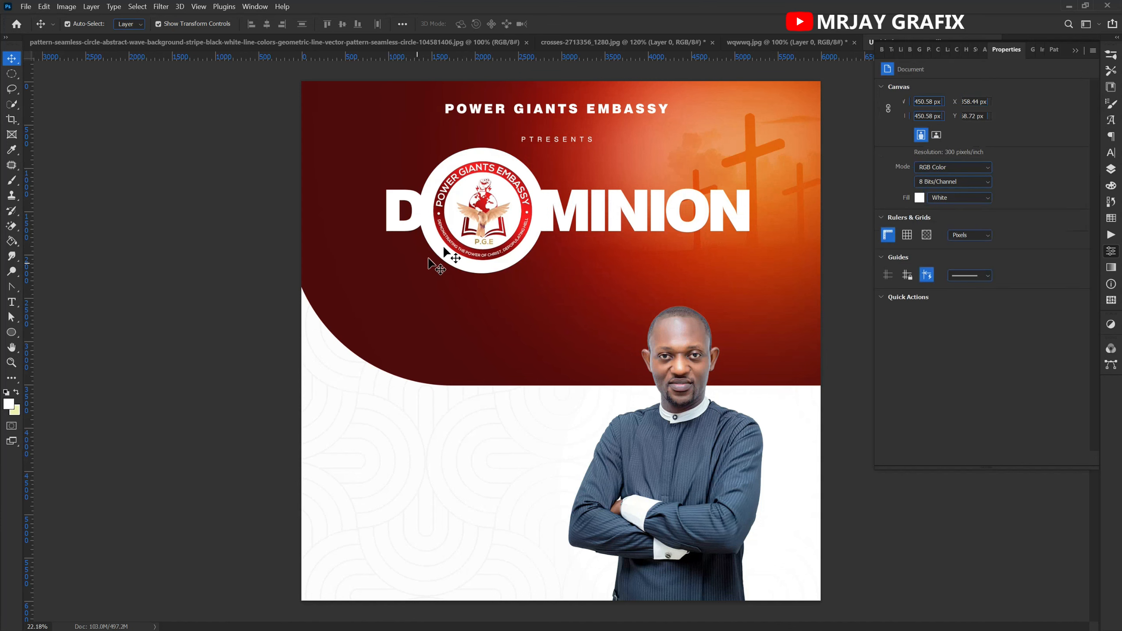
ctrl+click(460, 224)
ctrl+click(225, 252)
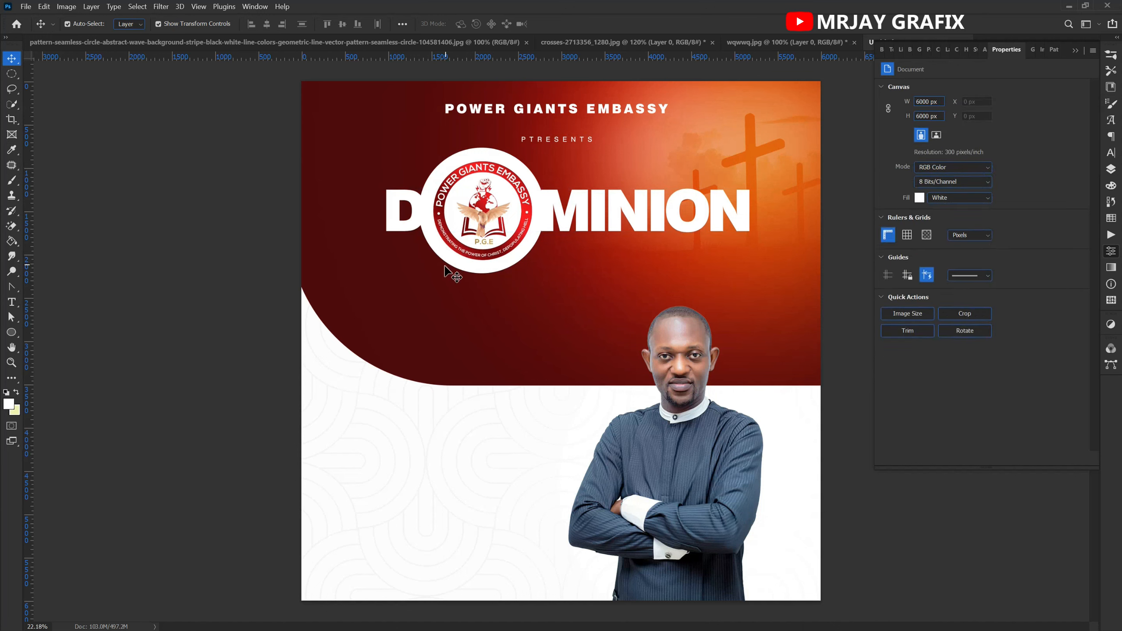
click(440, 232)
ctrl+click(190, 275)
Scale the church logo up to about 110% inside the white circle and apply the transform.
click(520, 238)
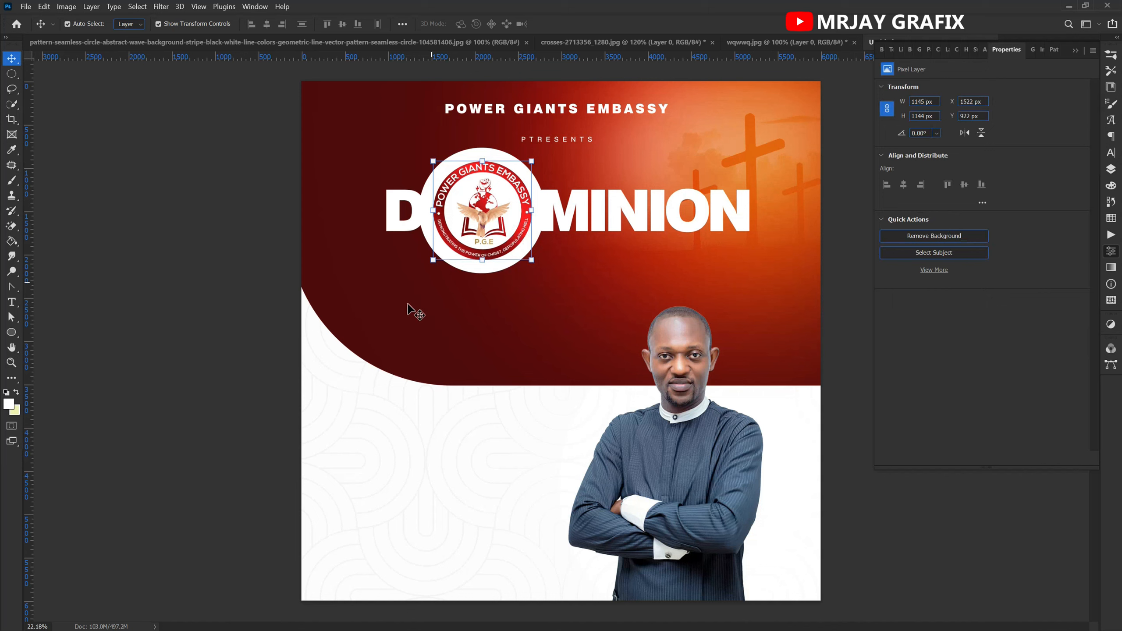
key(ctrl+t)
mouse_move(432, 263)
mouse_down()
mouse_move(419, 276)
mouse_move(426, 270)
mouse_up()
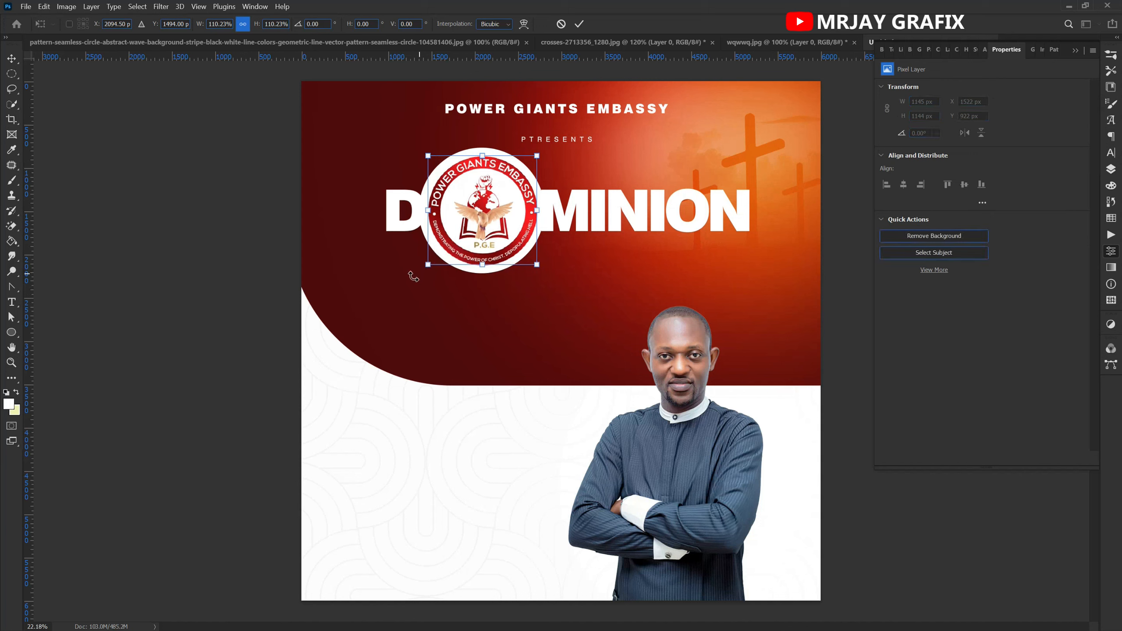
click(250, 248)
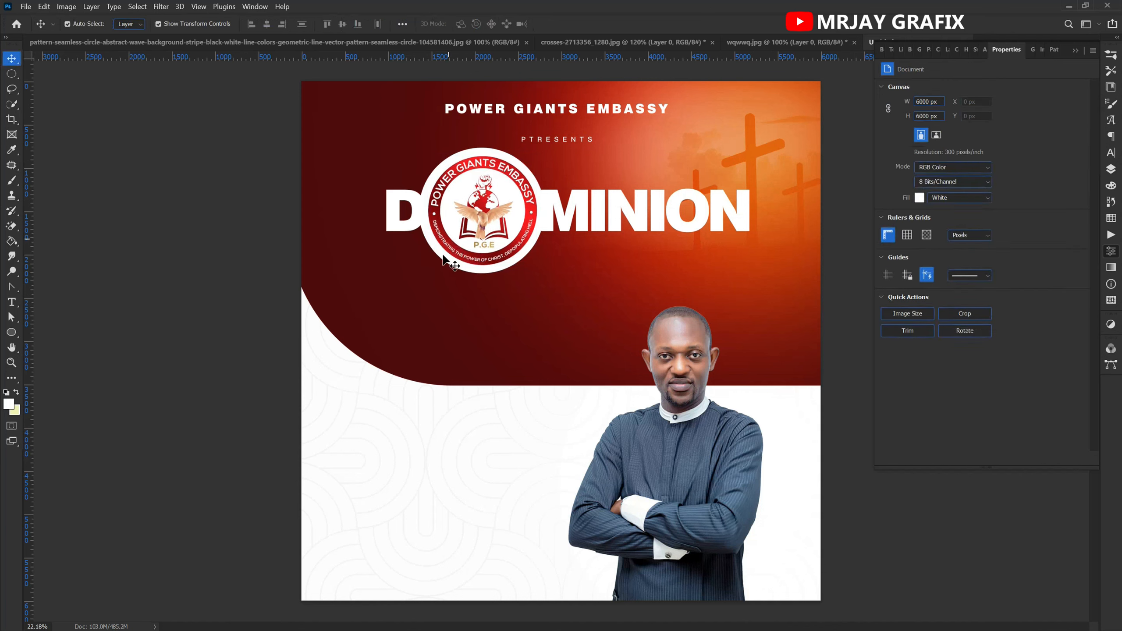
click(454, 284)
click(319, 258)
click(460, 155)
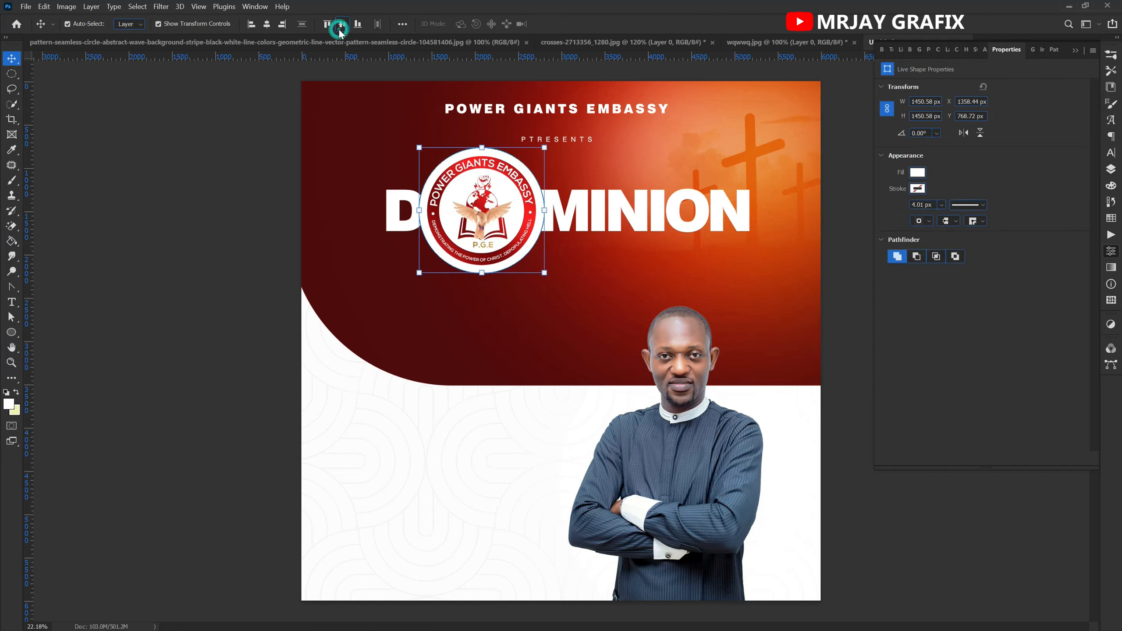
click(249, 164)
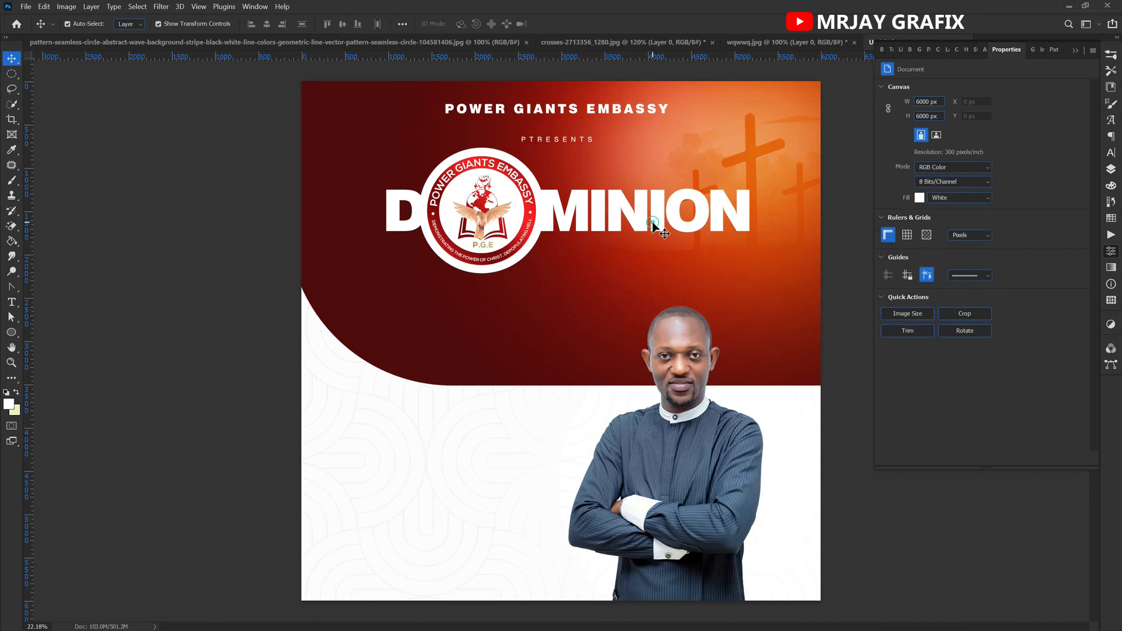
Add a Gradient Overlay layer style to the DOMINION title text.
click(653, 224)
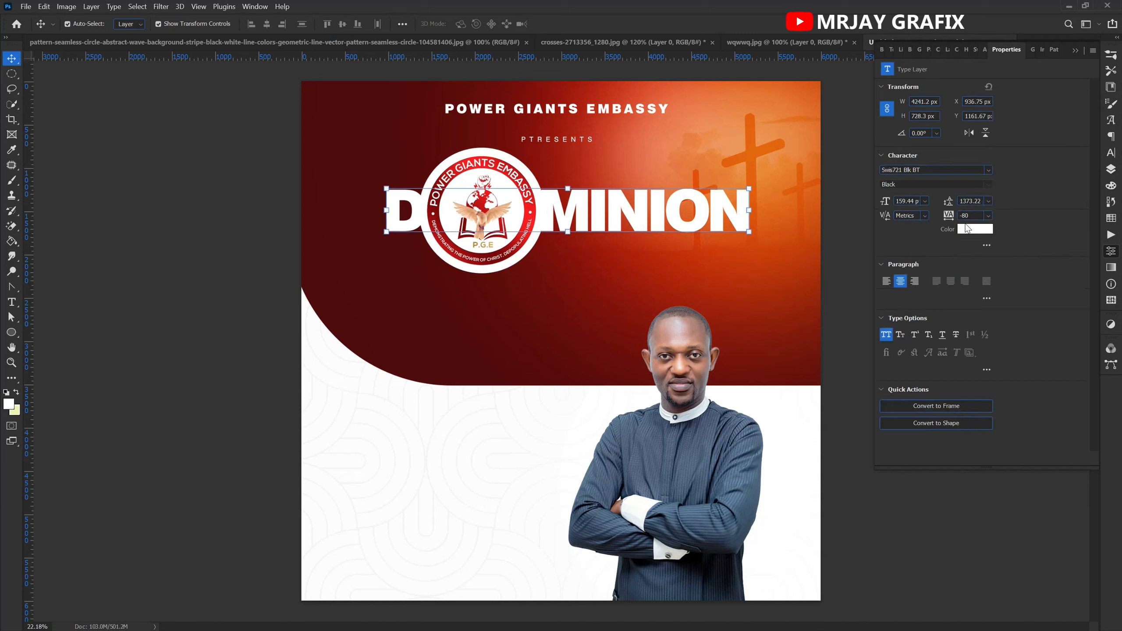
click(1110, 172)
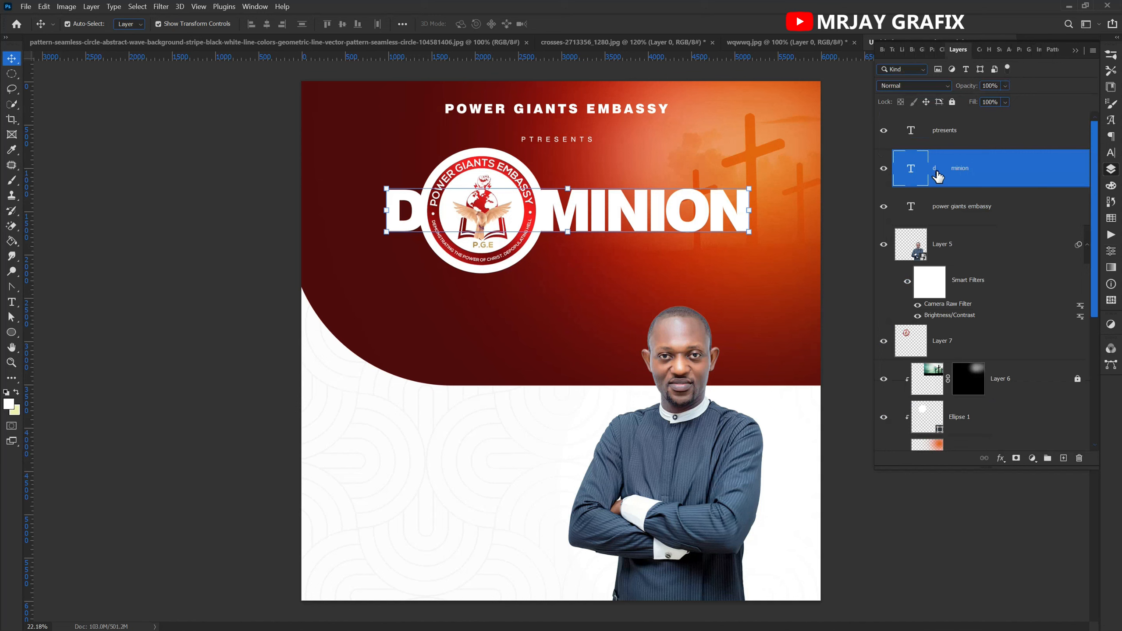
click(1000, 458)
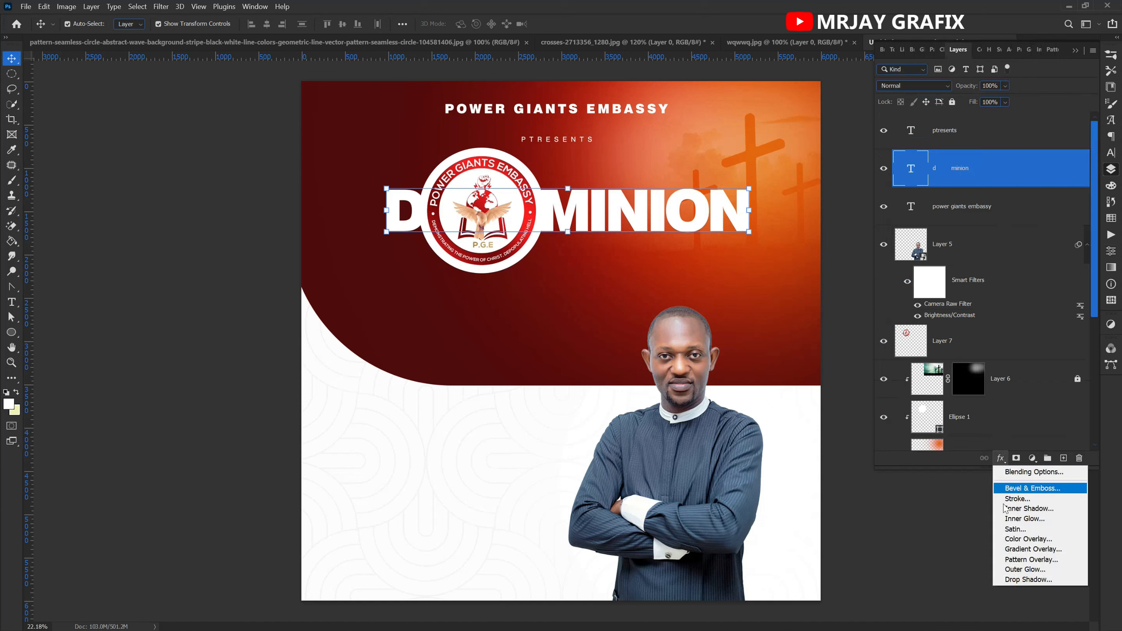
click(1016, 549)
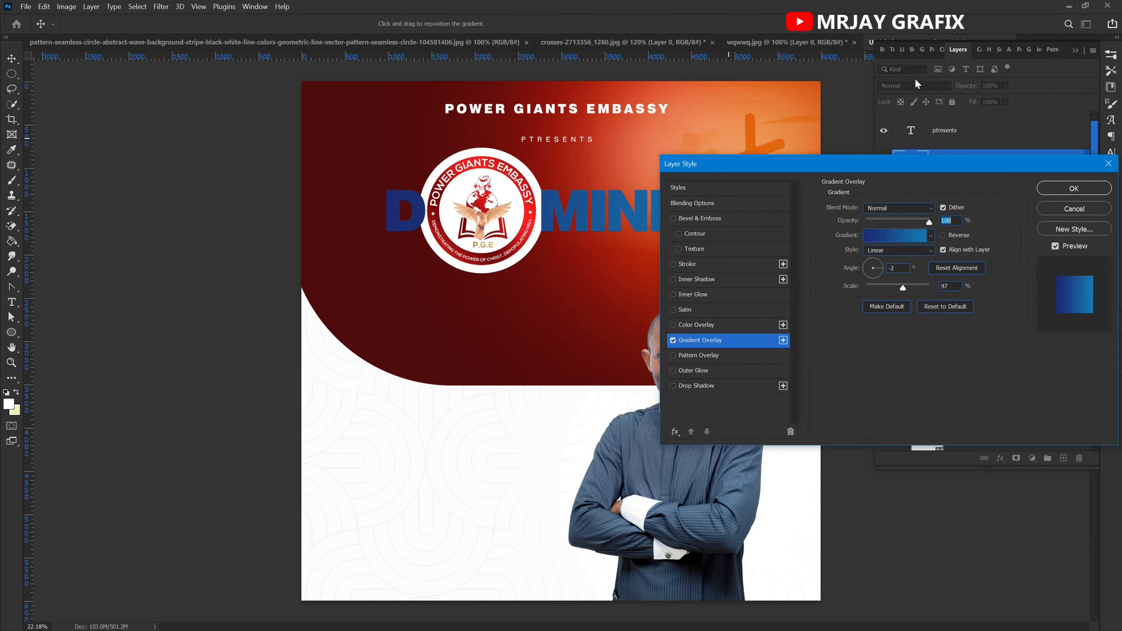
drag(817, 167, 291, 287)
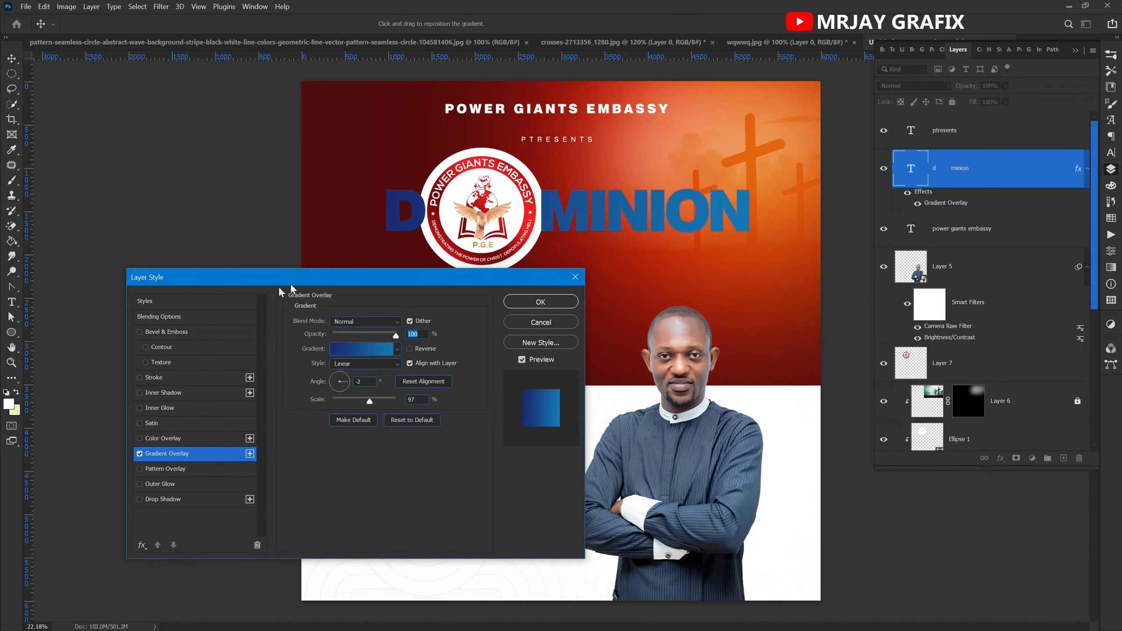
click(349, 349)
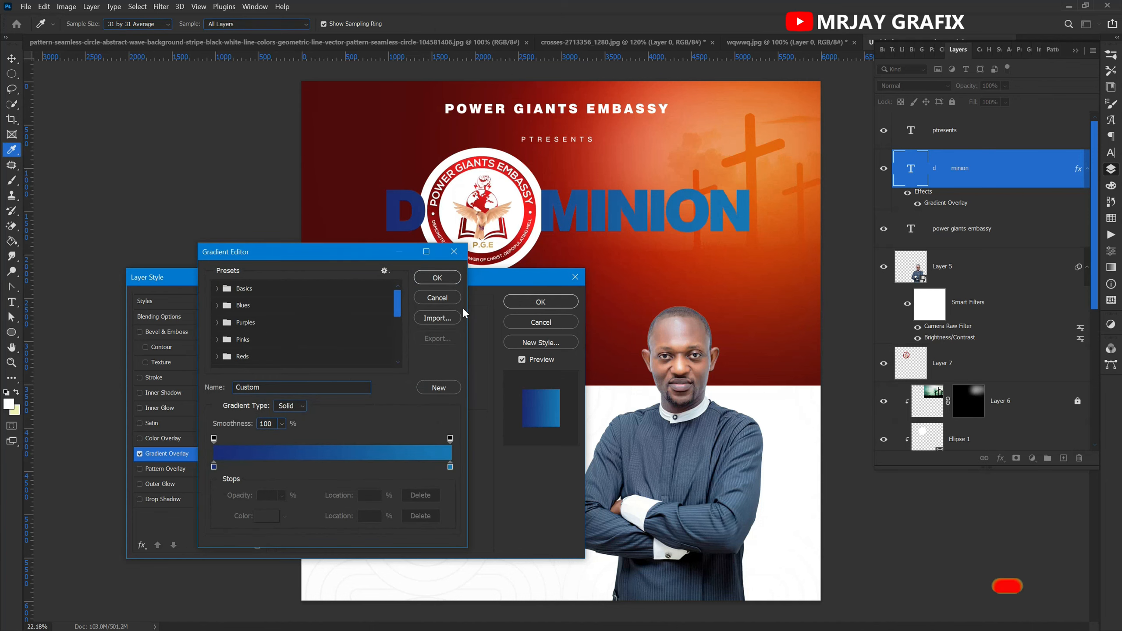
click(442, 281)
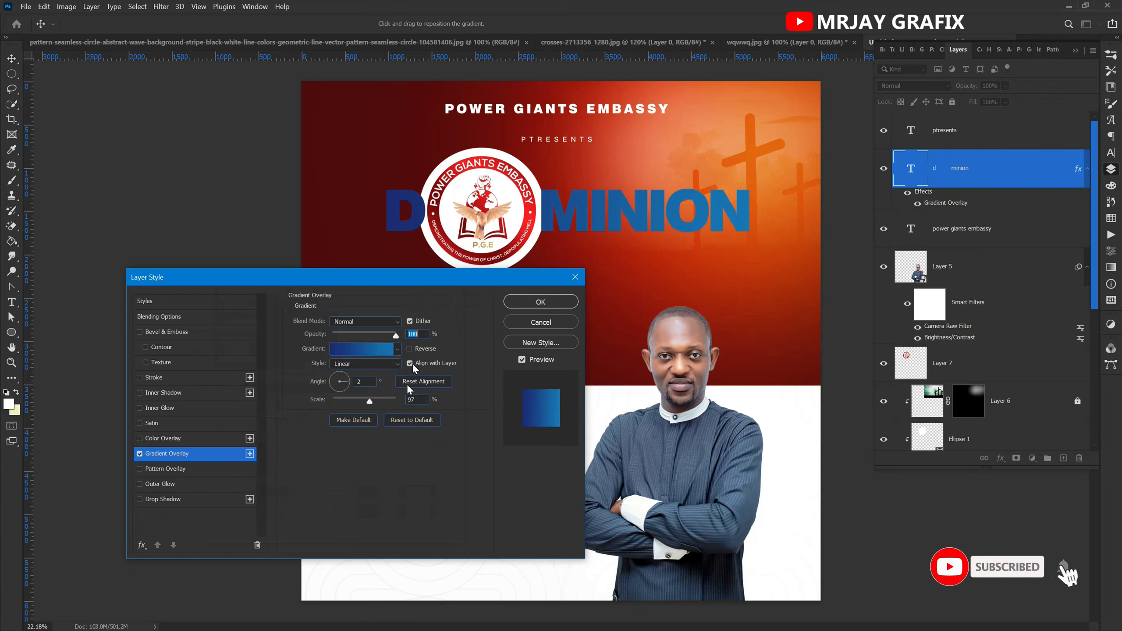
Set the gradient's starting colour stop at 0% to golden yellow ffb400.
click(352, 348)
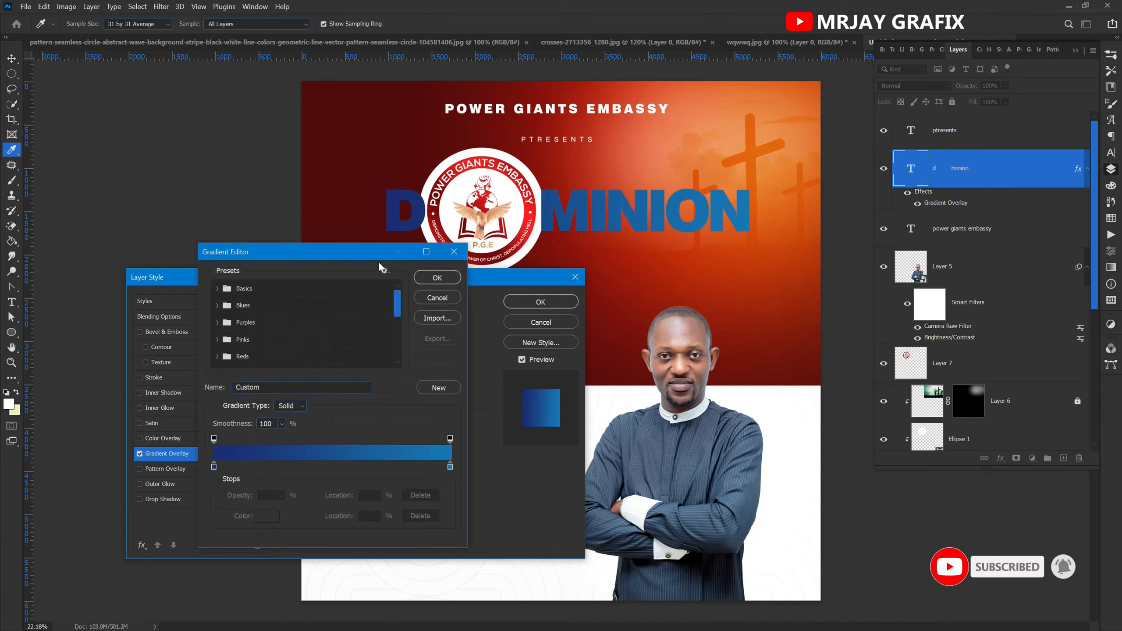
drag(344, 254, 217, 246)
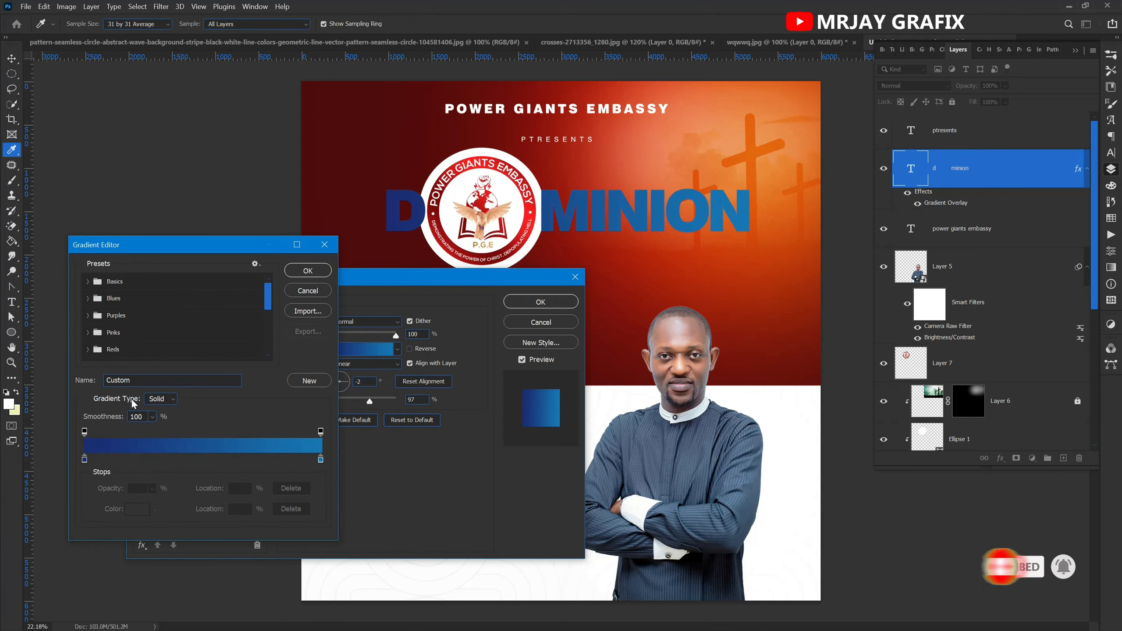
click(84, 459)
click(137, 511)
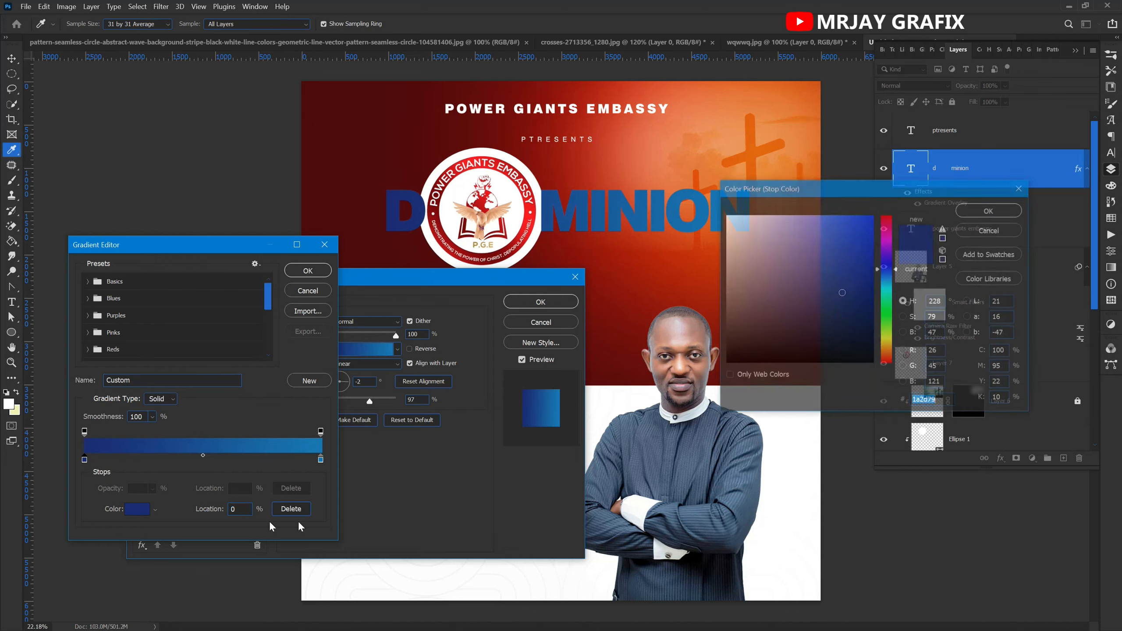
click(886, 346)
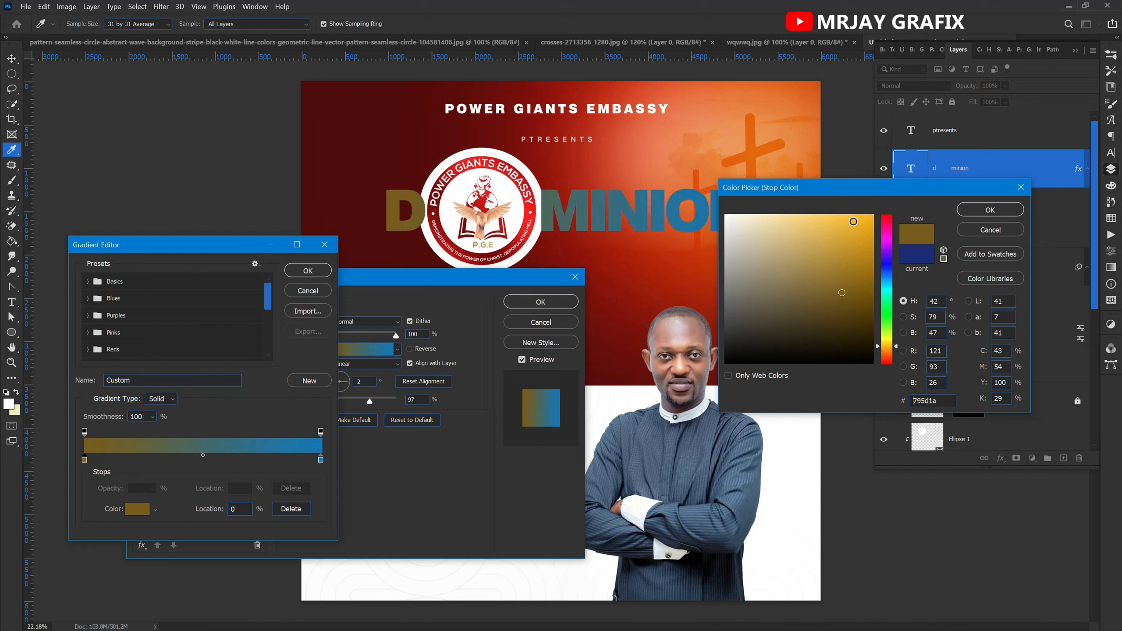
drag(852, 221, 881, 213)
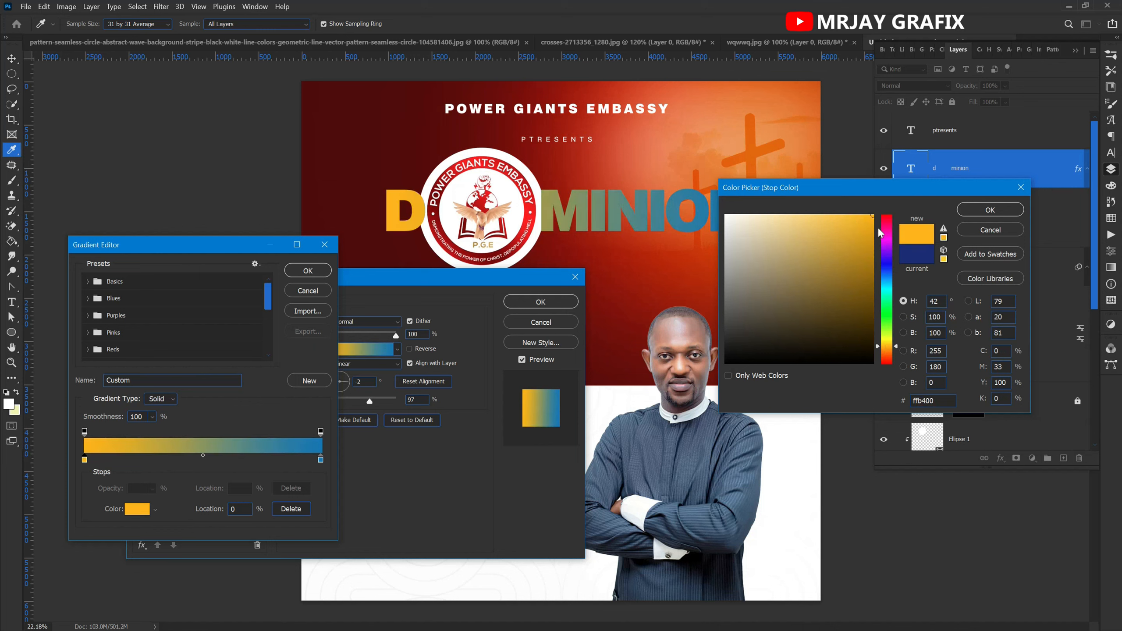
click(984, 212)
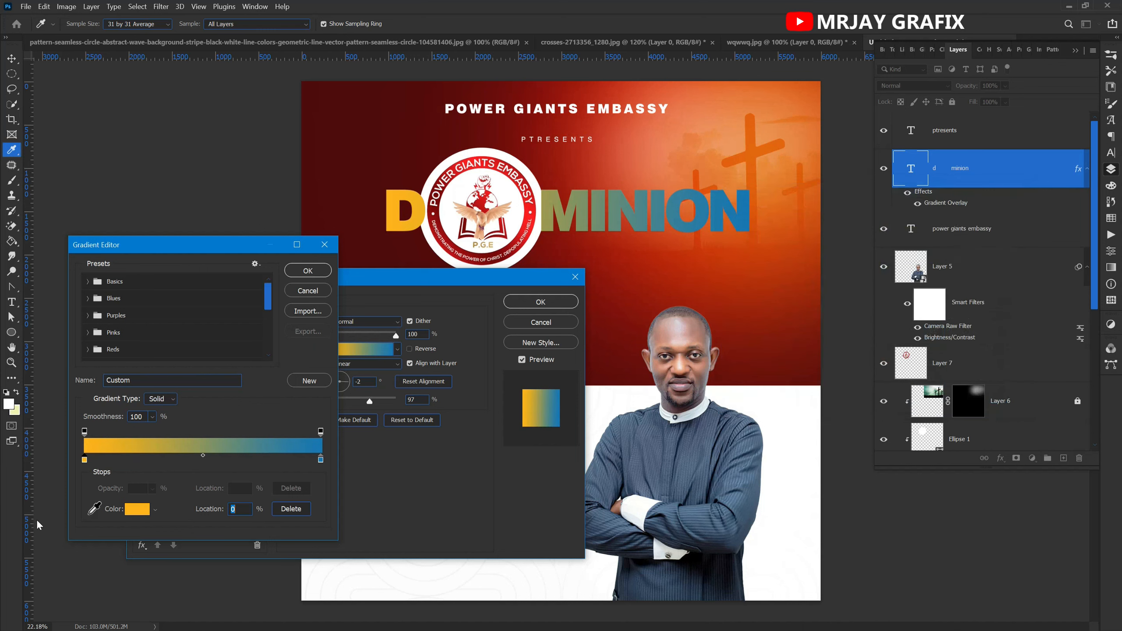
Set the gradient's end colour stop at 100% to a pale cream and apply the overlay to the DOMINION title.
click(321, 460)
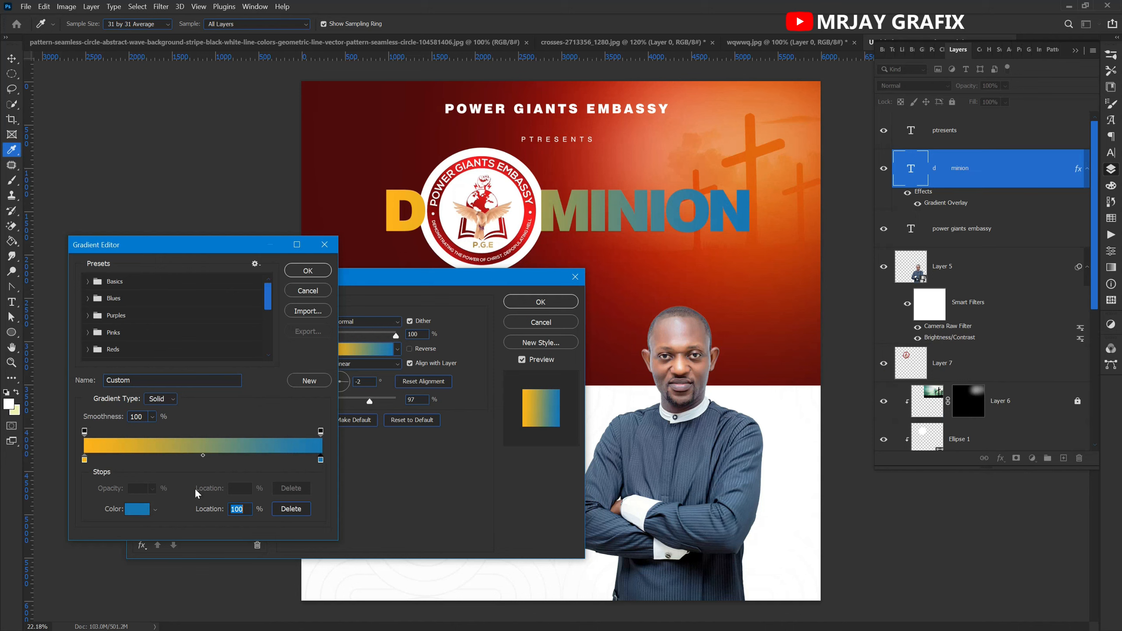
click(137, 509)
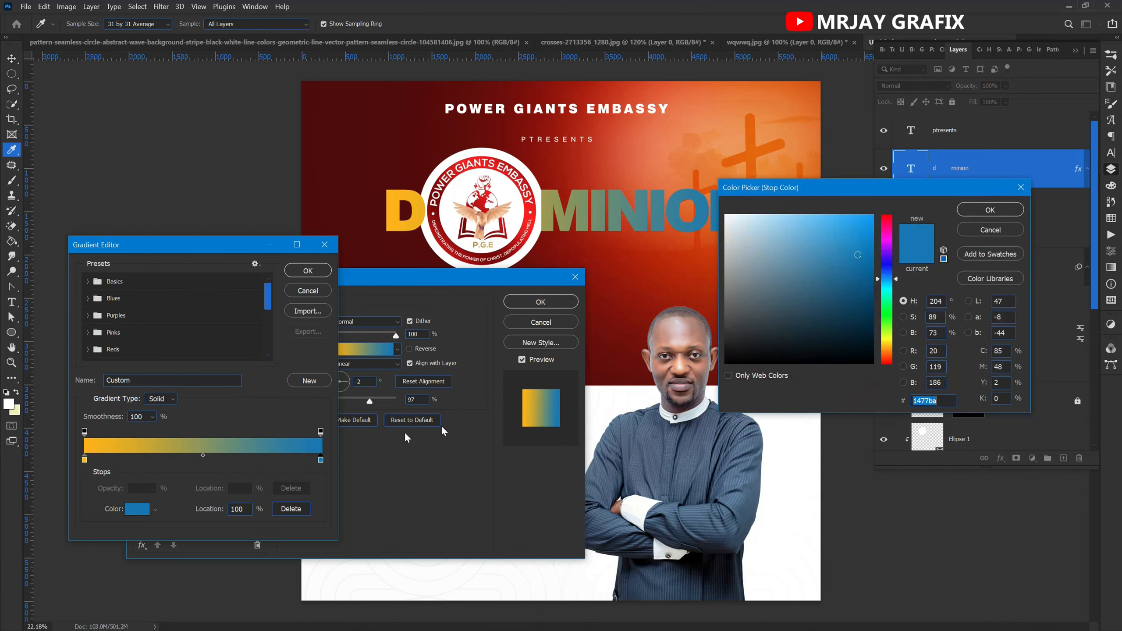
click(887, 344)
drag(763, 198, 814, 222)
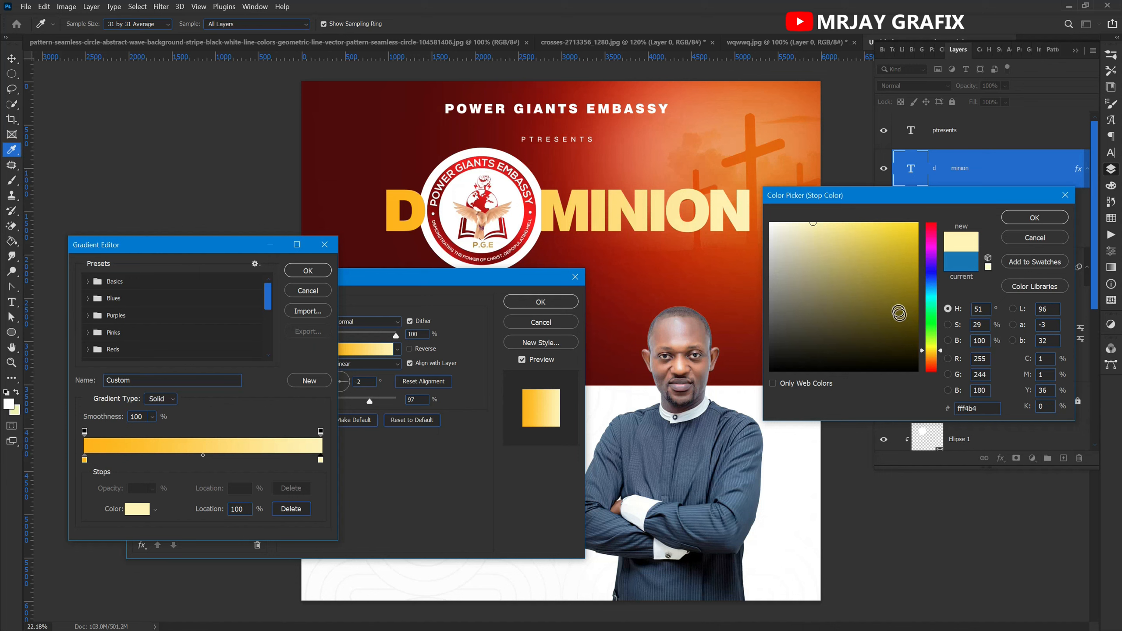
drag(930, 351, 929, 354)
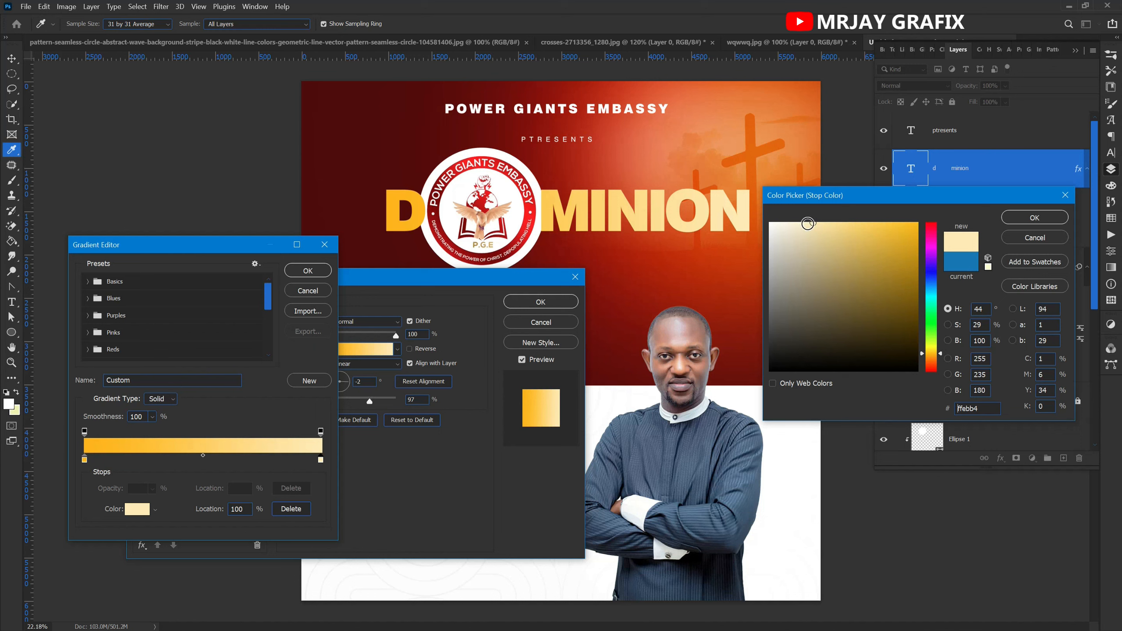
drag(806, 222, 803, 221)
click(1017, 220)
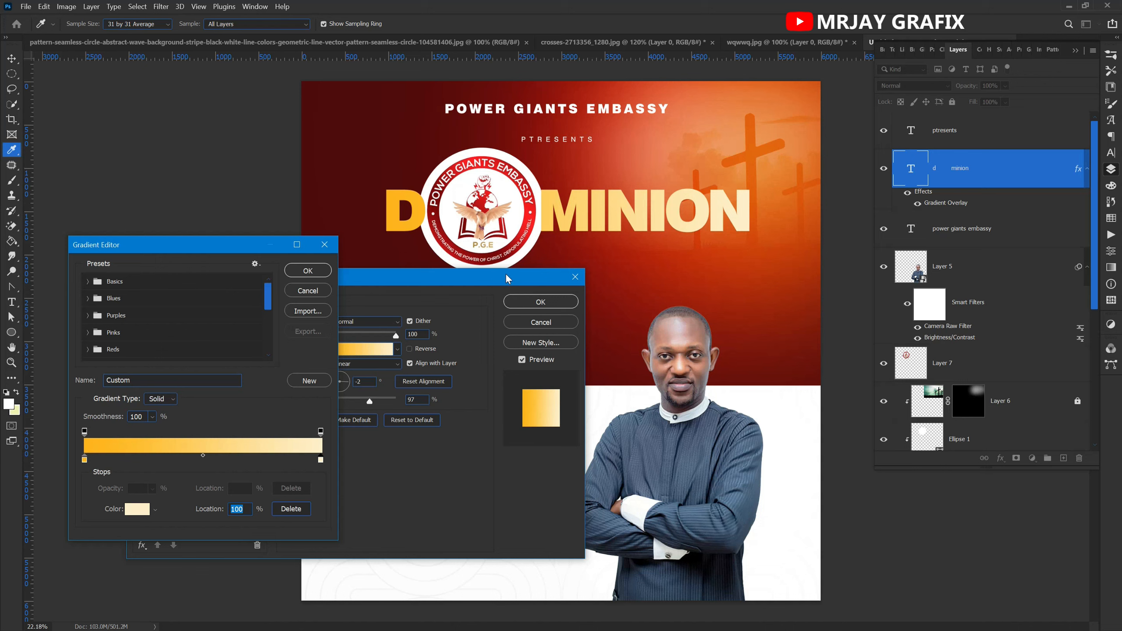
click(313, 271)
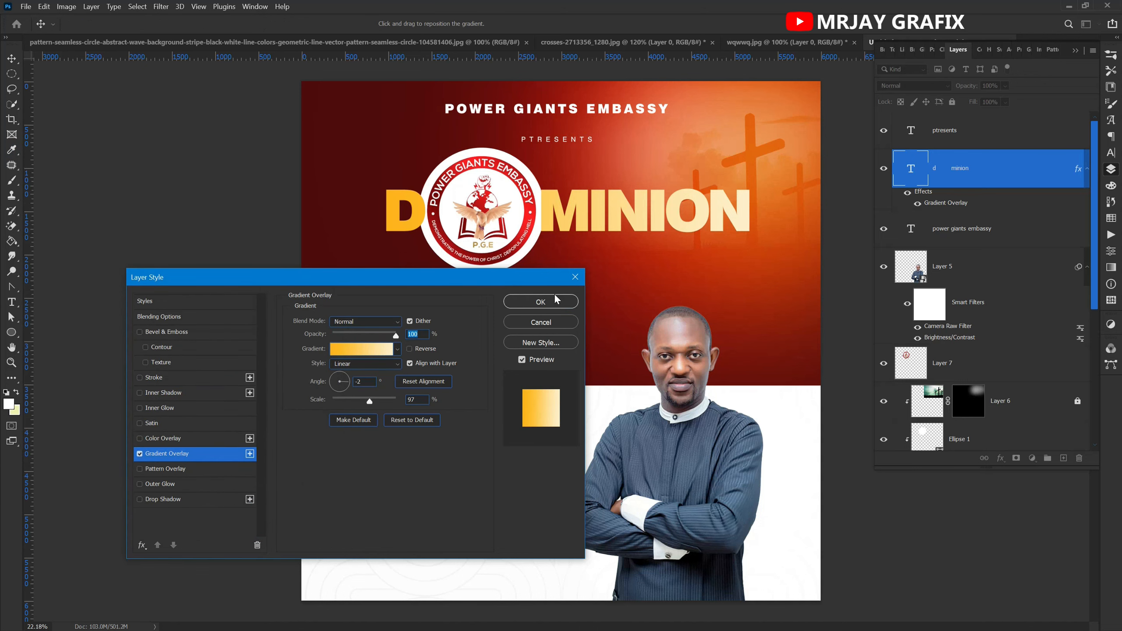
click(543, 302)
click(553, 271)
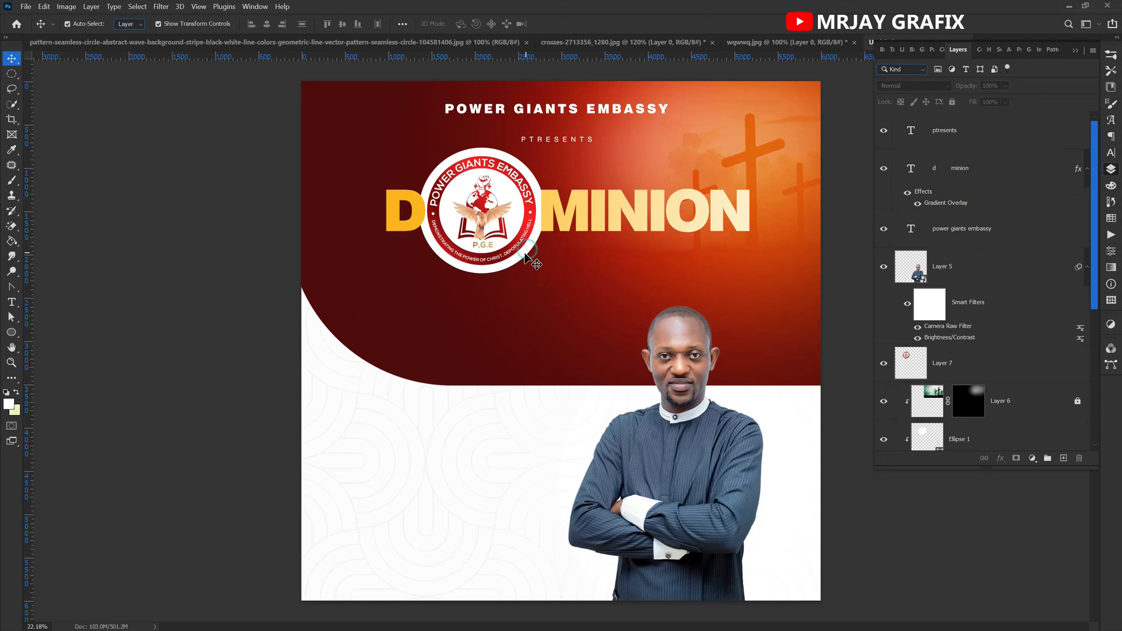
Move the white circle layer Ellipse 1 directly above the portrait layer, Layer 5, in the layer stack.
click(509, 217)
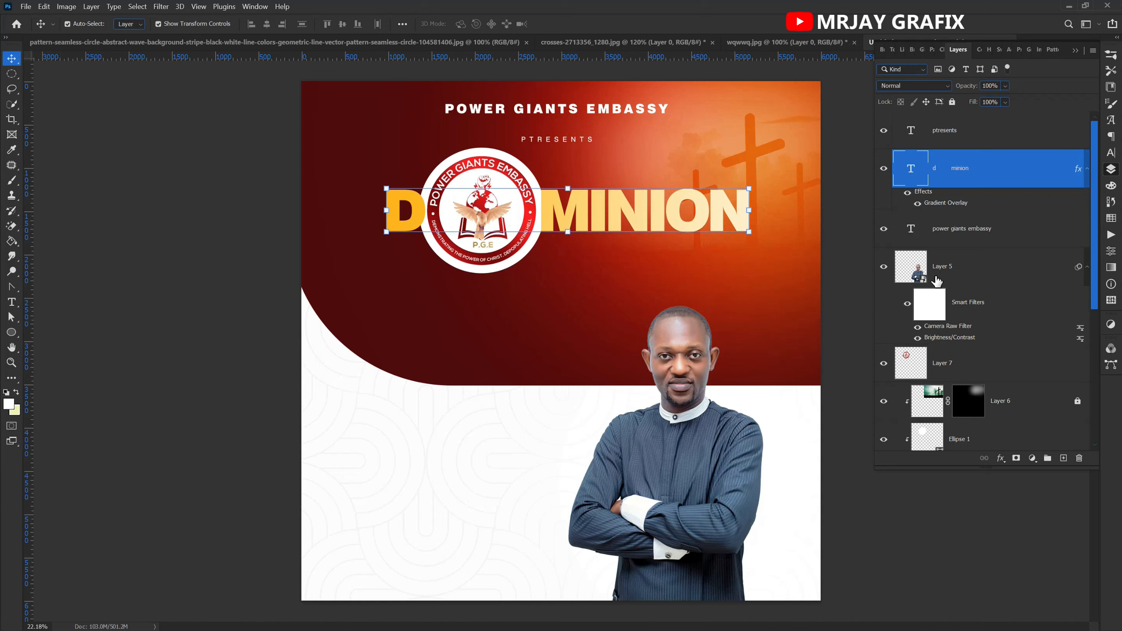
click(973, 272)
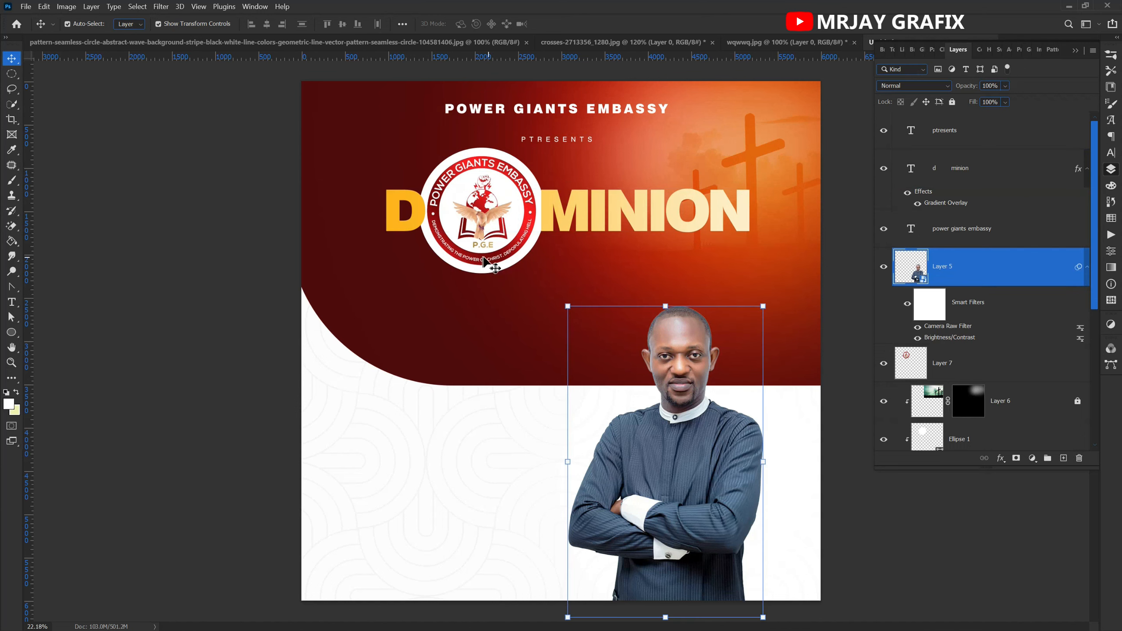
right_click(490, 272)
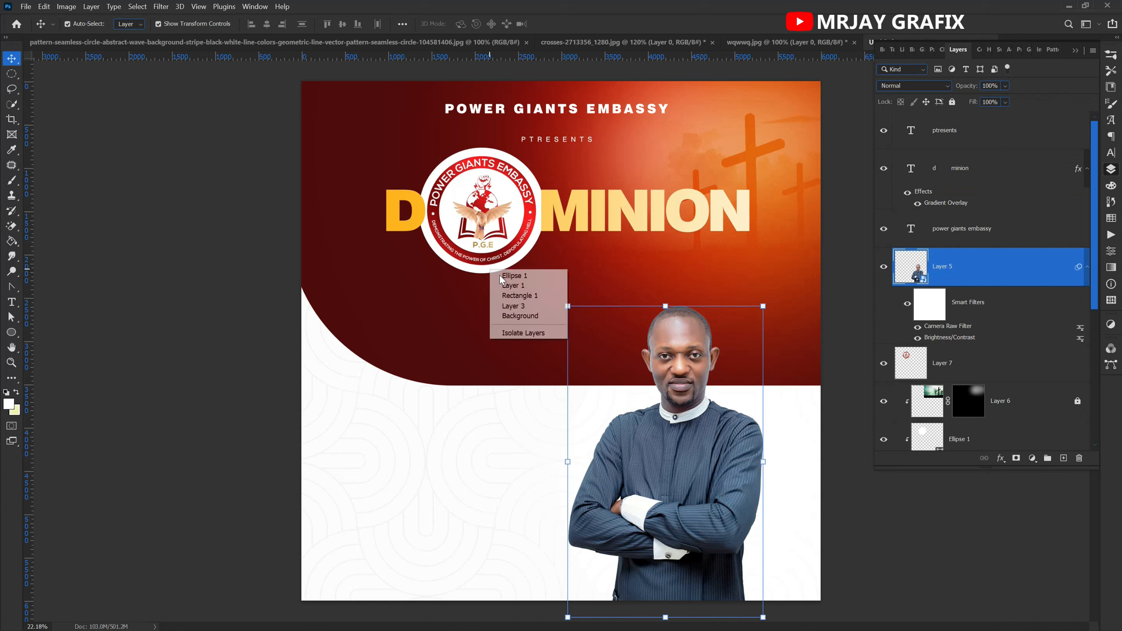
click(530, 276)
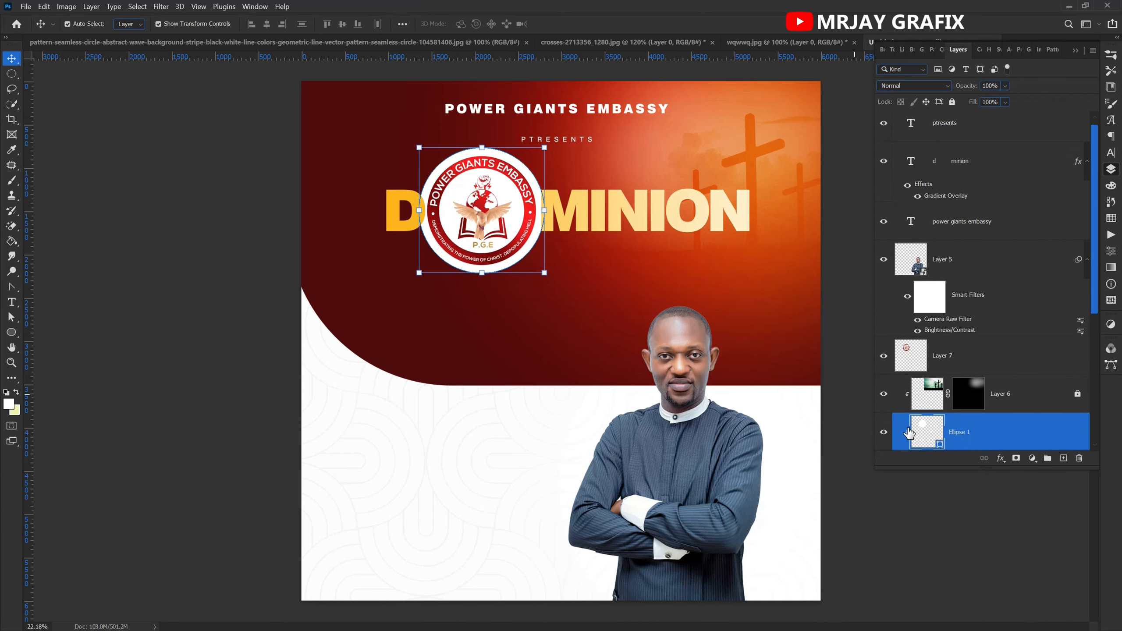
drag(982, 435, 945, 284)
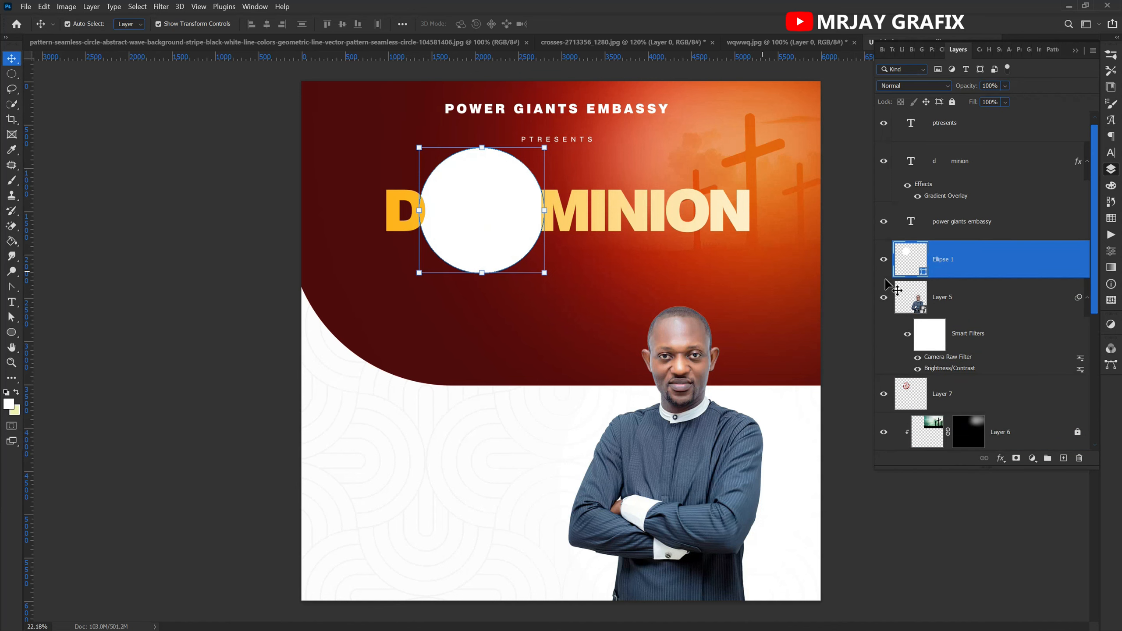
Move the logo layer, Layer 7, above the white circle, directly beneath the DOMINION title layer.
click(594, 221)
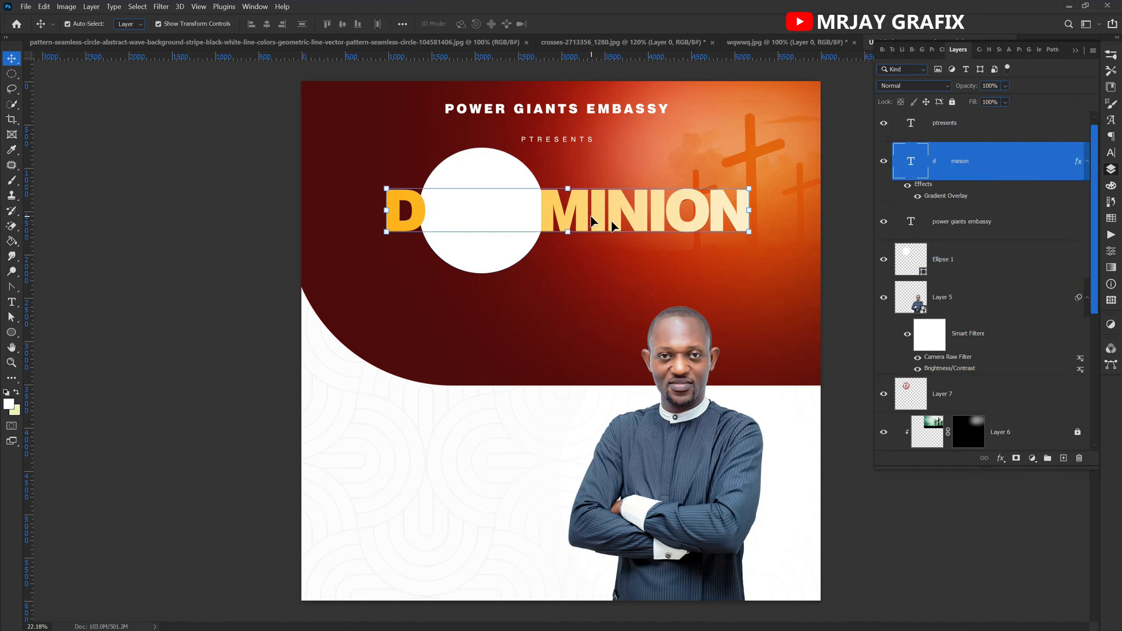
click(949, 263)
drag(941, 405, 943, 187)
click(162, 299)
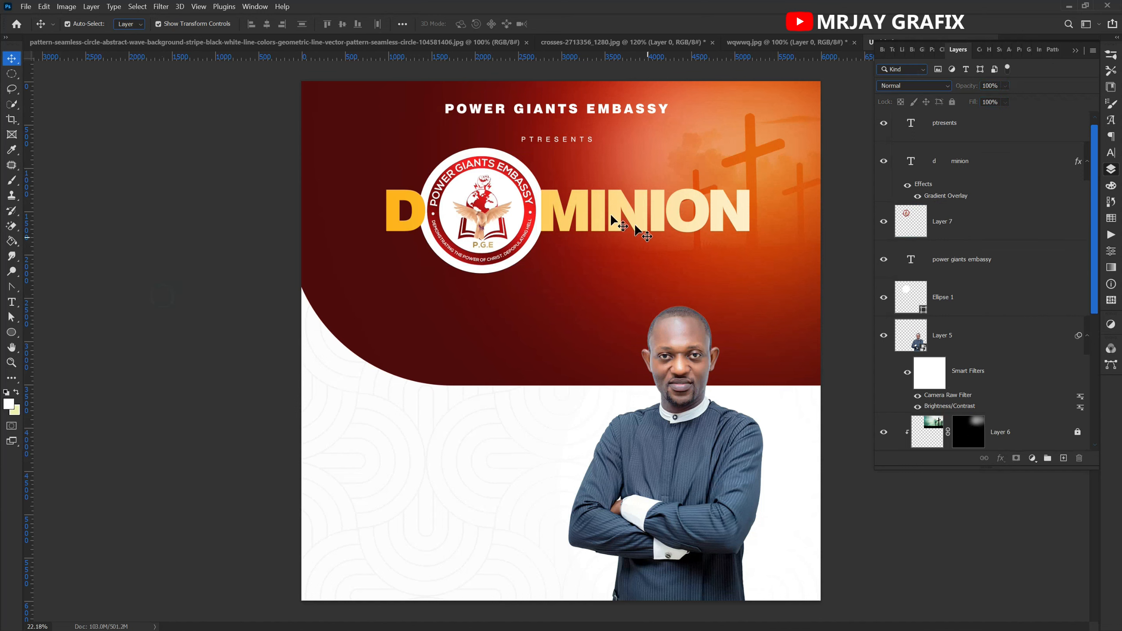
click(436, 253)
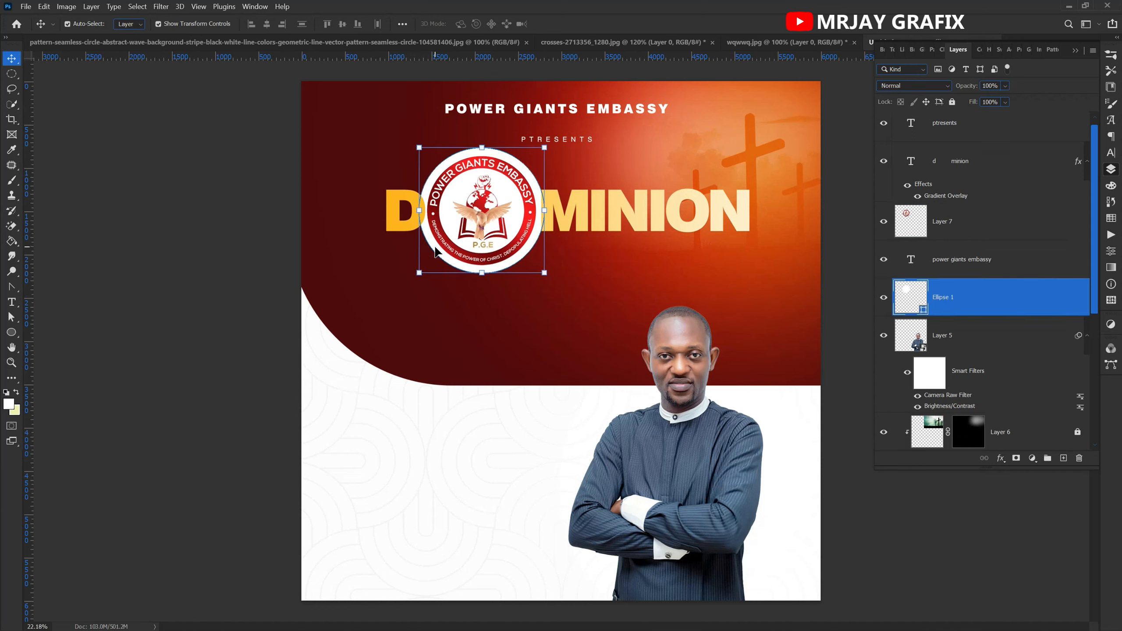
click(194, 290)
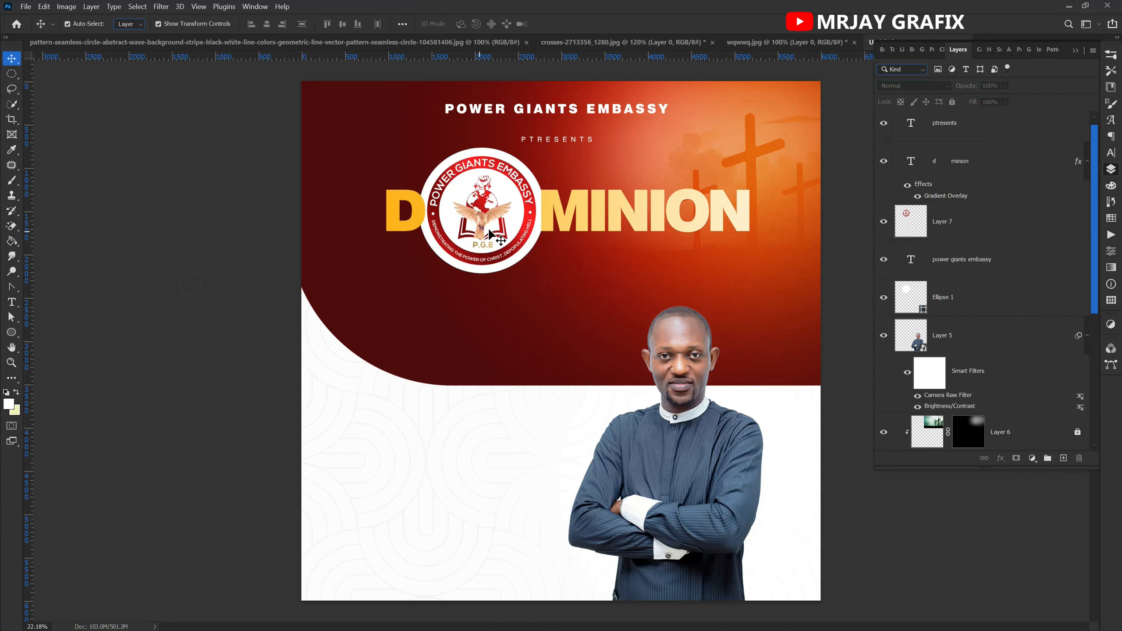
Turn the circle behind the logo, Ellipse 1, into a ring with no fill and a white stroke about 32 px wide.
scroll(444, 194, up, 1)
scroll(488, 197, up, 2)
click(585, 234)
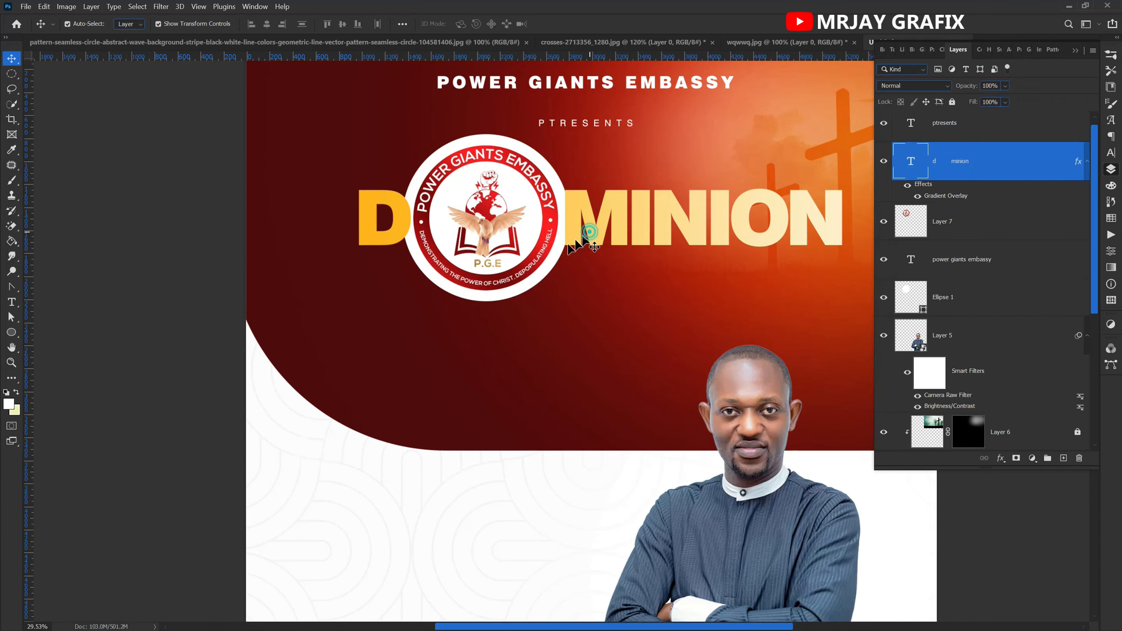
click(539, 279)
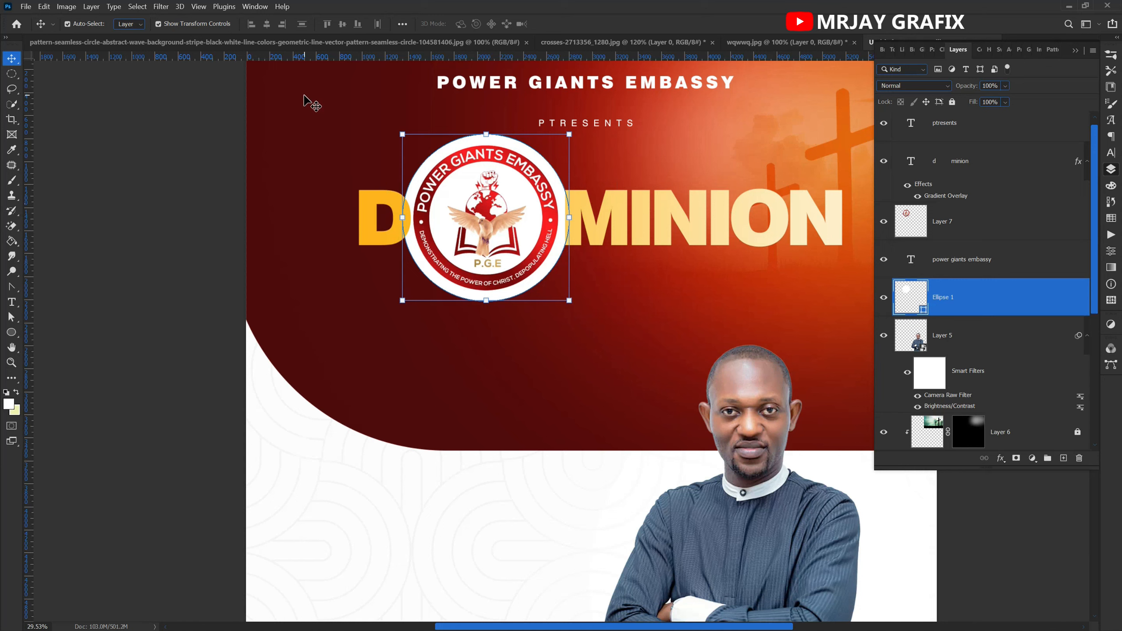
key(u)
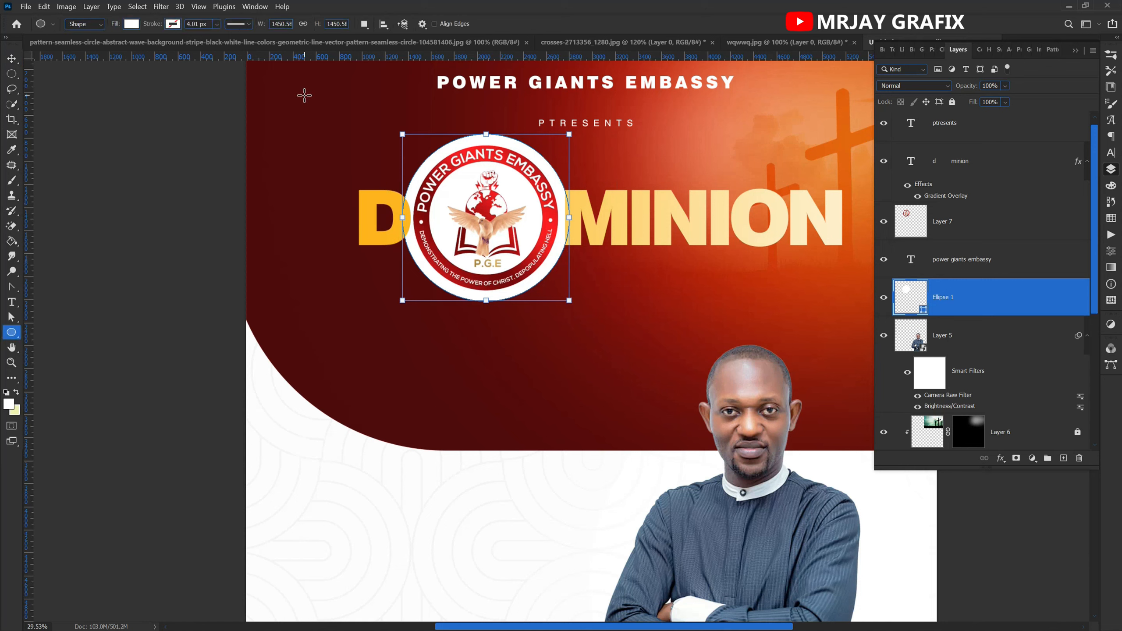
click(179, 24)
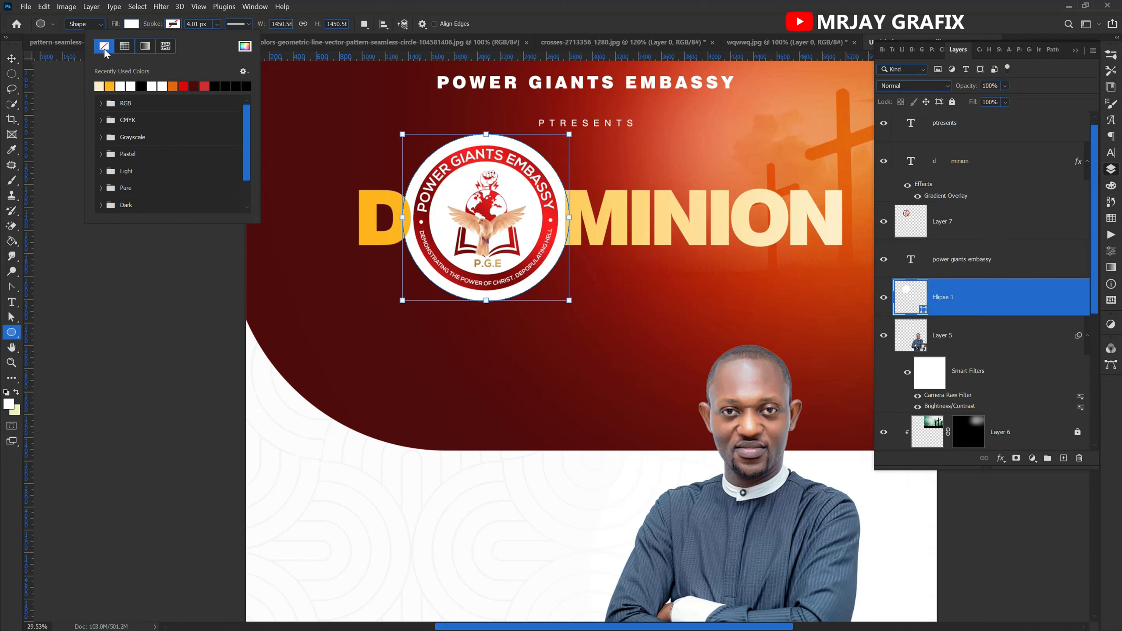
click(120, 86)
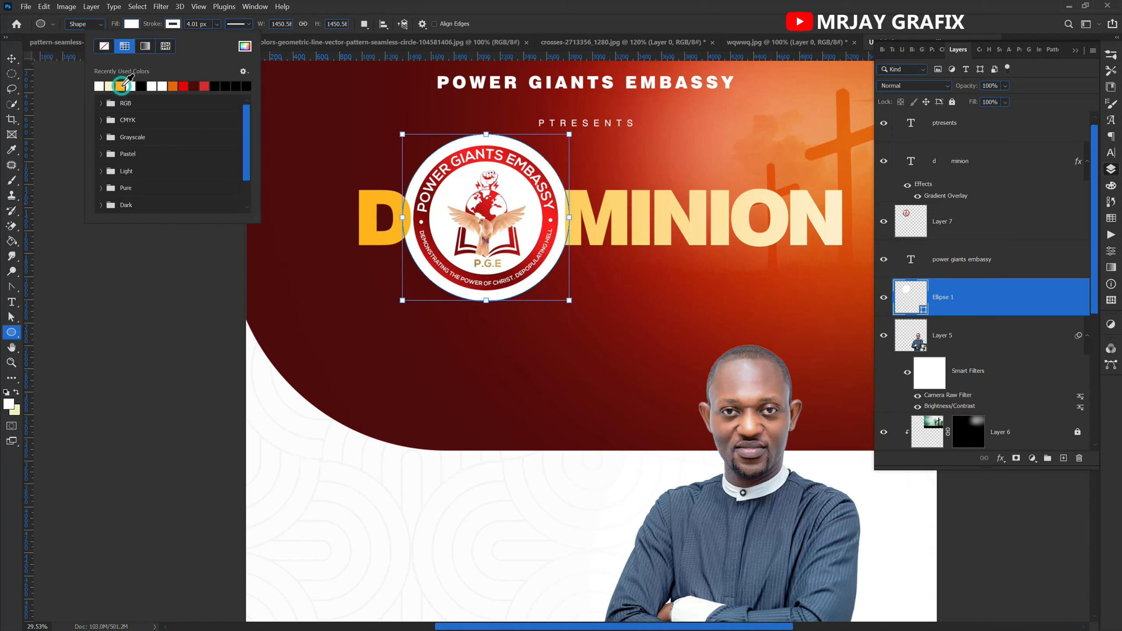
click(127, 24)
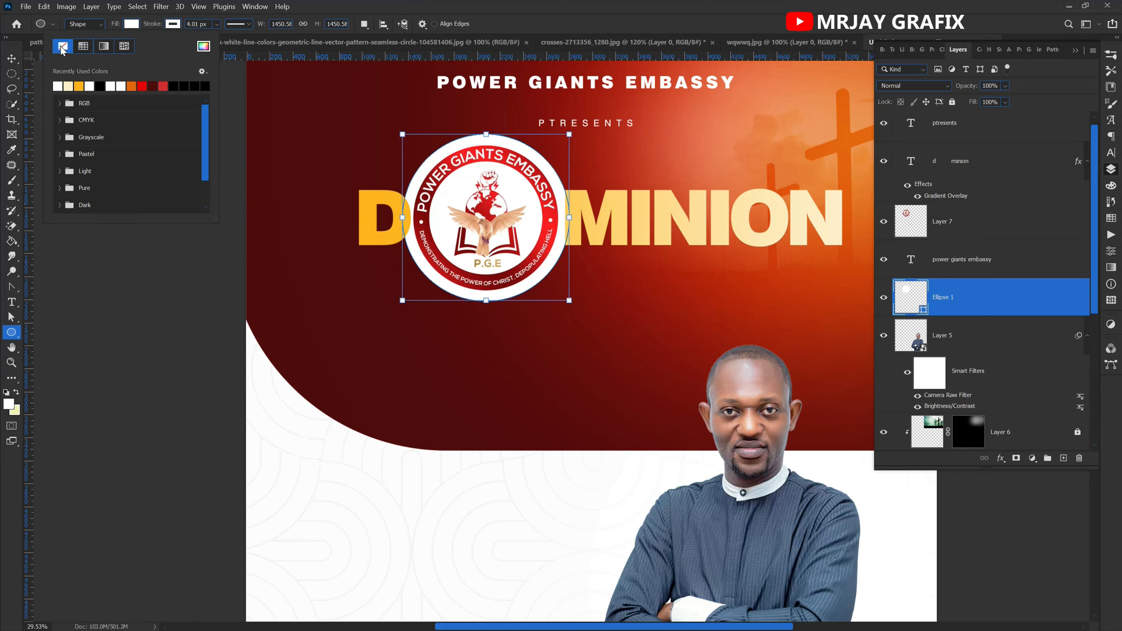
click(63, 46)
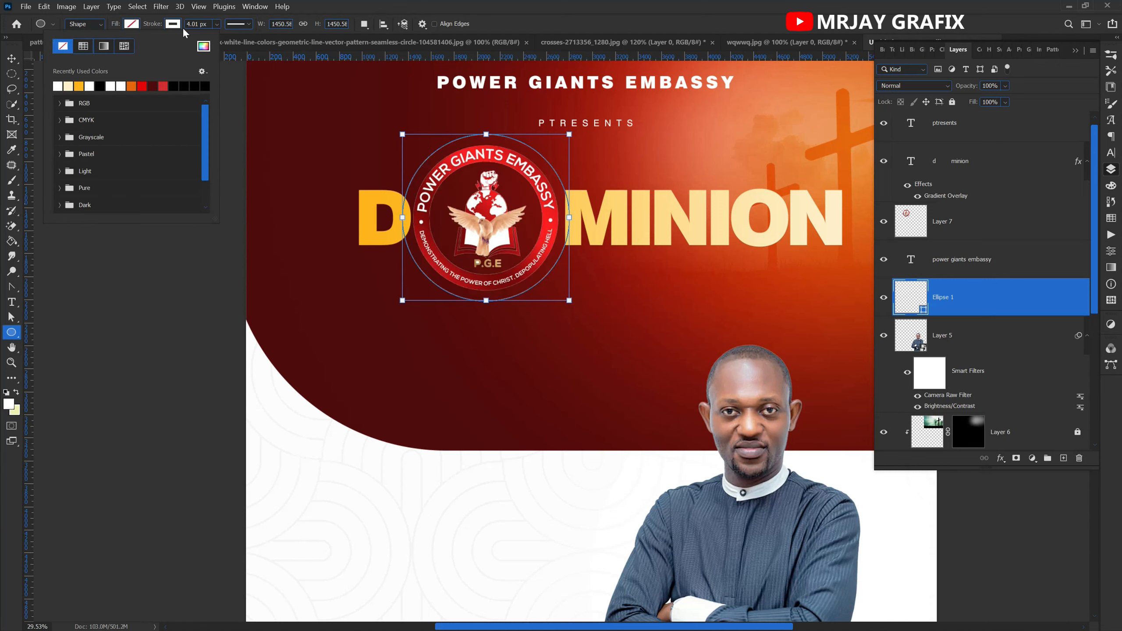
click(217, 24)
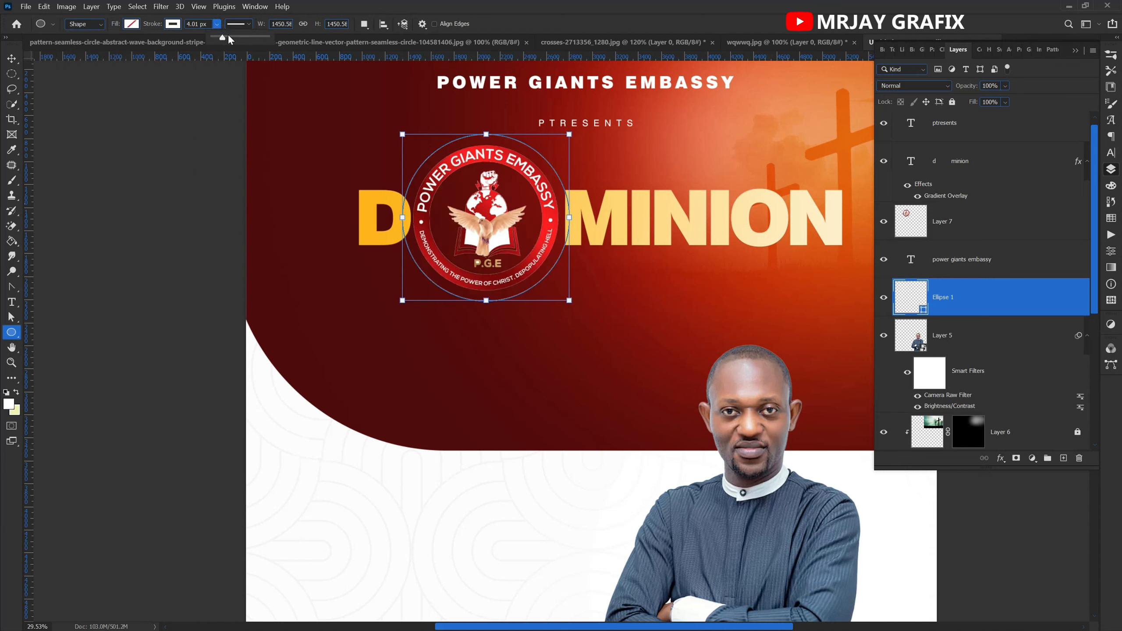
click(229, 36)
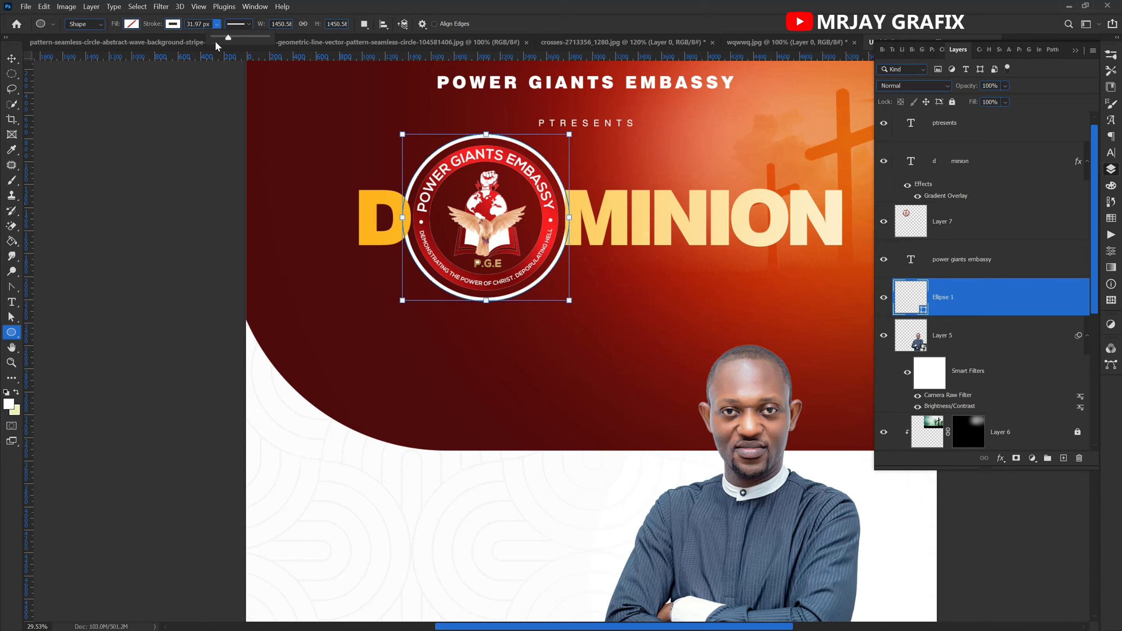
Scale the logo on Layer 7 down about its centre to roughly 92%.
click(8, 65)
click(8, 64)
click(425, 215)
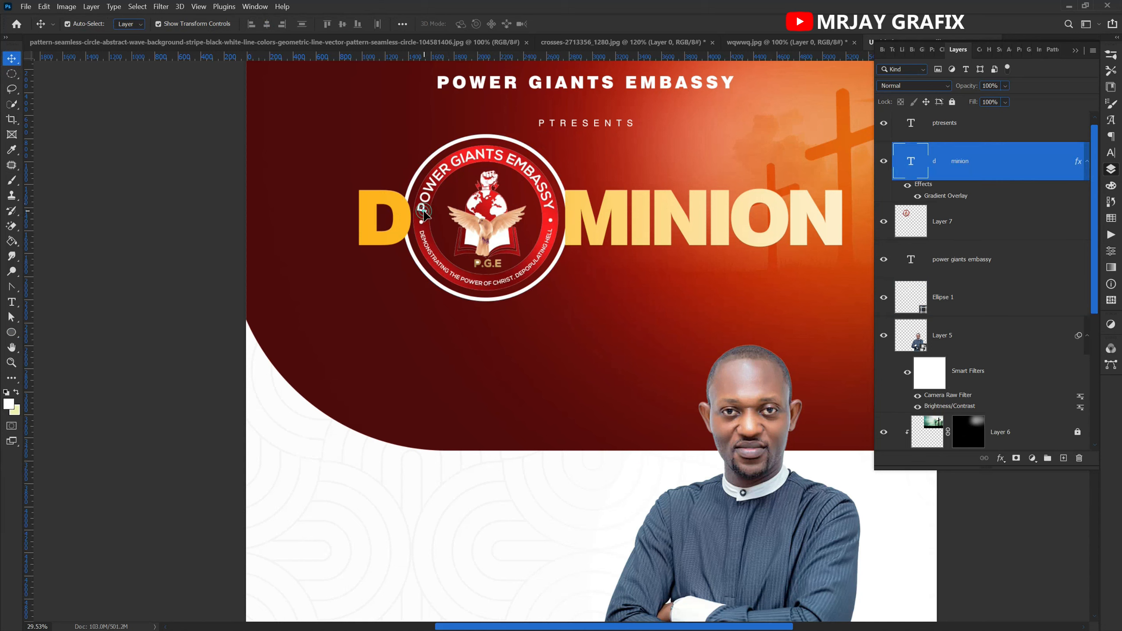
click(464, 164)
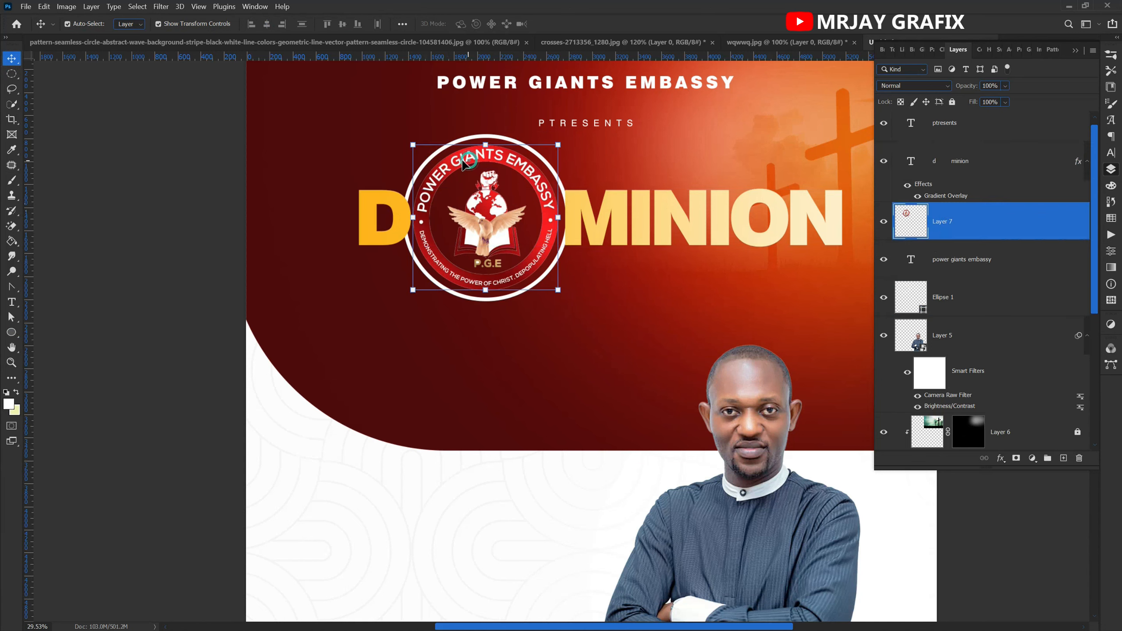
click(409, 144)
drag(408, 142, 418, 148)
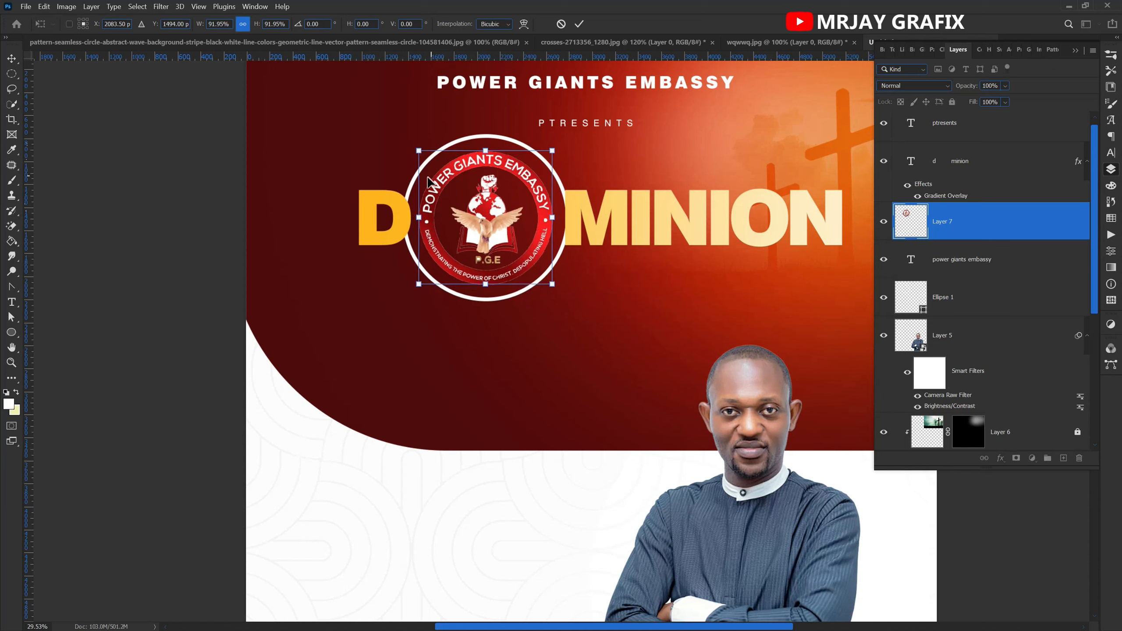
click(373, 293)
Scale the white ring around the logo down about its centre to 91.83%.
click(419, 264)
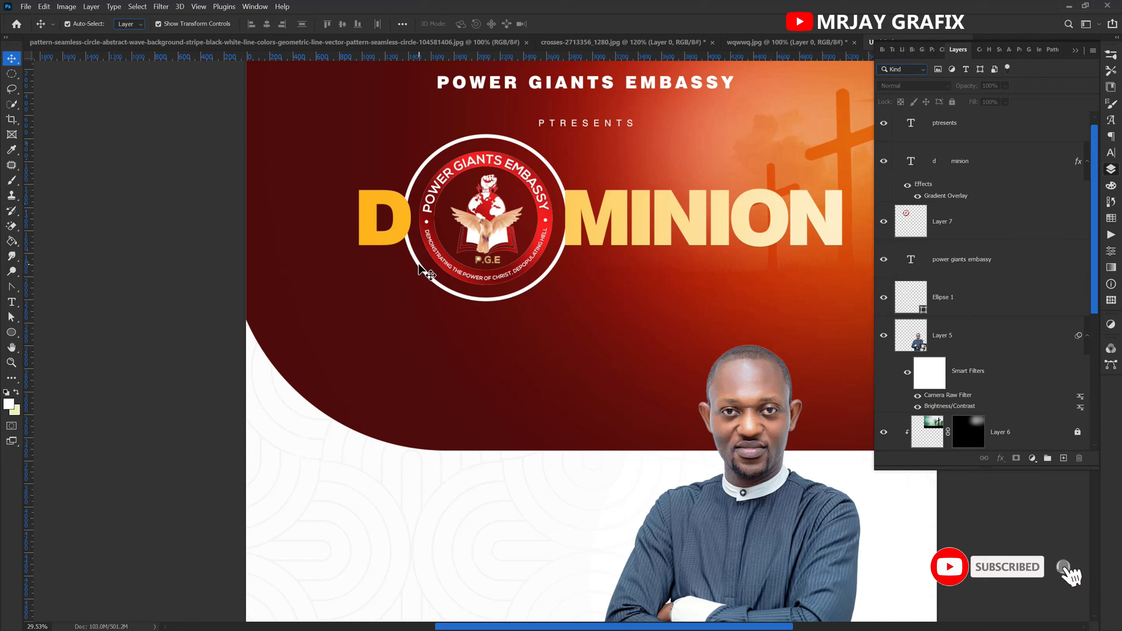
click(420, 265)
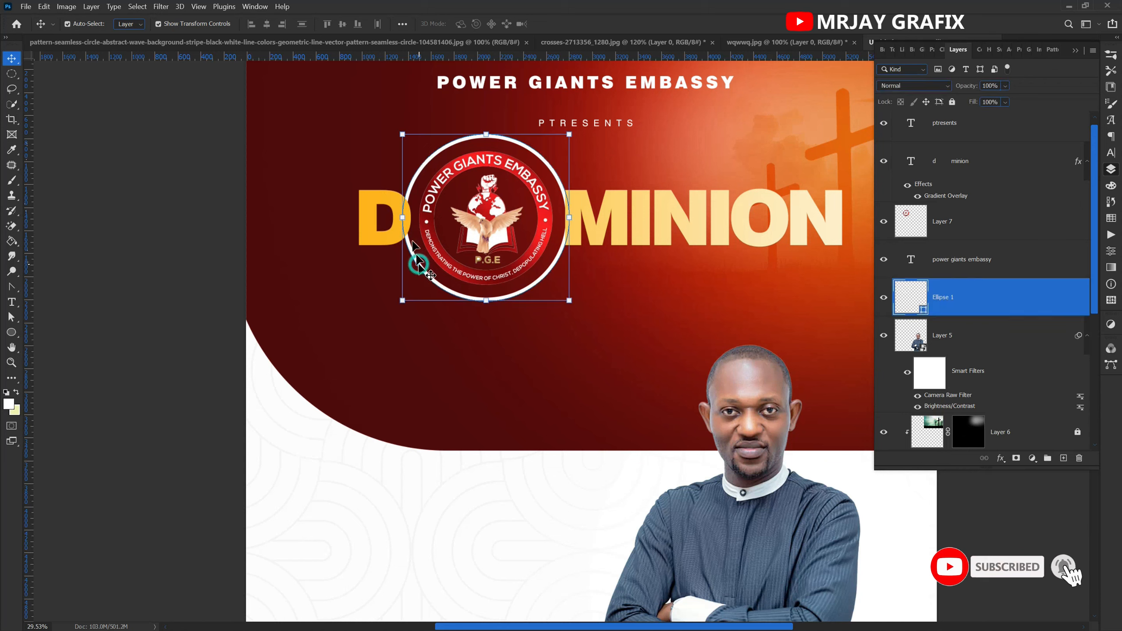
click(398, 129)
drag(398, 129, 406, 136)
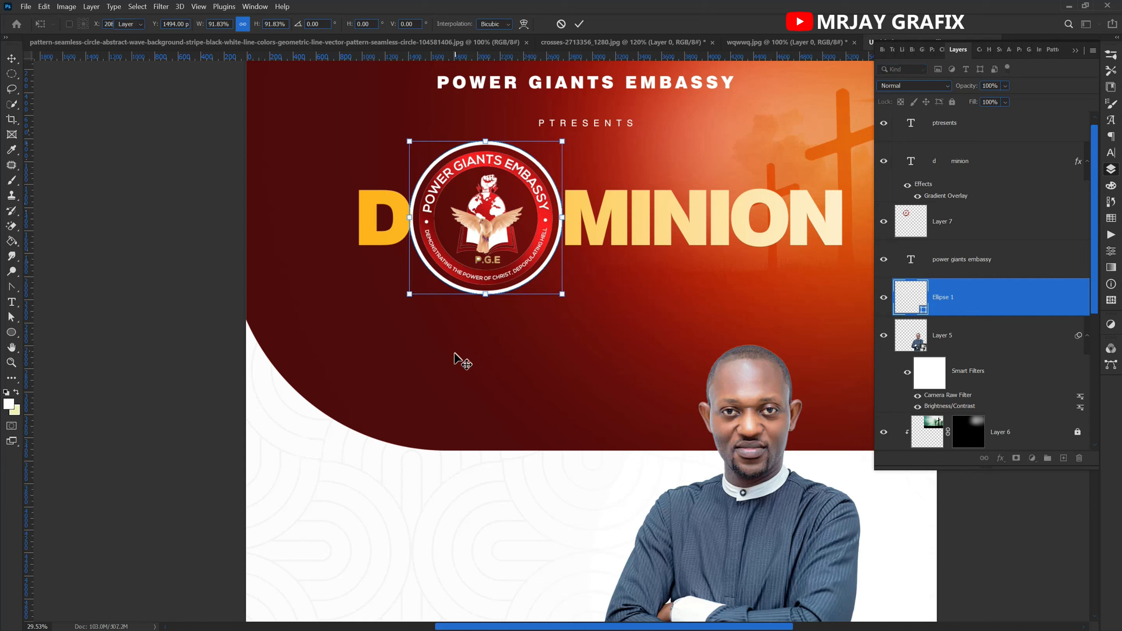
key(Return)
click(377, 377)
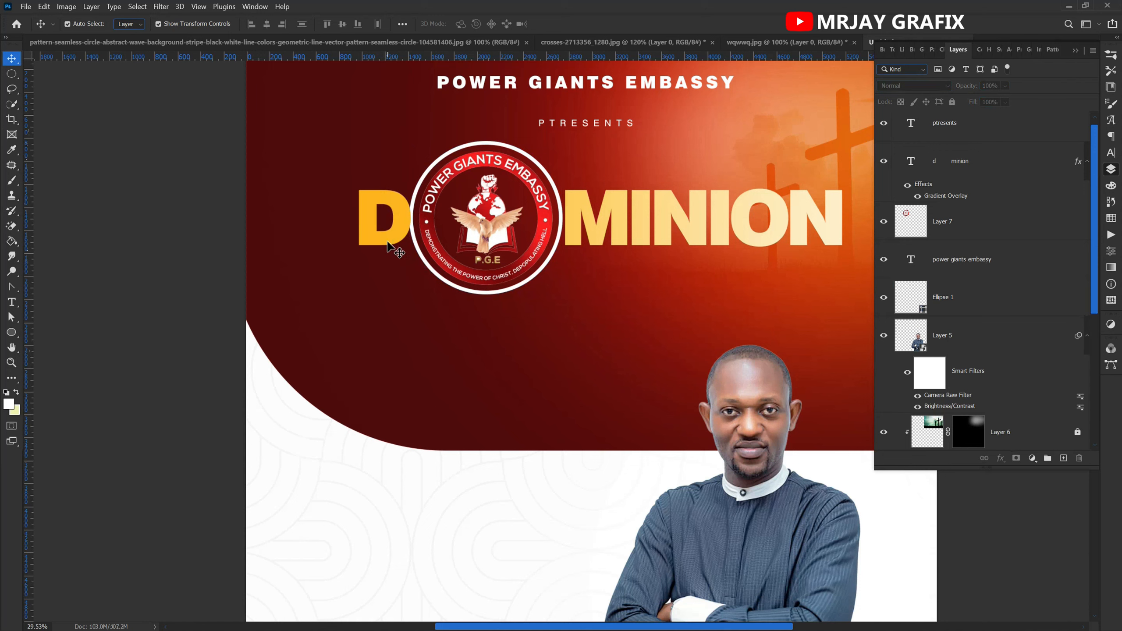
Nudge the DOMINION title slightly to the left to even its spacing around the ring.
click(388, 245)
key(shift+Left)
key(shift+Left)
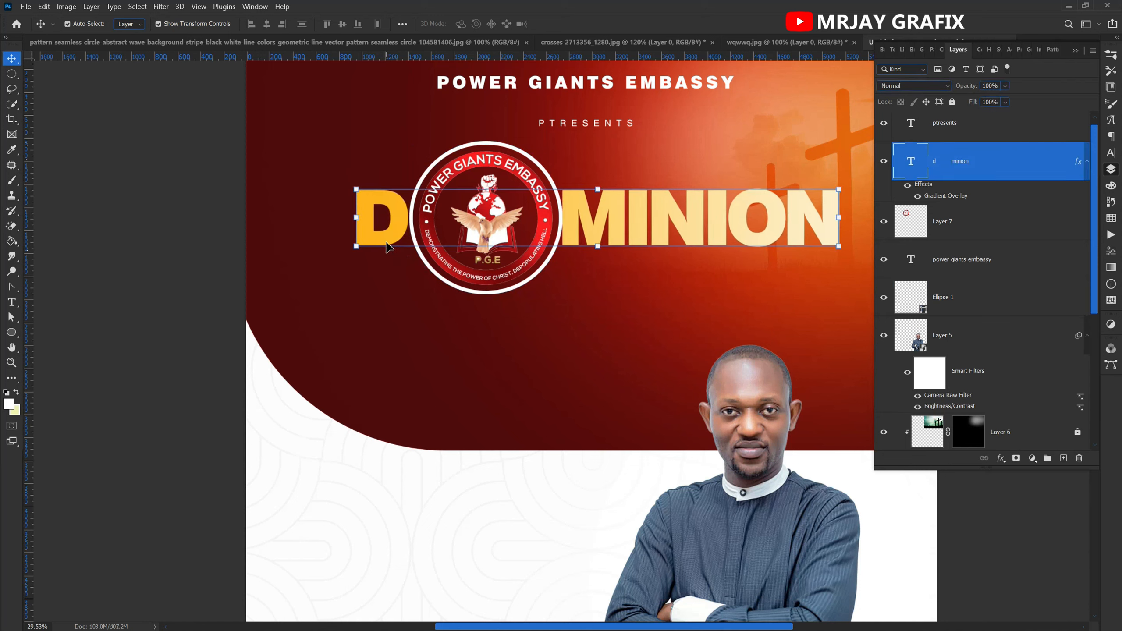
click(418, 337)
Enlarge the white ring slightly about its centre so it meets the letters D and M.
click(471, 293)
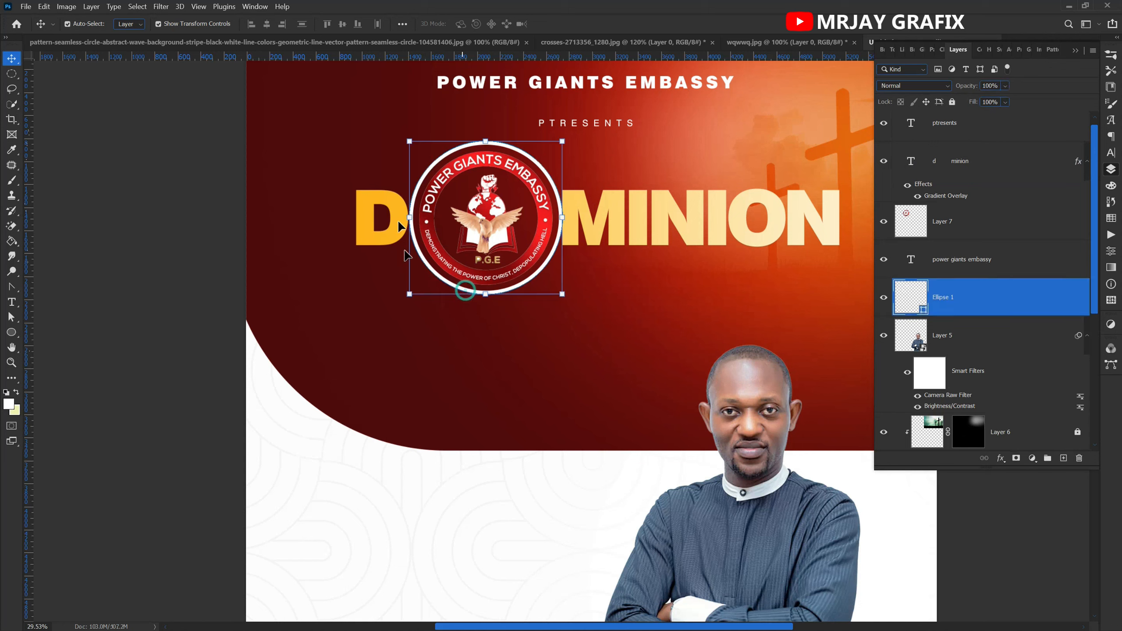
drag(409, 141, 397, 147)
key(Return)
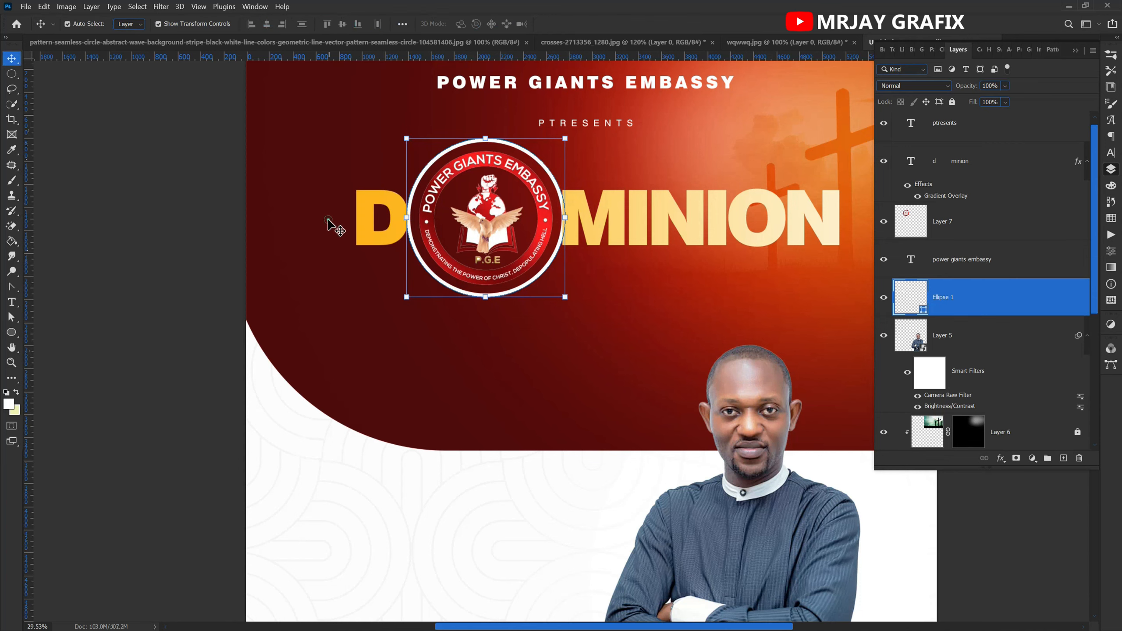
click(322, 213)
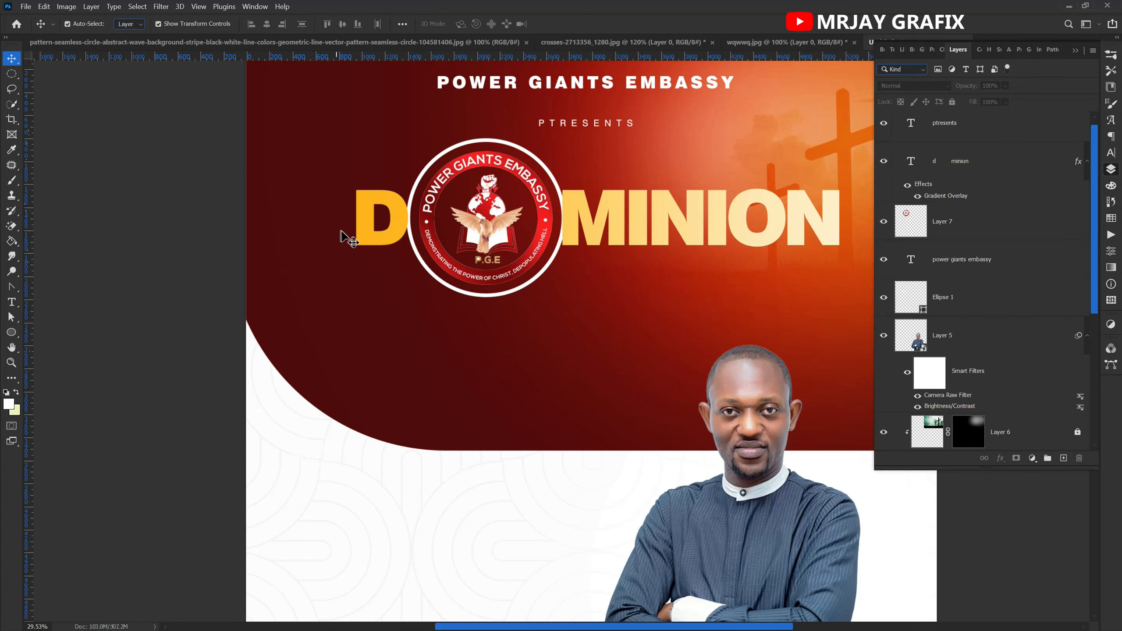
Duplicate the DOMINION title layer and hide the copy.
scroll(349, 239, down, 1)
click(393, 234)
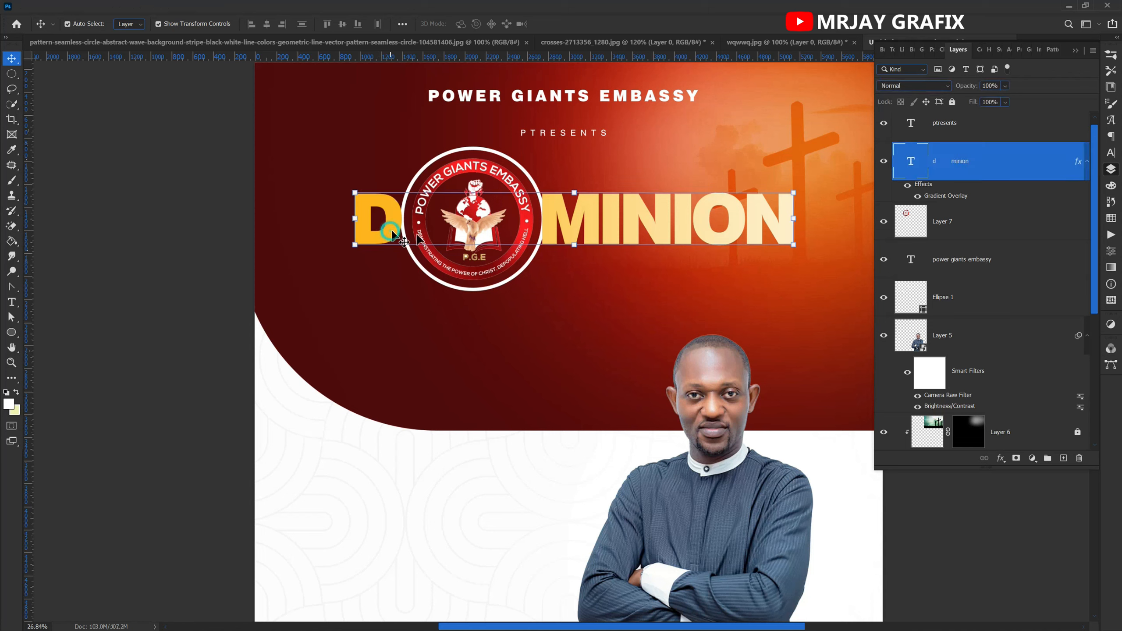
click(510, 281)
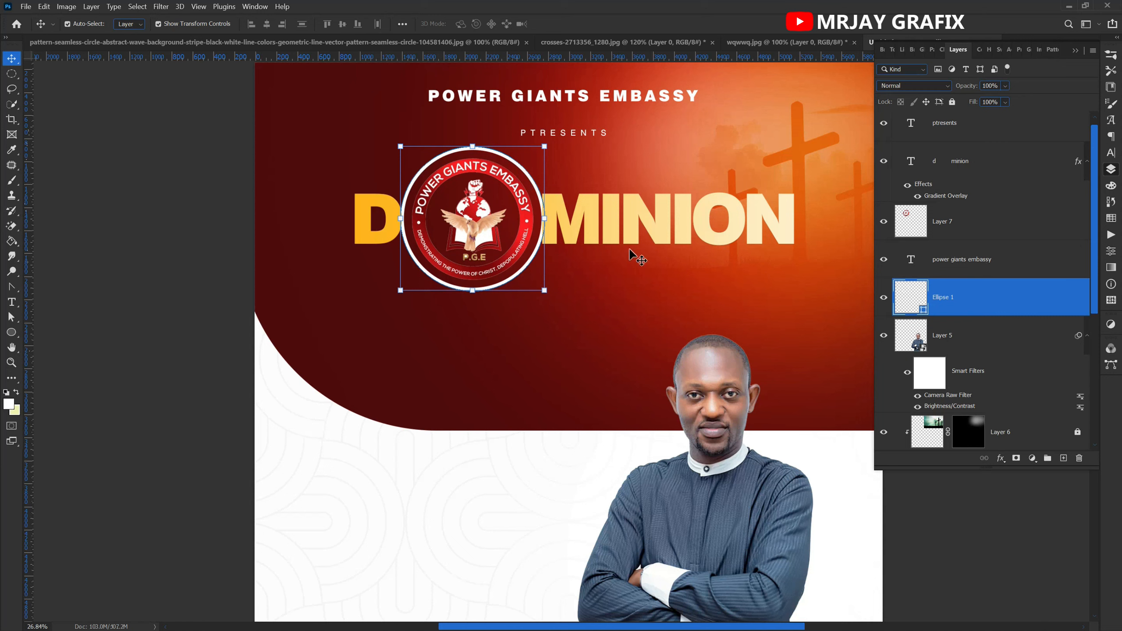
click(608, 229)
key(ctrl)
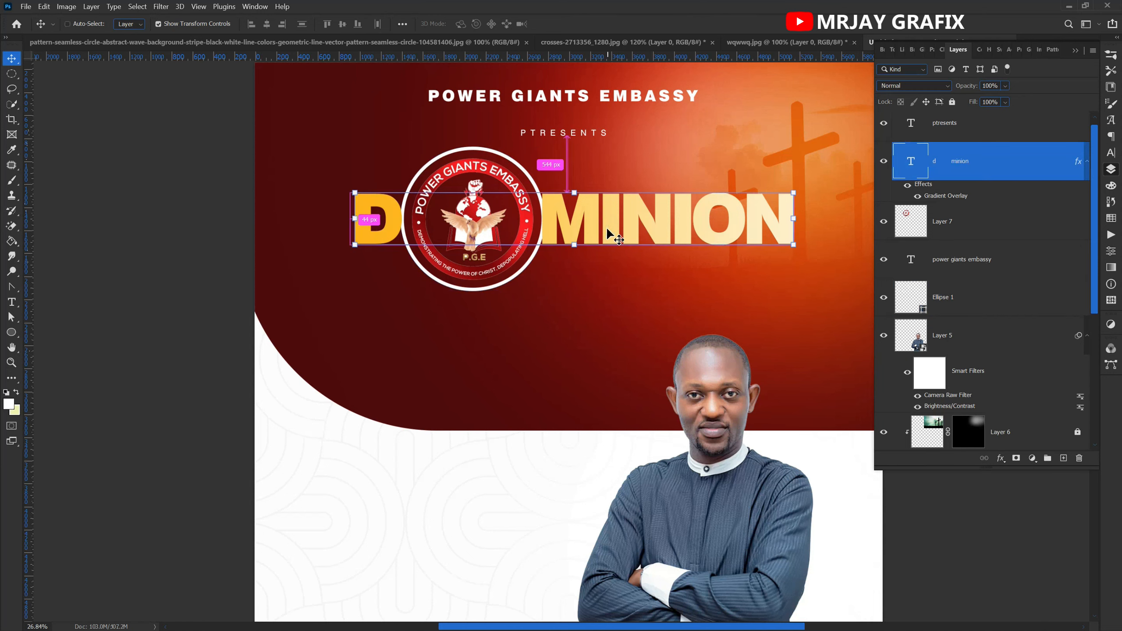
key(ctrl+j)
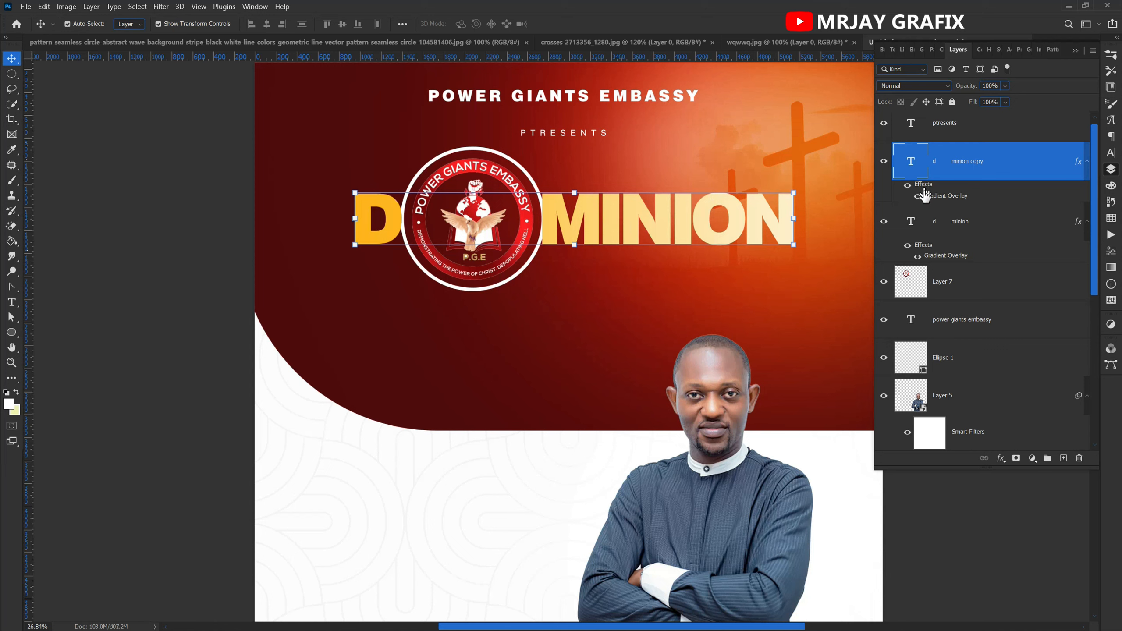
click(883, 162)
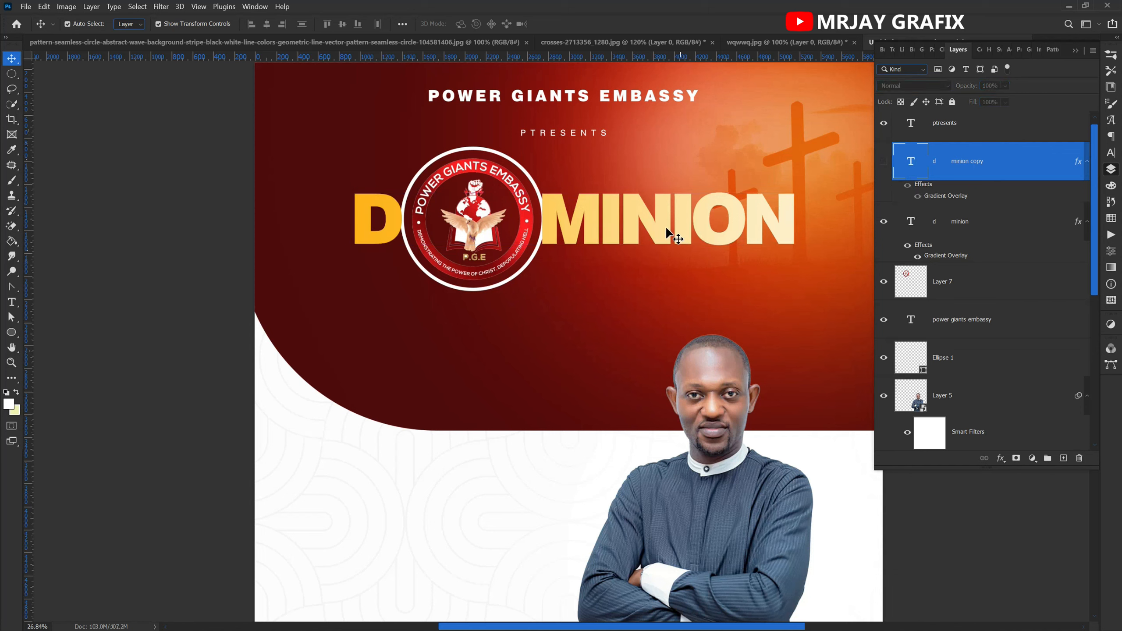
Delete the gradient overlay effect from the original DOMINION title so its letters are plain white.
click(664, 227)
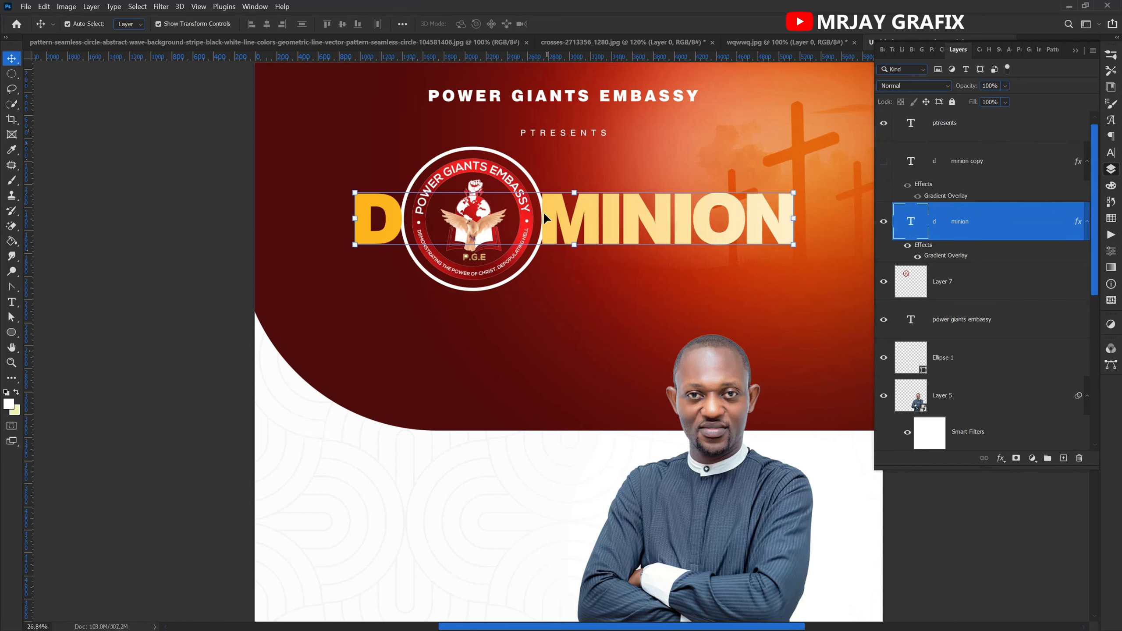
drag(929, 251, 1078, 459)
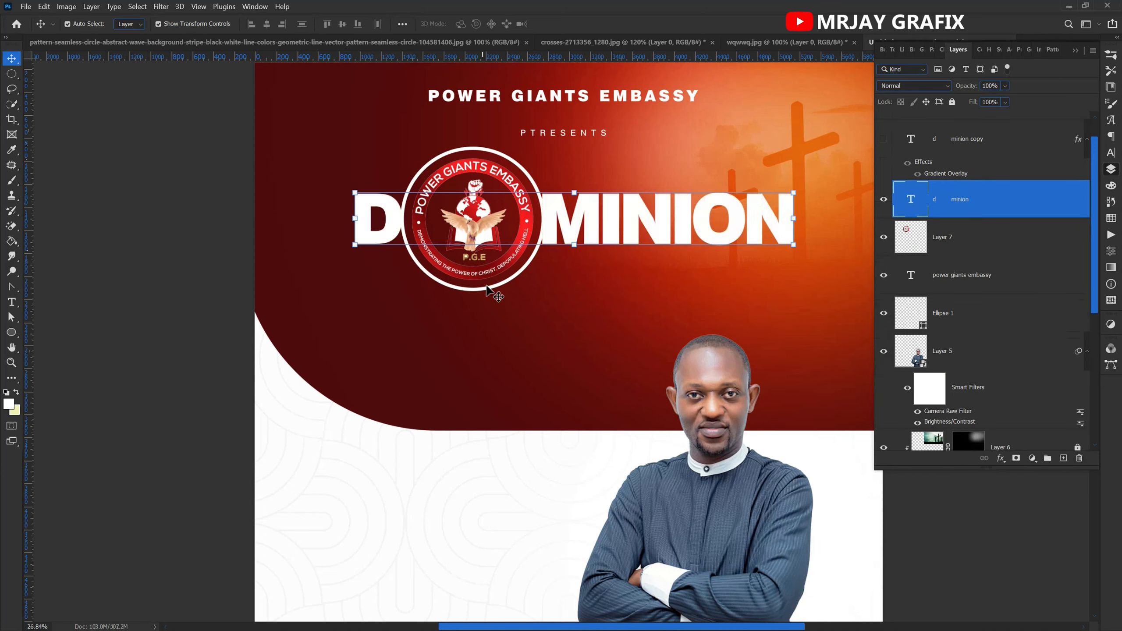
click(310, 232)
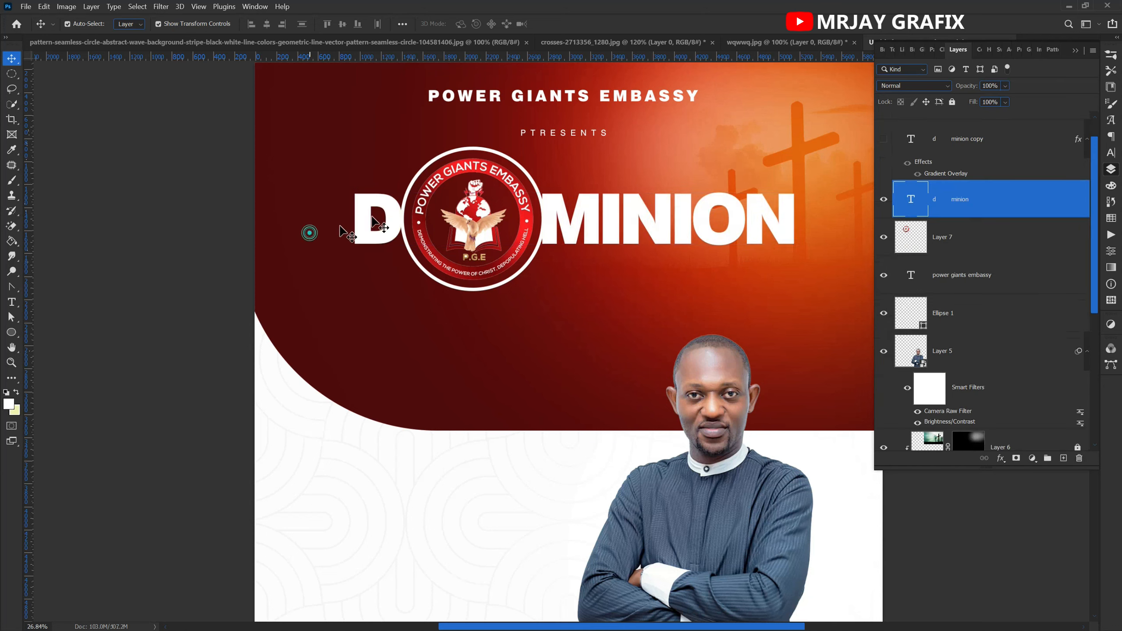
Enlarge the white ring about its centre in two small transforms, first to 101.08% and again to 100.53%.
click(407, 200)
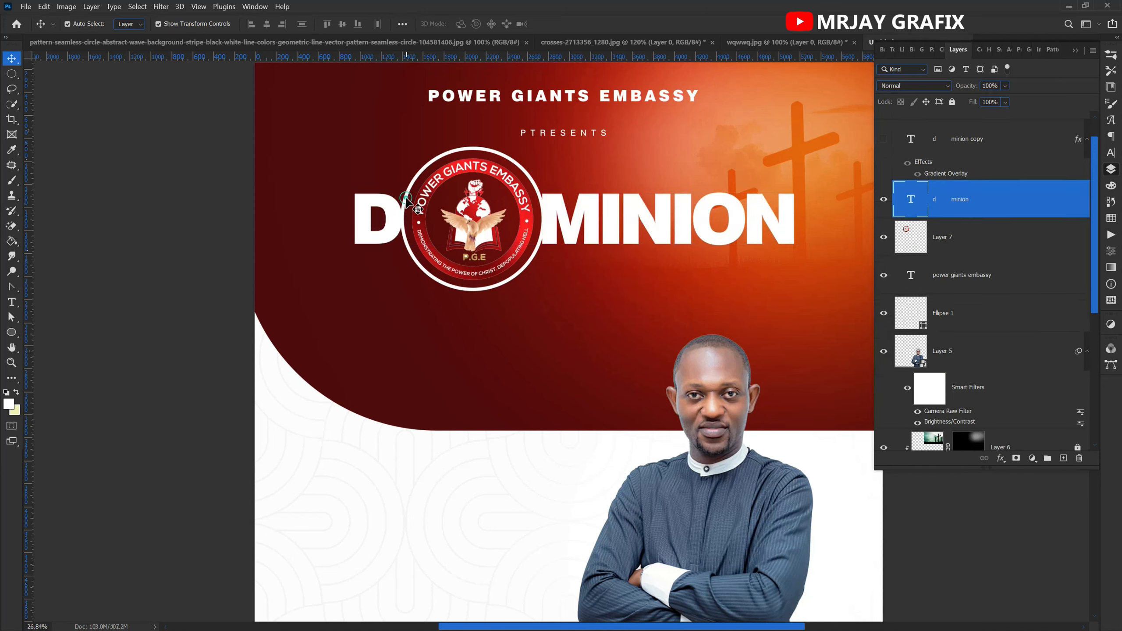
click(444, 156)
click(399, 144)
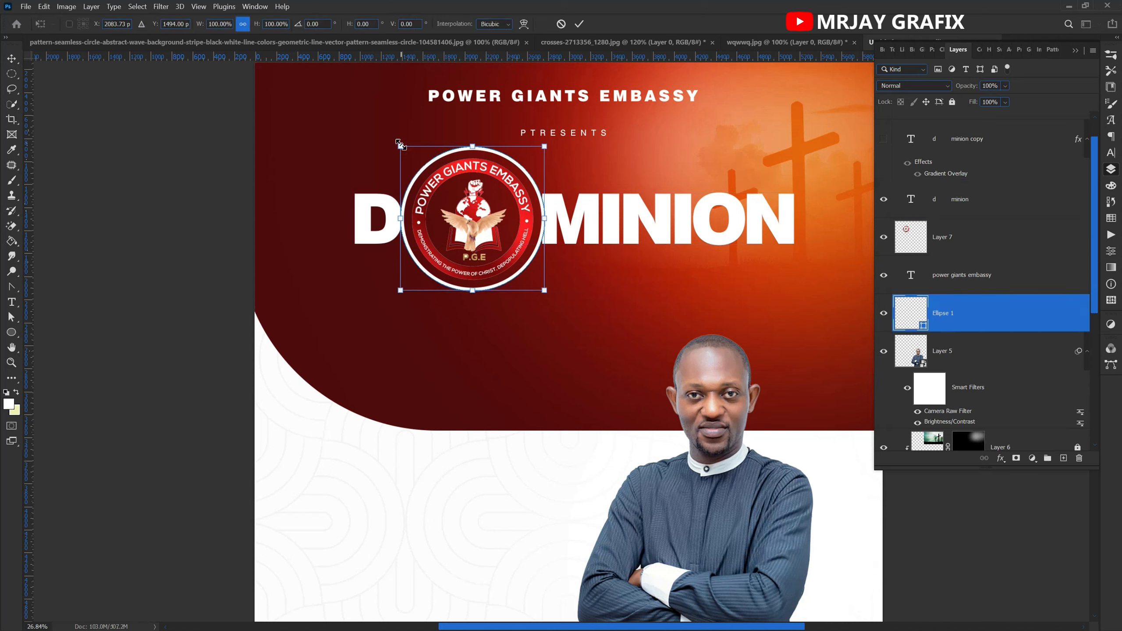
drag(400, 143, 398, 144)
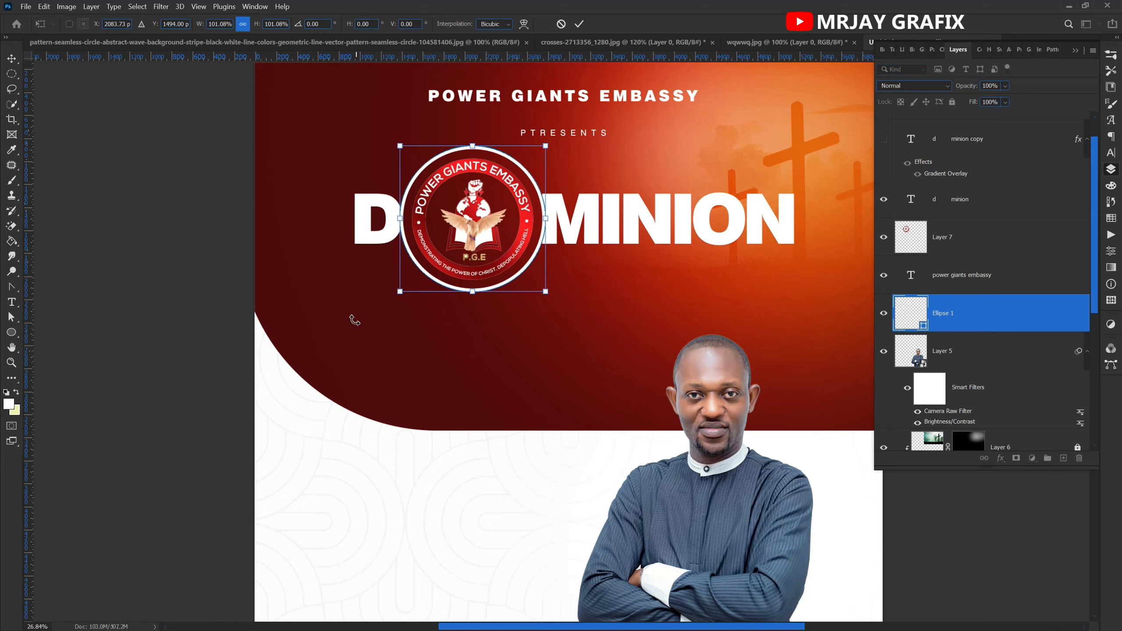
click(213, 326)
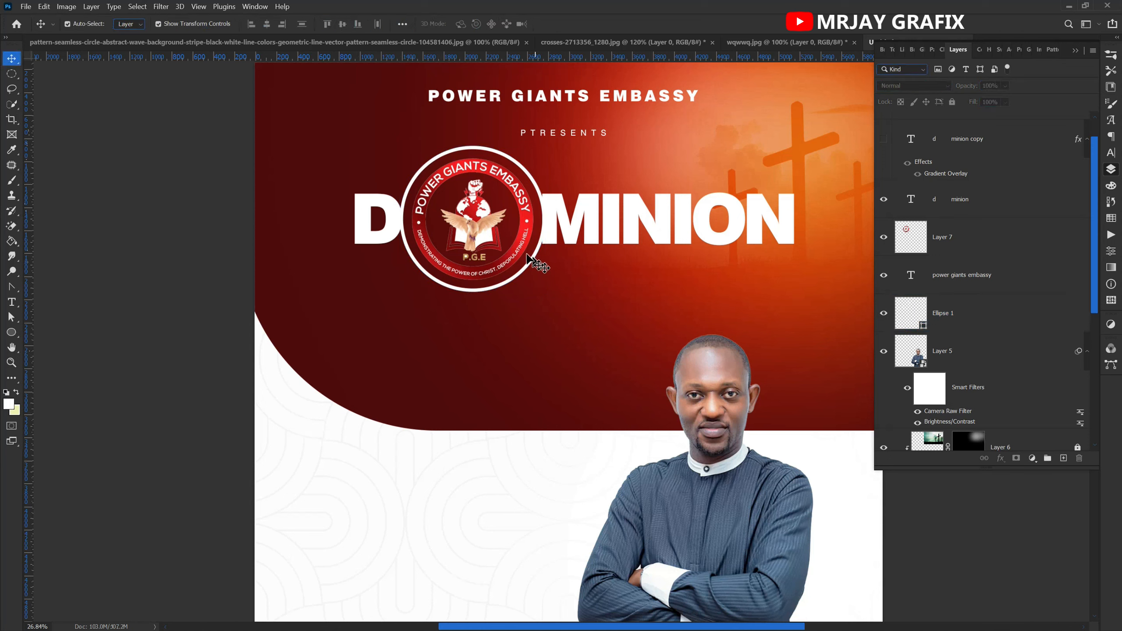
click(536, 264)
click(547, 292)
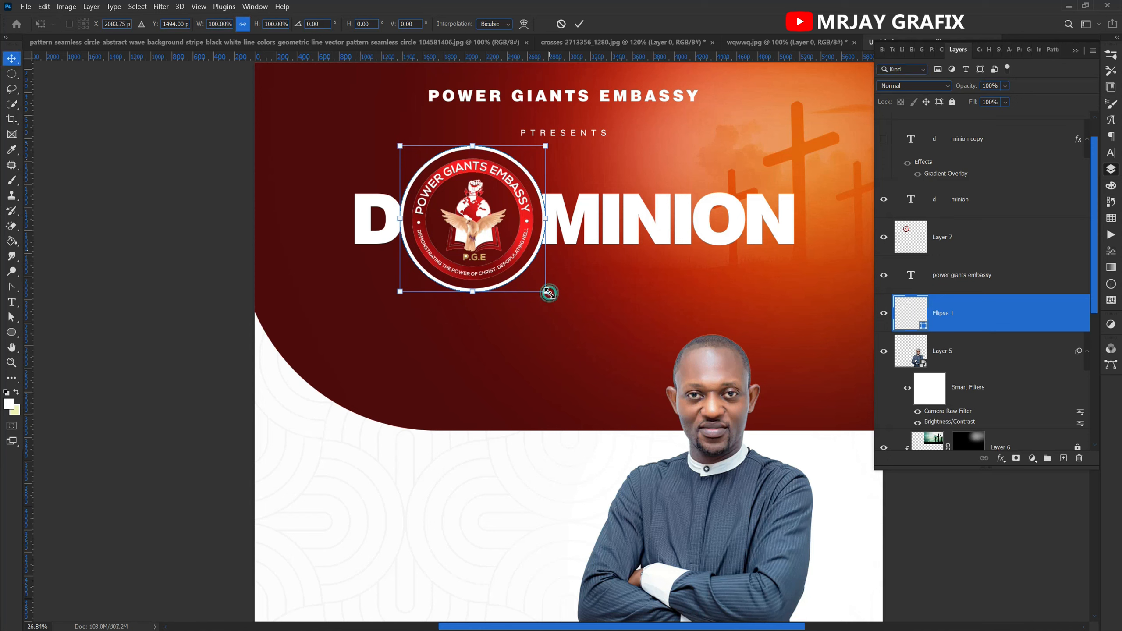
drag(548, 293, 542, 299)
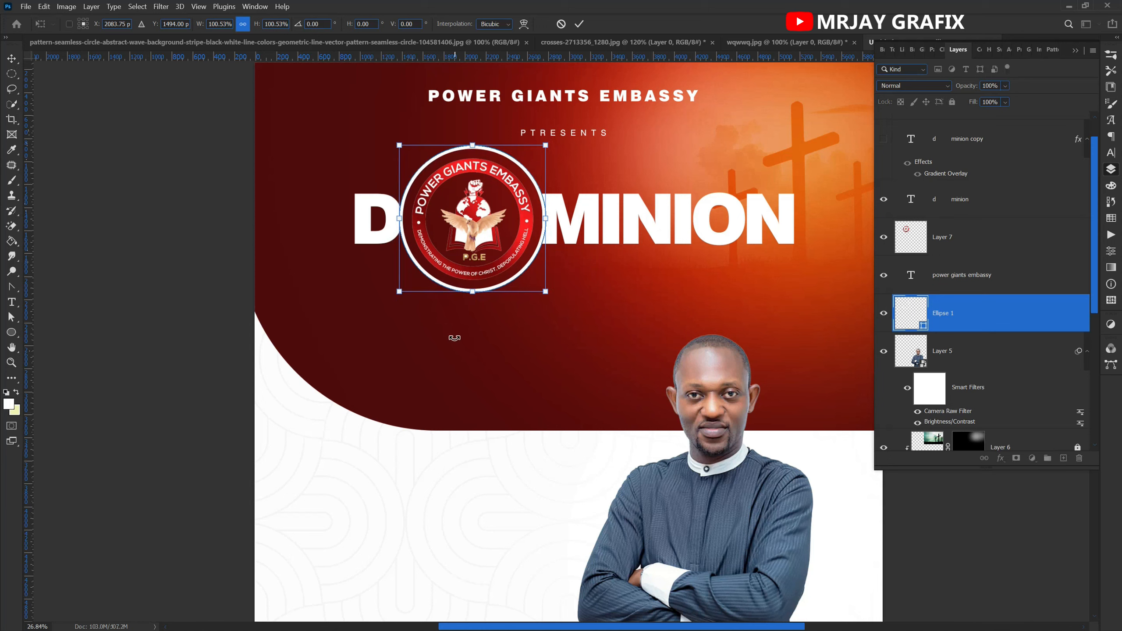
click(195, 301)
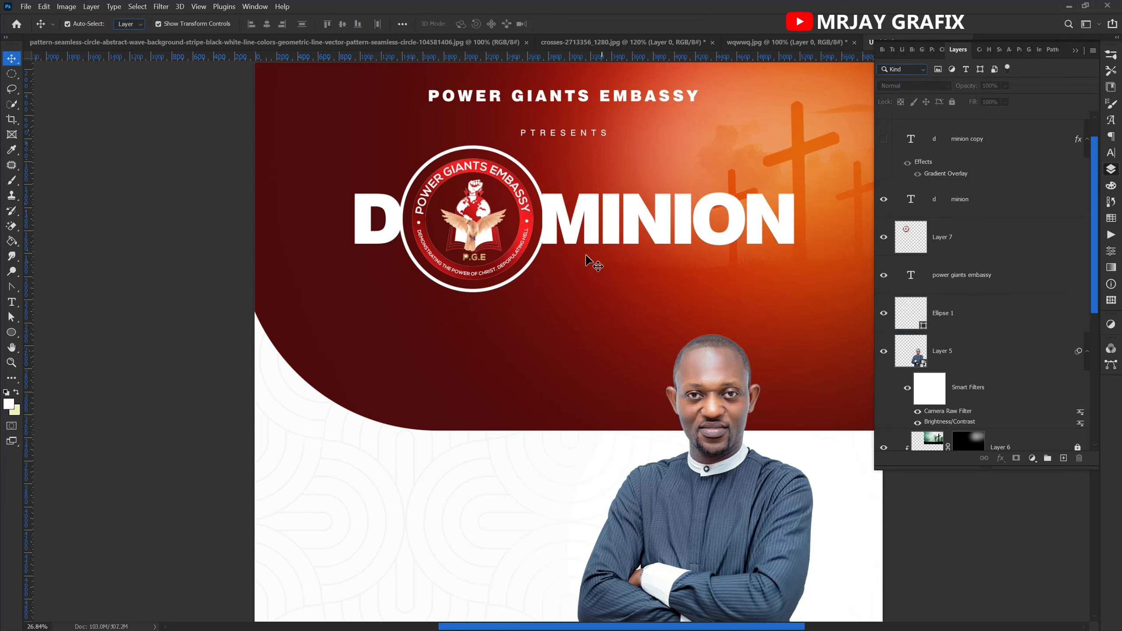
Show the hidden DOMINION title copy, copy its gradient overlay layer style, and hide the copy again.
scroll(536, 176, up, 2)
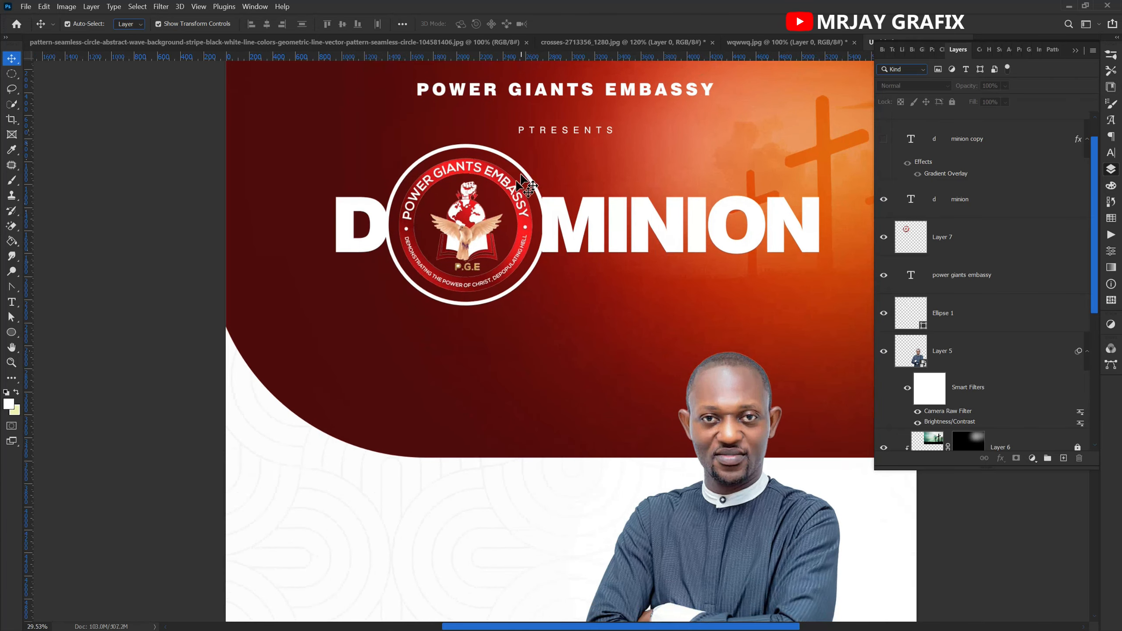
scroll(515, 191, down, 3)
scroll(514, 190, down, 1)
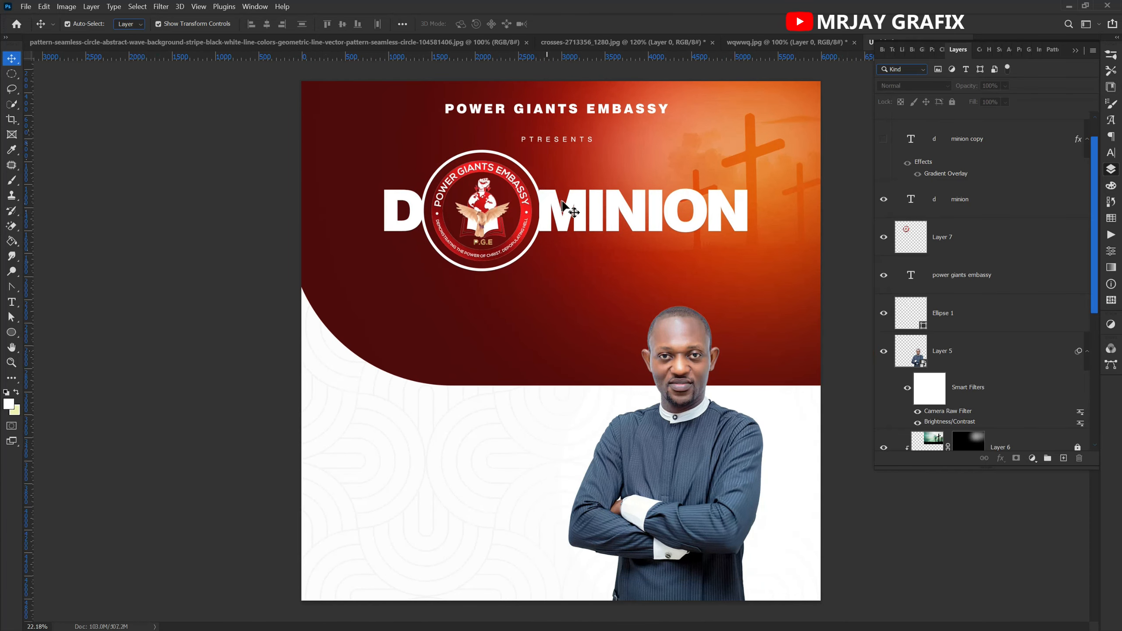
click(959, 201)
click(942, 150)
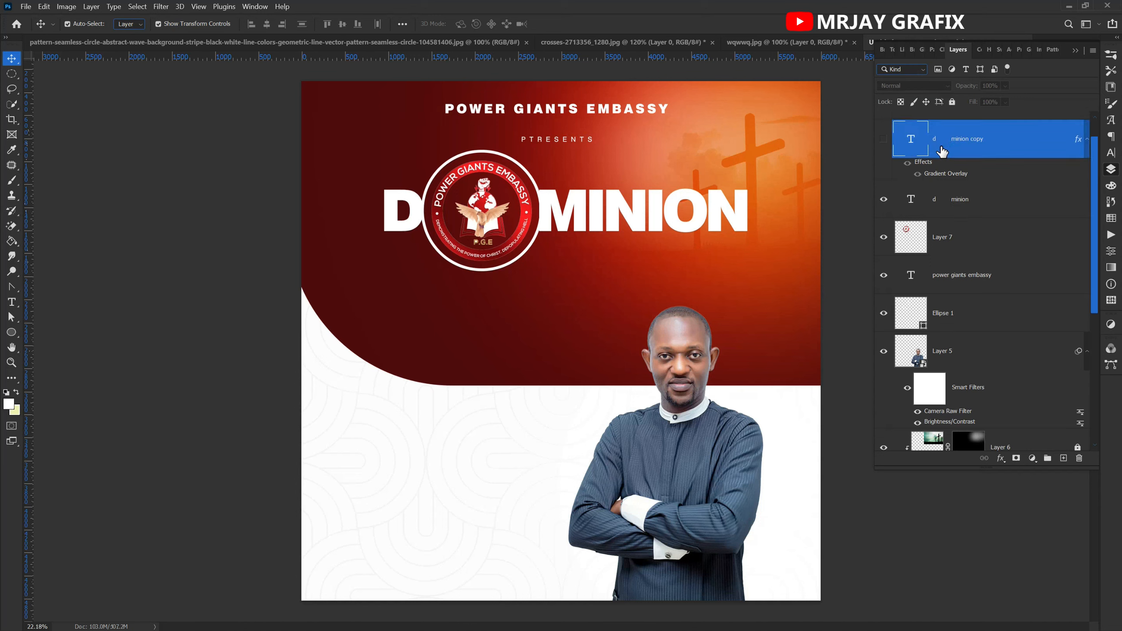
click(883, 140)
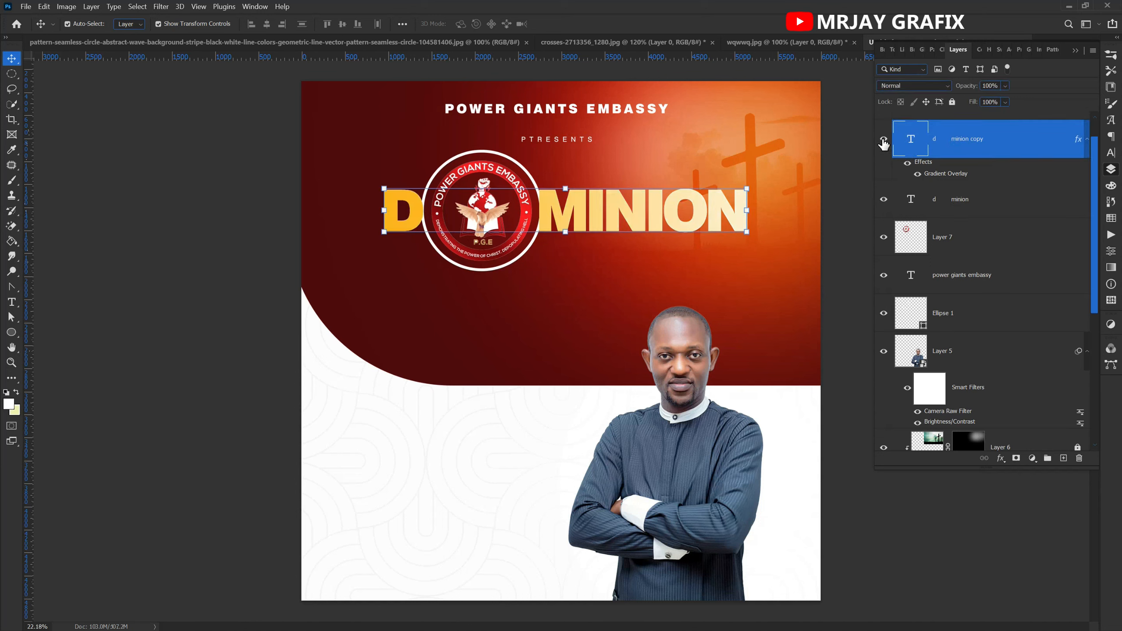
right_click(939, 177)
click(971, 321)
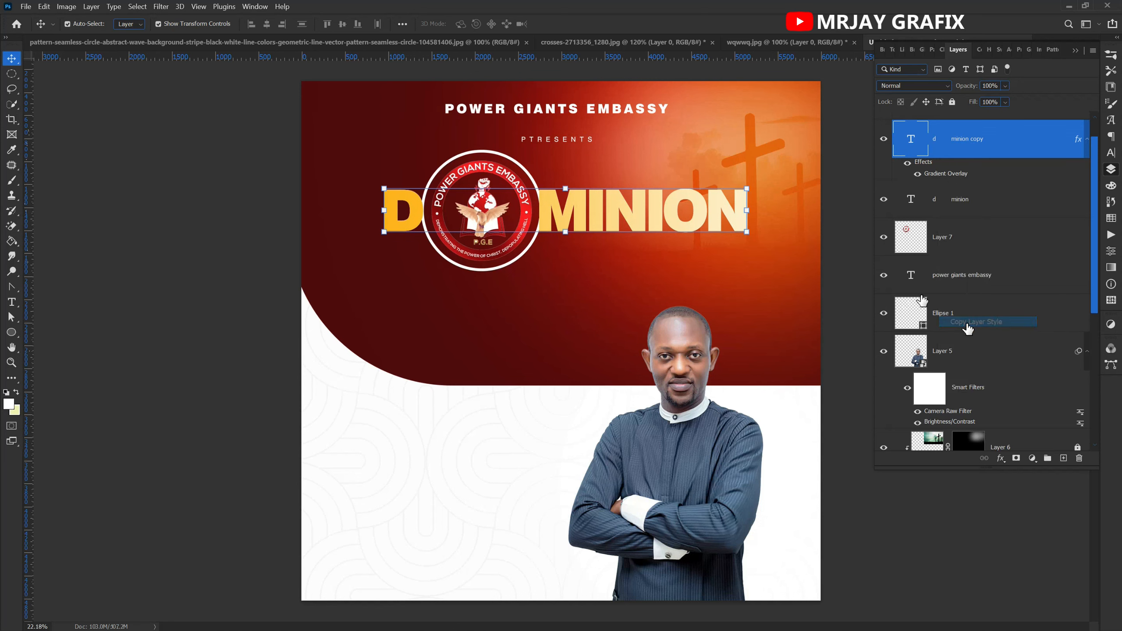
click(883, 140)
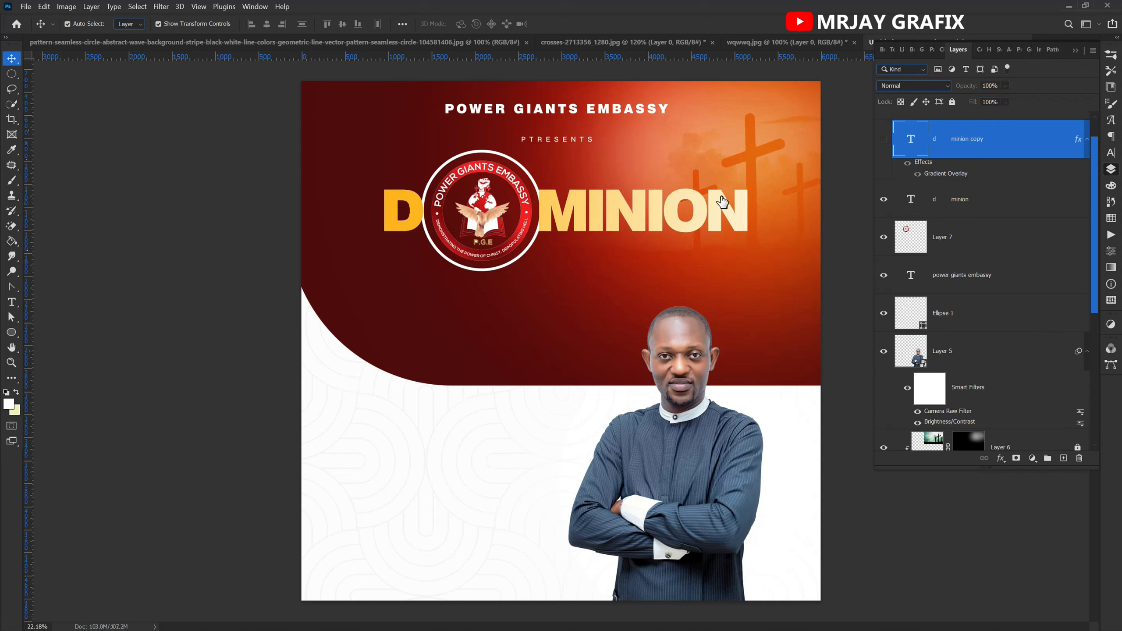
Merge the white DOMINION title layer and the white ring shape around the logo into a single layer.
click(615, 223)
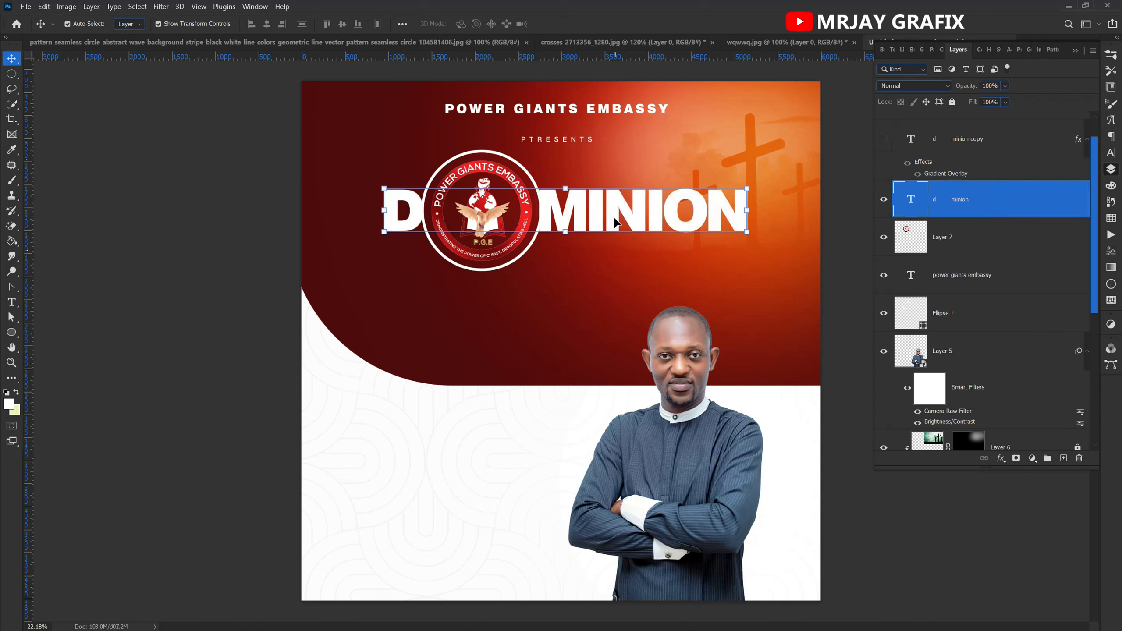
click(480, 152)
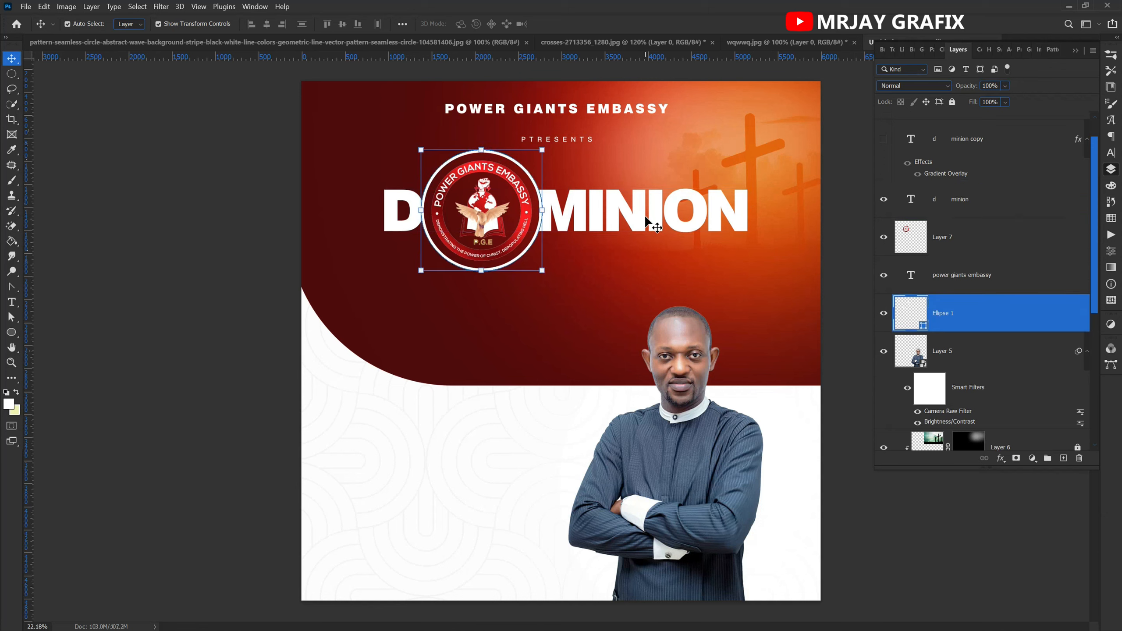
shift+click(644, 214)
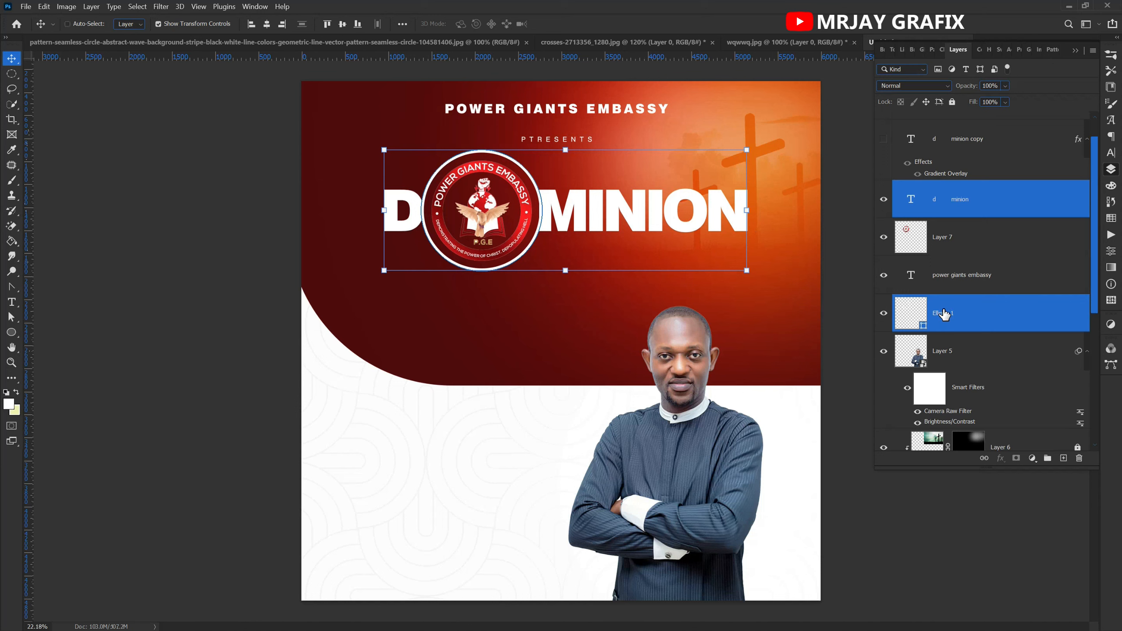
key(ctrl+e)
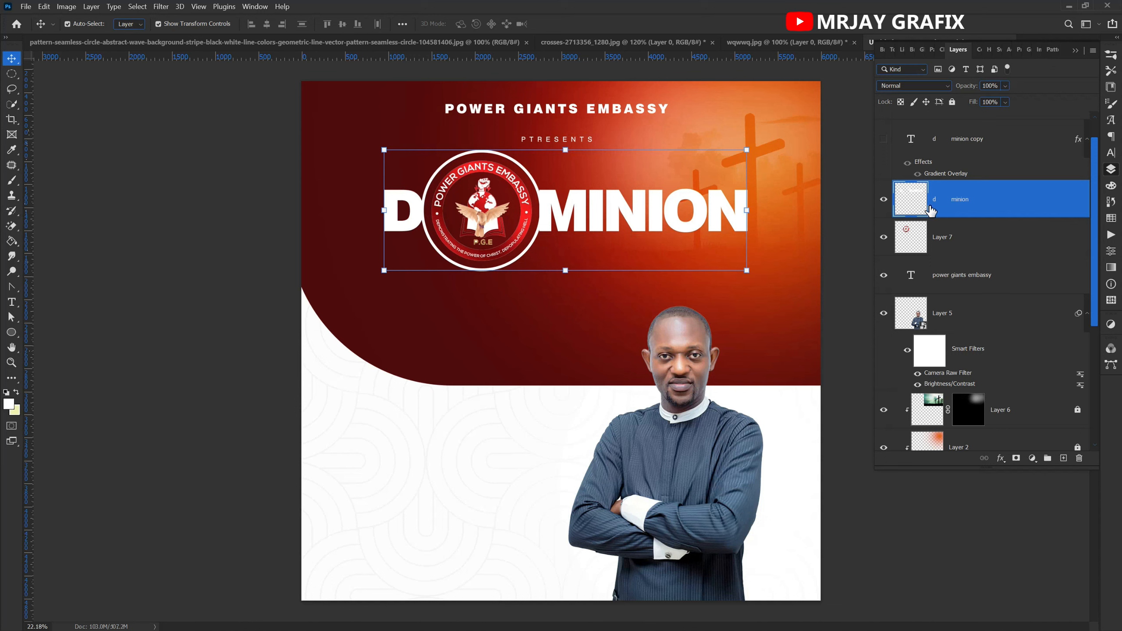
Paste the copied gold gradient layer style onto the merged title and ring layer.
right_click(1015, 208)
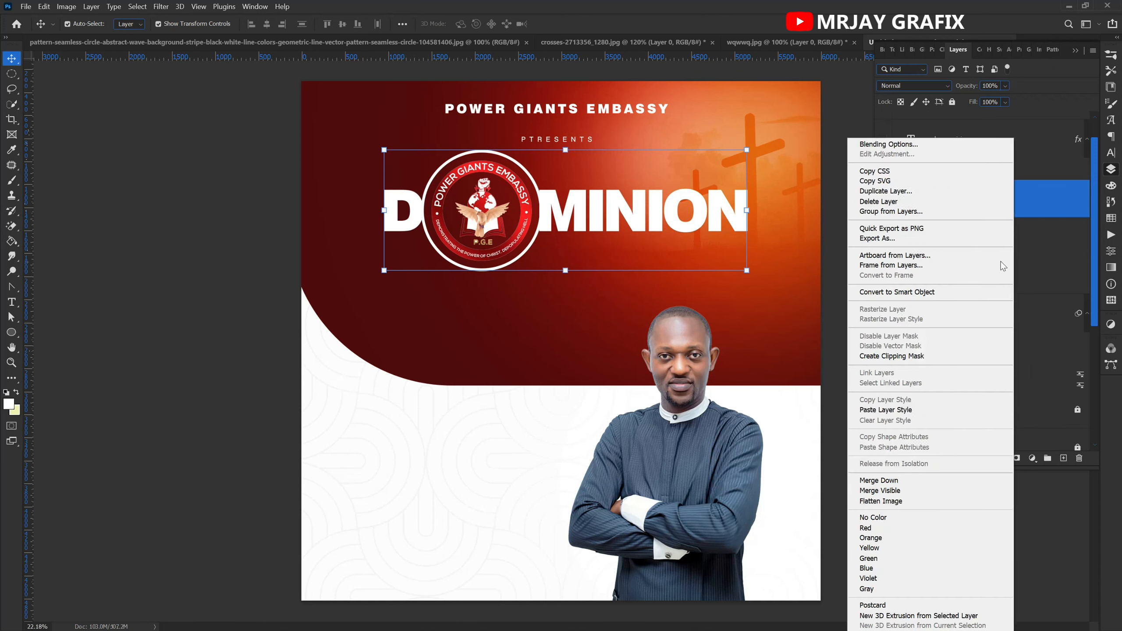
click(875, 411)
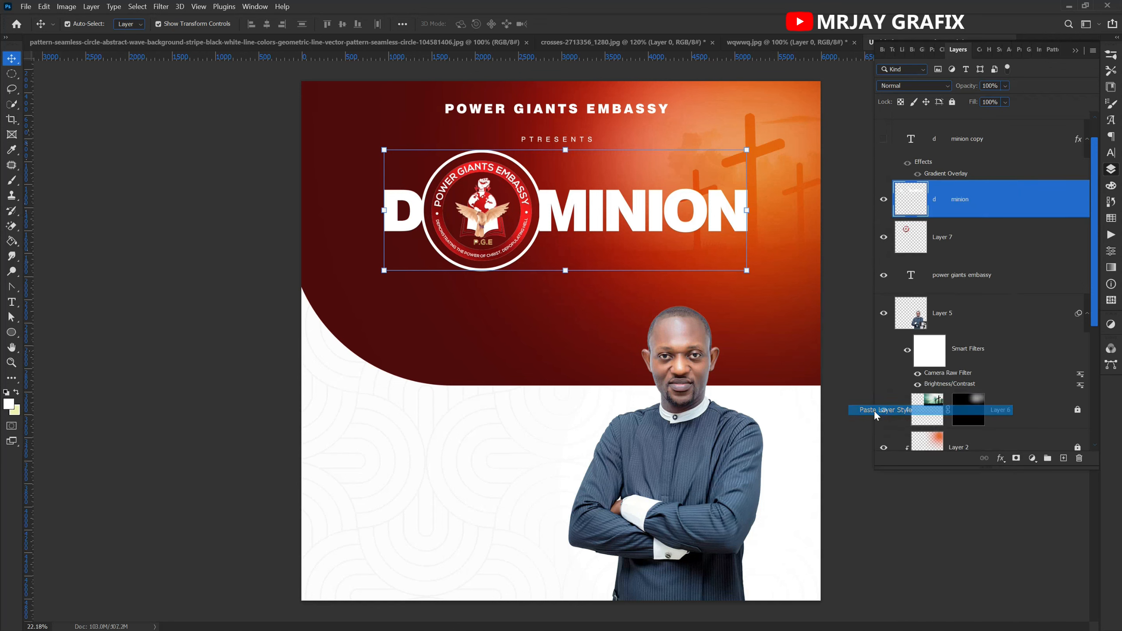
click(181, 276)
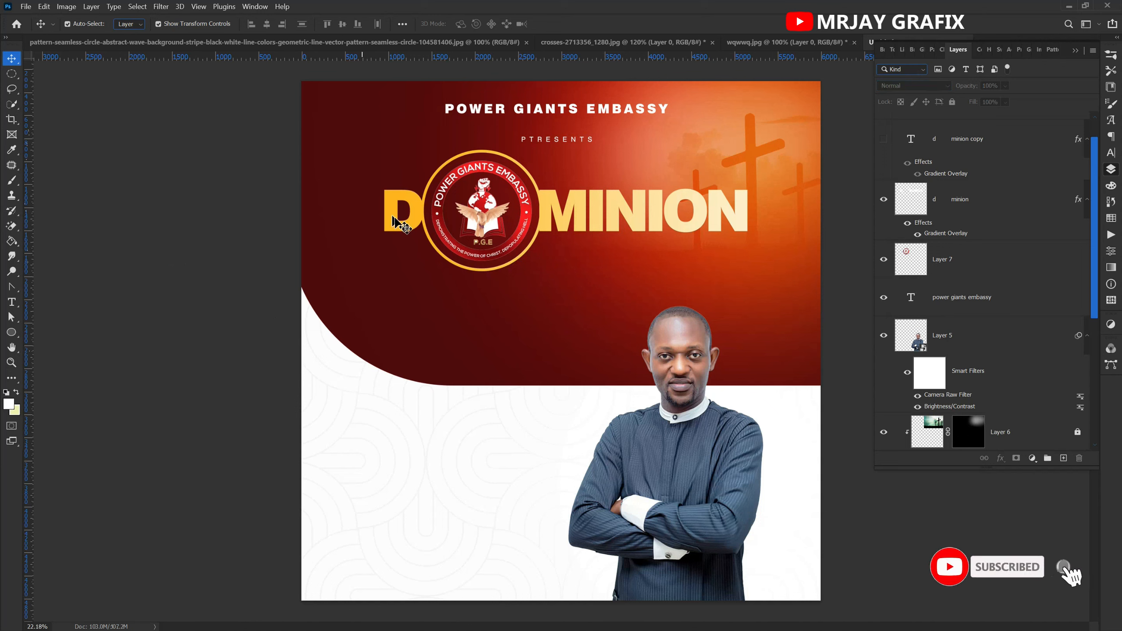
click(439, 220)
drag(439, 221, 422, 366)
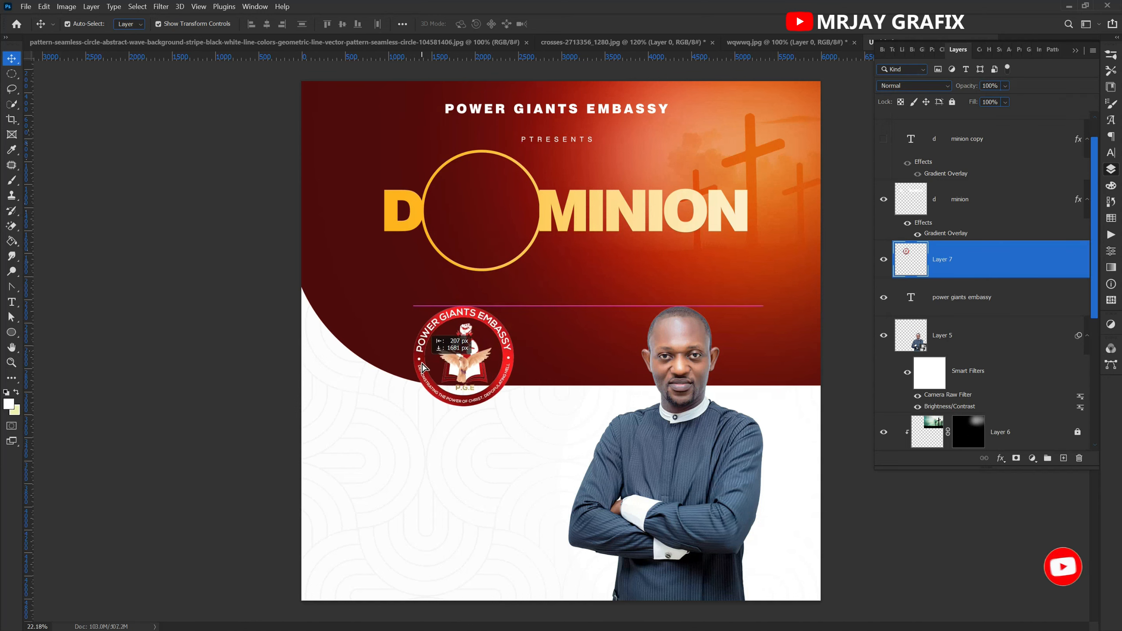
click(552, 227)
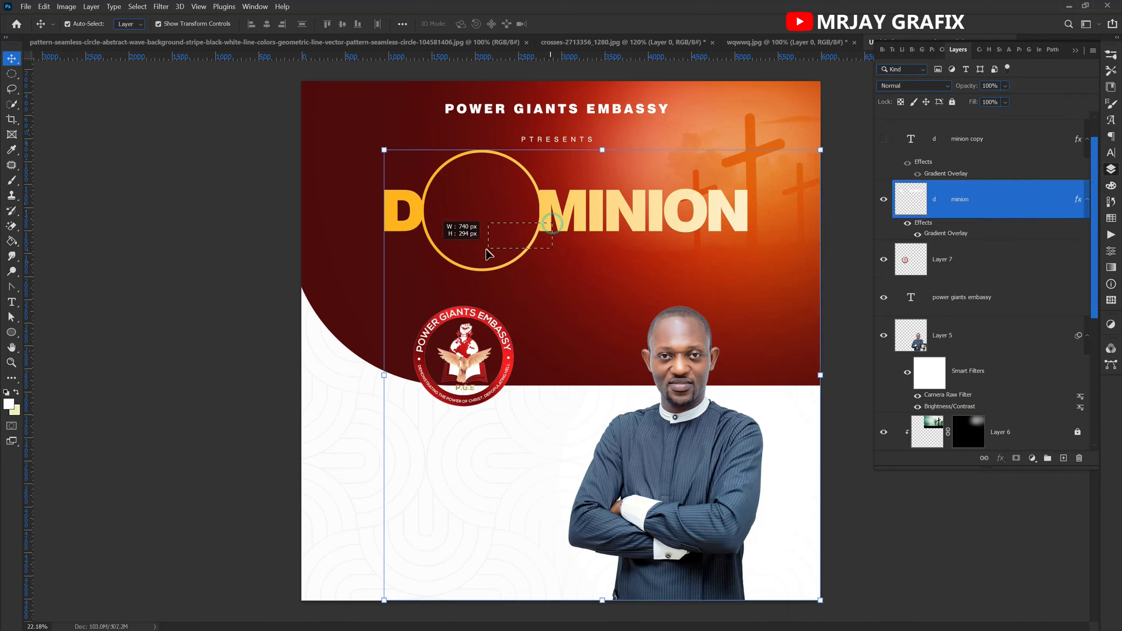
click(271, 181)
mouse_move(388, 212)
mouse_down()
mouse_move(342, 232)
mouse_move(406, 231)
mouse_move(369, 234)
mouse_move(384, 229)
mouse_up()
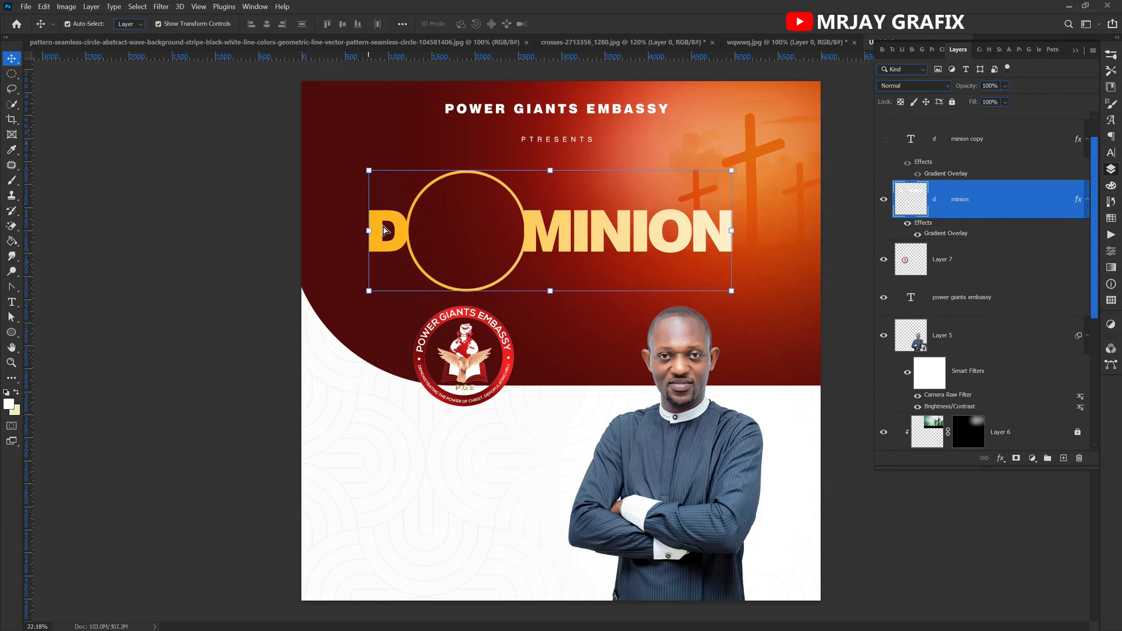
click(429, 211)
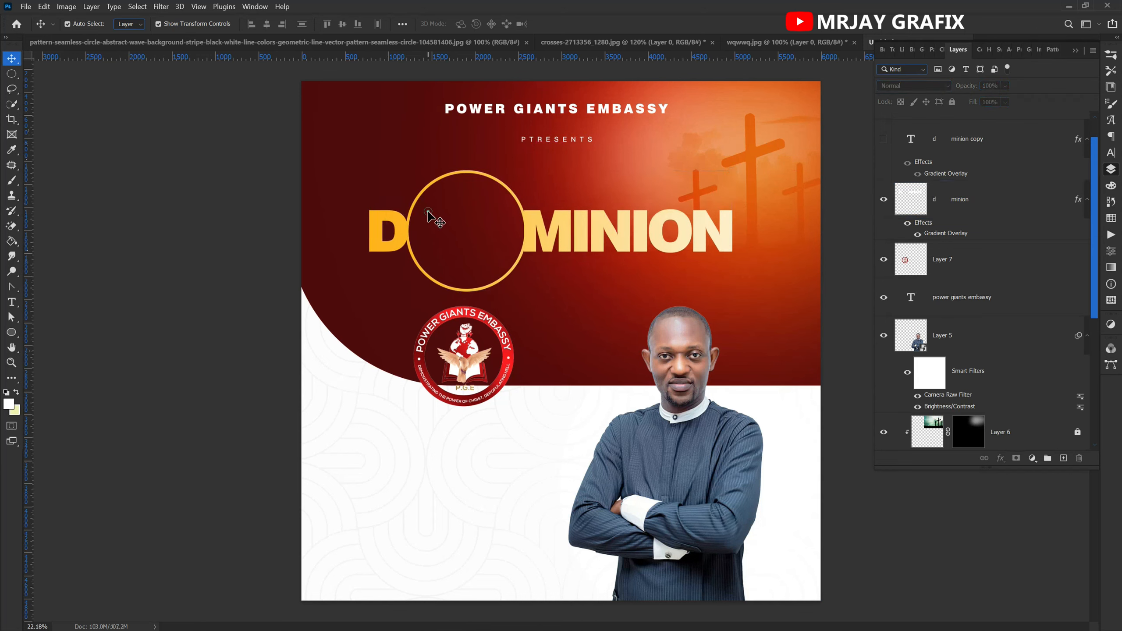
drag(586, 240, 609, 250)
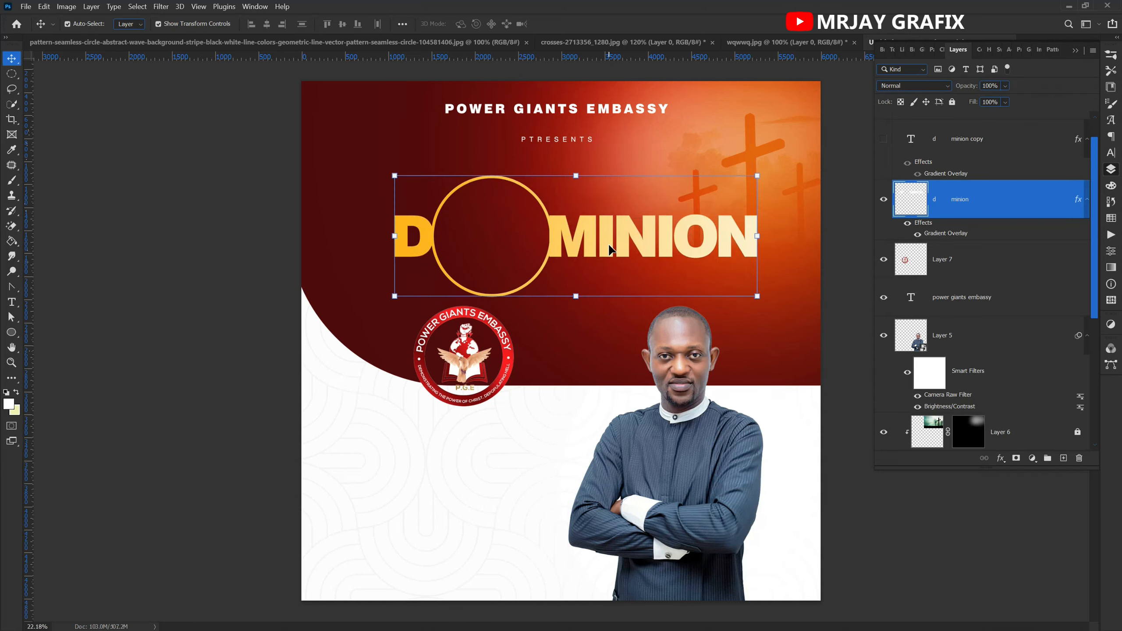
key(ctrl+z)
key(ctrl+z)
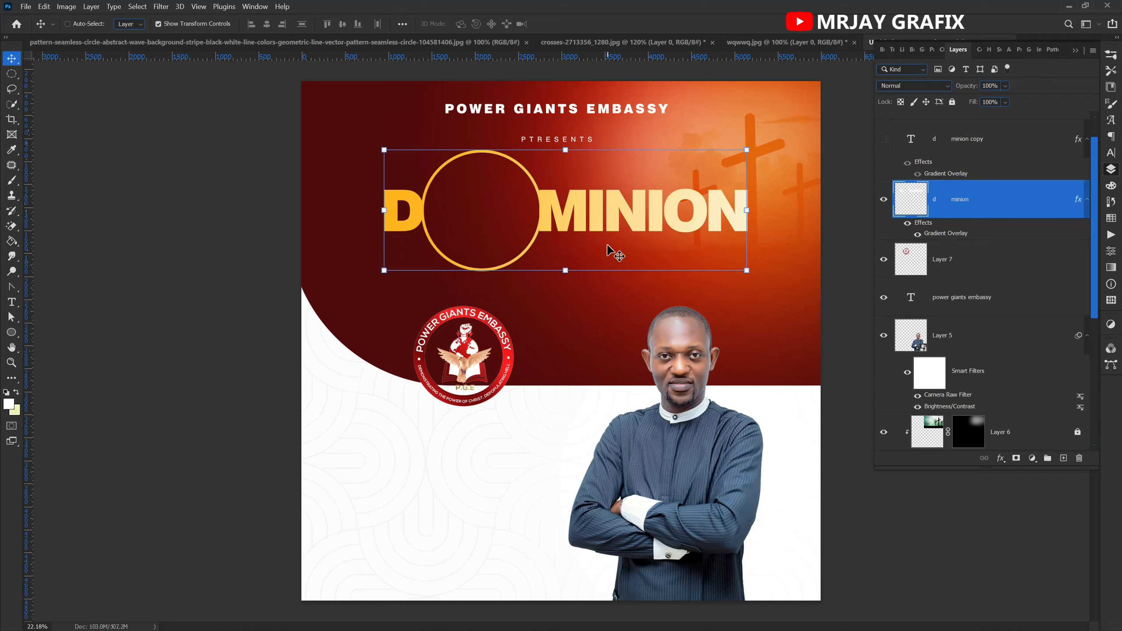
key(ctrl+z)
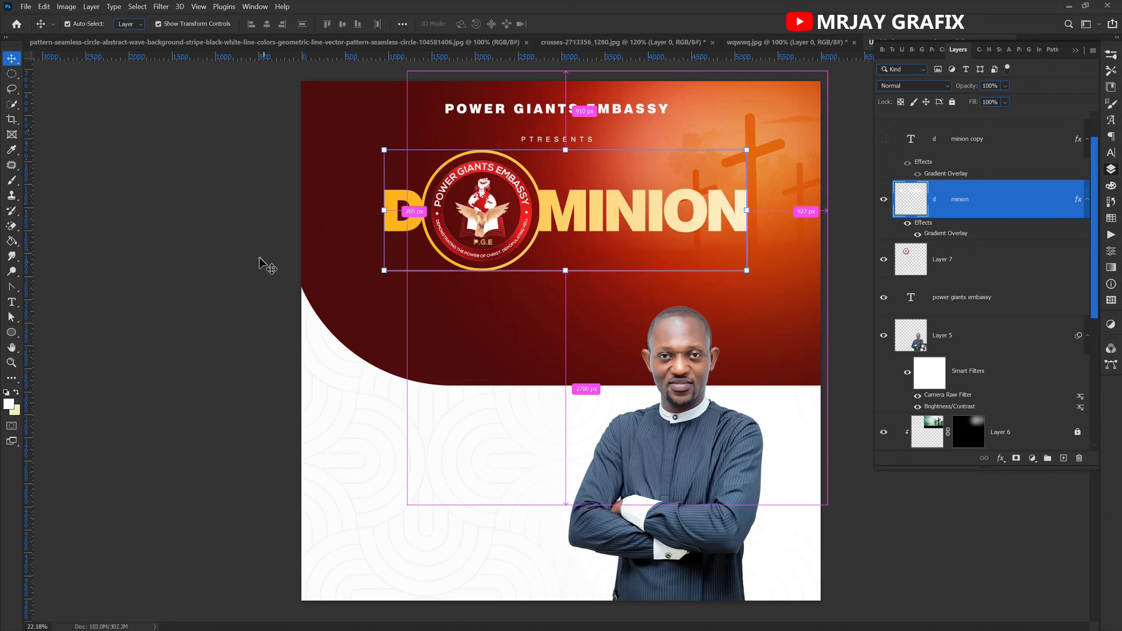
Lock Layer 4, the white glow behind the portrait, so it can no longer be selected on the canvas.
drag(340, 213, 638, 233)
shift+click(692, 385)
shift+click(676, 375)
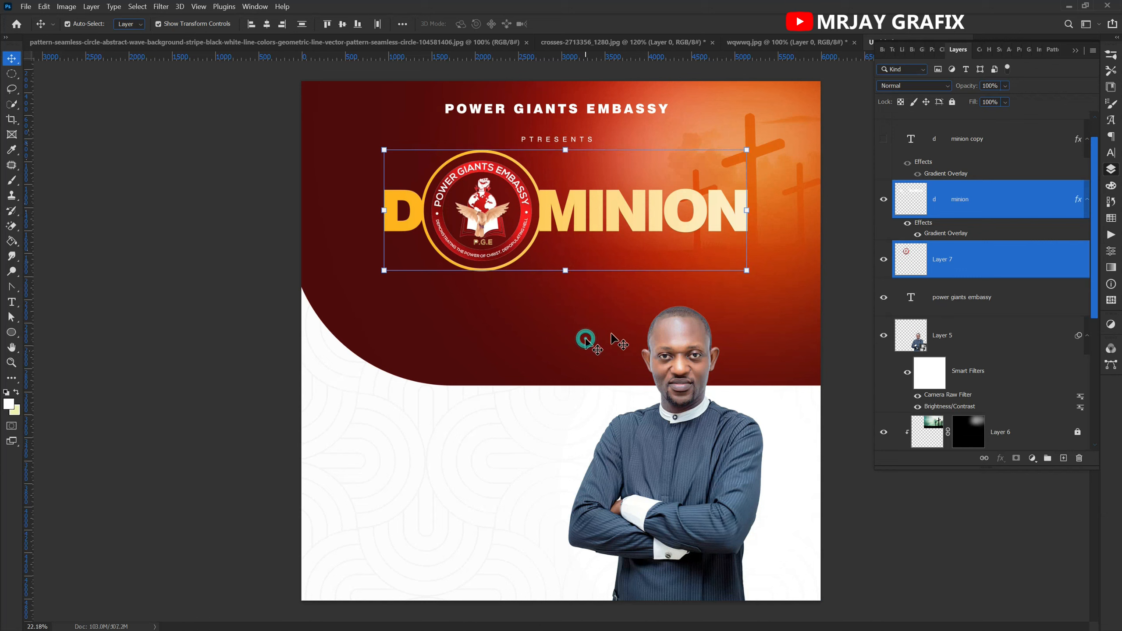
click(740, 308)
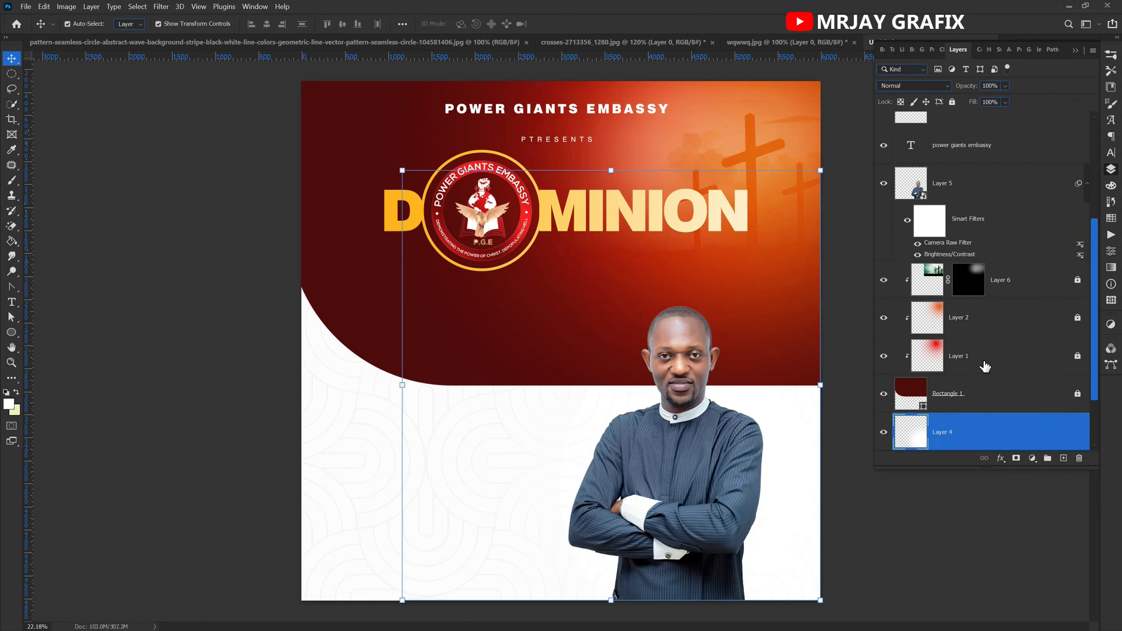
click(952, 102)
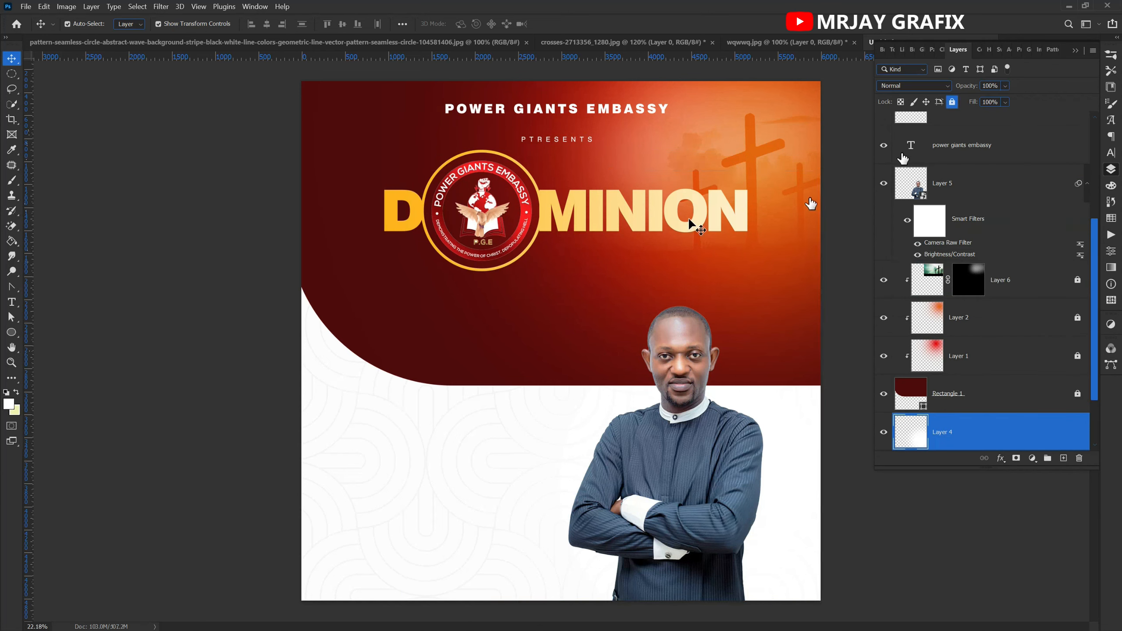
Scale the DOMINION title and its logo down together slightly and recentre them under the PTRESENTS line.
click(587, 239)
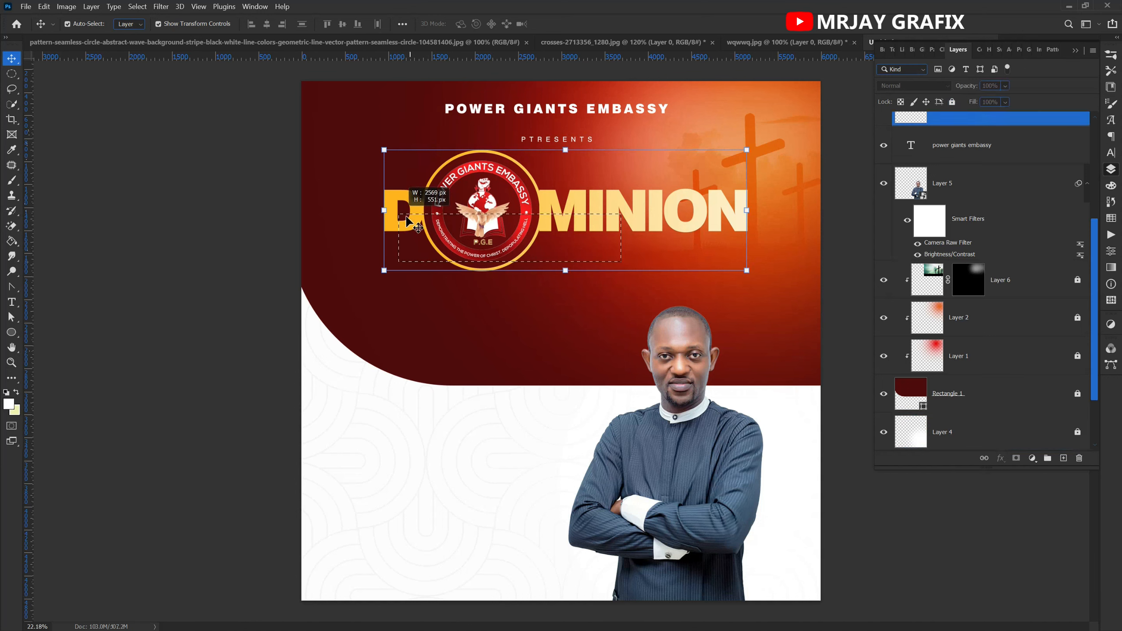
drag(741, 147, 696, 167)
drag(582, 236, 604, 229)
key(Return)
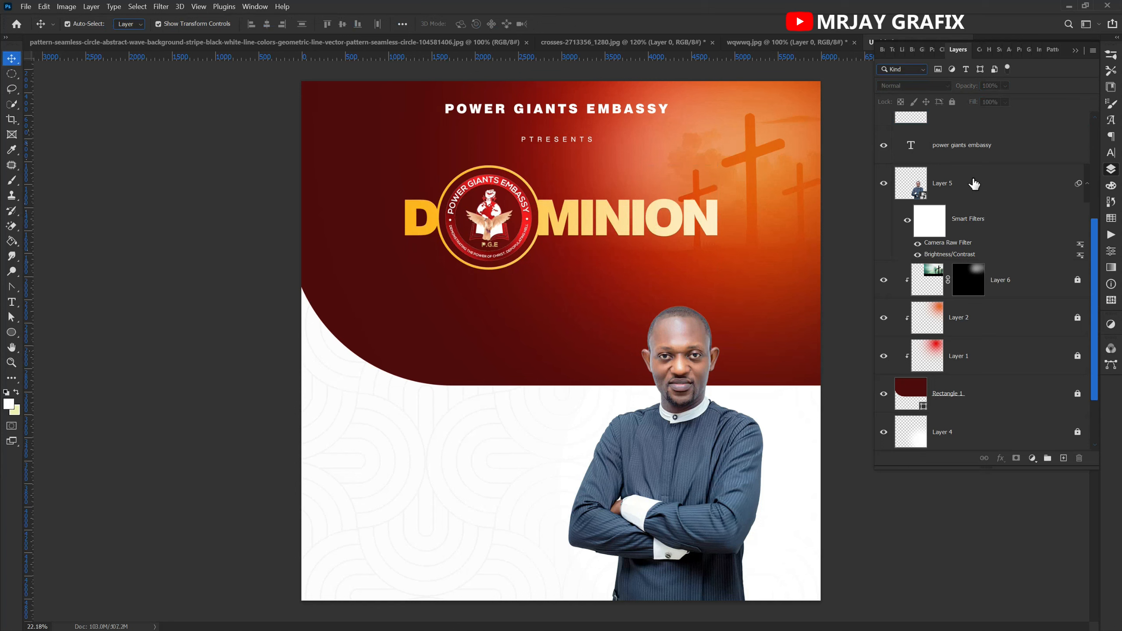
Unhide the DOMINION title copy and move it into the dark red area below the main title.
scroll(974, 183, up, 5)
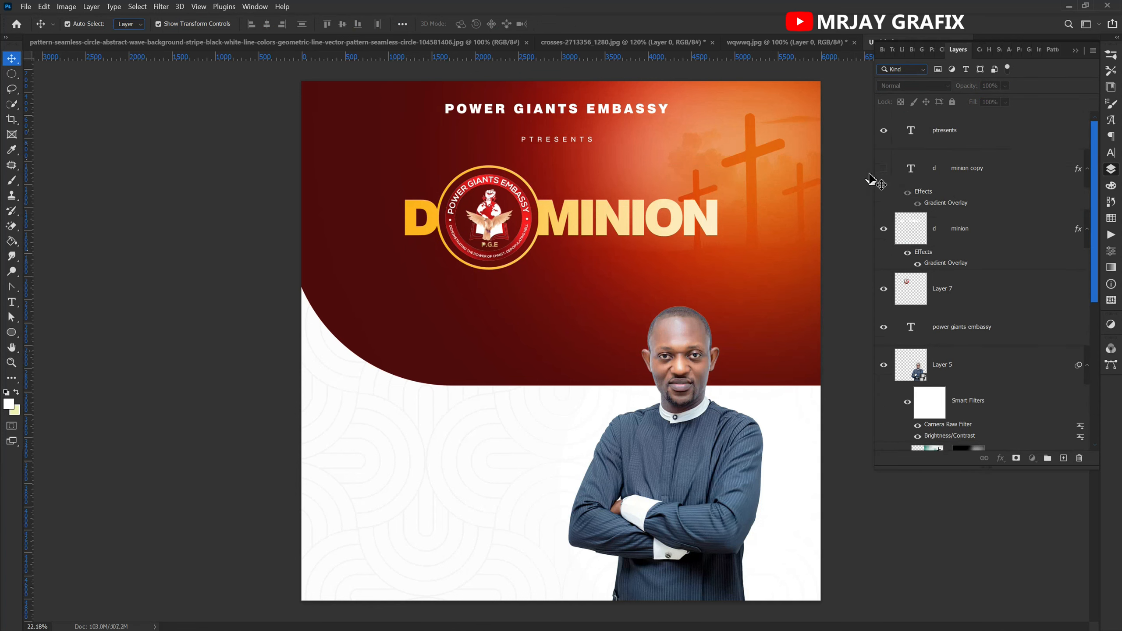
click(883, 168)
drag(653, 205, 610, 313)
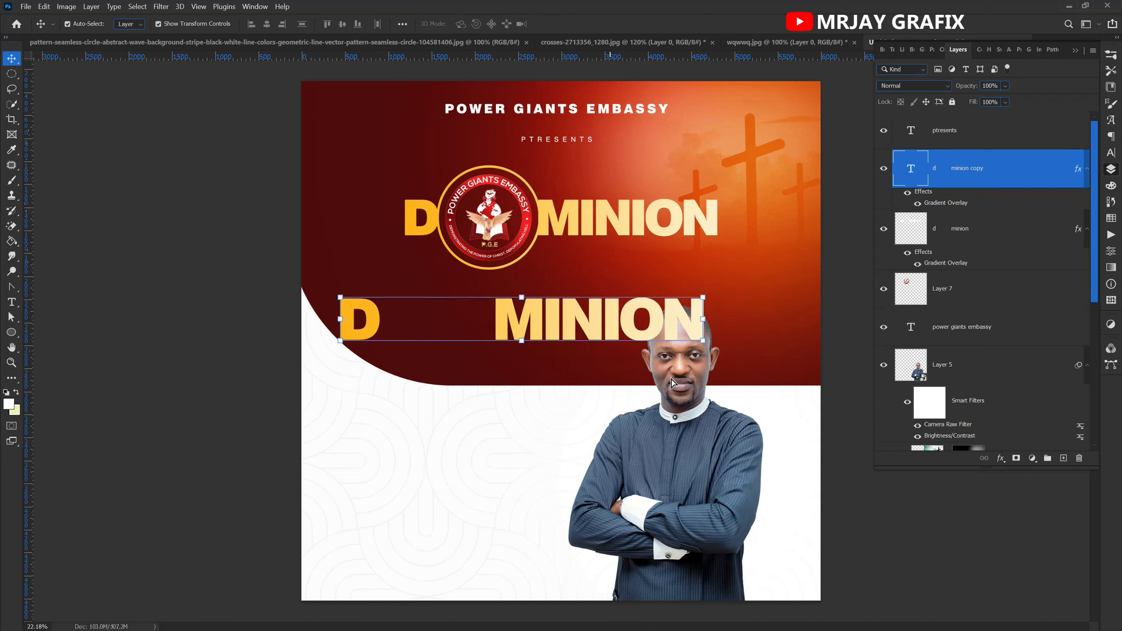
Hide the portrait layer and shift the title copy slightly up so it sits centred beneath the main title.
click(671, 382)
click(884, 365)
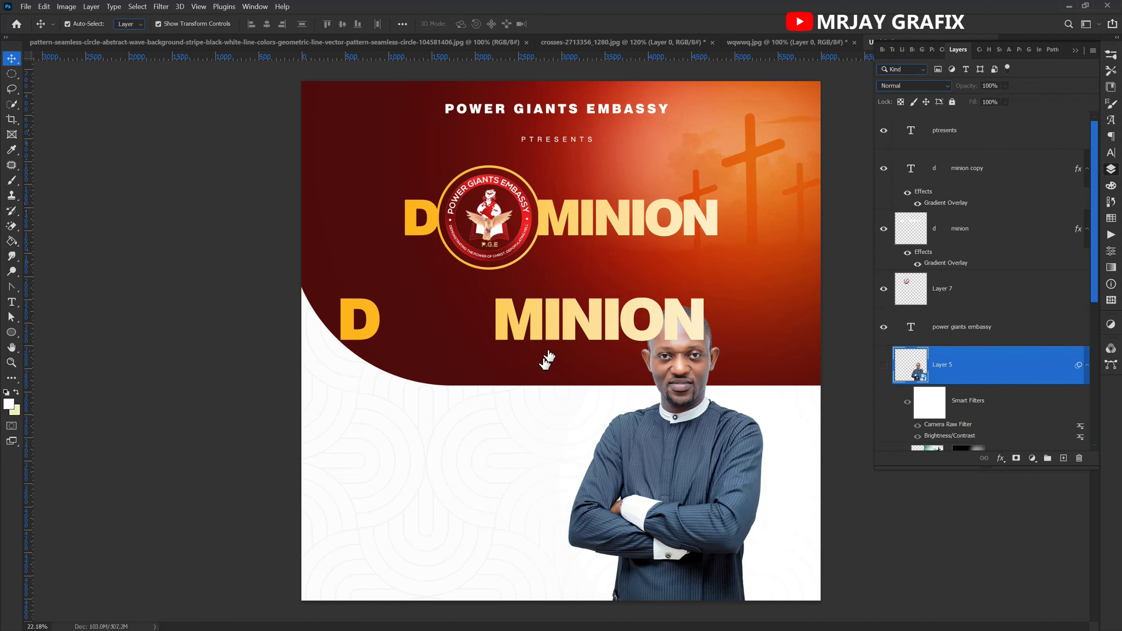
drag(566, 327, 597, 317)
click(597, 312)
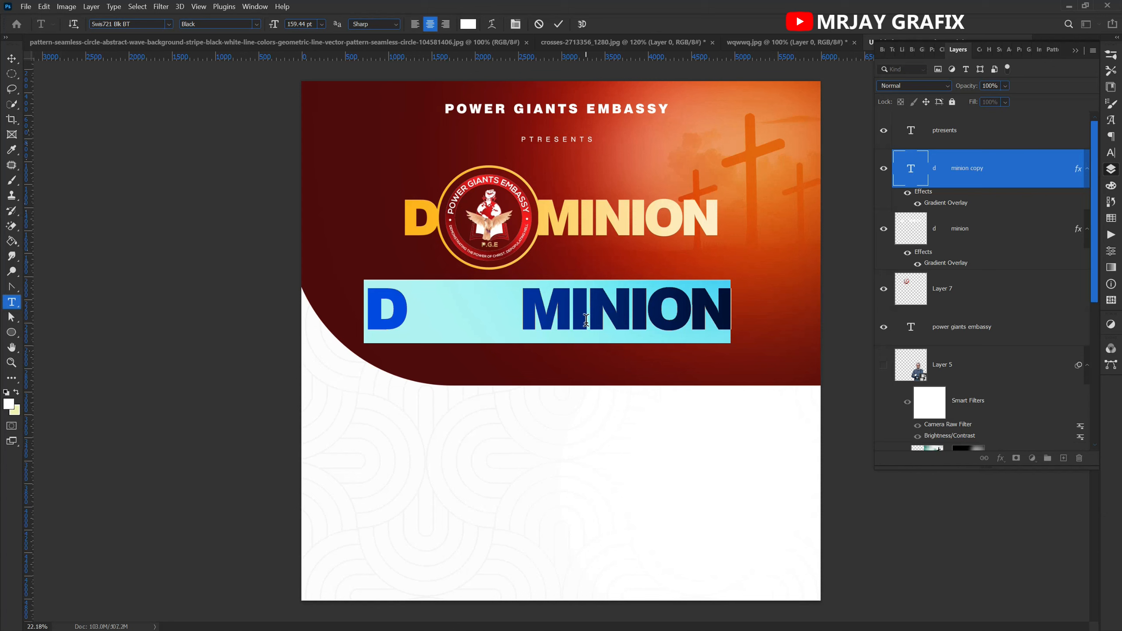
text(E)
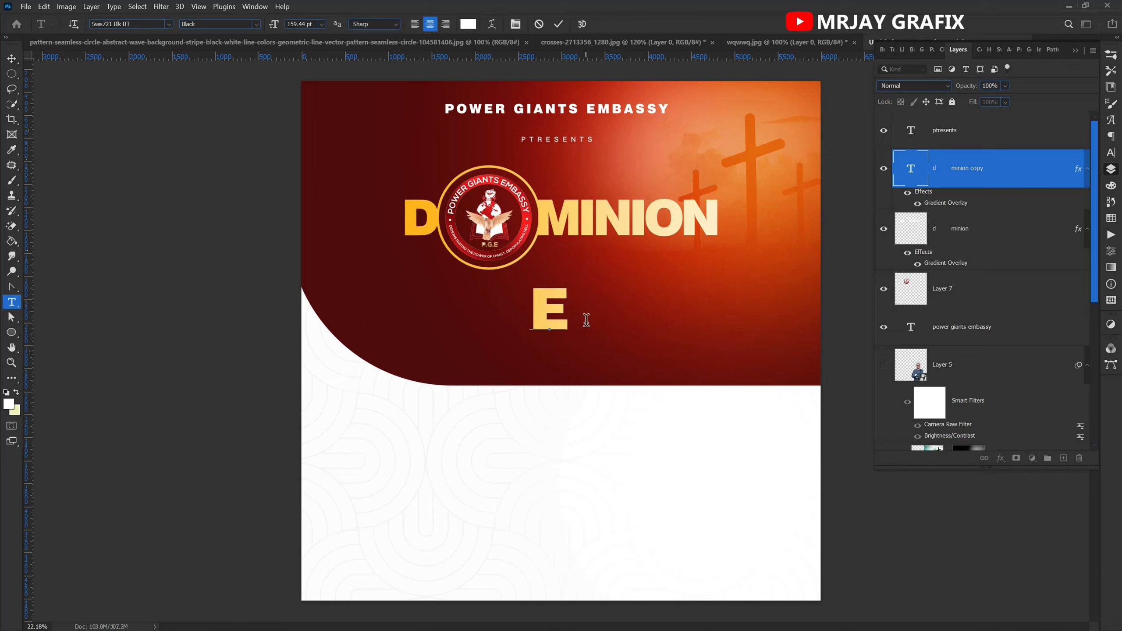
text(N)
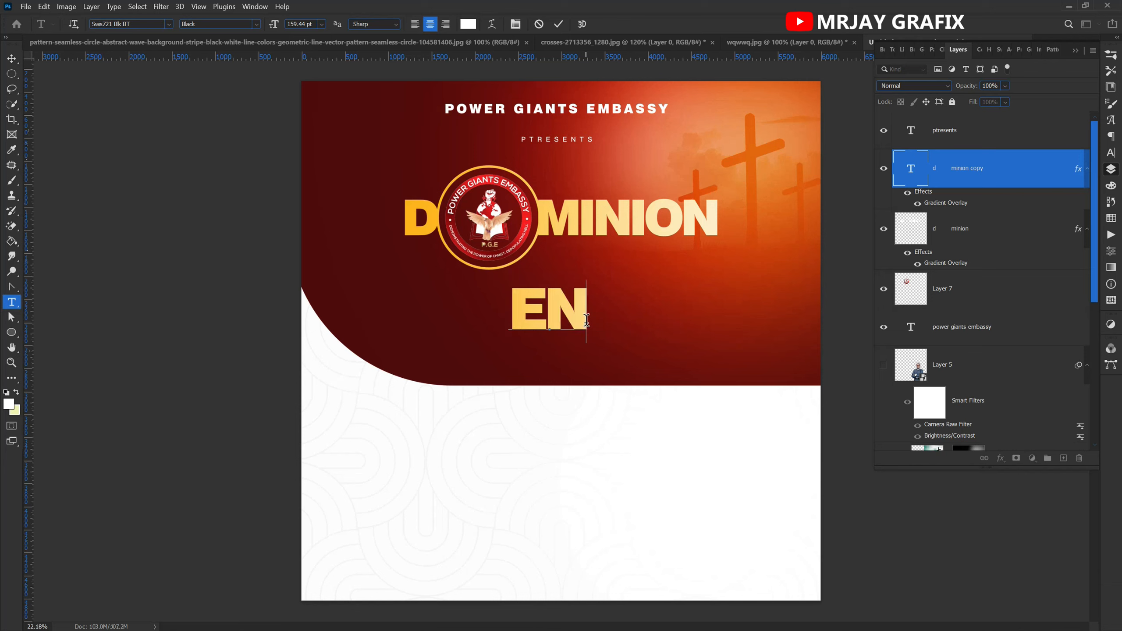
key(BackSpace)
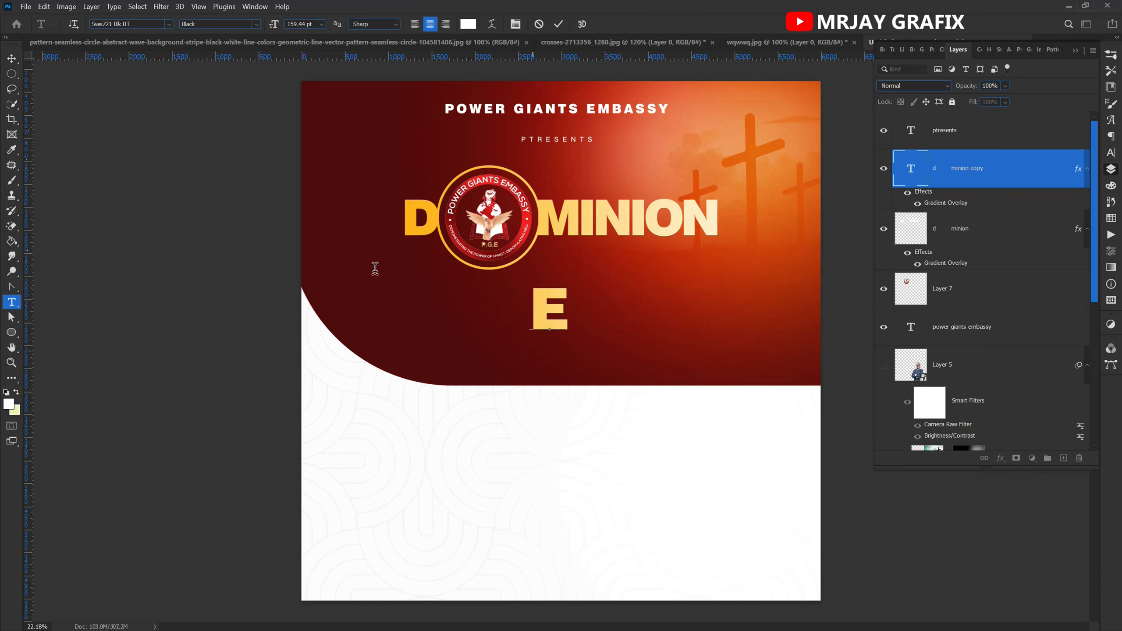
key(BackSpace)
click(557, 24)
key(v)
key(ctrl+z)
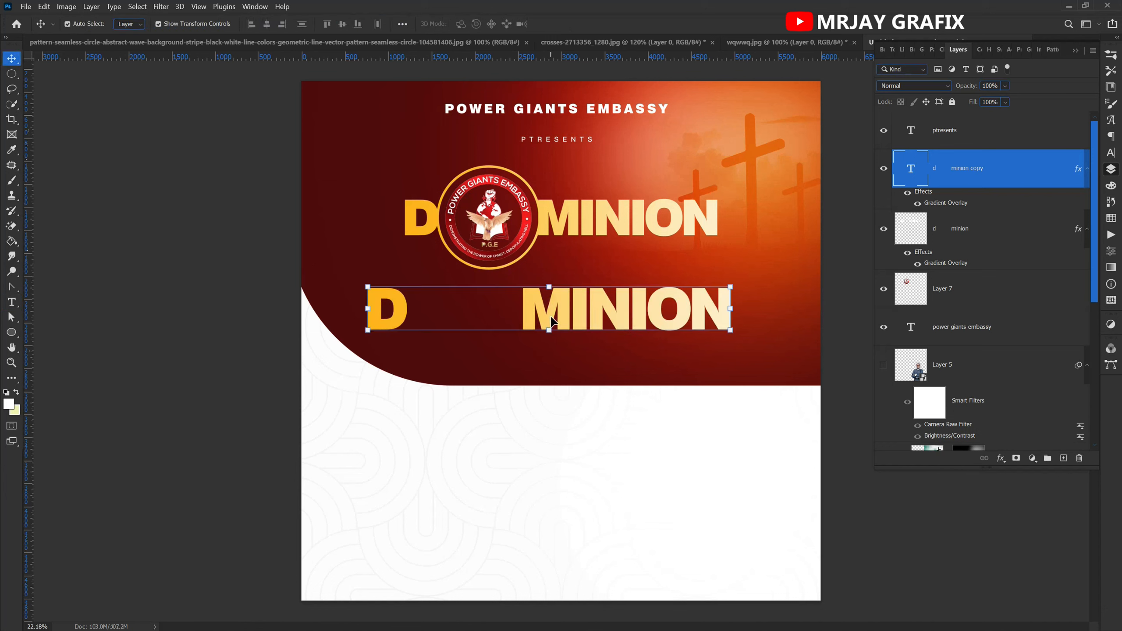
double_click(549, 321)
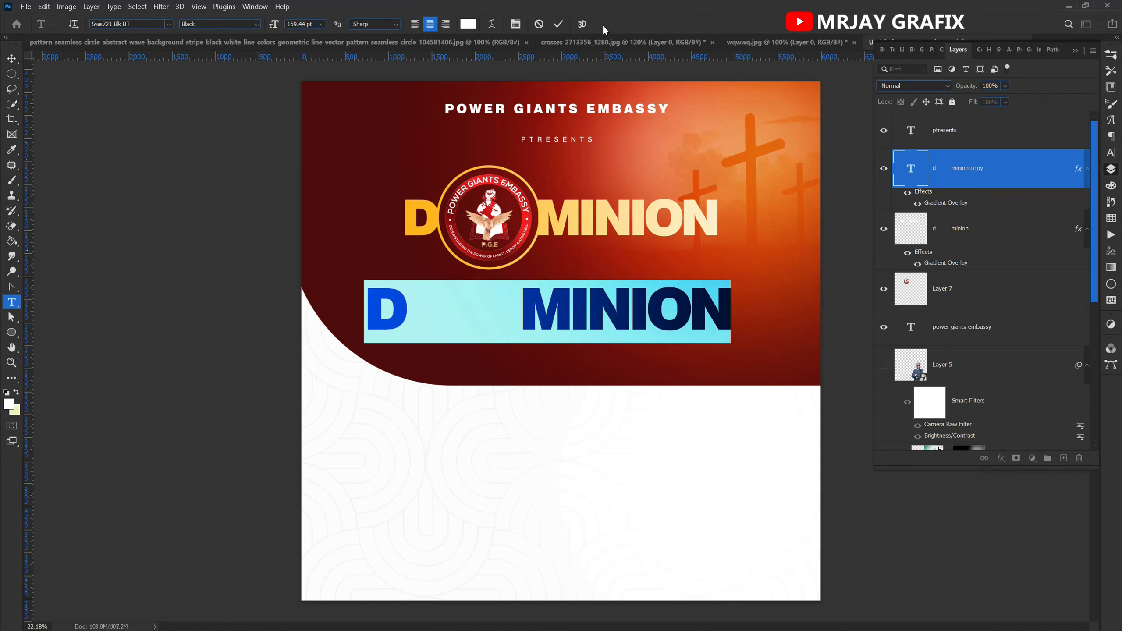
click(558, 24)
key(v)
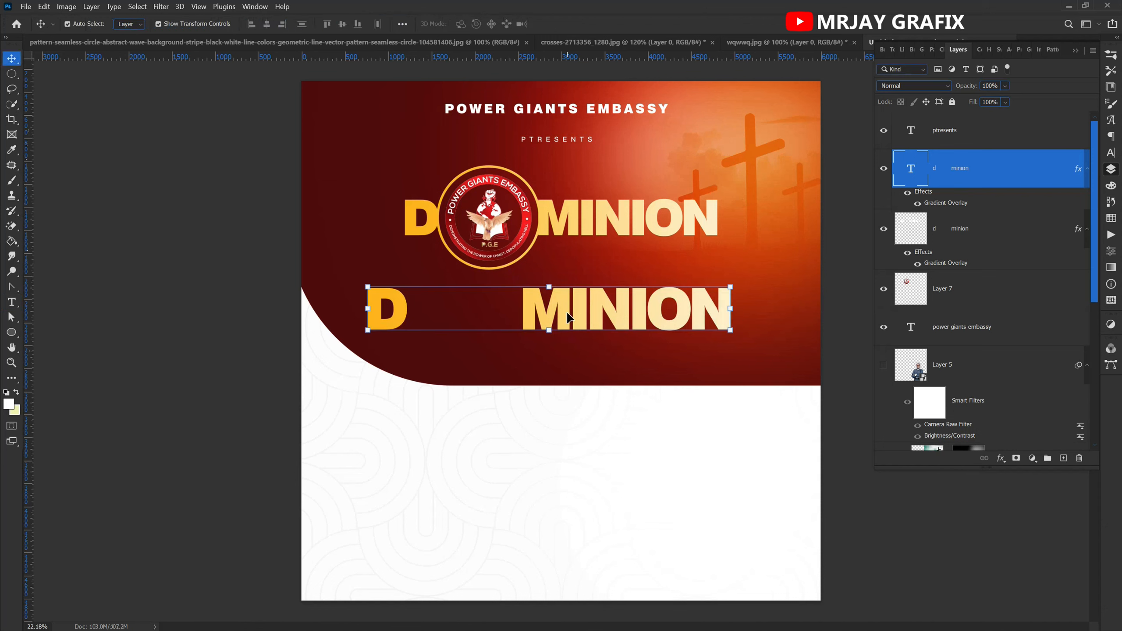
double_click(566, 310)
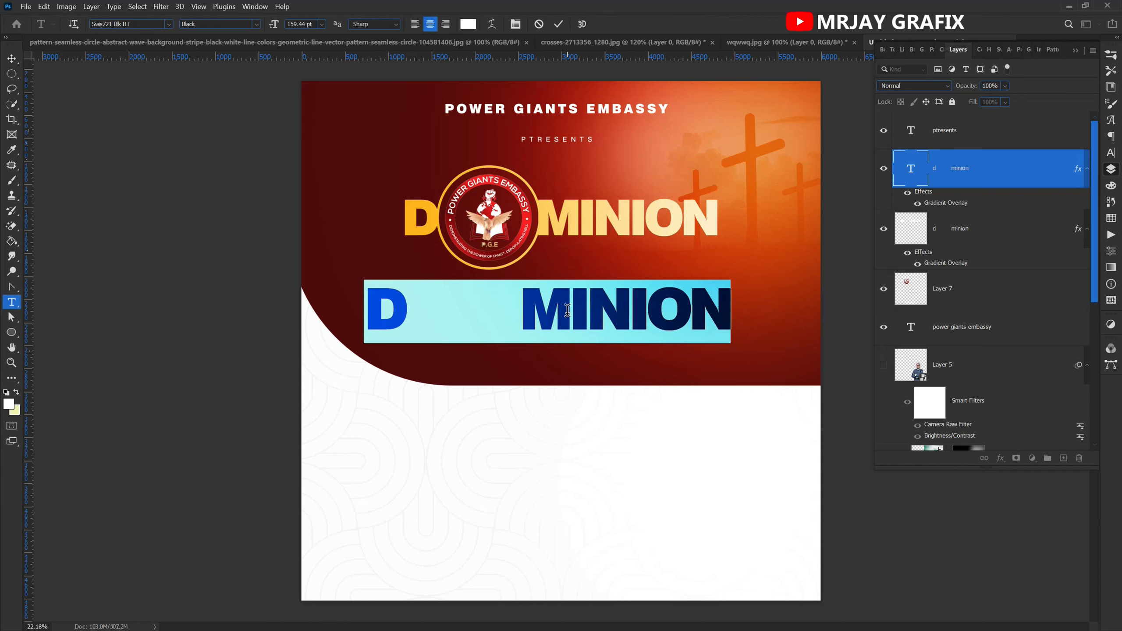
click(561, 24)
Delete the lower title copy and start a new text line in the dark red area below the DOMINION title.
key(v)
key(Delete)
click(493, 315)
key(t)
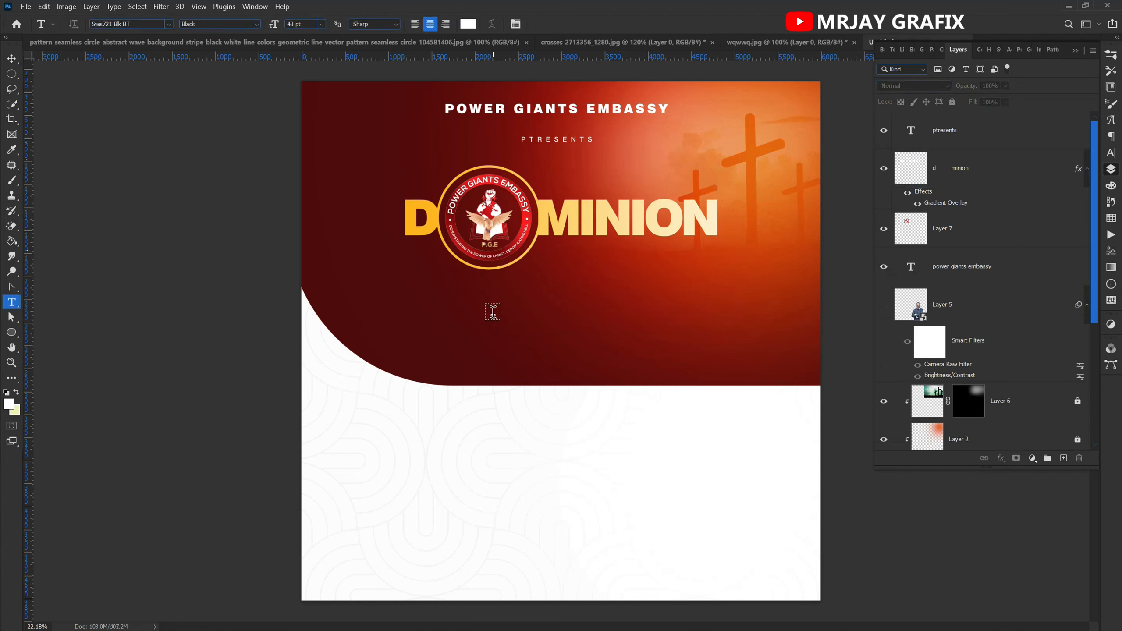
click(438, 312)
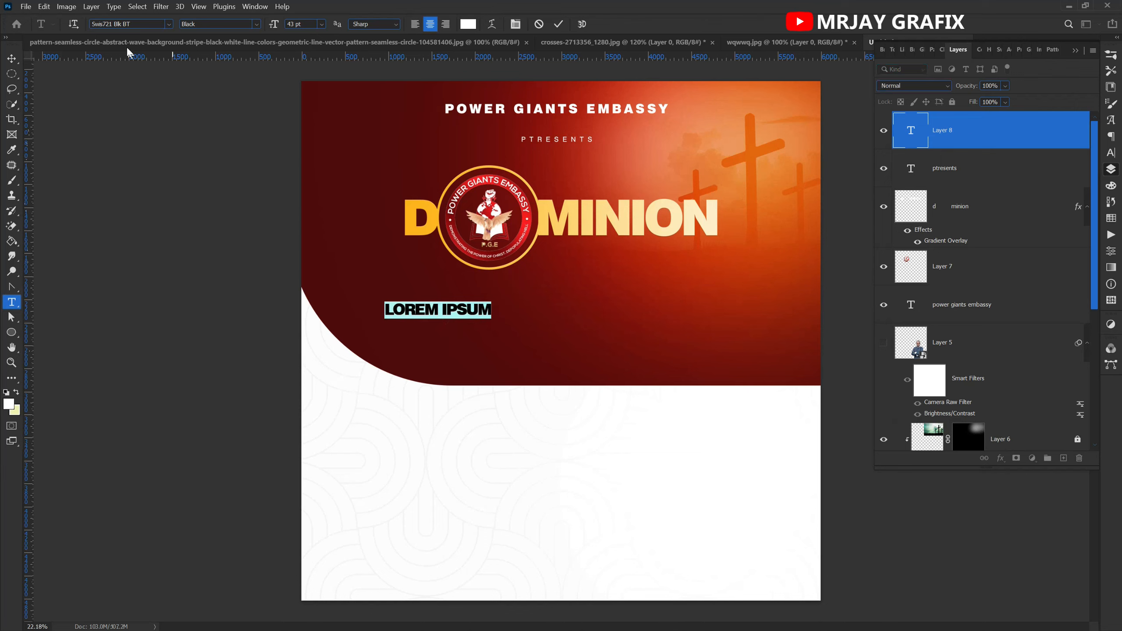
Set the new text layer's font to Montserrat Black and enter the letter E.
click(143, 24)
text(mont)
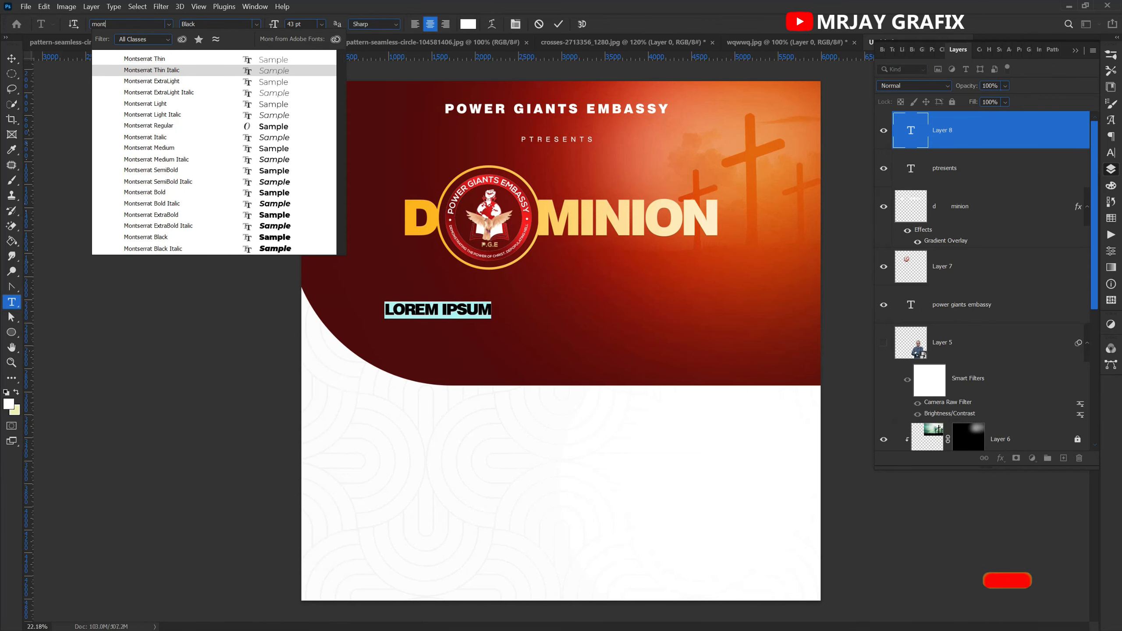
click(224, 238)
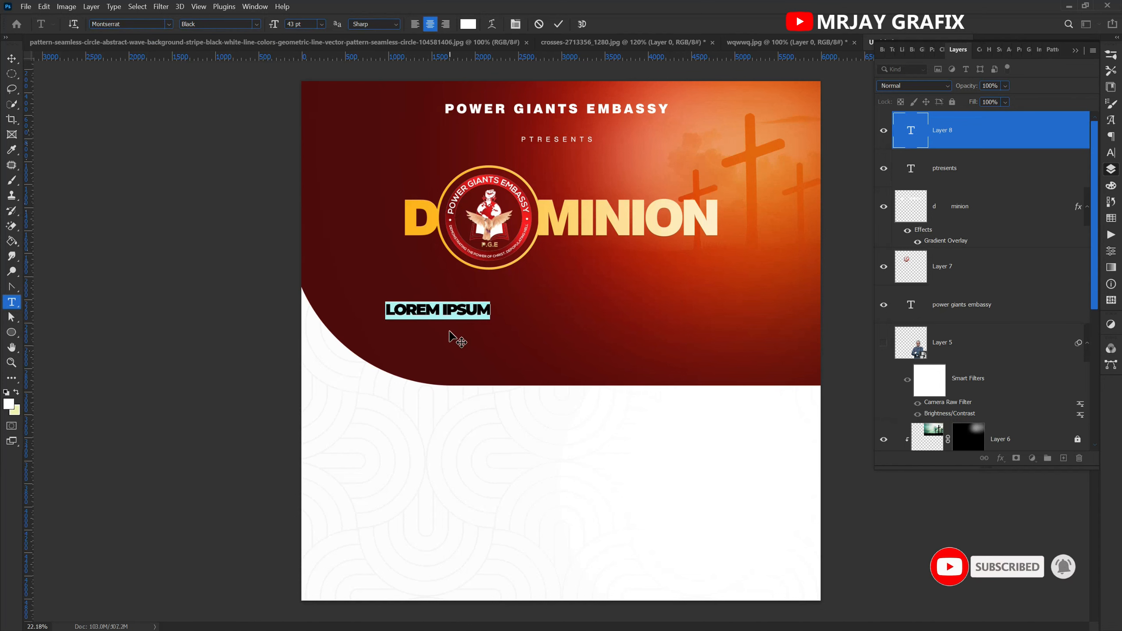
text(E)
click(11, 58)
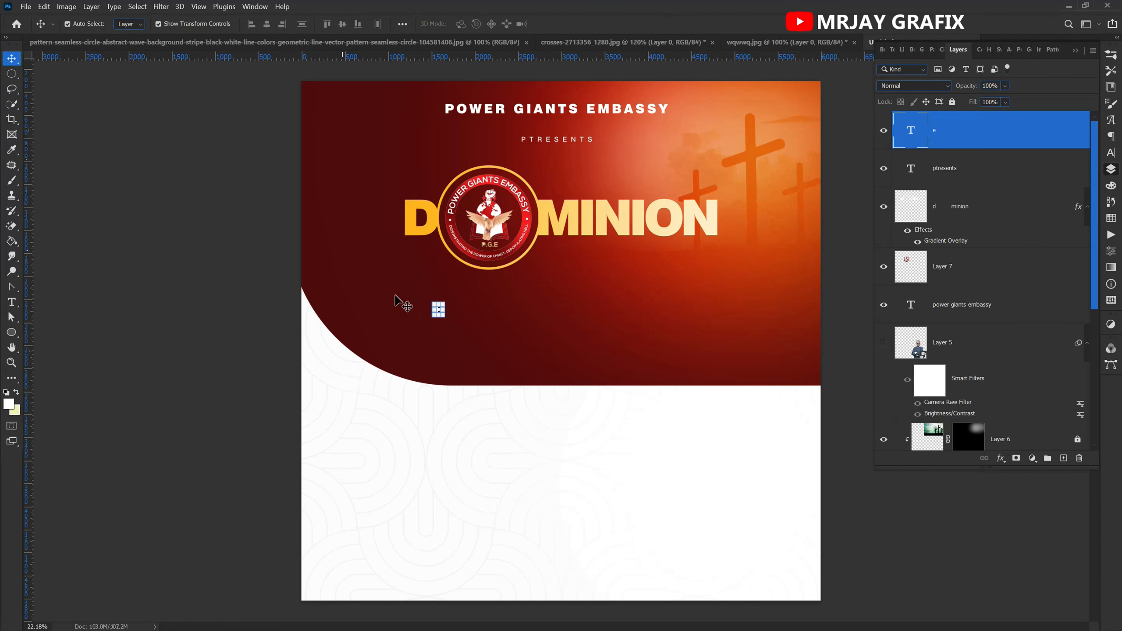
Enlarge the letter E to about 433% and position it just below the D of DOMINION.
click(443, 315)
scroll(456, 310, up, 3)
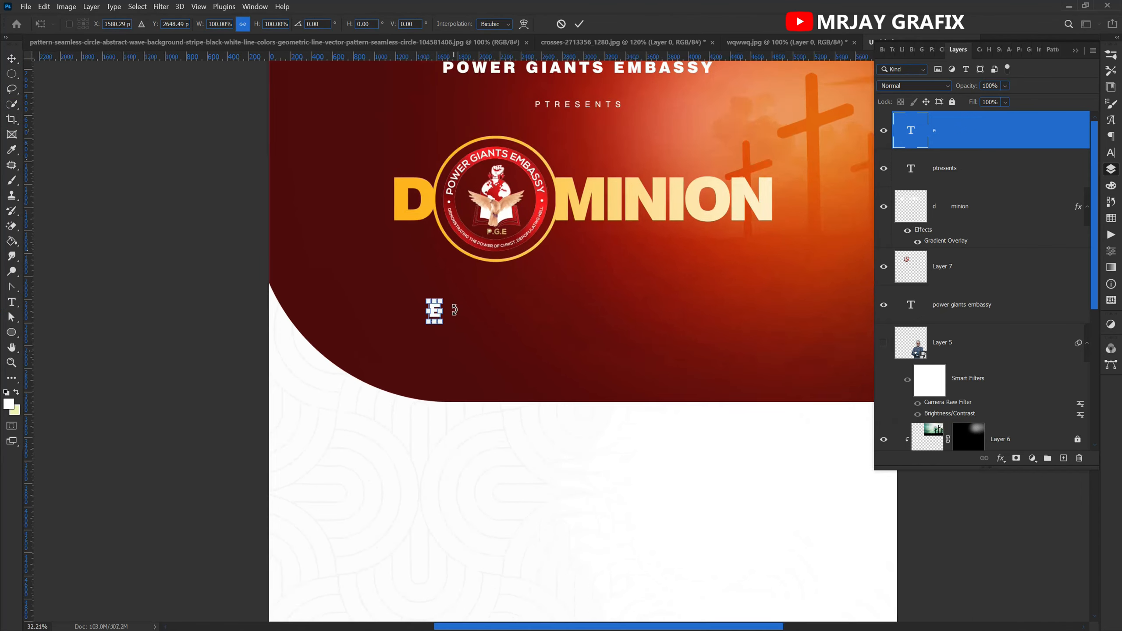
scroll(217, 299, down, 2)
scroll(516, 326, up, 2)
scroll(256, 324, up, 3)
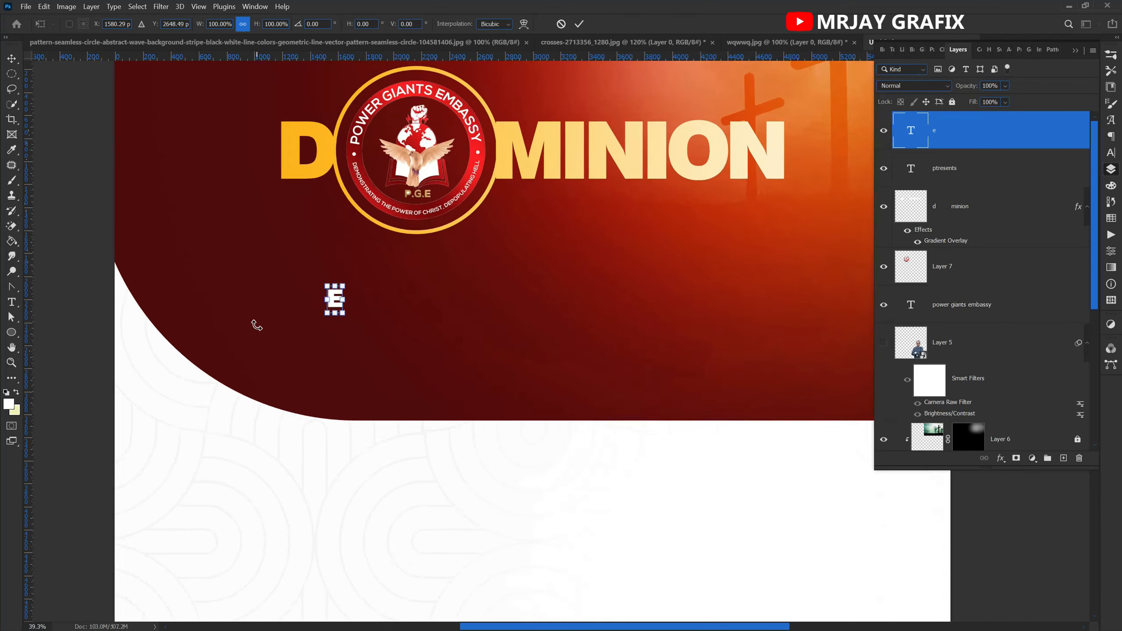
scroll(353, 323, down, 3)
scroll(269, 328, down, 2)
scroll(348, 329, up, 2)
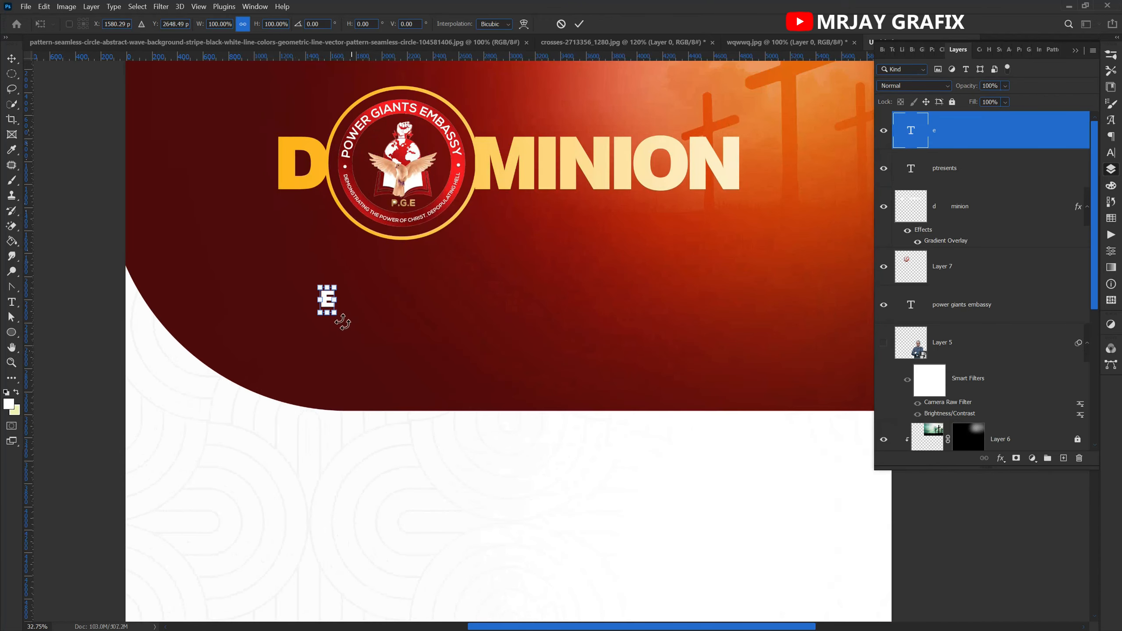
drag(336, 313, 425, 375)
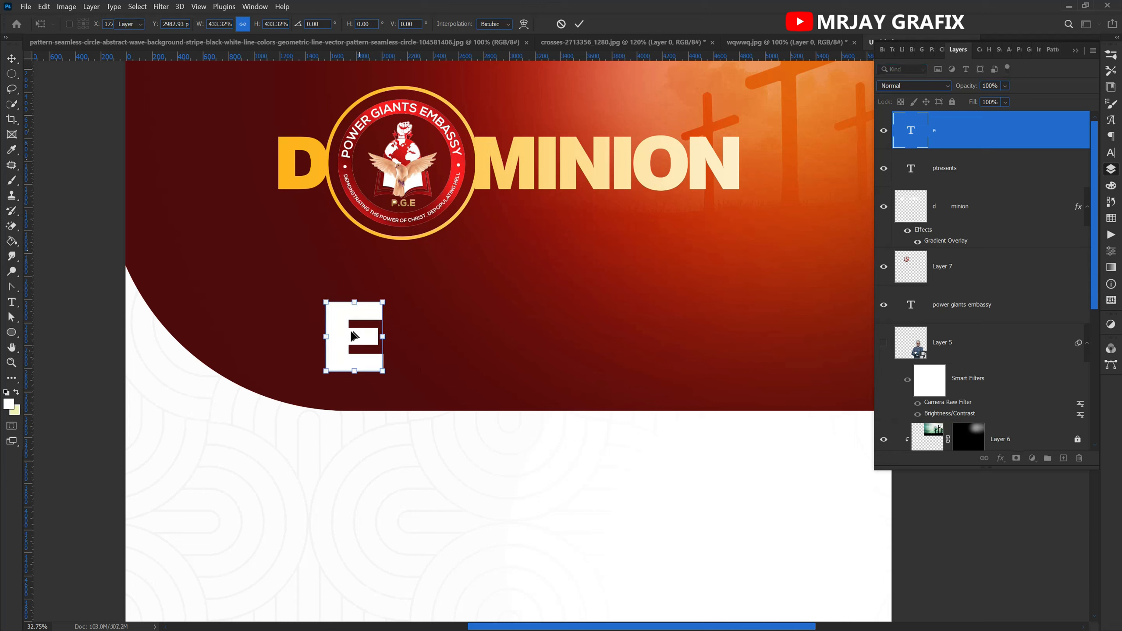
key(Return)
drag(346, 341, 306, 305)
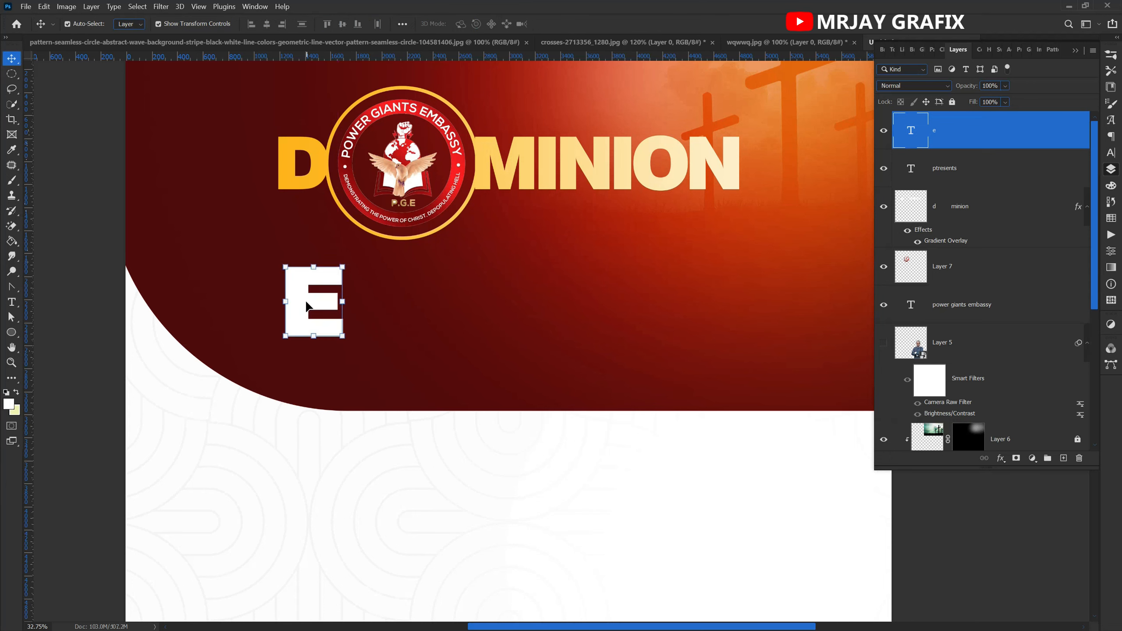
Convert the E text layer to a shape and extend the letter's bottom arm to the right with the Convert Point tool.
right_click(1021, 130)
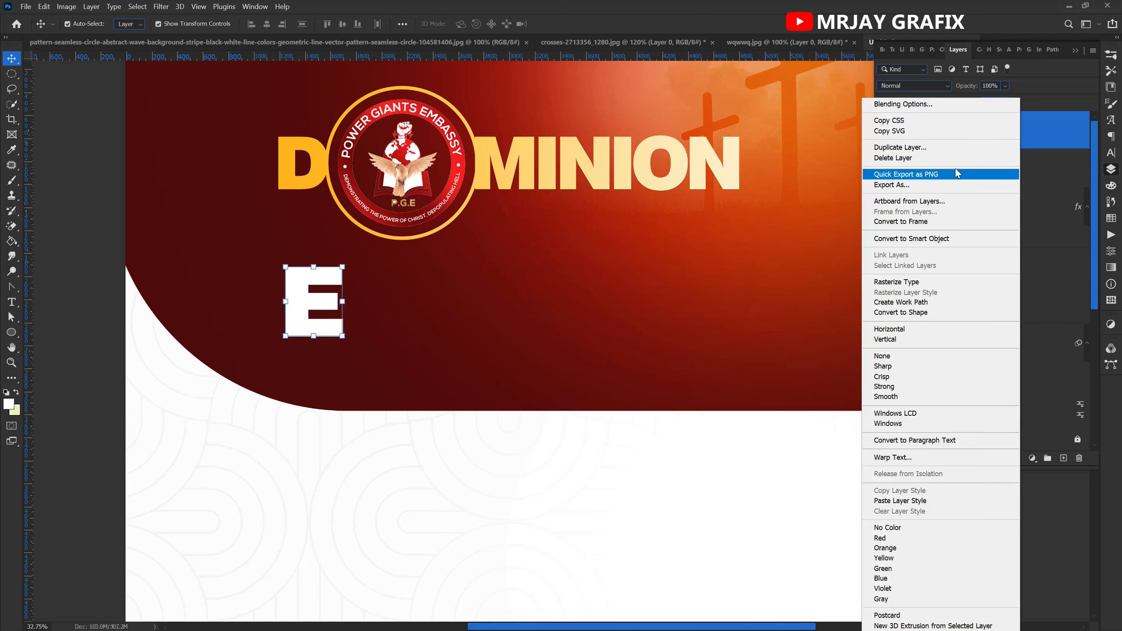
click(899, 313)
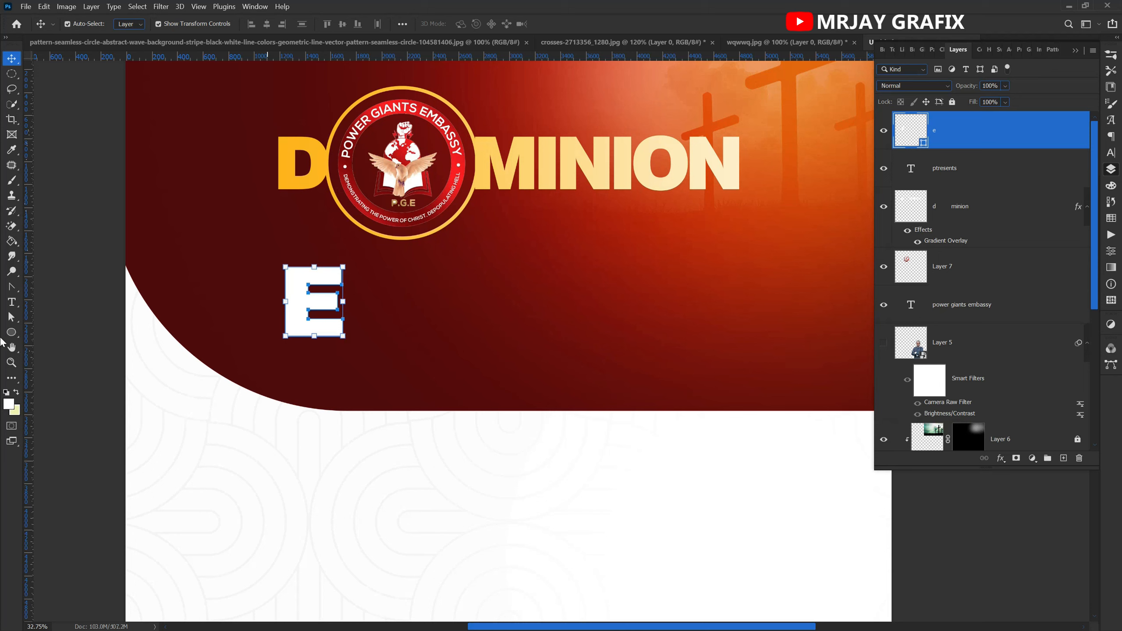
drag(9, 290, 71, 346)
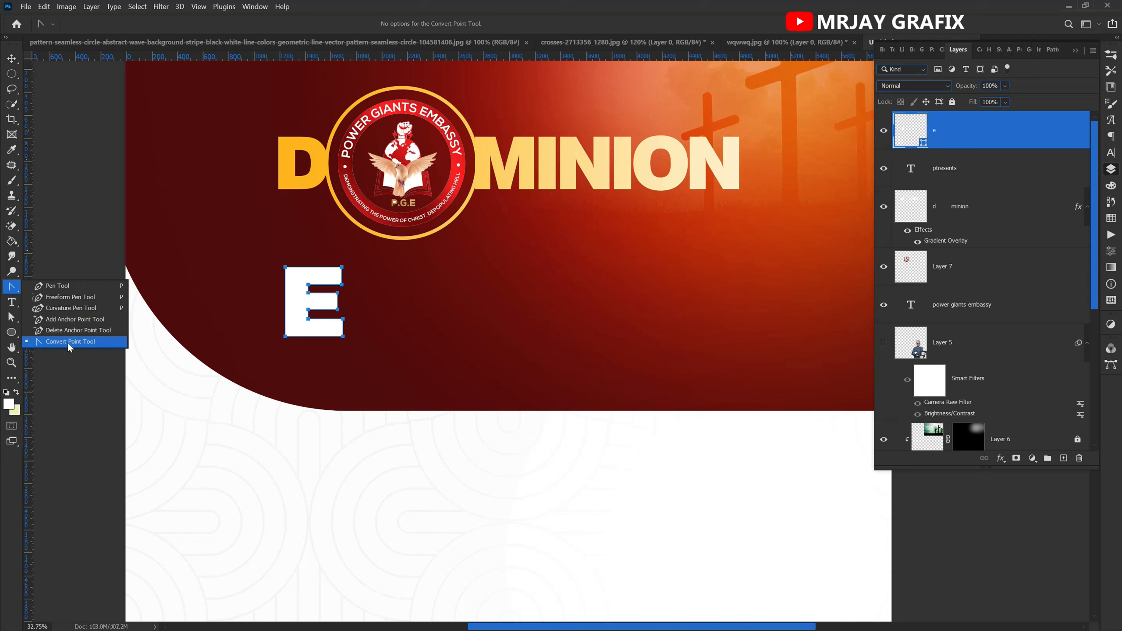
drag(67, 342, 67, 343)
drag(369, 349, 340, 321)
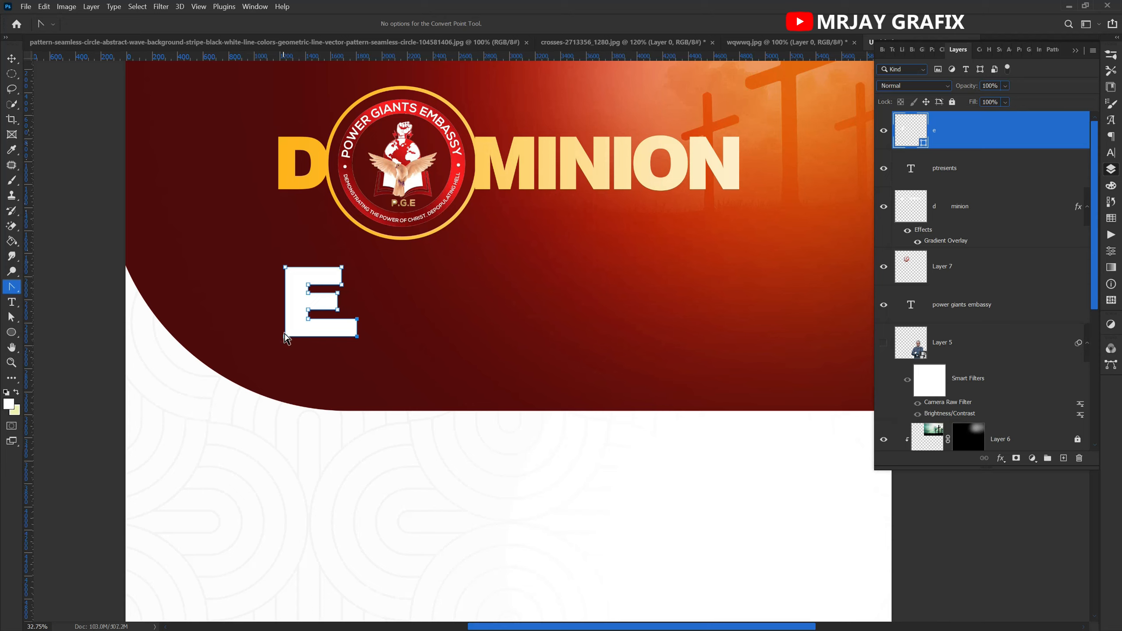
scroll(321, 302, up, 3)
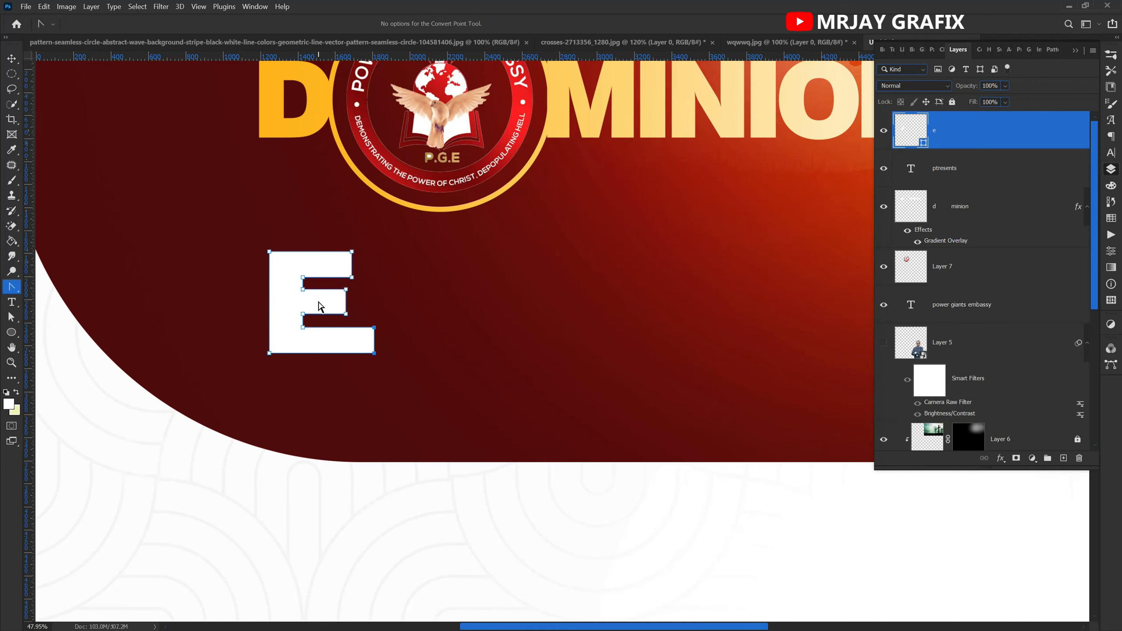
click(223, 232)
Add a separate text layer with the letter N to the right of the E.
click(6, 304)
click(468, 327)
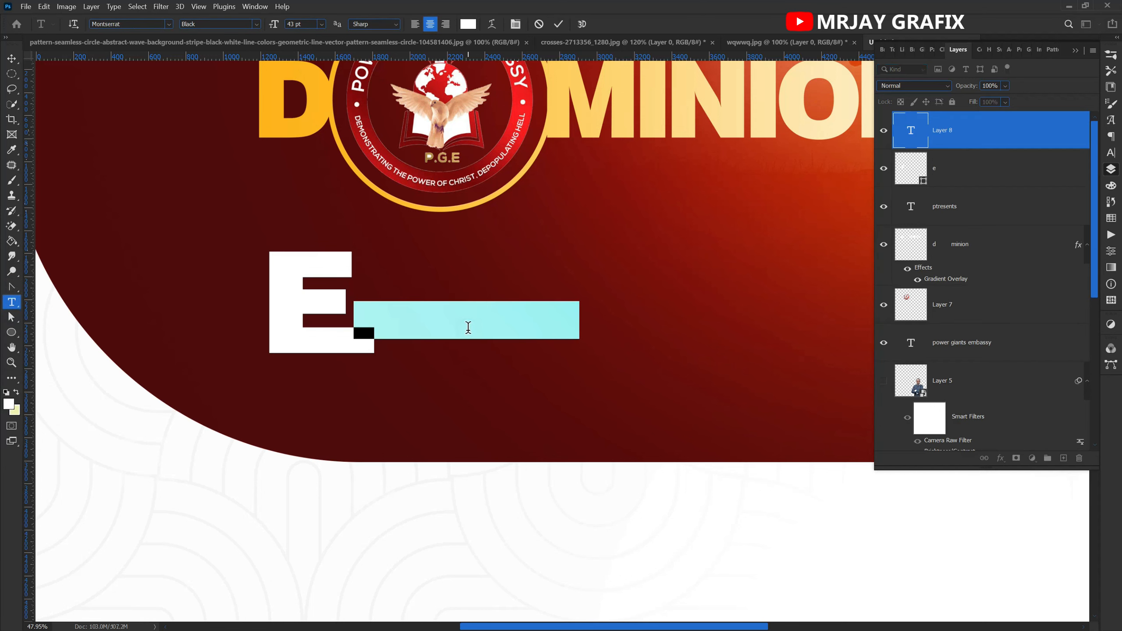
text(N)
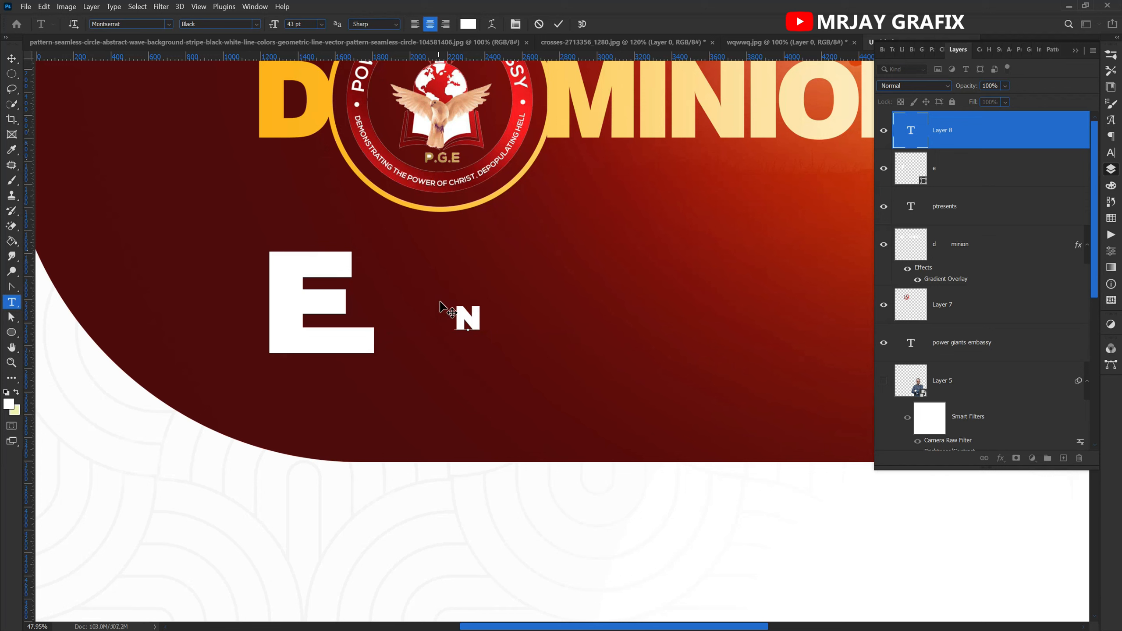
click(11, 58)
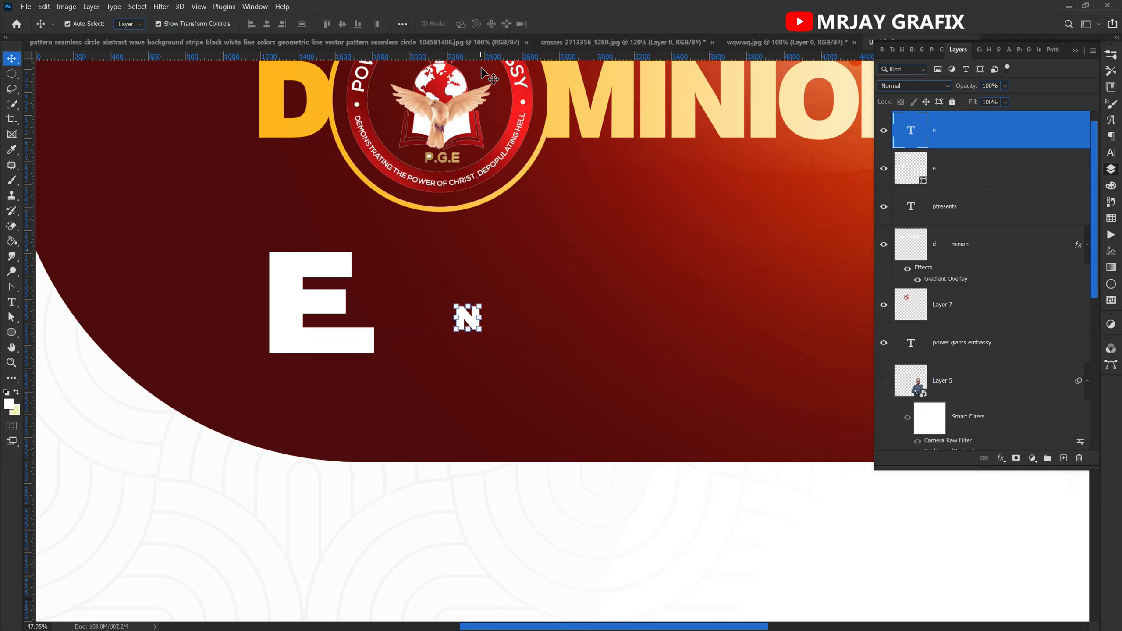
Enlarge the N to match the E's height and place it close beside the E on the same baseline.
drag(463, 318, 466, 316)
mouse_move(407, 262)
mouse_down()
mouse_move(384, 256)
mouse_move(413, 266)
mouse_move(389, 267)
mouse_move(398, 274)
mouse_up()
key(ctrl+t)
drag(429, 348, 454, 398)
drag(379, 246, 374, 245)
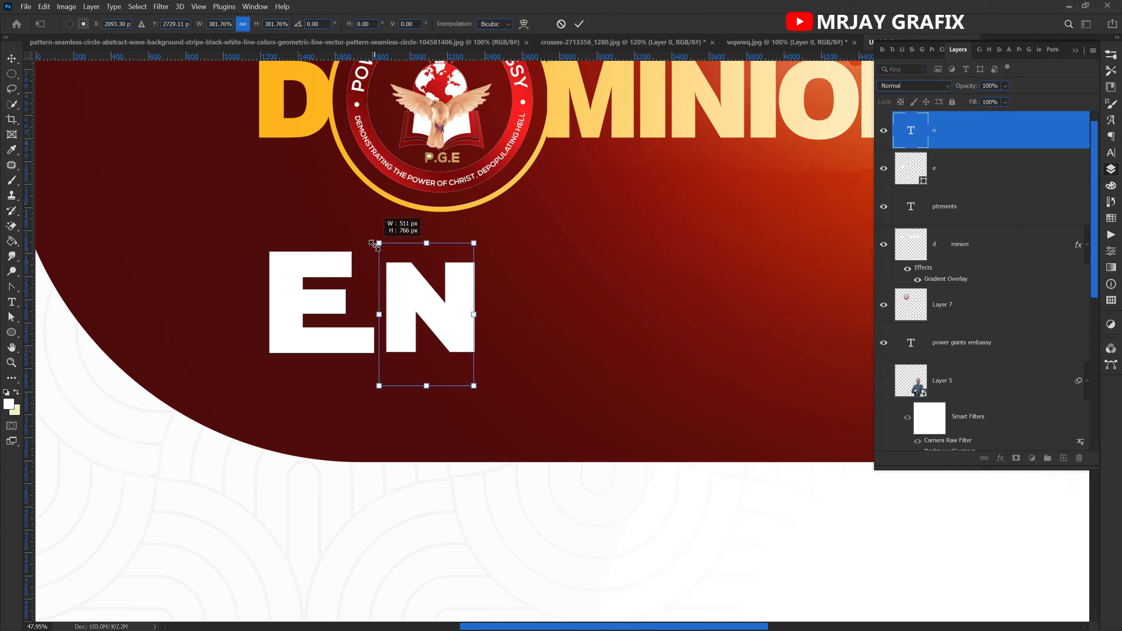
drag(375, 246, 362, 226)
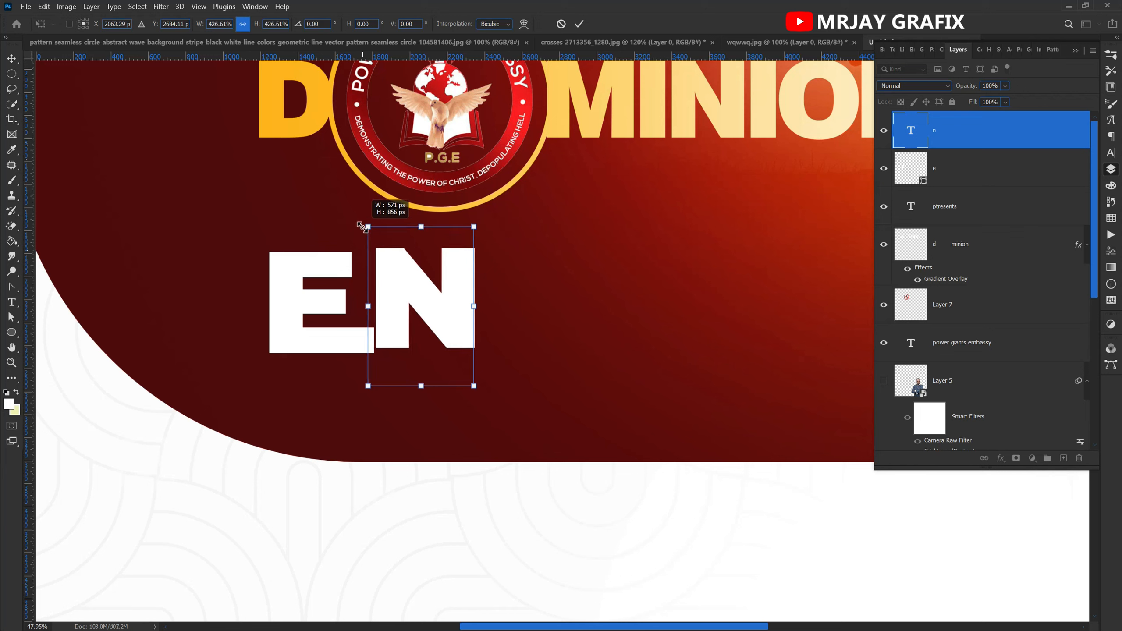
mouse_move(361, 226)
mouse_down()
mouse_move(371, 237)
mouse_move(366, 227)
mouse_up()
key(Return)
drag(391, 321, 396, 325)
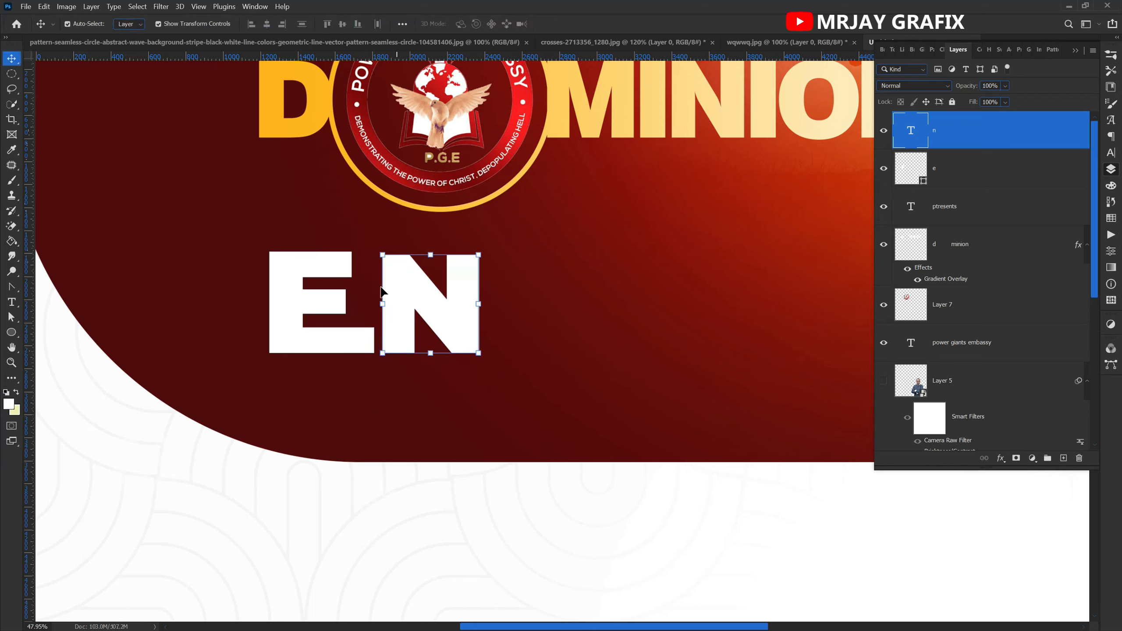
drag(382, 253, 372, 232)
key(Return)
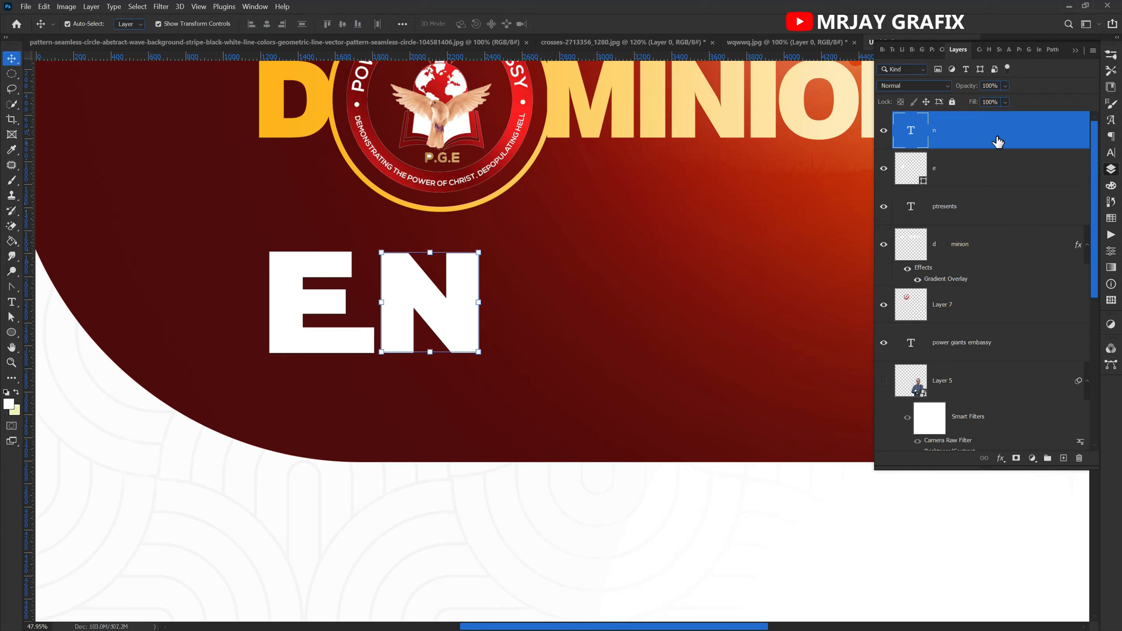
Convert the N text layer to a shape and raise its top-left corner point into a spike that continues the diagonal.
right_click(996, 142)
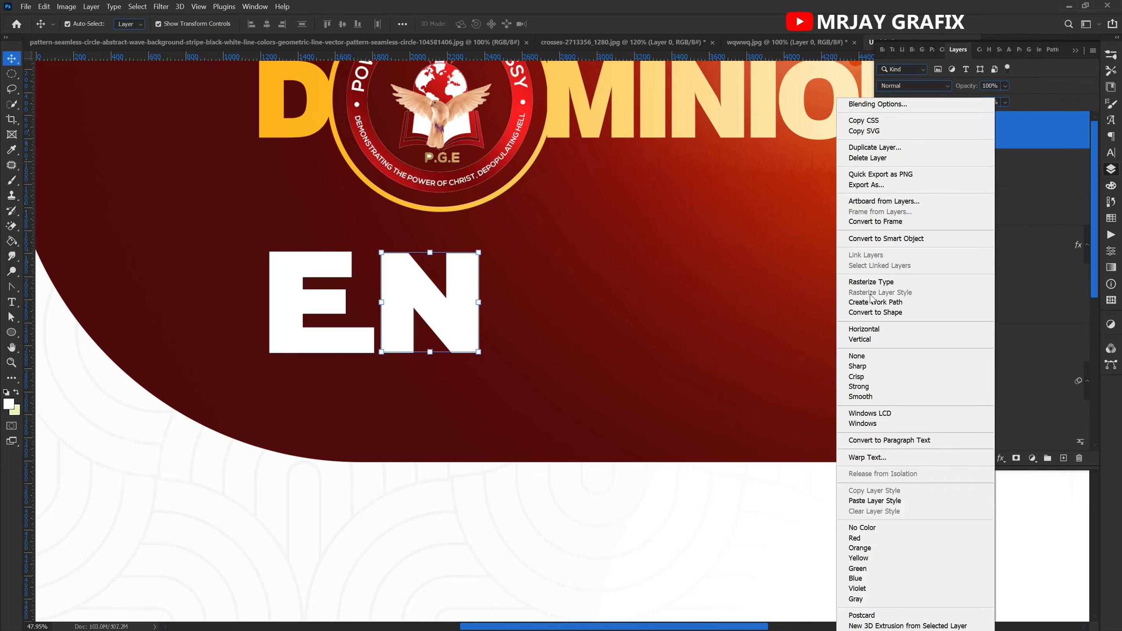
click(889, 313)
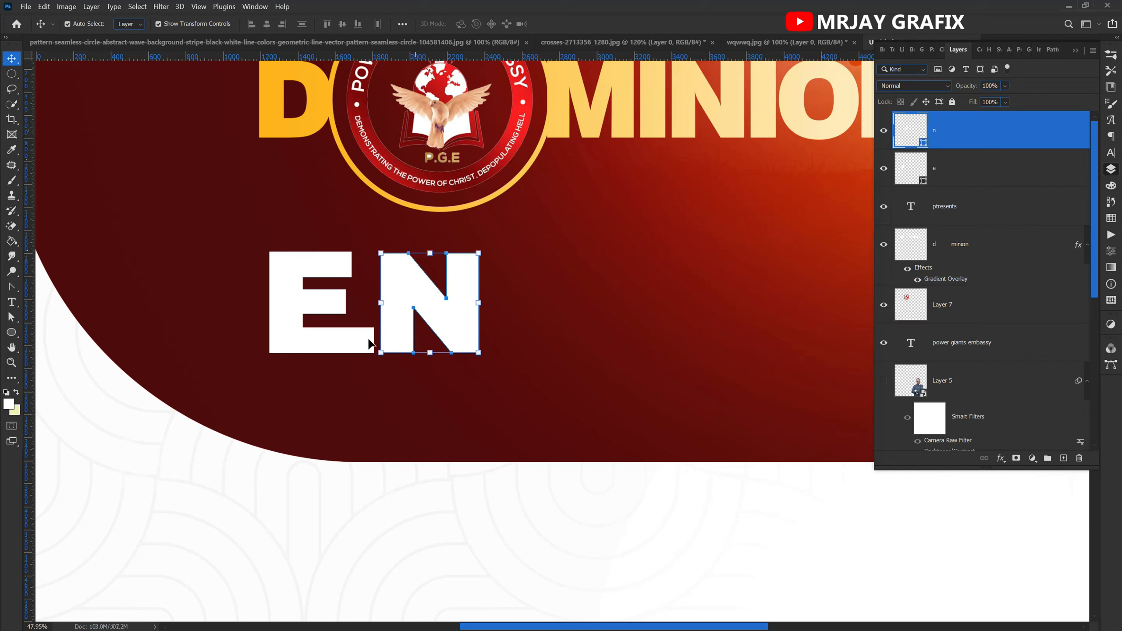
click(11, 286)
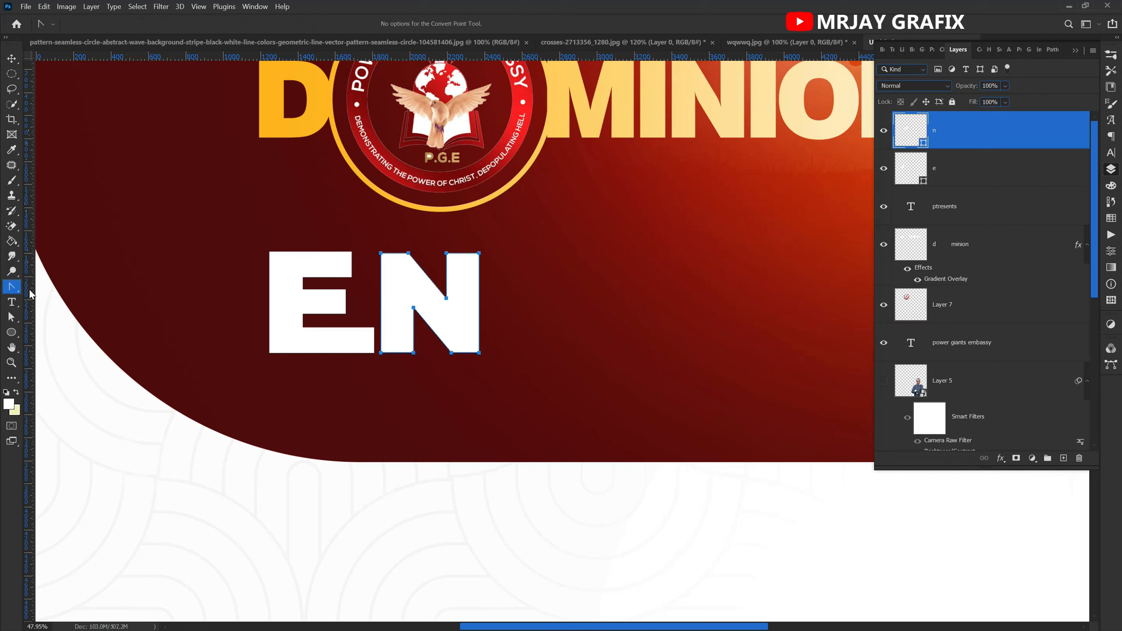
click(381, 254)
click(290, 226)
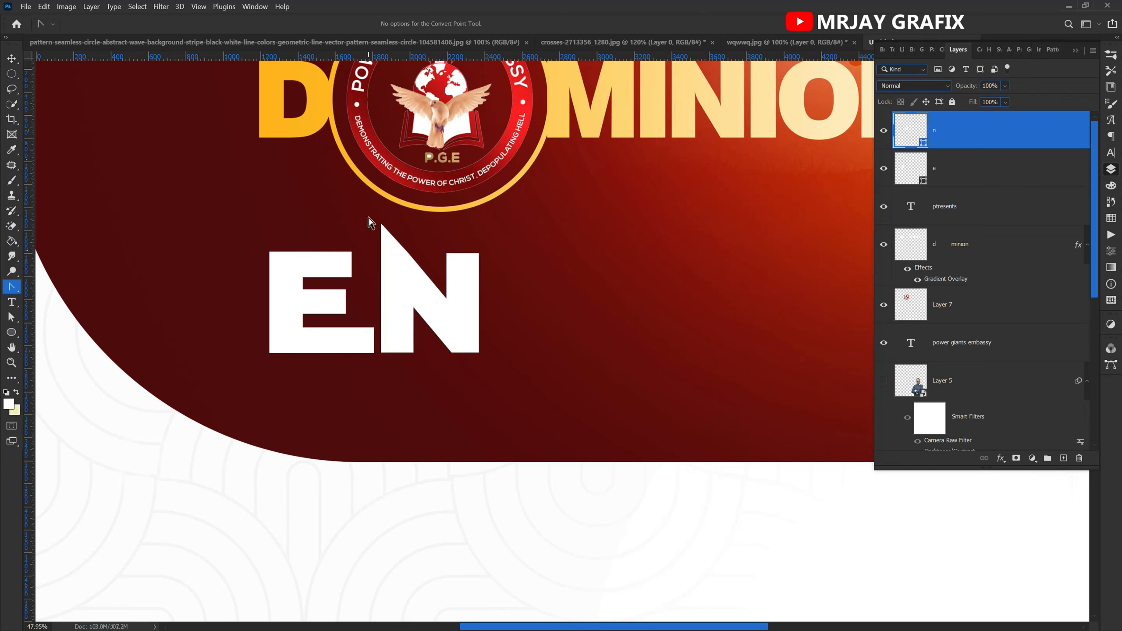
scroll(406, 265, up, 5)
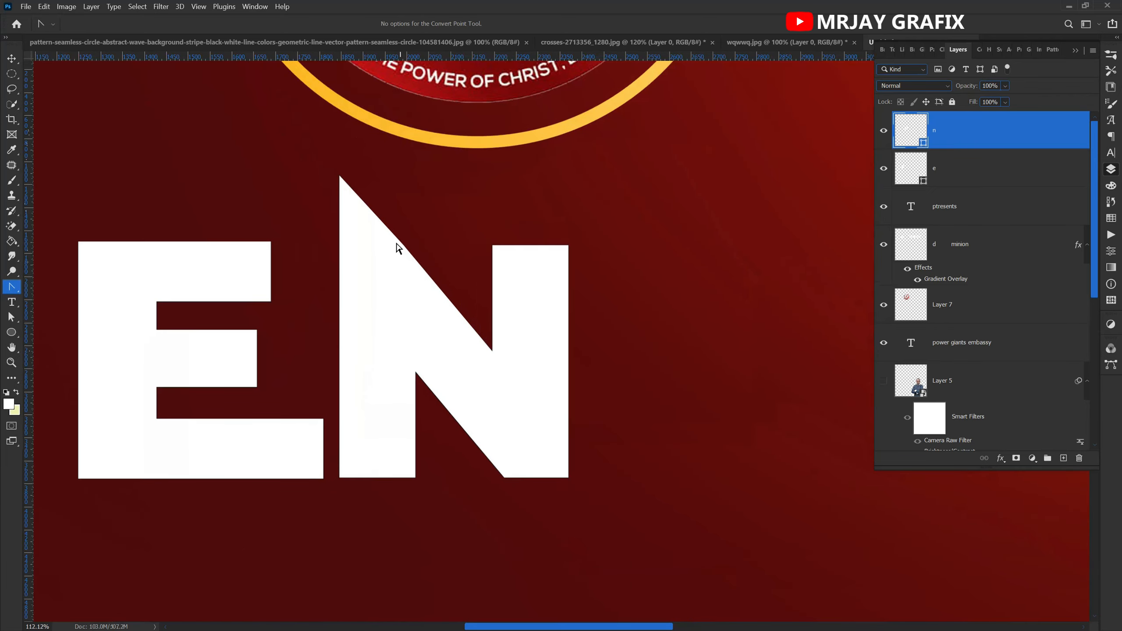
drag(311, 157, 375, 208)
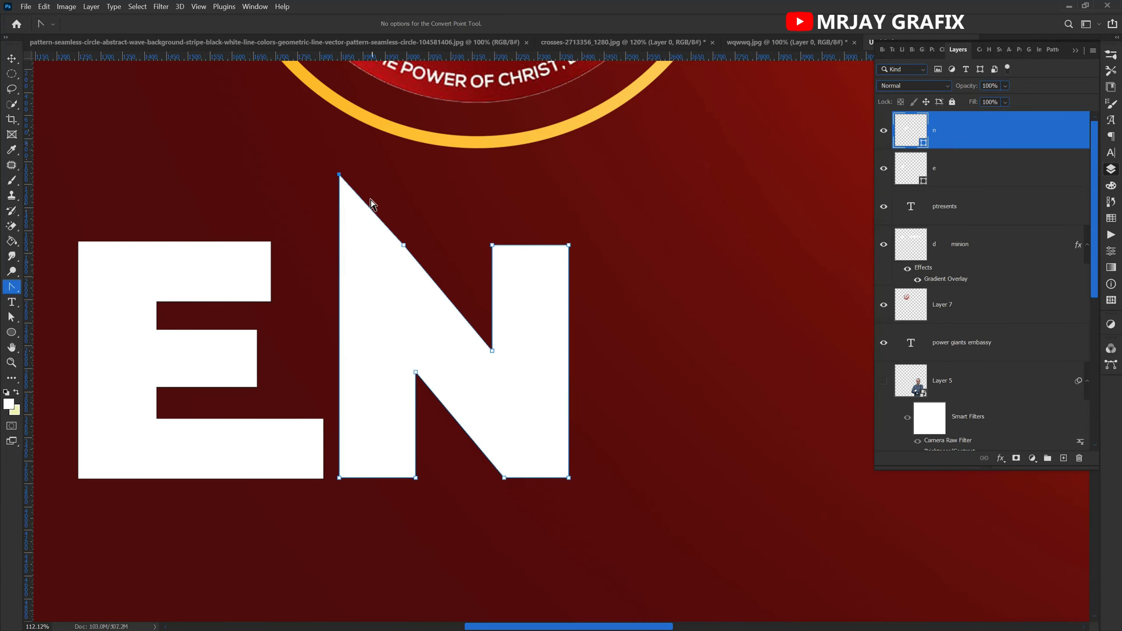
click(433, 216)
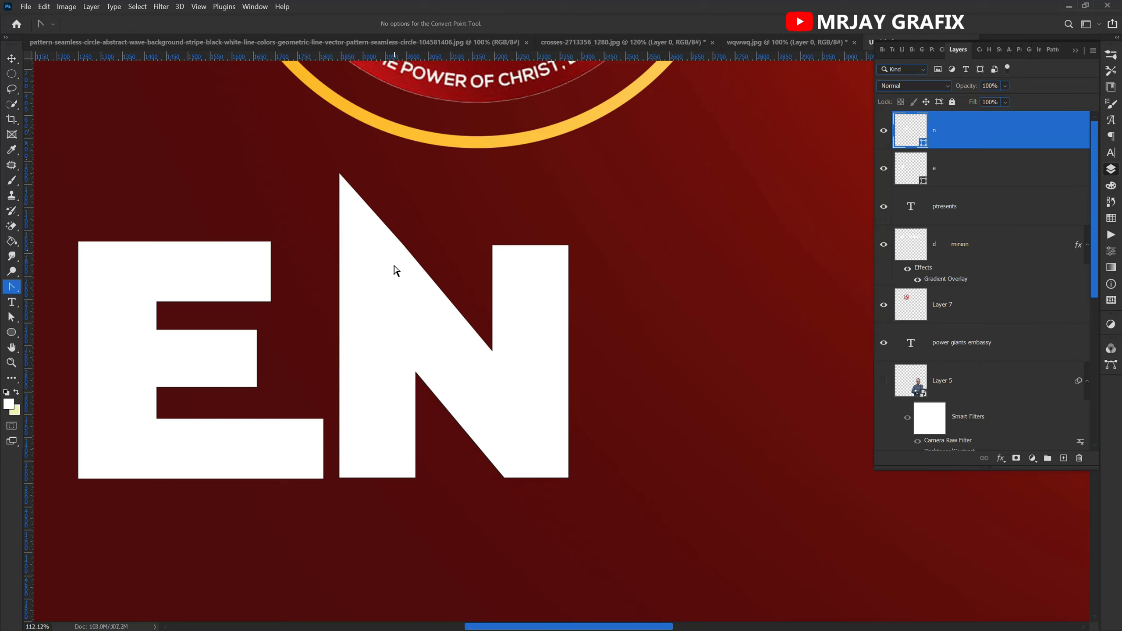
scroll(406, 266, up, 3)
scroll(410, 260, down, 5)
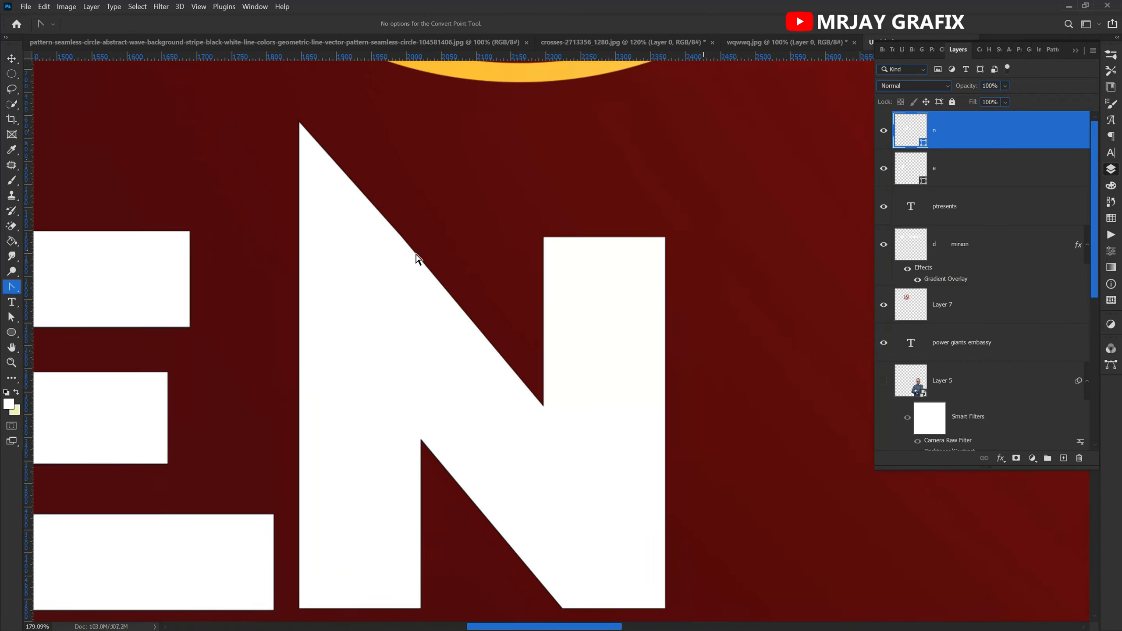
scroll(417, 258, down, 3)
Try to lower the anchor point where the N's diagonal meets its bottom edge.
drag(441, 385, 488, 420)
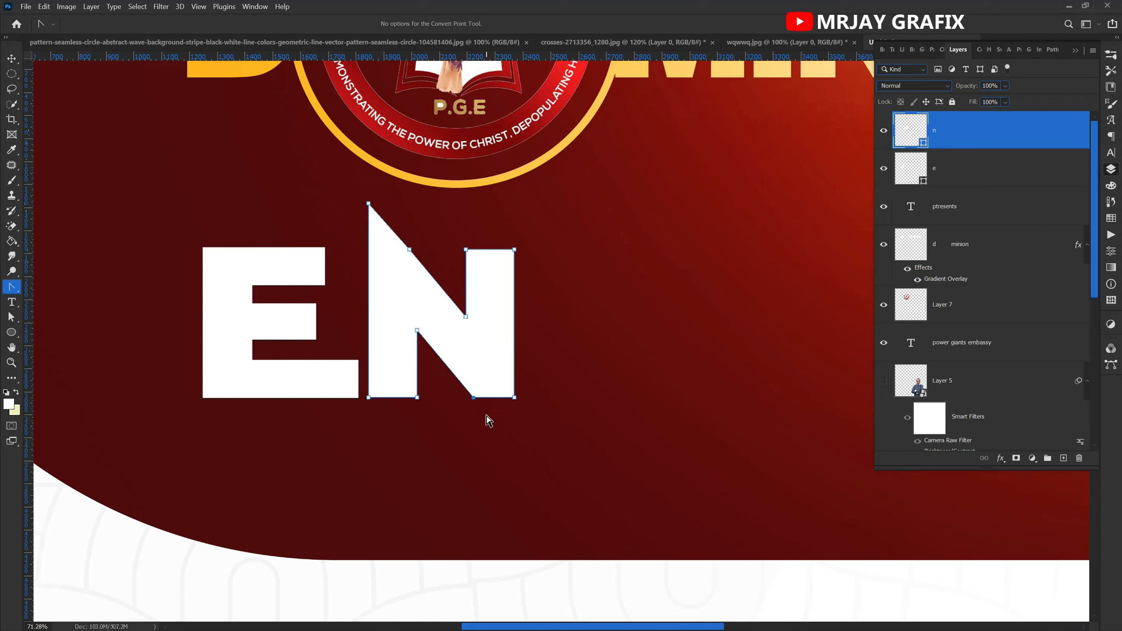
key(Down)
key(Down)
key(Down)
key(Down)
key(Down)
key(Down)
key(Down)
key(Down)
key(Down)
key(Down)
key(Down)
key(Down)
key(Down)
key(Down)
key(Down)
key(Down)
key(Down)
key(Down)
key(Down)
key(Down)
key(shift+Down)
key(shift+Down)
key(shift+Down)
key(shift+Down)
key(shift+Down)
key(shift+Down)
key(shift+Down)
key(shift+Down)
key(shift+Down)
key(shift+Down)
key(shift+Down)
key(shift+Down)
key(shift+Down)
key(shift+Down)
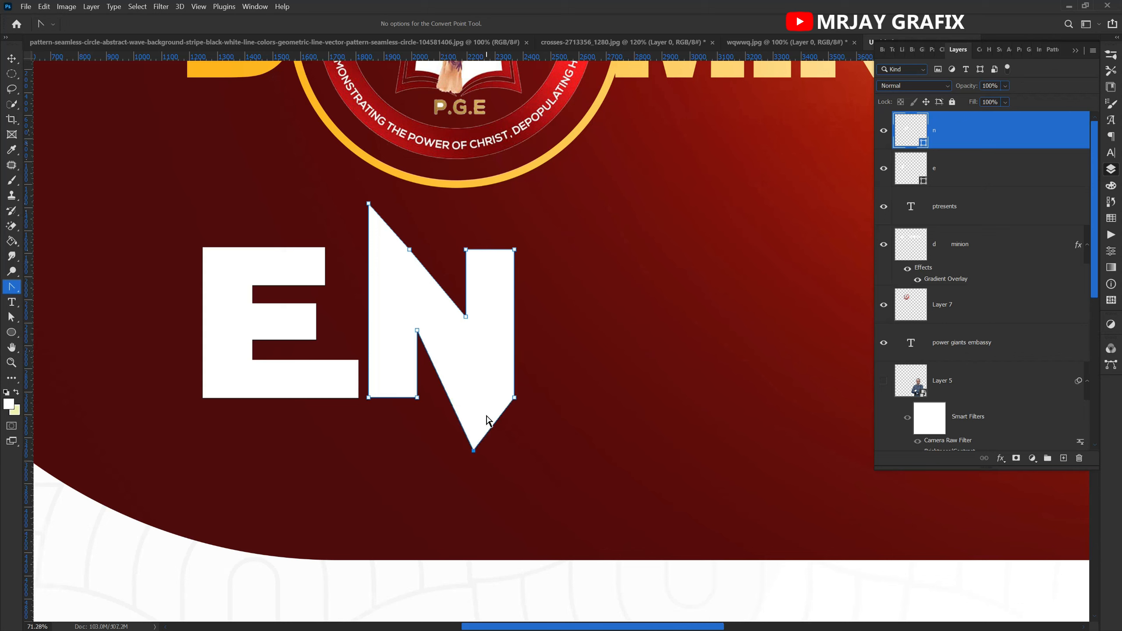
key(ctrl+z)
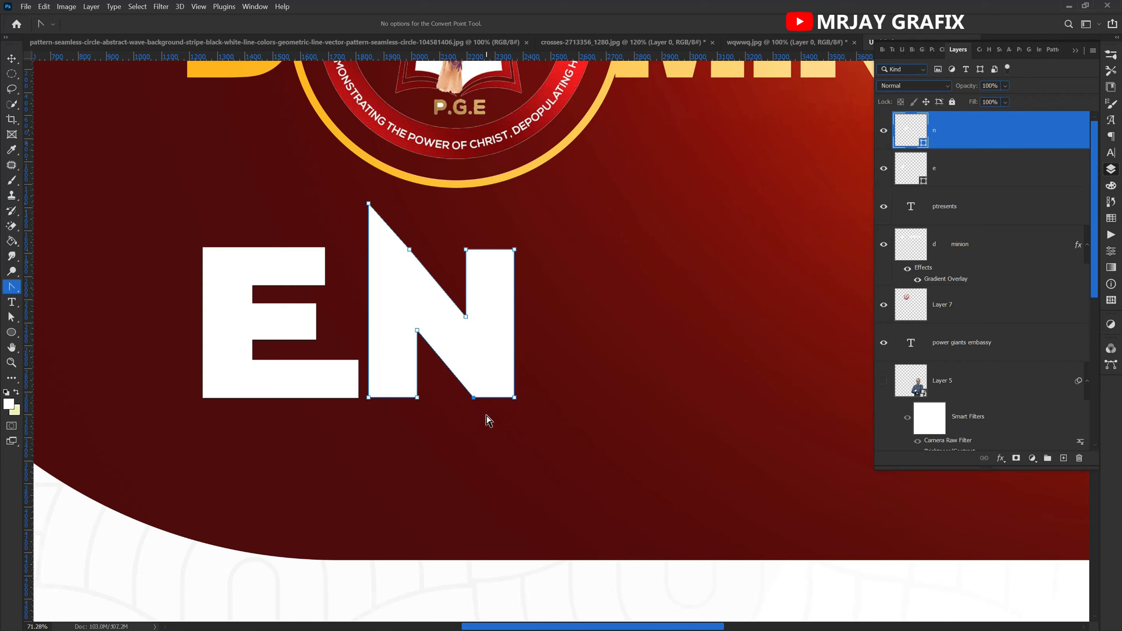
Lower the N's bottom-right corner point straight down to form a pointed tail below the baseline.
drag(523, 424, 481, 359)
drag(501, 368, 501, 368)
key(shift+Down)
key(shift+Down)
key(shift+Down)
key(shift+Down)
key(shift+Down)
key(shift+Down)
key(shift+Down)
key(shift+Down)
key(shift+Down)
key(shift+Down)
key(shift+Down)
key(shift+Down)
key(shift+Down)
key(shift+Down)
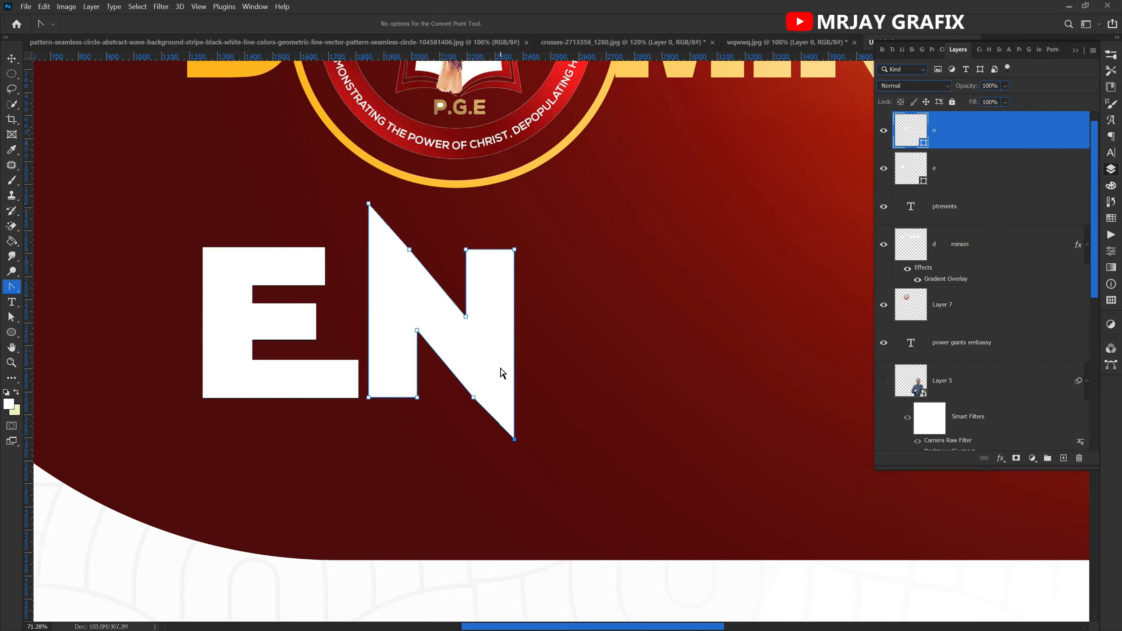
click(400, 439)
Nudge the N's bottom-right tip slightly further down to align its edge with the diagonal.
scroll(466, 414, up, 3)
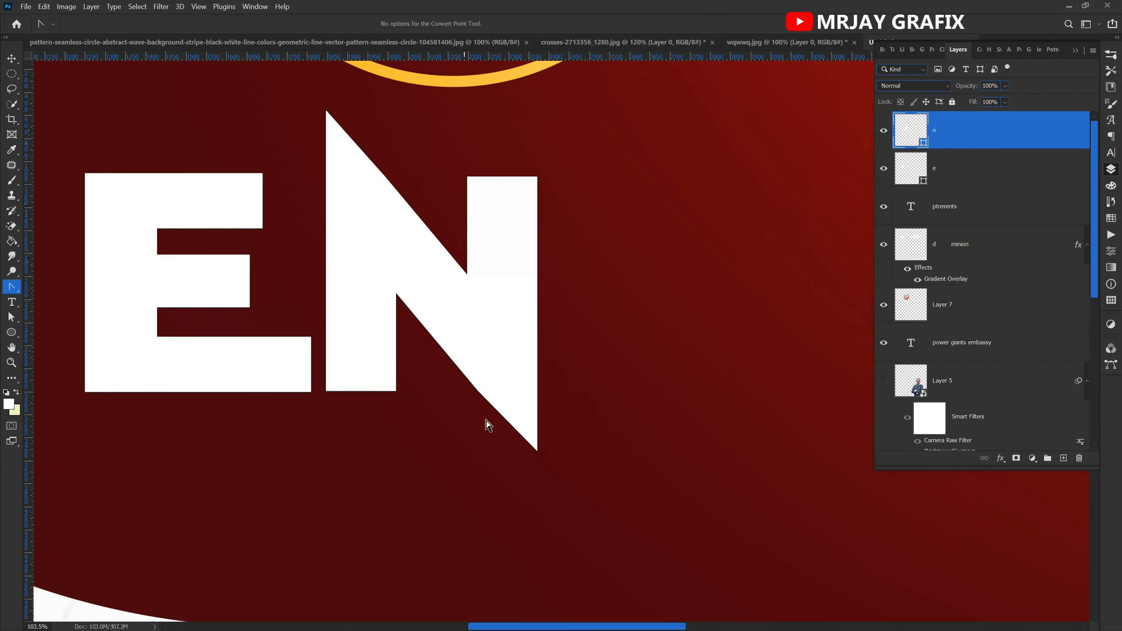
drag(456, 375, 495, 410)
drag(574, 478, 525, 446)
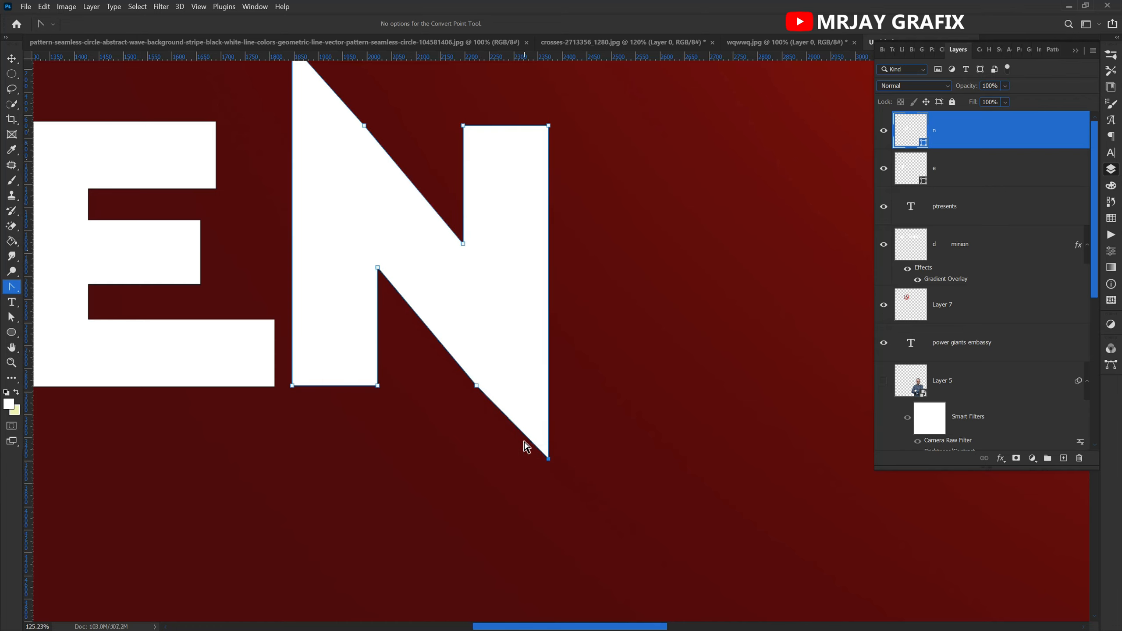
key(Down)
key(Down)
key(Down)
click(507, 455)
drag(495, 420, 560, 498)
click(381, 461)
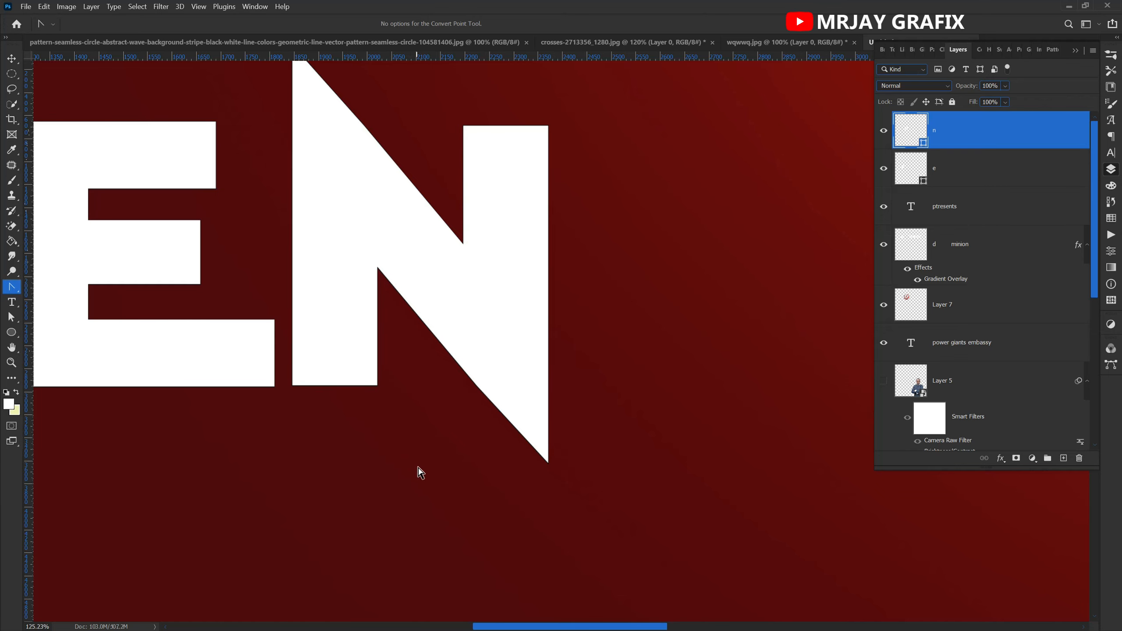
Move the N against the E's right edge and line up their baselines.
scroll(419, 472, down, 5)
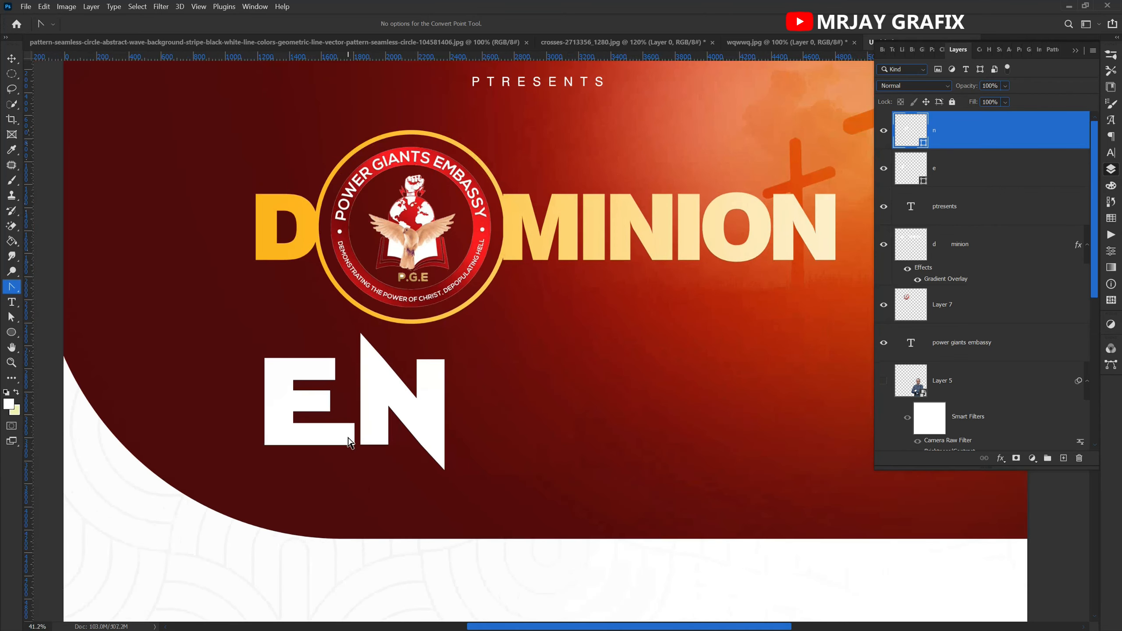
key(v)
drag(367, 423, 360, 424)
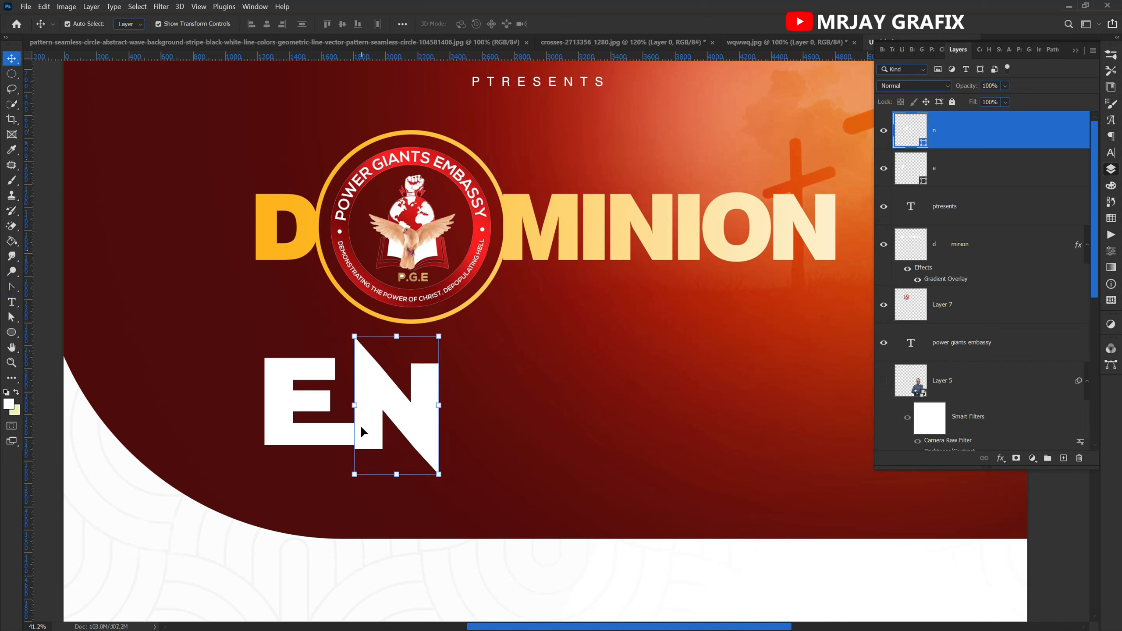
key(shift+Up)
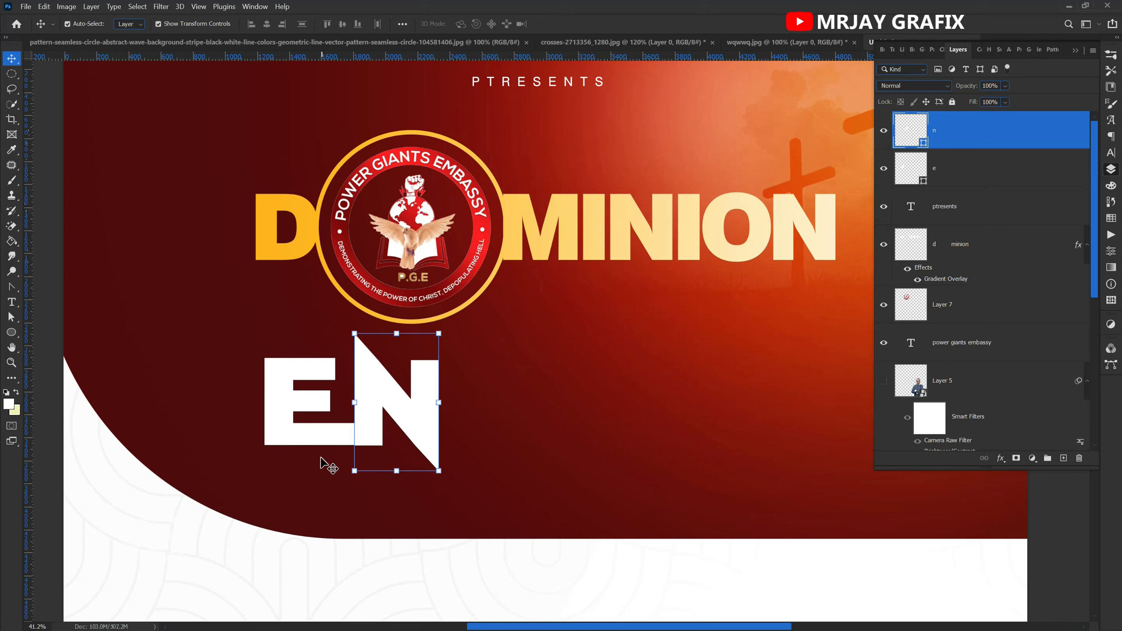
click(327, 464)
click(368, 439)
click(274, 511)
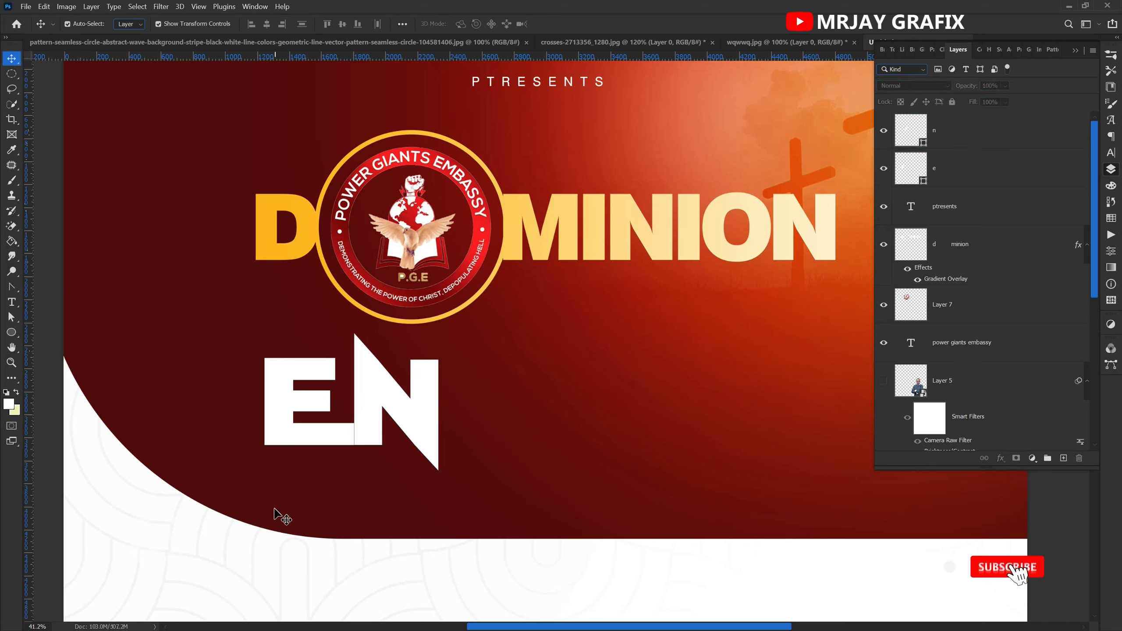
Remove the stroke from the N shape.
click(378, 413)
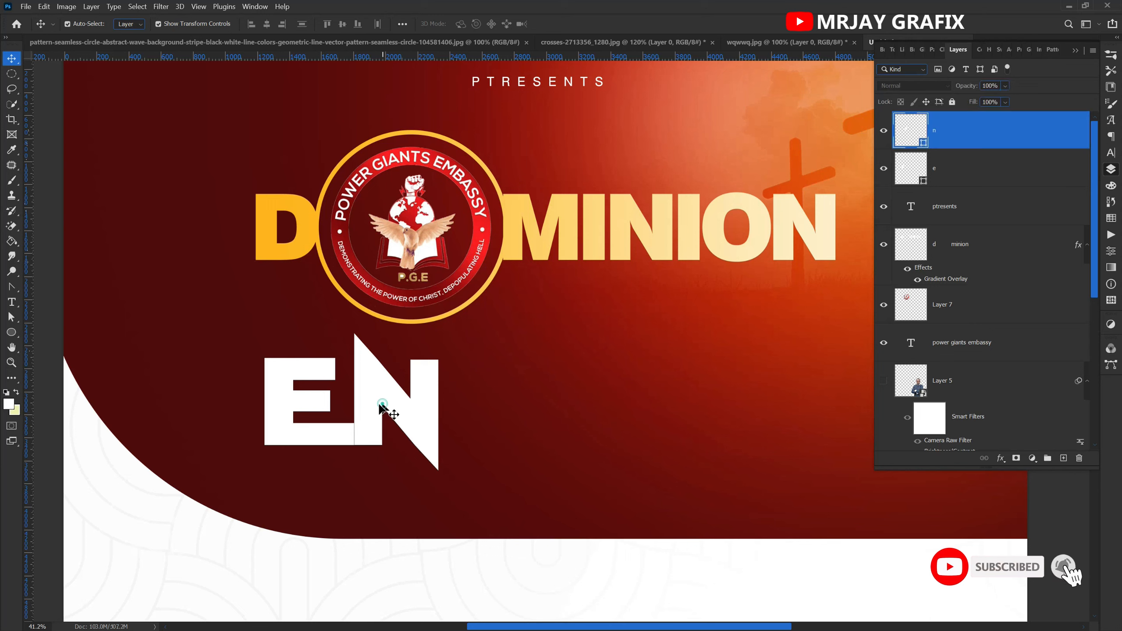
click(294, 488)
click(369, 415)
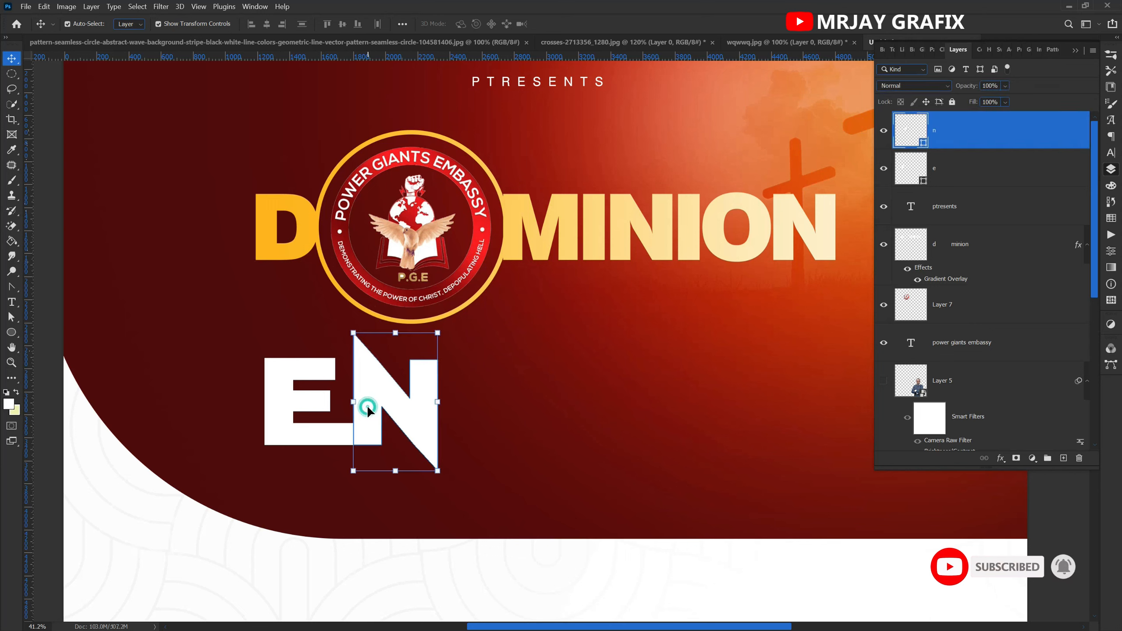
key(u)
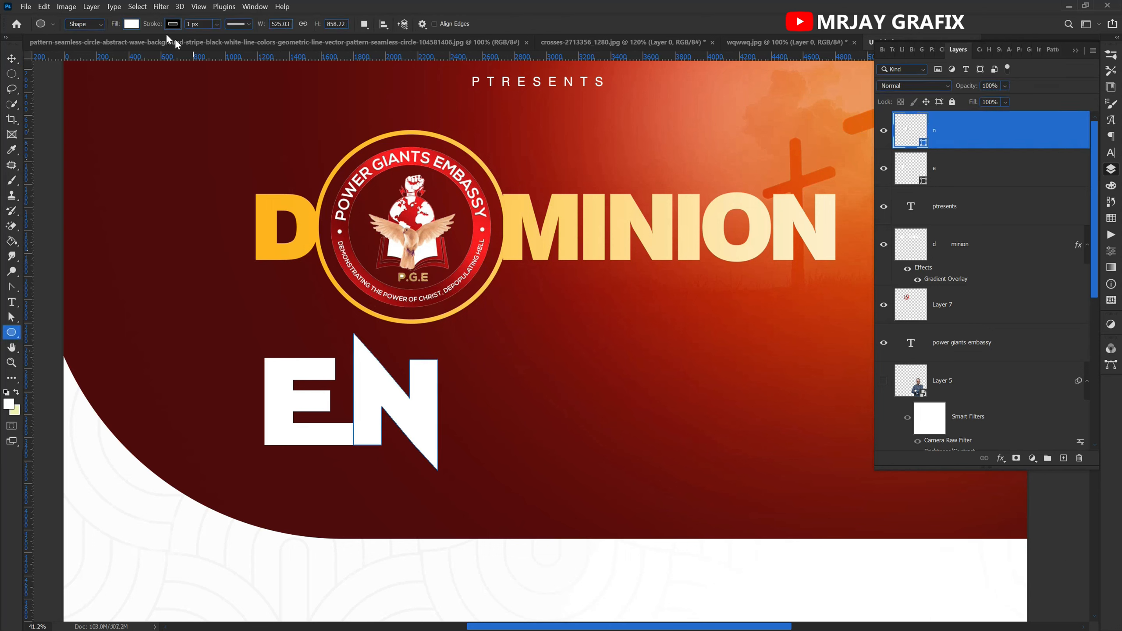
click(172, 23)
click(104, 46)
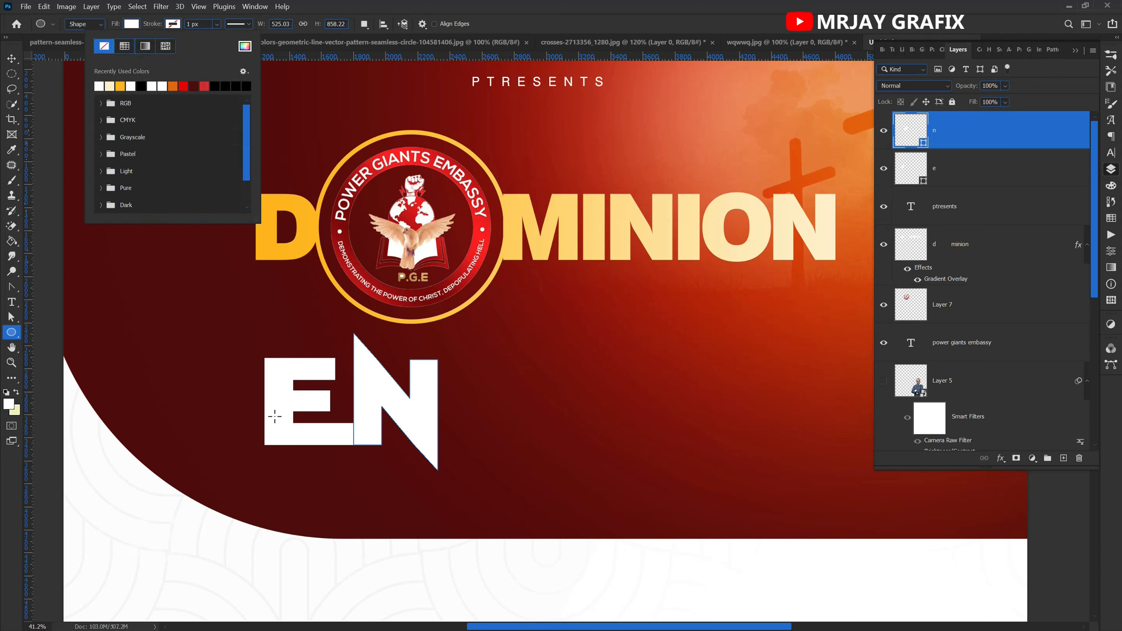
click(513, 10)
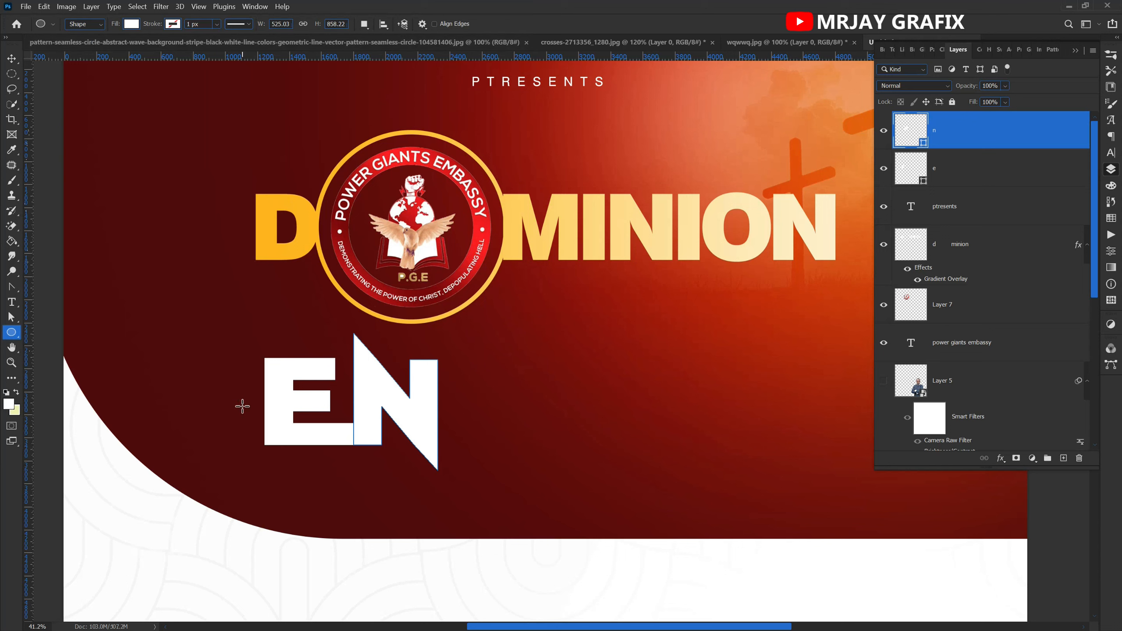
Remove the stroke from the E shape as well, leaving only its white fill.
key(v)
click(283, 425)
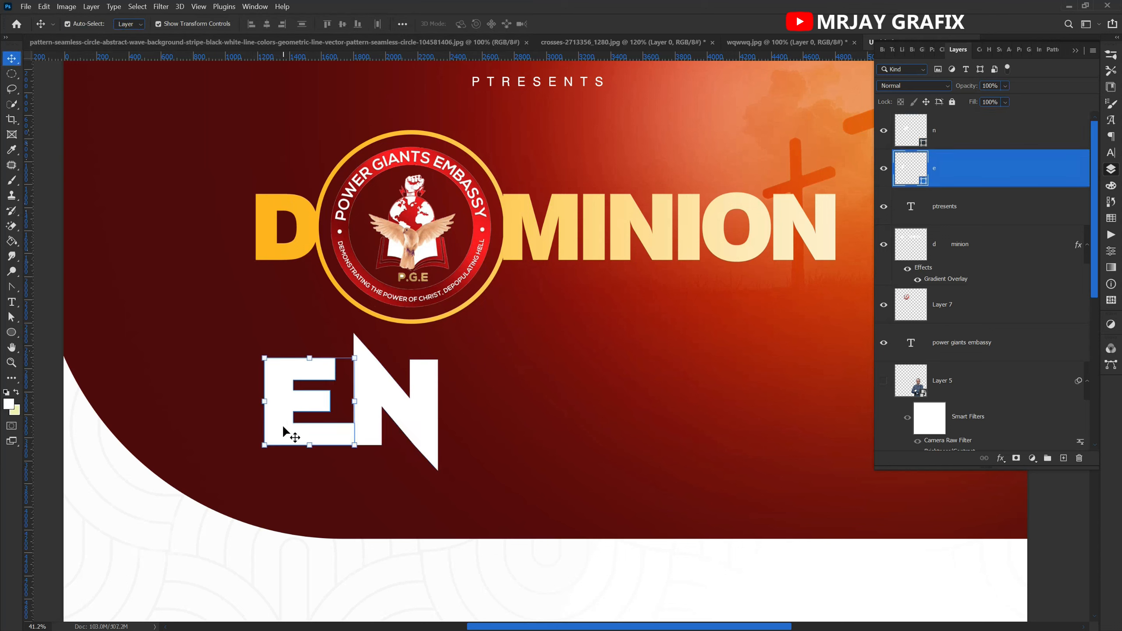
key(u)
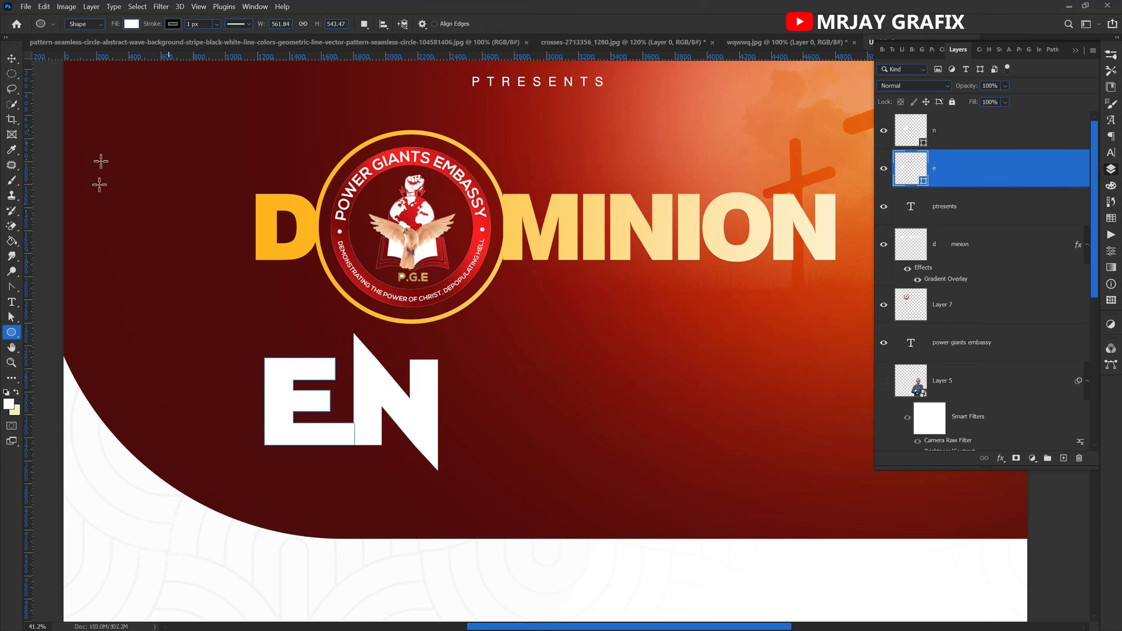
click(173, 24)
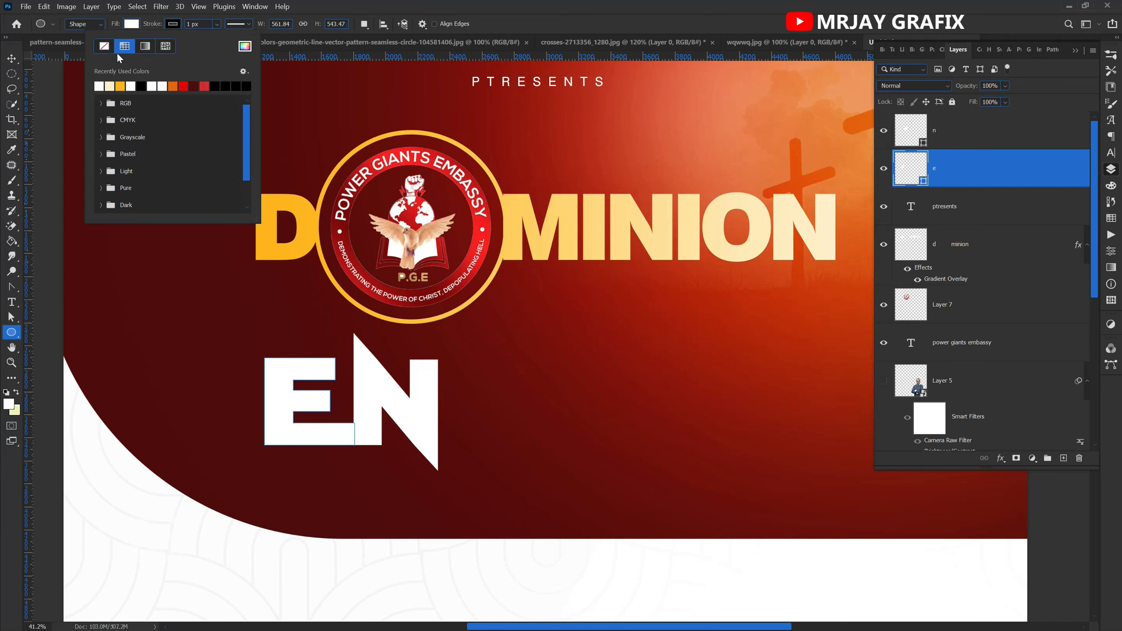
click(104, 46)
click(11, 58)
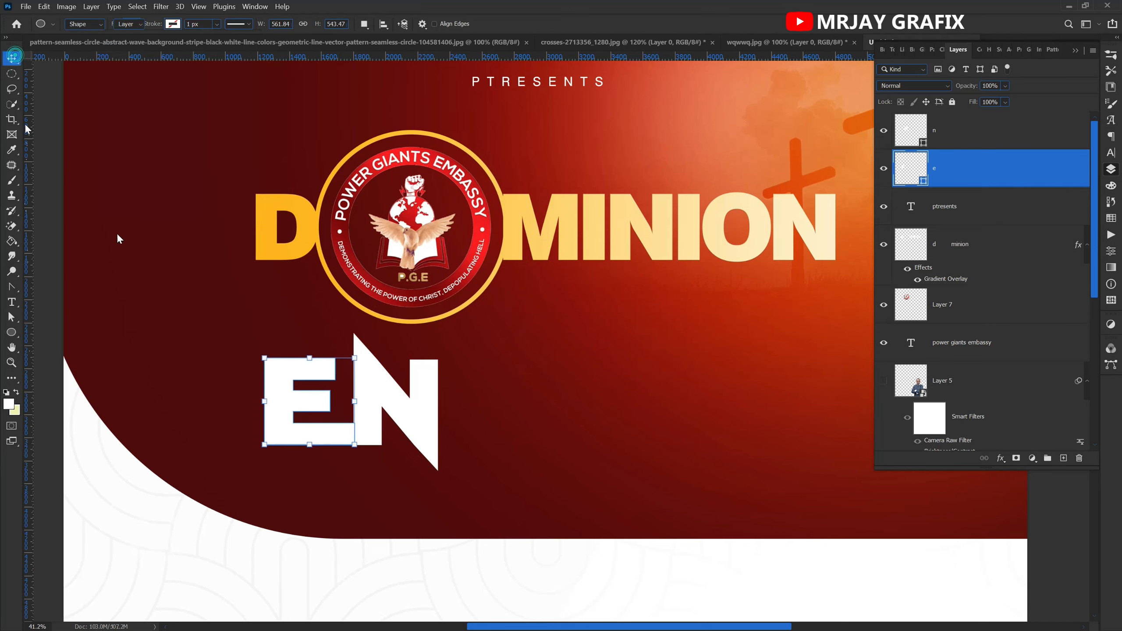
click(205, 397)
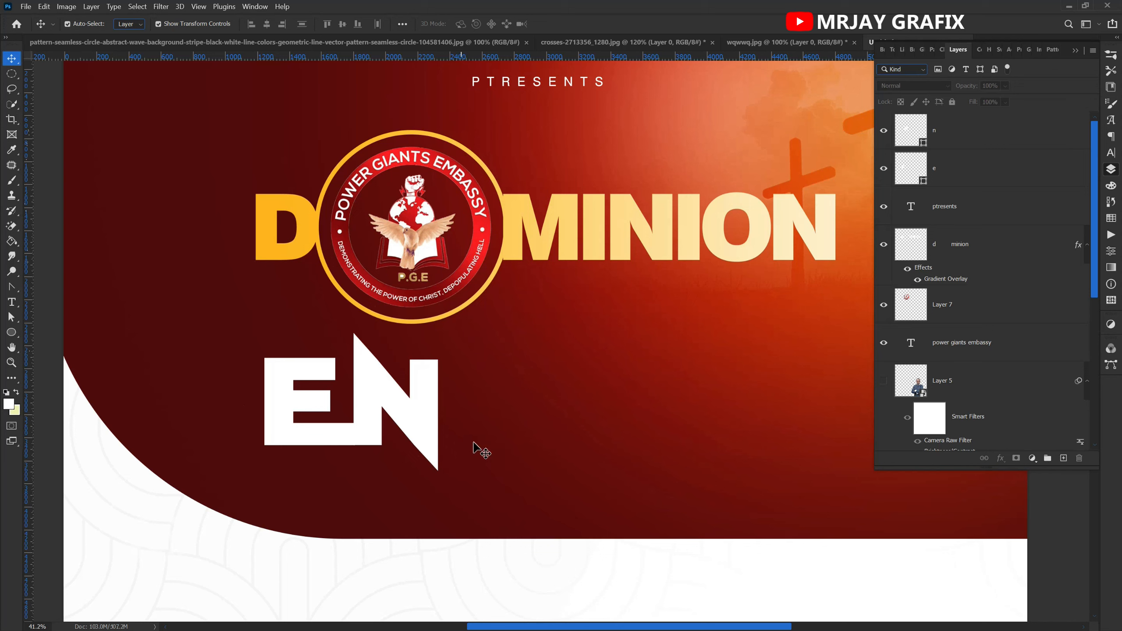
key(u)
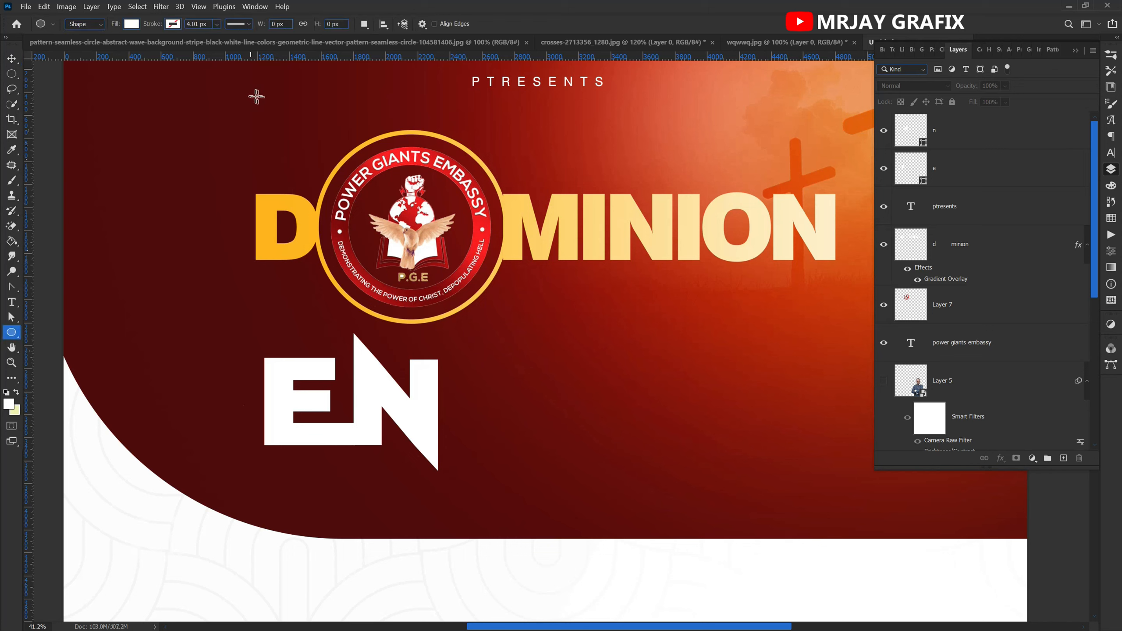
click(11, 61)
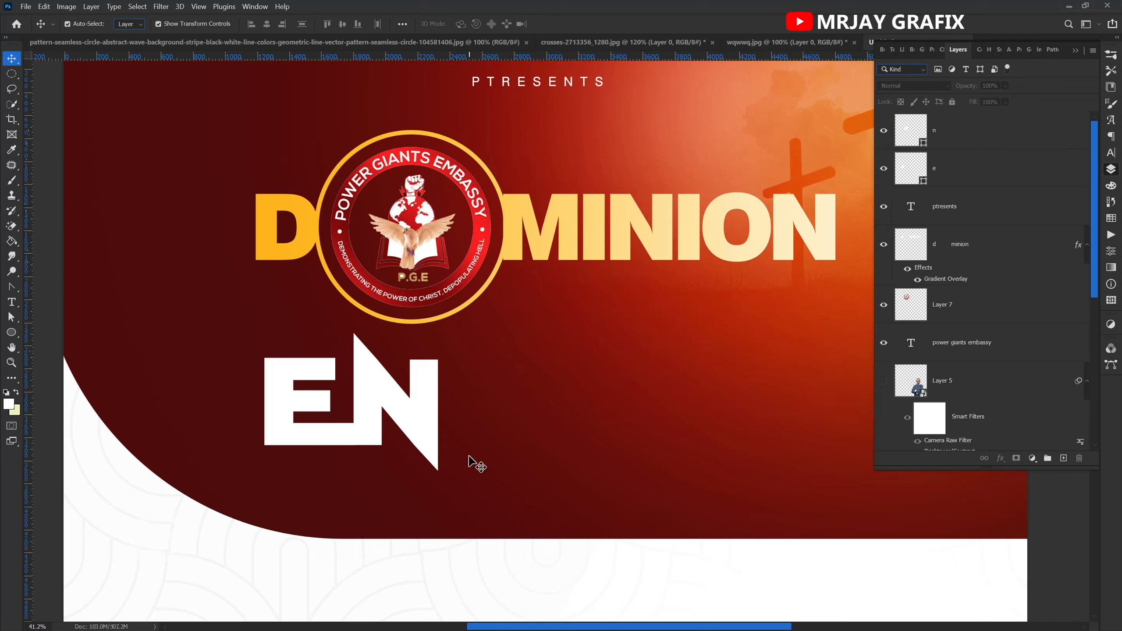
Add a separate white letter C in Montserrat Black beside EN and enlarge it to about 641%.
key(t)
click(546, 344)
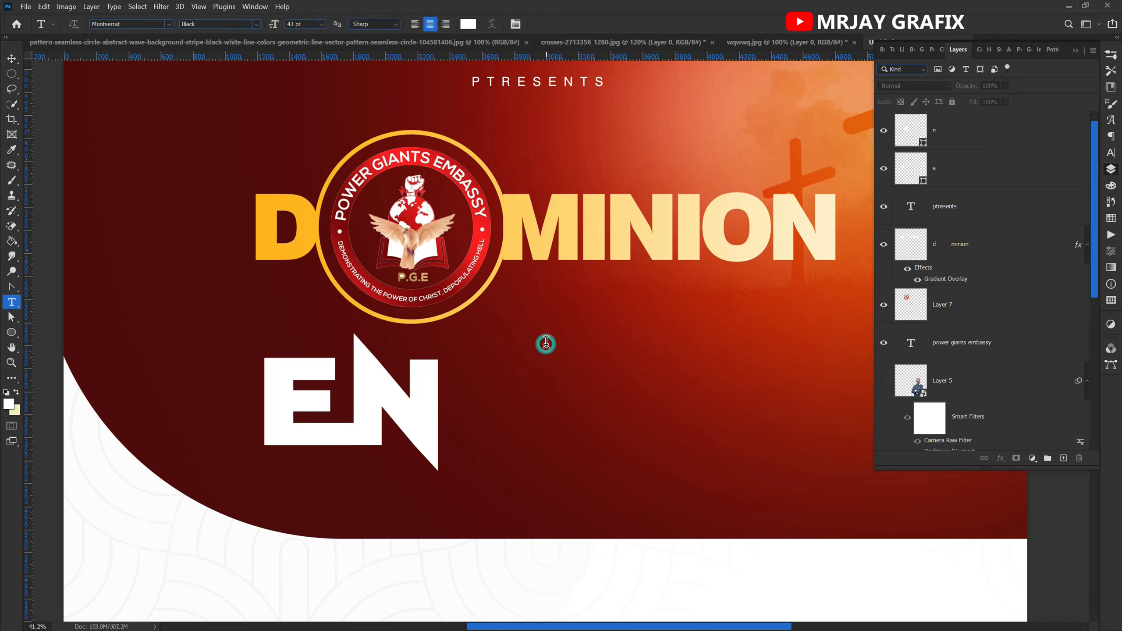
text(c)
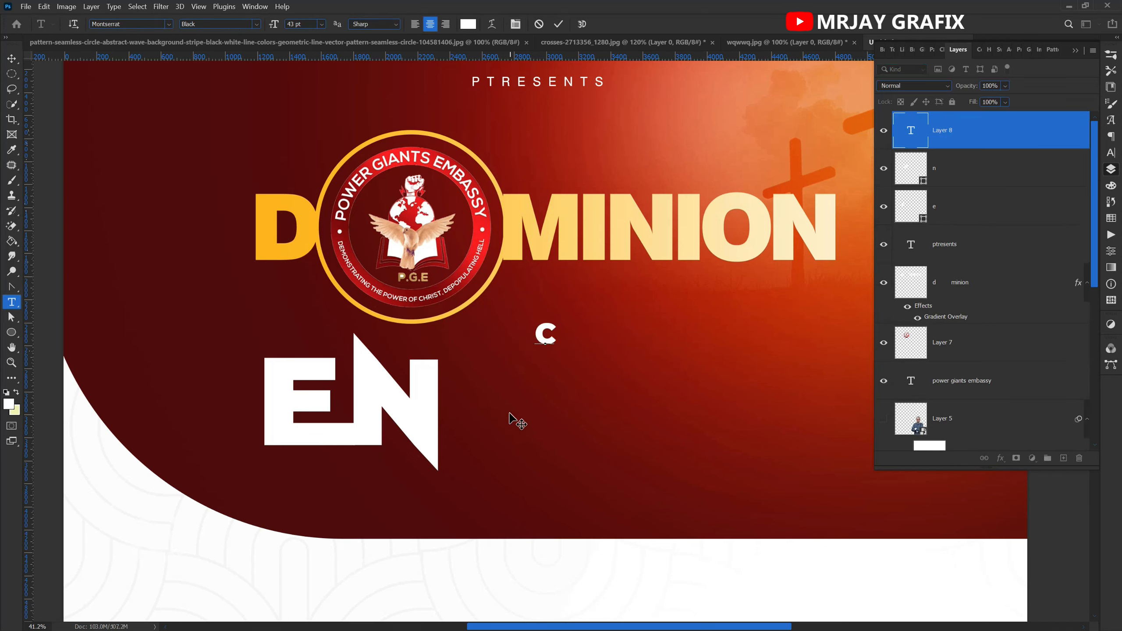
click(12, 58)
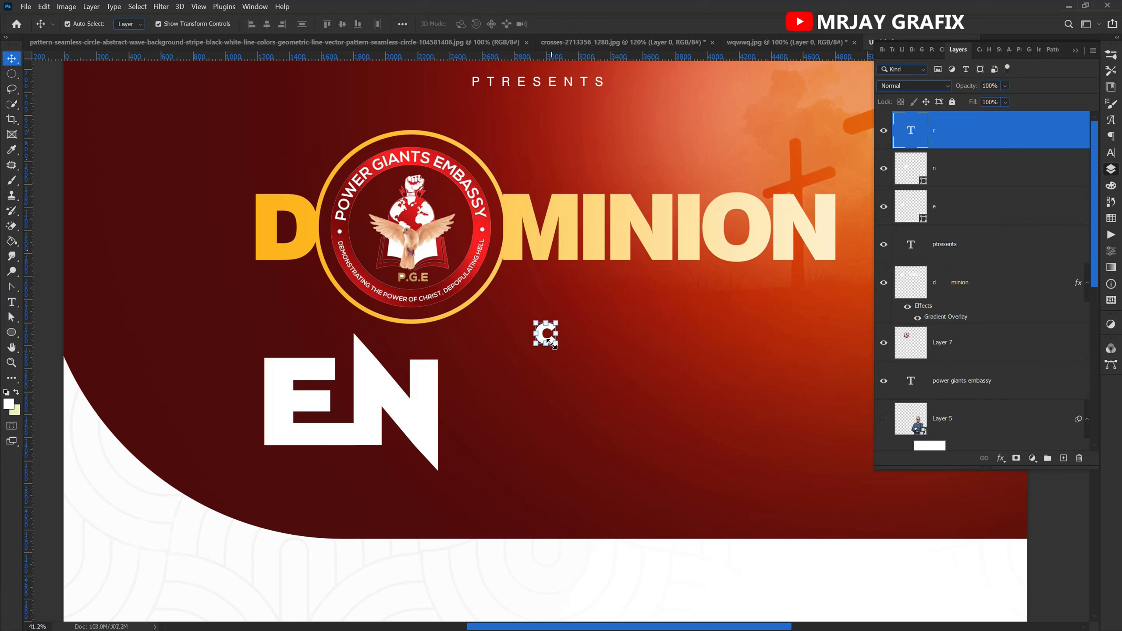
key(ctrl+t)
drag(556, 352, 682, 515)
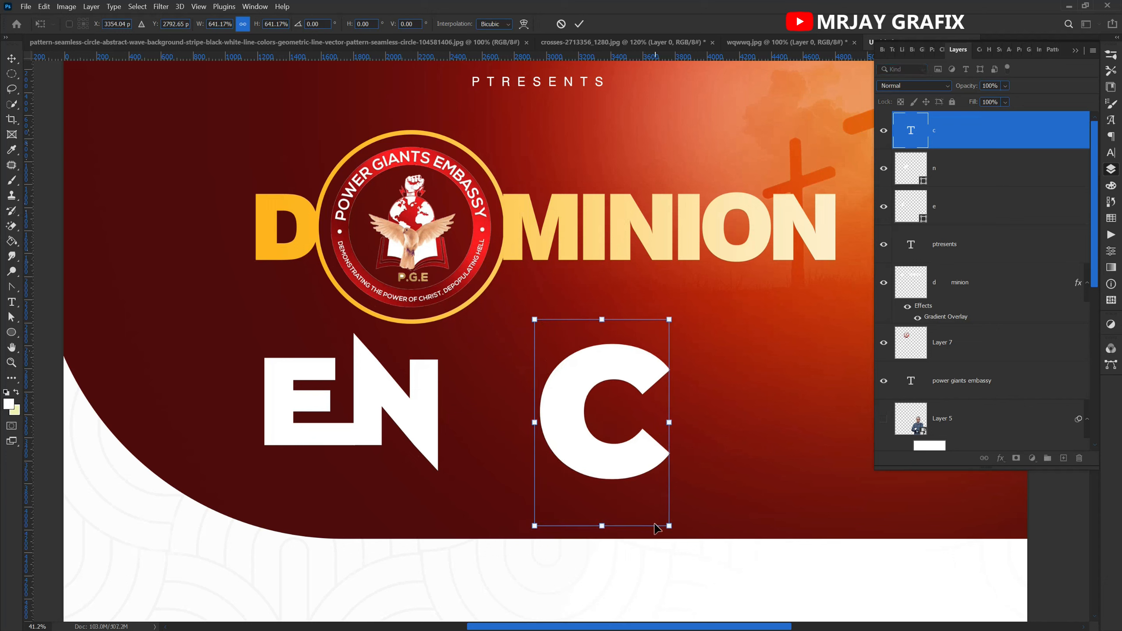
key(Return)
Position the C directly after the N so its curve meets the N's right edge.
drag(558, 441, 470, 437)
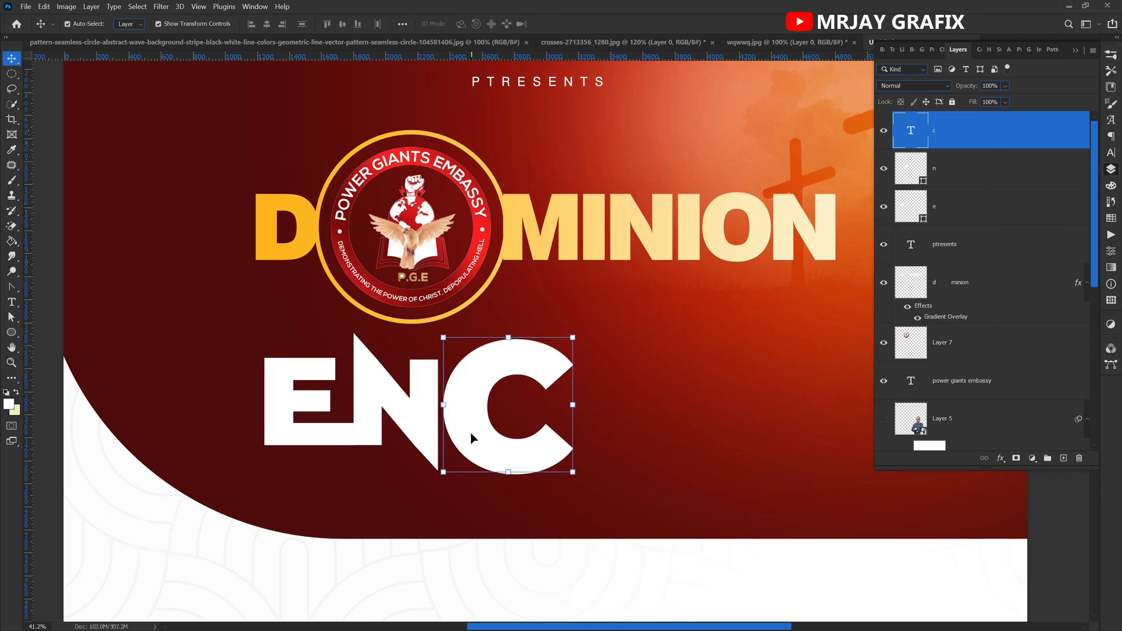
key(Left)
key(Left)
key(Left)
key(Left)
key(Left)
key(Left)
key(Left)
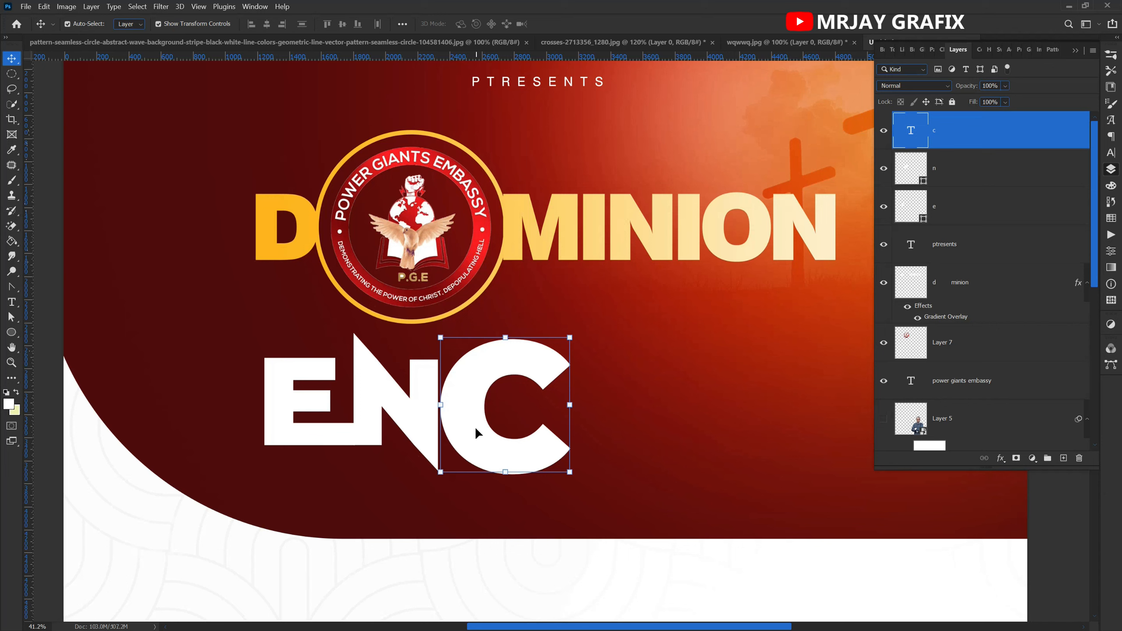
Change the C's font weight to Bold.
click(1110, 153)
click(1090, 72)
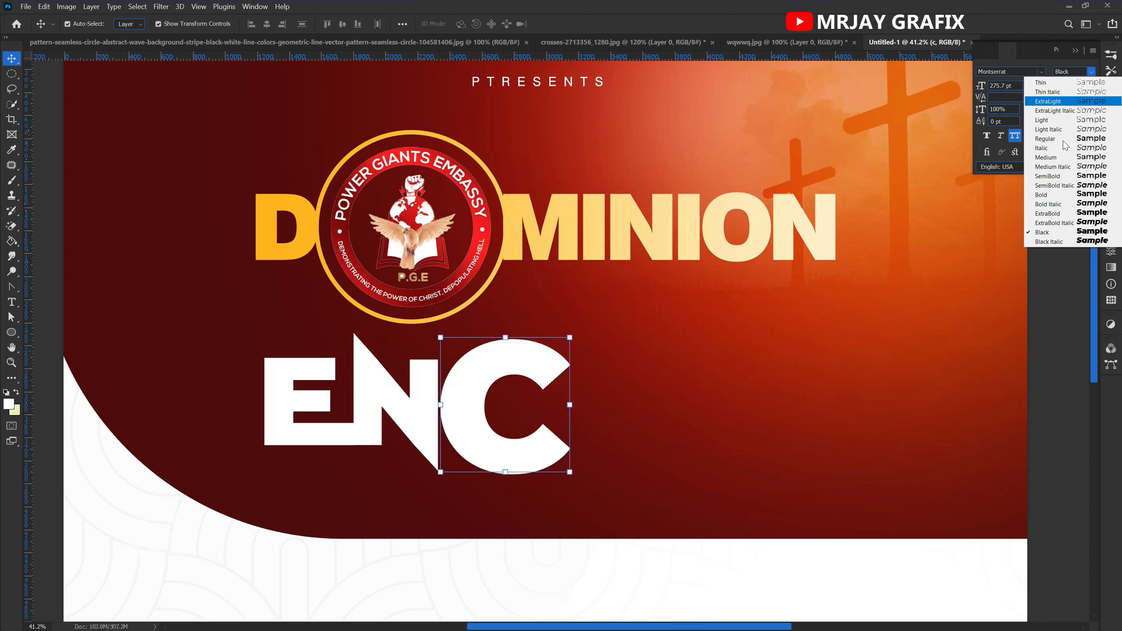
click(1053, 199)
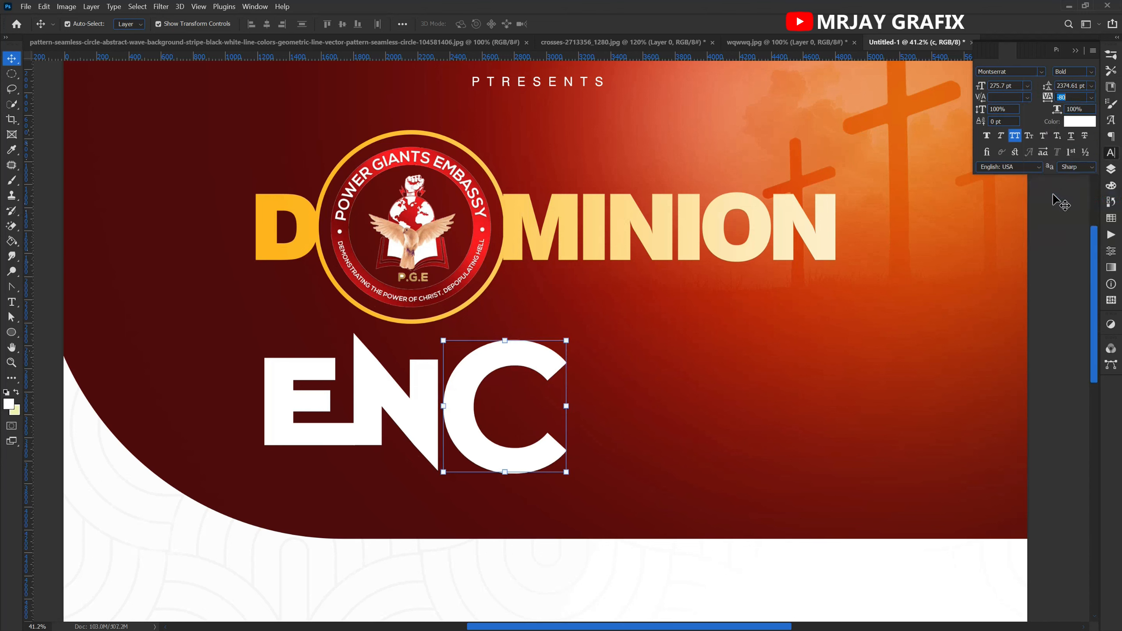
click(433, 504)
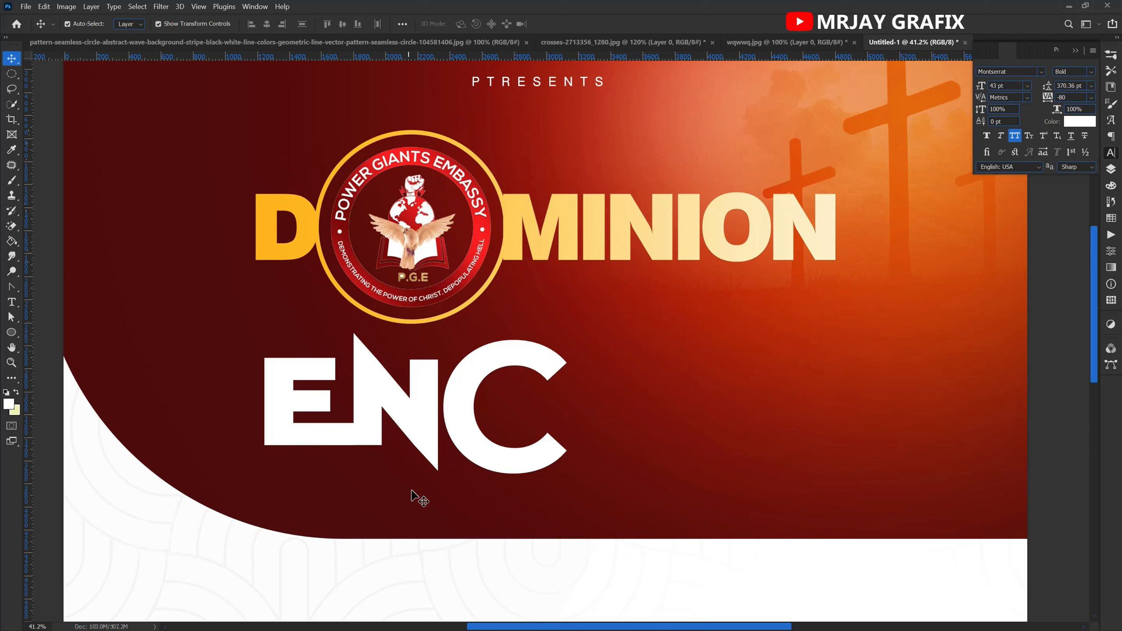
Duplicate the C to its right and replace the copy's text with the letter O.
click(468, 444)
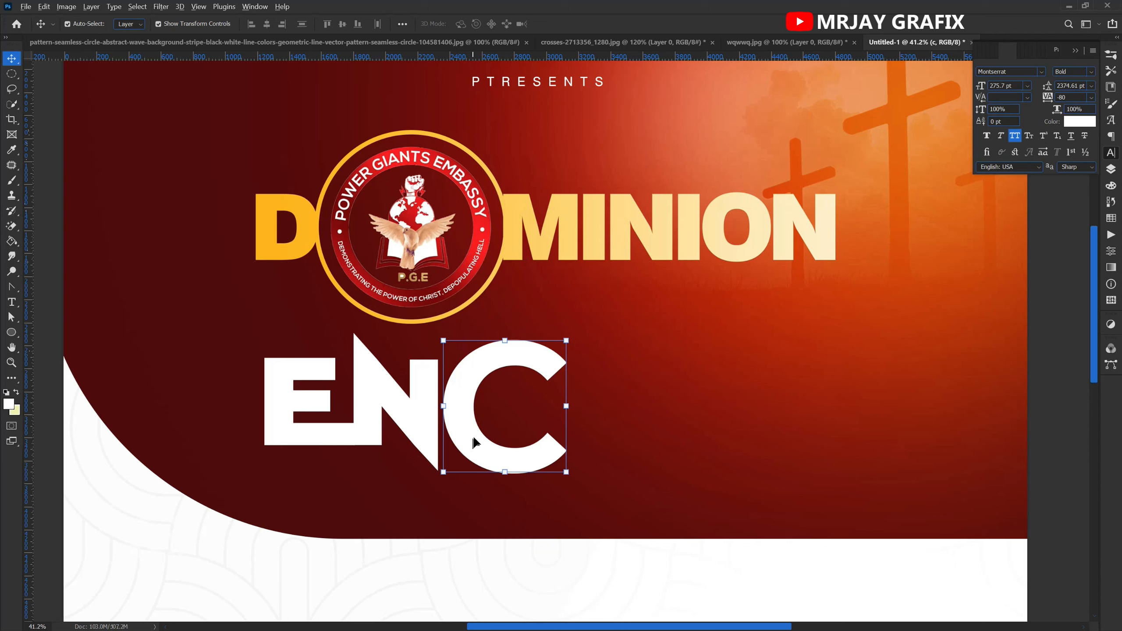
drag(470, 437, 566, 435)
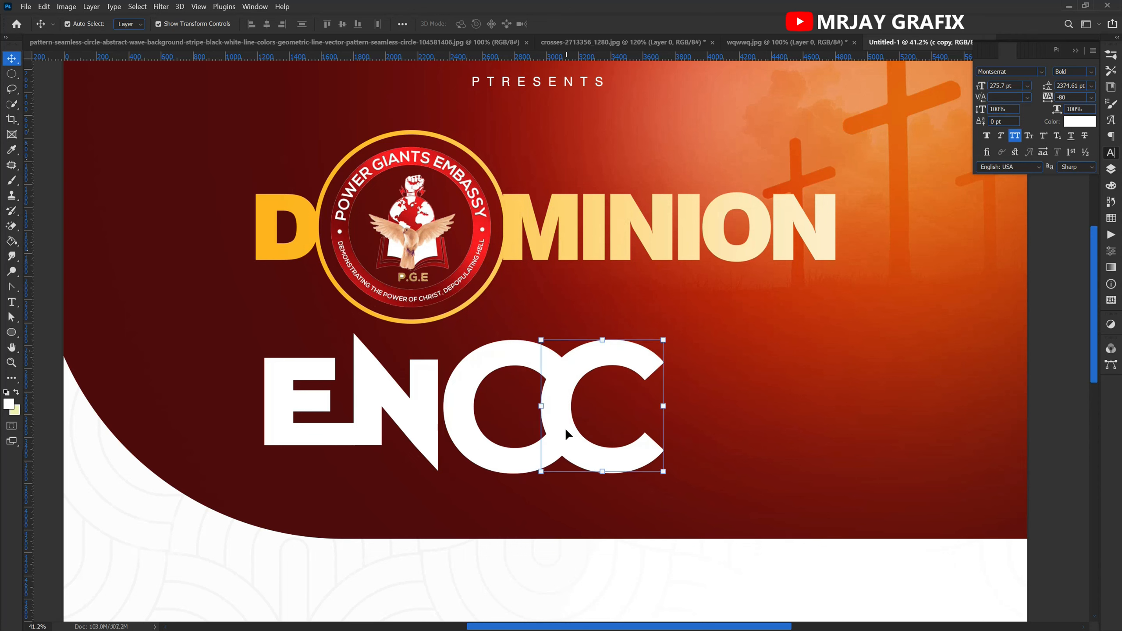
double_click(566, 429)
text(O)
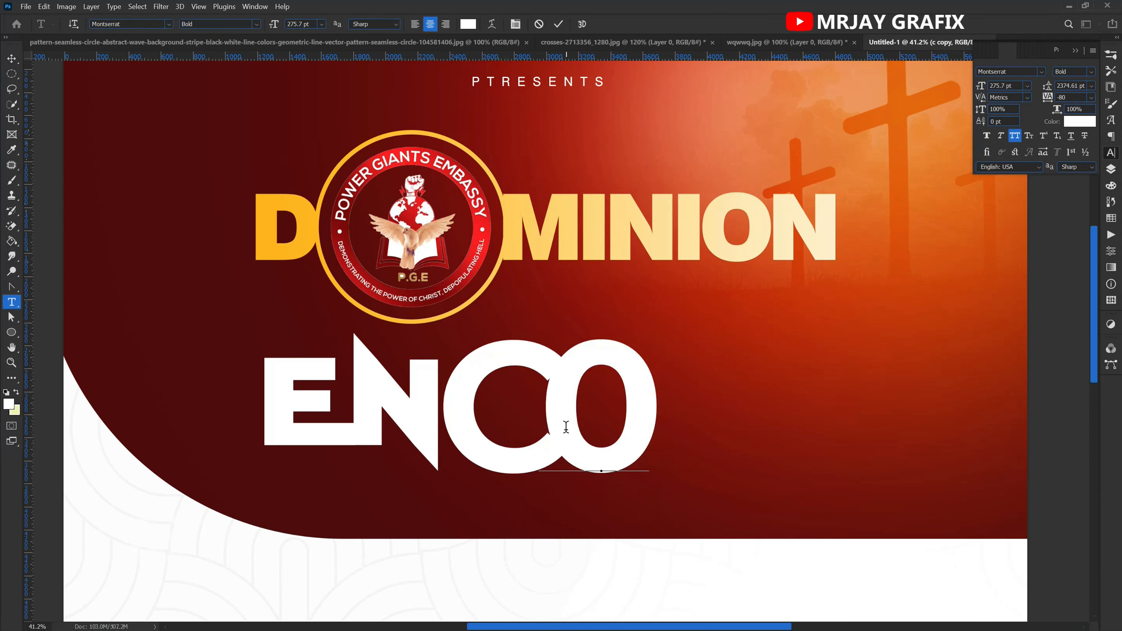
key(BackSpace)
text(O)
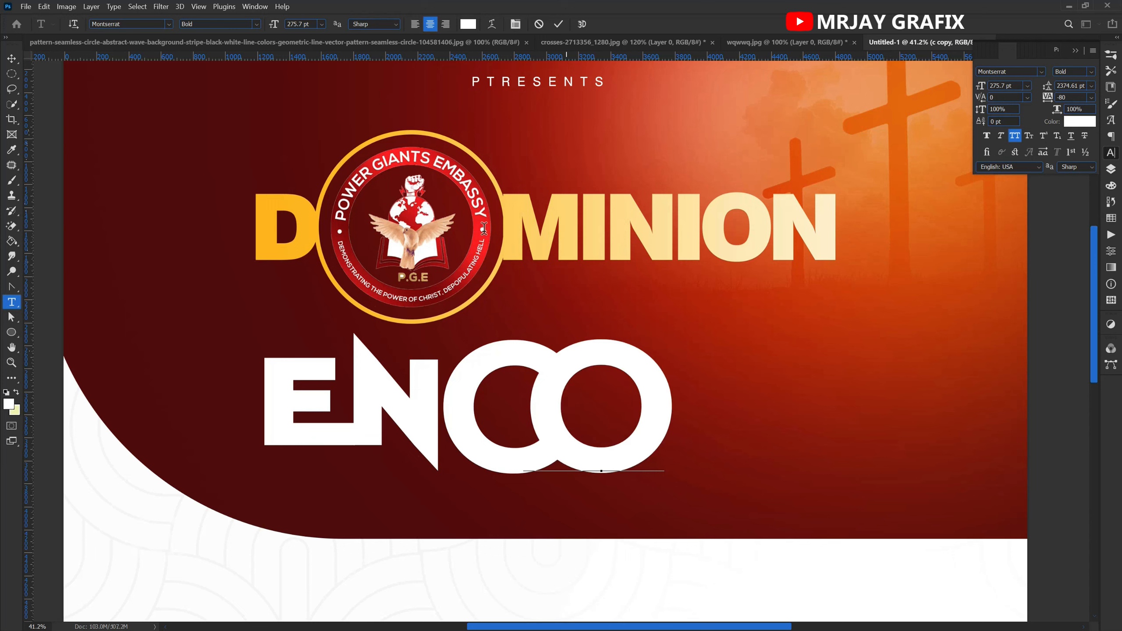
click(558, 24)
key(v)
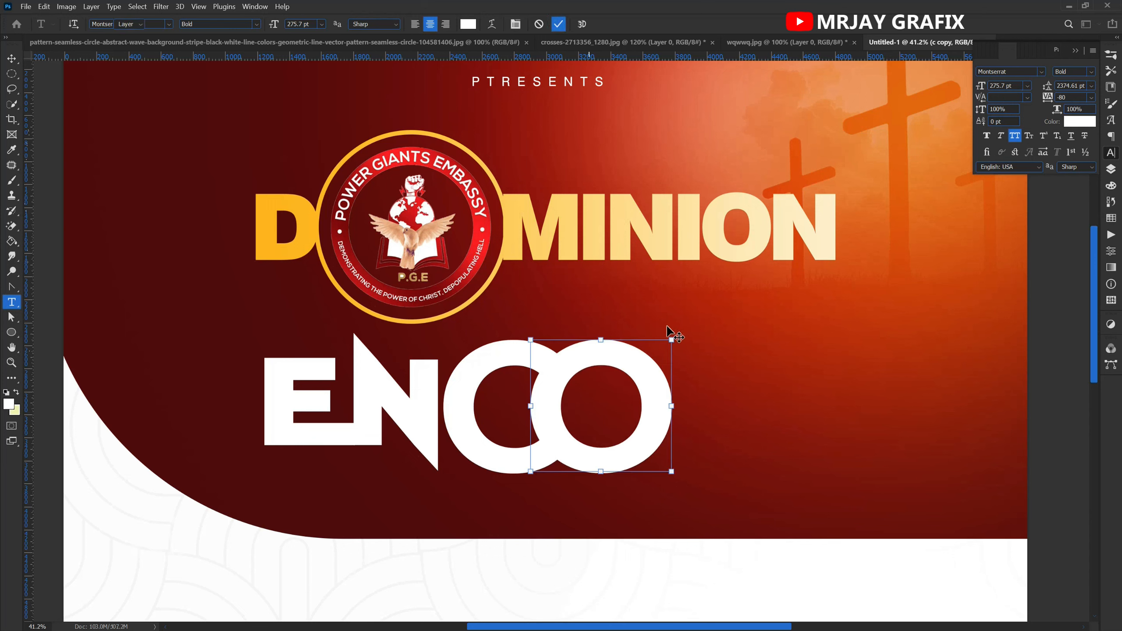
Scale the O down to about 49.5% and place it inside the opening of the C.
click(668, 343)
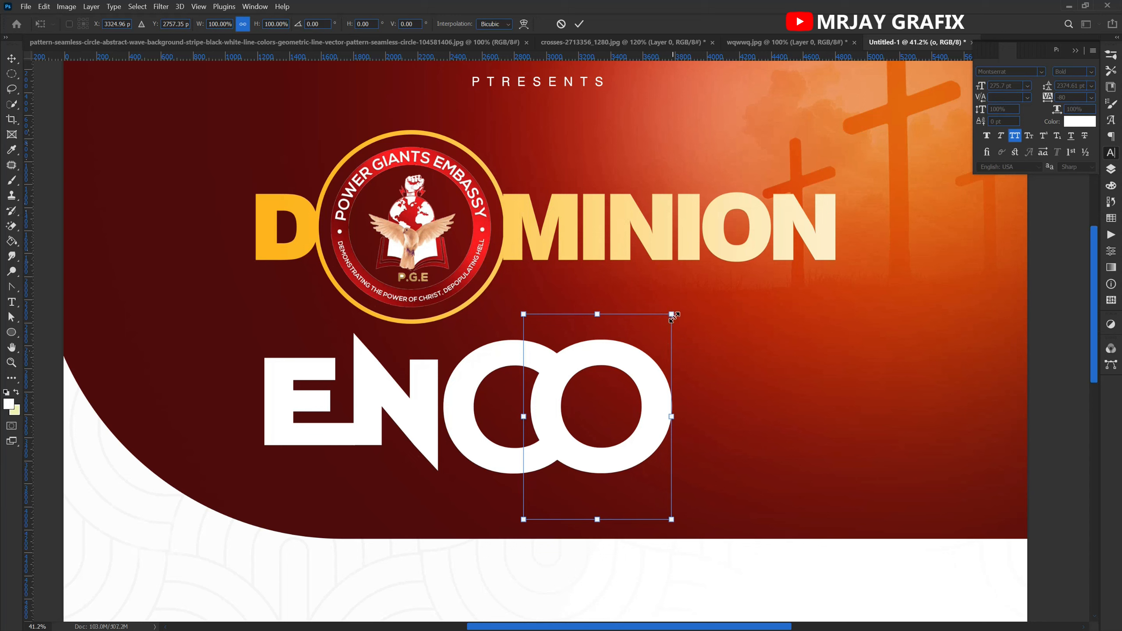
drag(671, 315, 596, 418)
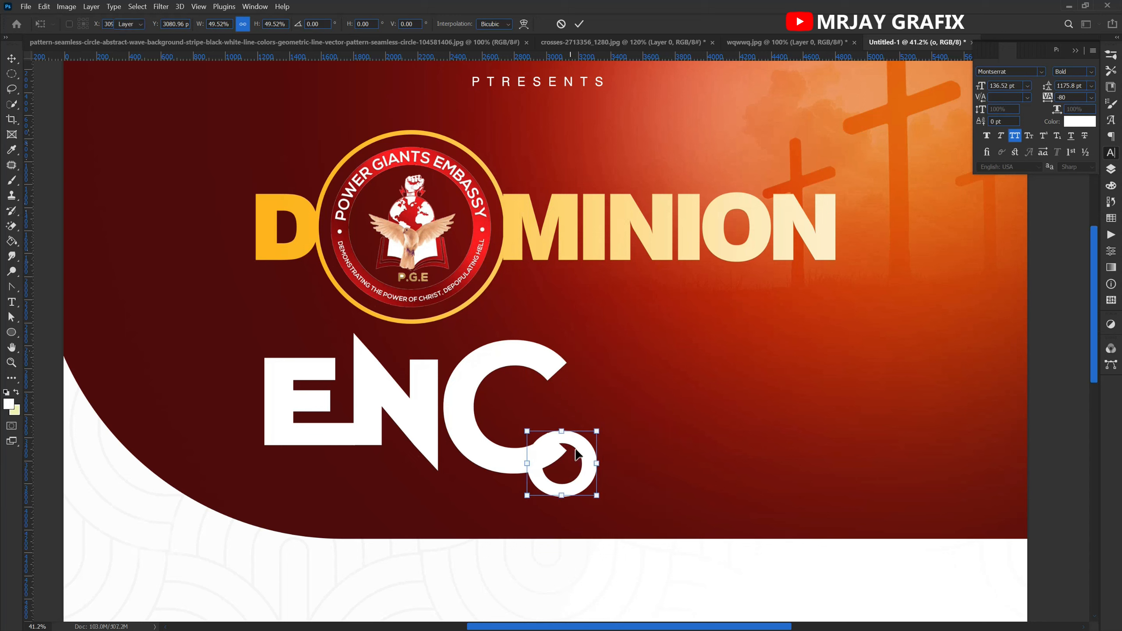
key(Return)
drag(590, 448, 532, 396)
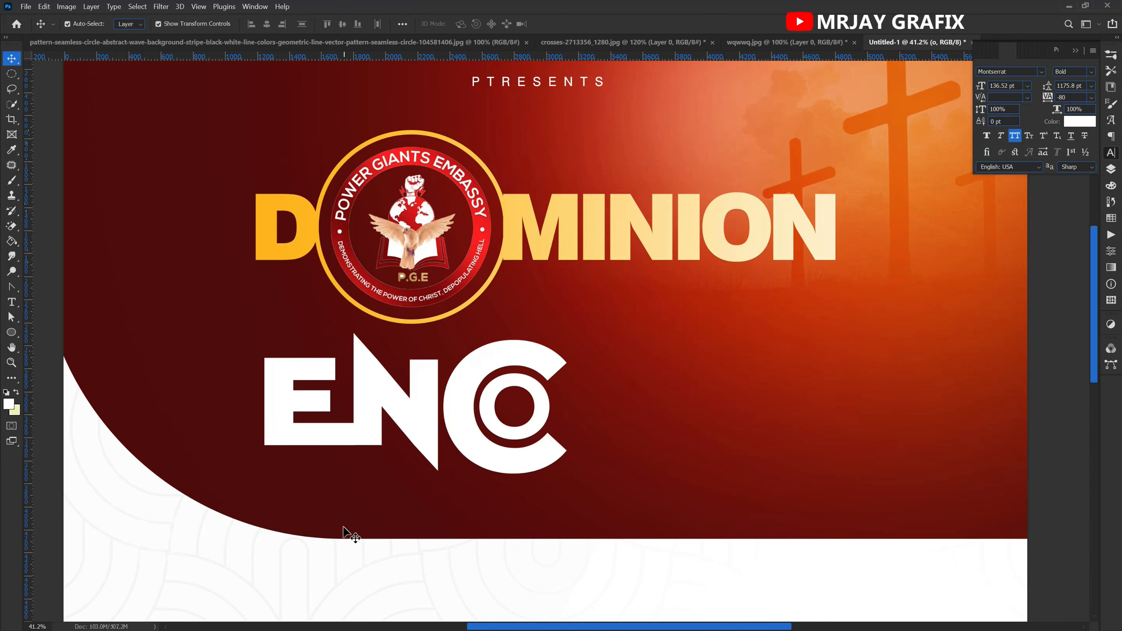
scroll(264, 486, down, 2)
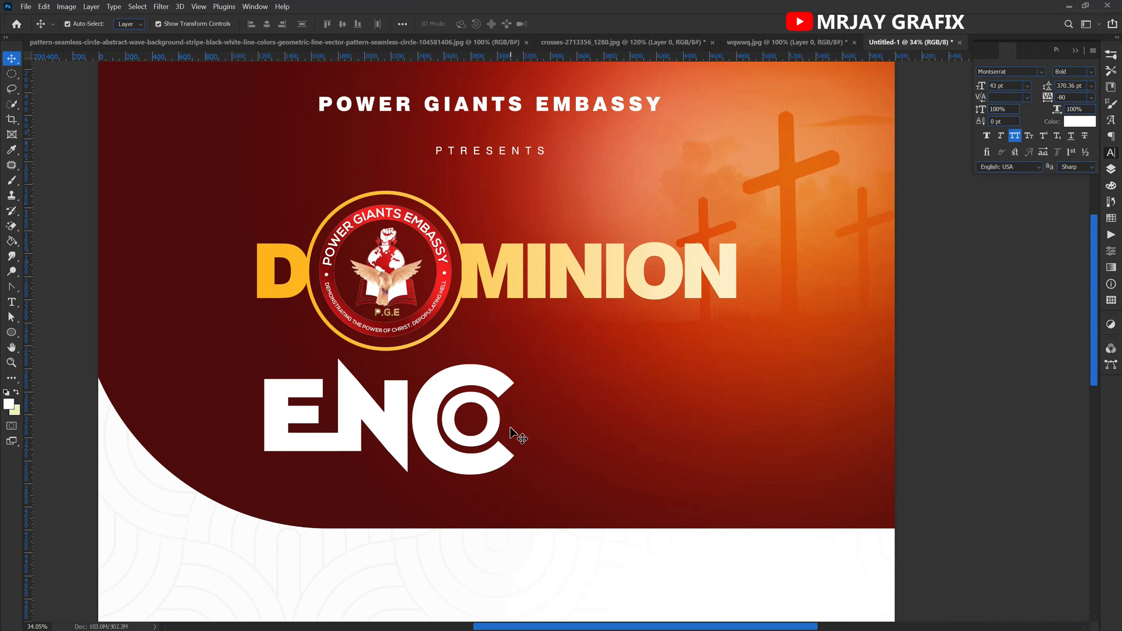
click(495, 462)
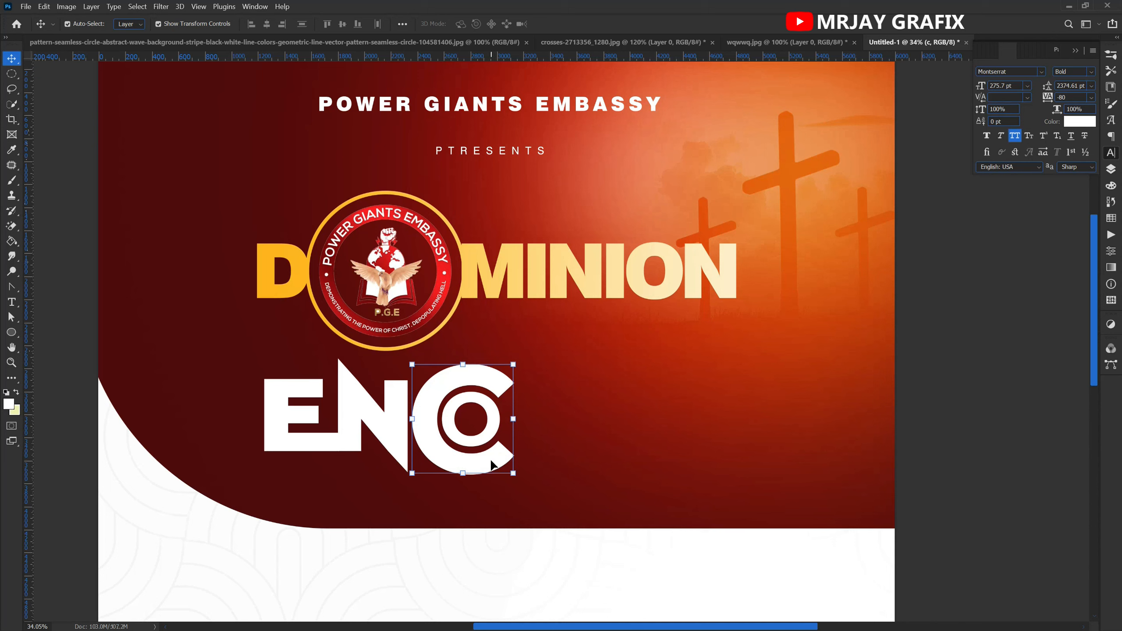
Duplicate the C to its right and replace the copy's text with the letter U.
drag(491, 461, 591, 453)
double_click(591, 452)
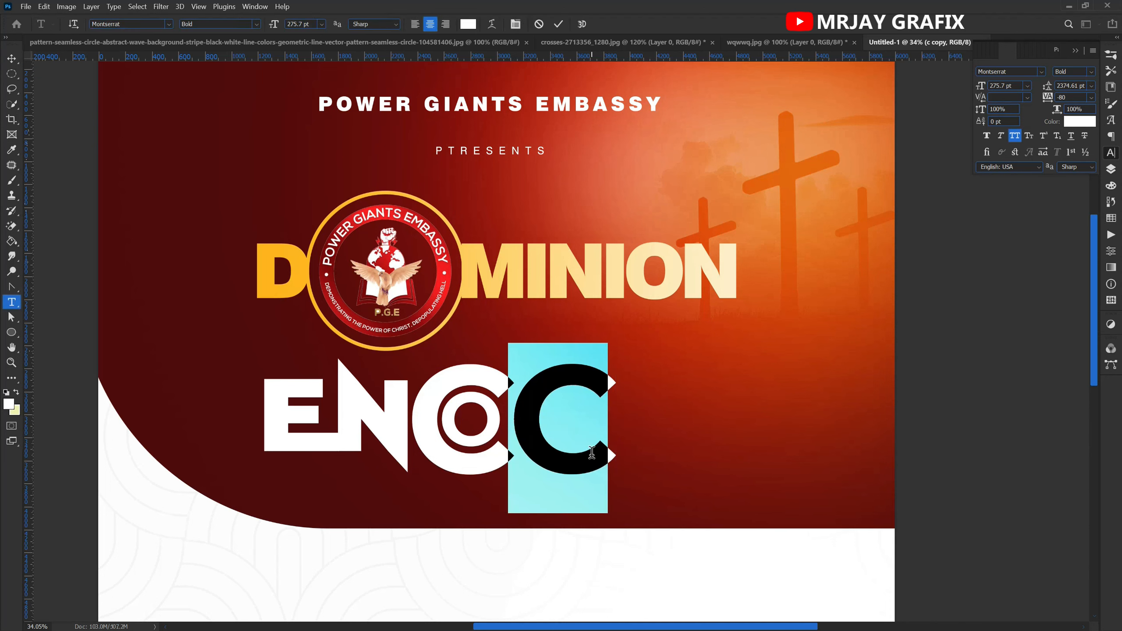
text(U)
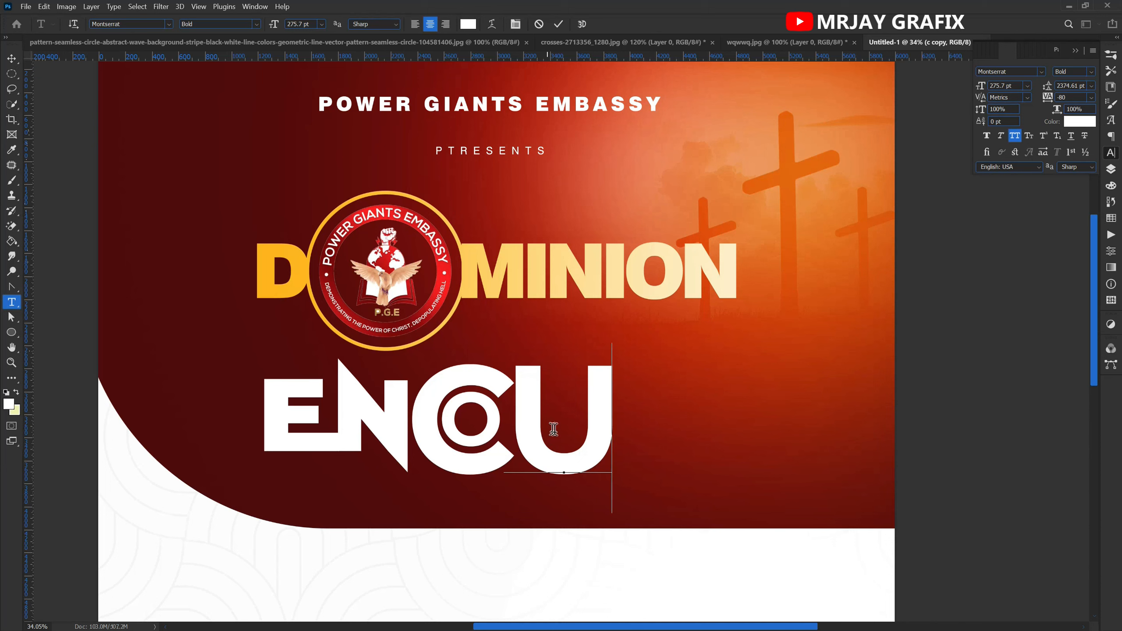
click(5, 60)
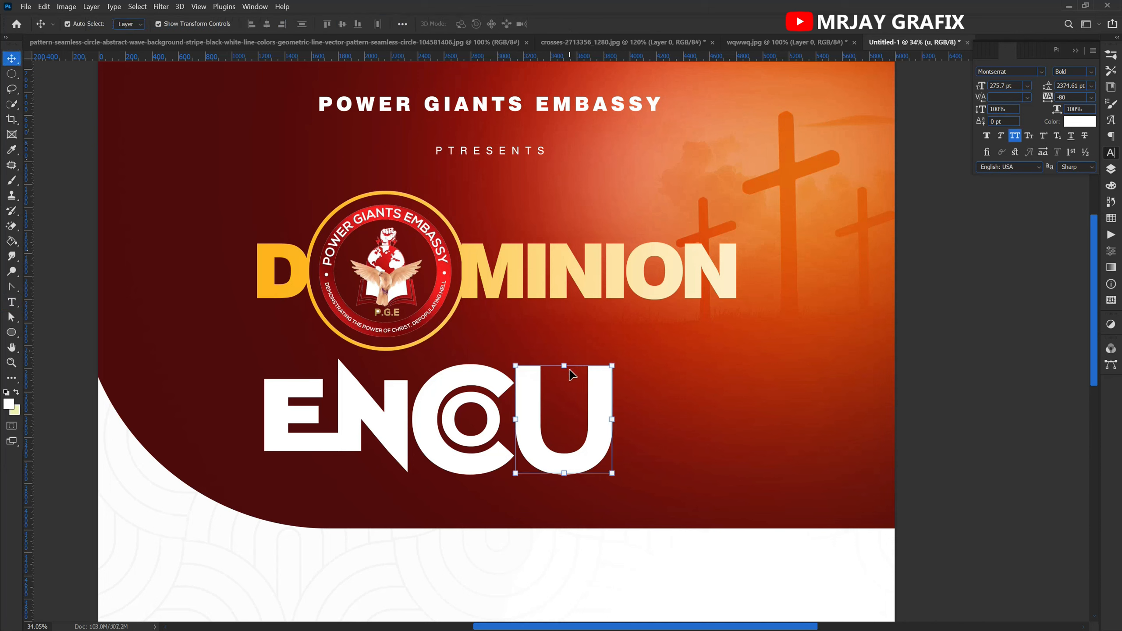
click(562, 359)
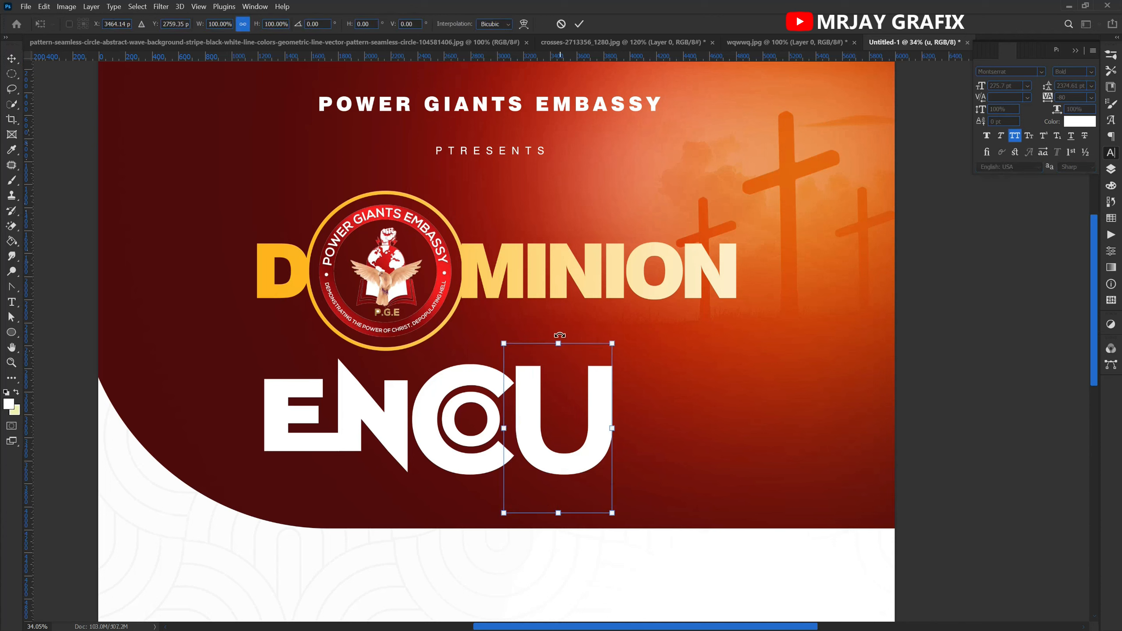
drag(556, 343, 550, 377)
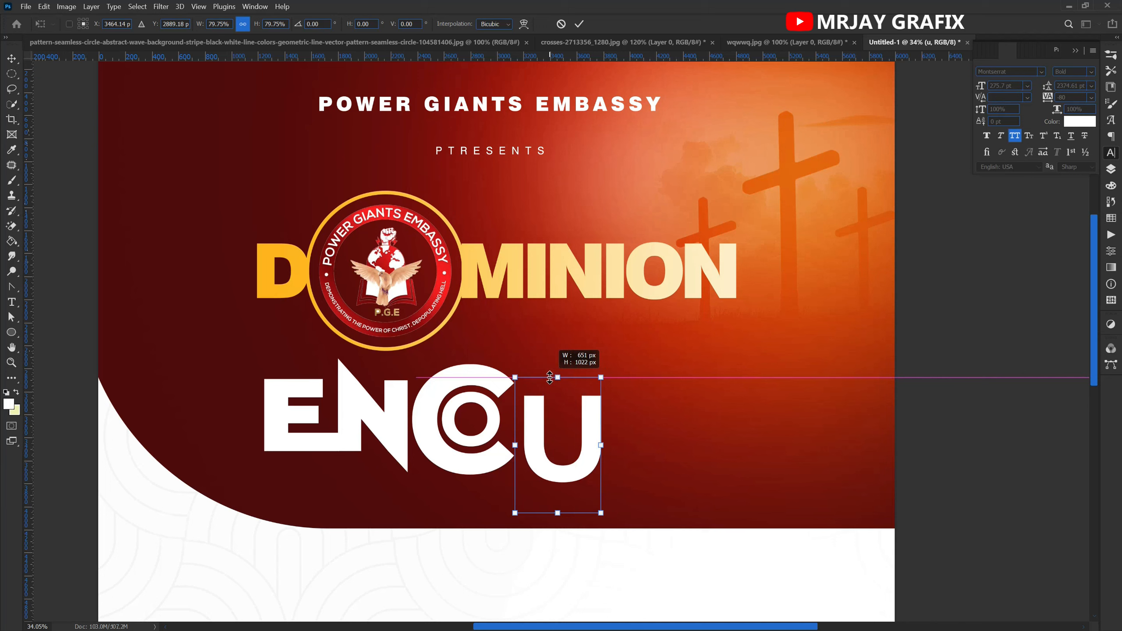
key(Return)
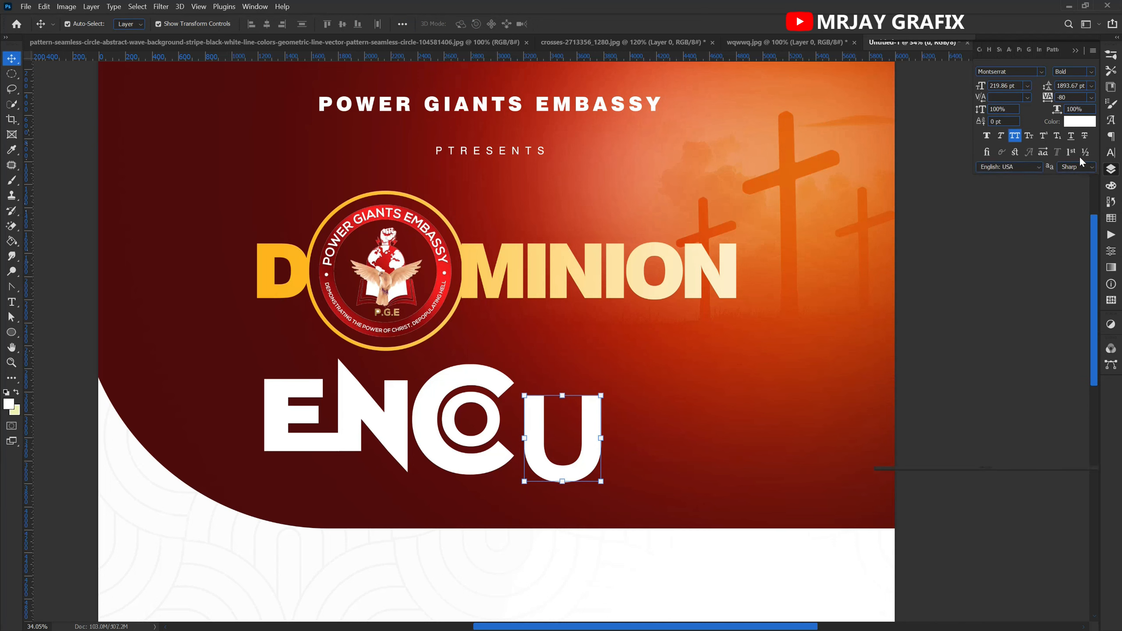
click(1109, 170)
right_click(1039, 173)
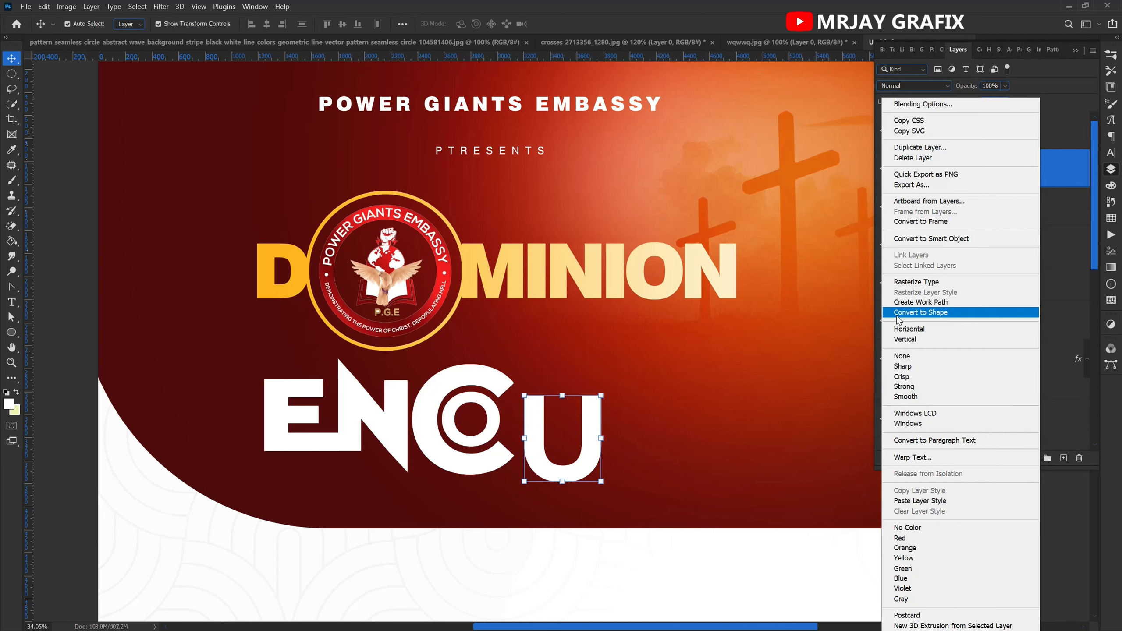
click(905, 314)
drag(538, 460, 535, 450)
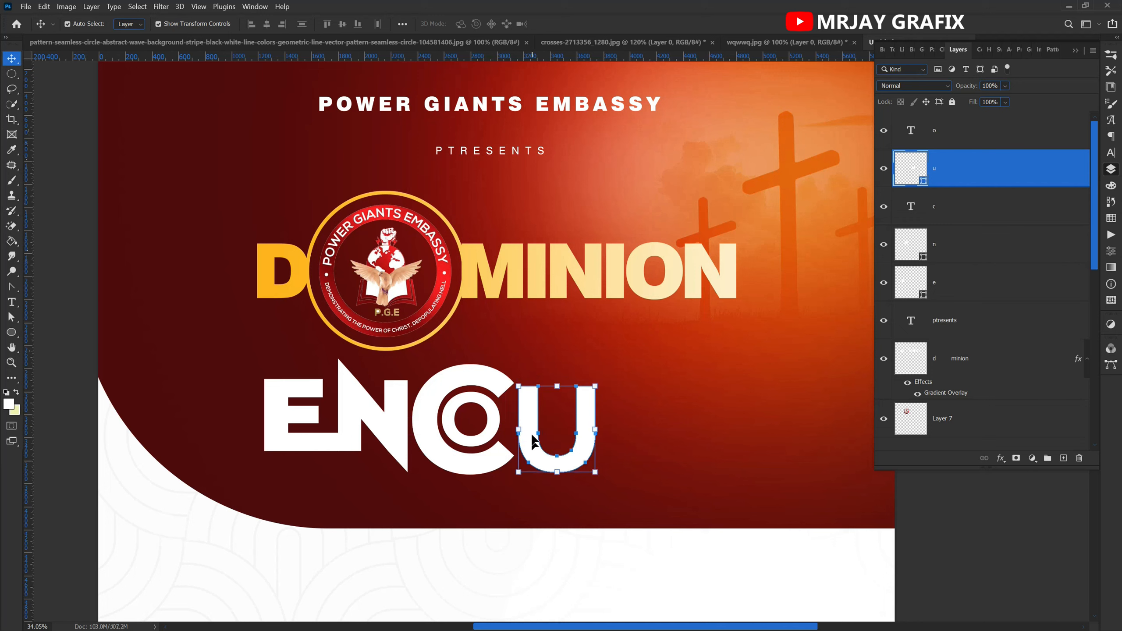
click(537, 503)
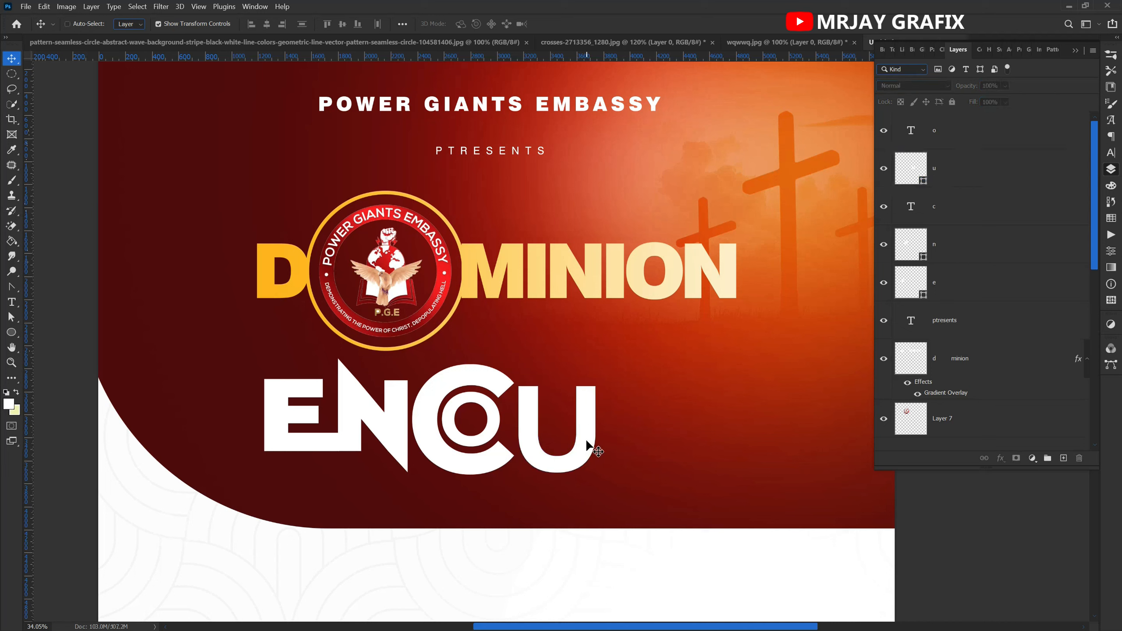
key(ctrl+z)
key(ctrl+z)
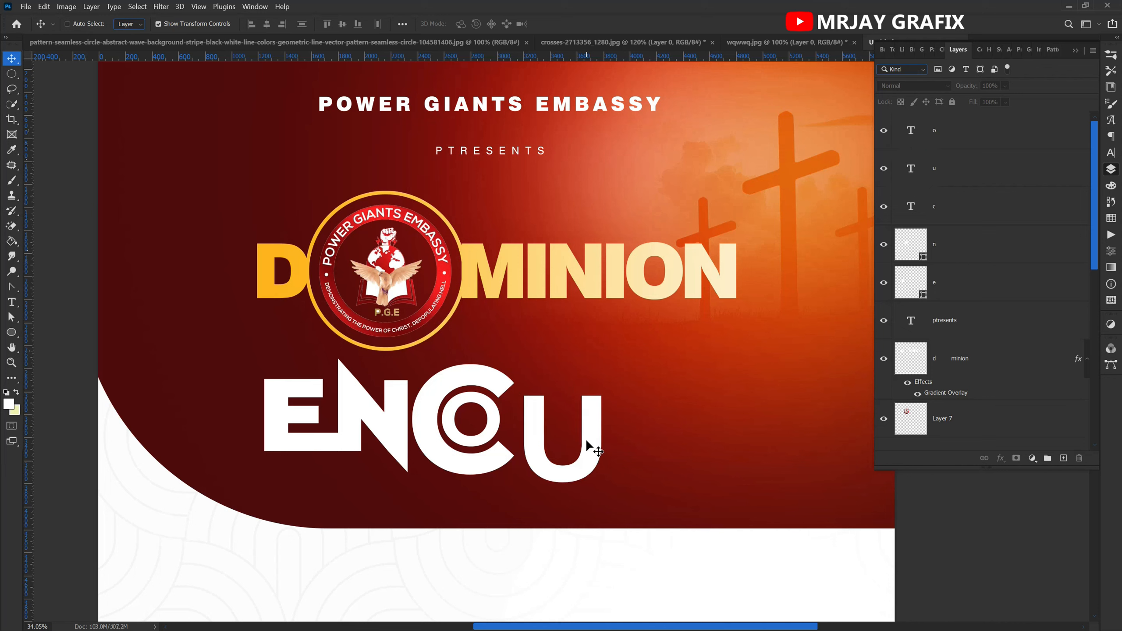
key(ctrl+z)
Scale the U down proportionally and place it just after the C, with its base level with the C's.
click(585, 438)
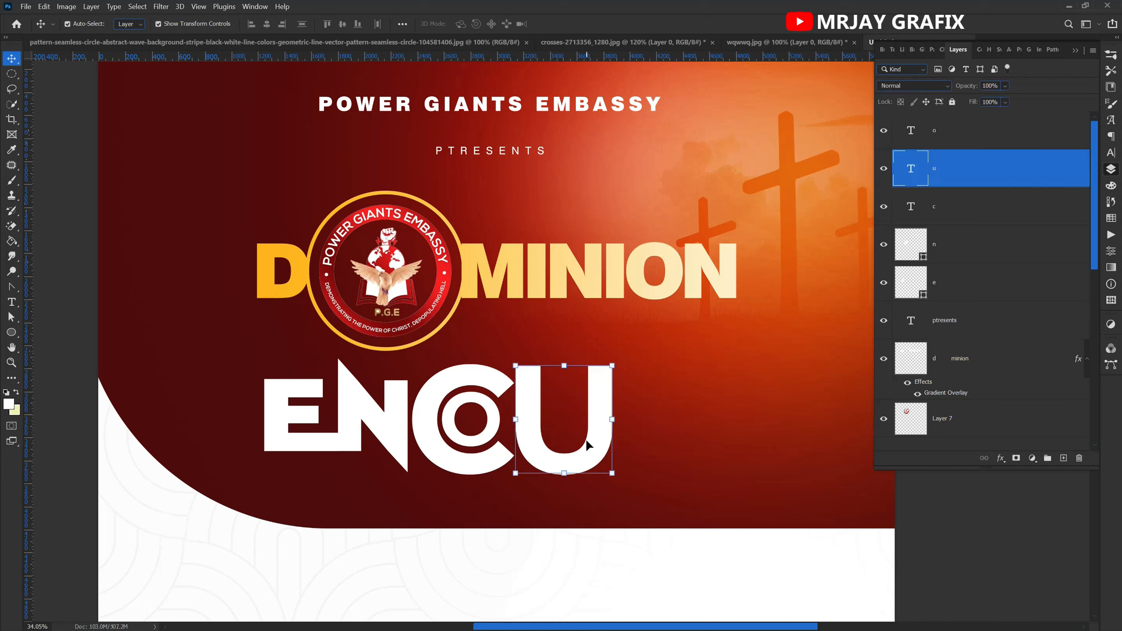
mouse_move(563, 365)
mouse_down()
mouse_move(555, 343)
mouse_move(548, 383)
mouse_up()
key(Return)
mouse_move(536, 428)
mouse_down()
mouse_move(525, 408)
mouse_move(530, 421)
mouse_up()
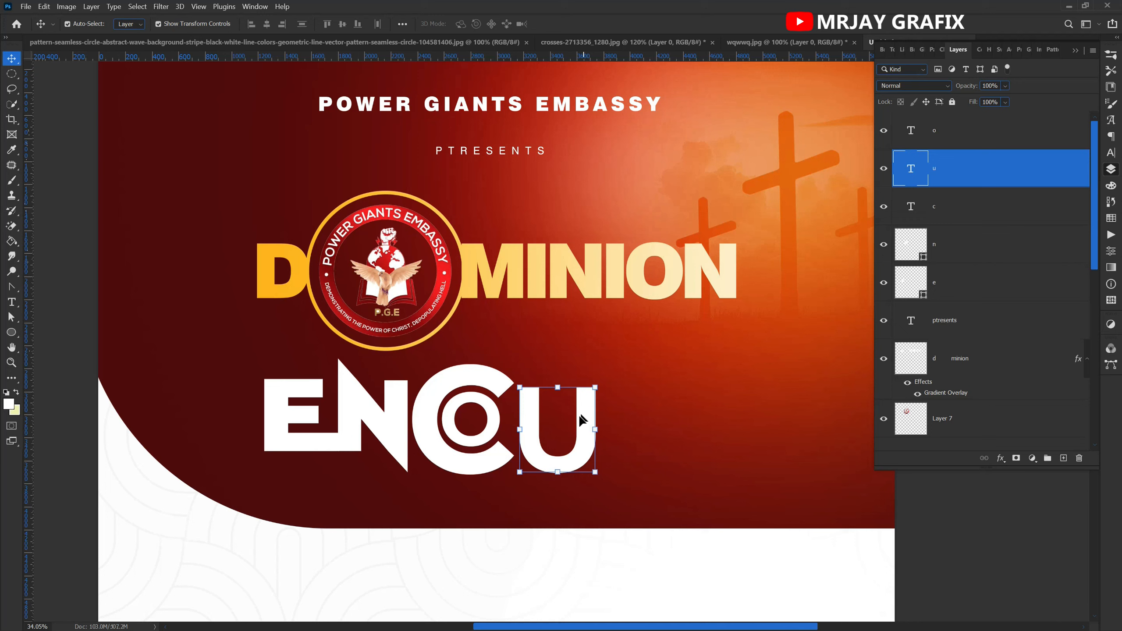
Convert the U text layer to a shape.
scroll(645, 504, up, 2)
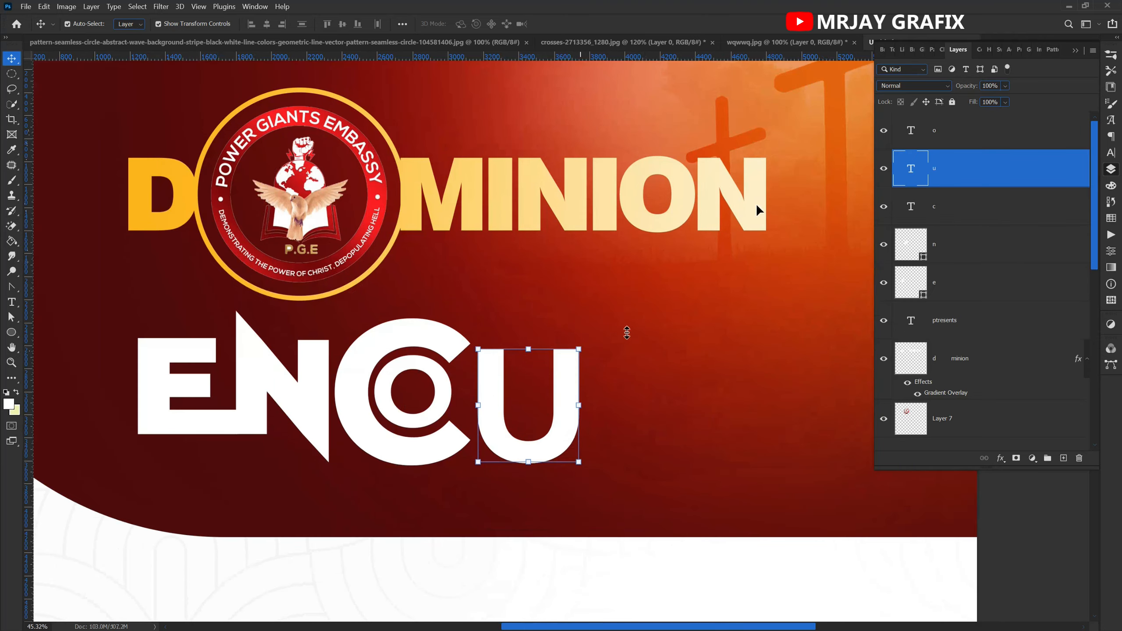
right_click(1000, 168)
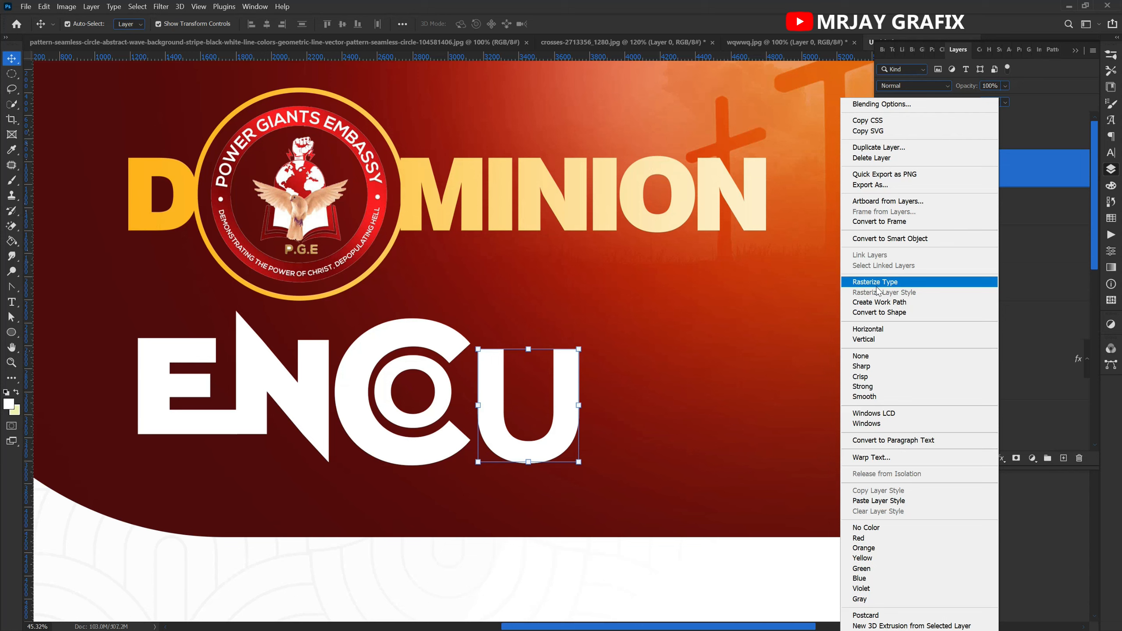
click(879, 312)
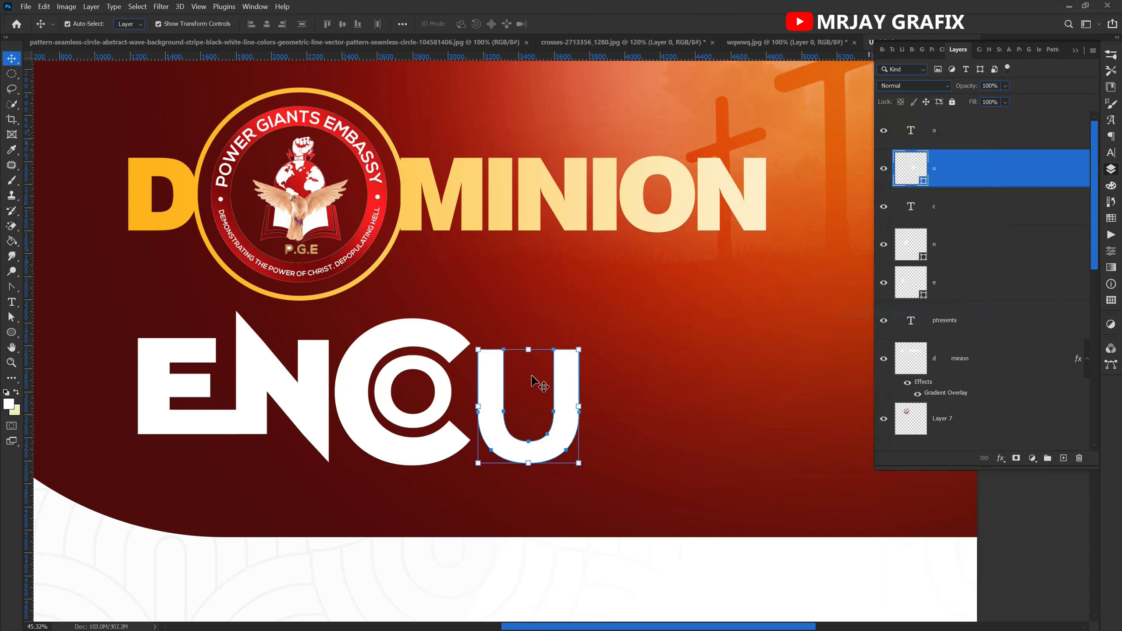
click(529, 297)
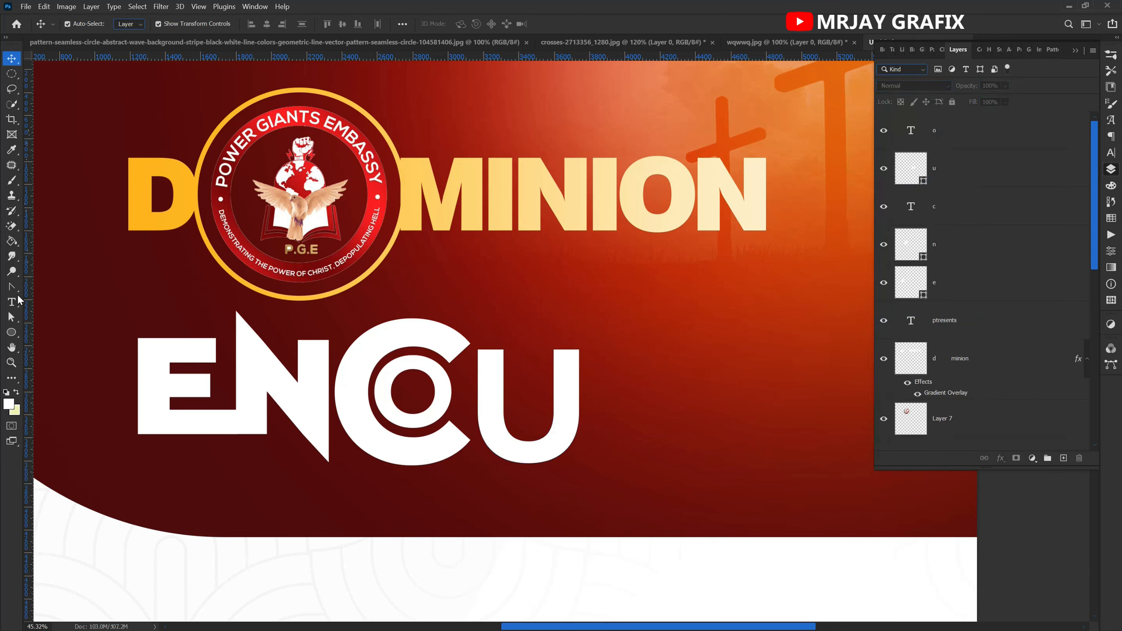
Lengthen the U's right stem by moving its two top anchor points up to about the top of the C.
drag(13, 293, 59, 338)
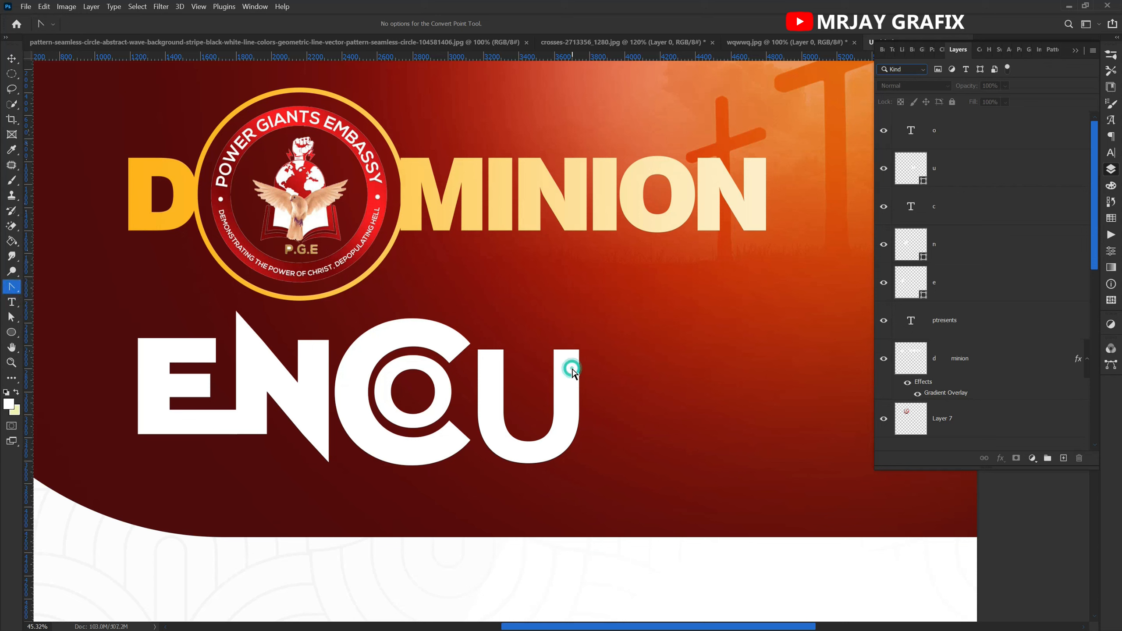
click(971, 170)
drag(536, 325, 594, 379)
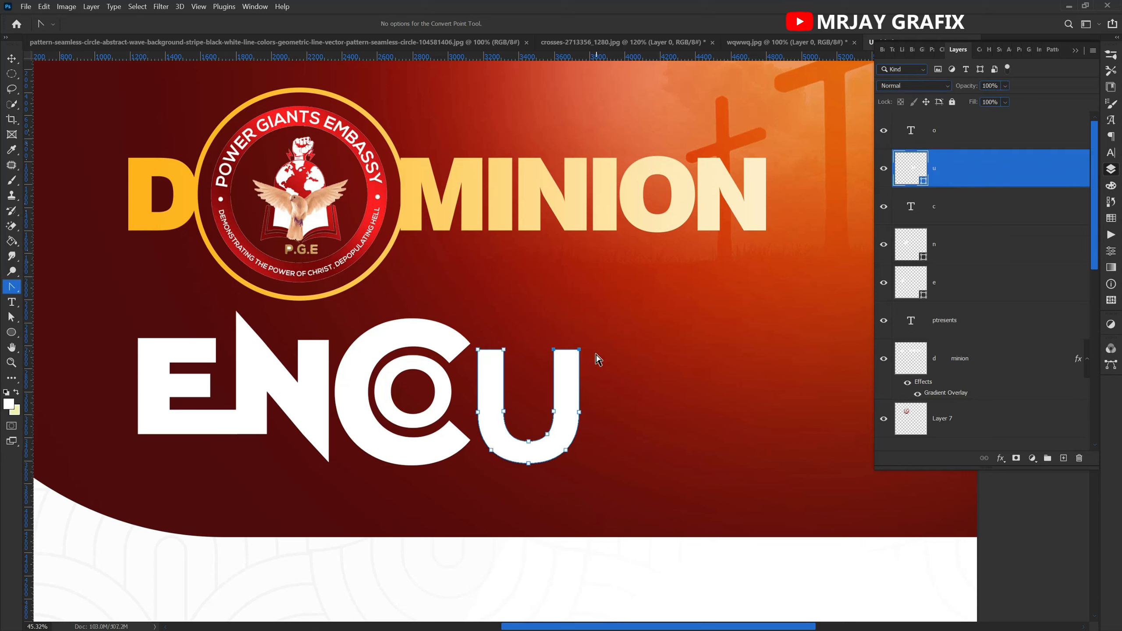
key(shift+Up)
key(shift+Up)
key(shift+Up)
key(shift+Up)
key(shift+Up)
key(shift+Up)
key(shift+Up)
key(shift+Up)
key(shift+Up)
key(shift+Up)
key(shift+Up)
key(shift+Up)
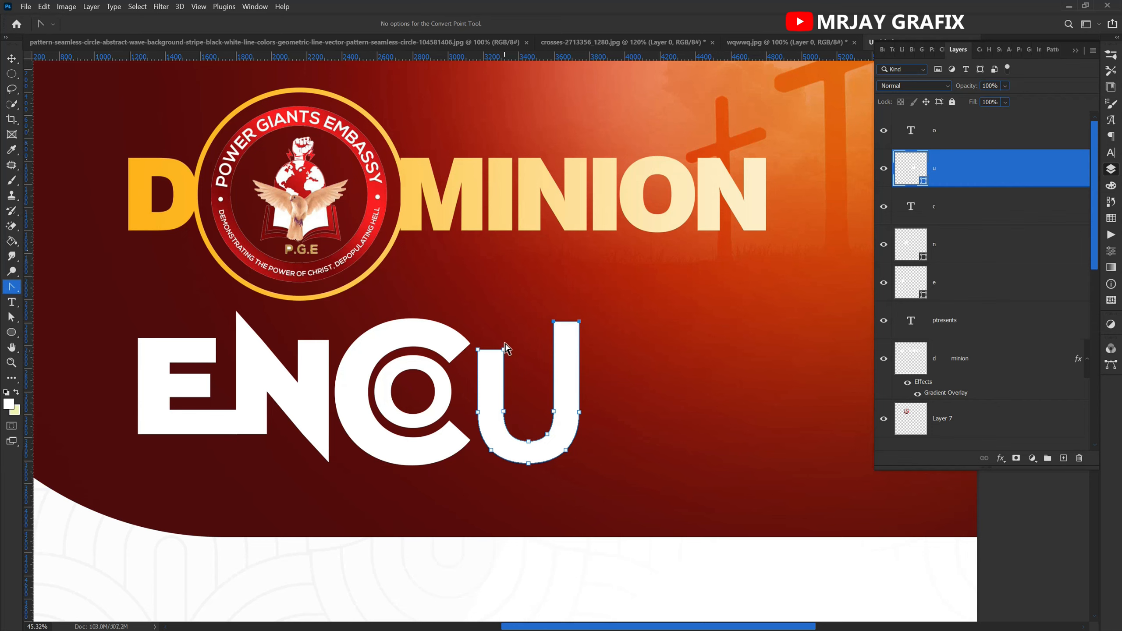
scroll(484, 349, down, 3)
click(613, 362)
key(v)
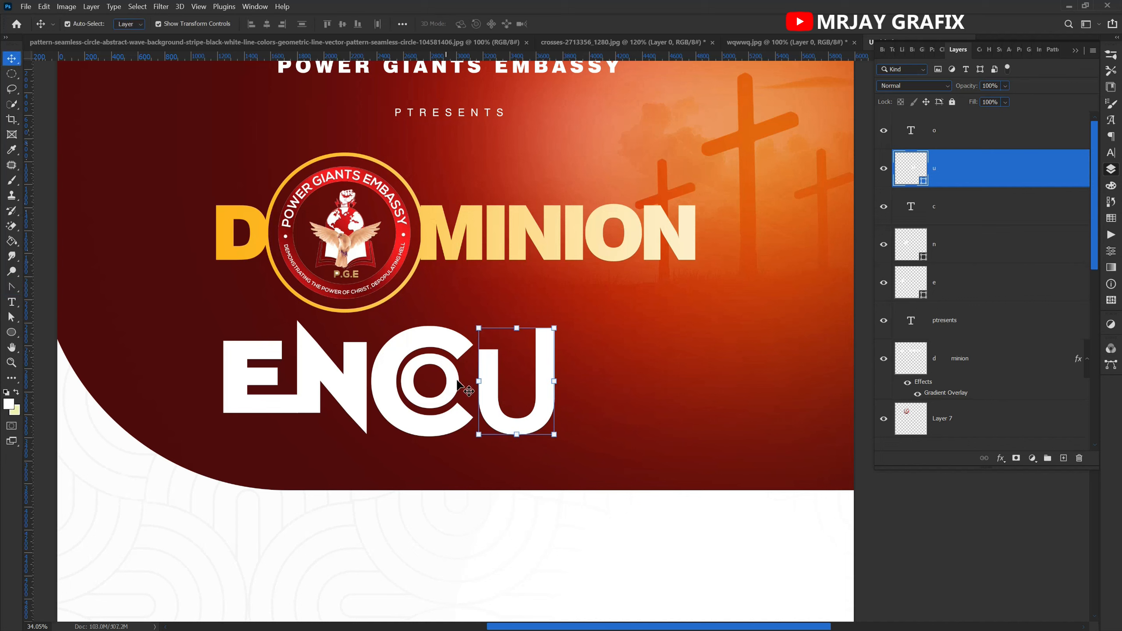
Duplicate the small O, enlarge the copy to about 224.59 pt and place it after the U.
click(457, 383)
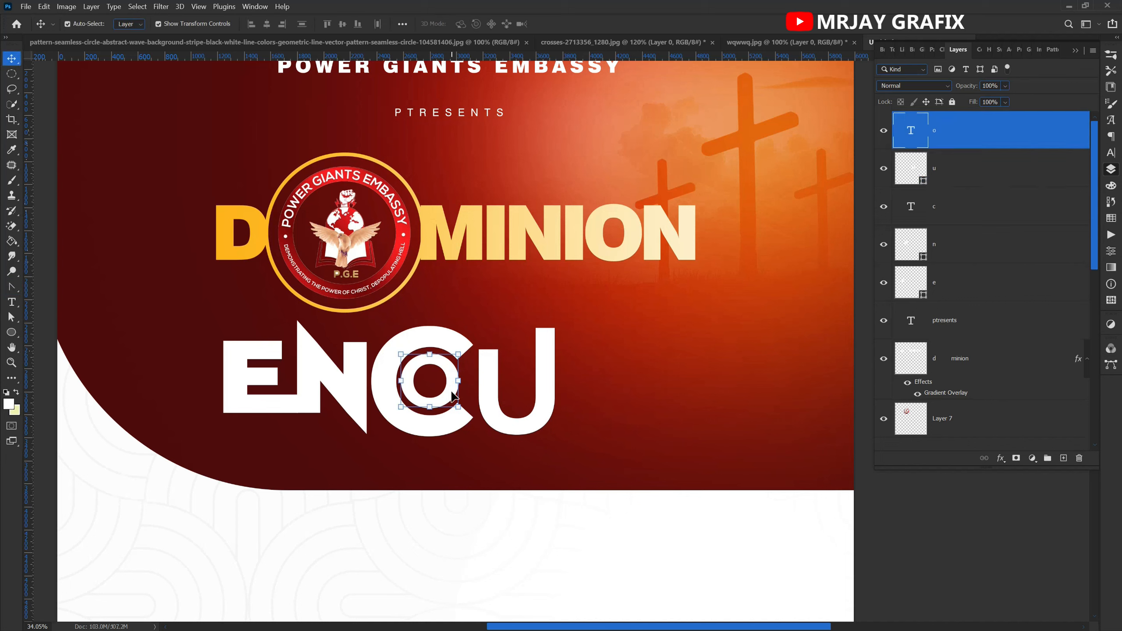
drag(454, 397, 646, 463)
key(ctrl+j)
key(Return)
drag(586, 386, 580, 361)
Replace the enlarged O copy's text with the letter N.
double_click(580, 361)
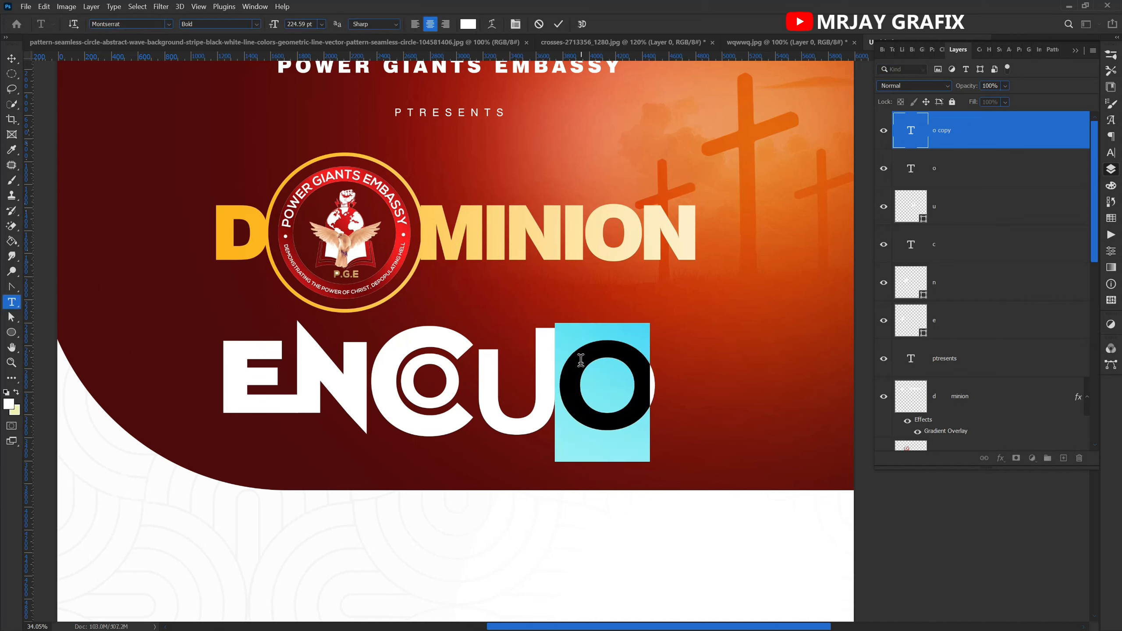
text(T)
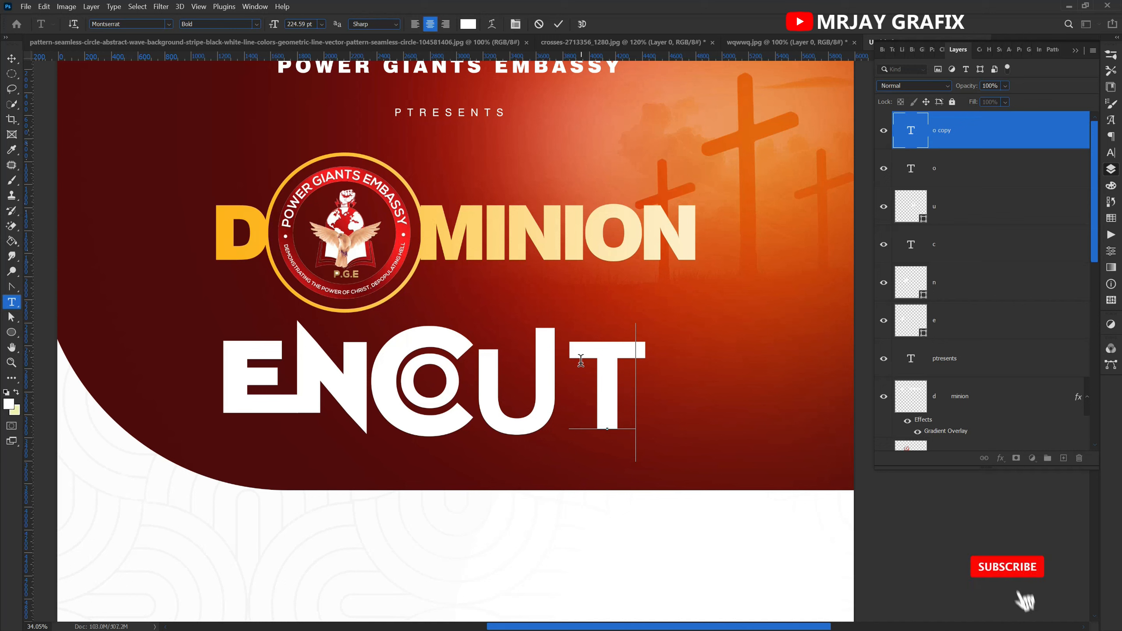
click(625, 375)
drag(595, 388, 589, 389)
text(N)
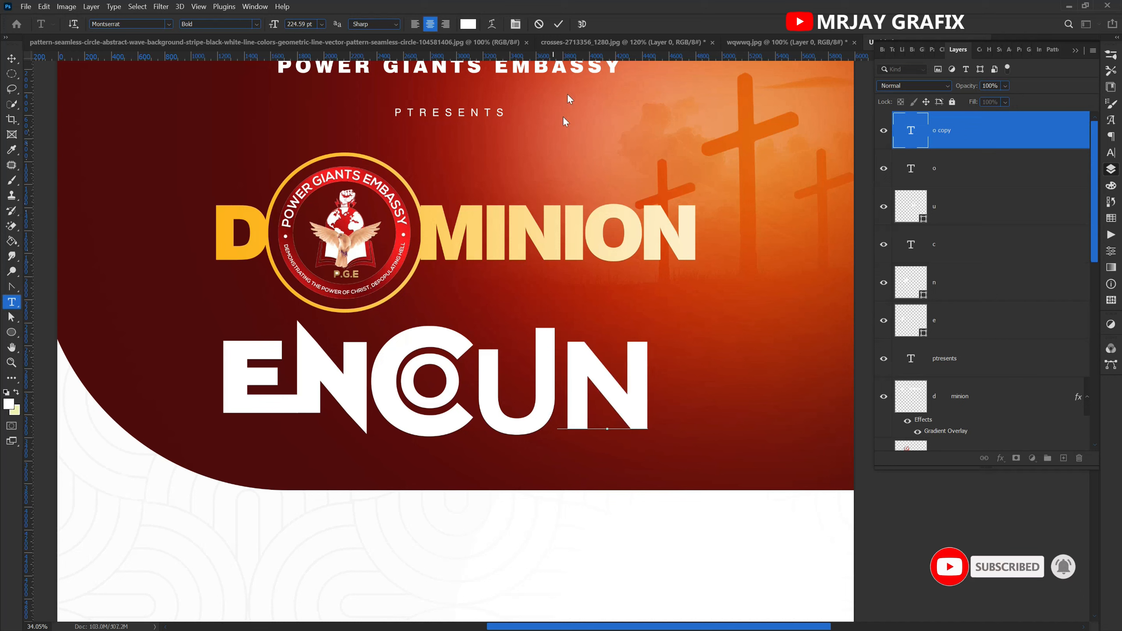
click(558, 23)
key(v)
Move the new N close beside the U's right stem, with its base level with the U's.
mouse_move(617, 407)
mouse_down()
mouse_move(614, 393)
mouse_move(620, 415)
mouse_up()
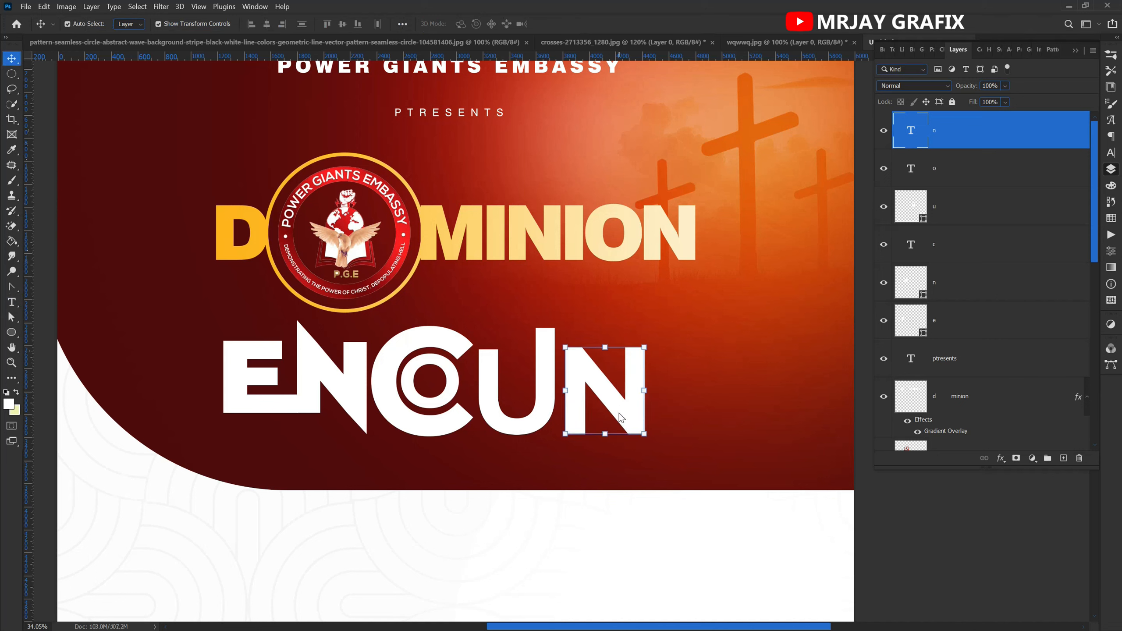
key(Left)
key(Left)
key(Left)
key(Left)
key(Left)
key(Left)
key(Left)
key(Left)
key(Left)
key(Left)
key(Left)
key(Left)
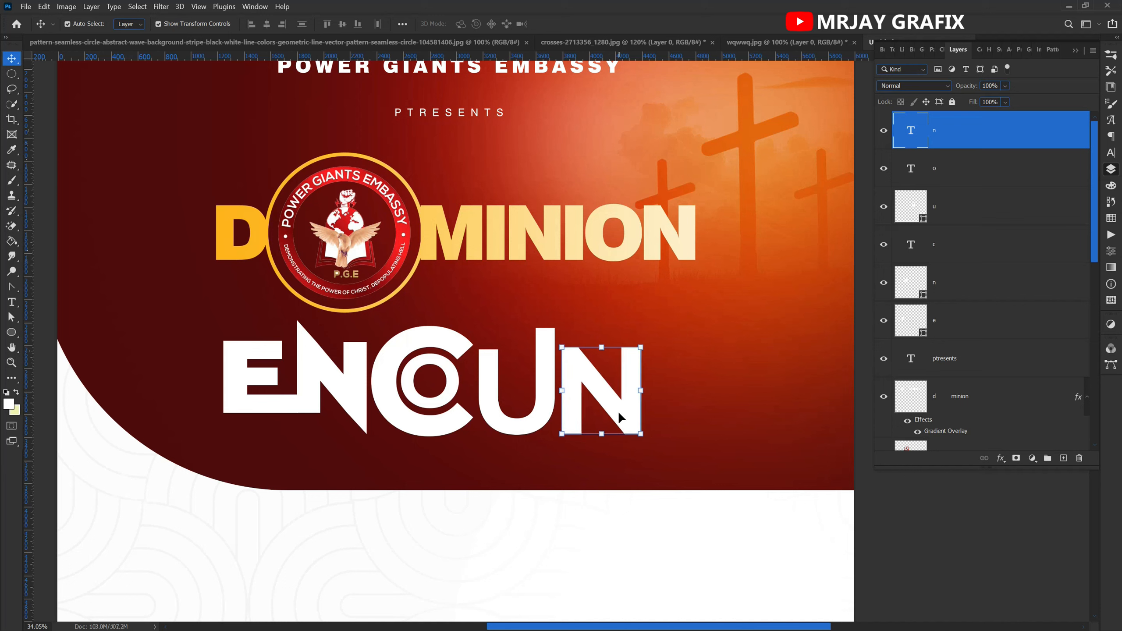
key(Left)
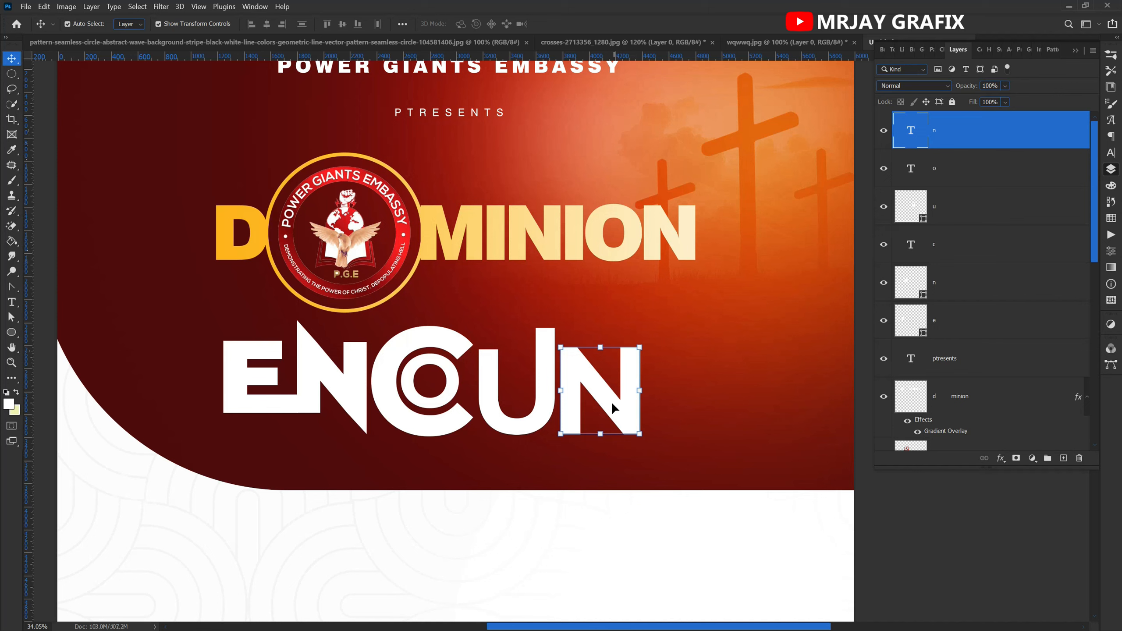
Duplicate the second N to its right and replace the copy's text with the letter T.
drag(612, 405, 696, 409)
double_click(694, 407)
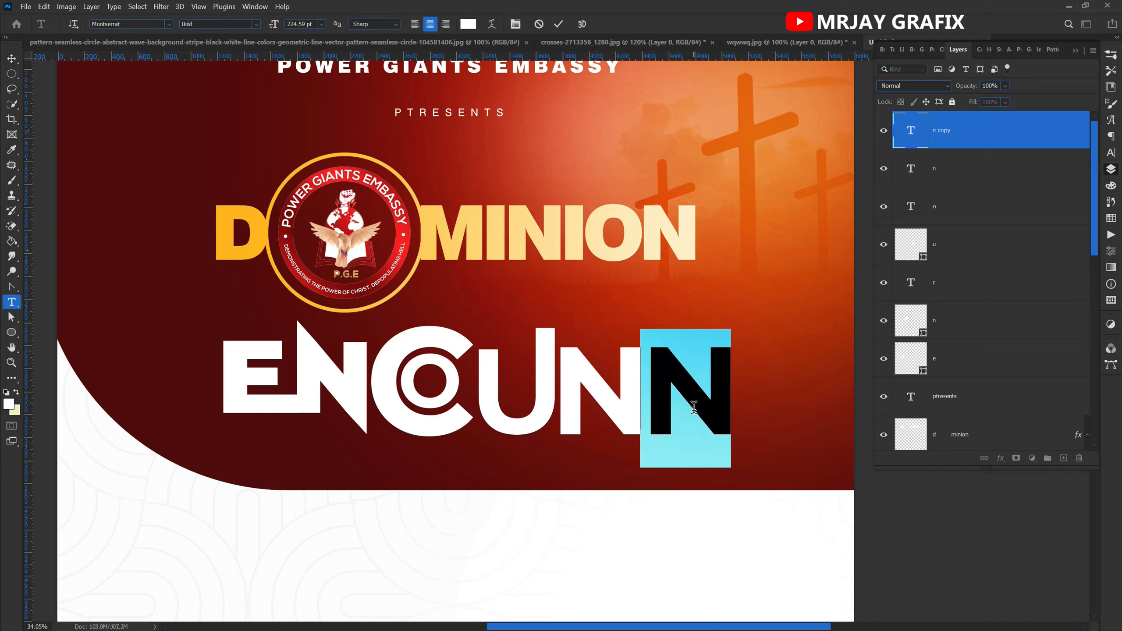
text(t)
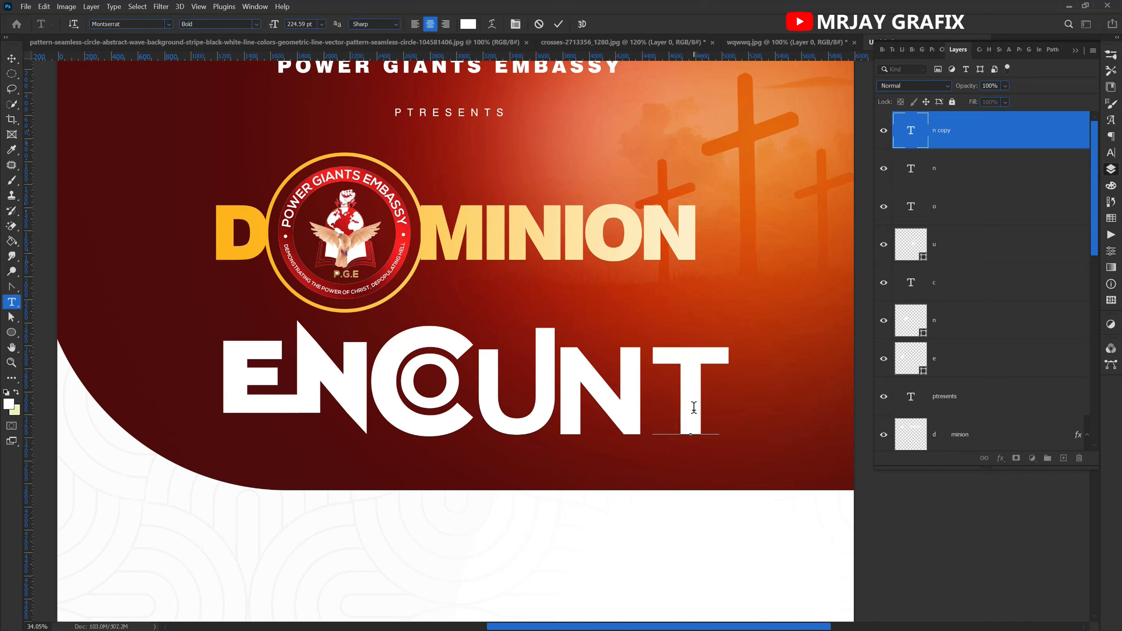
click(558, 23)
key(v)
Position the T's crossbar right after the second N and convert the T to a shape.
mouse_move(685, 361)
mouse_down()
mouse_move(670, 355)
mouse_move(678, 367)
mouse_up()
key(Right)
key(Right)
key(Right)
key(Right)
key(Right)
key(Right)
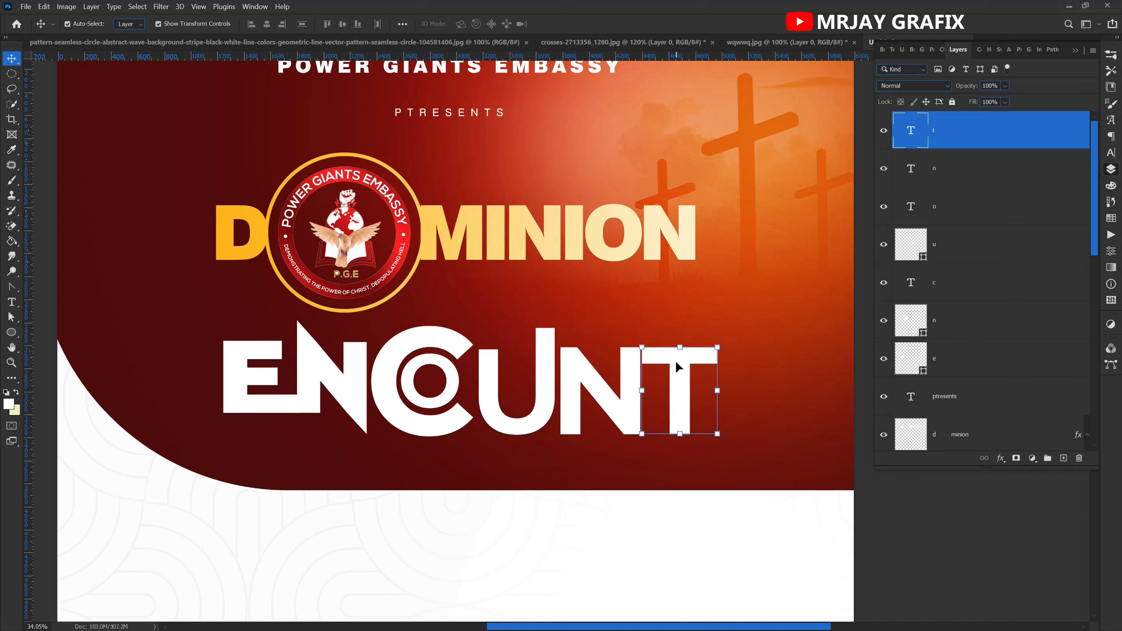
right_click(1008, 136)
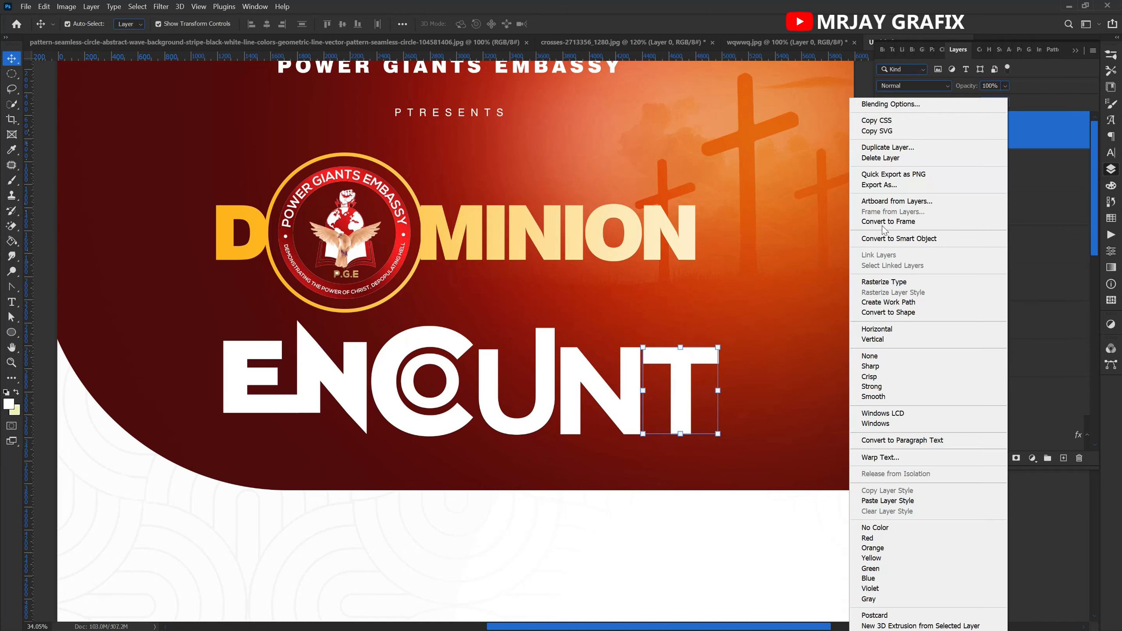
click(876, 313)
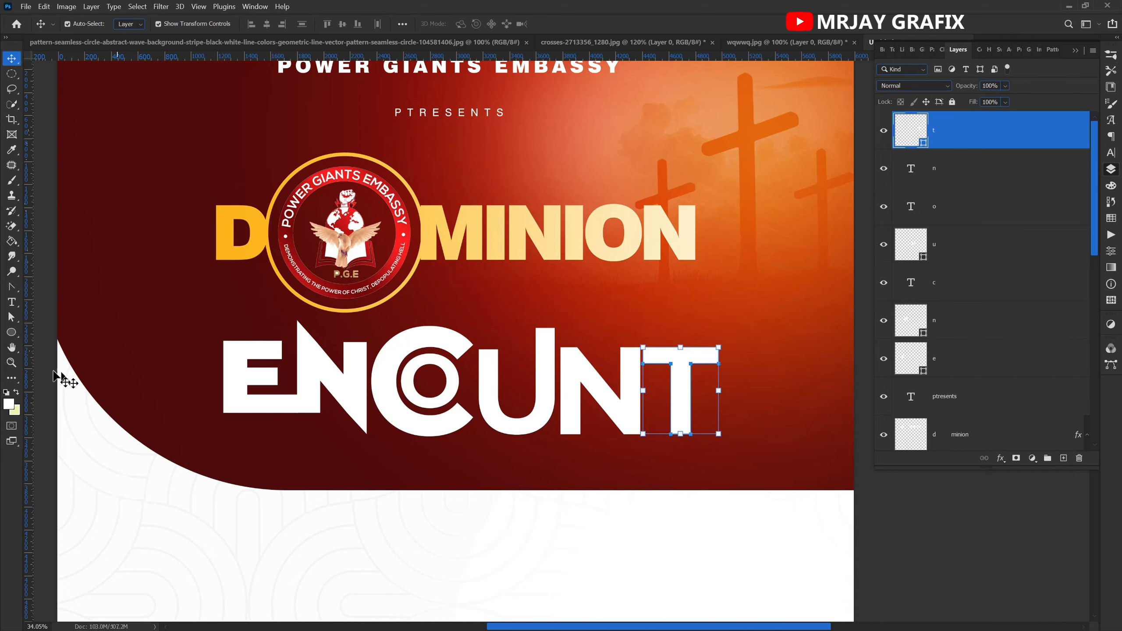
Raise the T's crossbar anchor points above the top of the N while keeping the stem's base in place.
click(11, 288)
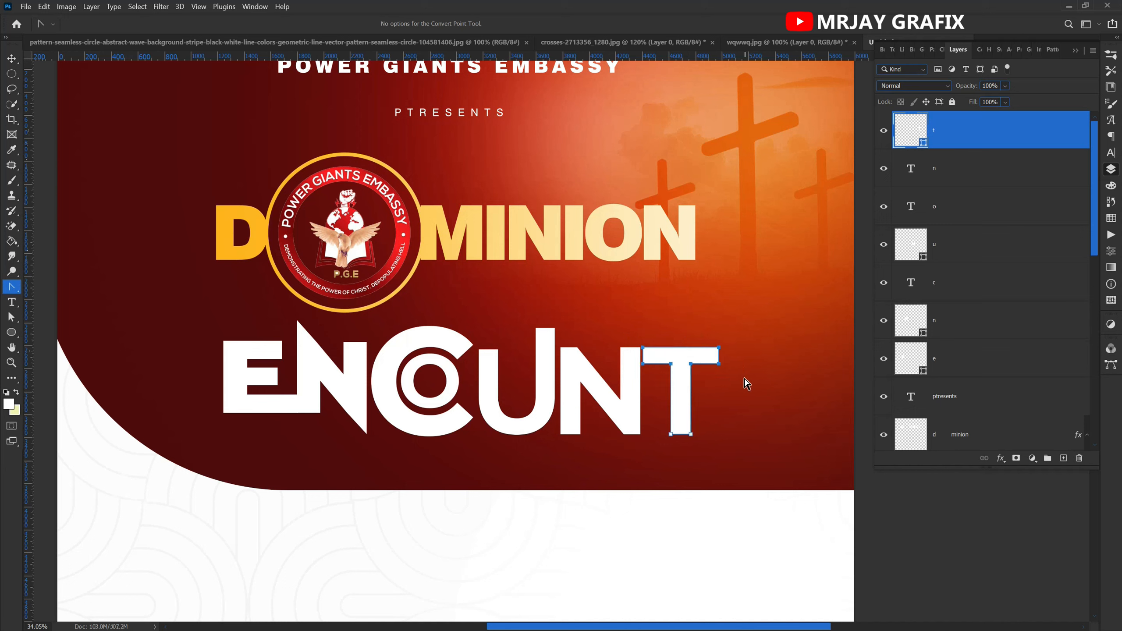
key(Up)
key(Up)
key(Up)
key(Up)
key(Up)
key(Up)
key(Up)
key(Up)
key(Up)
key(Up)
key(Up)
key(Up)
key(Up)
key(Up)
key(Up)
key(Up)
key(Up)
key(Up)
key(Up)
key(Up)
key(shift+Up)
key(shift+Up)
key(shift+Up)
key(shift+Up)
key(shift+Up)
key(shift+Up)
key(shift+Up)
key(shift+Up)
key(shift+Up)
key(shift+Up)
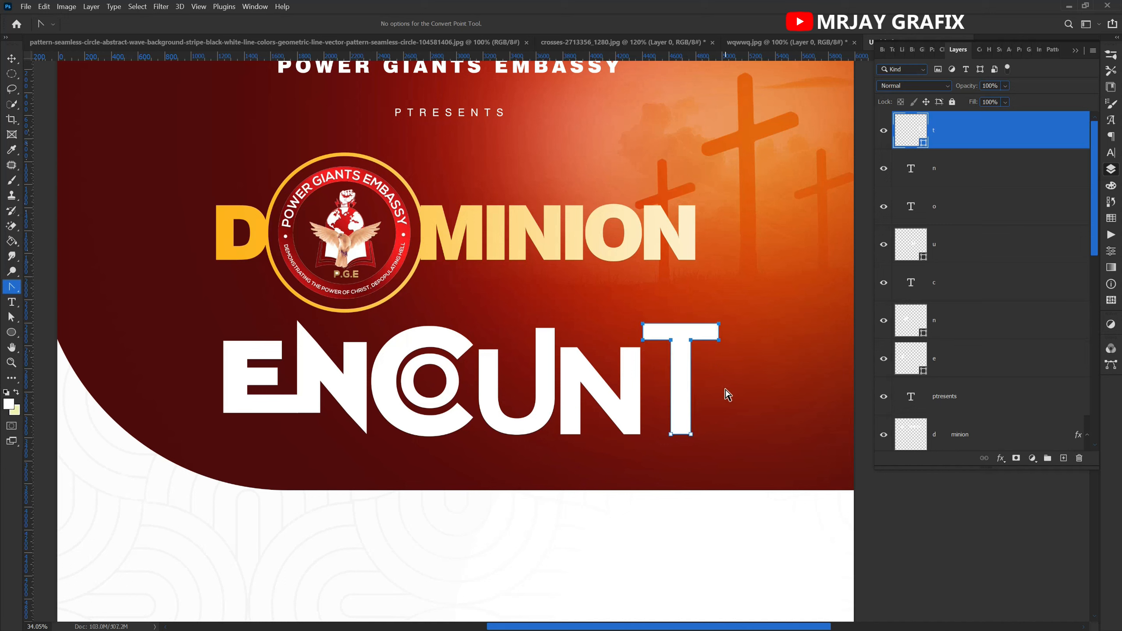
Extend the left end of the T's crossbar over the second N to the left edge of the U's right stem.
drag(627, 306, 658, 360)
key(shift+Left)
key(shift+Left)
key(shift+Left)
key(shift+Left)
key(shift+Left)
key(shift+Left)
key(shift+Left)
key(shift+Left)
key(shift+Left)
key(shift+Left)
key(shift+Left)
key(shift+Left)
key(shift+Left)
key(shift+Left)
key(shift+Left)
key(shift+Left)
key(shift+Left)
key(shift+Left)
key(shift+Left)
key(shift+Left)
key(shift+Left)
key(shift+Left)
key(shift+Left)
key(shift+Left)
key(shift+Left)
key(shift+Left)
key(shift+Left)
key(shift+Left)
key(shift+Left)
key(shift+Left)
key(shift+Left)
key(shift+Left)
key(shift+Left)
key(shift+Left)
key(shift+Left)
key(shift+Left)
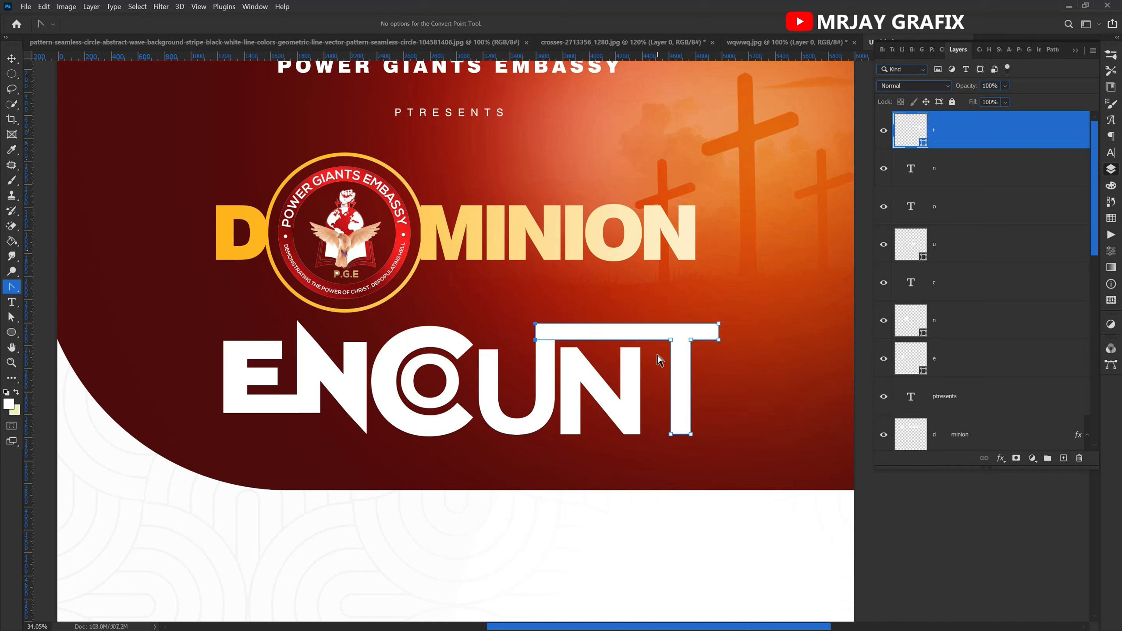
Move the T about 177 px left so its crossbar's right end aligns with the end of DOMINION.
click(503, 304)
click(547, 352)
click(503, 311)
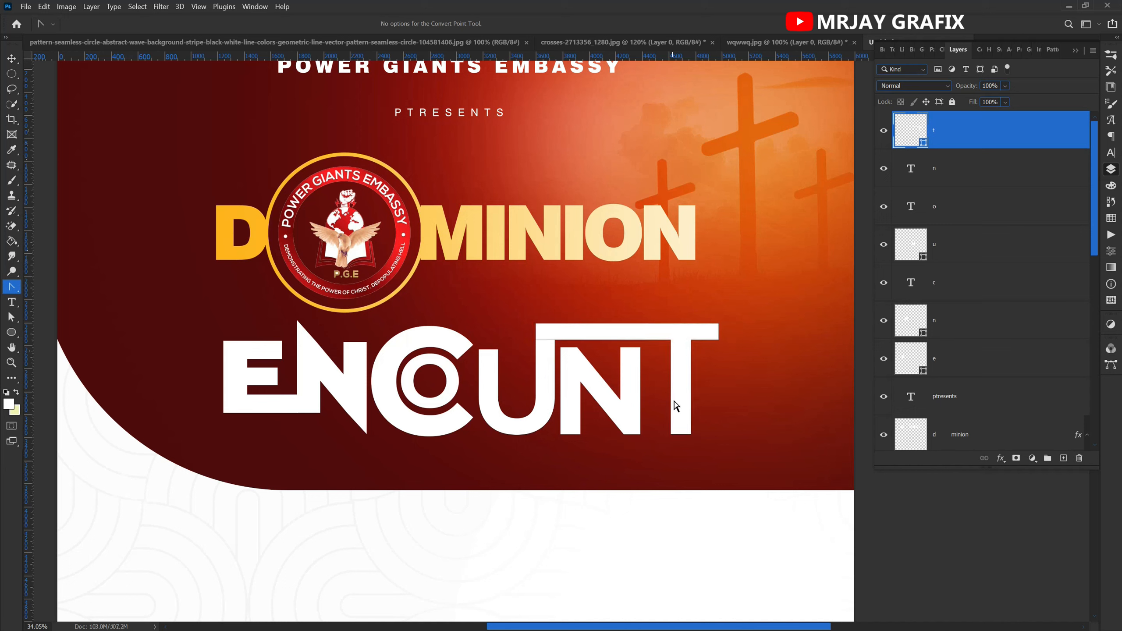
key(v)
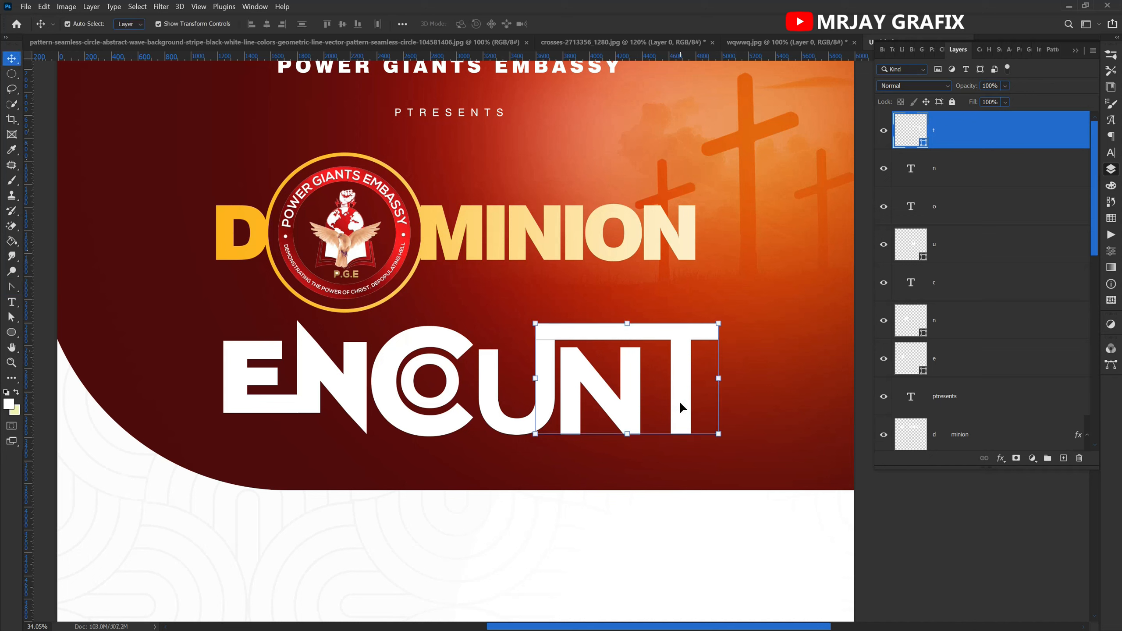
click(684, 400)
drag(687, 401, 665, 404)
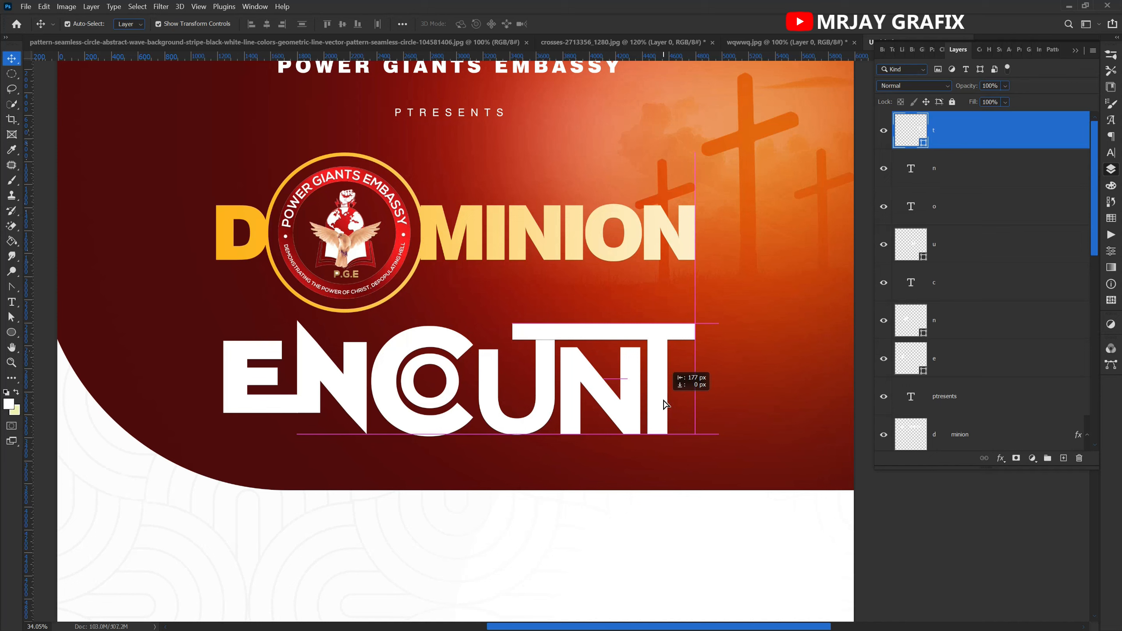
click(492, 295)
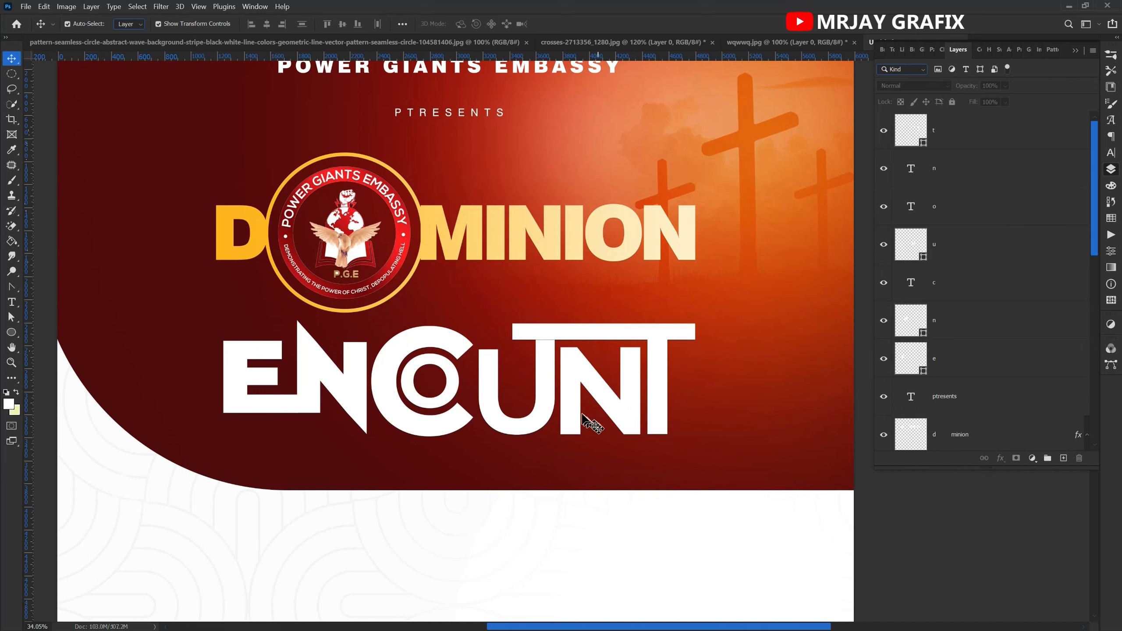
Duplicate the second N to the right of the T and nudge the copy left toward the T's stem.
click(568, 403)
drag(568, 402, 683, 410)
key(Left)
key(Left)
key(Left)
key(Left)
key(Left)
key(Left)
key(Left)
key(Left)
key(Left)
key(Left)
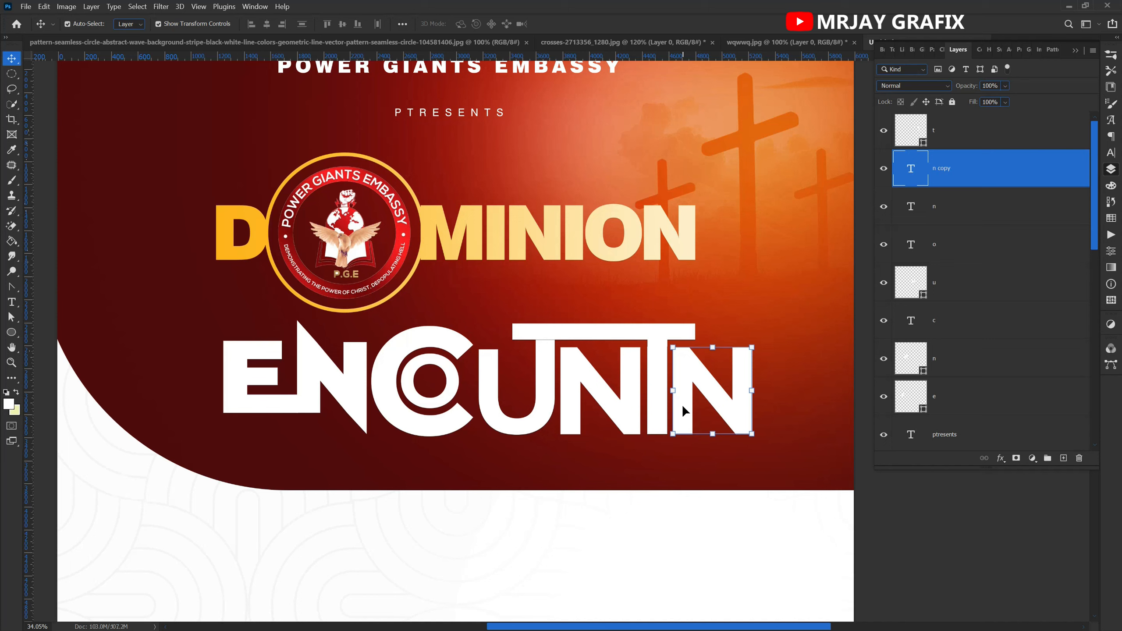
Replace the copied N's text with E and place the E close against the T's stem.
double_click(681, 403)
text(E)
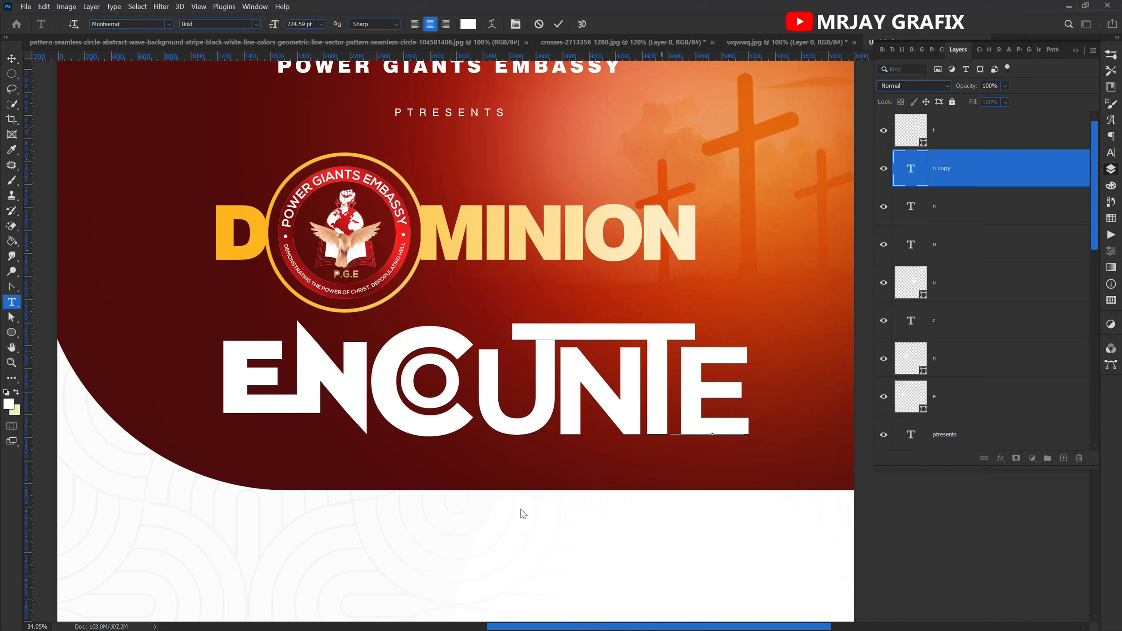
key(ctrl+Return)
key(v)
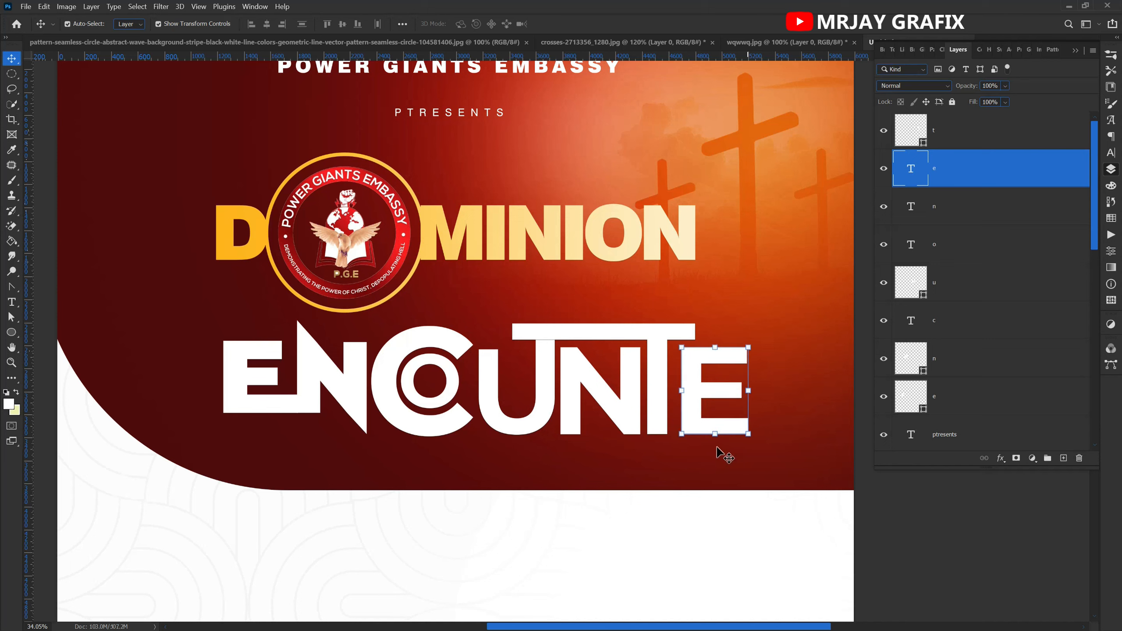
drag(706, 431, 695, 431)
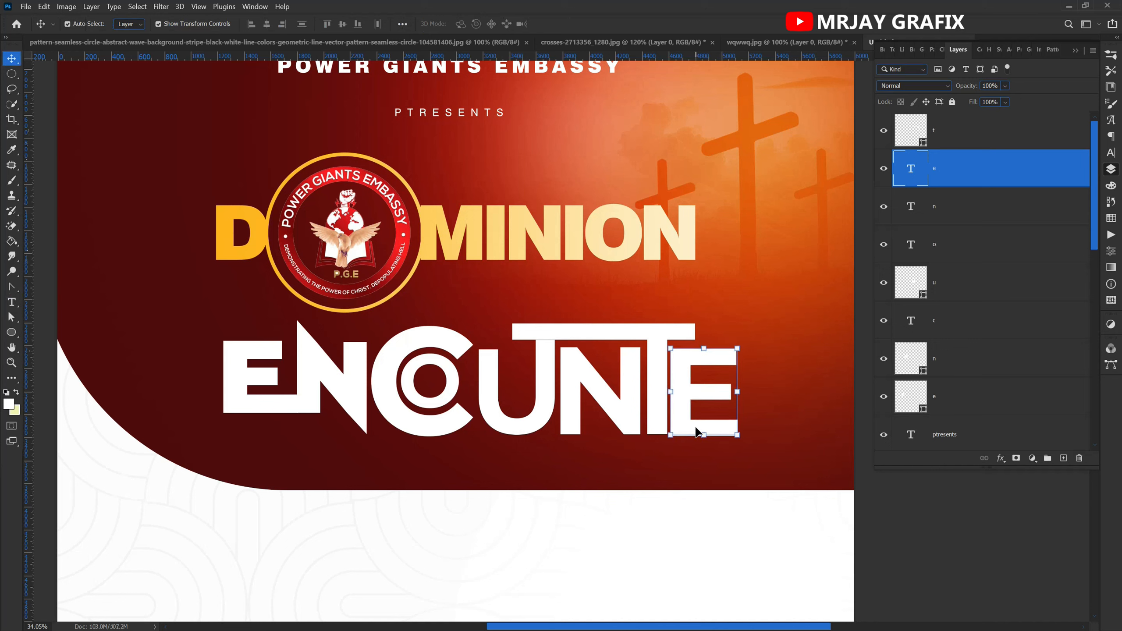
click(669, 472)
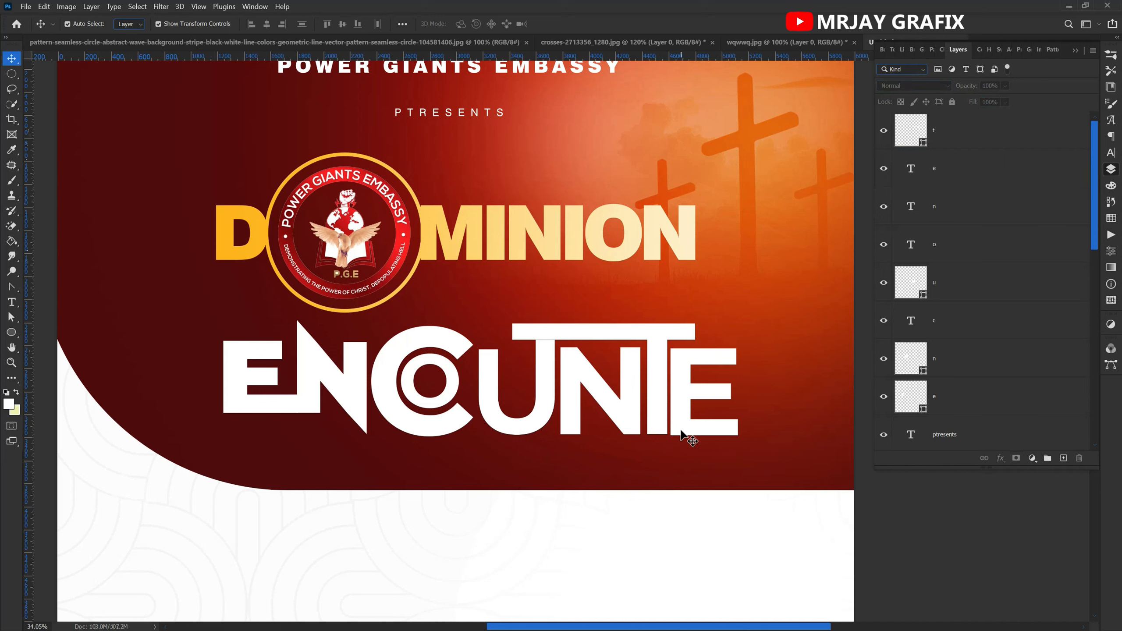
click(675, 430)
click(605, 507)
click(680, 419)
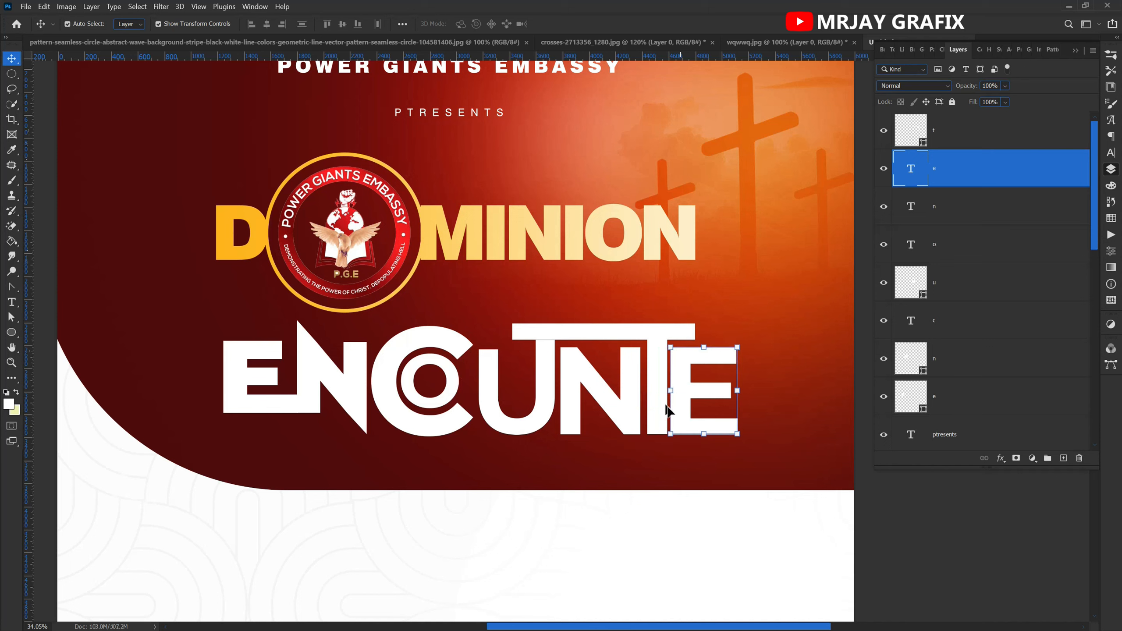
Duplicate the second E to its right, replace the copy's text with R, and set it close beside the E.
drag(683, 412, 744, 423)
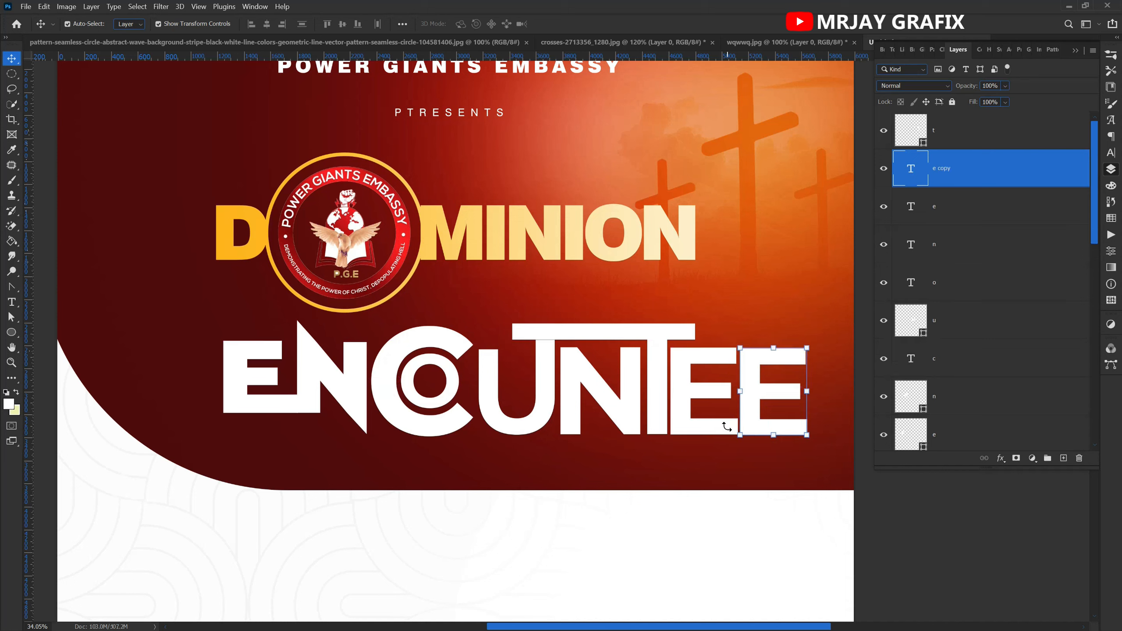
double_click(747, 415)
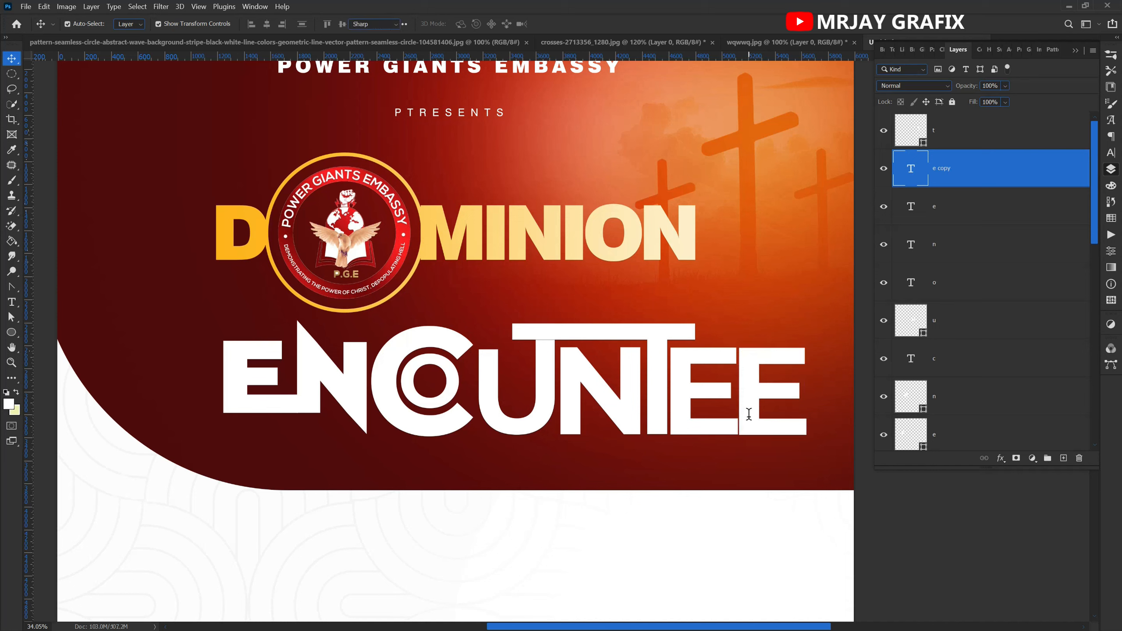
text(R)
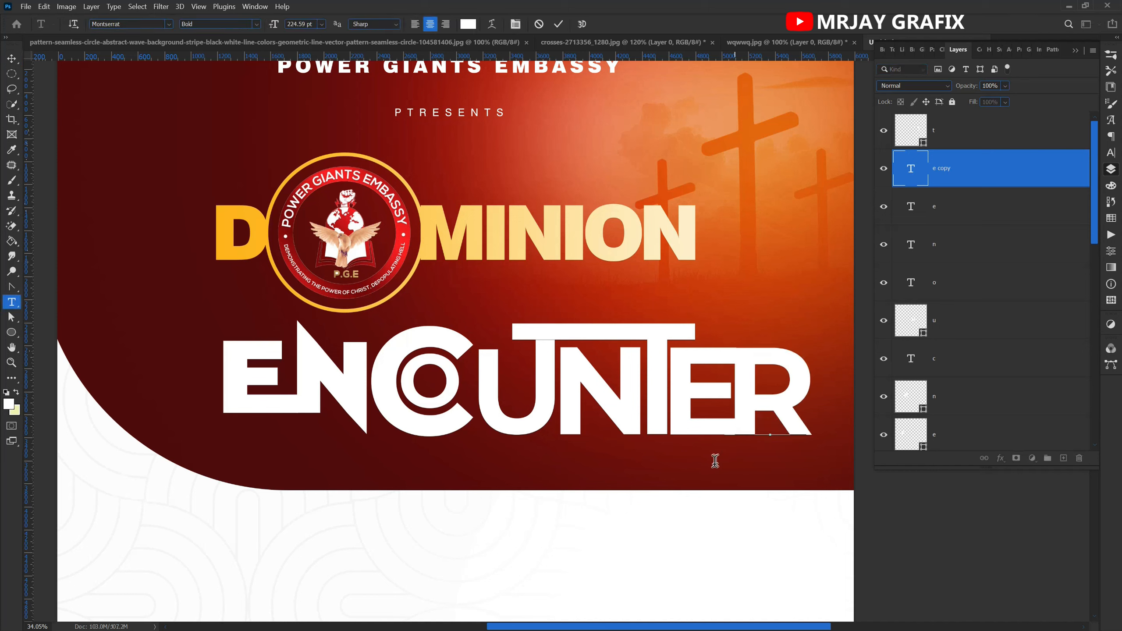
click(558, 23)
key(v)
drag(753, 379, 754, 379)
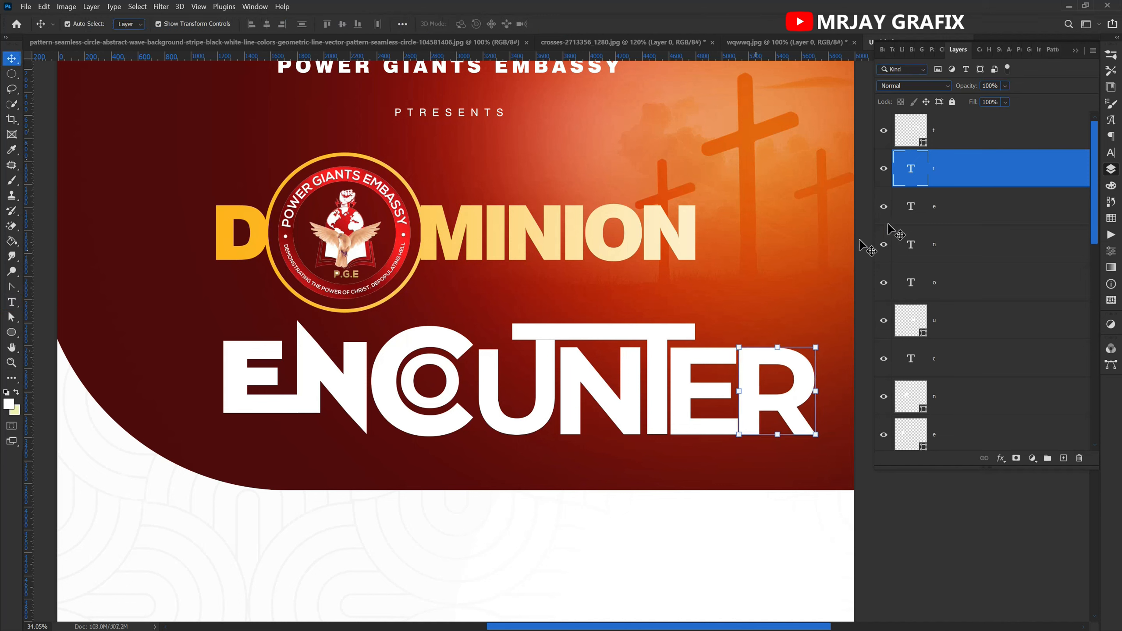
Convert the R to a shape and remove its stroke.
right_click(994, 174)
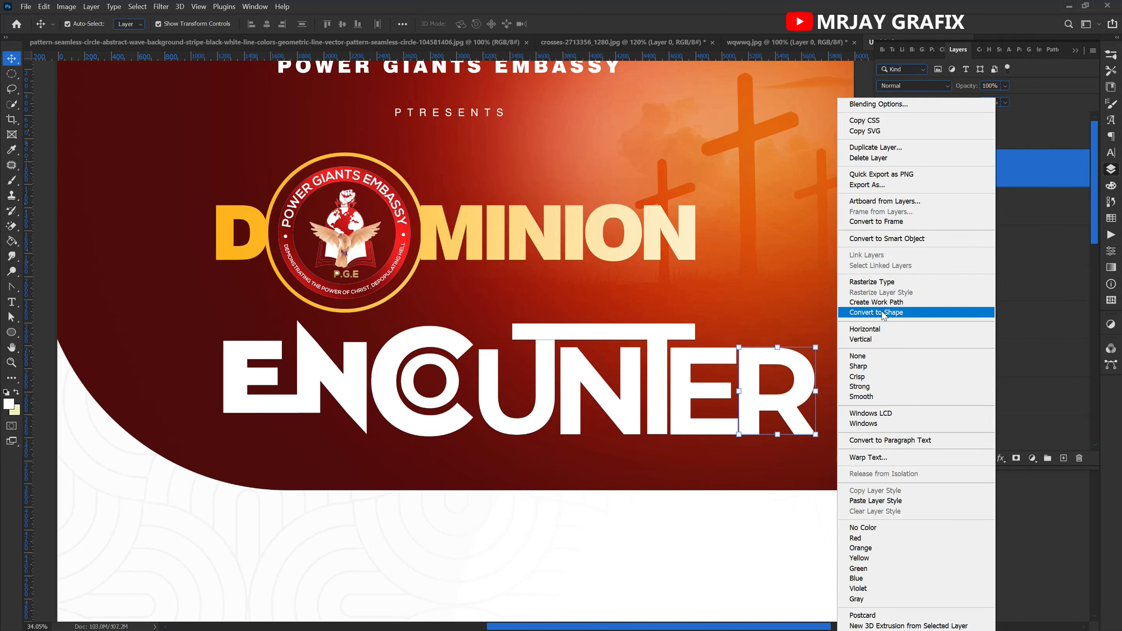
click(881, 310)
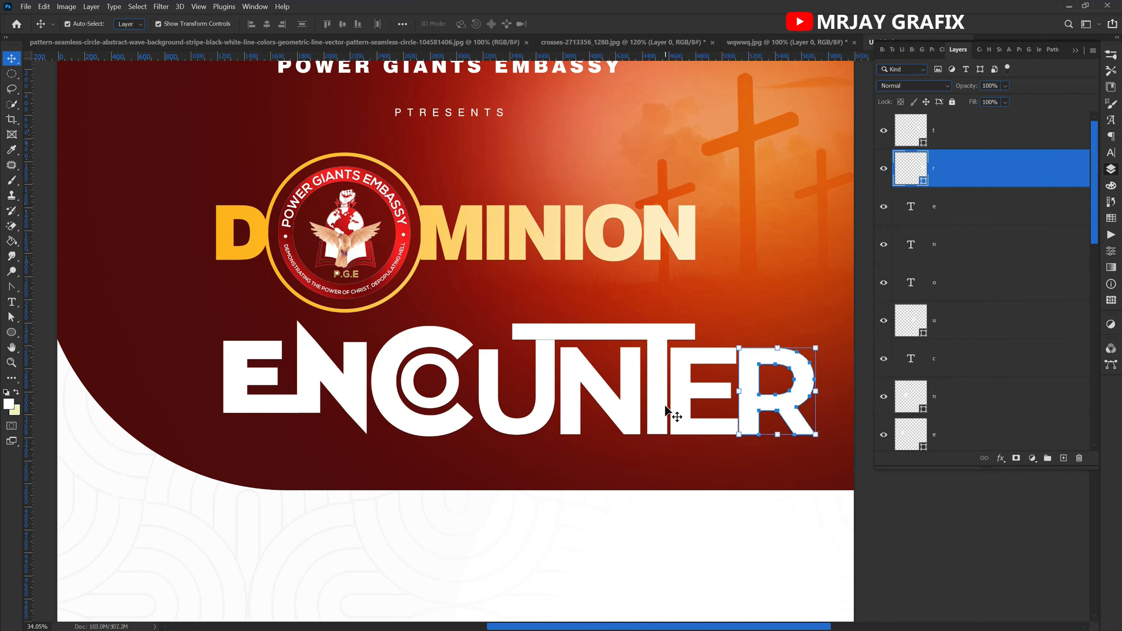
key(u)
click(173, 24)
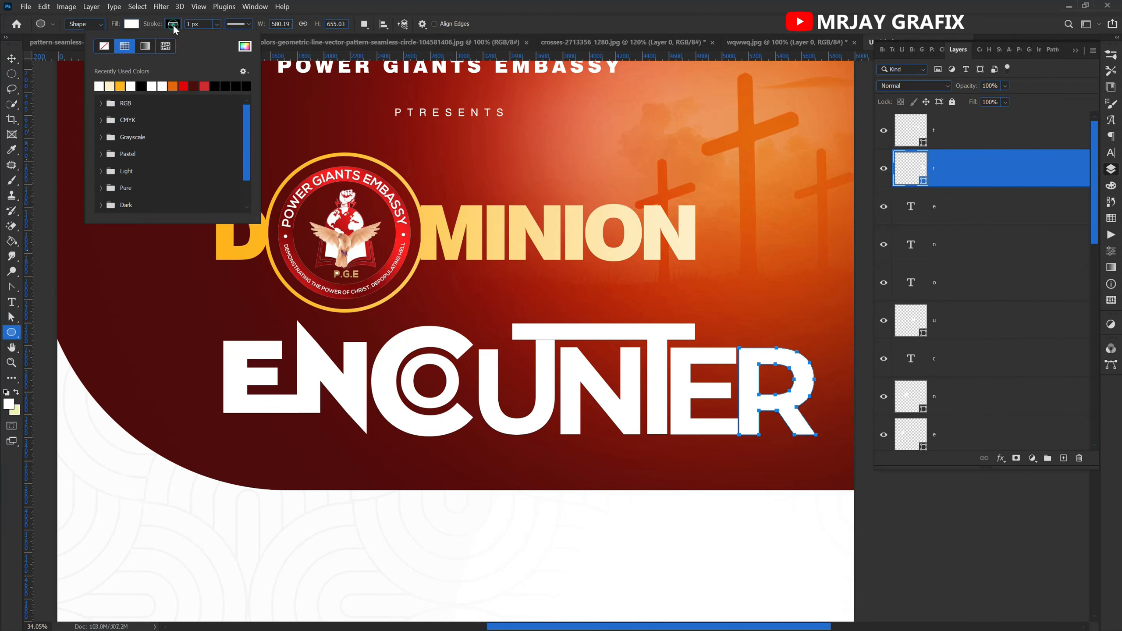
click(105, 46)
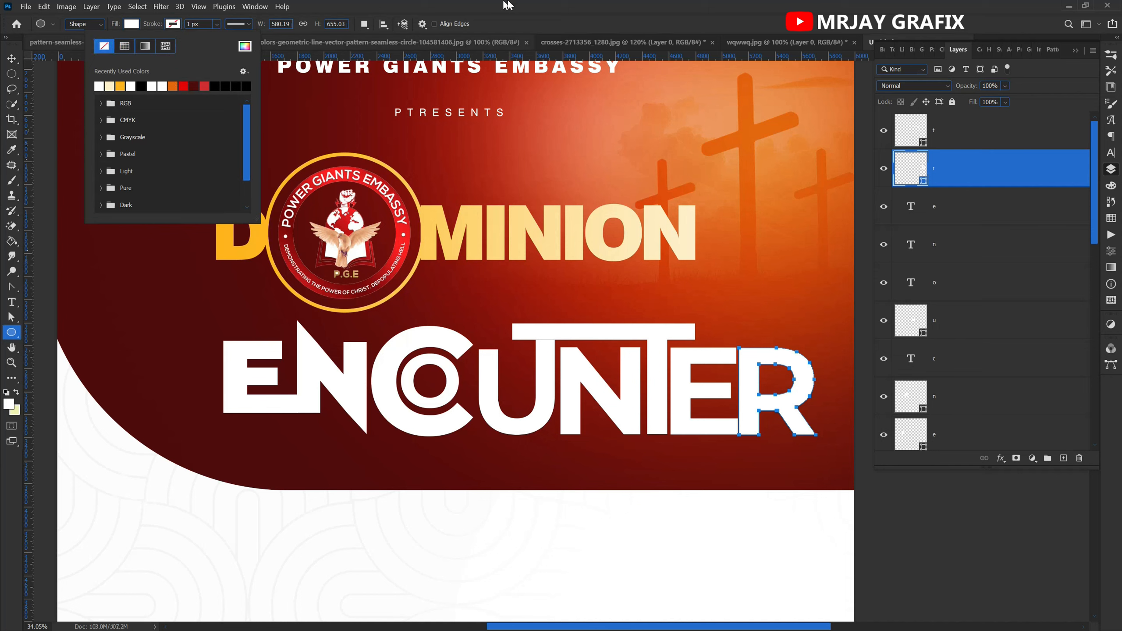
key(Return)
key(v)
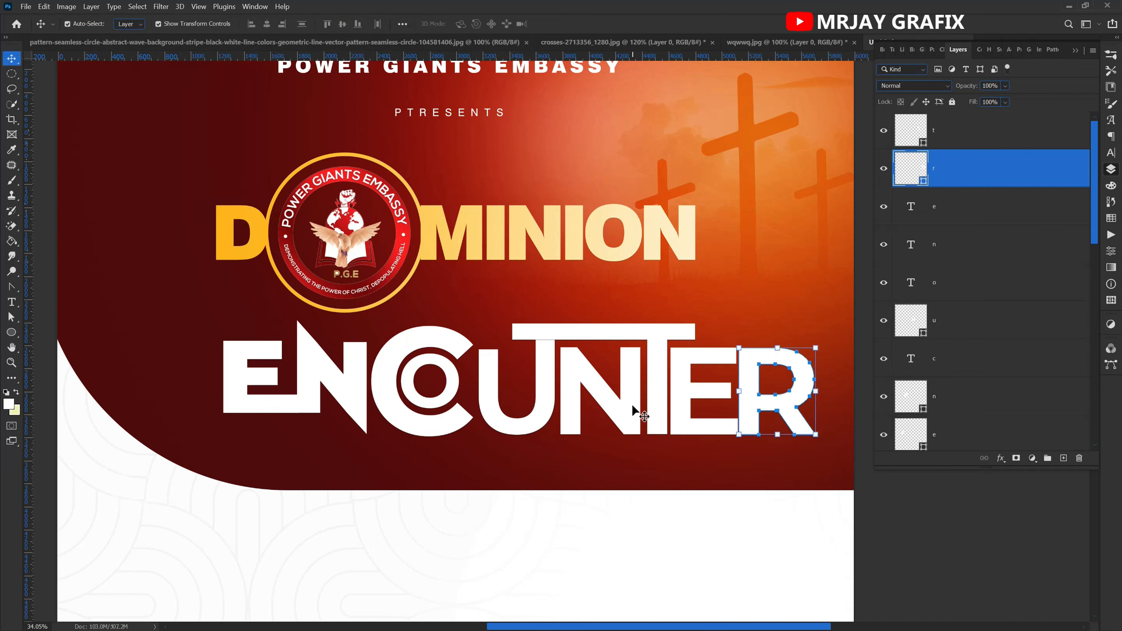
Lengthen the R's vertical stem downward below the baseline of the other letters by moving its bottom anchor points.
click(10, 290)
drag(765, 435, 731, 425)
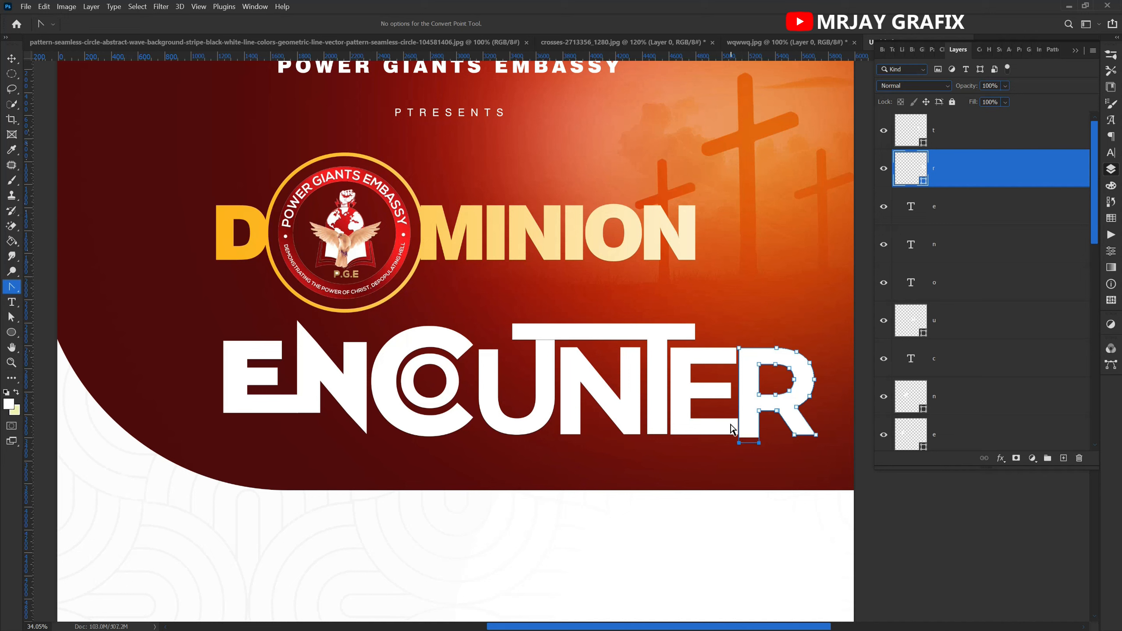
key(shift+Down)
key(Escape)
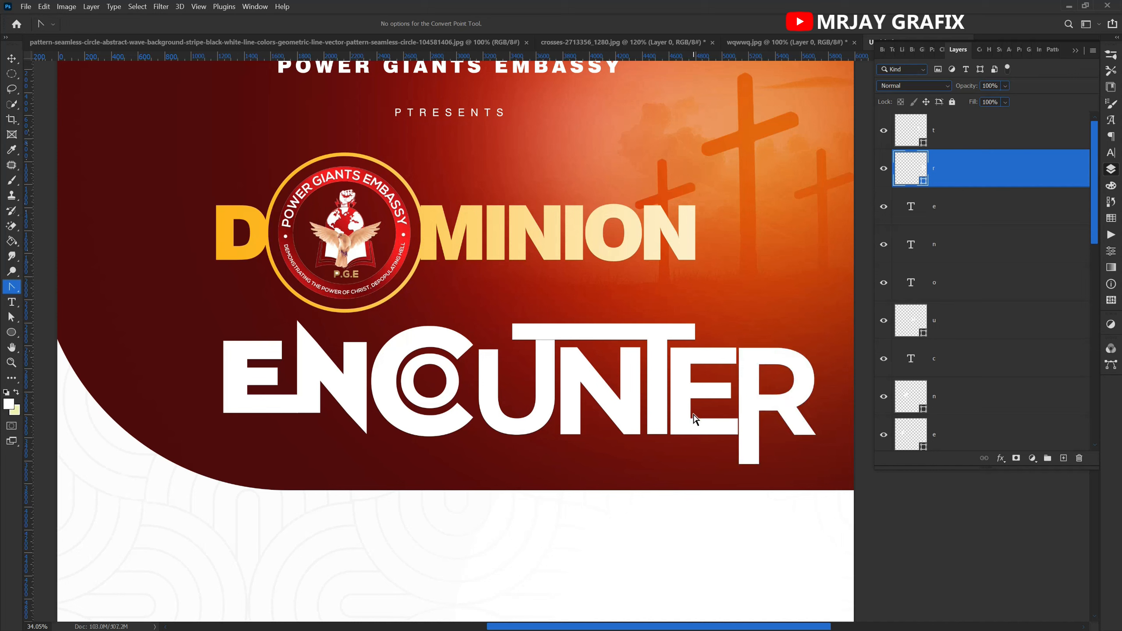
key(v)
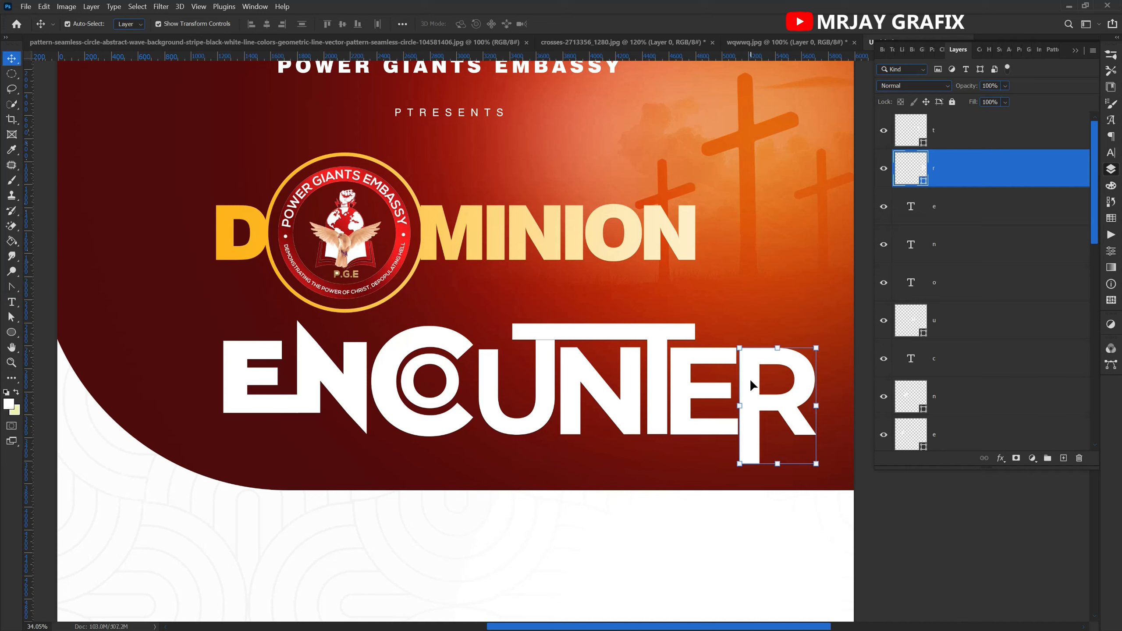
Check the stroke settings of the second E, the C, the first N and the O.
click(670, 425)
click(686, 421)
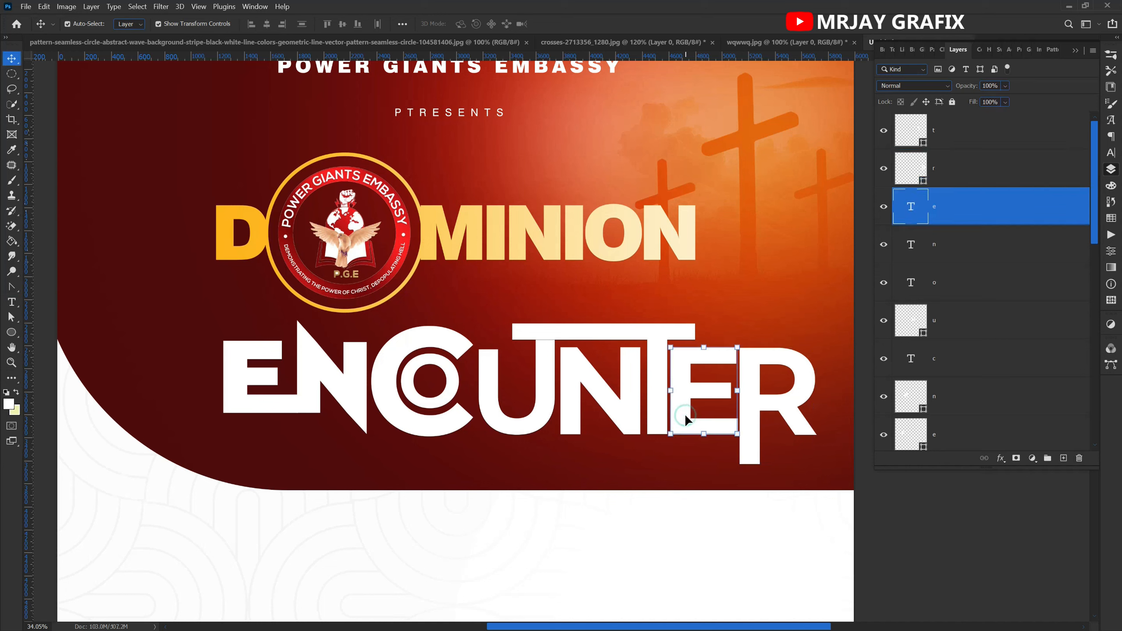
key(u)
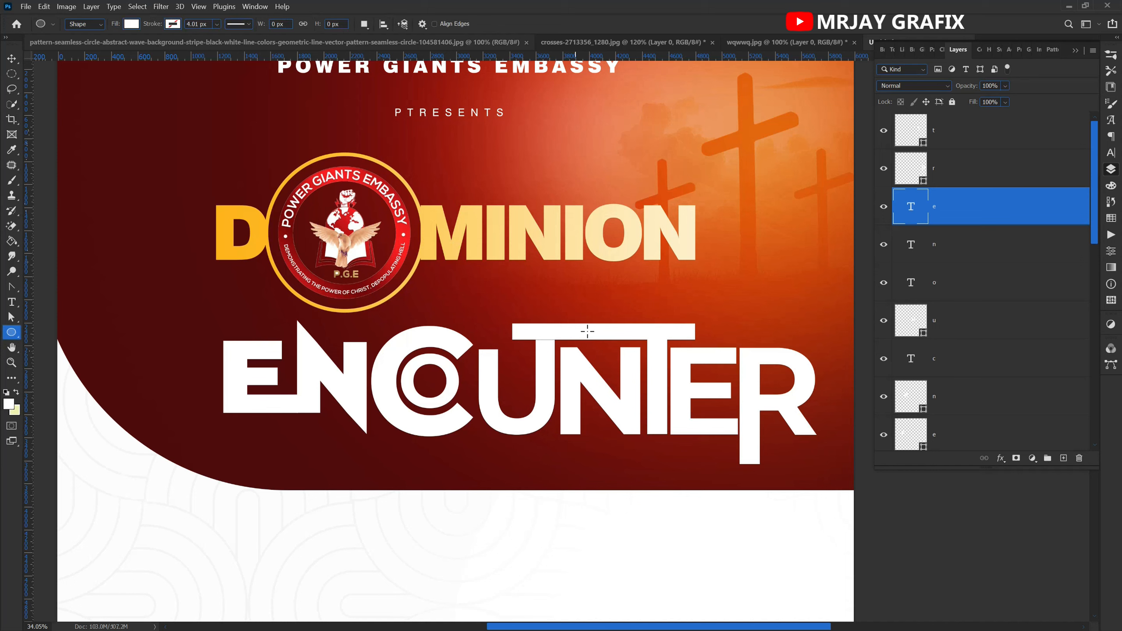
key(v)
click(449, 337)
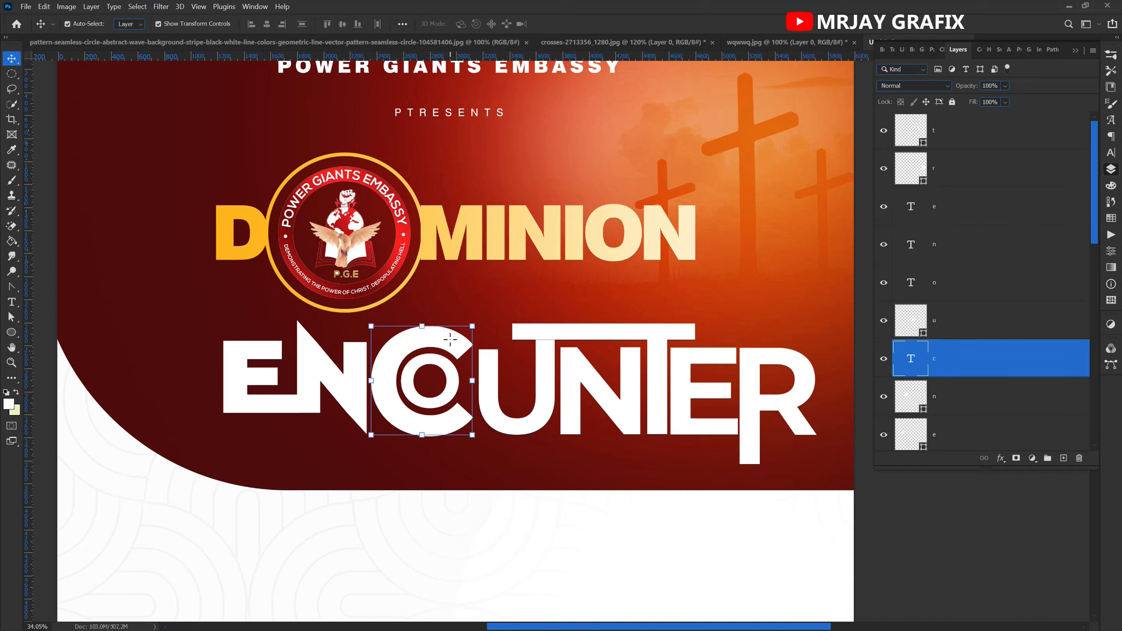
key(u)
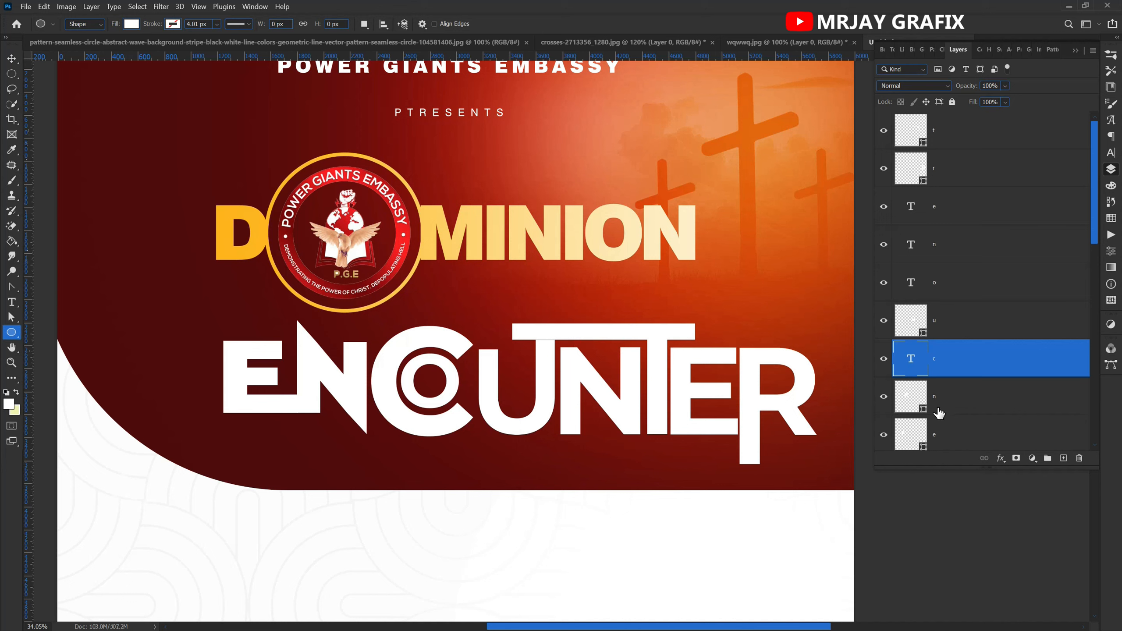
click(953, 402)
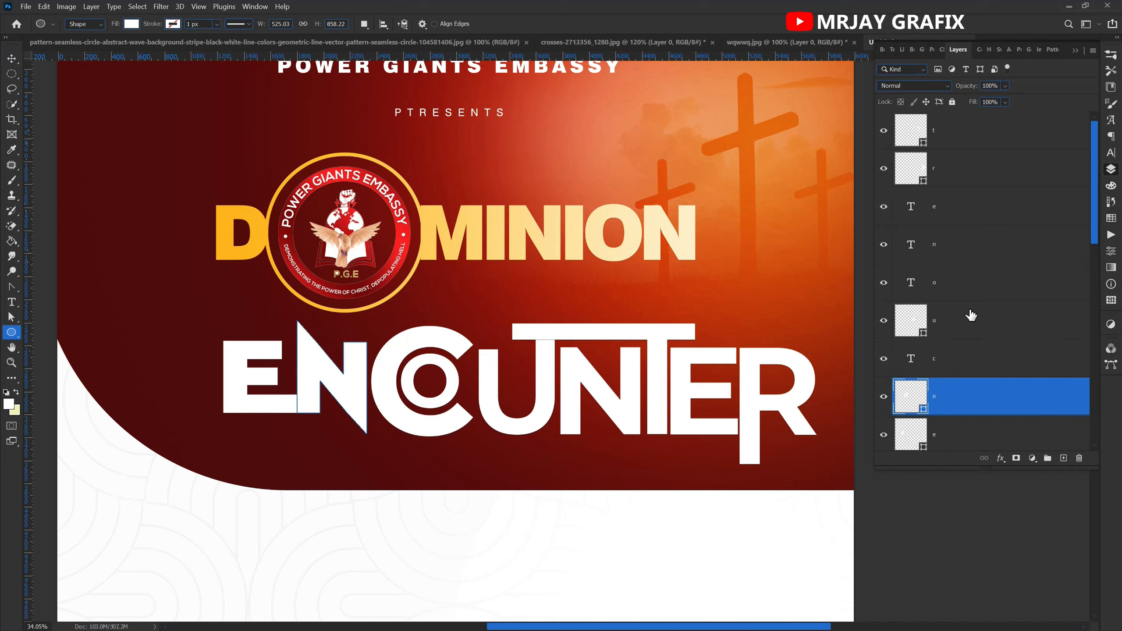
click(954, 284)
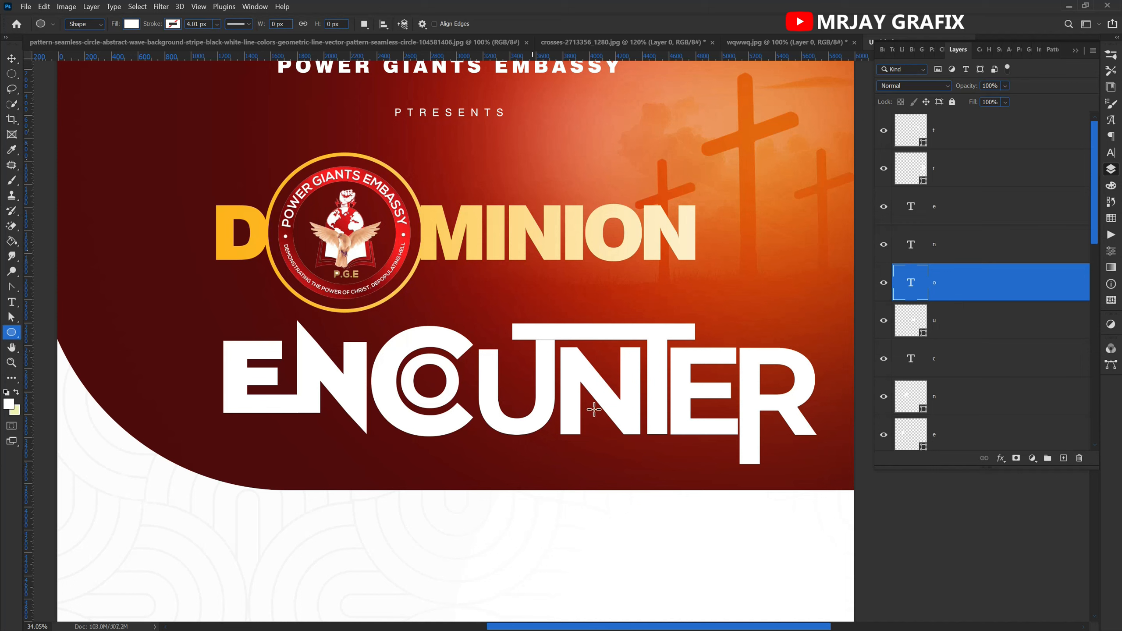
Remove the stroke from the T shape.
click(945, 139)
click(172, 23)
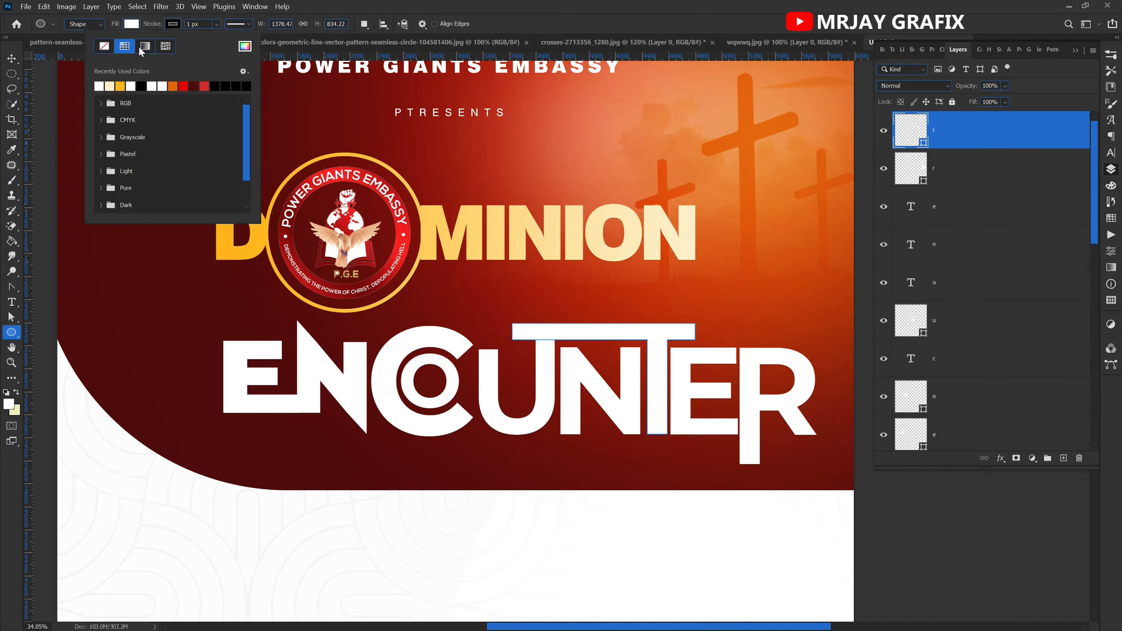
click(104, 47)
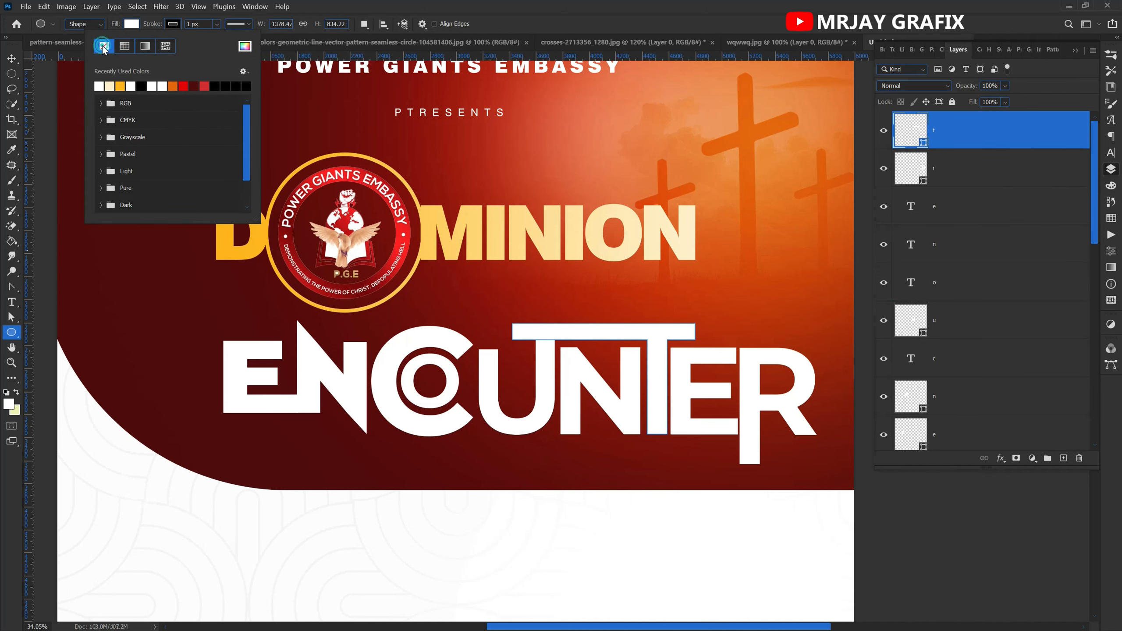
click(11, 58)
click(486, 473)
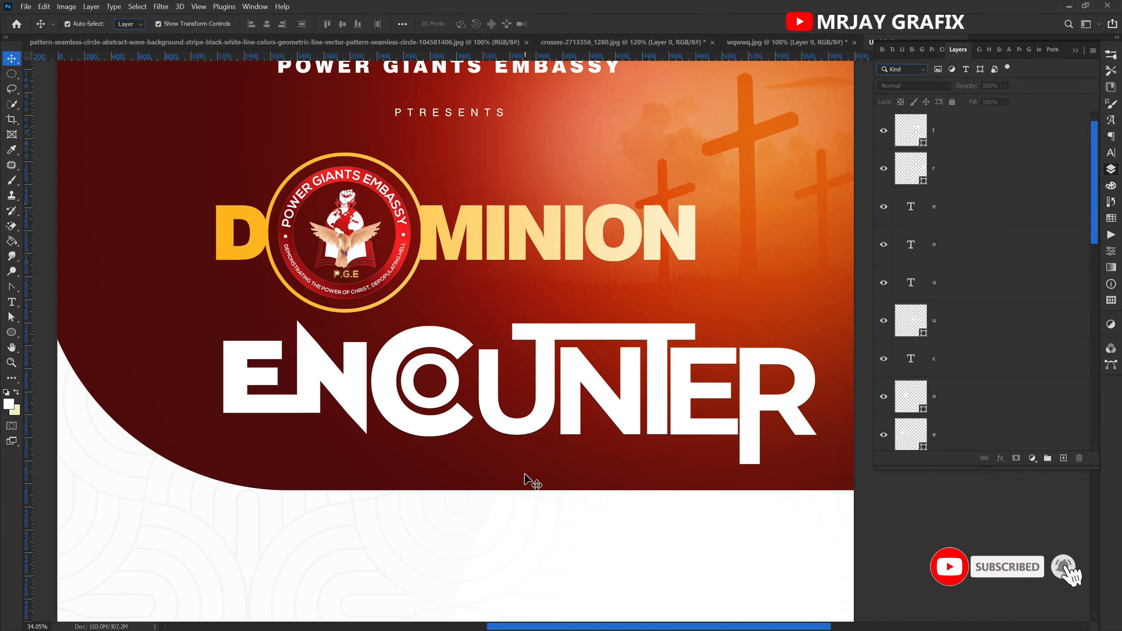
scroll(523, 479, up, 1)
scroll(530, 478, down, 1)
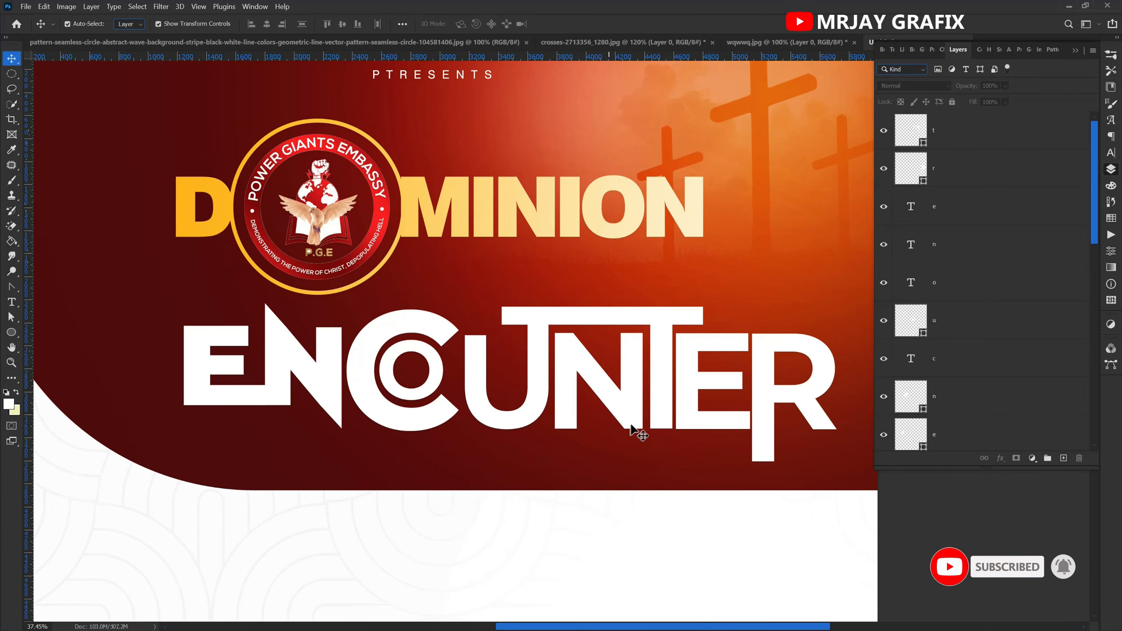
click(656, 413)
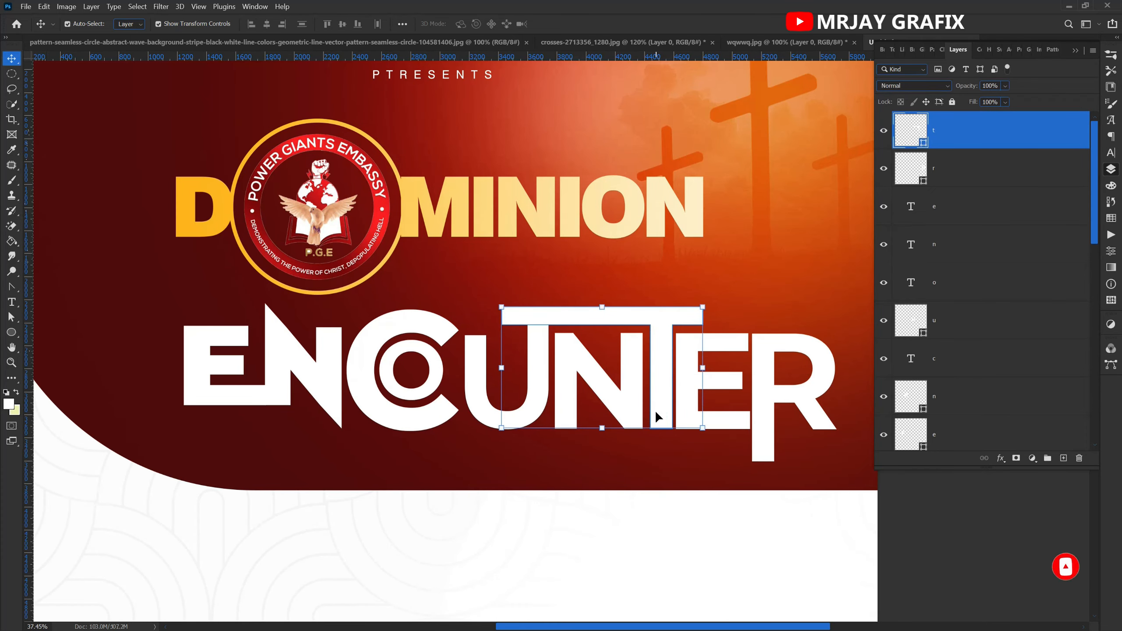
click(646, 468)
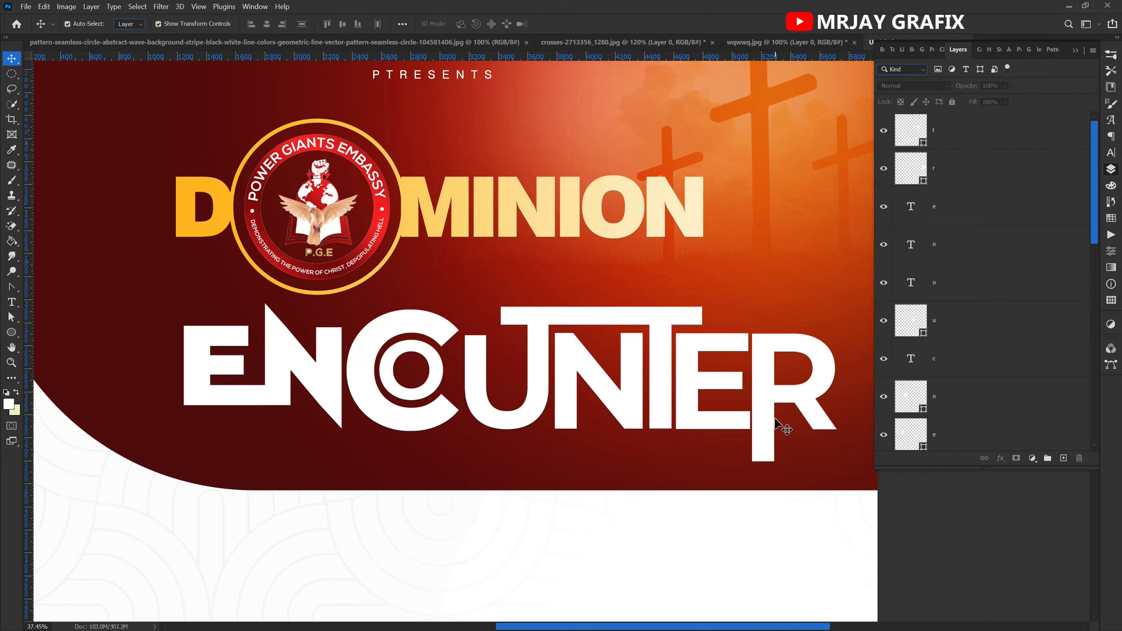
click(768, 426)
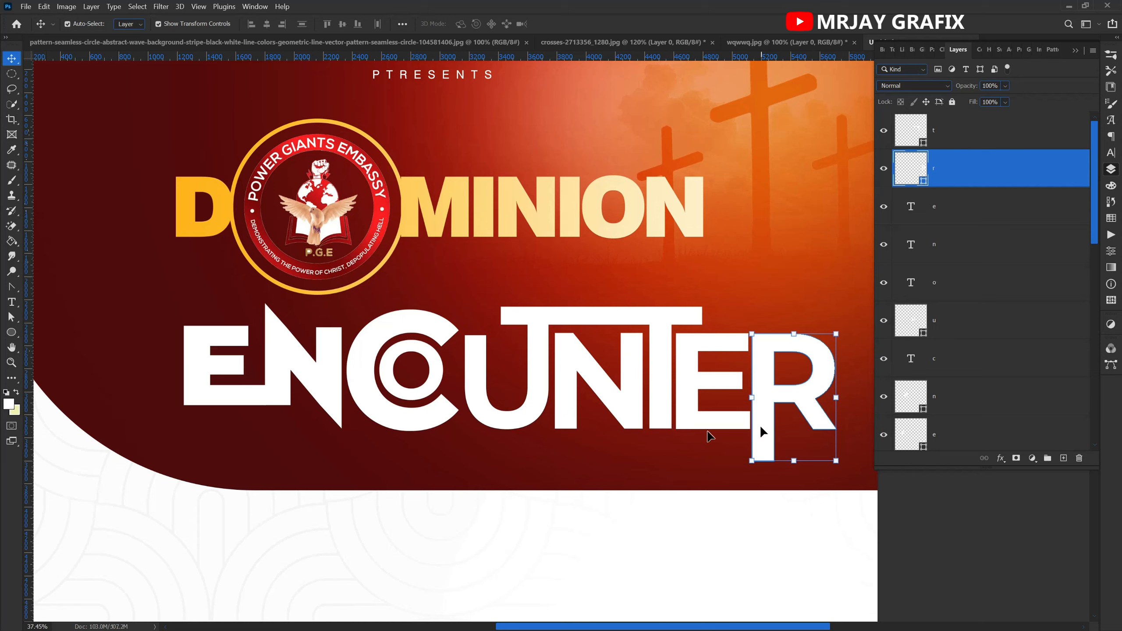
Shift the U, second N, T, second E and R together leftward until the U meets the C.
drag(864, 419, 519, 405)
key(Left)
key(Left)
key(Left)
key(Left)
key(Left)
key(Left)
key(Left)
key(Left)
key(Left)
key(Left)
key(Left)
key(Left)
key(Left)
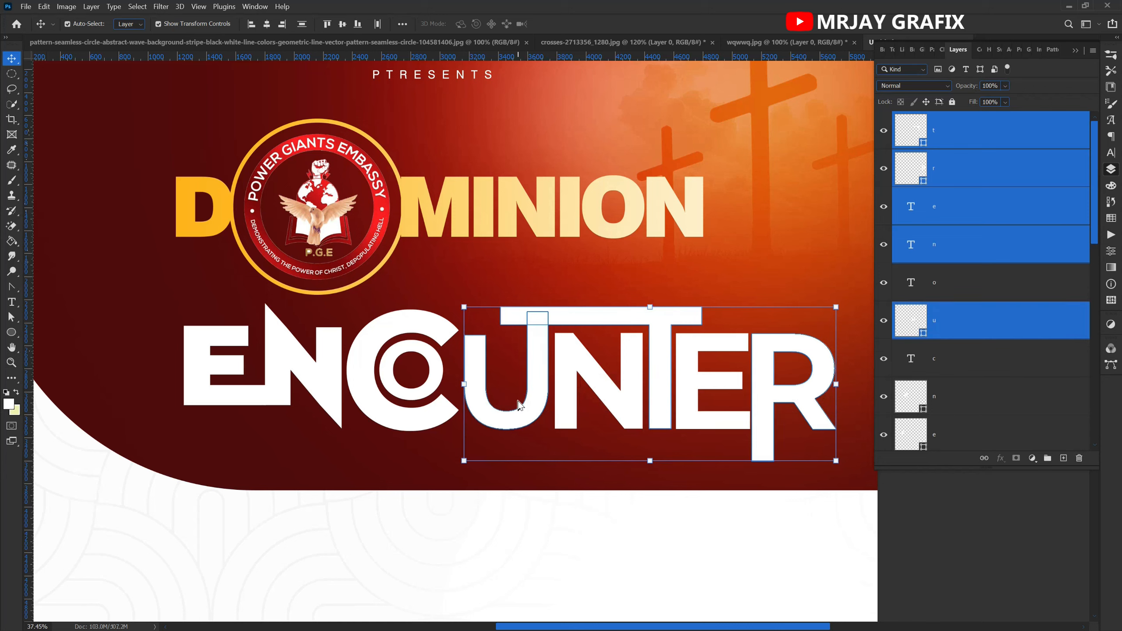
key(Left)
key(Left)
key(Left)
key(Left)
key(Left)
key(Left)
key(Left)
key(Left)
key(Left)
key(Left)
key(Left)
key(Left)
key(Left)
key(Left)
key(Left)
key(Left)
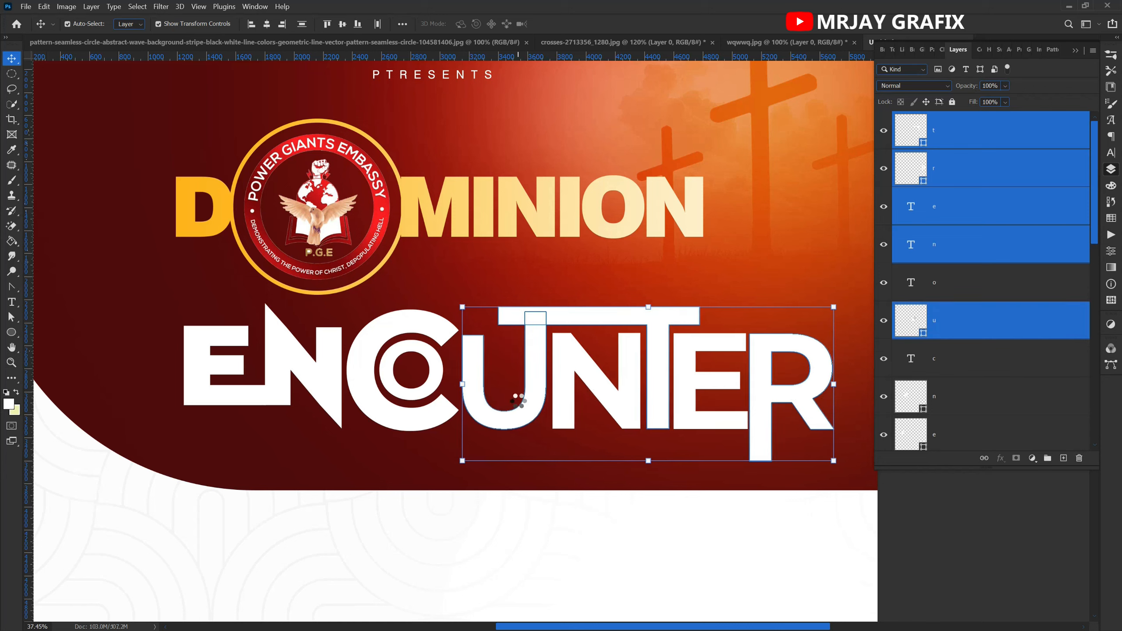
key(Left)
key(Left)
key(Left)
key(Left)
key(Left)
key(Left)
key(Left)
key(Left)
key(Left)
key(Left)
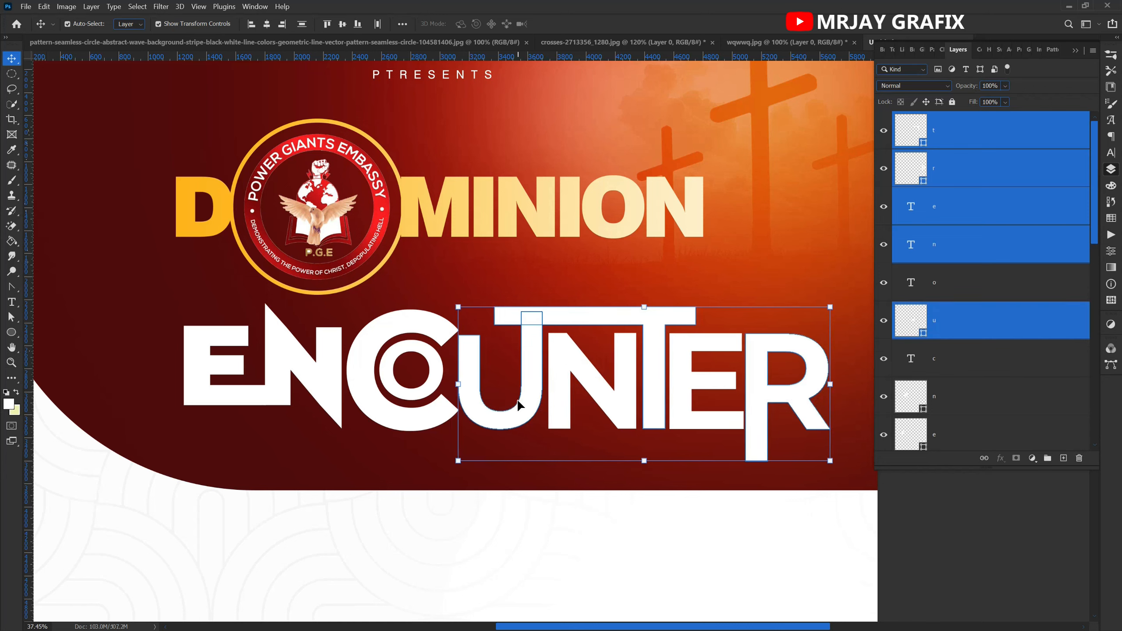
click(393, 535)
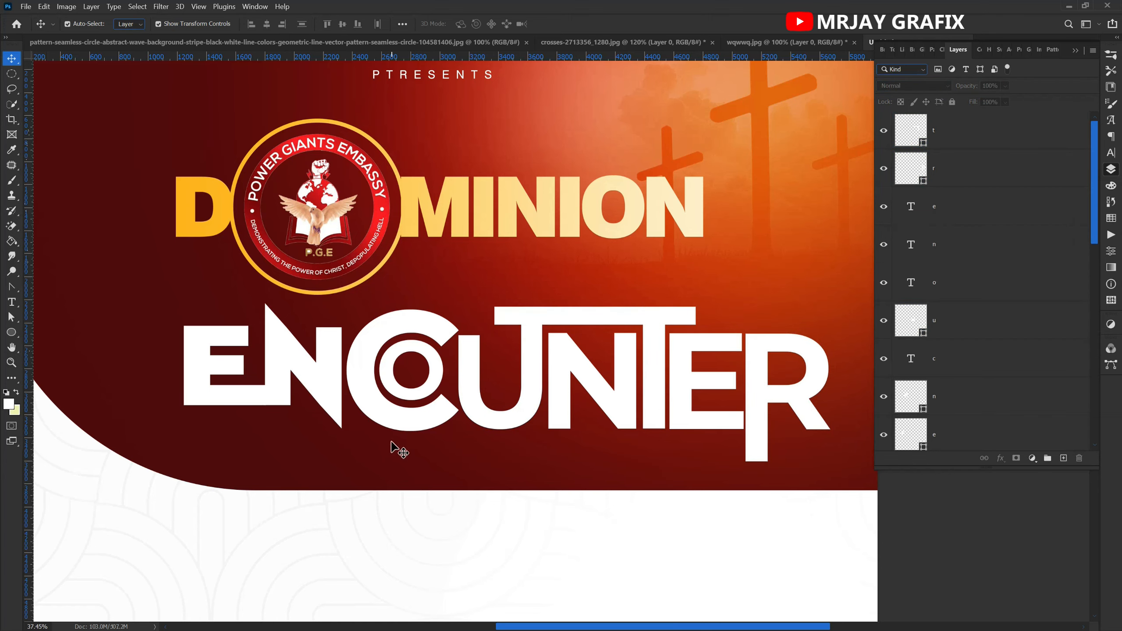
Scale all the ENCOUNTER letters together to 85.78% and move them up close beneath DOMINION.
scroll(391, 447, down, 2)
scroll(425, 393, down, 1)
drag(401, 292, 547, 338)
drag(648, 358, 792, 366)
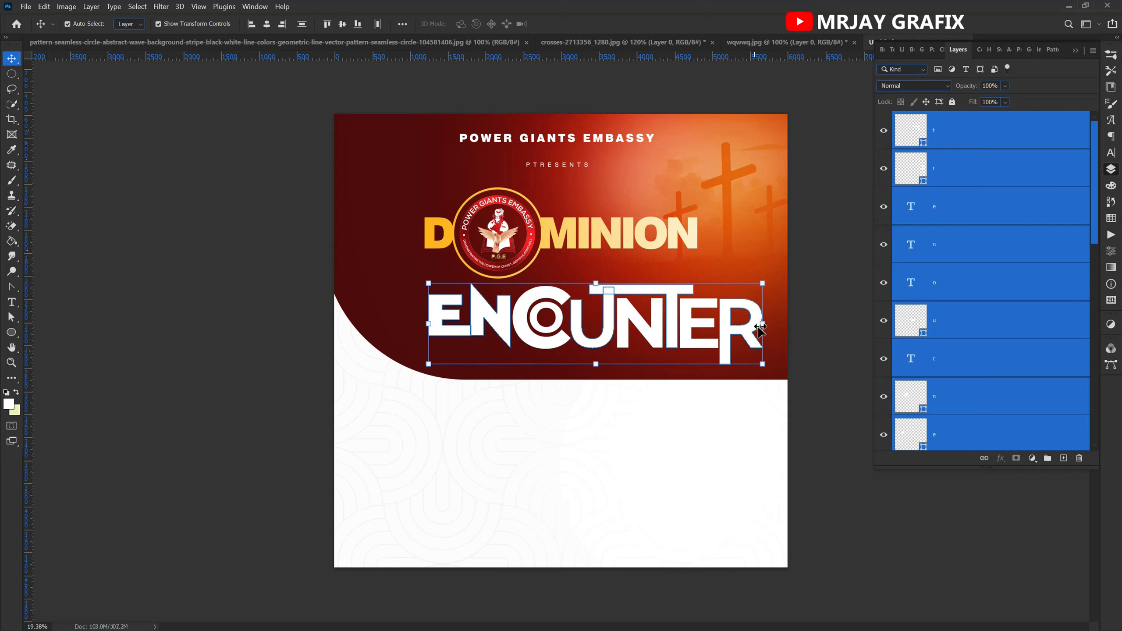
drag(763, 323, 715, 323)
mouse_move(625, 324)
mouse_down()
mouse_move(605, 315)
mouse_move(624, 314)
mouse_up()
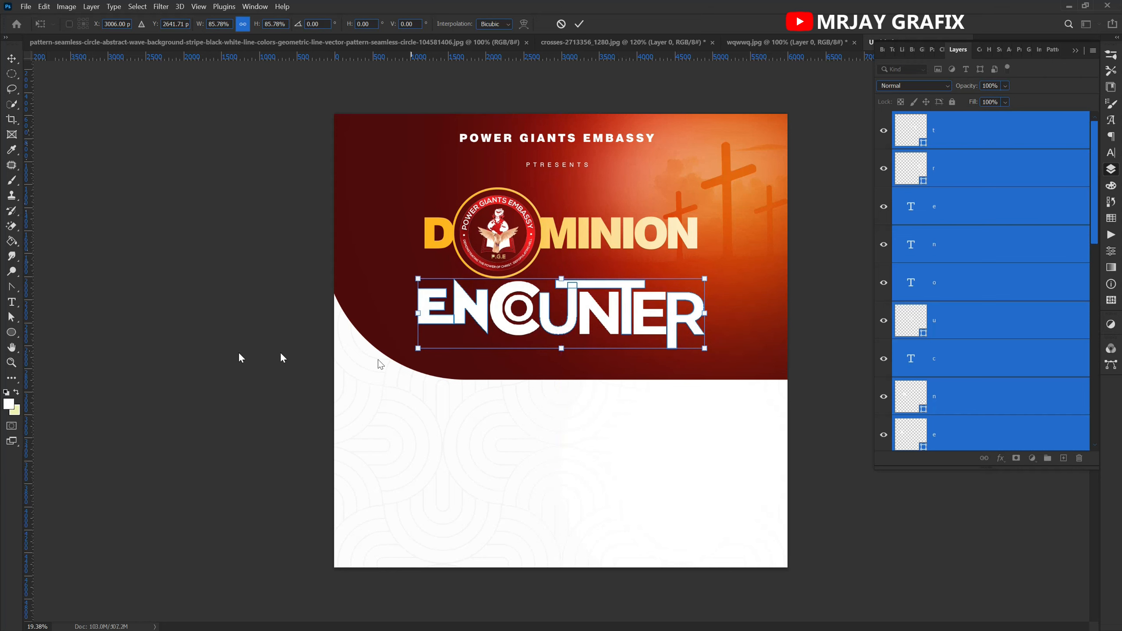
key(Return)
Group all the ENCOUNTER letter layers.
click(724, 443)
drag(752, 366, 397, 290)
drag(754, 373, 389, 312)
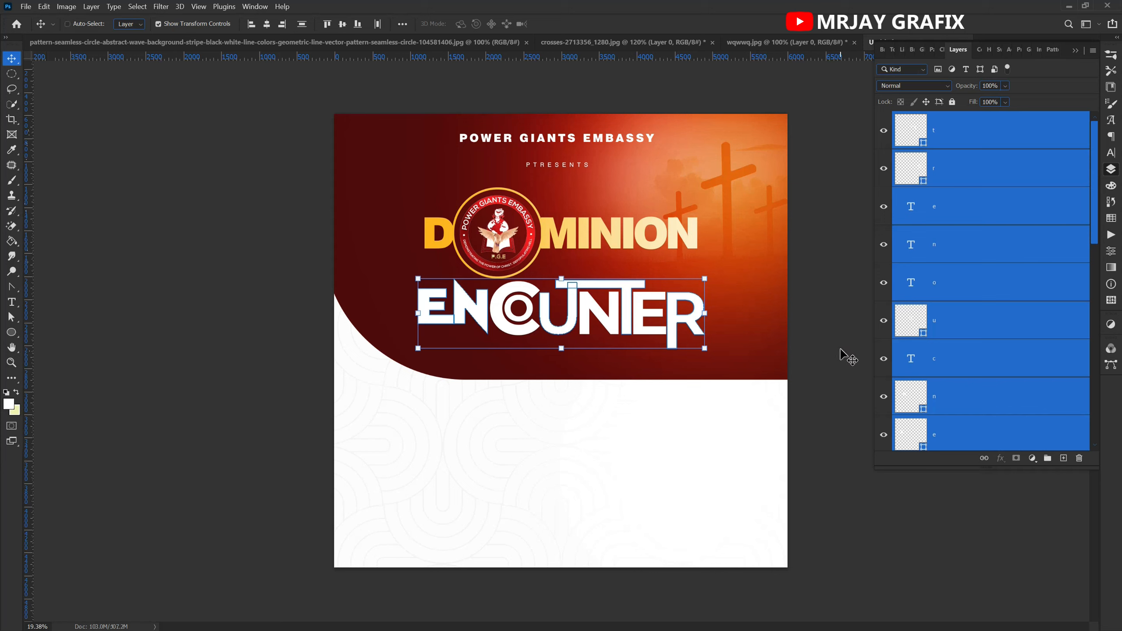
key(ctrl+g)
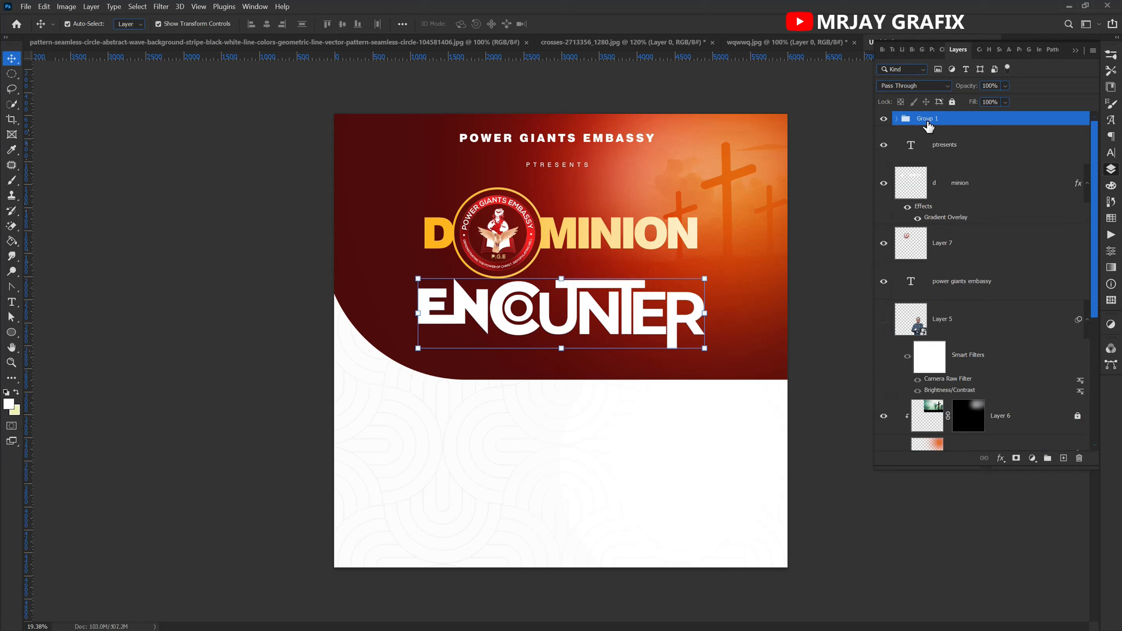
Duplicate the ENCOUNTER letter group and hide the original group as a backup.
click(671, 330)
click(646, 321)
click(602, 321)
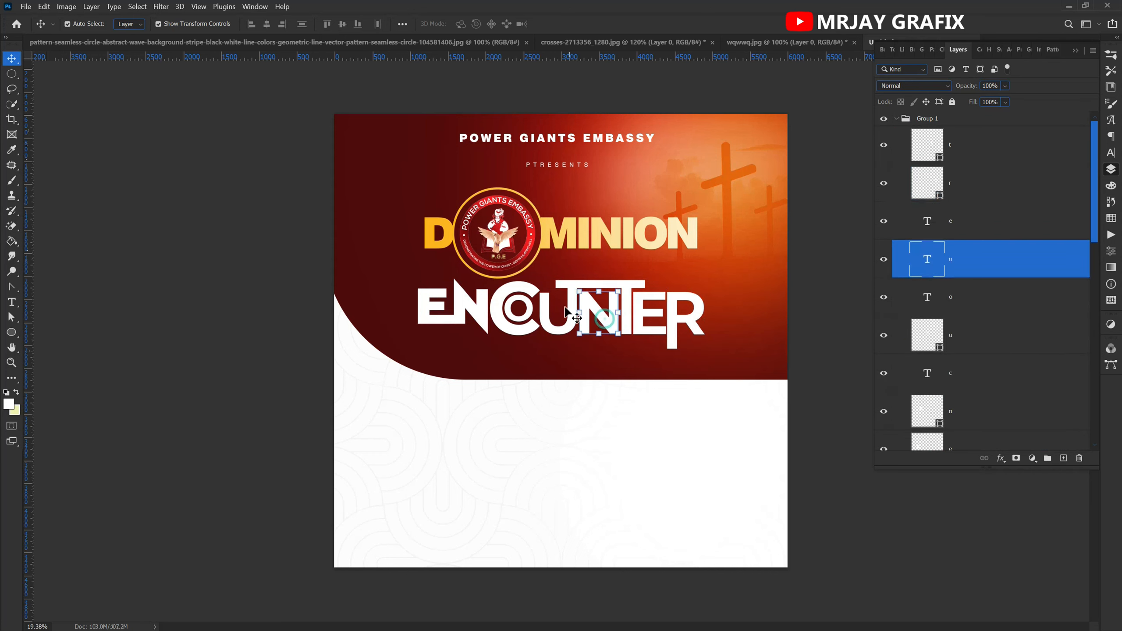
click(897, 120)
click(925, 127)
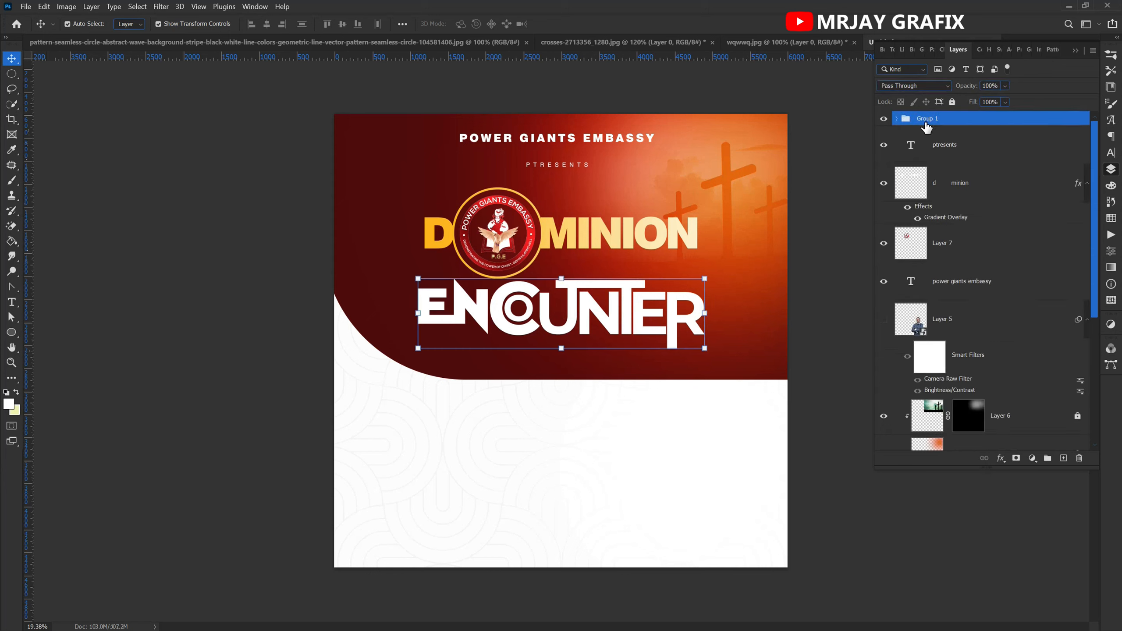
key(ctrl+j)
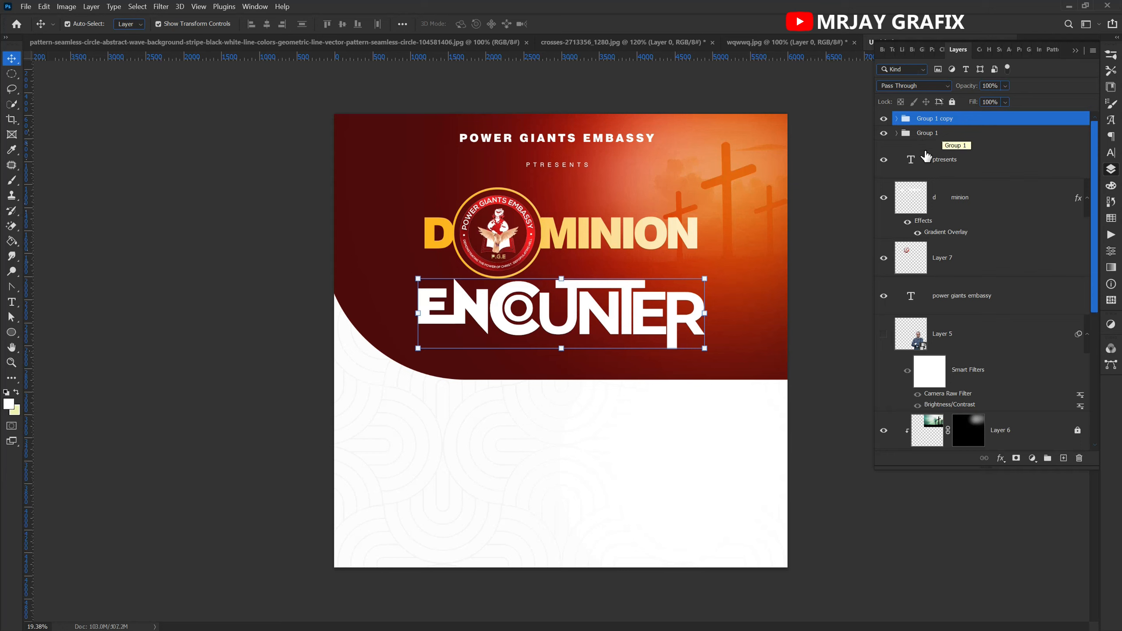
click(925, 138)
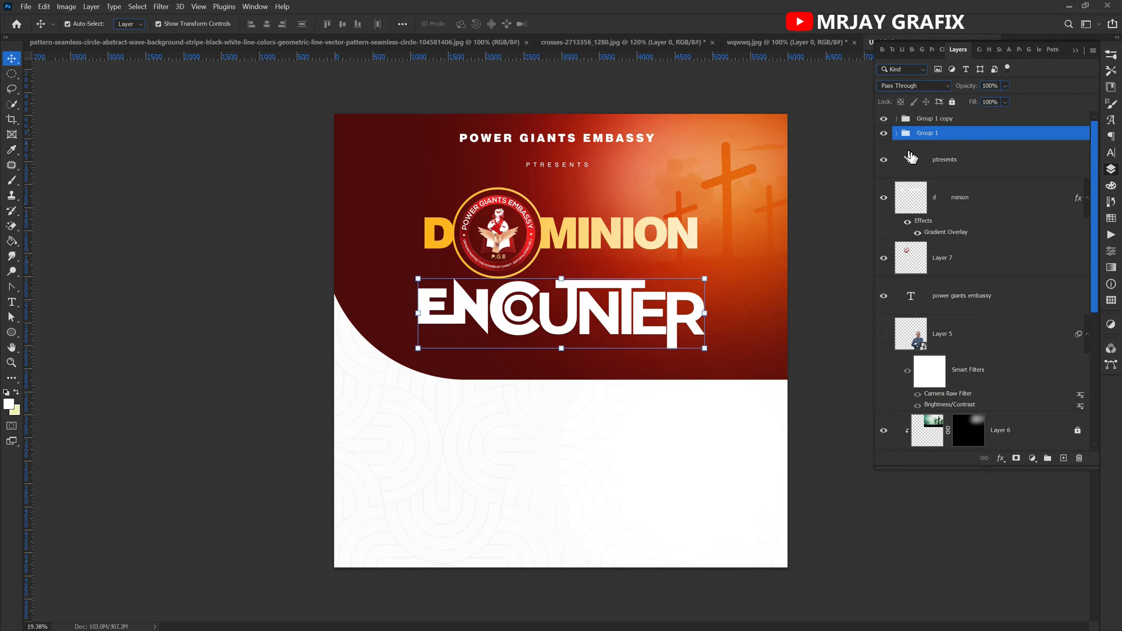
click(883, 133)
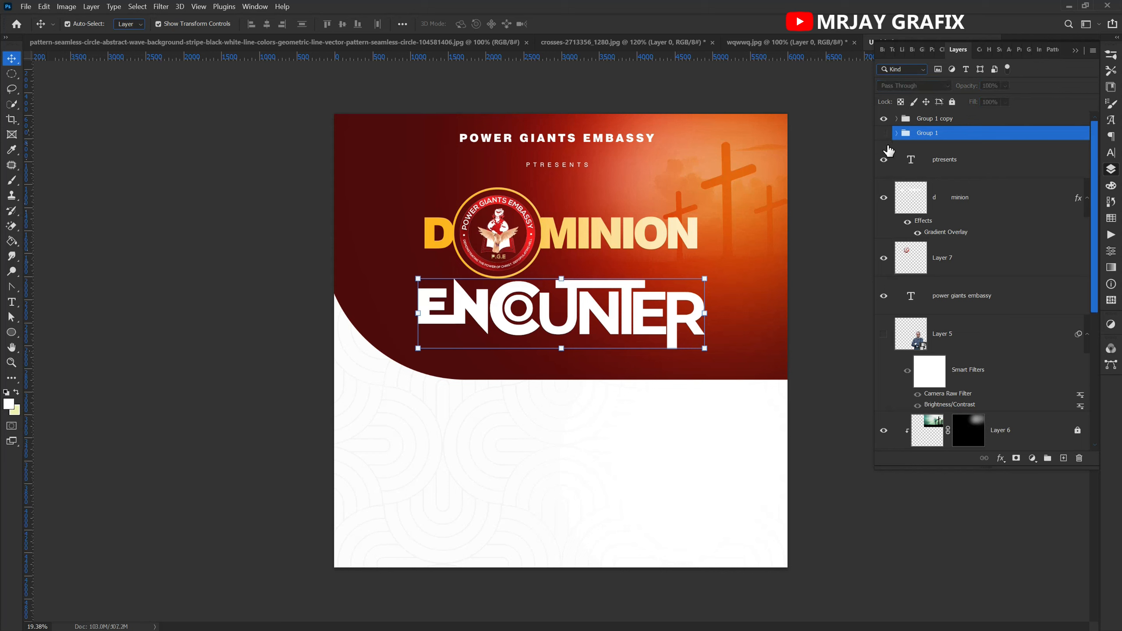
Merge the duplicated letter group into a single layer and rename it encounter.
click(926, 120)
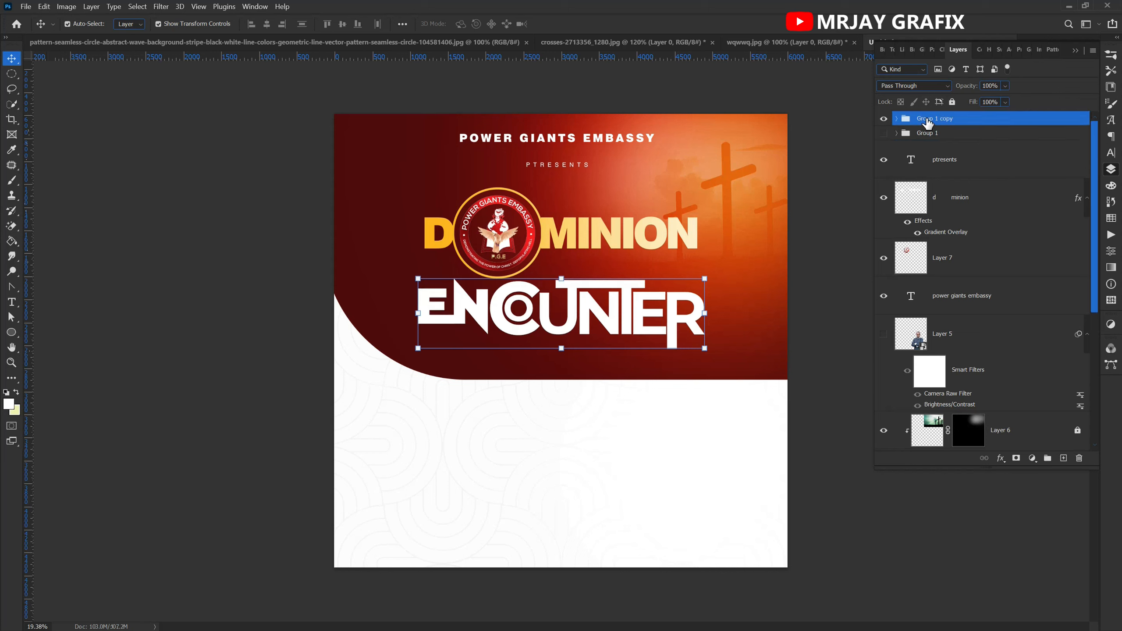
key(ctrl)
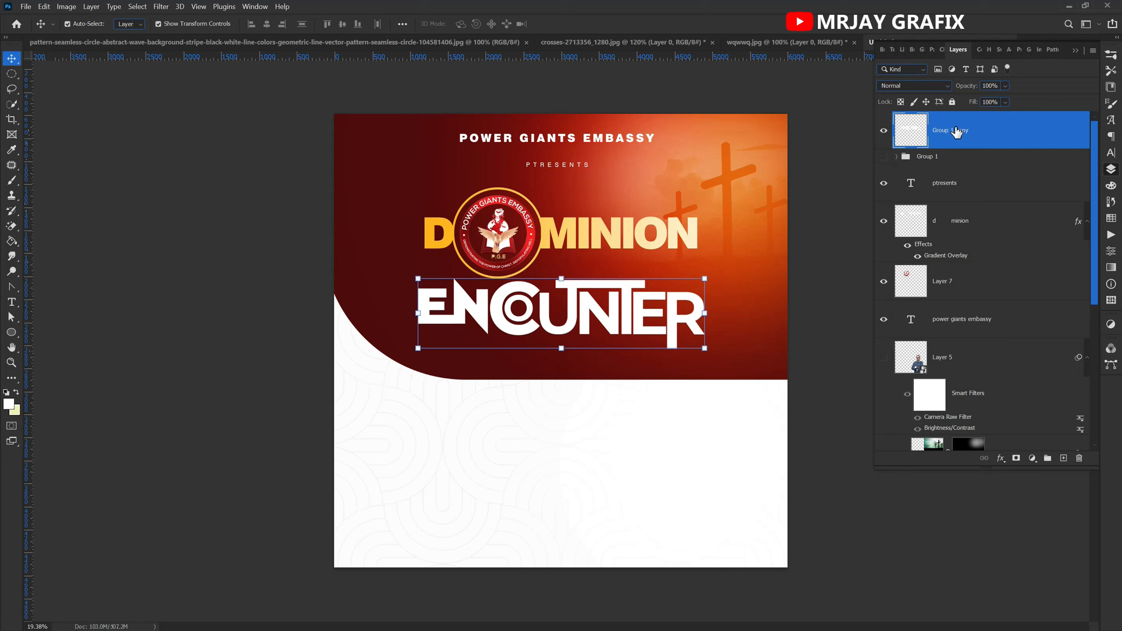
double_click(952, 133)
text(encounter)
key(Return)
Move the encounter lettering 100 px to the left and scale it to 88.49%.
mouse_move(506, 324)
mouse_down()
mouse_move(540, 322)
mouse_move(471, 322)
mouse_move(505, 322)
mouse_up()
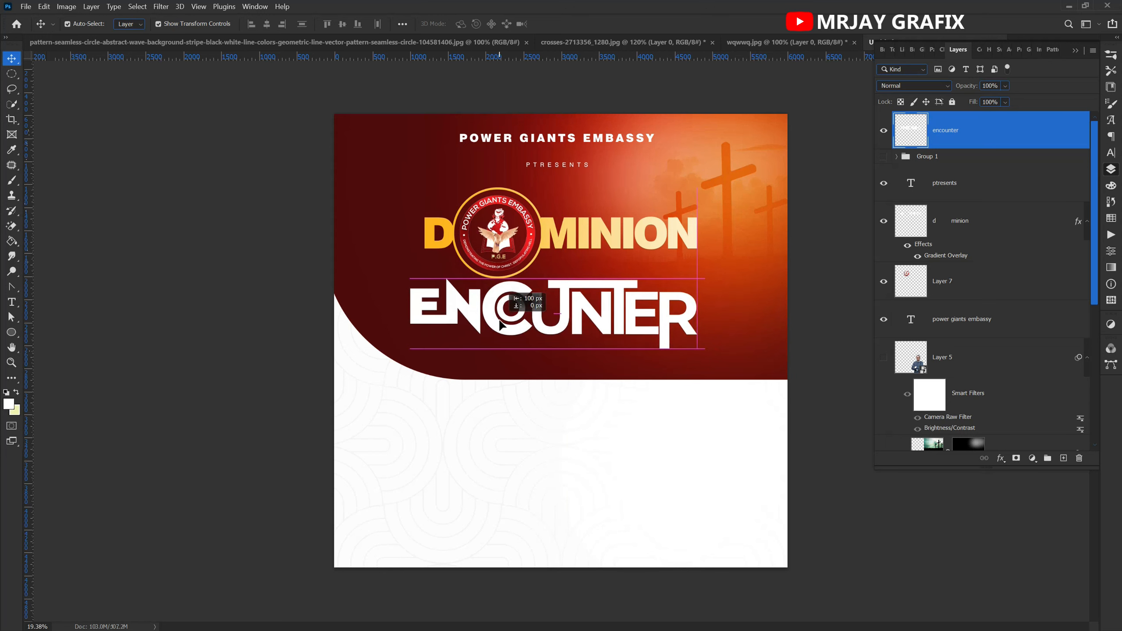
click(553, 348)
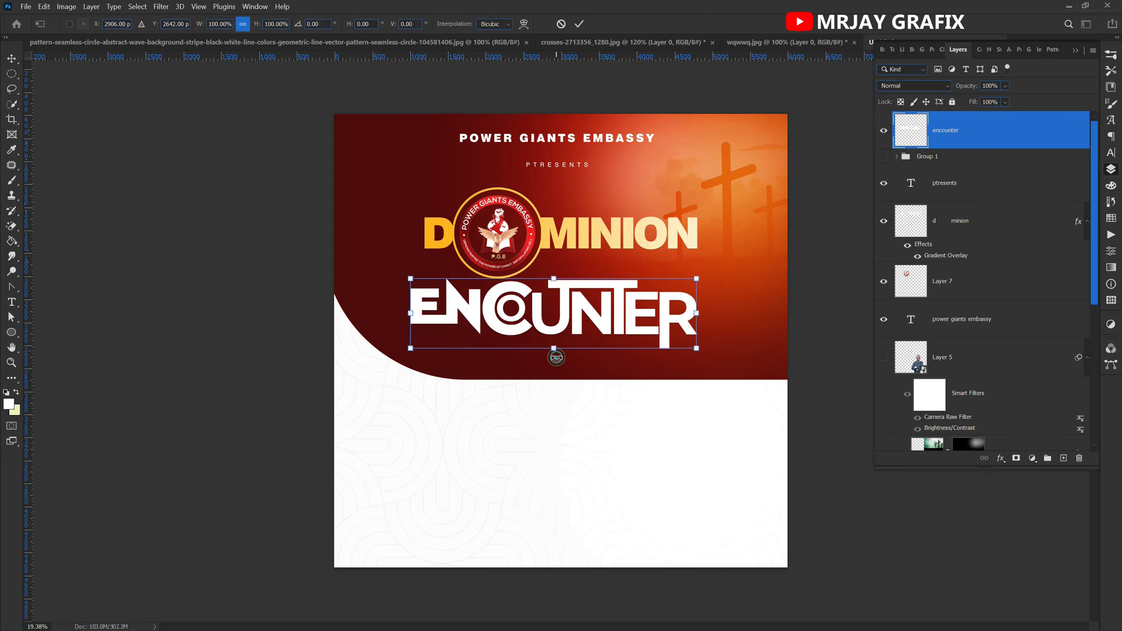
drag(555, 351, 532, 340)
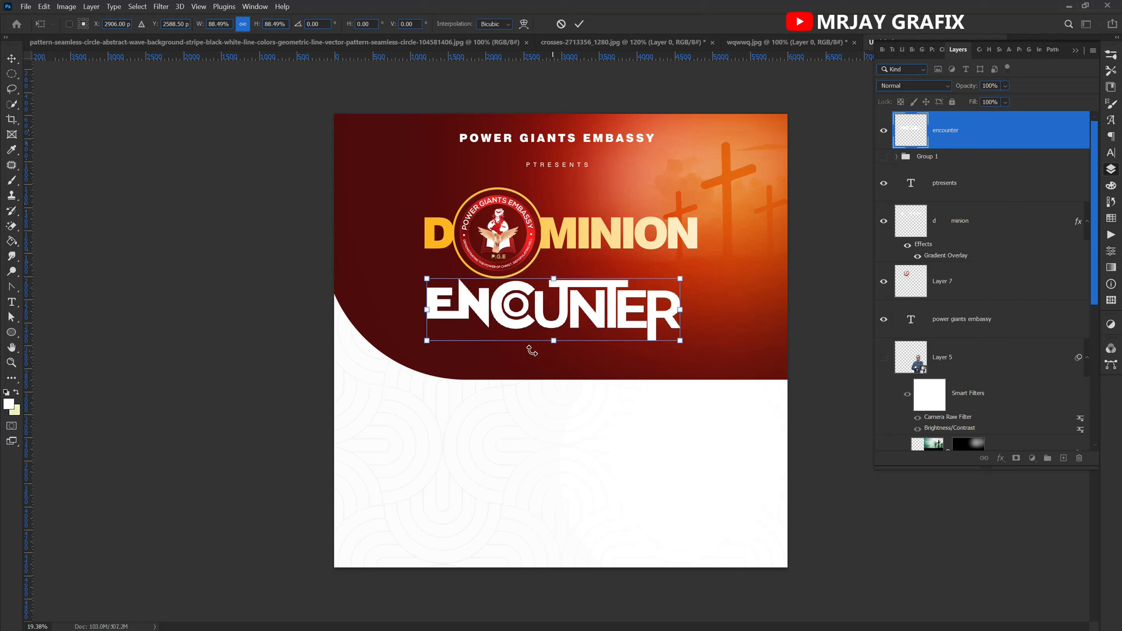
key(Return)
Copy the DOMINION layer's gradient overlay style and paste it onto the encounter layer.
click(624, 235)
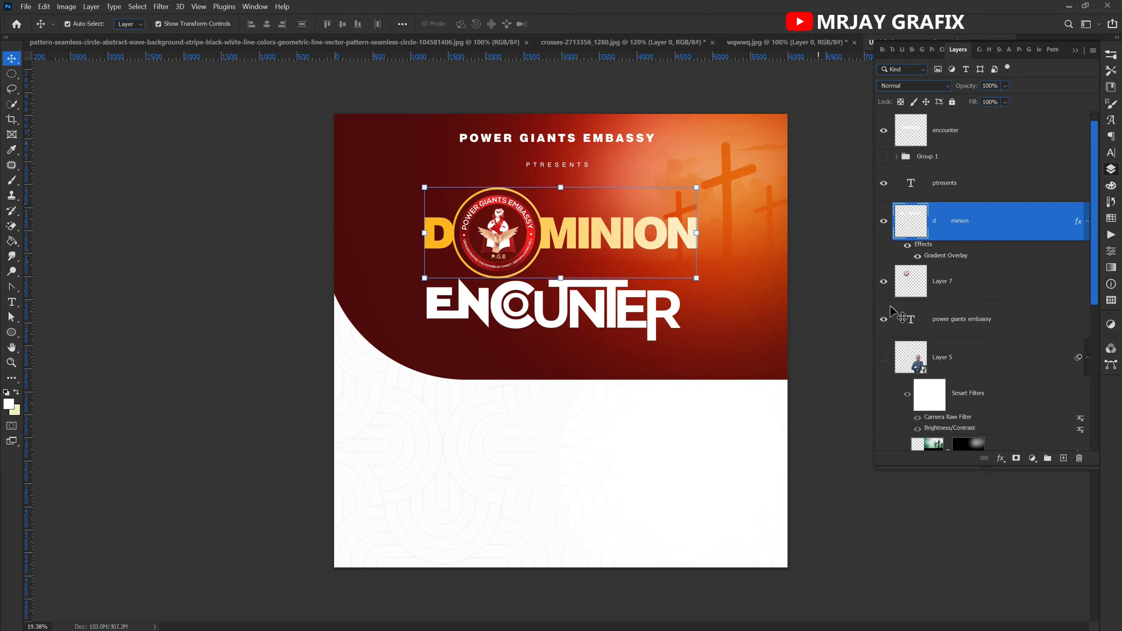
right_click(933, 253)
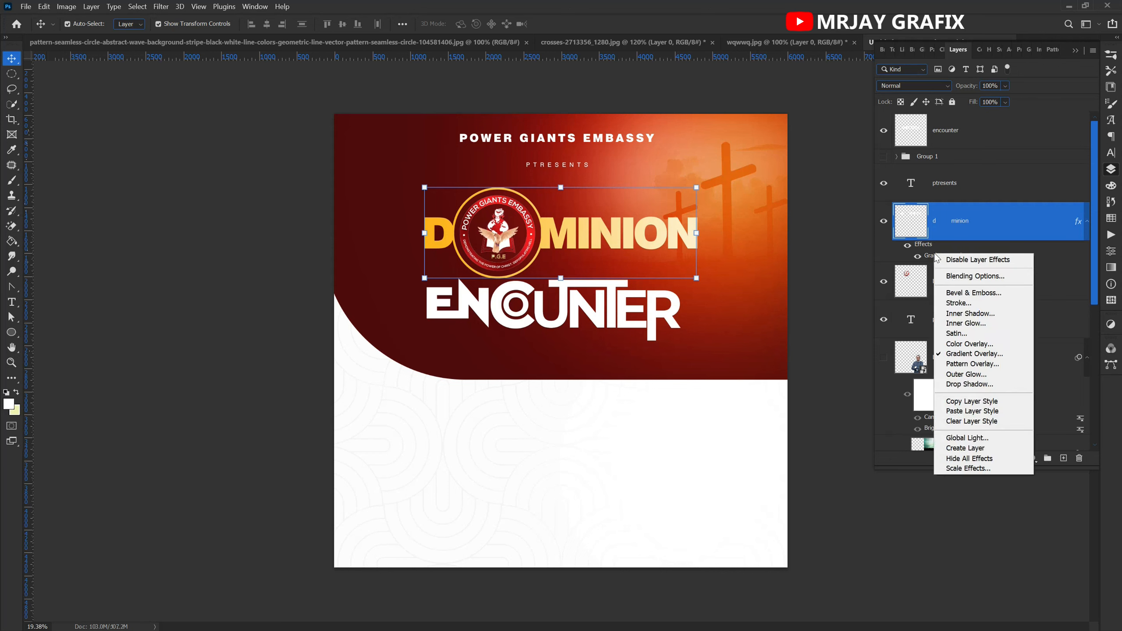
click(853, 357)
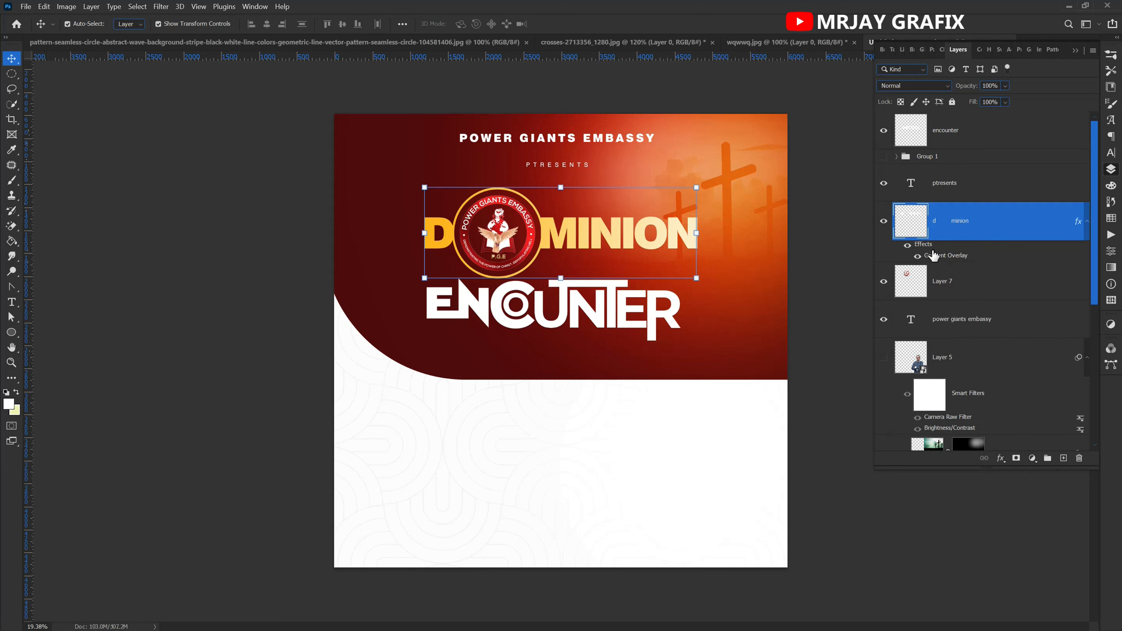
right_click(933, 255)
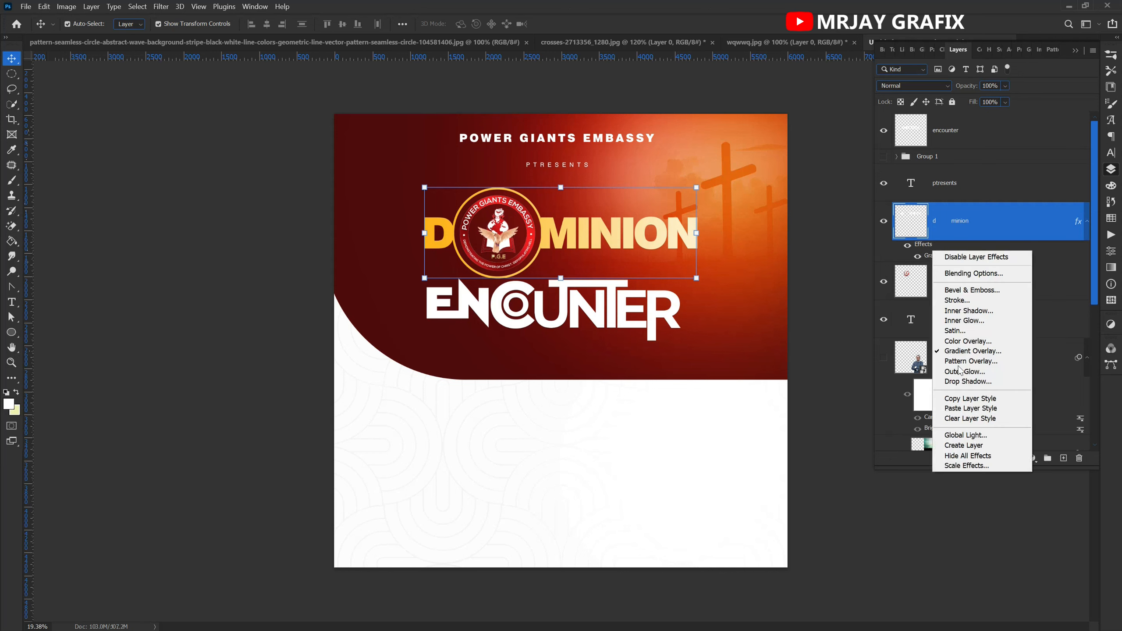
click(973, 398)
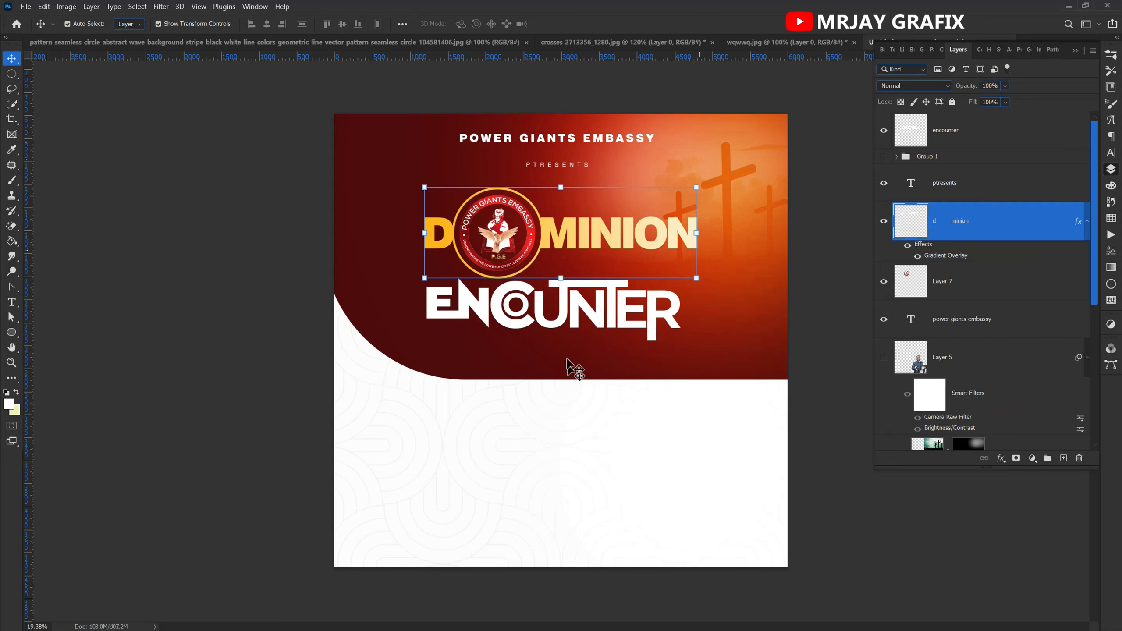
click(602, 325)
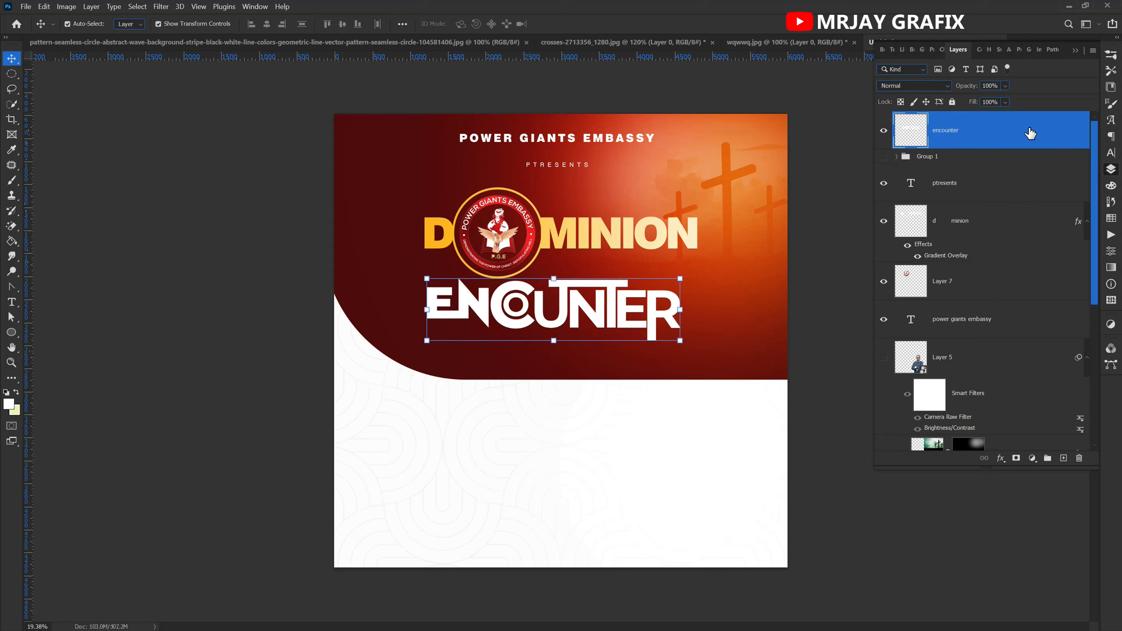
right_click(1028, 134)
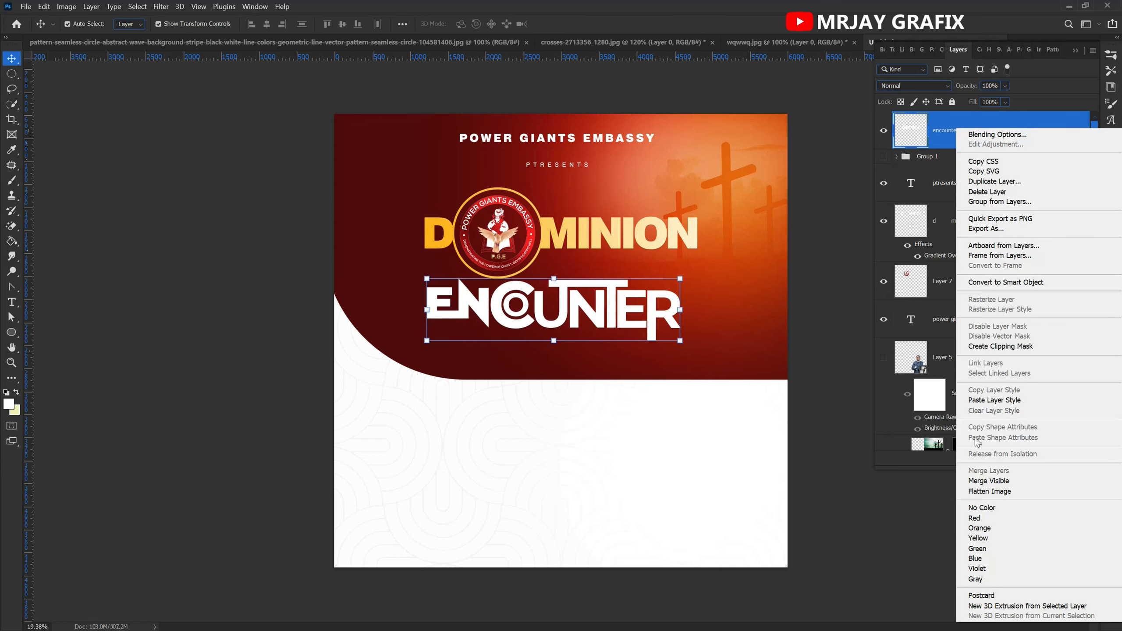
click(999, 401)
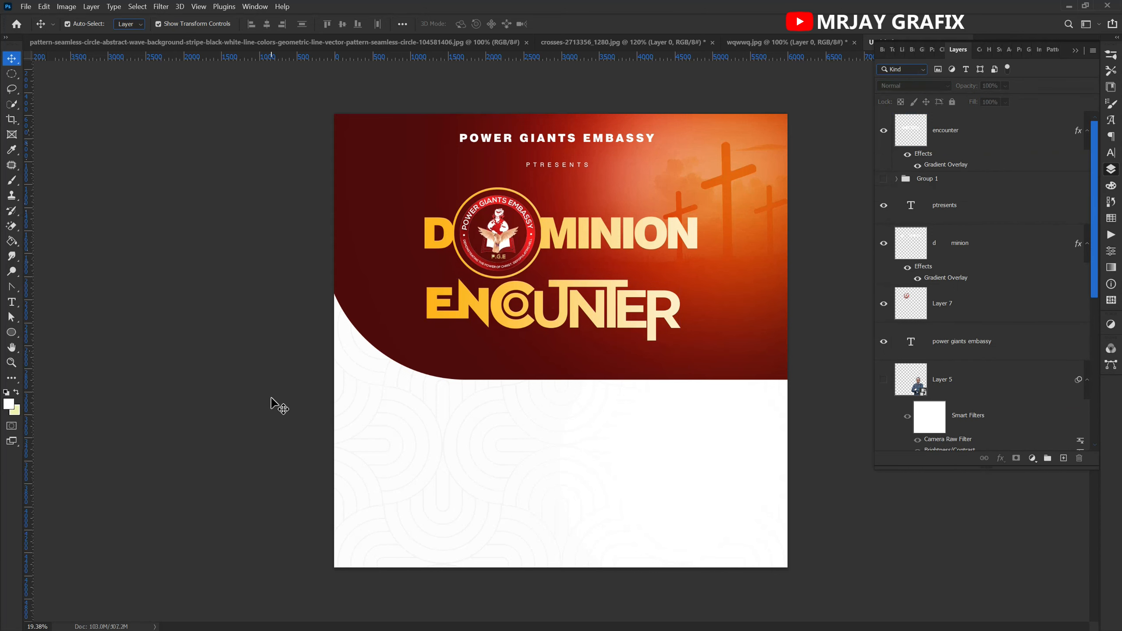
Move the encounter lettering slightly right to center it beneath DOMINION.
click(541, 324)
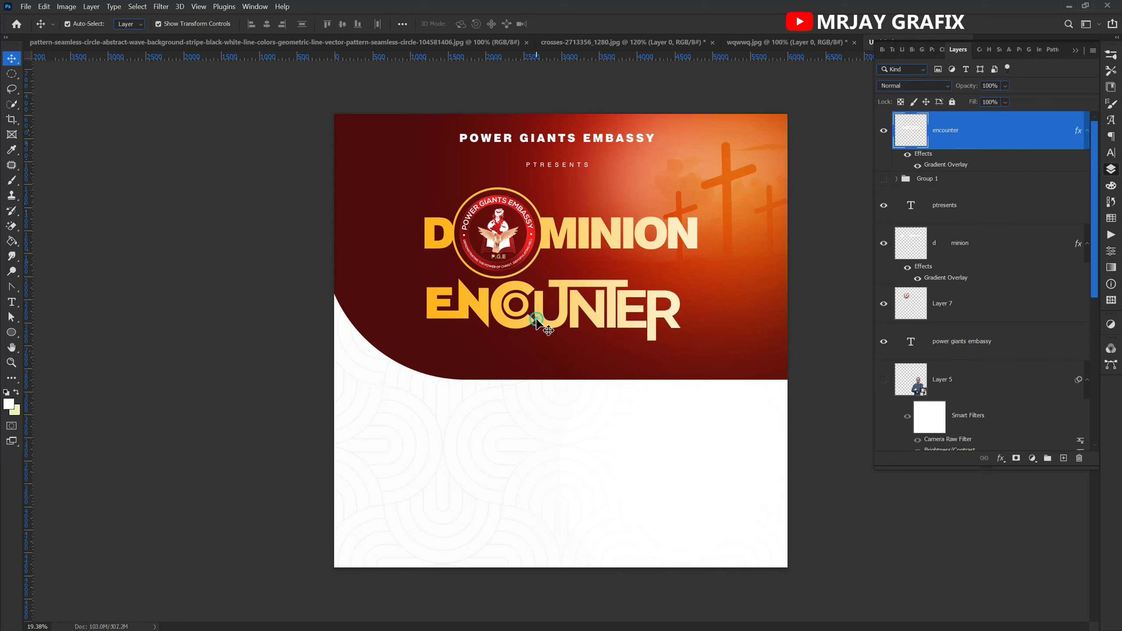
drag(605, 321, 611, 323)
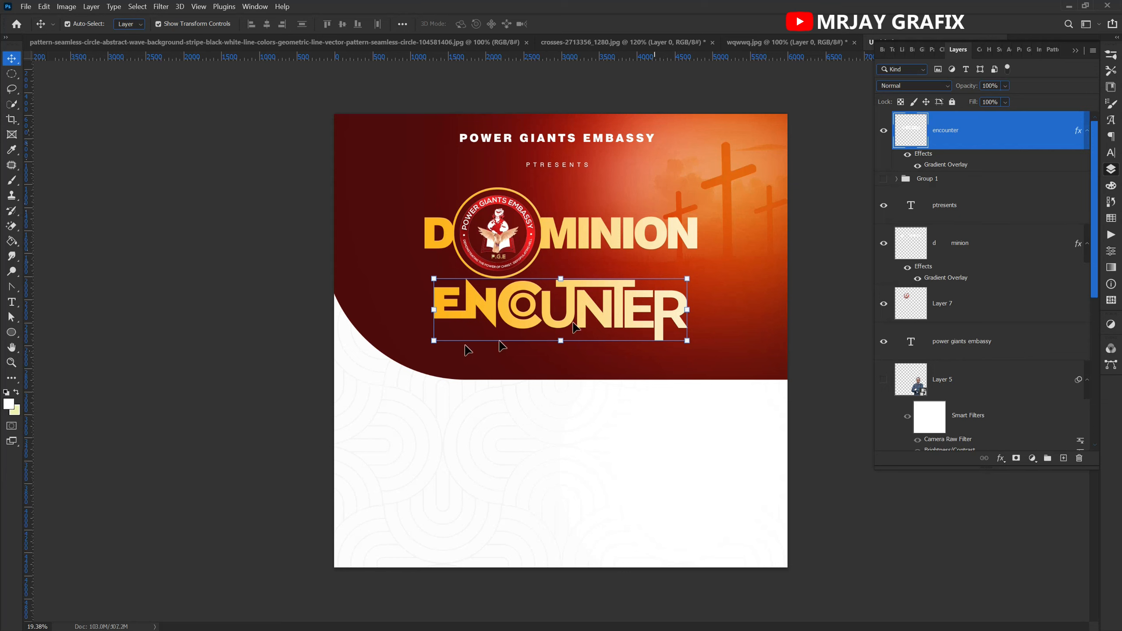
scroll(530, 295, up, 1)
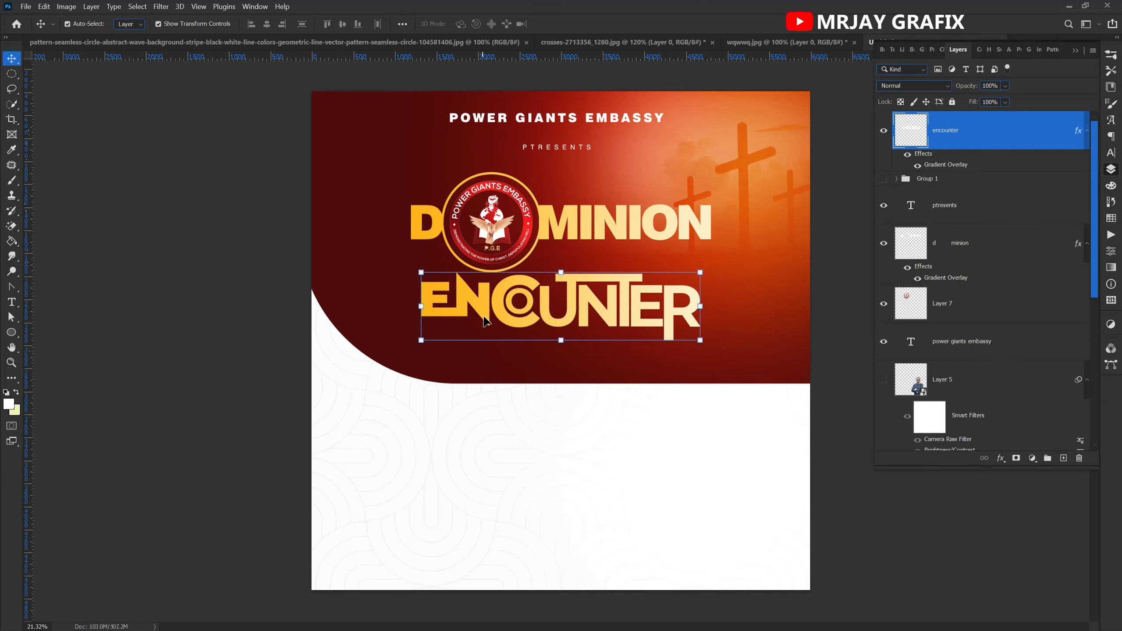
Change the starting color stop of the encounter layer's gradient overlay to orange ff8a00.
double_click(944, 165)
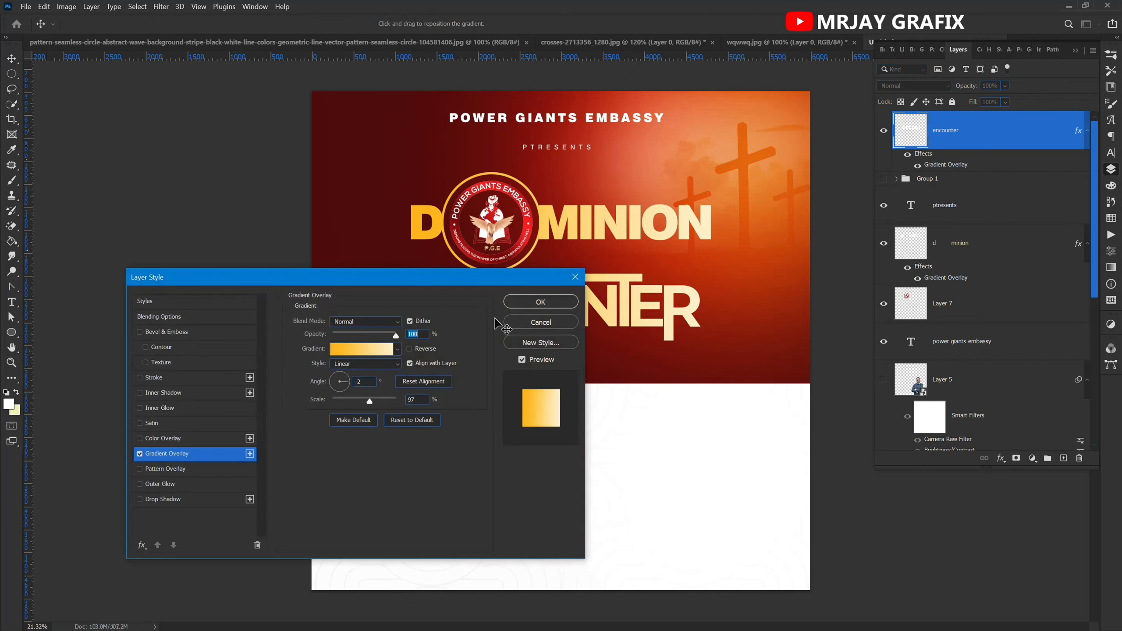
drag(308, 284, 860, 216)
click(892, 283)
drag(137, 249, 776, 162)
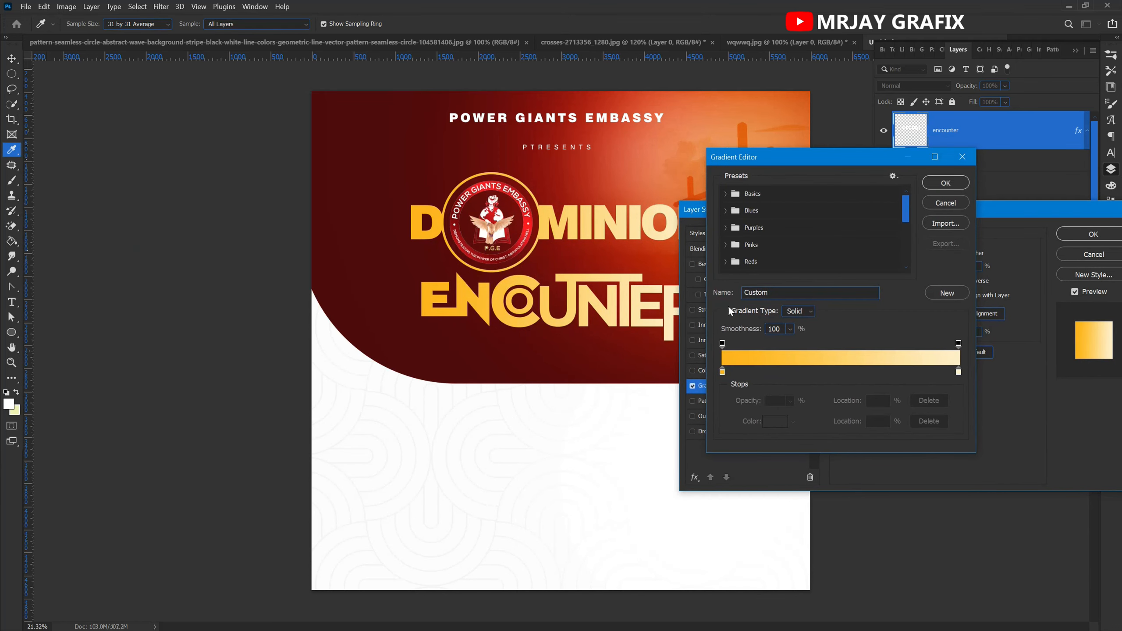
click(722, 373)
click(776, 422)
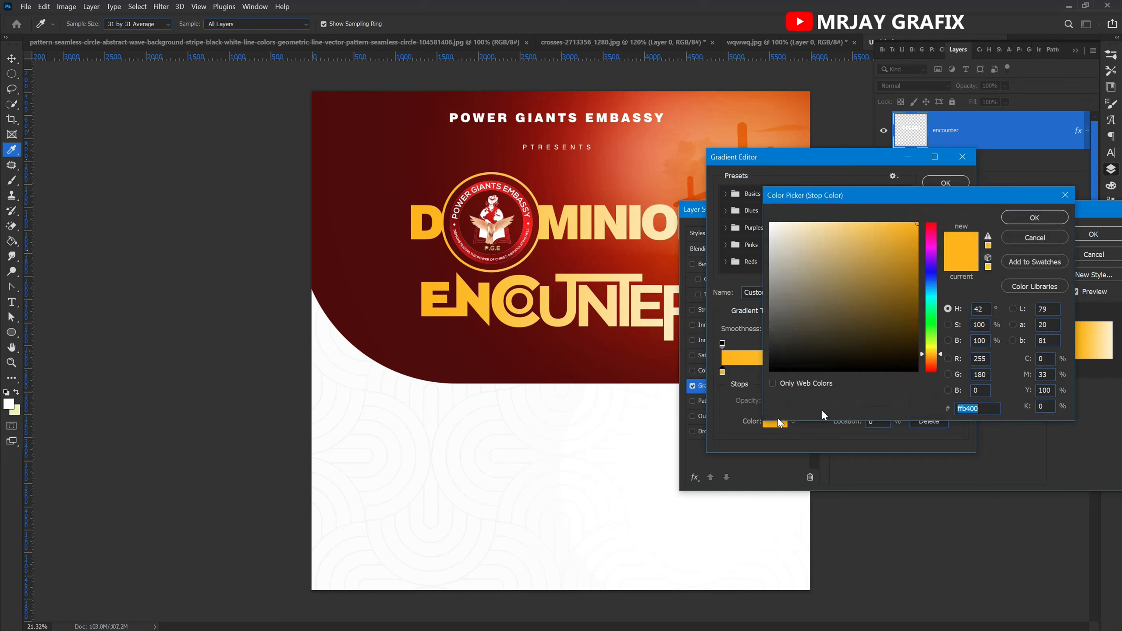
click(929, 361)
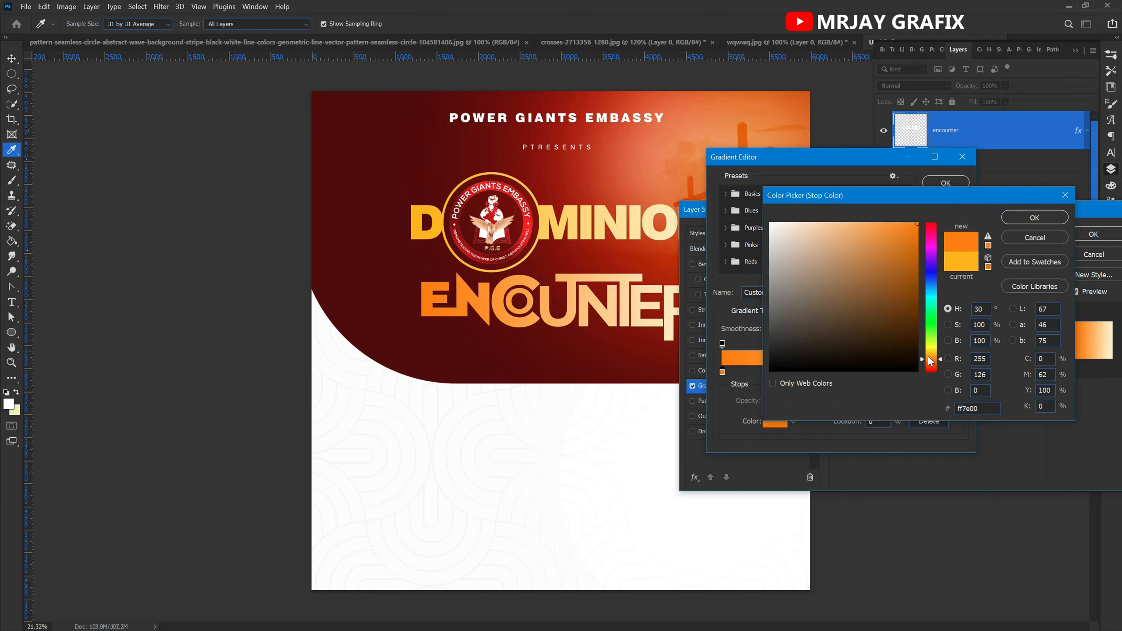
click(930, 358)
Copy the orange stop's hex code and accept the color.
drag(978, 409, 912, 405)
right_click(968, 409)
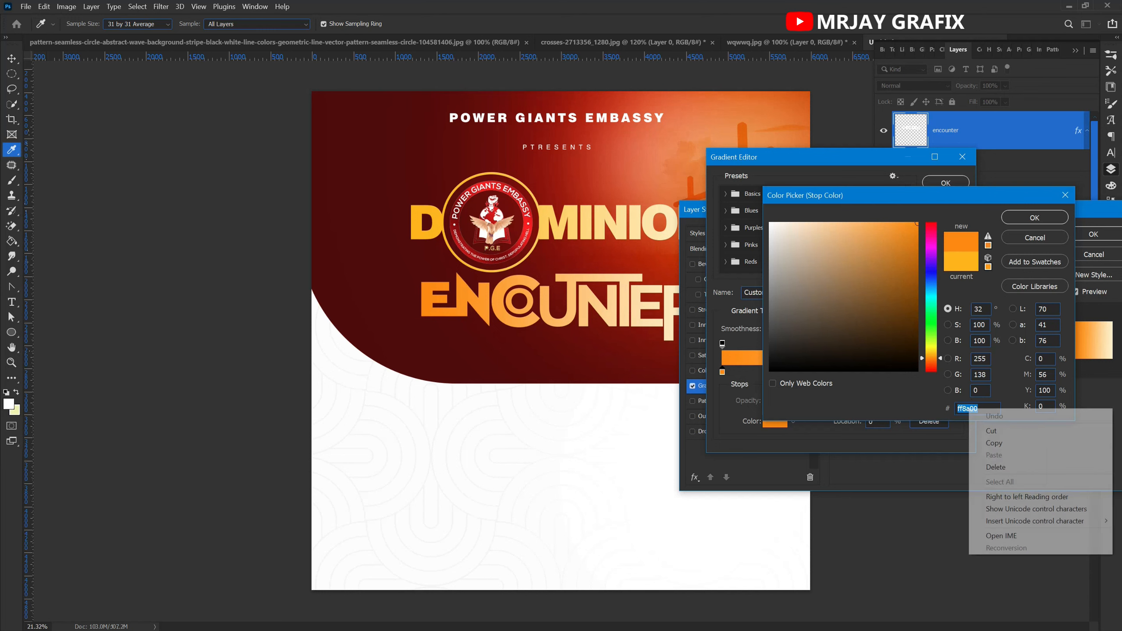
click(1000, 443)
click(1029, 238)
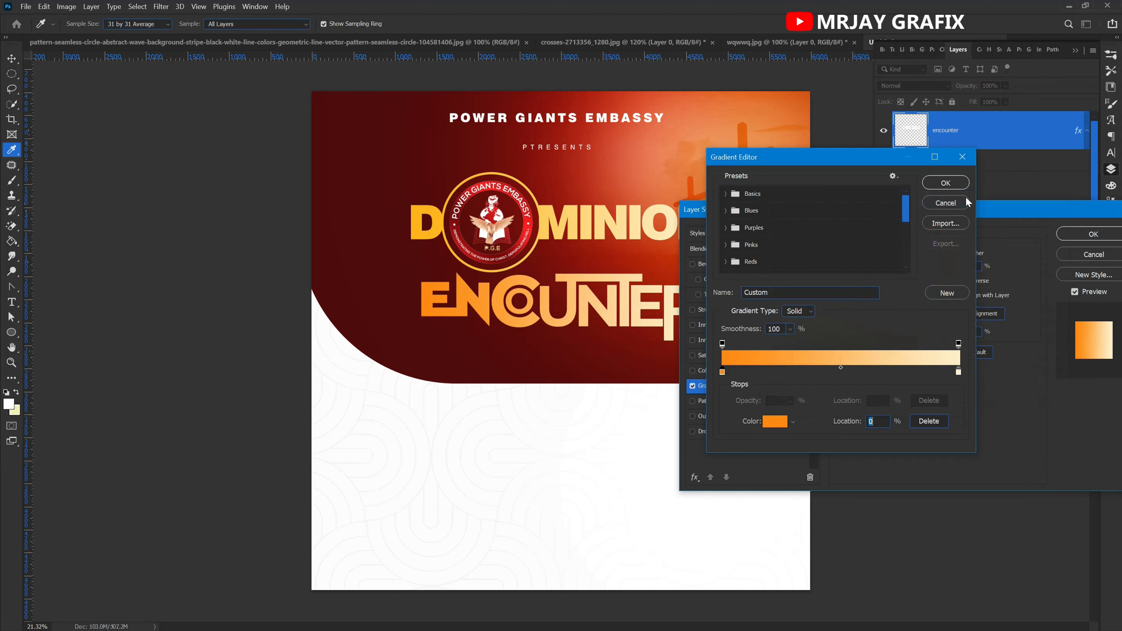
Accept the edited orange gradient and apply the gradient overlay to the encounter layer.
click(945, 183)
click(1092, 234)
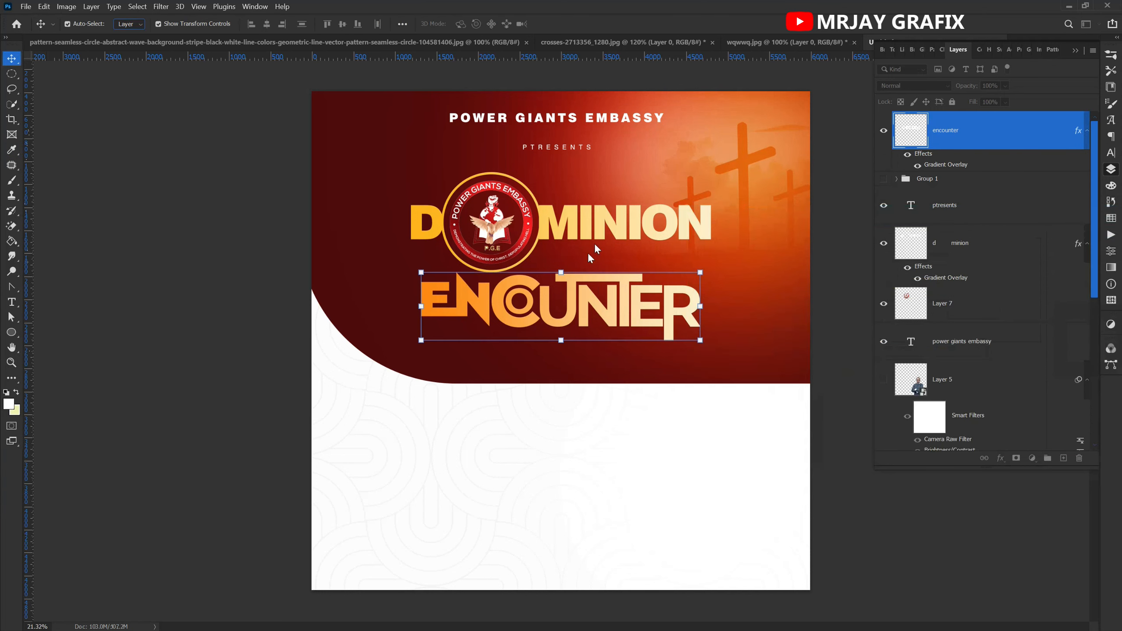
Set the starting color stop of the DOMINION layer's gradient overlay to the copied orange ff8a00 and apply the style.
click(641, 221)
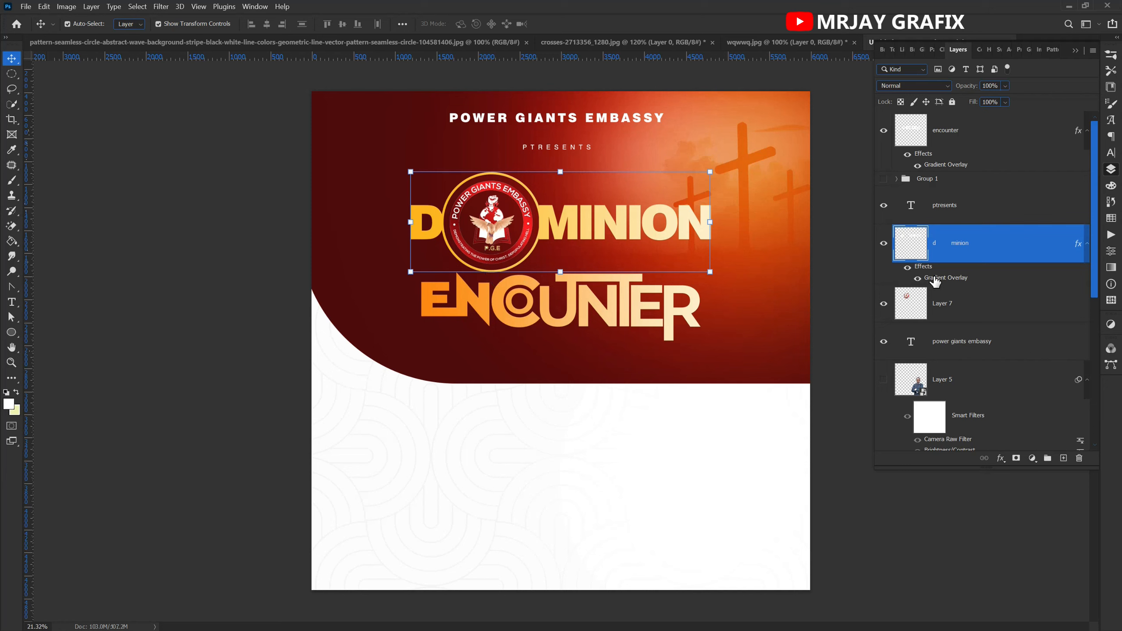
double_click(922, 284)
click(881, 283)
click(720, 373)
click(774, 422)
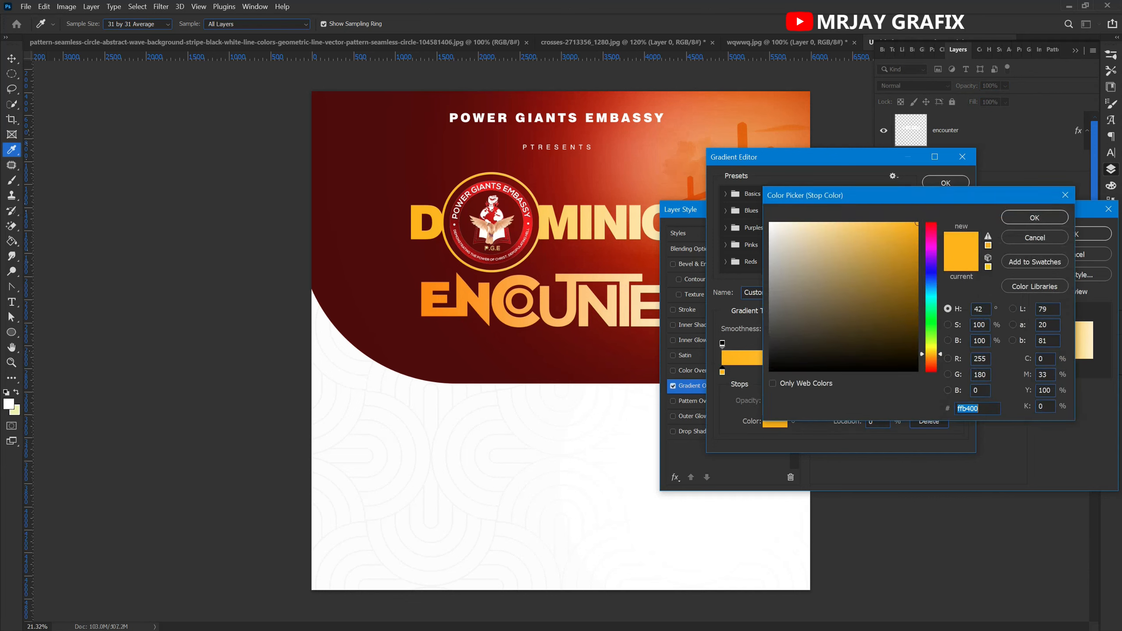
key(ctrl+v)
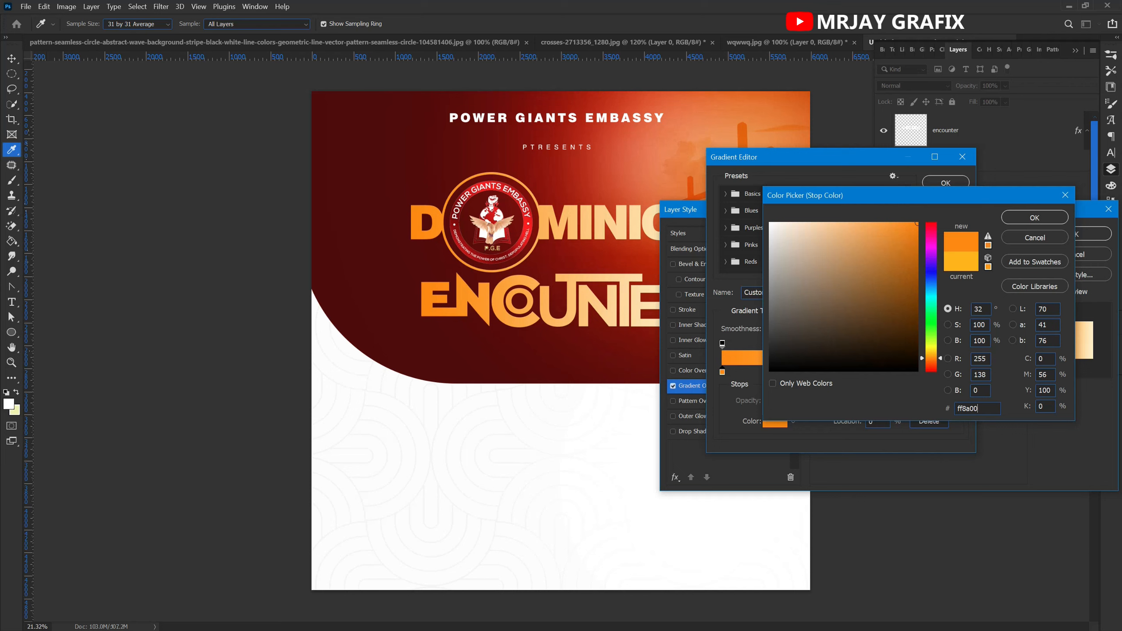
key(Return)
key(Return)
key(Return)
key(v)
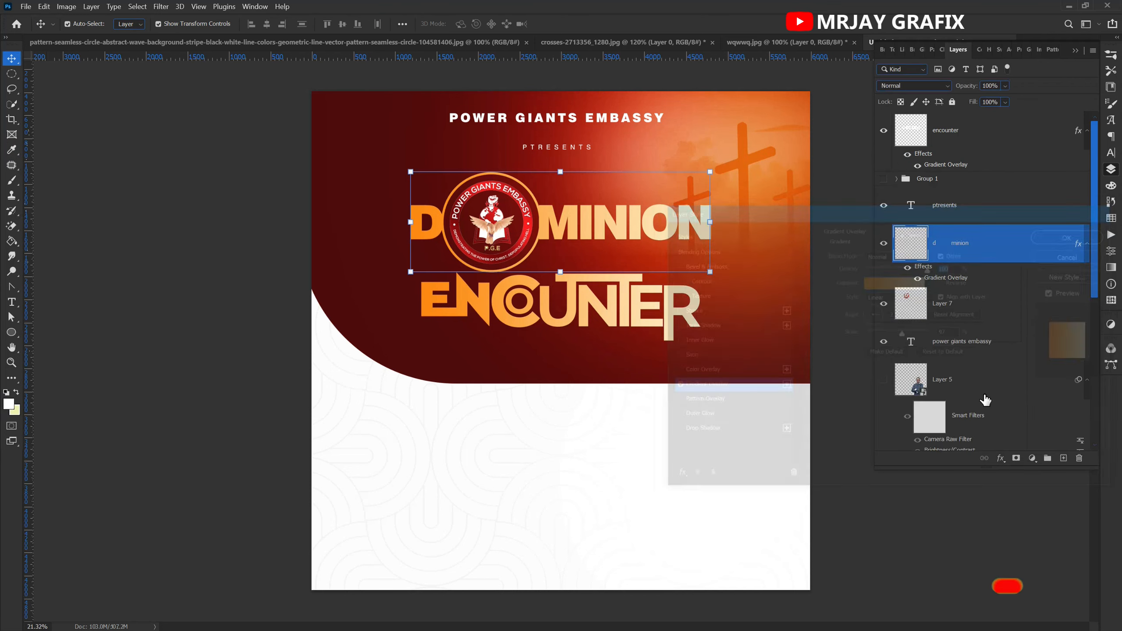
click(225, 409)
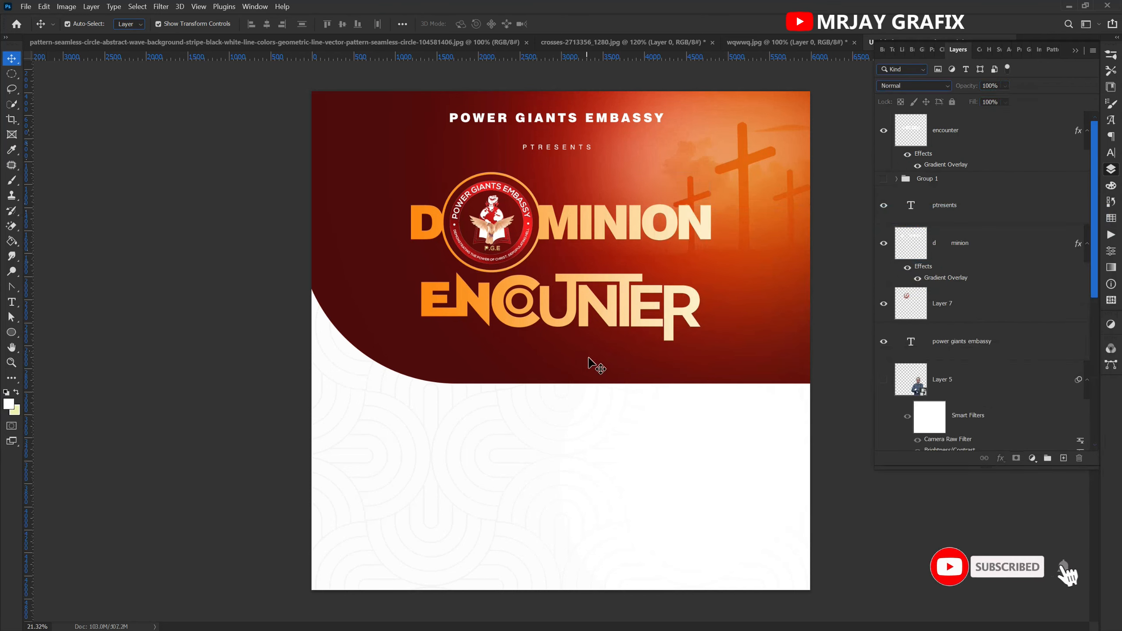
Try aligning the ENCOUNTER lettering with DOMINION's right end, and shift it back slightly left to a centered position.
drag(609, 321, 609, 314)
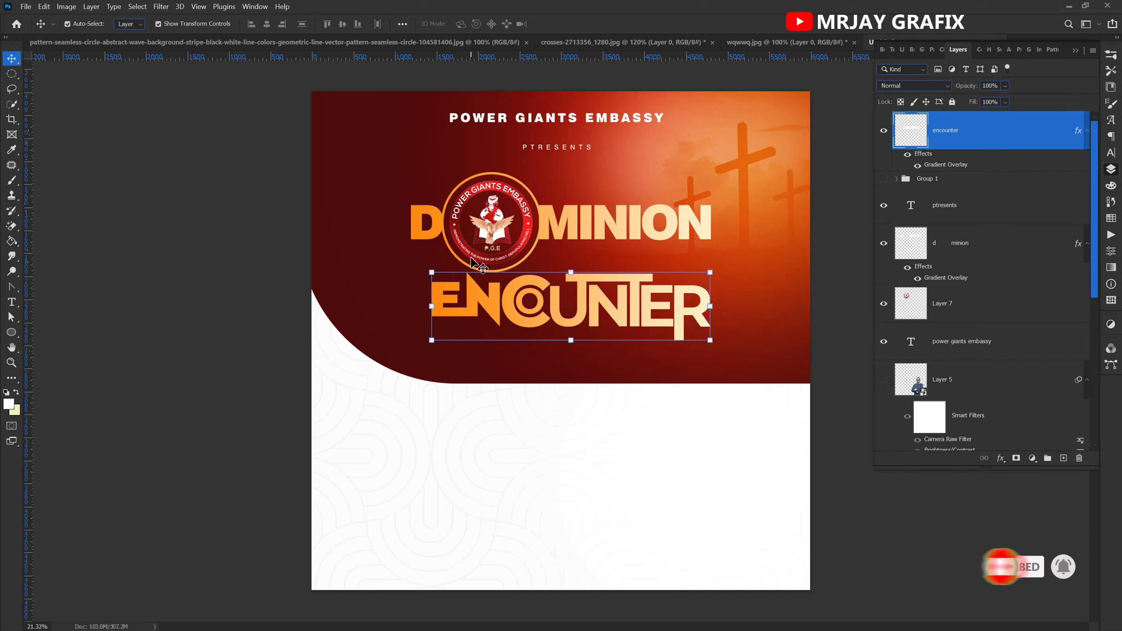
click(339, 243)
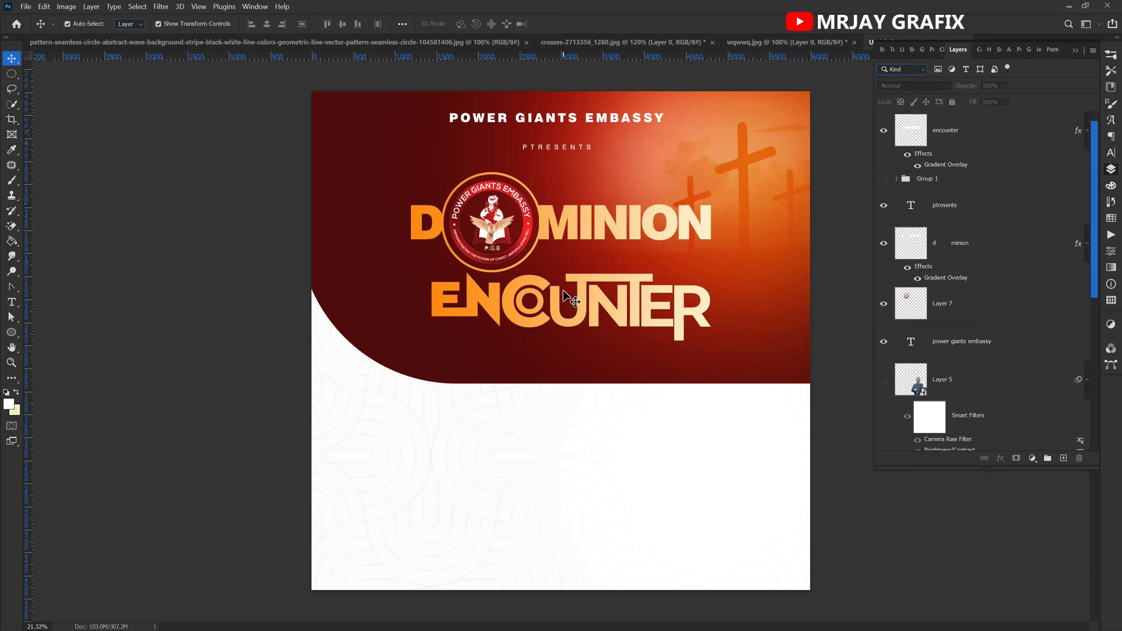
click(550, 313)
drag(532, 312, 524, 308)
click(197, 356)
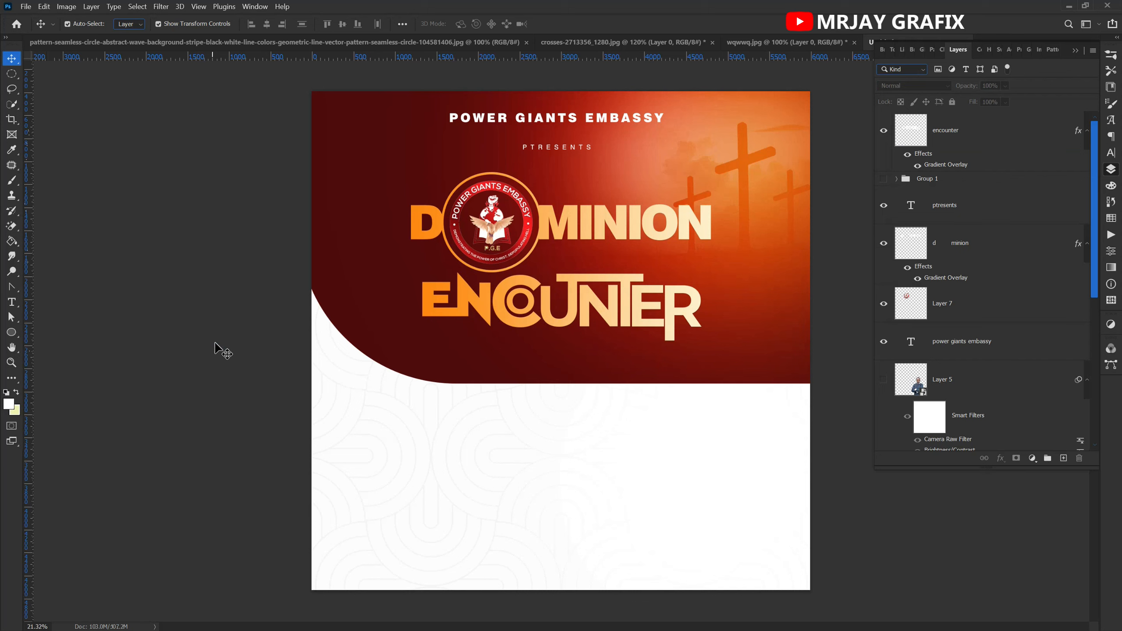
Scale the ENCOUNTER lettering up proportionally to about 105% and position it slightly left of center beneath DOMINION.
click(438, 319)
drag(423, 340, 514, 324)
drag(553, 293, 570, 278)
mouse_move(723, 296)
mouse_down()
mouse_move(712, 294)
mouse_move(726, 297)
mouse_up()
drag(598, 276, 422, 335)
drag(610, 326, 710, 351)
drag(652, 325, 630, 318)
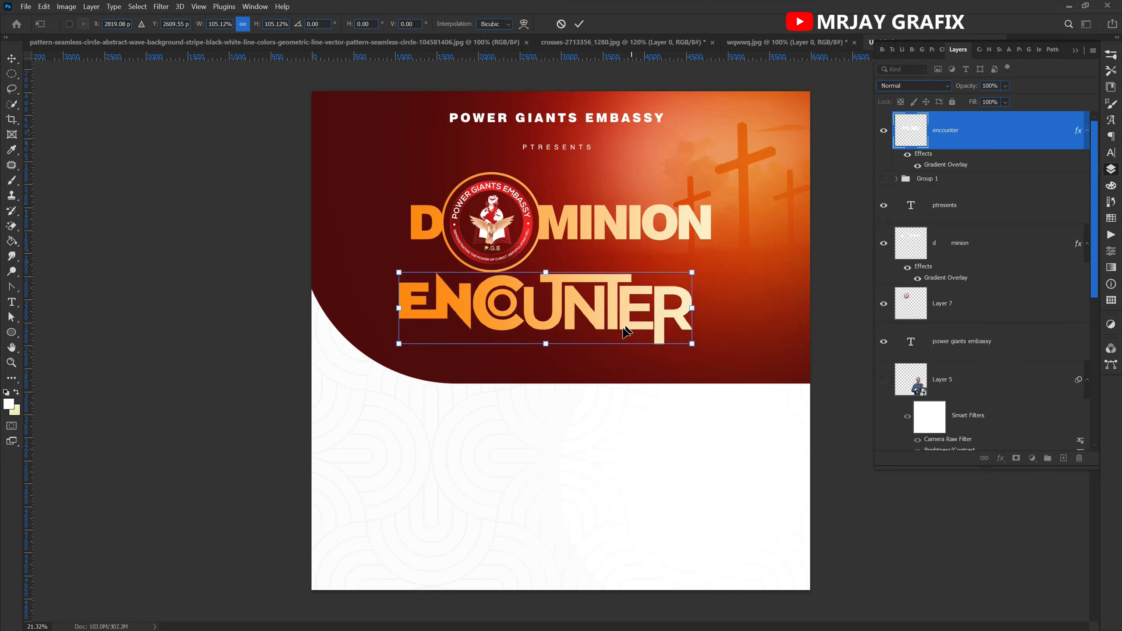
key(Return)
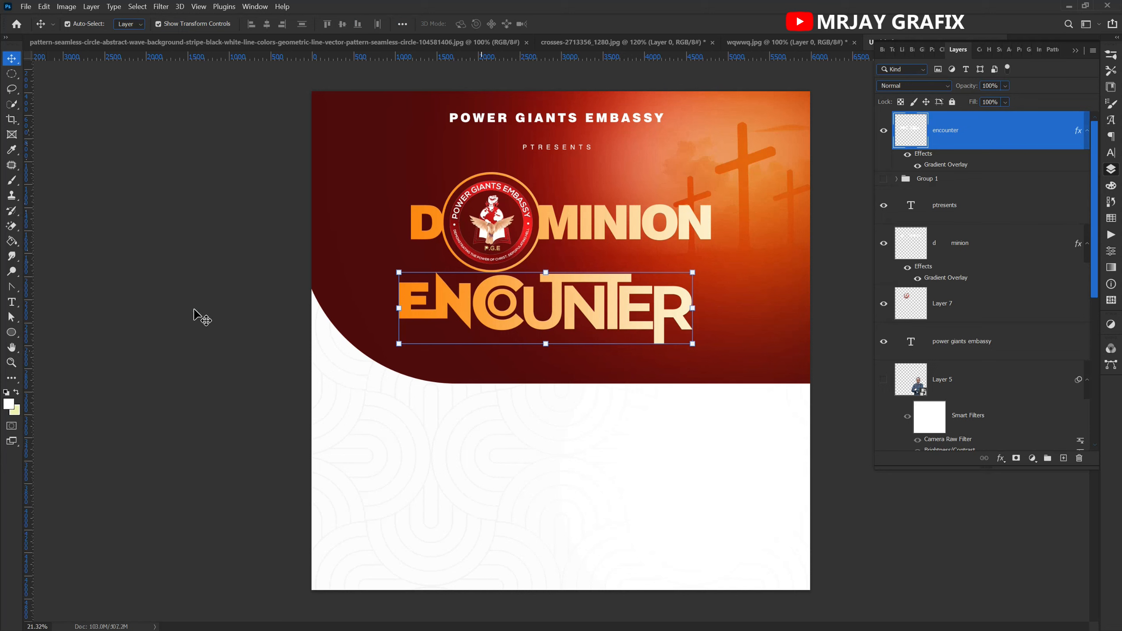
click(194, 312)
drag(534, 326, 539, 326)
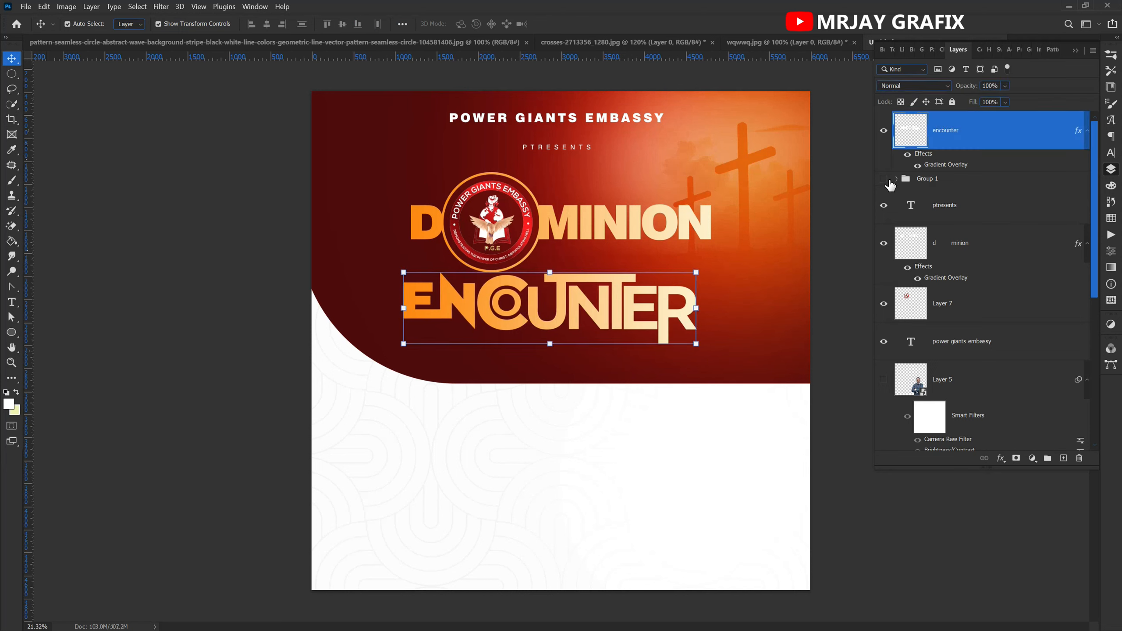
Show the hidden portrait on Layer 5, move it down below the ENCOUNTER lettering and scale it down slightly.
scroll(959, 318, down, 2)
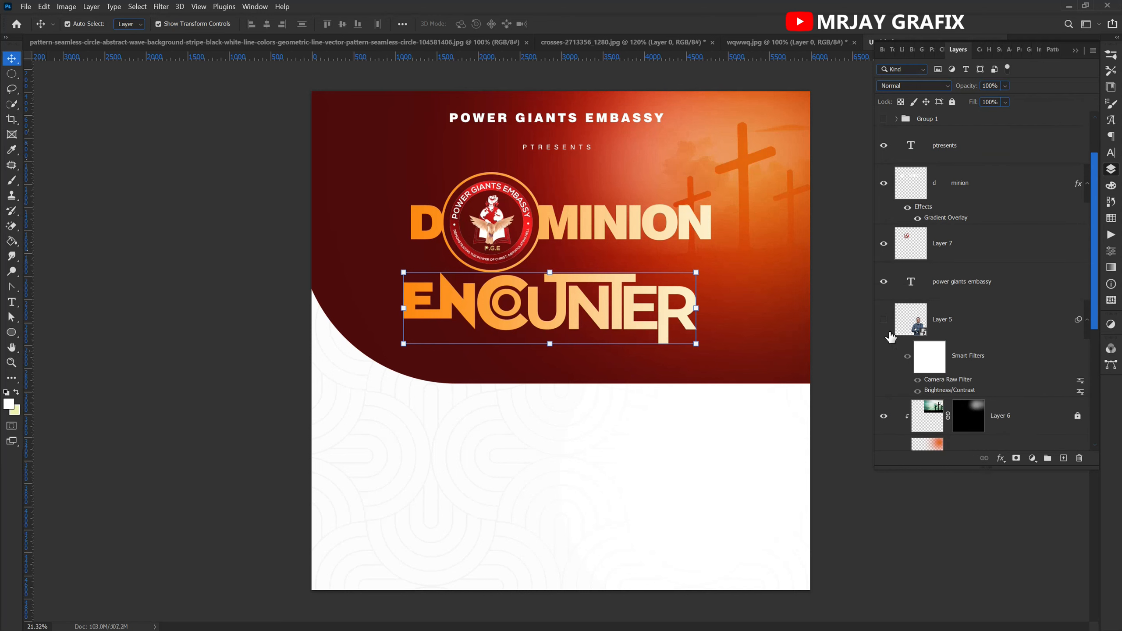
click(881, 331)
drag(673, 415, 680, 448)
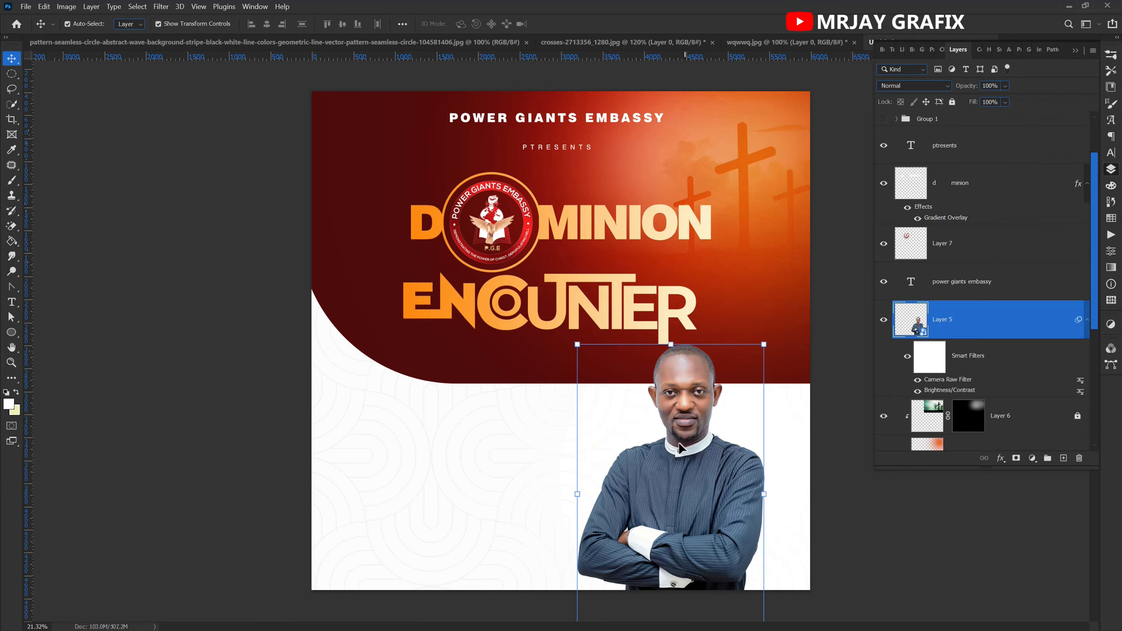
scroll(663, 375, down, 3)
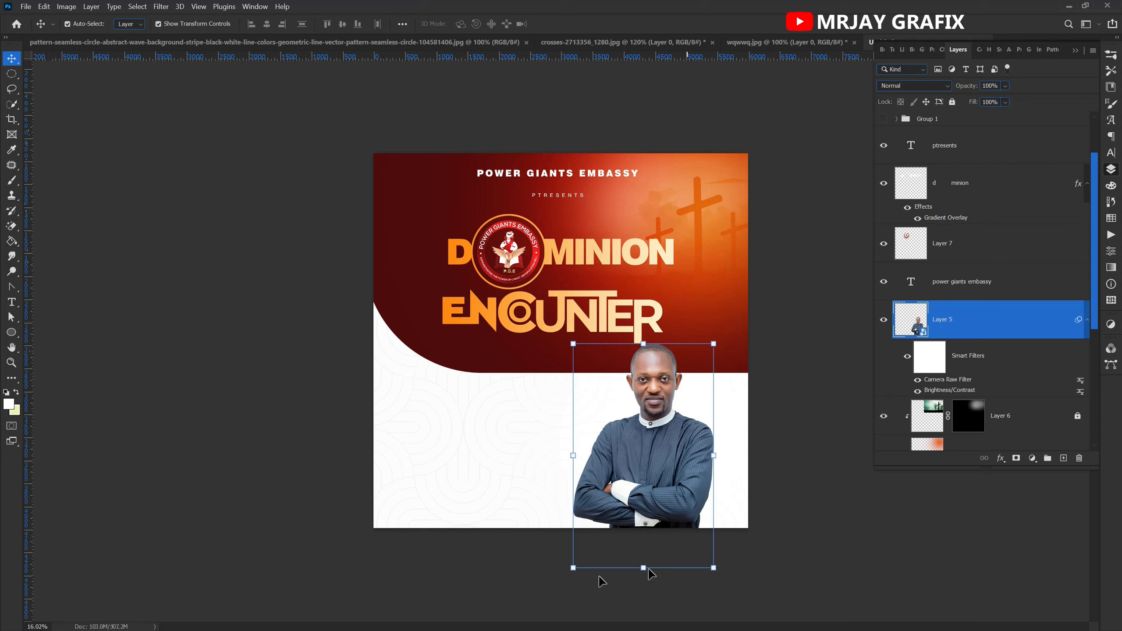
drag(643, 568, 633, 563)
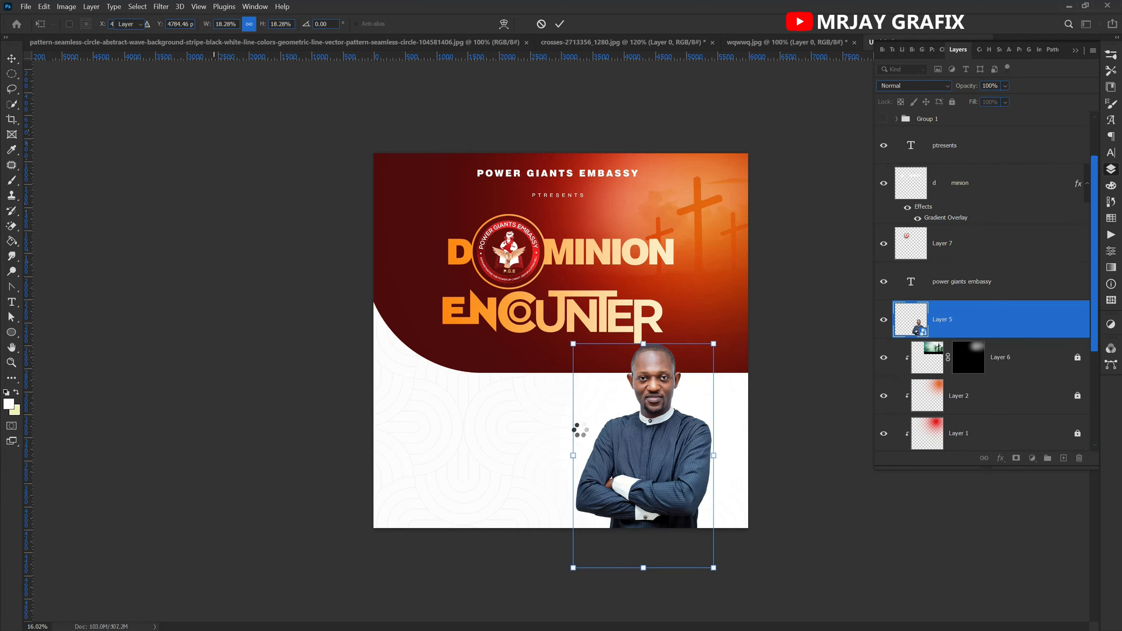
click(277, 425)
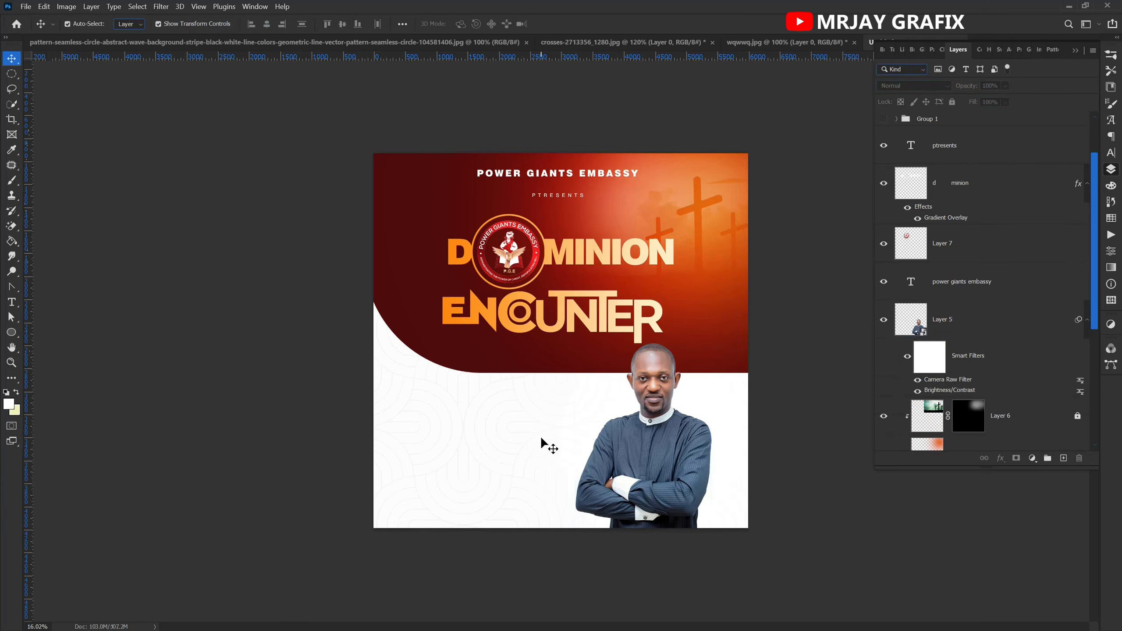
Add a white text line reading "WORD, PRAYER" and place it beneath the left part of the ENCOUNTER lettering.
scroll(541, 443, up, 2)
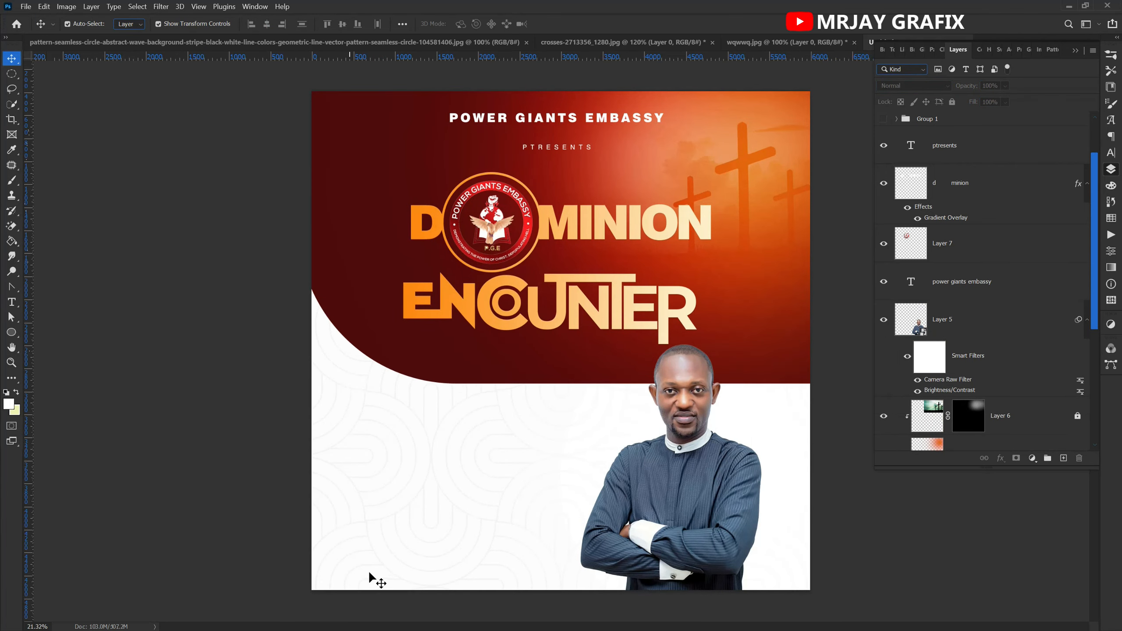
scroll(603, 338, up, 1)
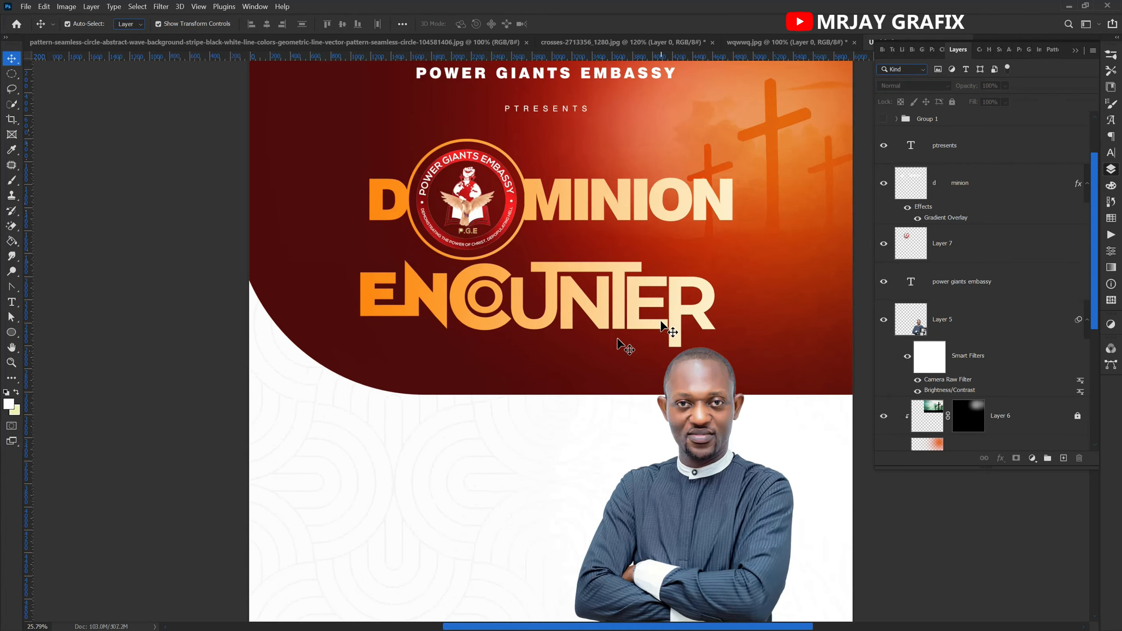
key(t)
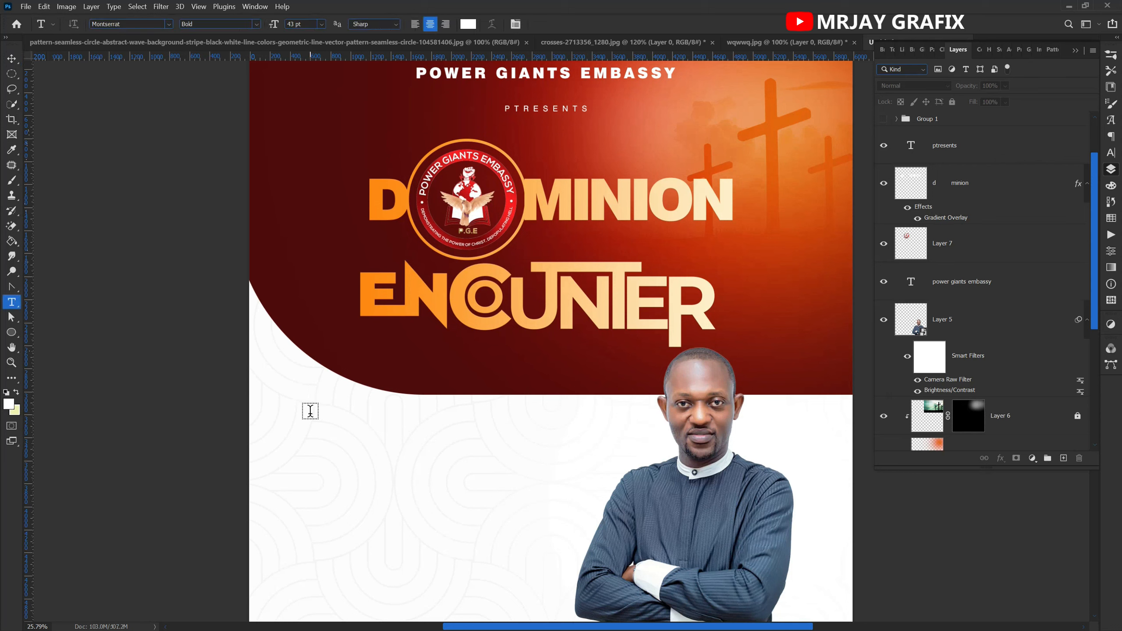
click(358, 348)
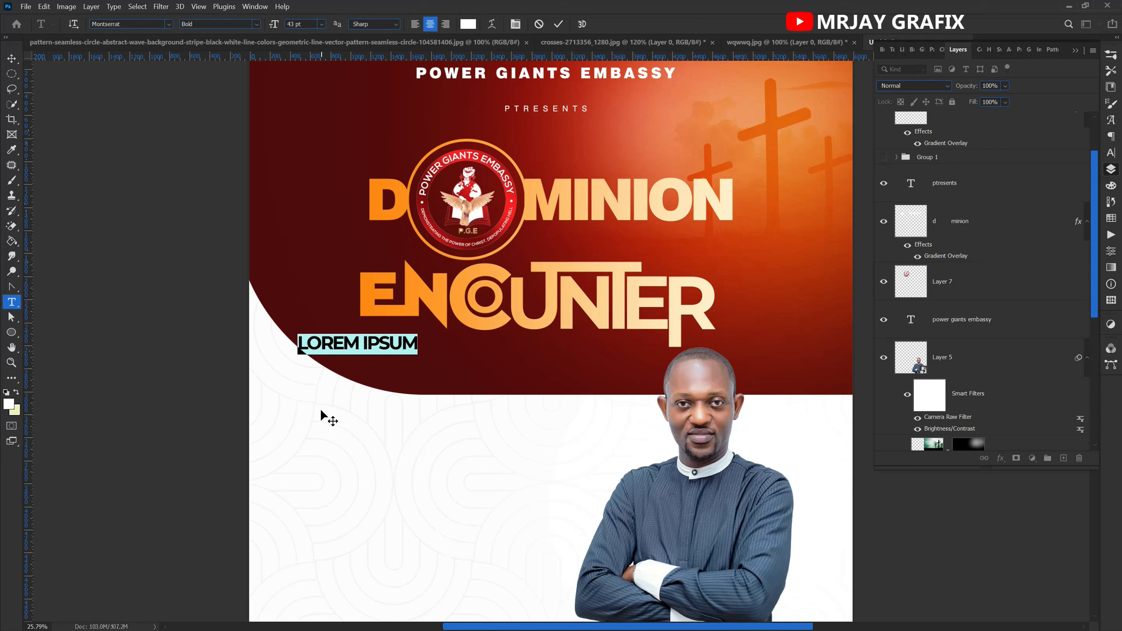
text(WOR)
text(D.)
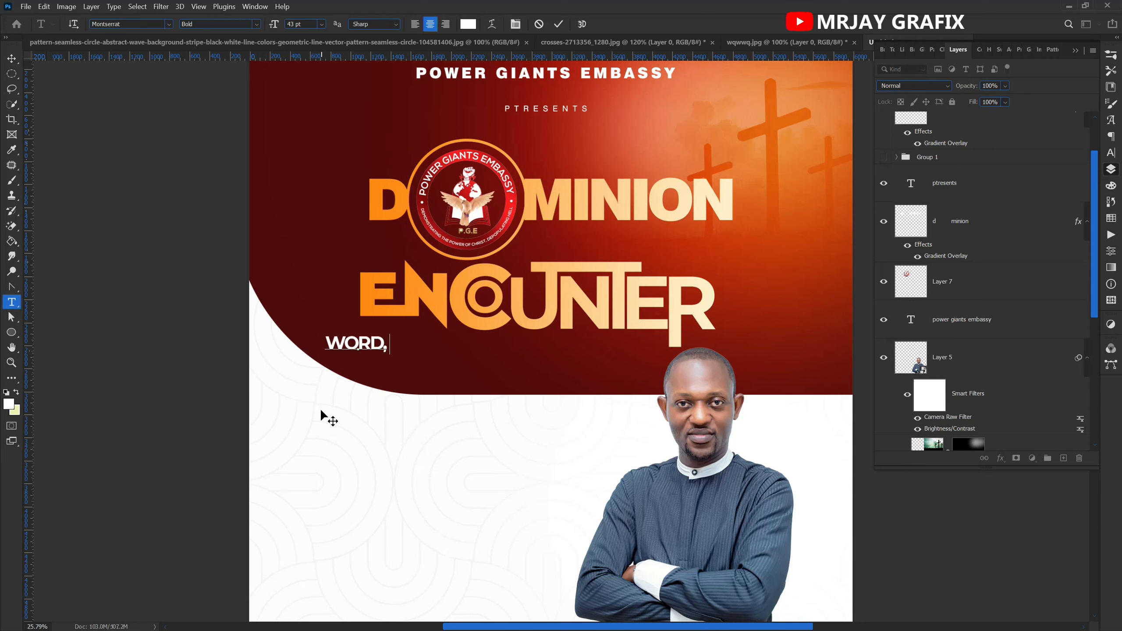
text( PR)
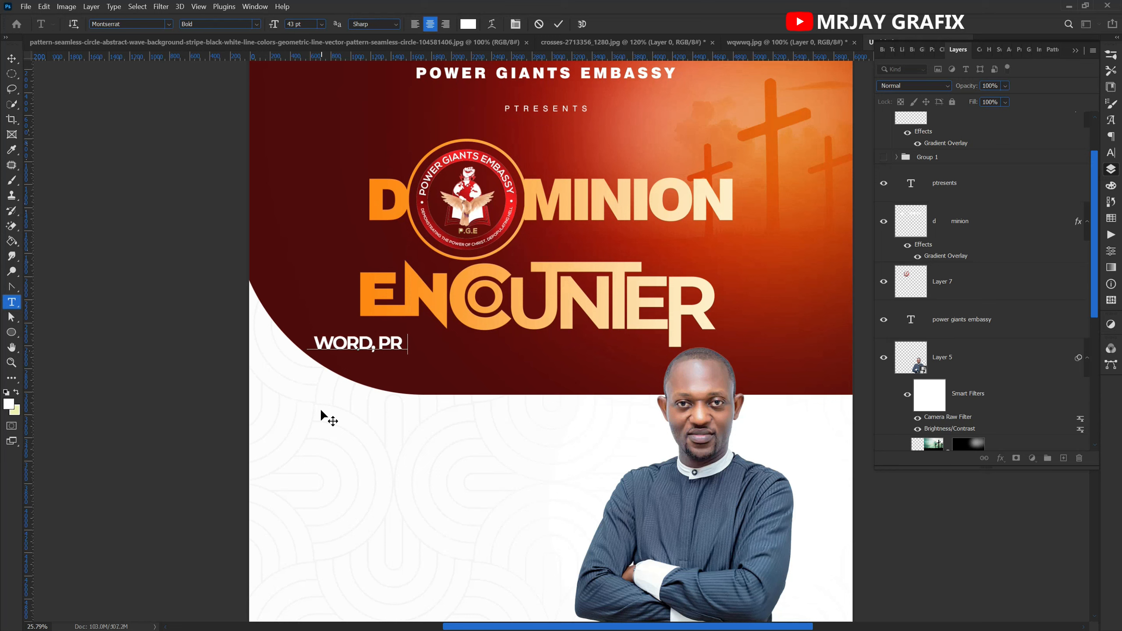
text(AYER)
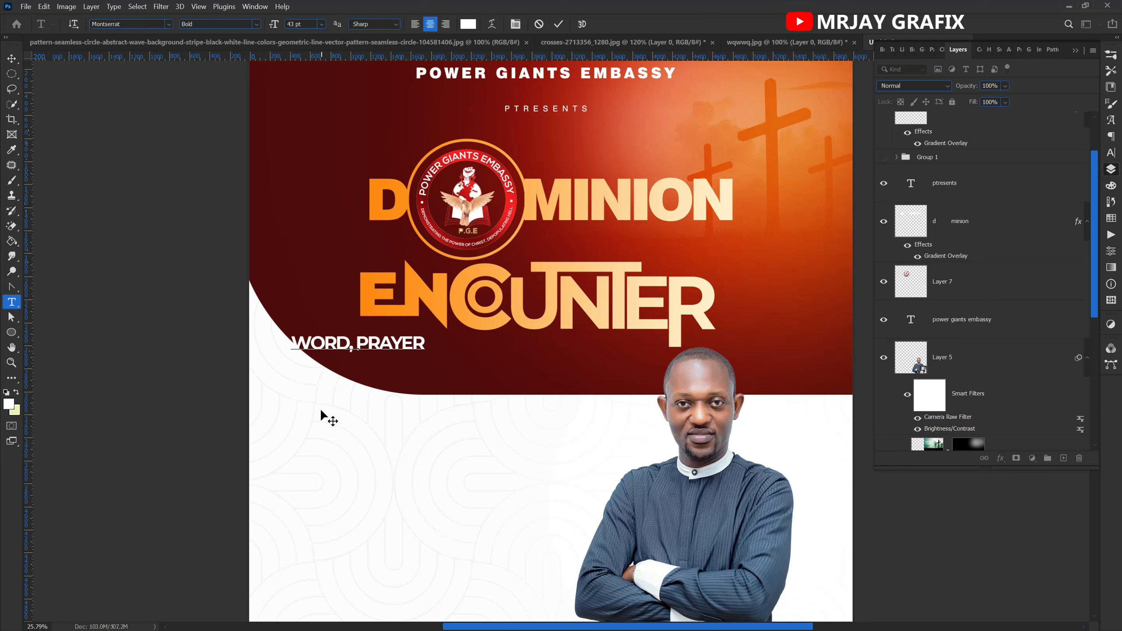
drag(367, 416, 406, 420)
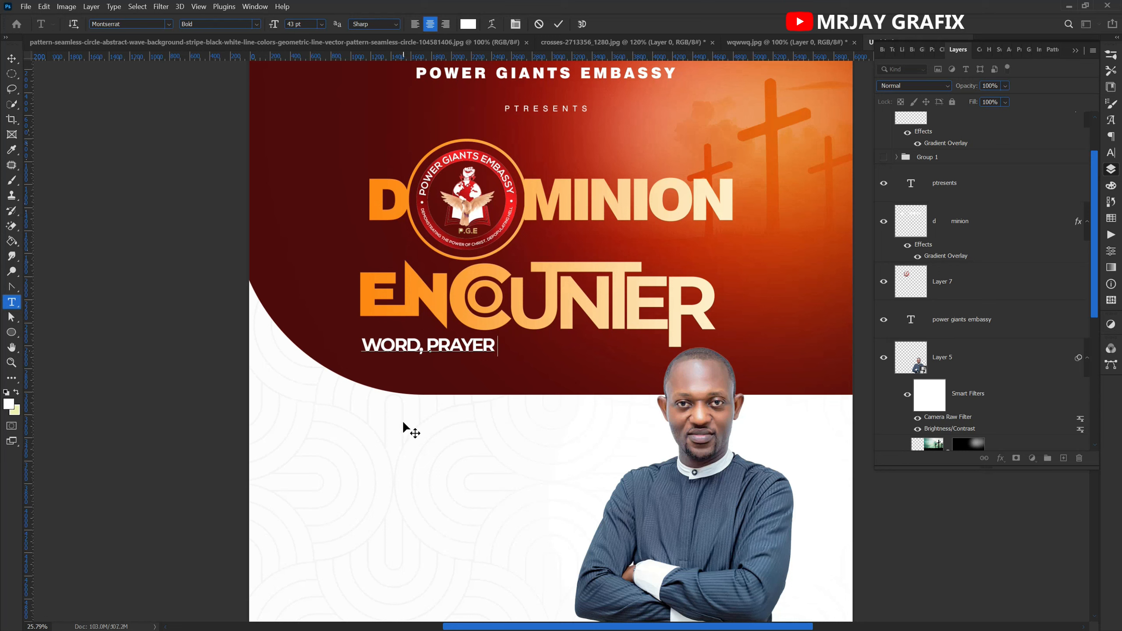
Set the leading of the whole "WORD, PRAYER" text to Auto.
click(499, 346)
key(ctrl+a)
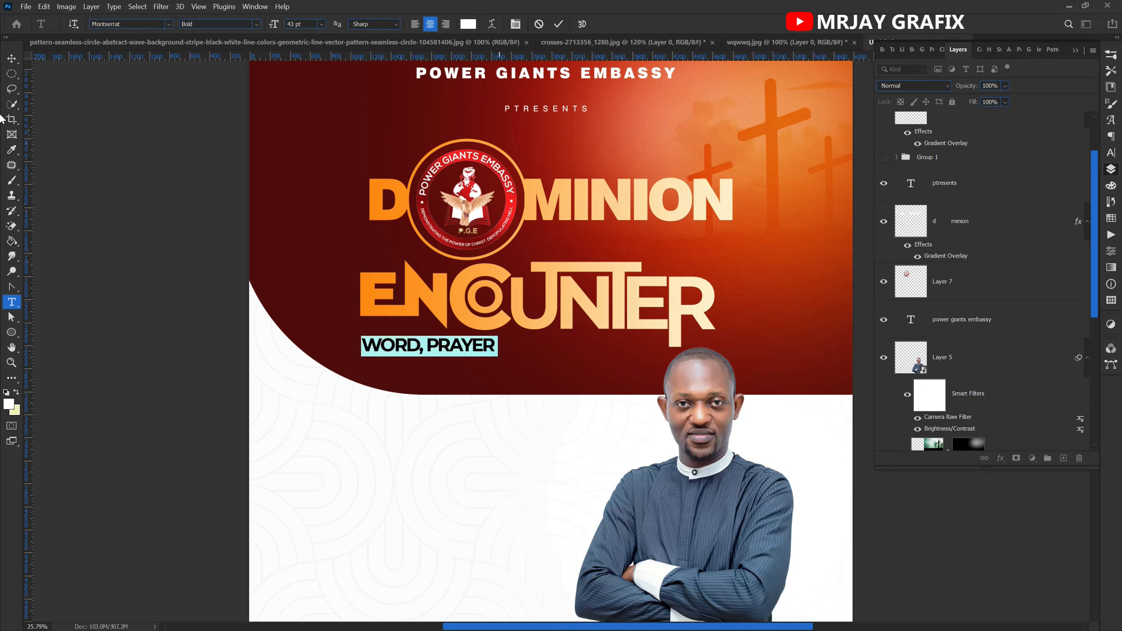
click(1111, 153)
click(1090, 88)
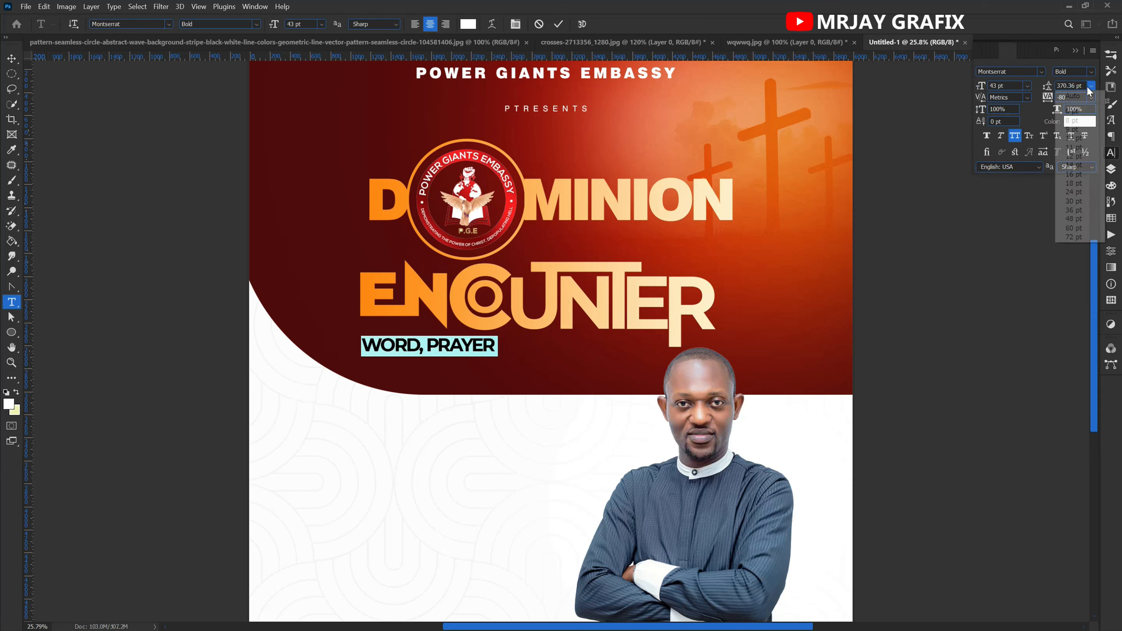
click(1078, 94)
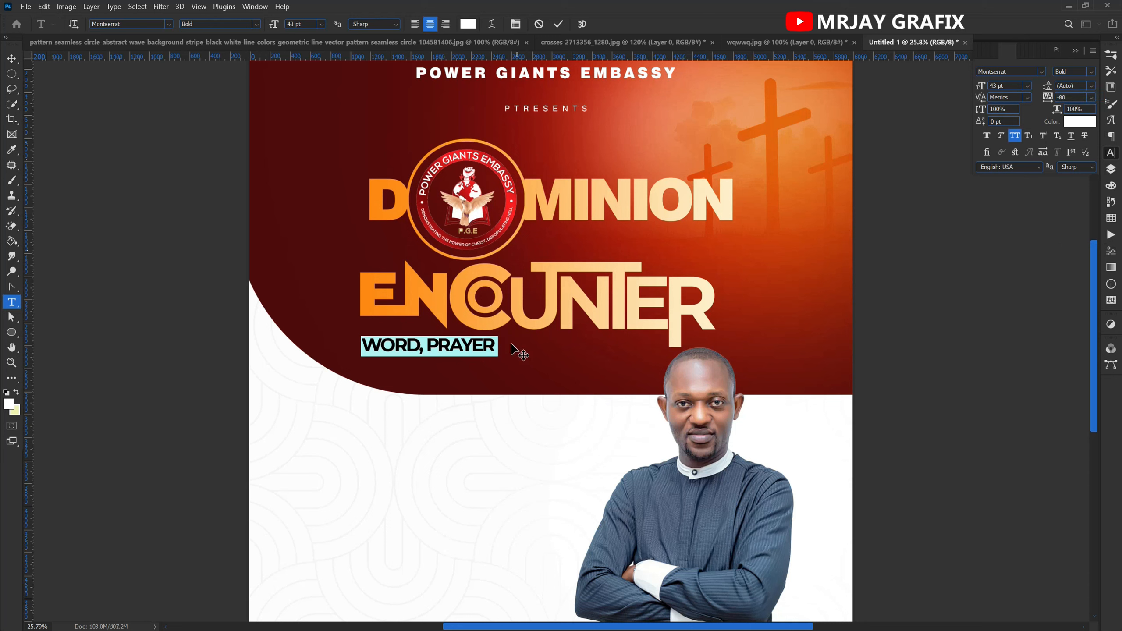
Add a second line reading "& THE BONUSES" below "WORD, PRAYER" and commit the text.
click(497, 348)
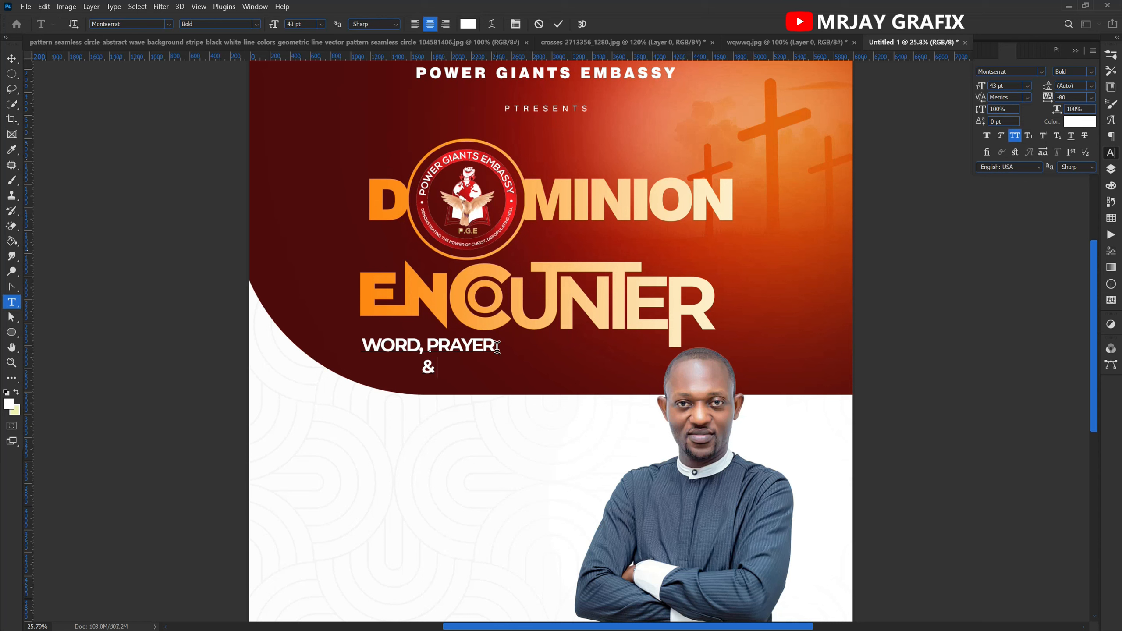
text(& THE BO)
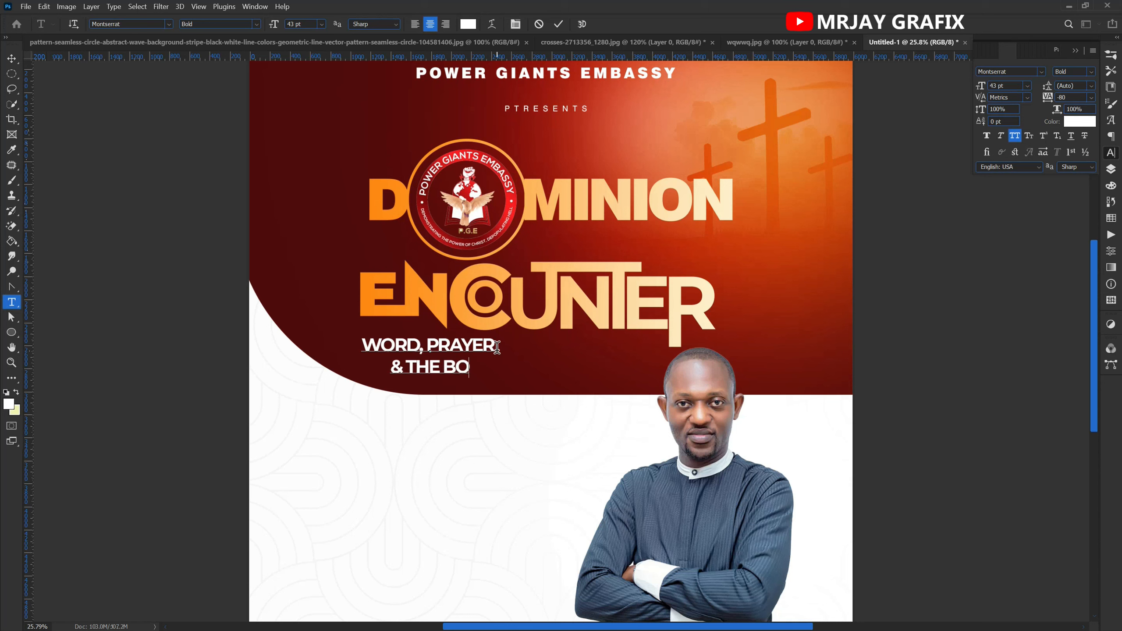
text(NUSES)
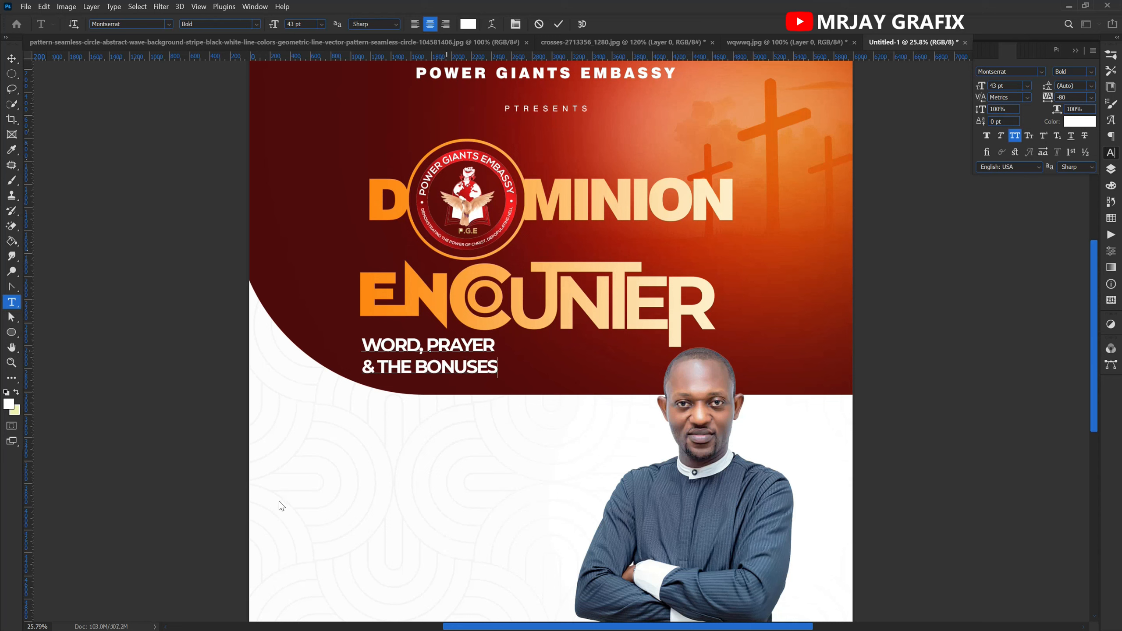
key(ctrl+Return)
Tighten the leading of both "WORD, PRAYER & THE BONUSES" lines to 43 pt and set their tracking to 0.
click(402, 351)
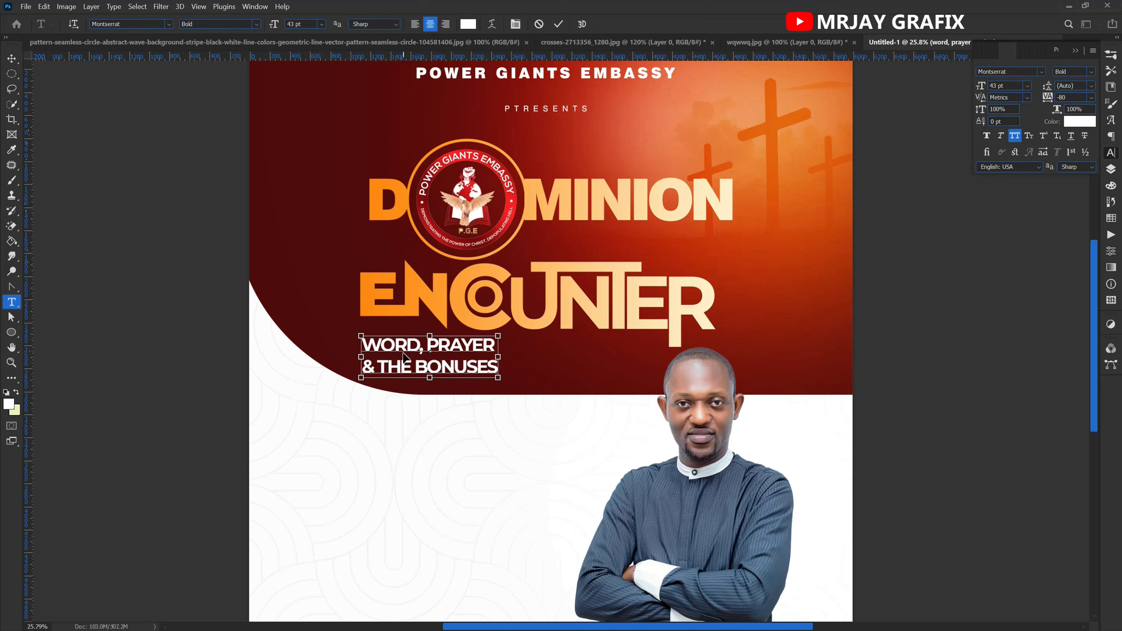
key(ctrl+a)
drag(1050, 92, 1048, 93)
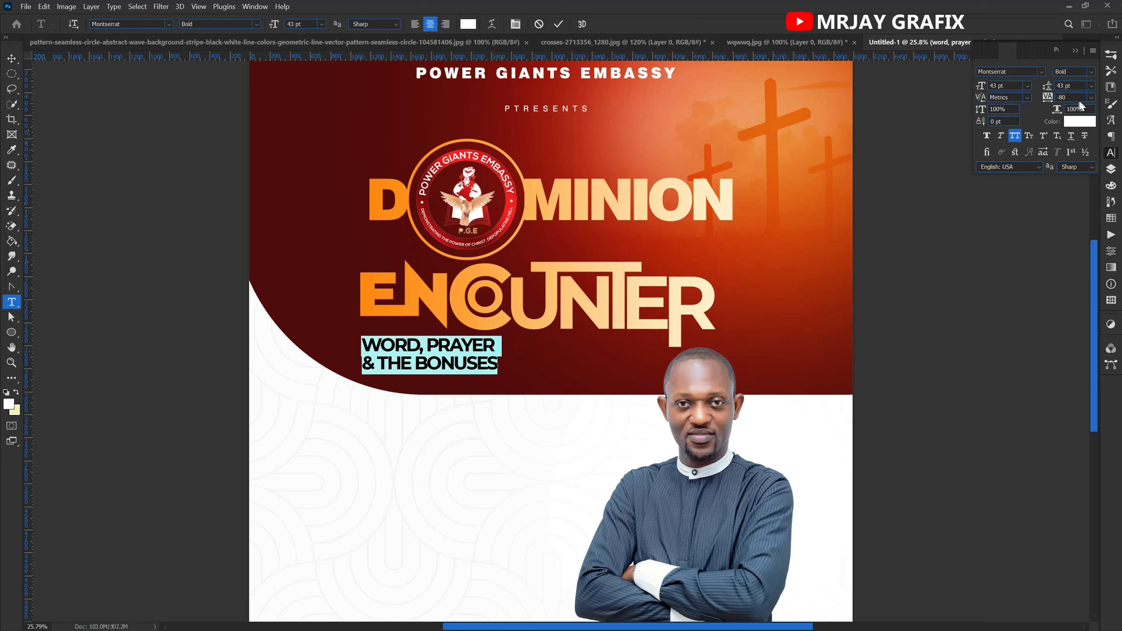
click(1092, 98)
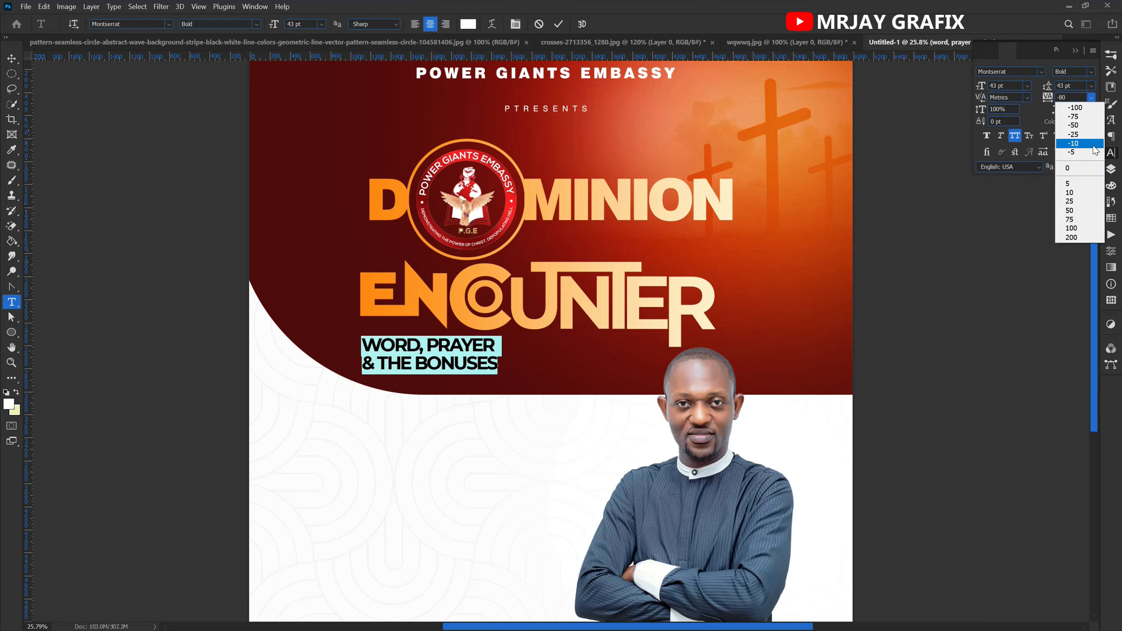
click(1098, 168)
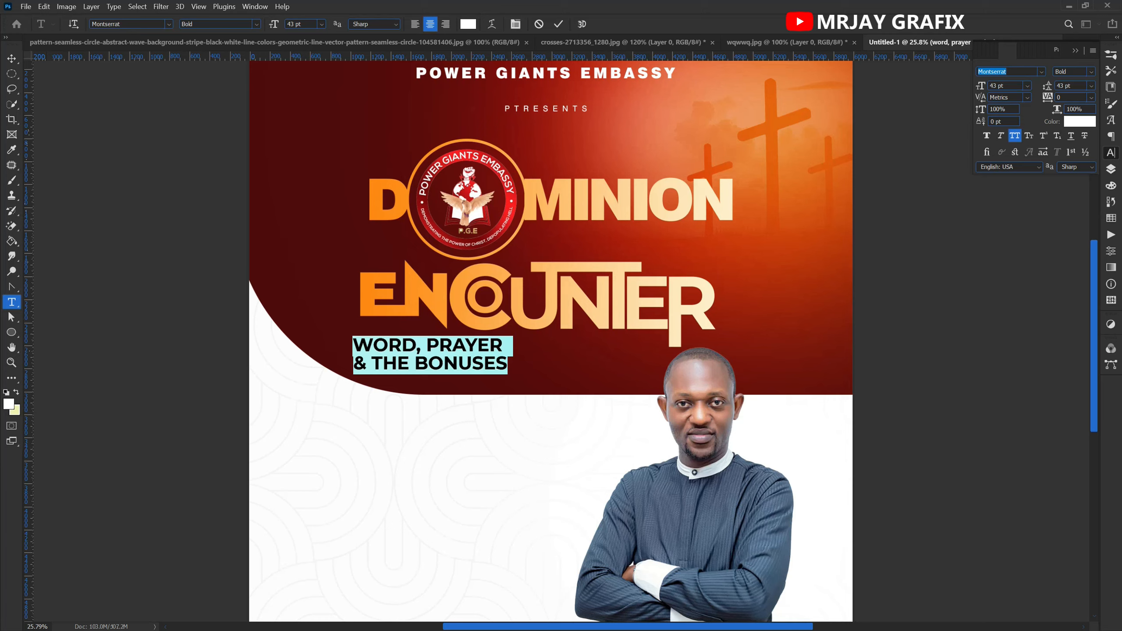
Change the font of the "WORD, PRAYER & THE BONUSES" text to Stretch Pro Regular and commit it.
text(stre)
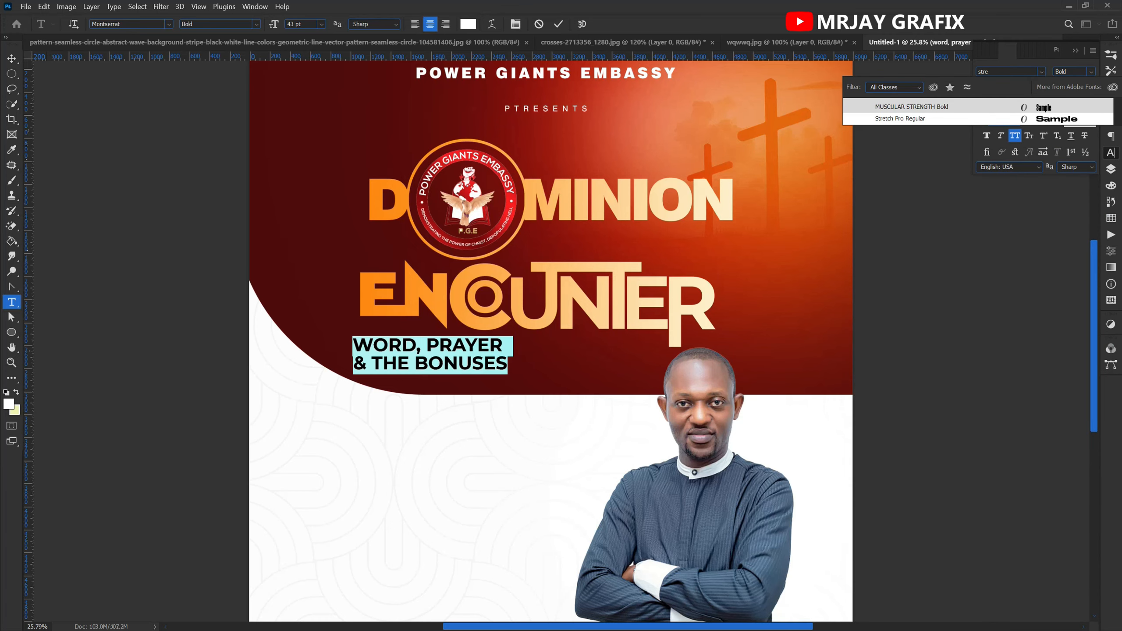
key(Down)
key(Return)
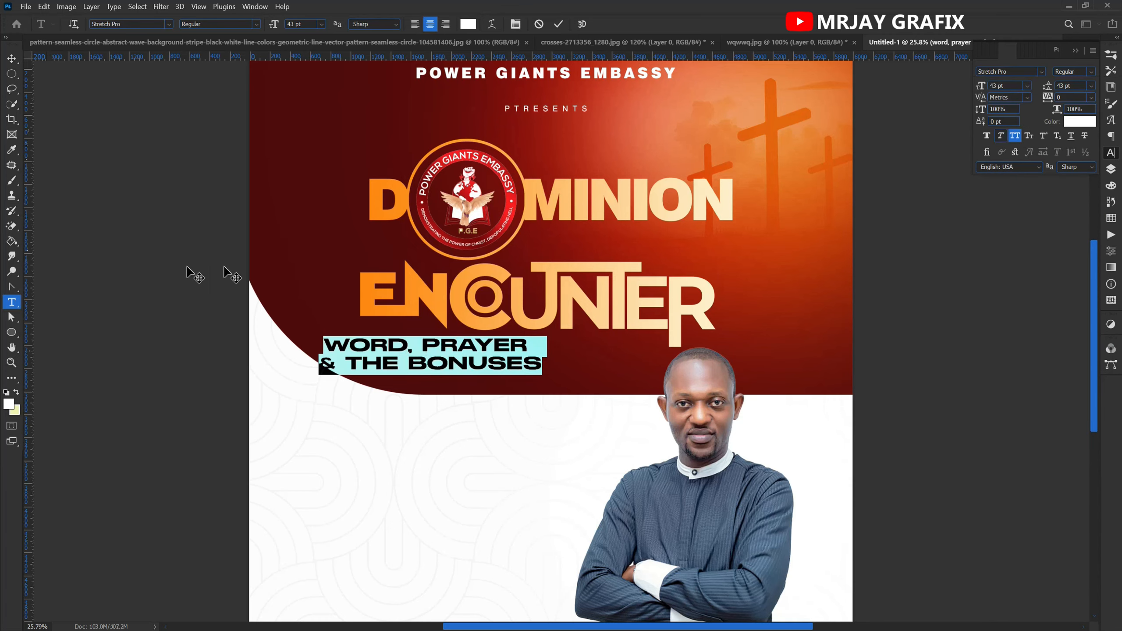
click(118, 233)
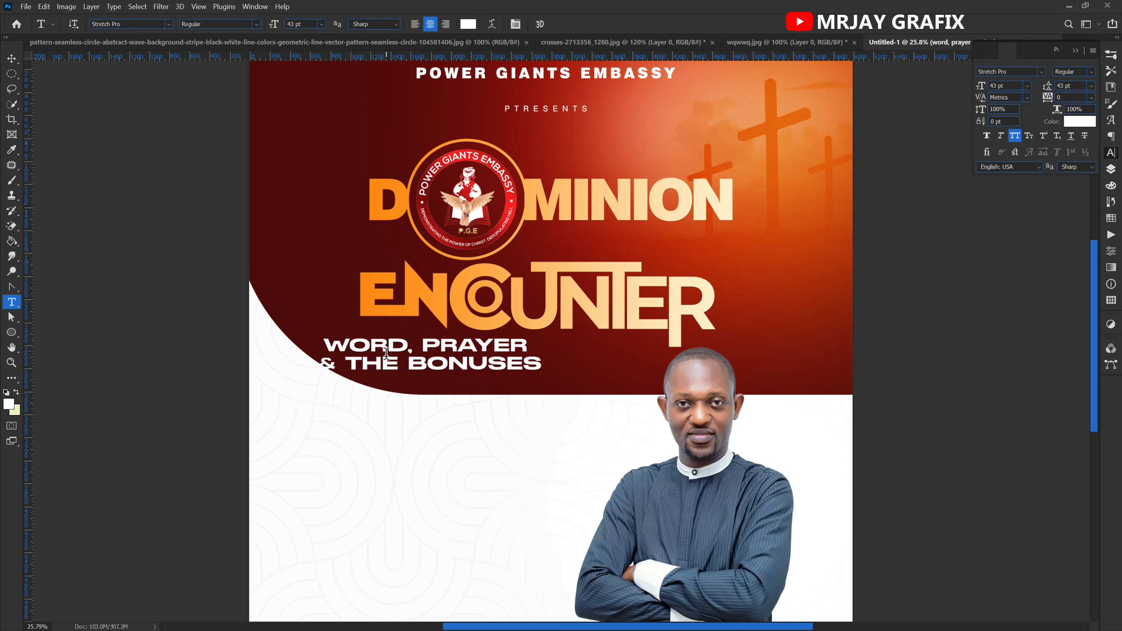
Shift the DOMINION and ENCOUNTER lettering up, and scale the "WORD, PRAYER & THE BONUSES" text to about 115% beneath it.
key(v)
drag(384, 371, 456, 359)
drag(317, 193, 639, 186)
drag(601, 294, 607, 271)
mouse_move(560, 359)
mouse_down()
mouse_move(561, 340)
mouse_move(567, 354)
mouse_up()
click(401, 359)
drag(401, 359, 369, 368)
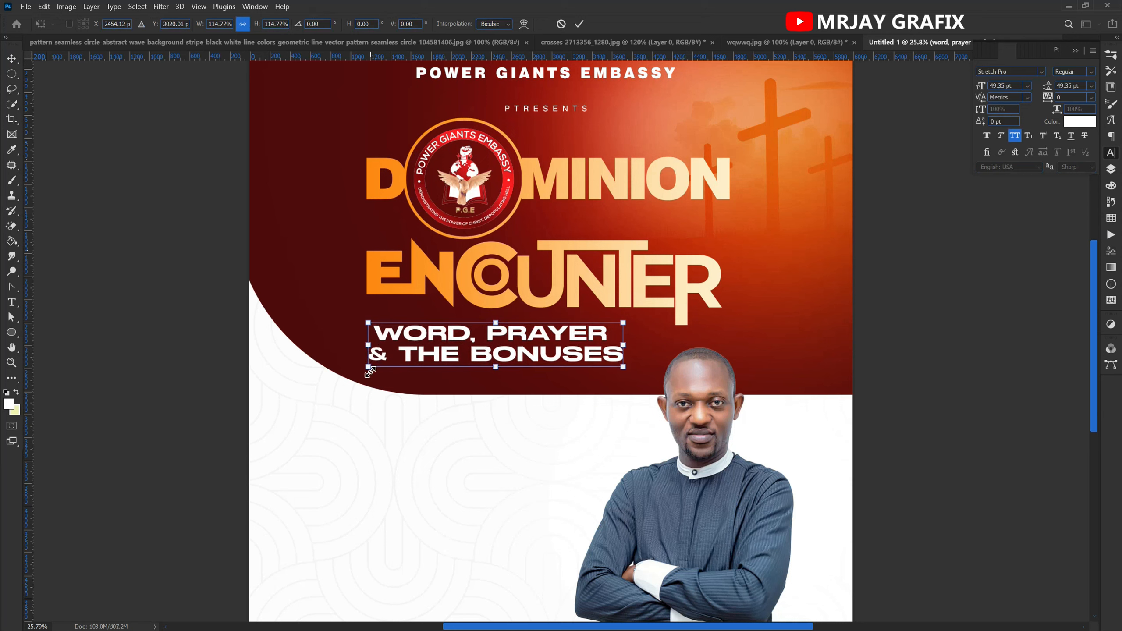
Left-align the "WORD, PRAYER & THE BONUSES" lines and line their left edge up with the ENCOUNTER lettering.
double_click(404, 345)
click(414, 25)
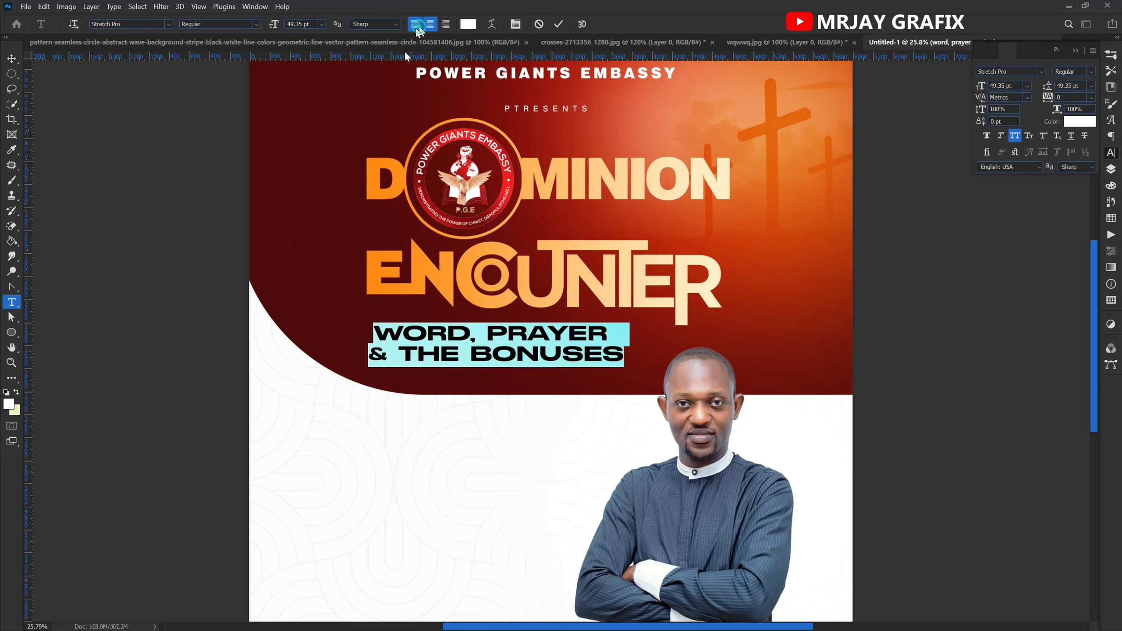
click(120, 130)
drag(573, 339, 443, 338)
key(v)
click(268, 372)
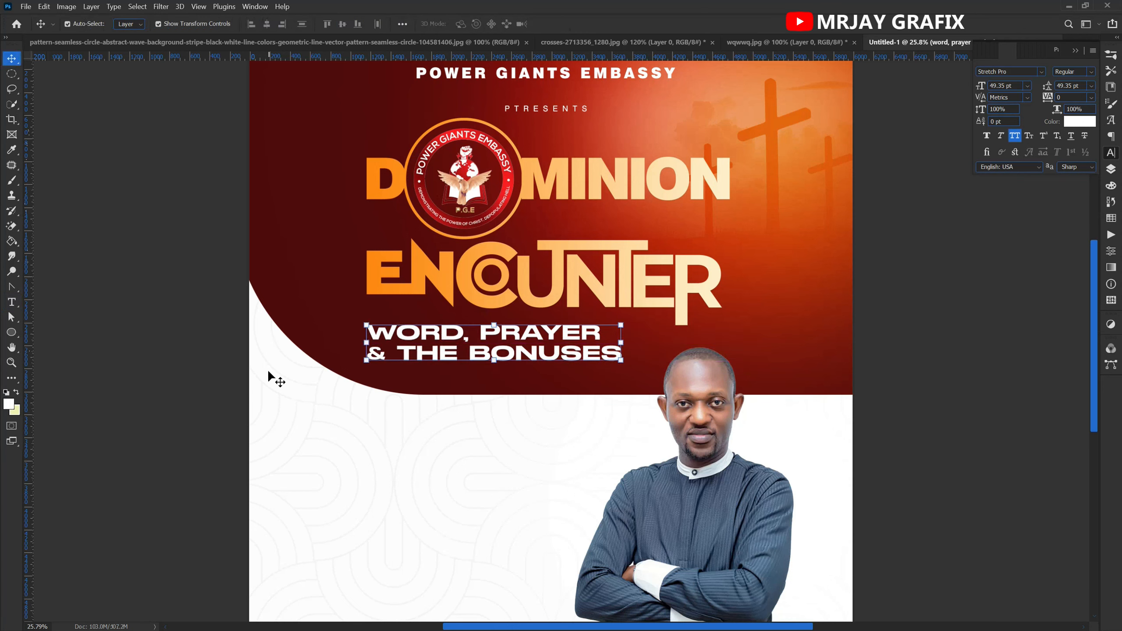
scroll(377, 372, down, 1)
scroll(393, 376, down, 1)
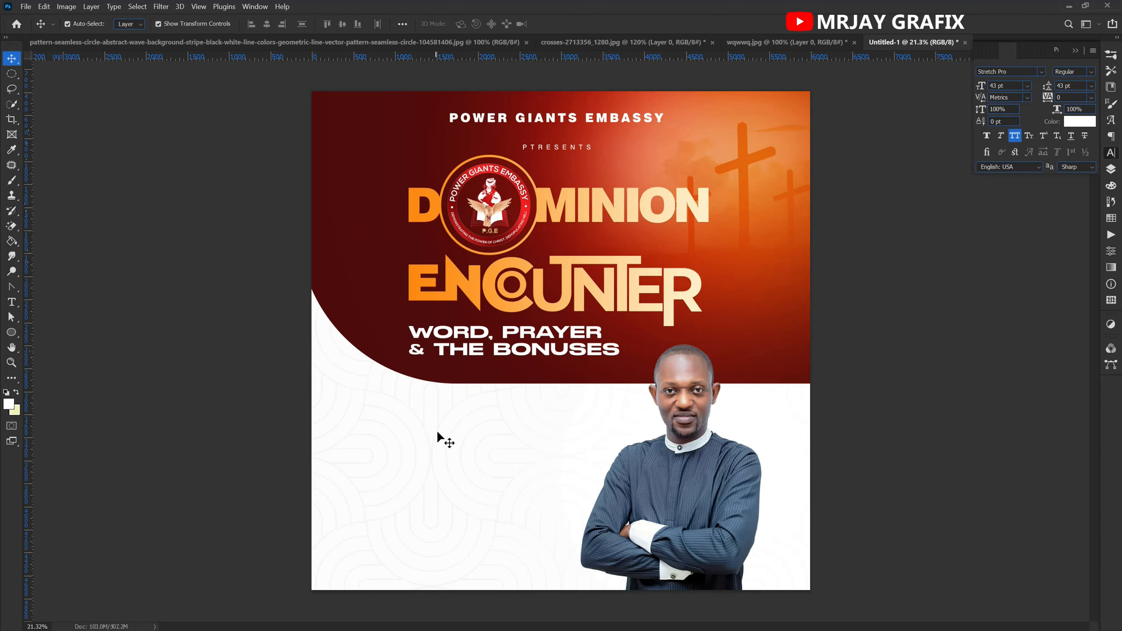
Duplicate the "WORD, PRAYER & THE BONUSES" text onto the white area below and colour the copy black (000000).
click(471, 349)
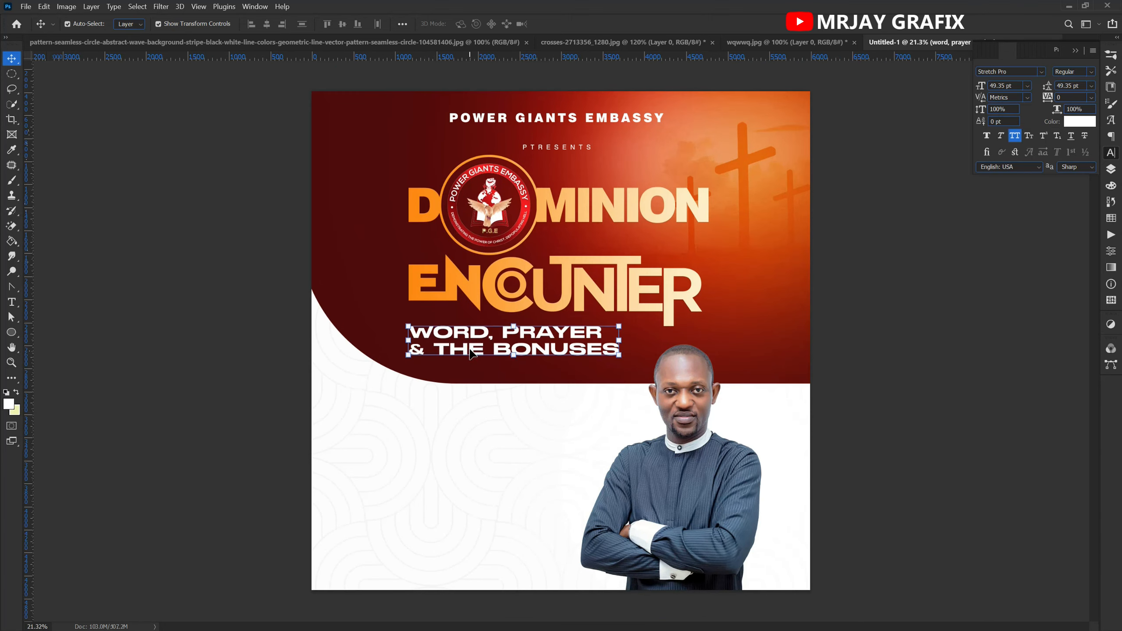
drag(477, 352, 431, 452)
click(1079, 121)
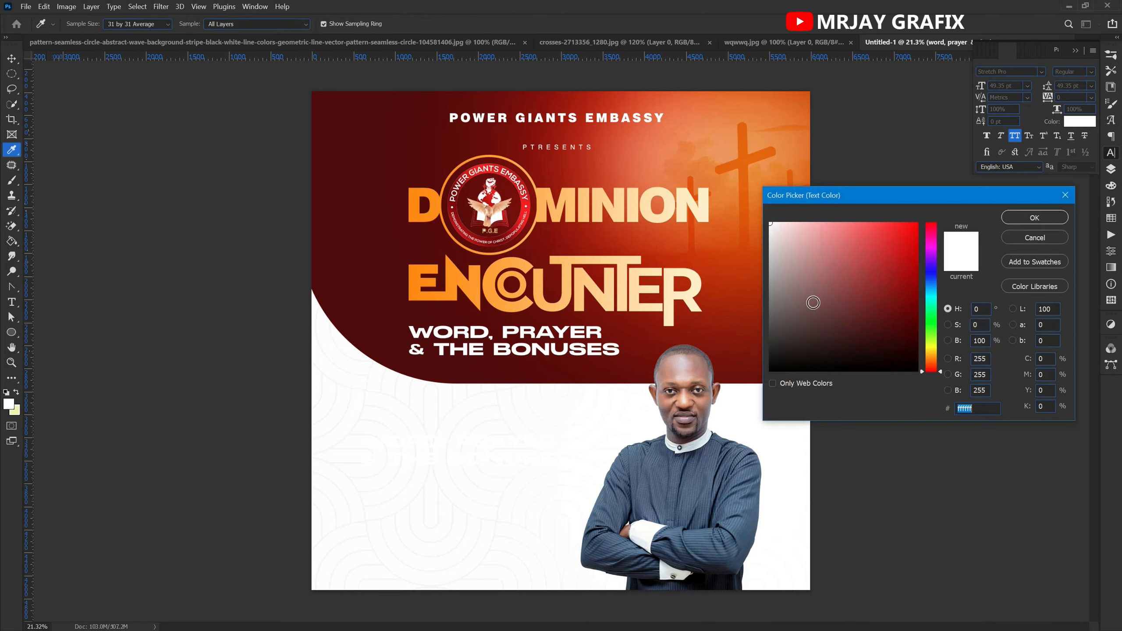
text(000000)
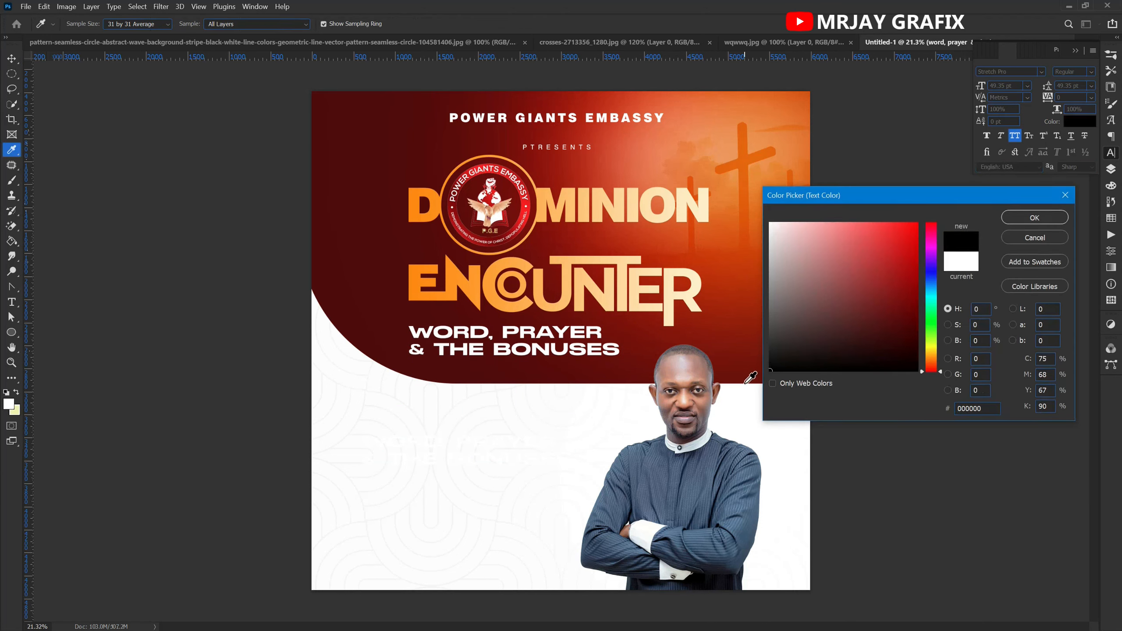
key(Return)
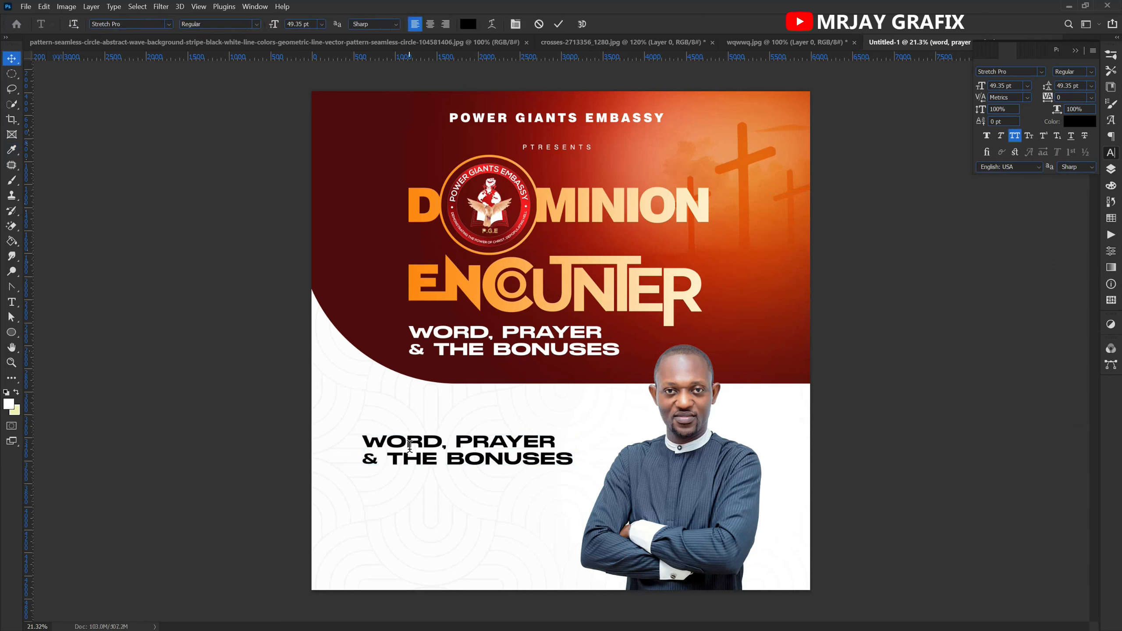
Replace the black copy's wording with "EVERY SUNDAY" on two lines and centre-align it.
double_click(409, 446)
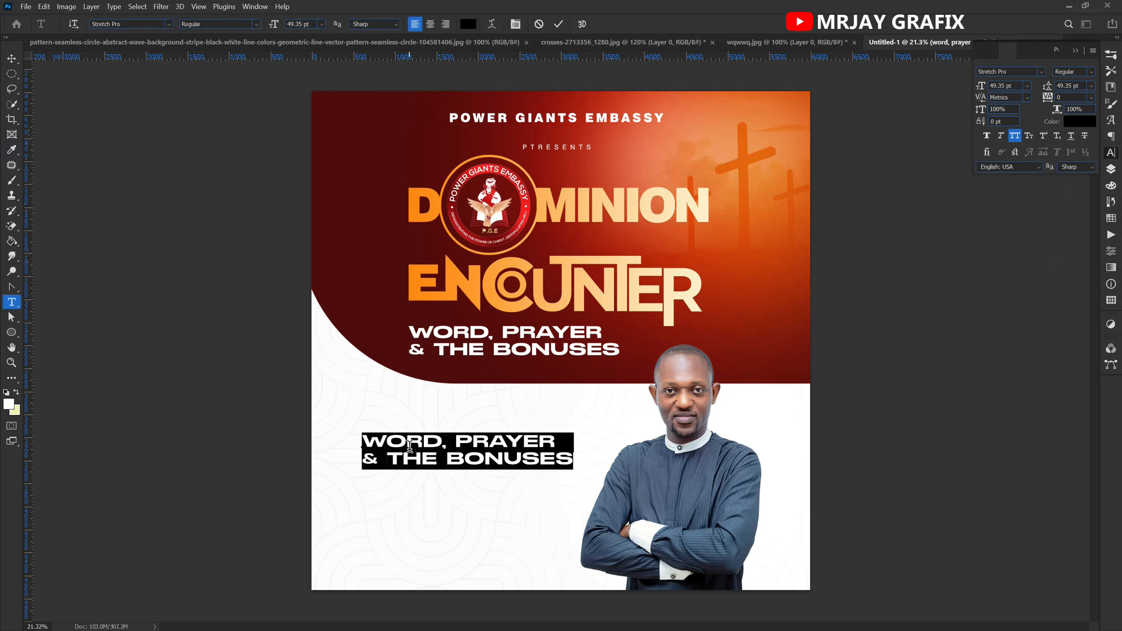
text(EVERY)
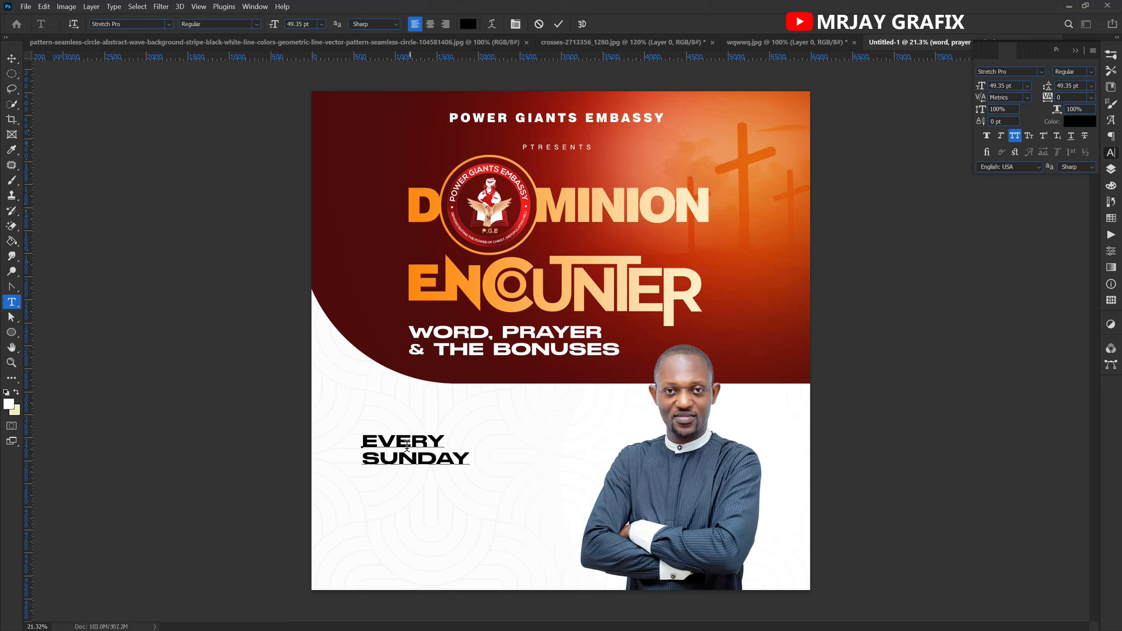
drag(362, 440, 492, 472)
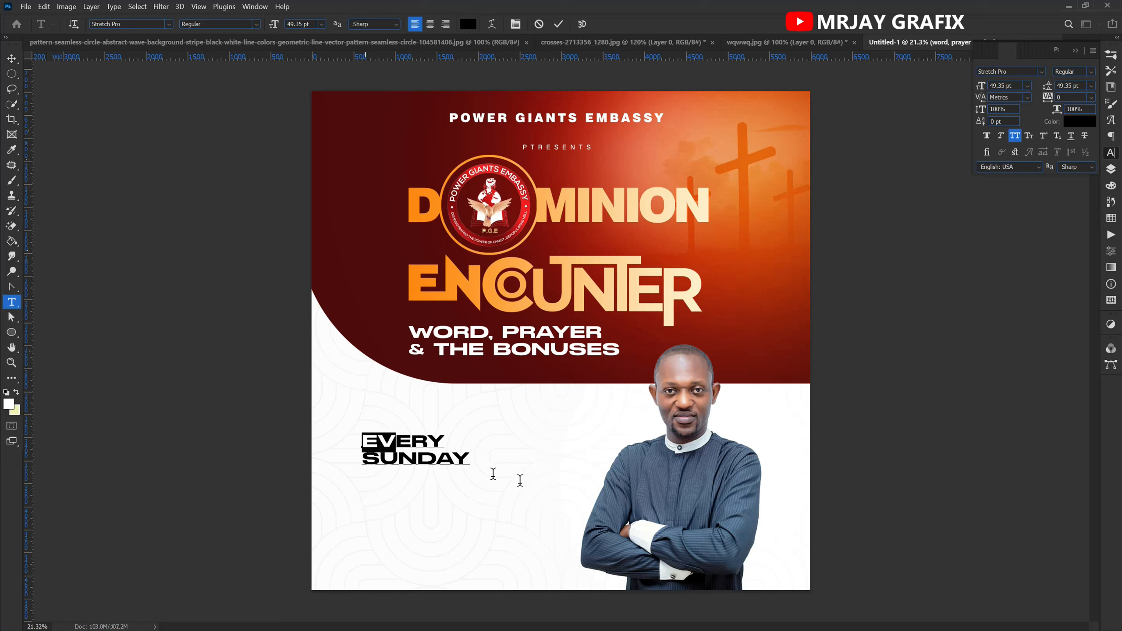
click(431, 25)
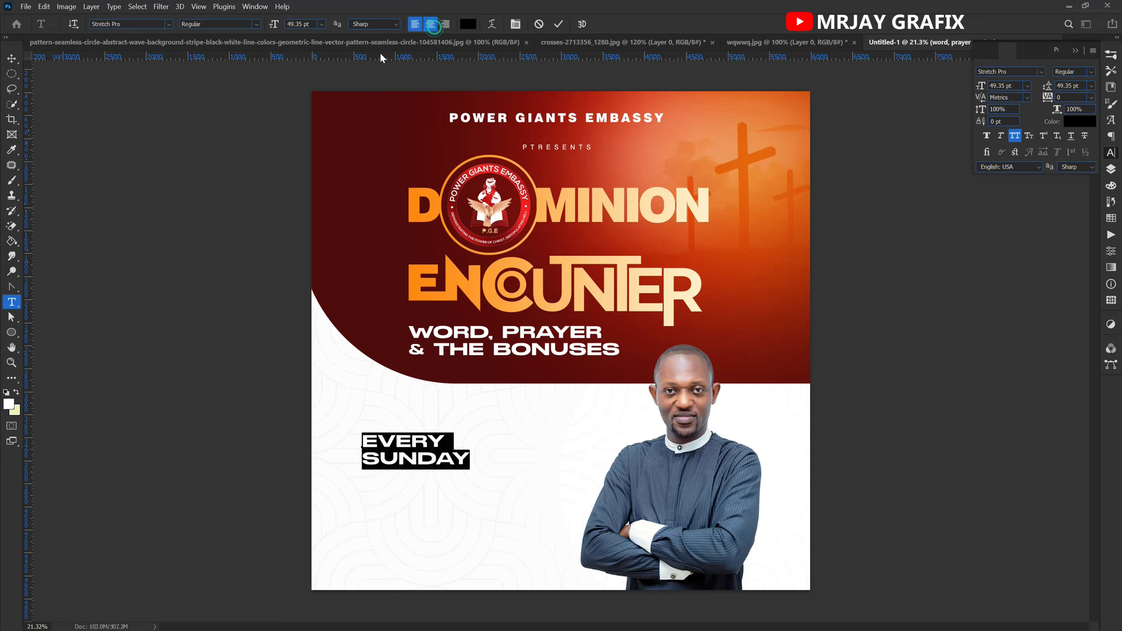
click(11, 59)
Enlarge the "EVERY SUNDAY" text to about 167% and place it on the white area beside the portrait.
drag(400, 455, 434, 493)
key(ctrl+t)
key(Return)
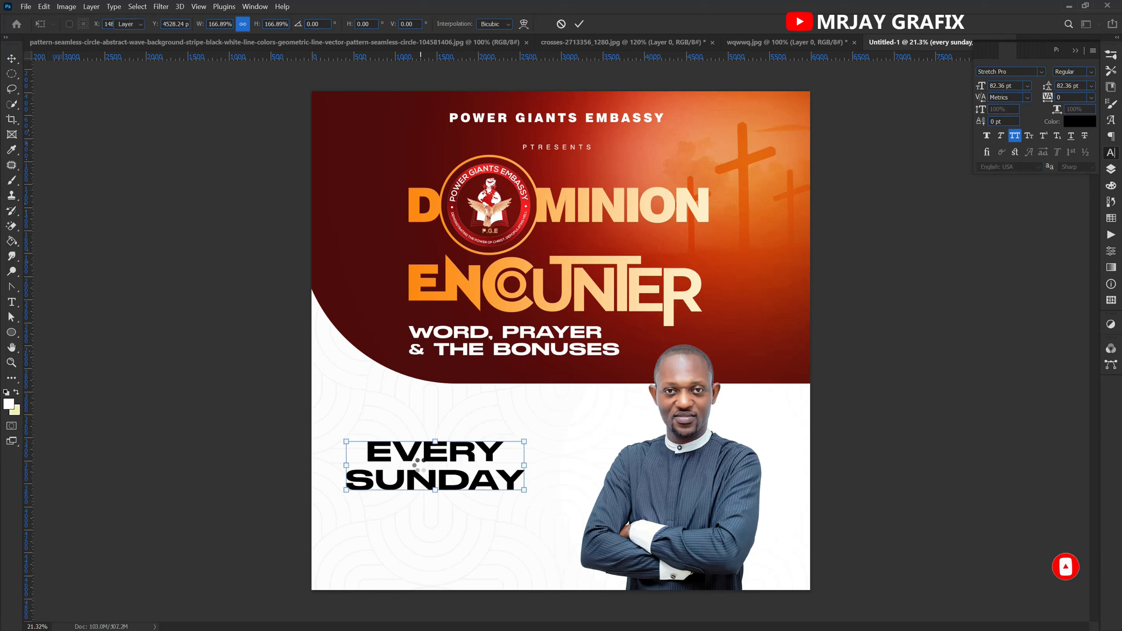
drag(424, 451, 443, 451)
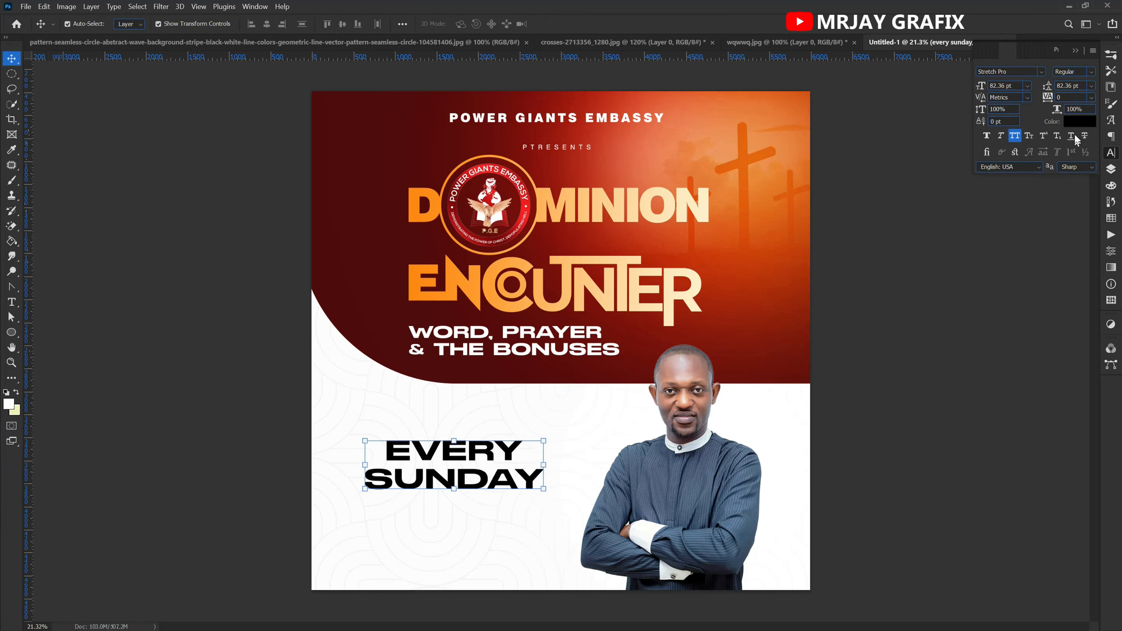
Change the font of the "EVERY SUNDAY" text to Hanson.
click(1040, 71)
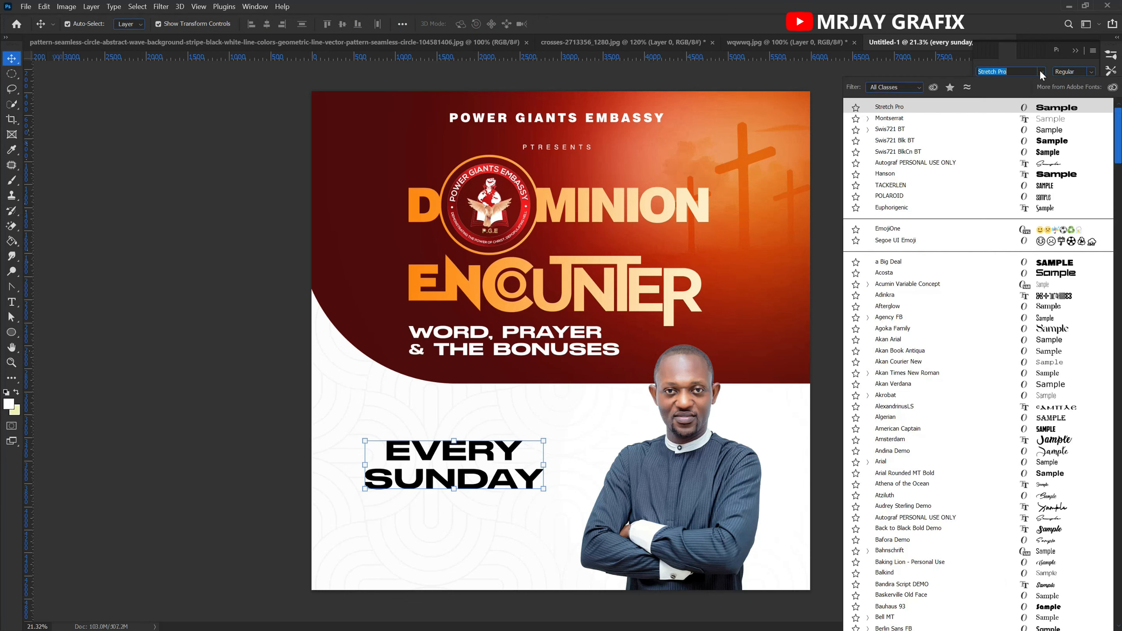
click(1022, 173)
click(179, 458)
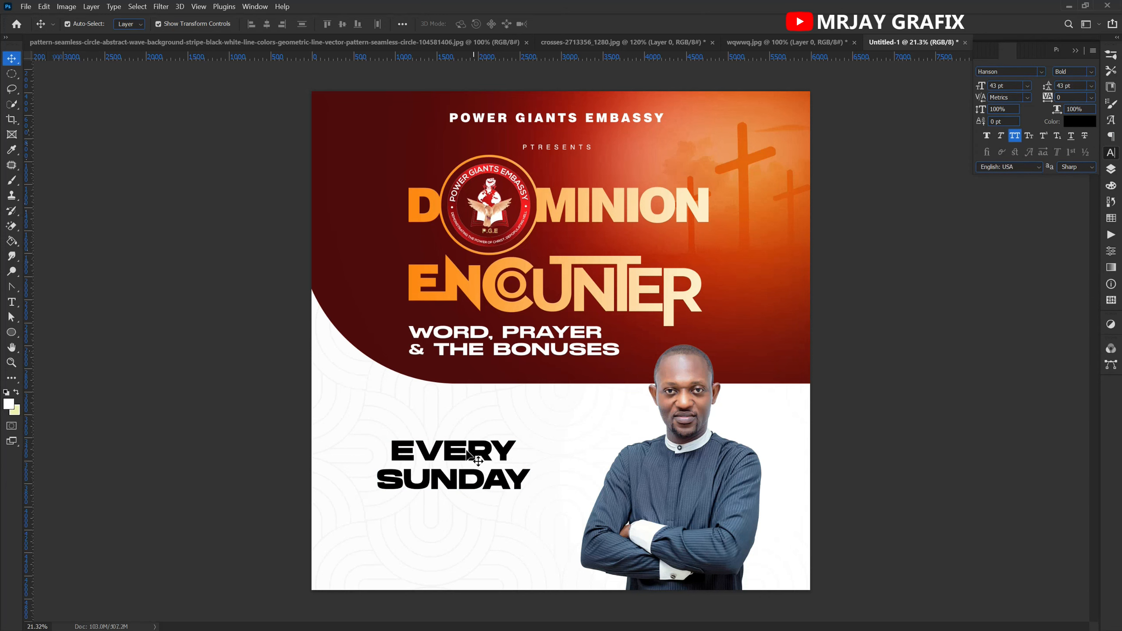
Duplicate the "EVERY SUNDAY" text directly below itself and change the copy's wording to "5:00PM".
drag(463, 456, 439, 543)
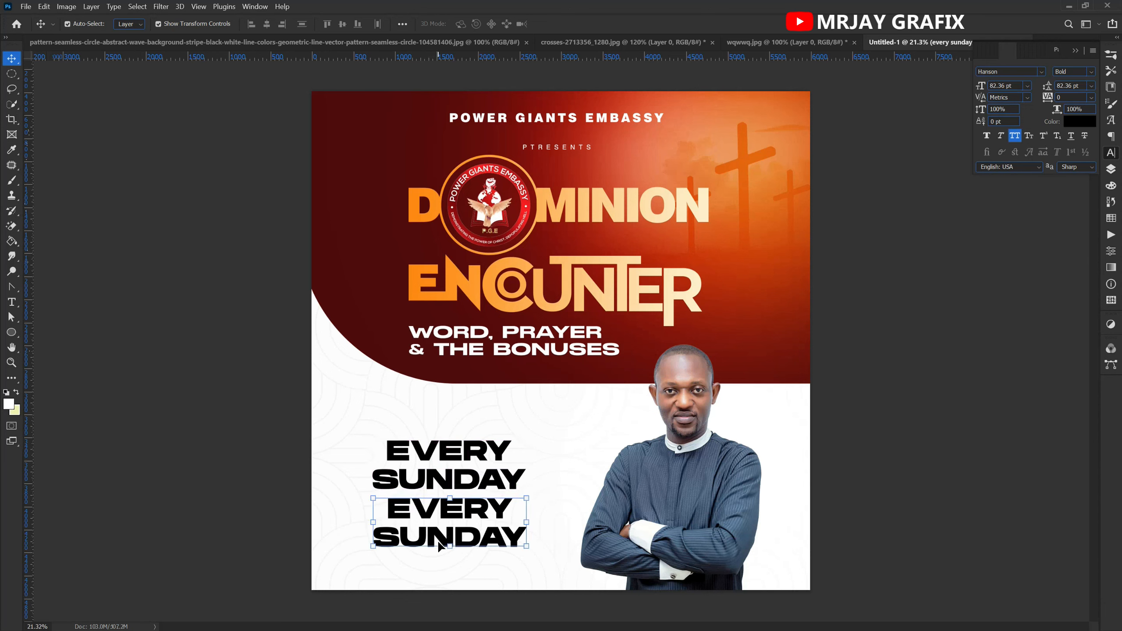
double_click(438, 539)
text(5:00)
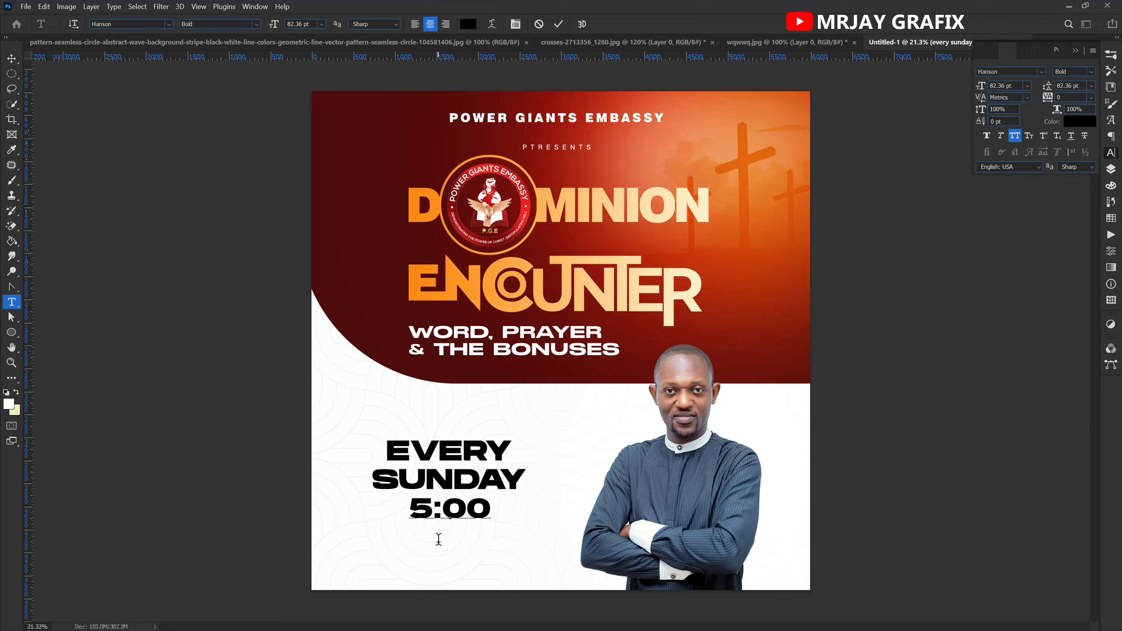
text(PM)
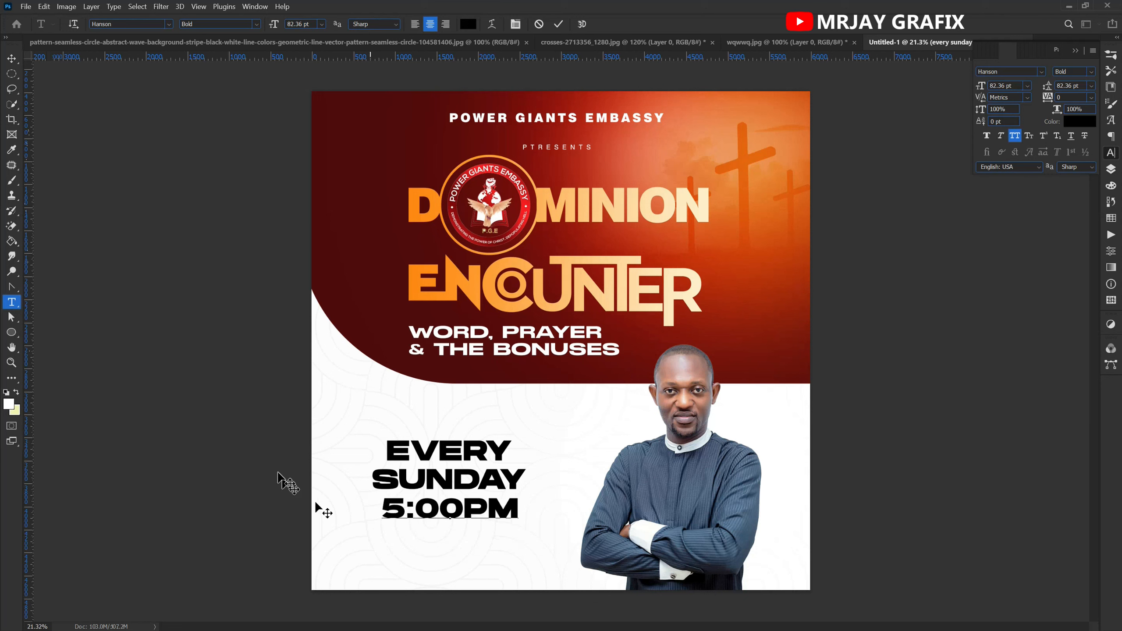
click(180, 370)
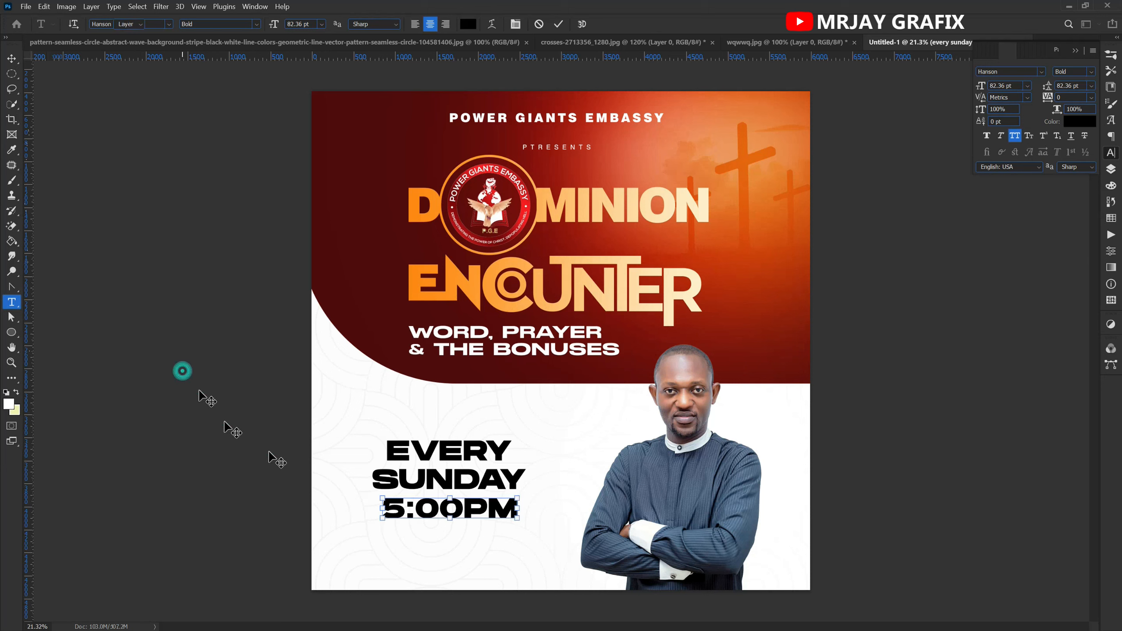
Move the "5:00PM" text slightly left and nudge it up close beneath SUNDAY.
key(v)
drag(400, 508, 393, 510)
key(shift+Up)
key(shift+Up)
key(shift+Up)
click(195, 425)
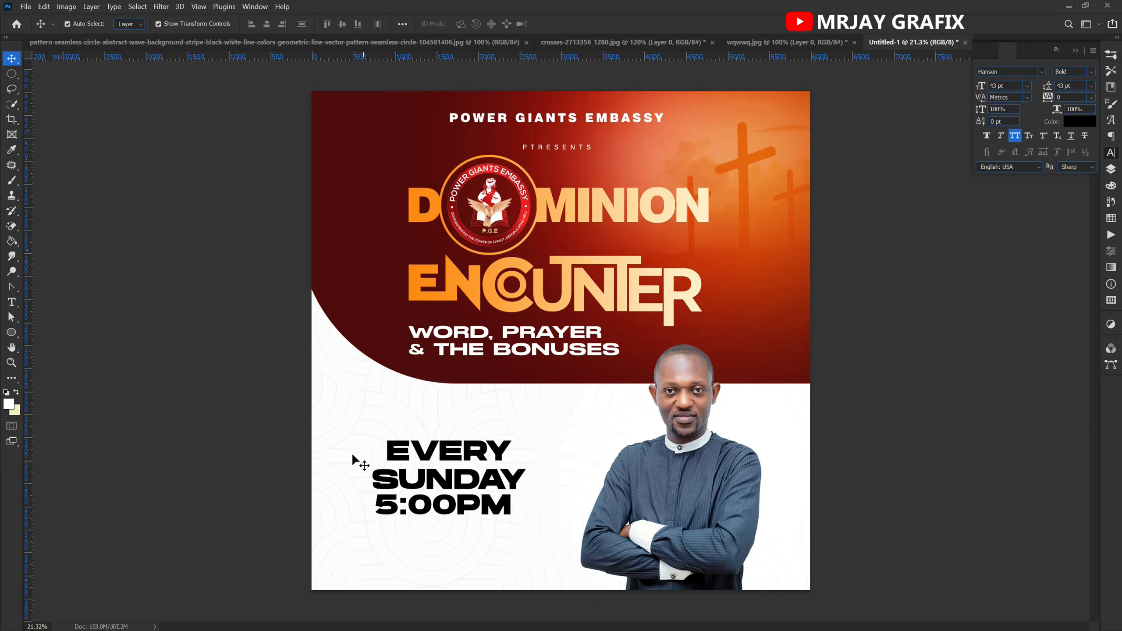
Select the "EVERY SUNDAY" and "5:00PM" texts together and move them slightly down on the white area.
drag(355, 436, 480, 530)
click(175, 529)
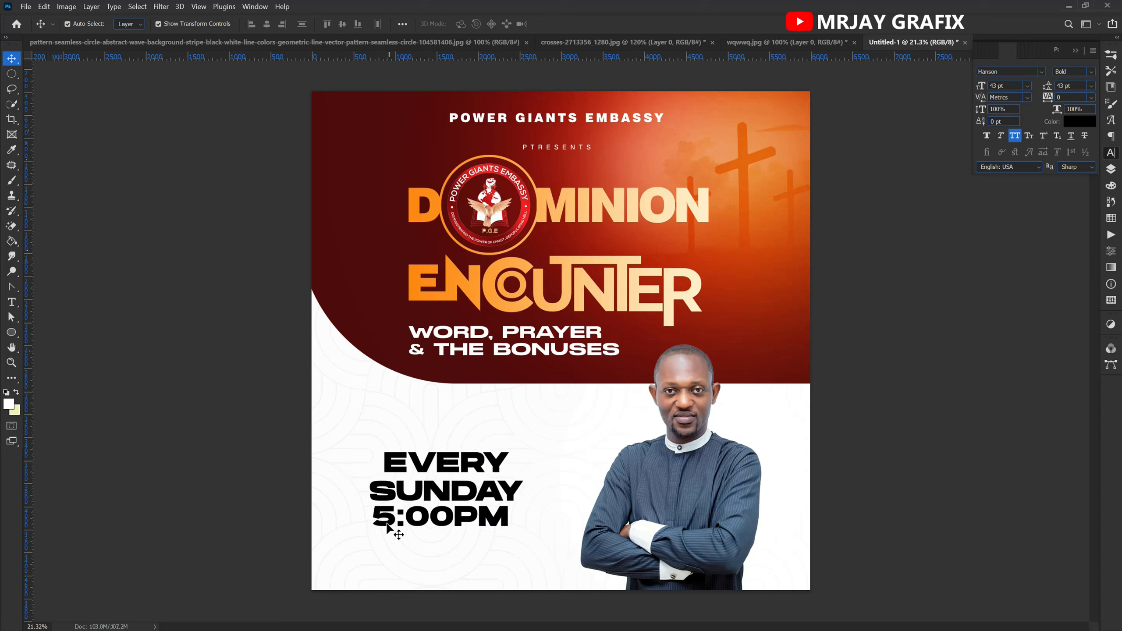
click(455, 290)
click(234, 570)
Draw a rectangle of about 1805 x 336 px covering the "5:00PM" text.
right_click(9, 332)
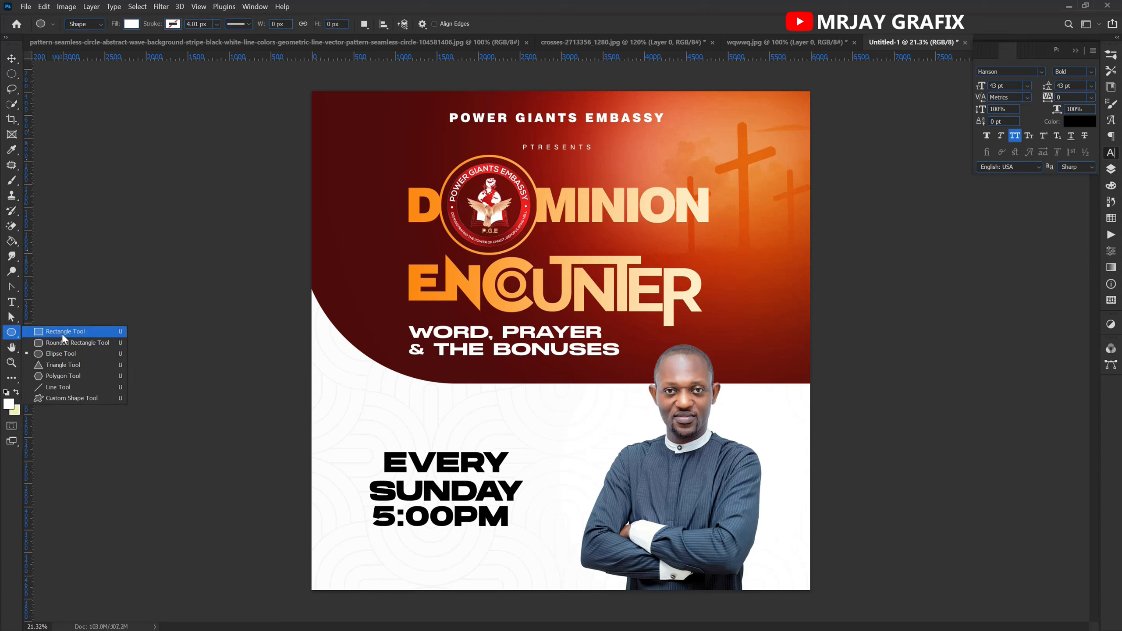
click(64, 333)
drag(369, 503, 519, 531)
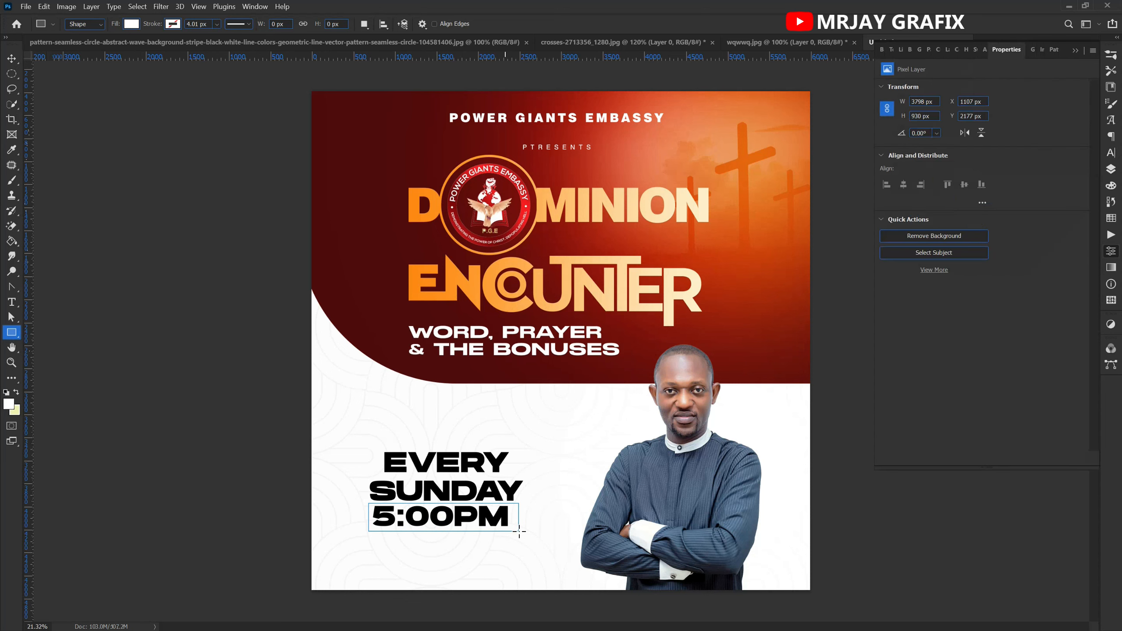
key(v)
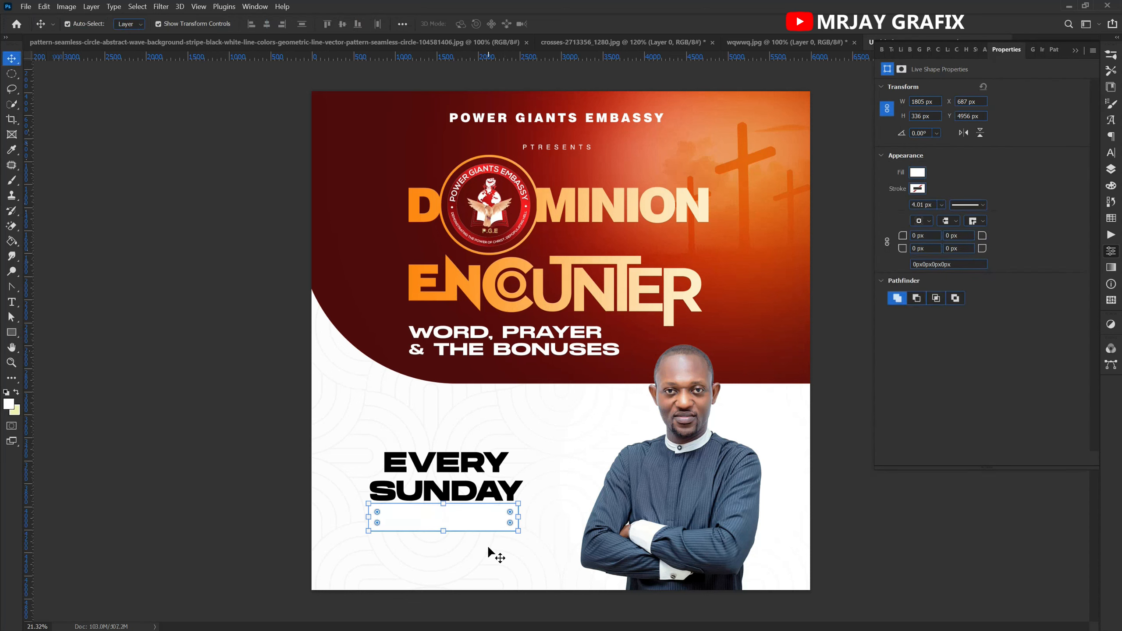
Copy the gradient overlay layer style from the ENCOUNTER lettering and paste it onto the rectangle over the time text.
click(497, 297)
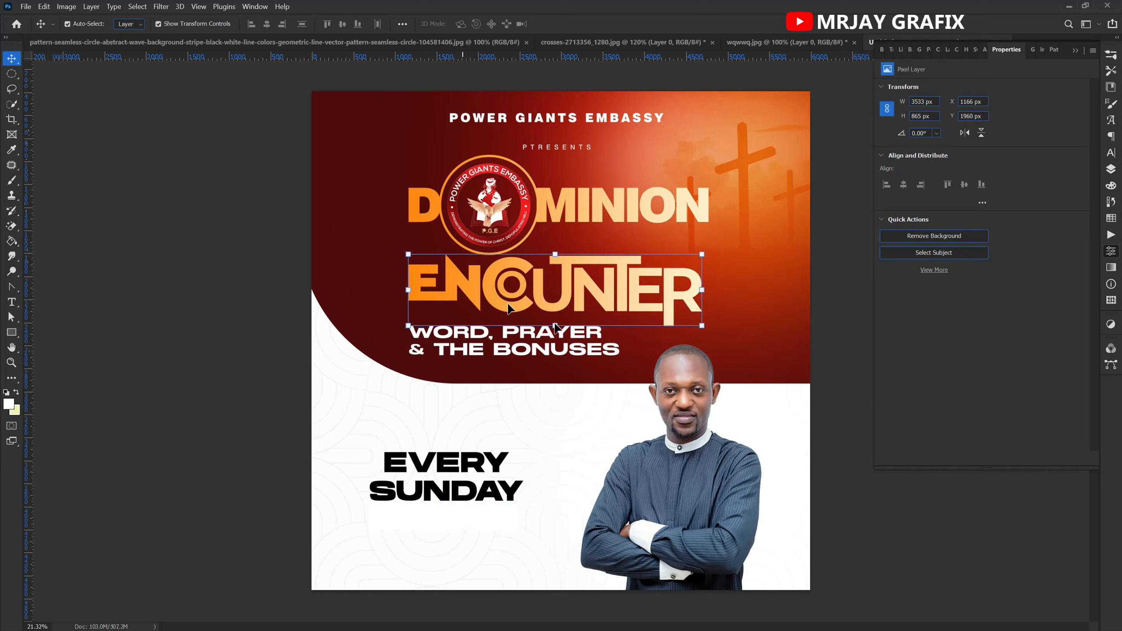
click(1110, 170)
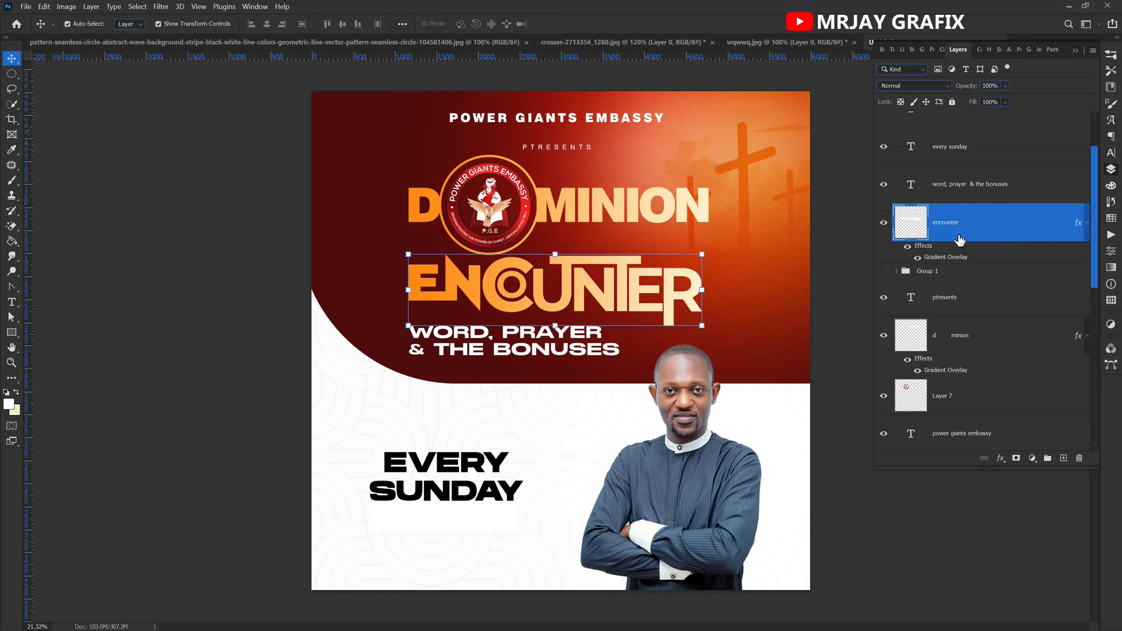
right_click(941, 258)
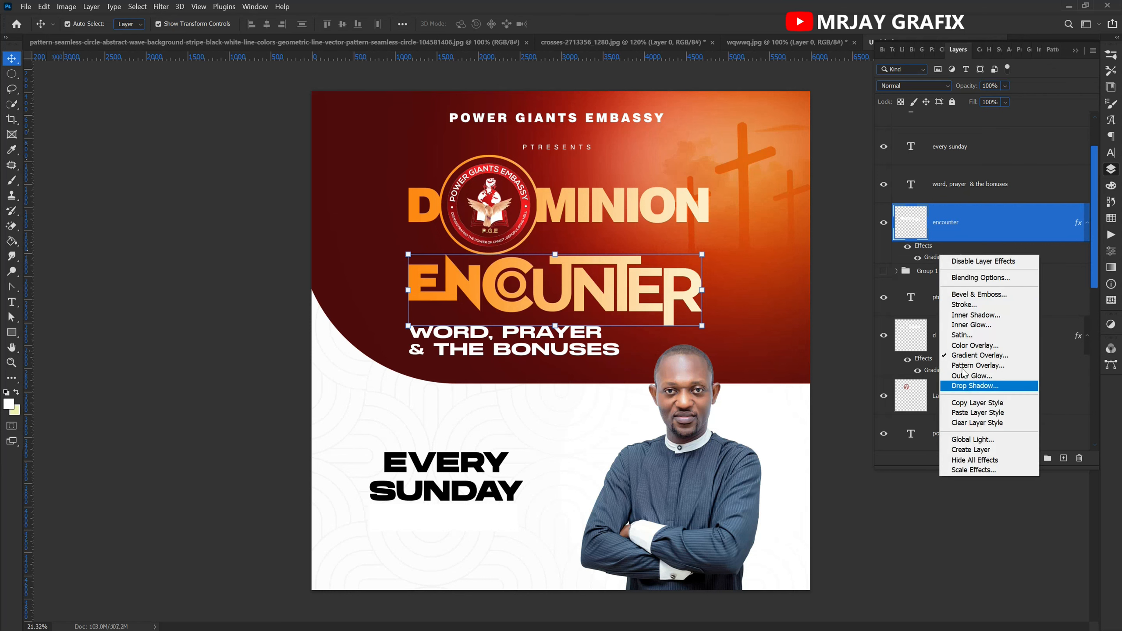
click(964, 404)
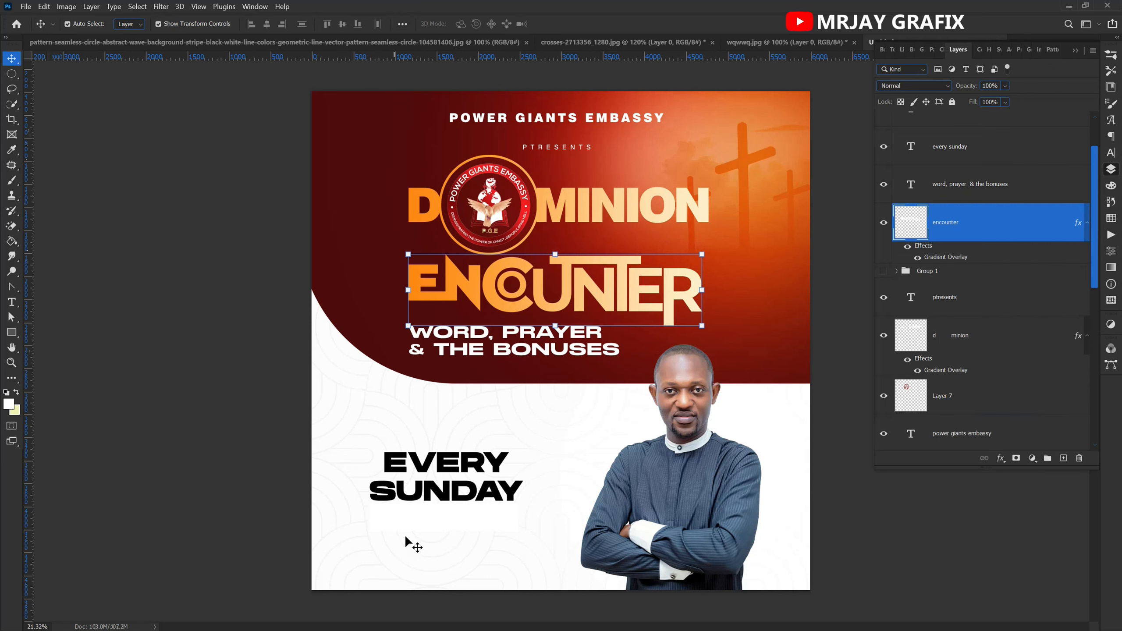
click(414, 514)
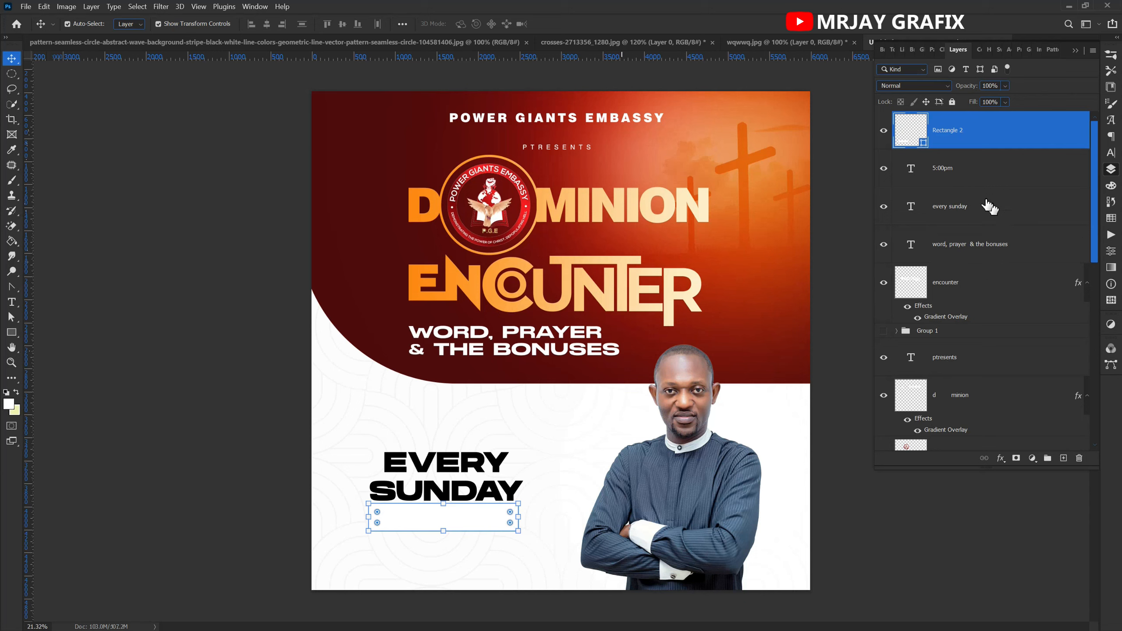
right_click(1012, 132)
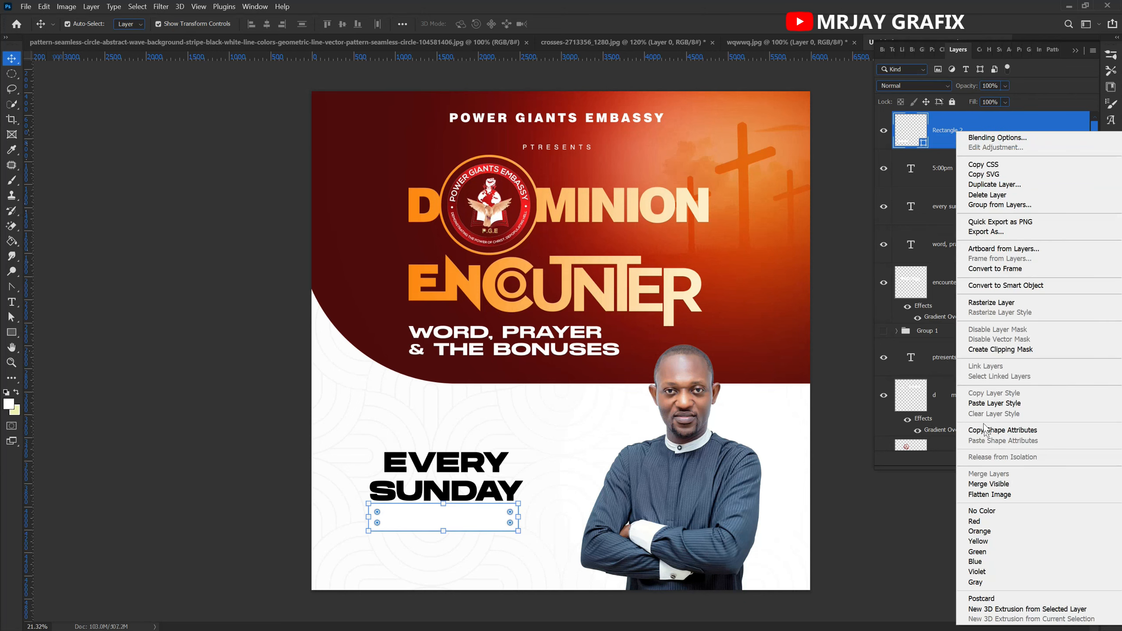
click(978, 403)
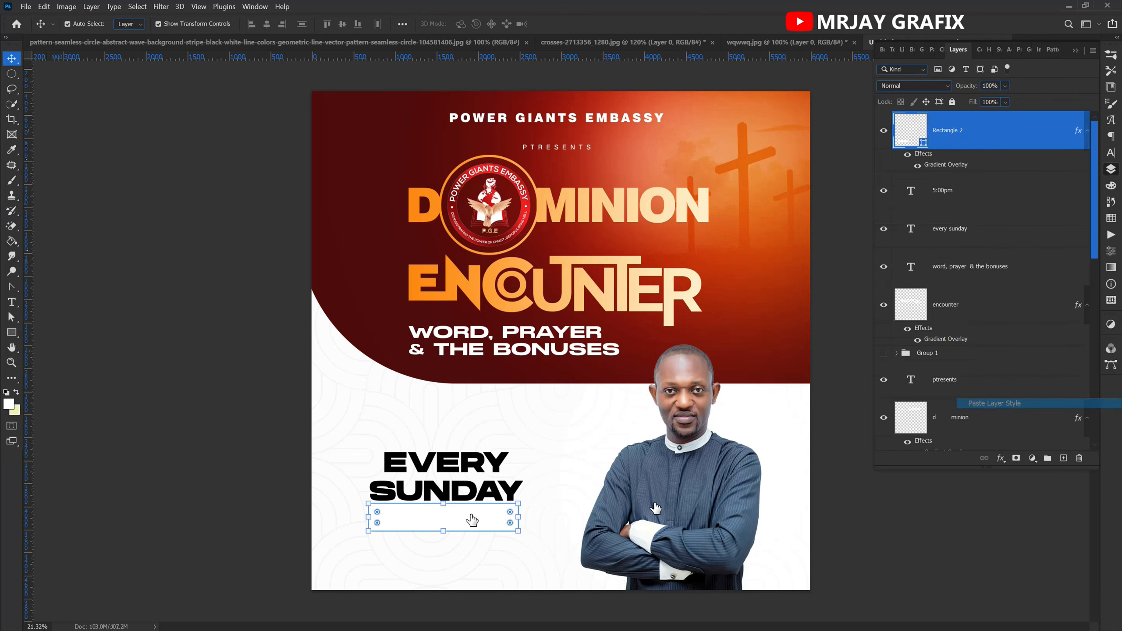
Send the gradient rectangle three layers down so it sits behind the "5:00PM" text.
click(415, 521)
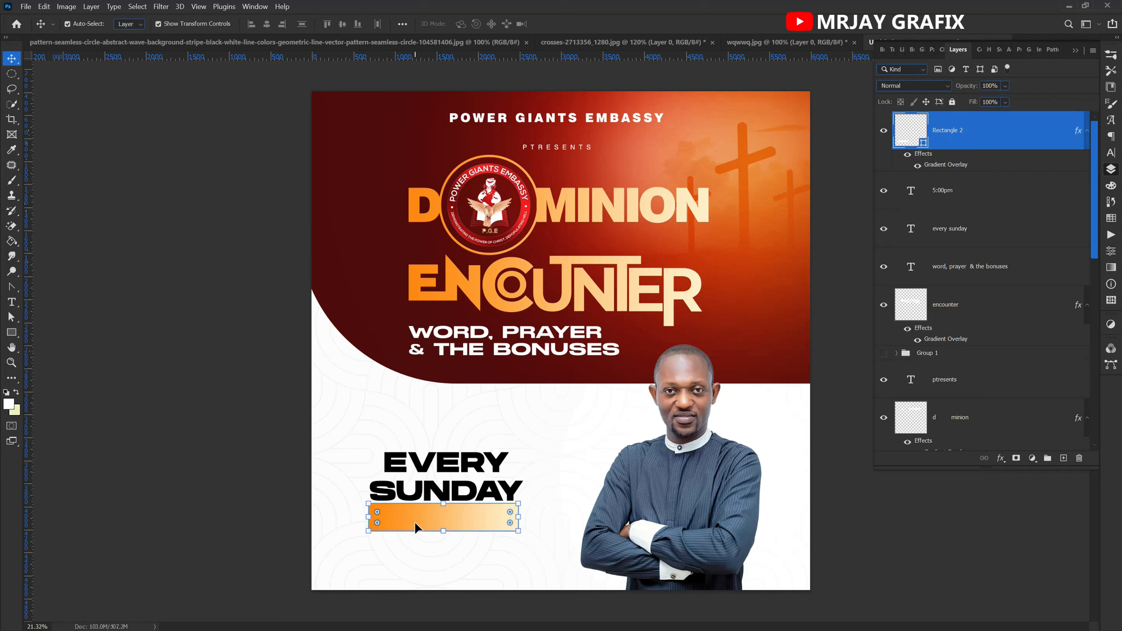
key(ctrl+bracketleft)
key(ctrl+bracketleft)
key(ctrl+bracketleft)
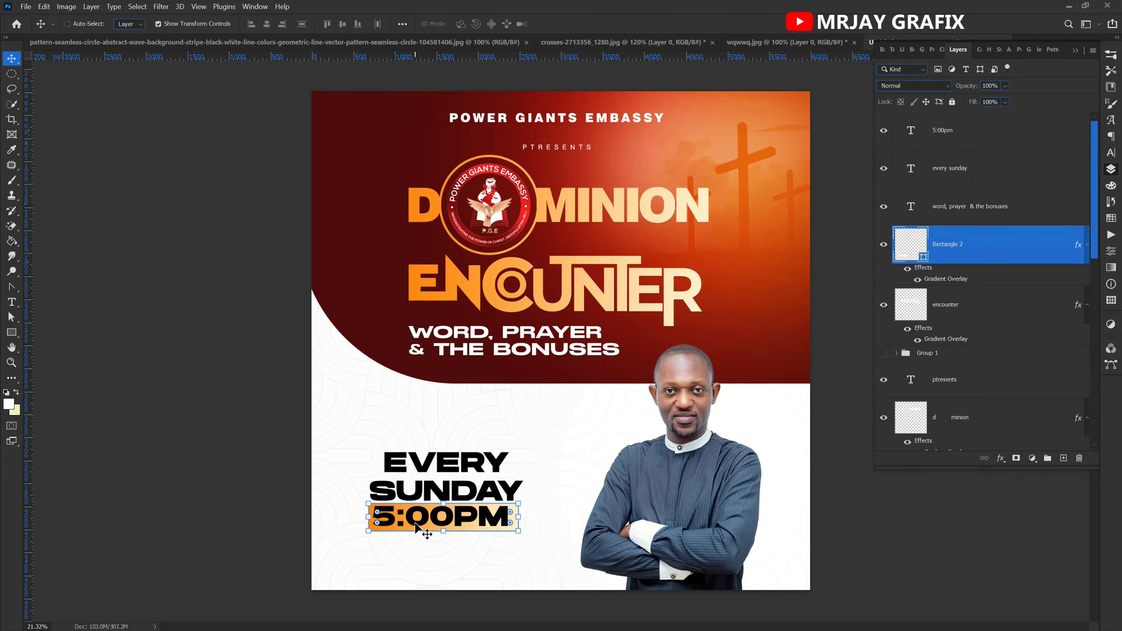
ctrl+click(279, 509)
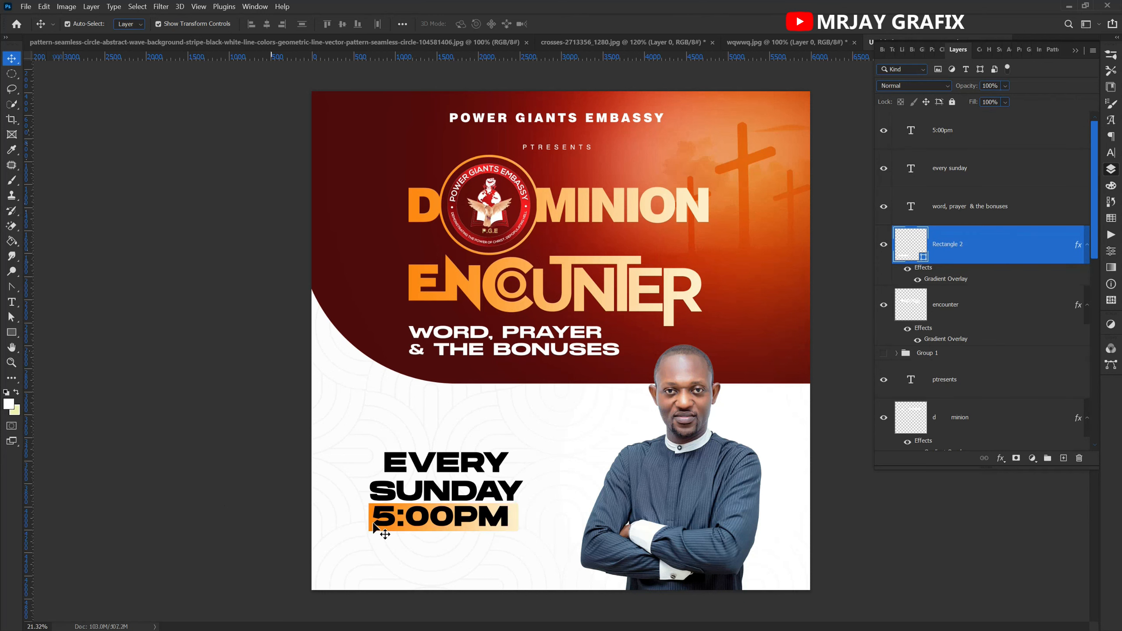
Recolor the "5:00PM" text dark red #5d2121, sampled from the curved edge of the flyer's red header.
click(414, 518)
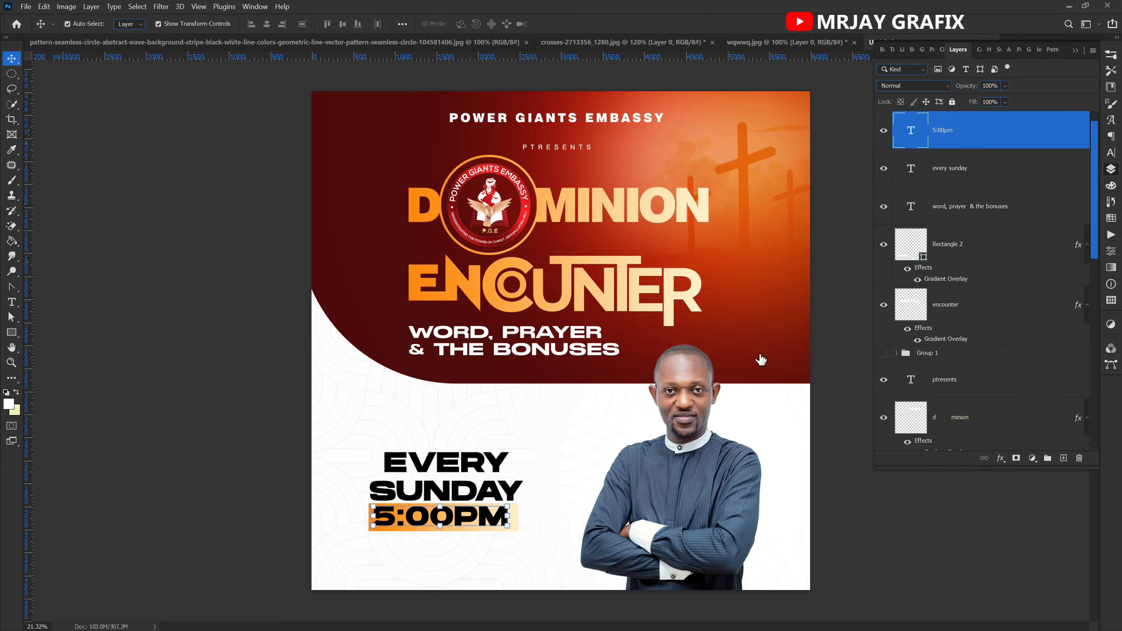
click(296, 464)
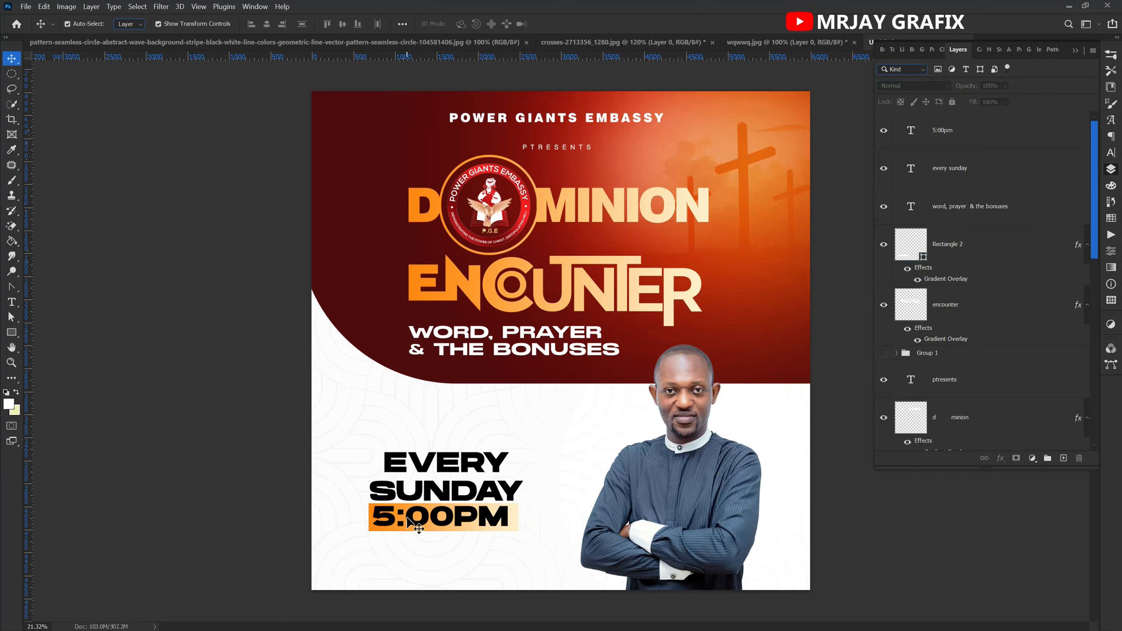
click(407, 517)
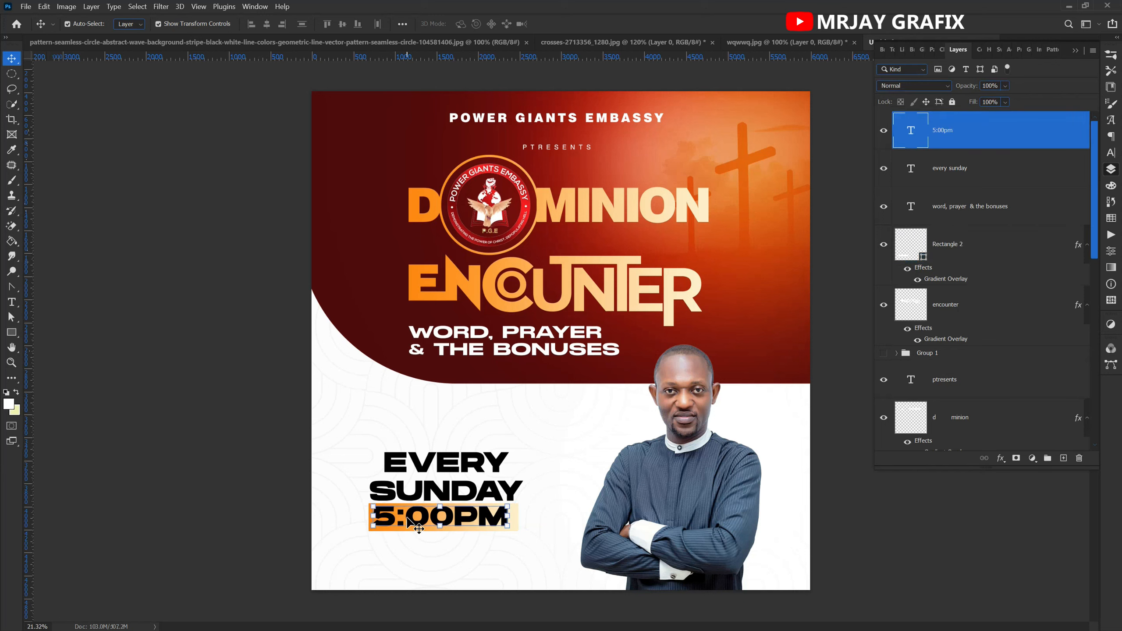
click(1111, 153)
click(1079, 121)
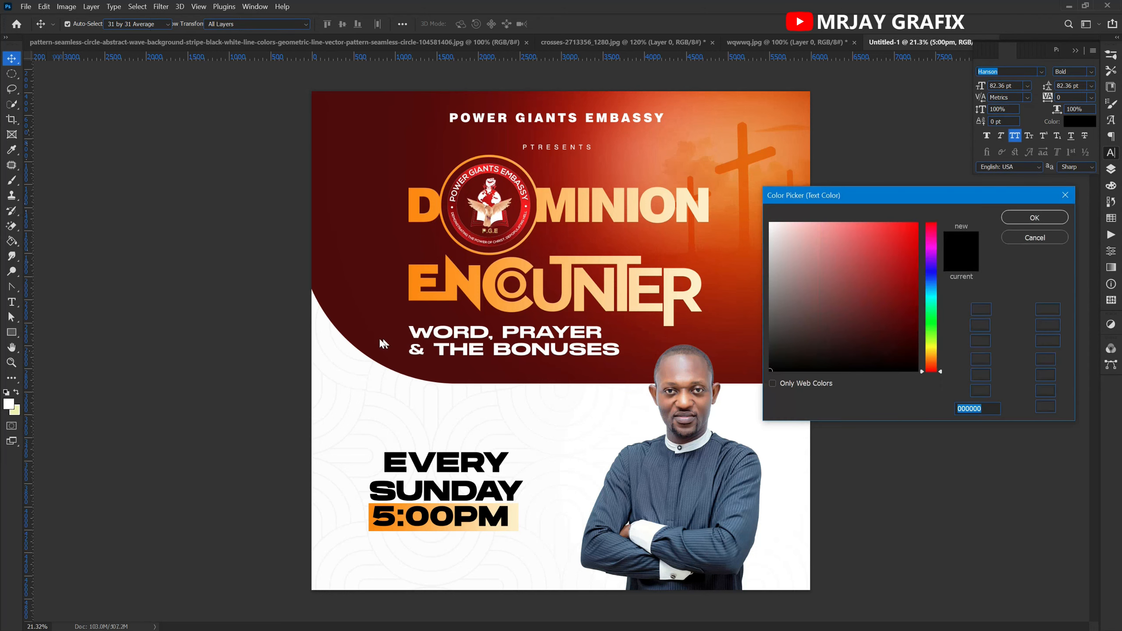
click(365, 339)
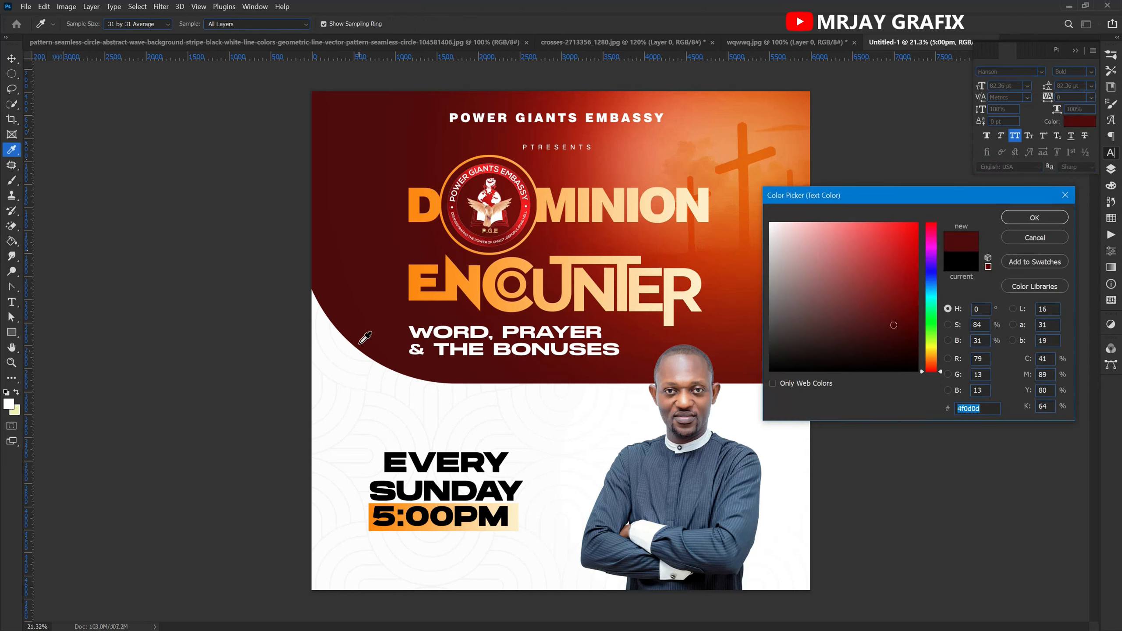
click(364, 338)
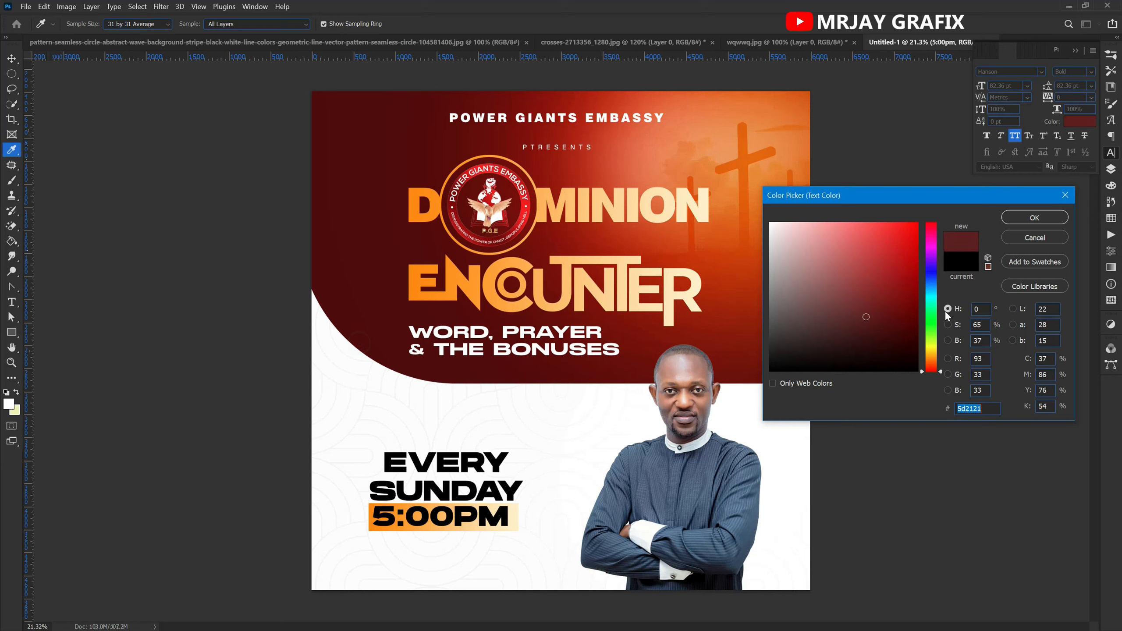
click(1034, 218)
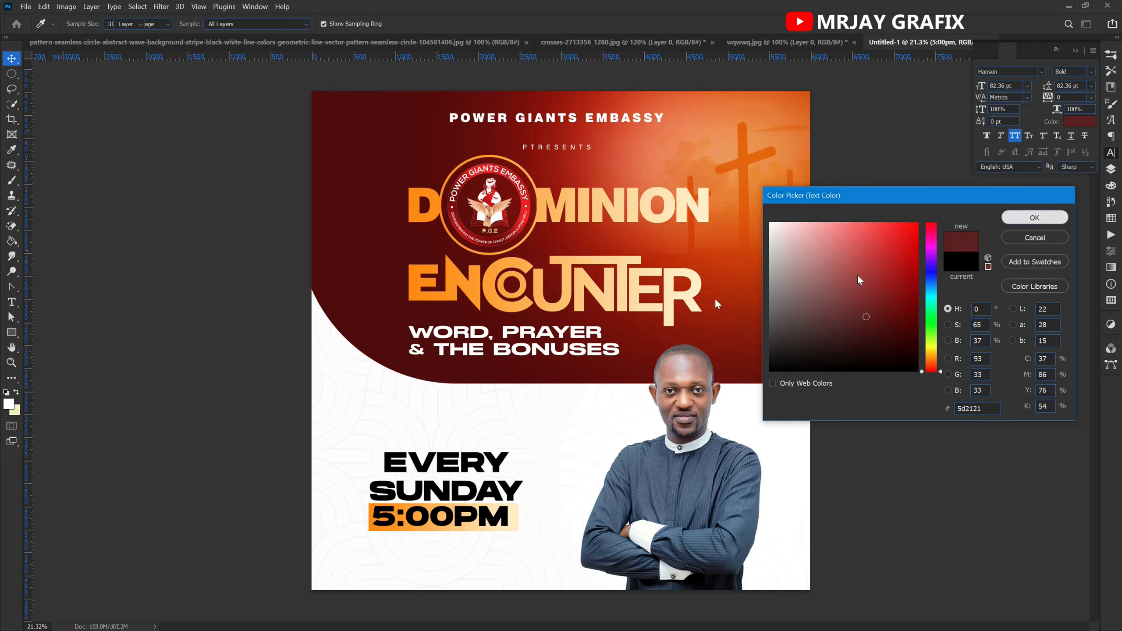
click(462, 516)
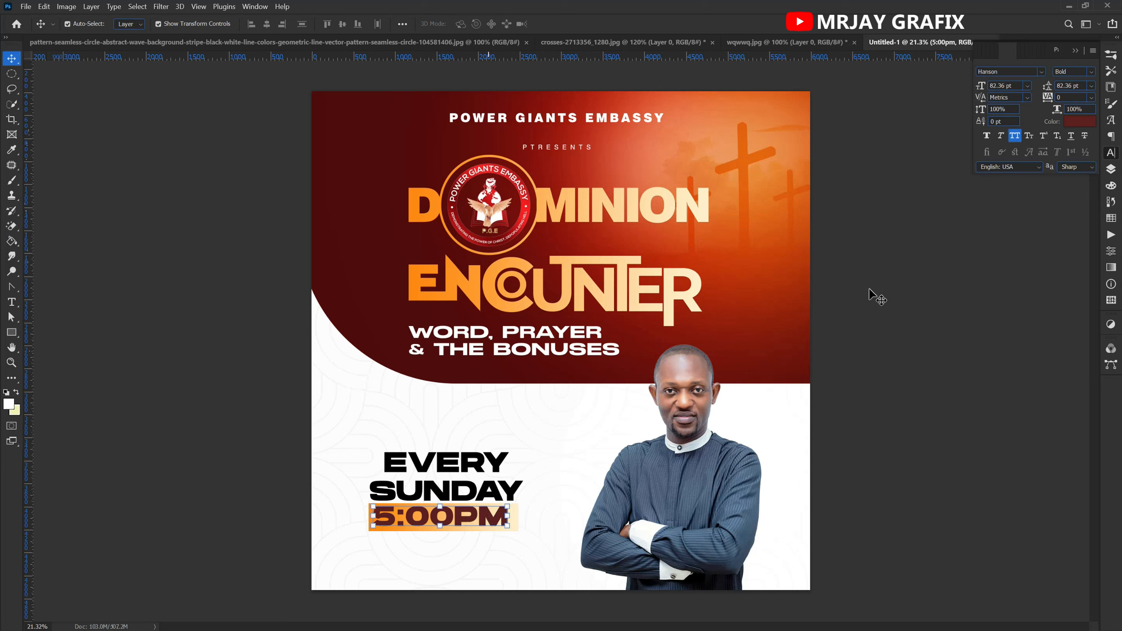
Darken the "5:00PM" text color to a deep, fully saturated maroon.
click(1078, 122)
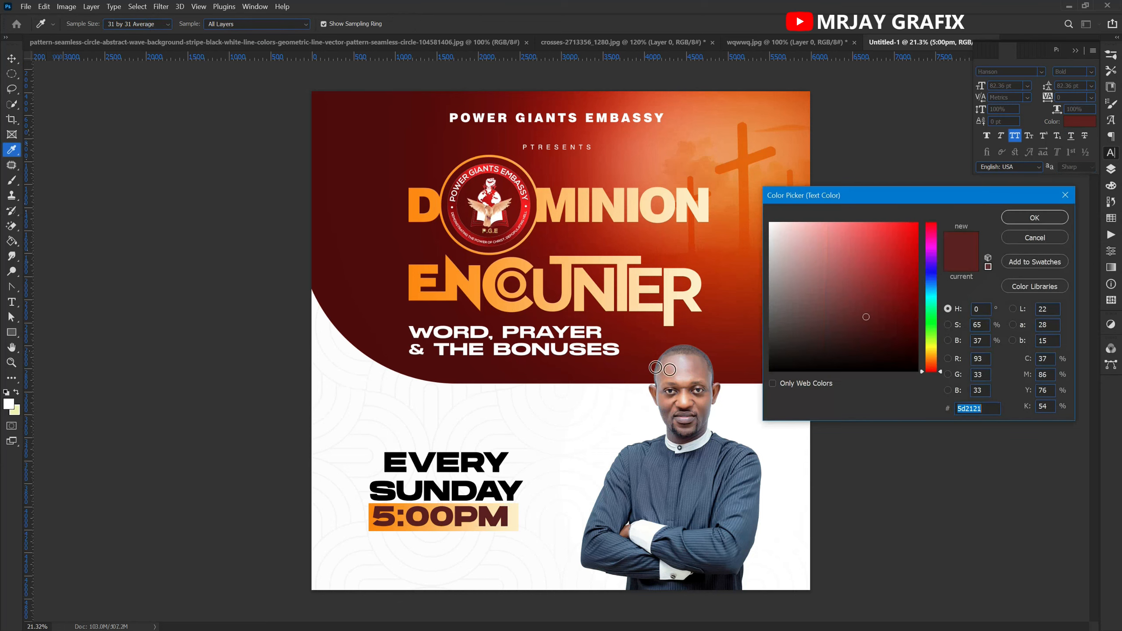
mouse_move(863, 325)
mouse_down()
mouse_move(841, 344)
mouse_move(928, 338)
mouse_up()
click(1034, 217)
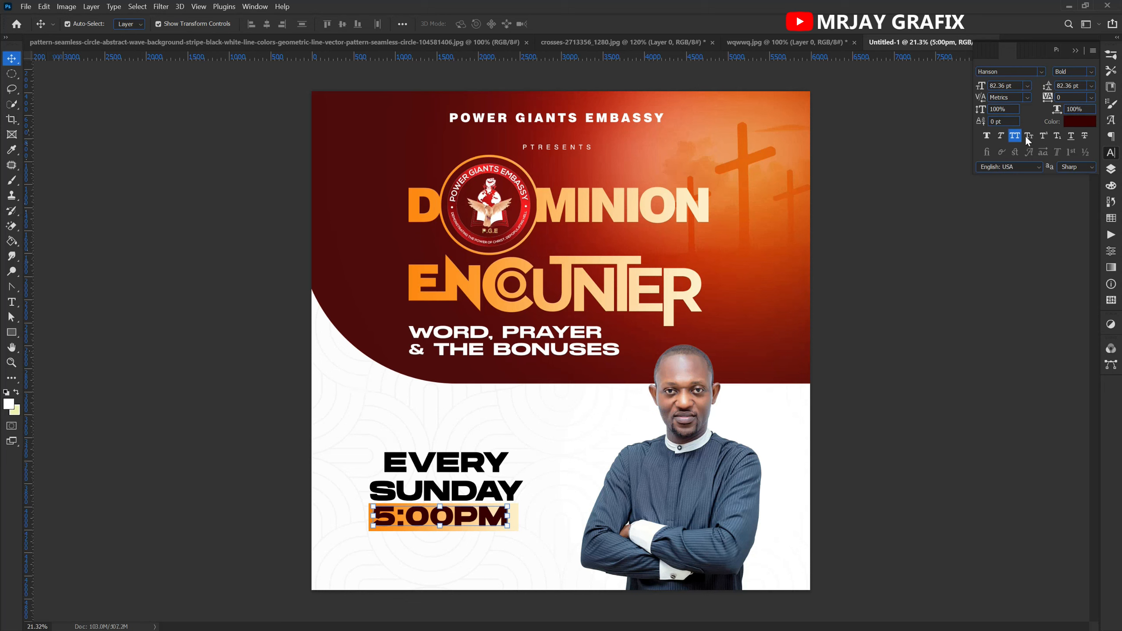
click(1112, 172)
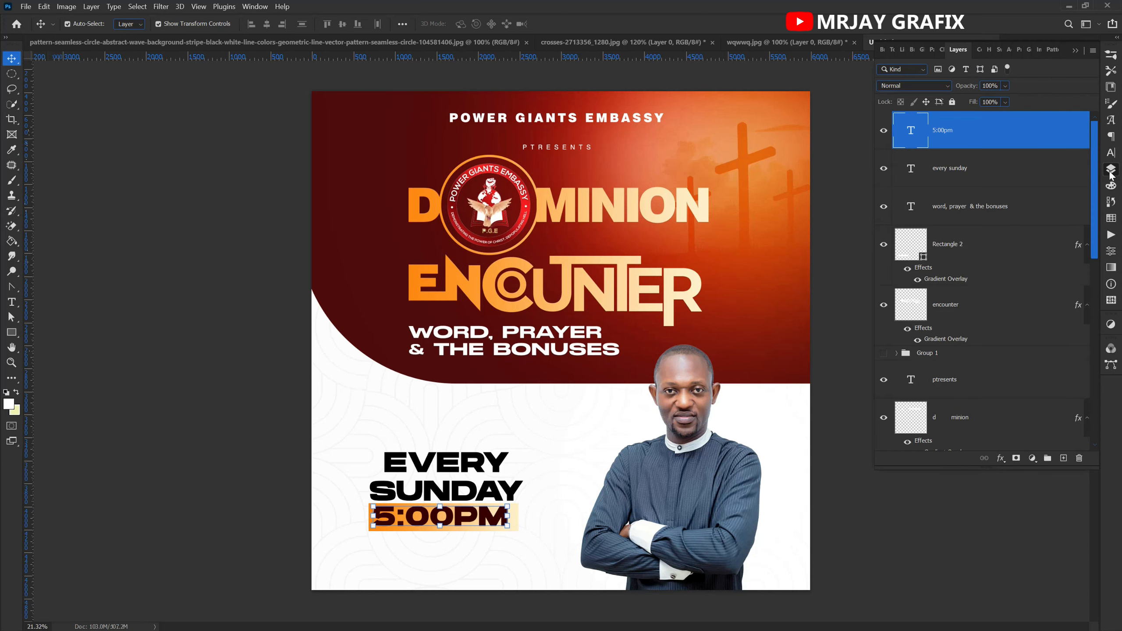
click(221, 344)
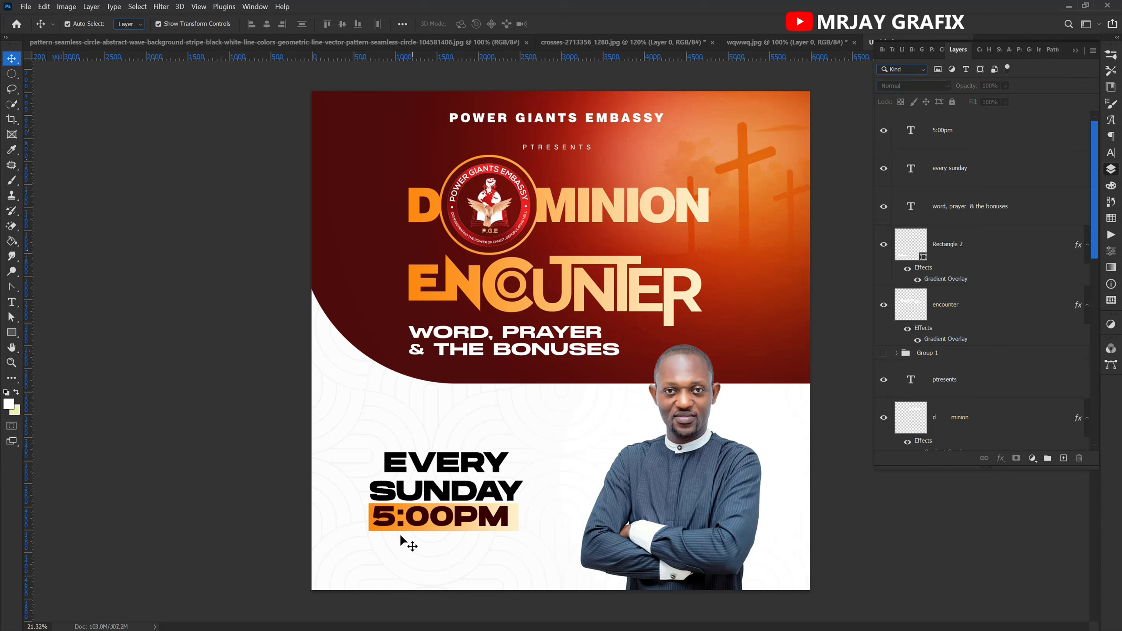
Scale the "5:00PM" text down slightly and center it within the gradient rectangle.
click(379, 523)
key(ctrl+t)
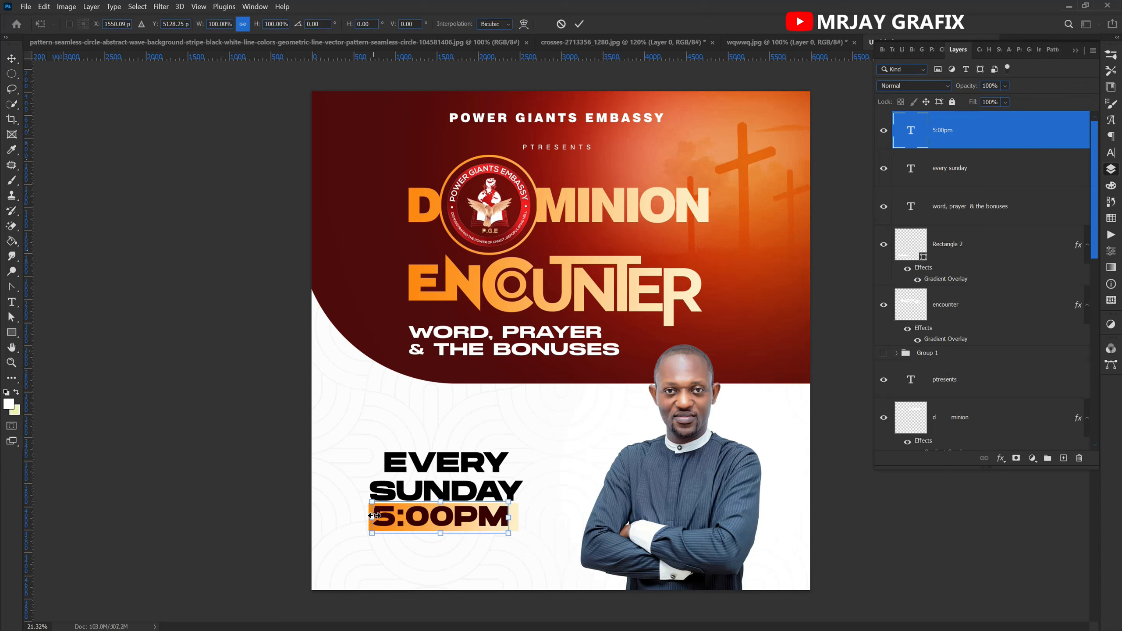
drag(387, 518, 405, 522)
key(Return)
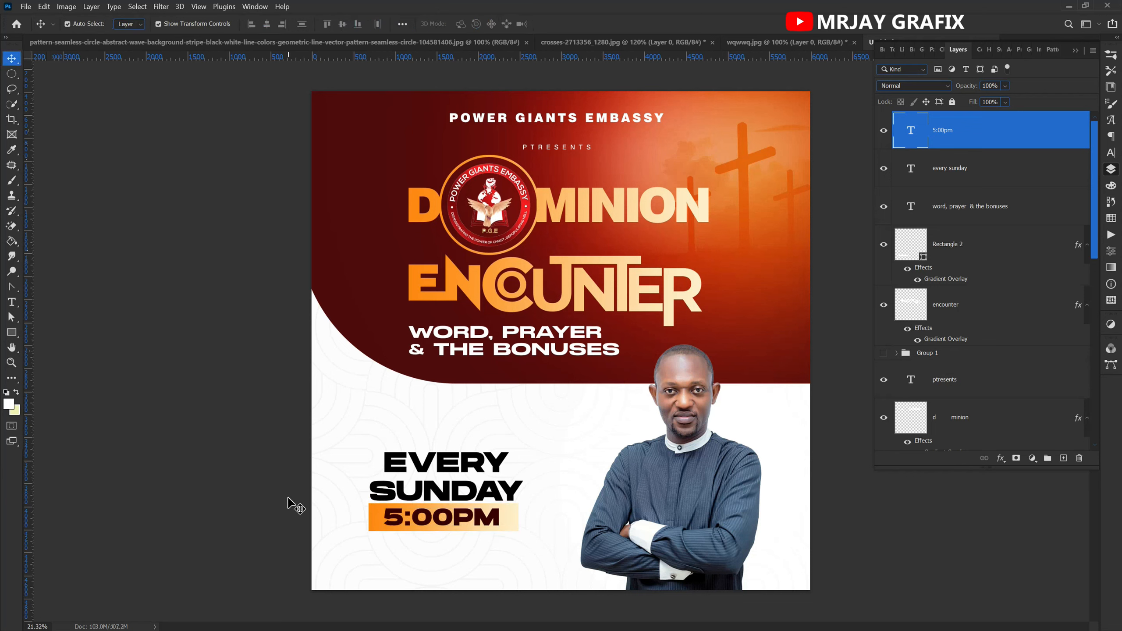
Move the "EVERY SUNDAY" text slightly up to leave a small gap above the gradient rectangle.
click(293, 506)
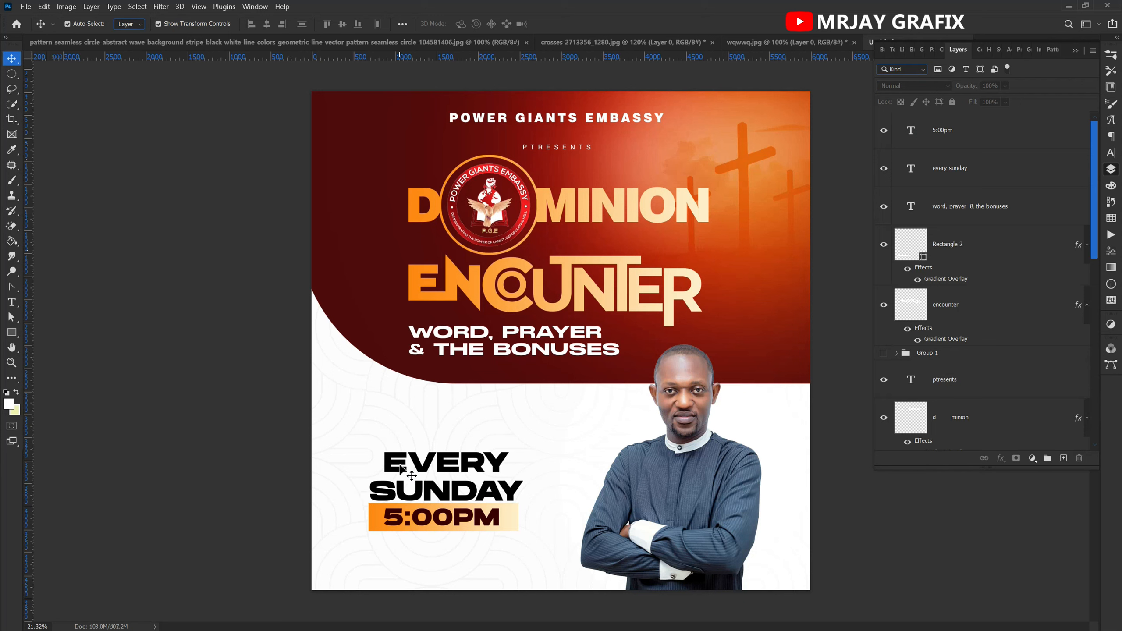
drag(419, 495, 405, 489)
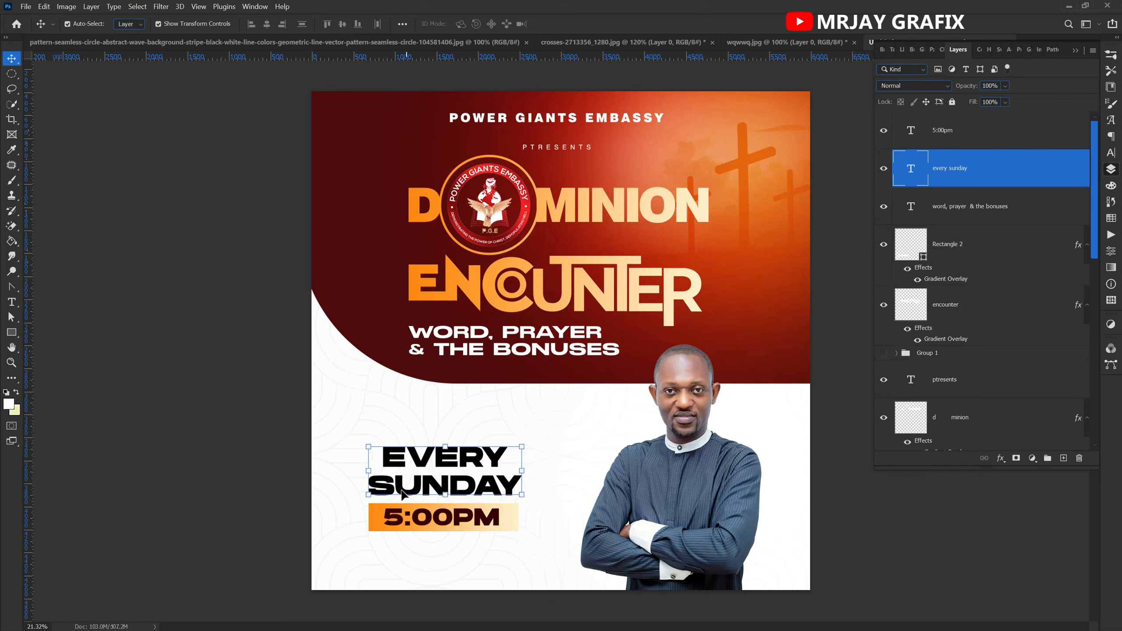
click(203, 486)
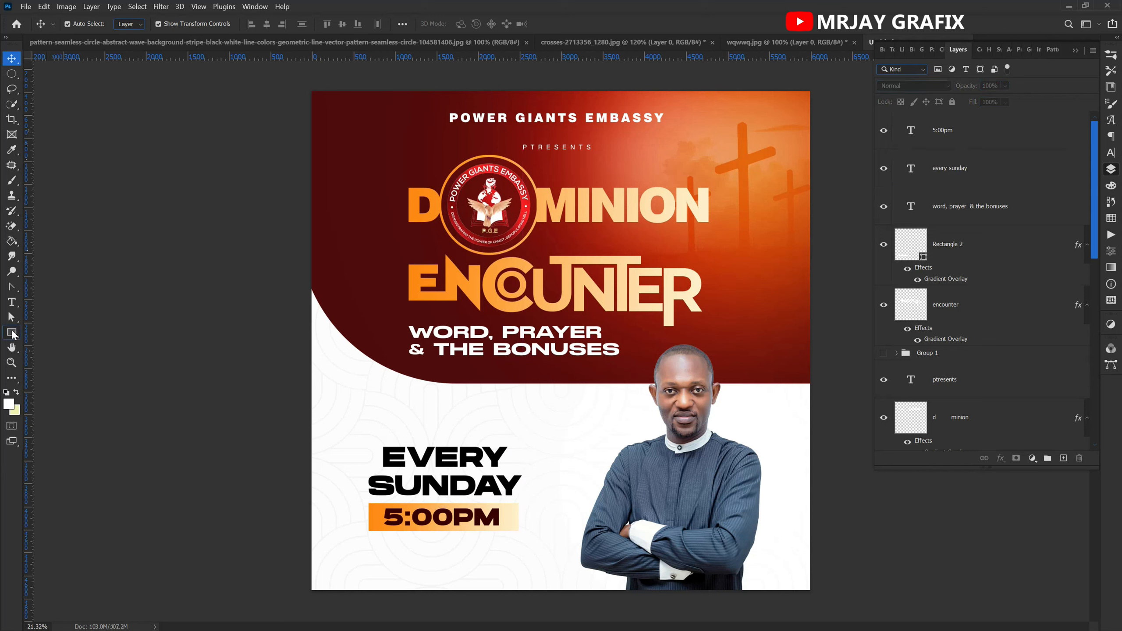
Draw a right-pointing double-chevron custom shape from the all shapes set, about 476 x 263 px, below the time bar.
drag(11, 333, 90, 398)
click(83, 397)
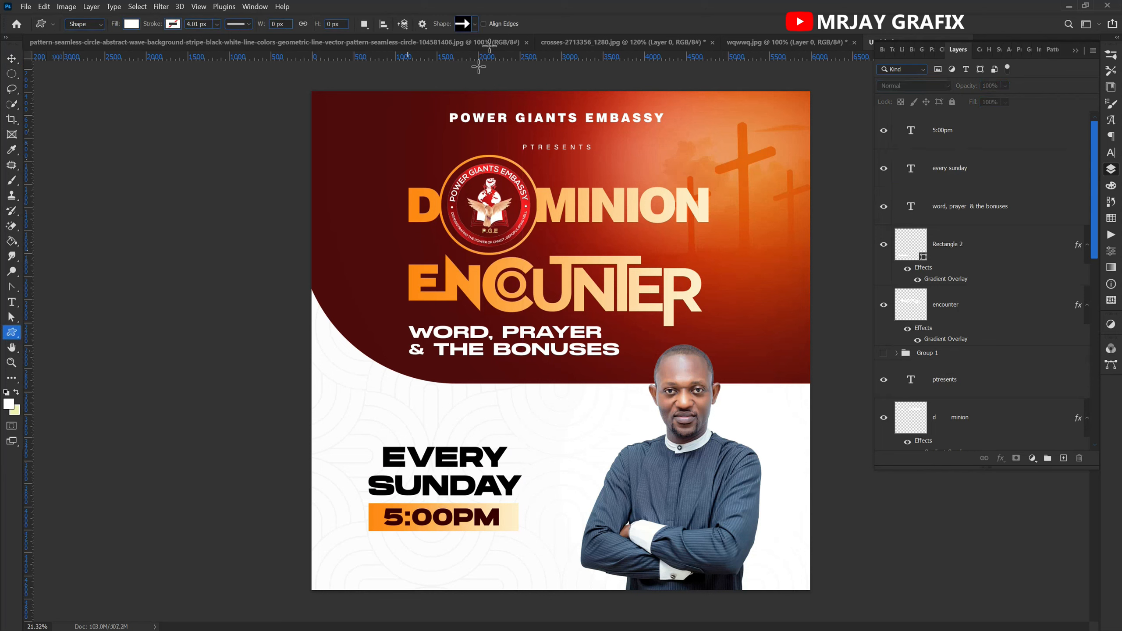
click(474, 24)
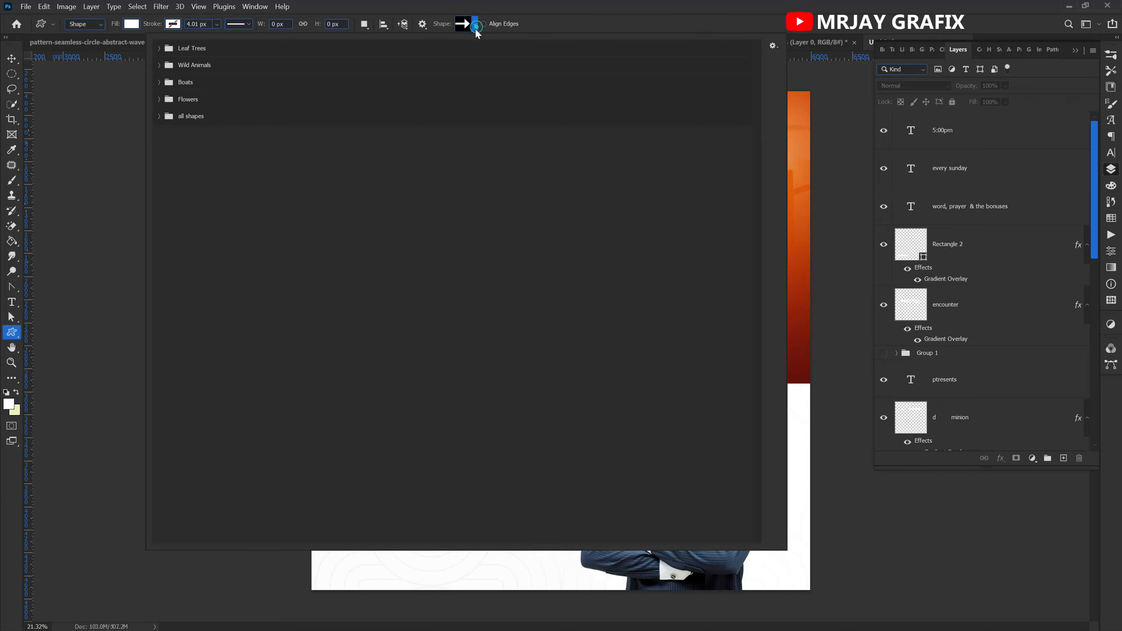
click(159, 116)
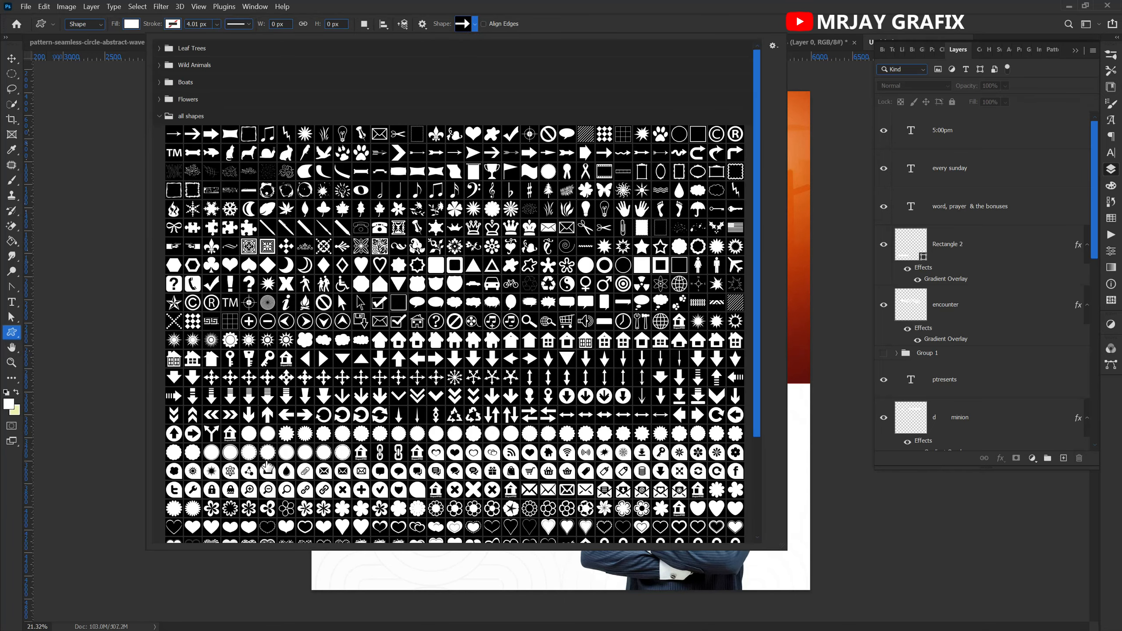
scroll(268, 463, down, 1)
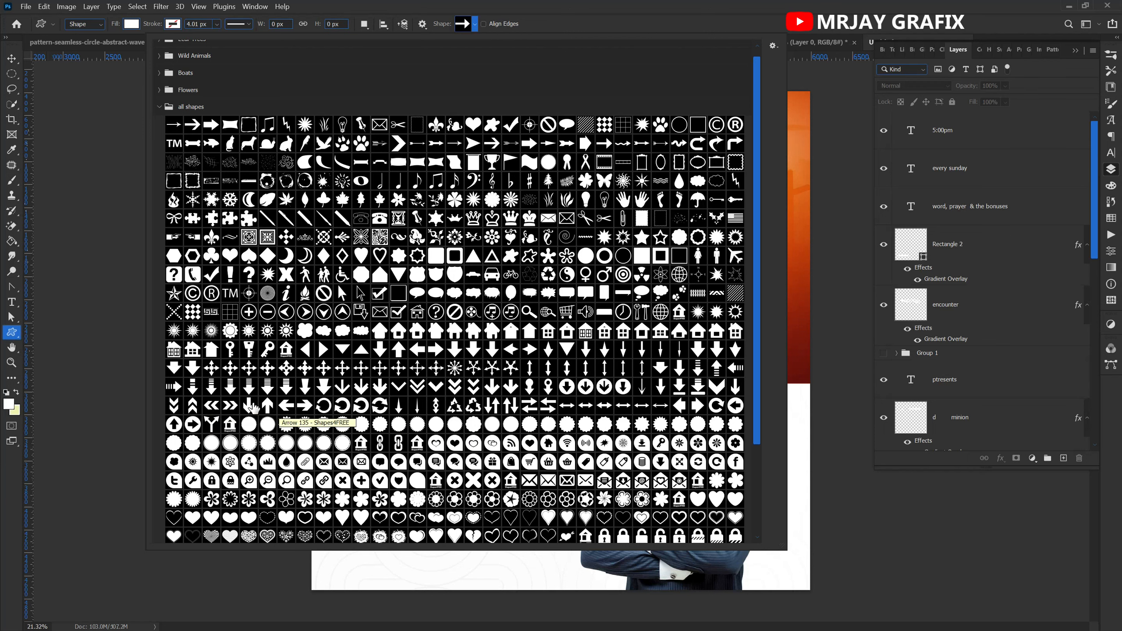
click(230, 405)
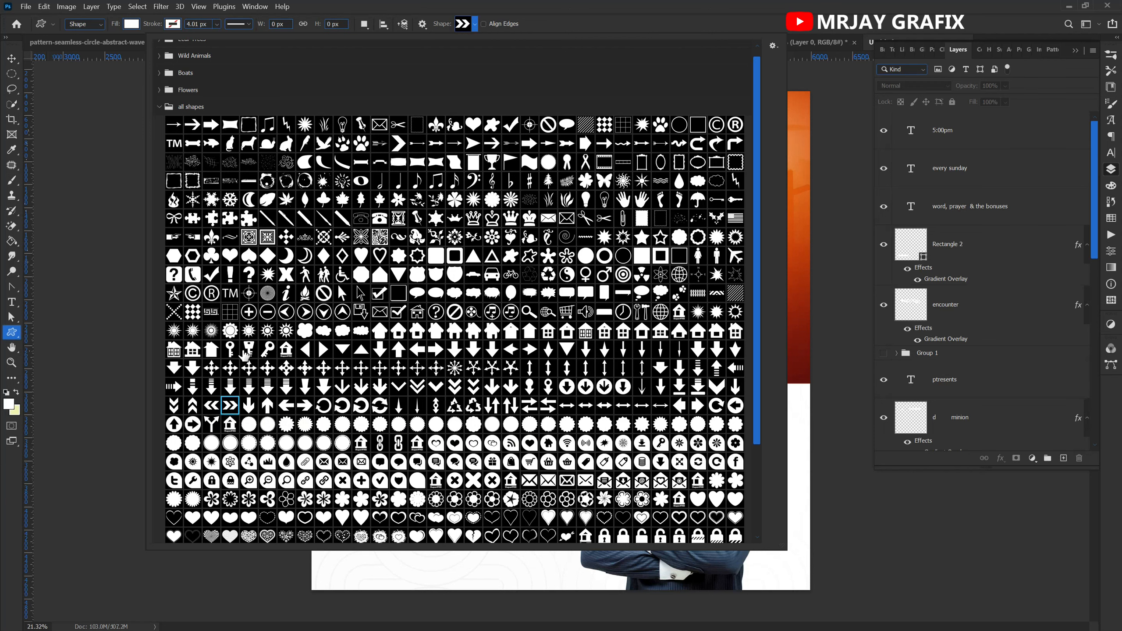
click(496, 5)
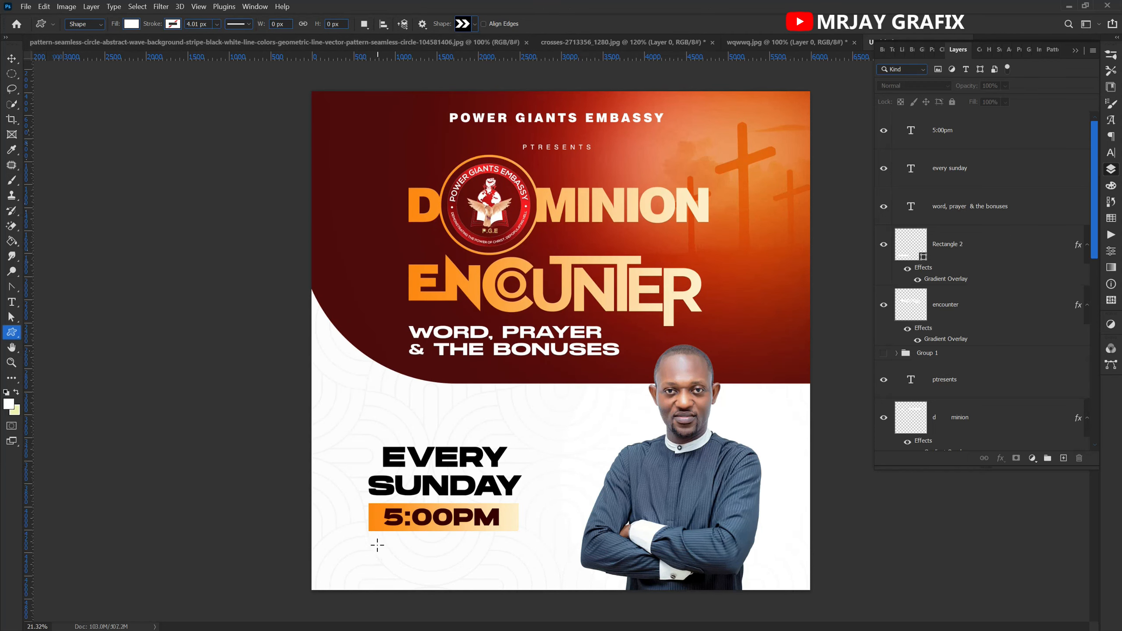
drag(376, 546, 416, 564)
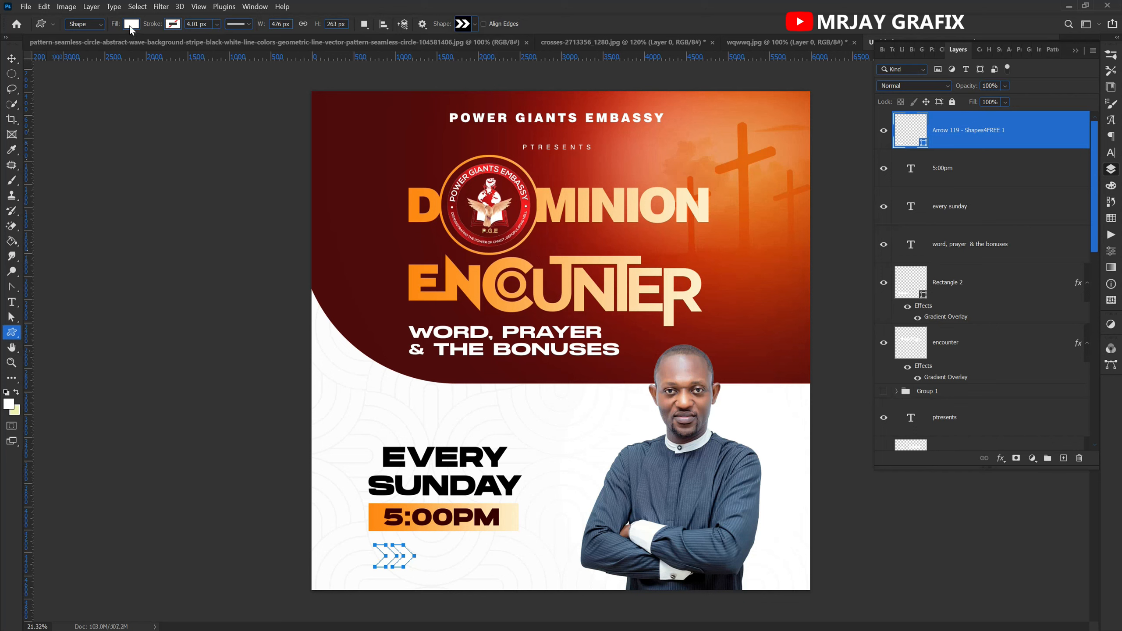
Fill the double-chevron shape with the recently used dark red.
click(131, 24)
click(91, 86)
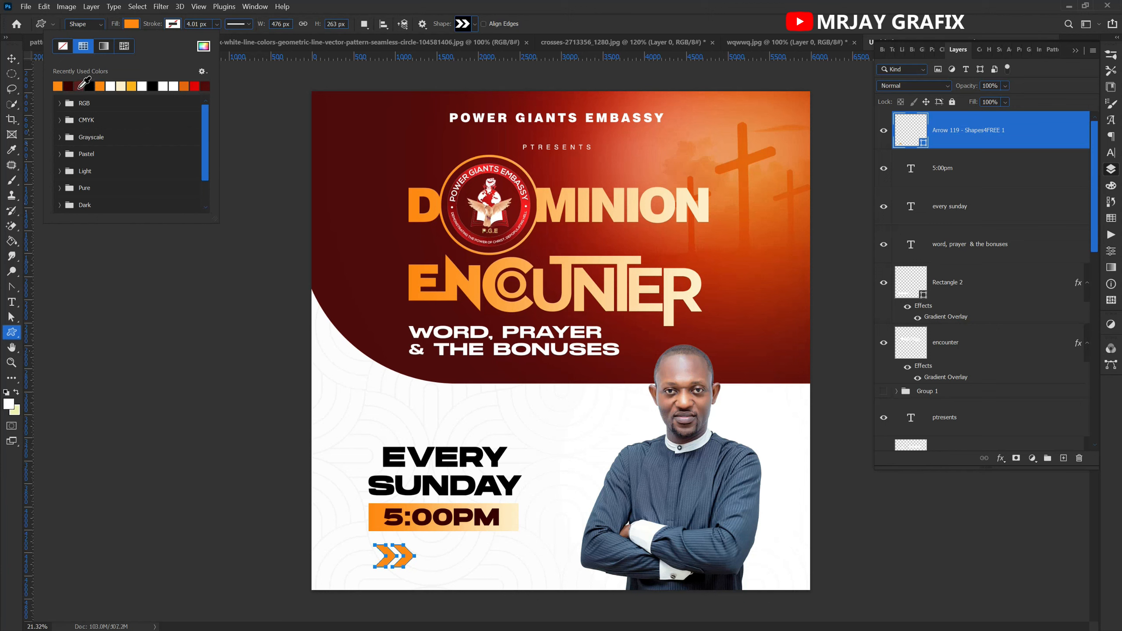
click(68, 86)
click(11, 58)
click(130, 297)
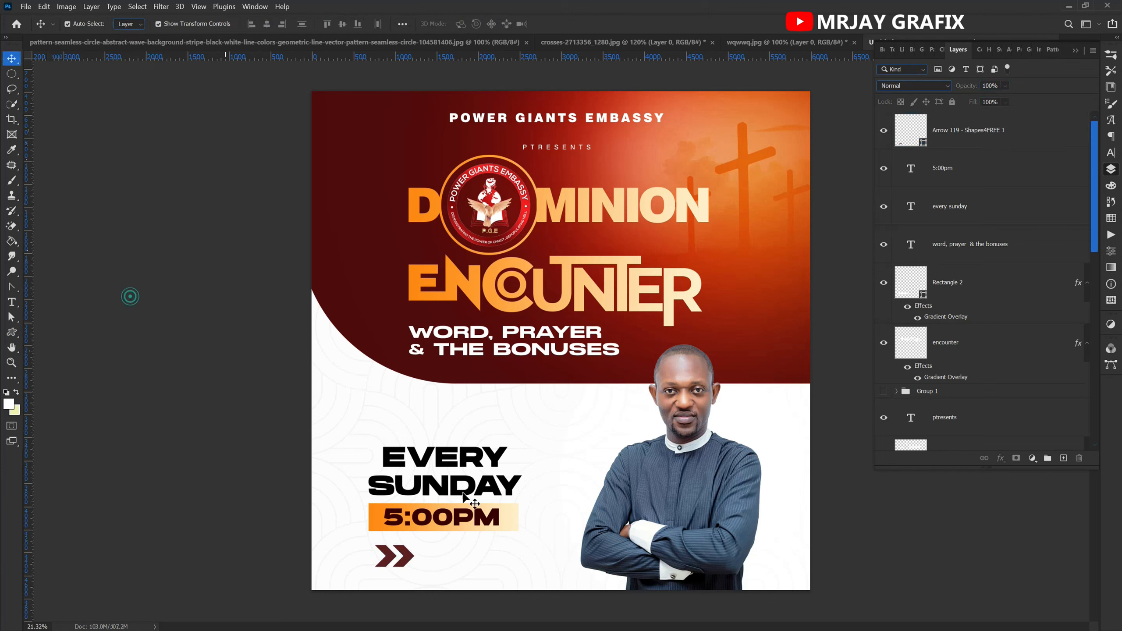
Duplicate the double chevron beside itself to form a row of four, enlarge the pair slightly and center it under the time bar.
click(409, 558)
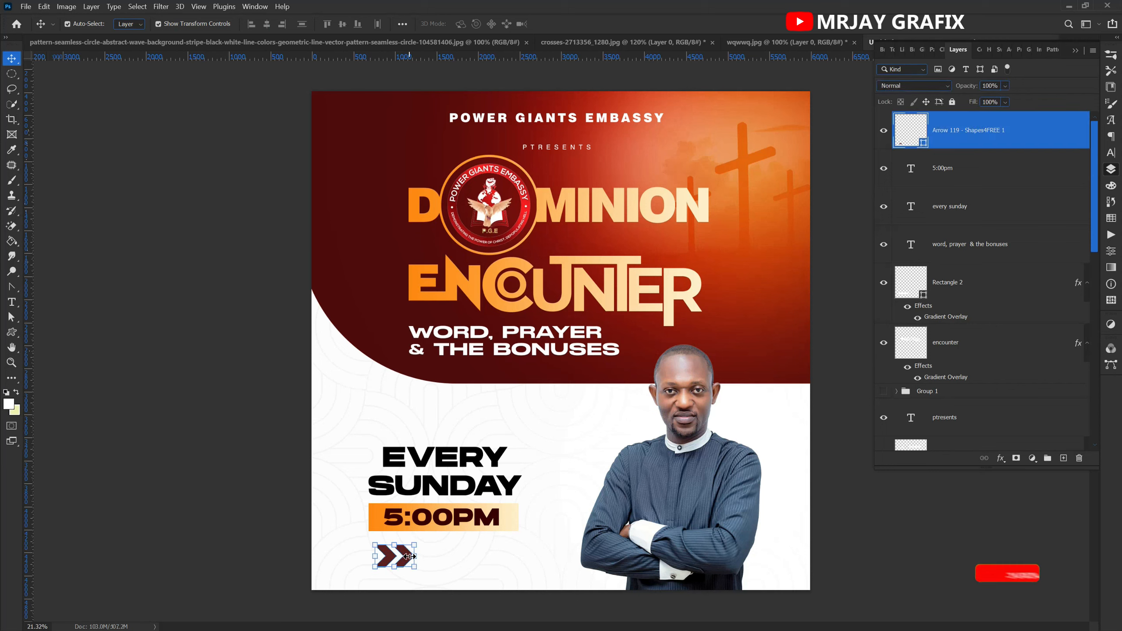
drag(409, 558, 455, 552)
key(ctrl+t)
key(Return)
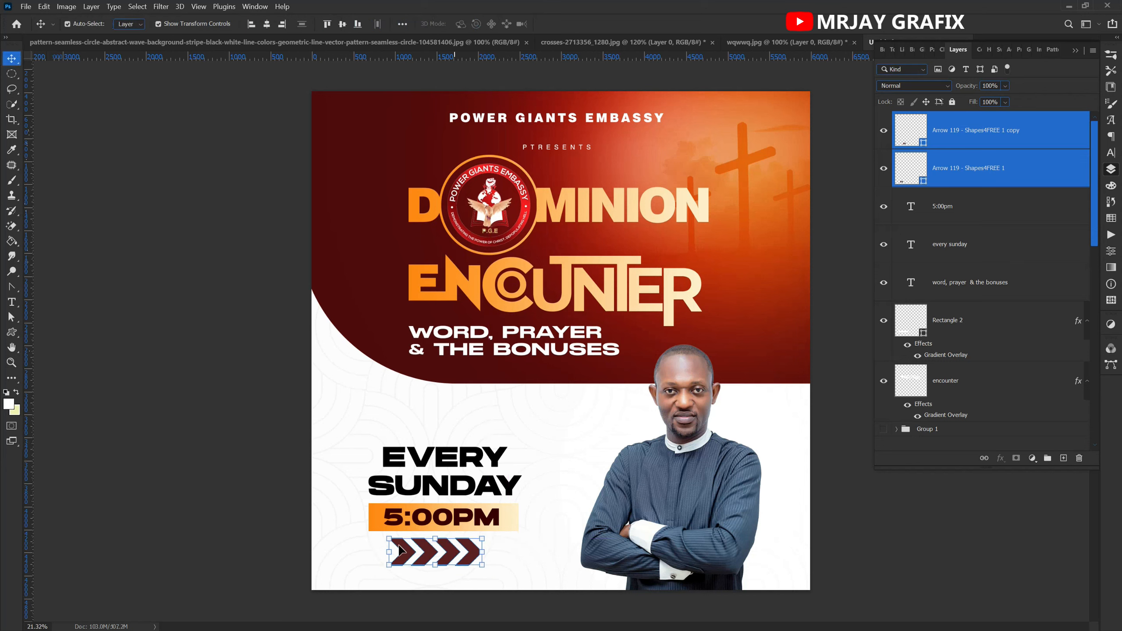
click(250, 500)
Select the schedule texts, gradient rectangle and chevrons together and move them slightly up and to the right.
drag(371, 407, 490, 601)
drag(460, 525, 464, 517)
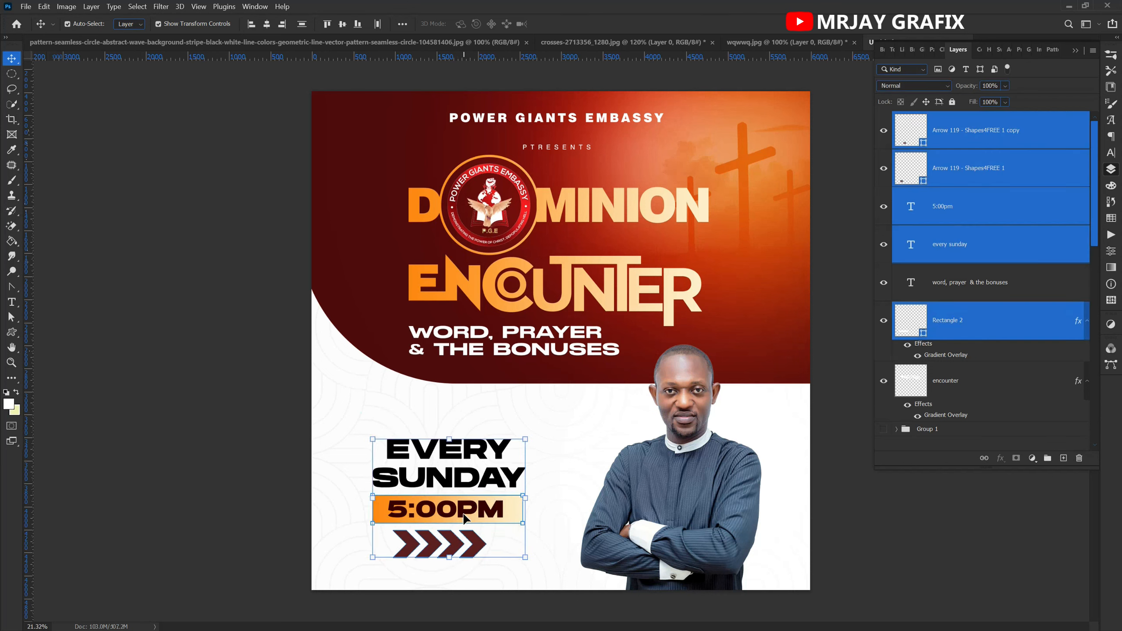
click(248, 469)
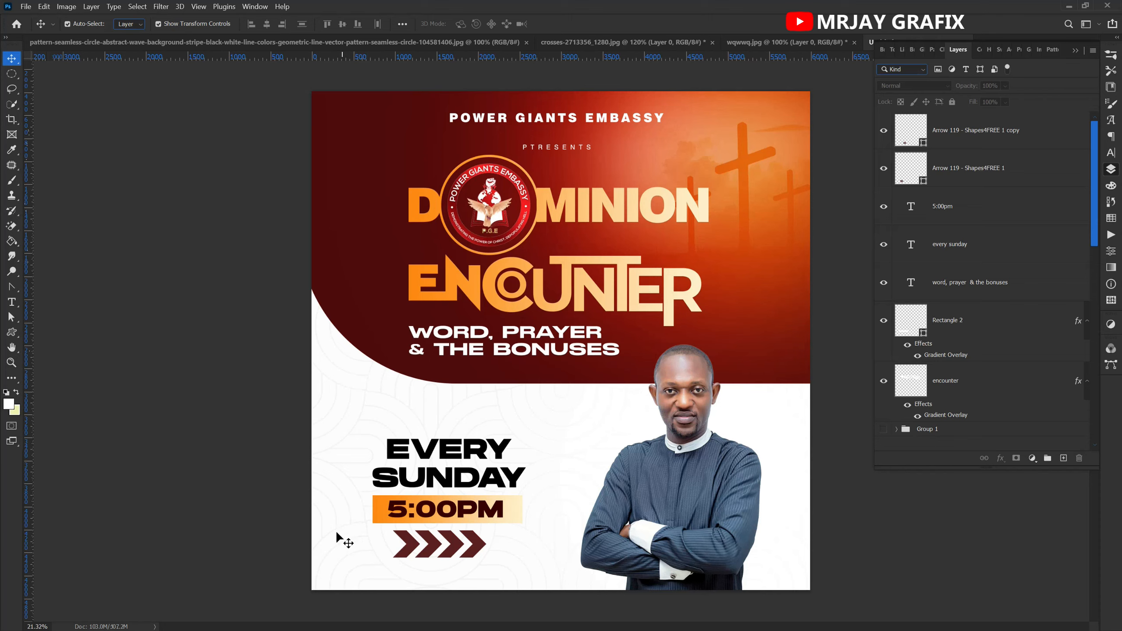
Enlarge the man's portrait slightly and shift it a little left, keeping its lower part beyond the flyer's edge.
scroll(337, 537, down, 1)
click(632, 457)
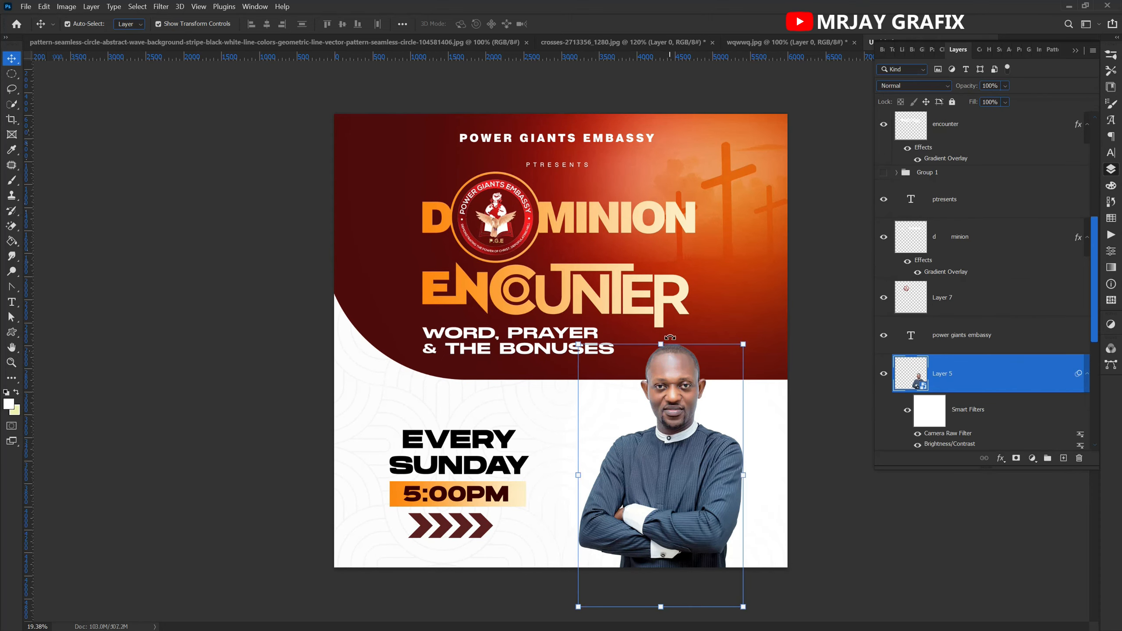
click(647, 351)
click(665, 352)
key(ctrl+t)
mouse_move(663, 352)
mouse_down()
mouse_move(672, 335)
mouse_move(669, 352)
mouse_up()
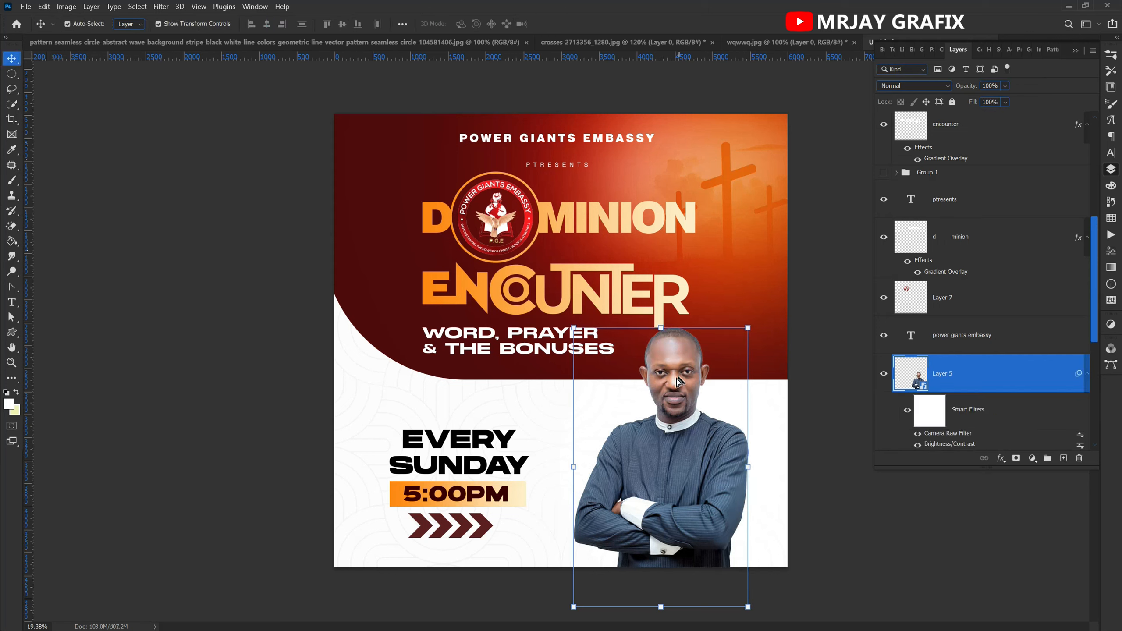
click(164, 400)
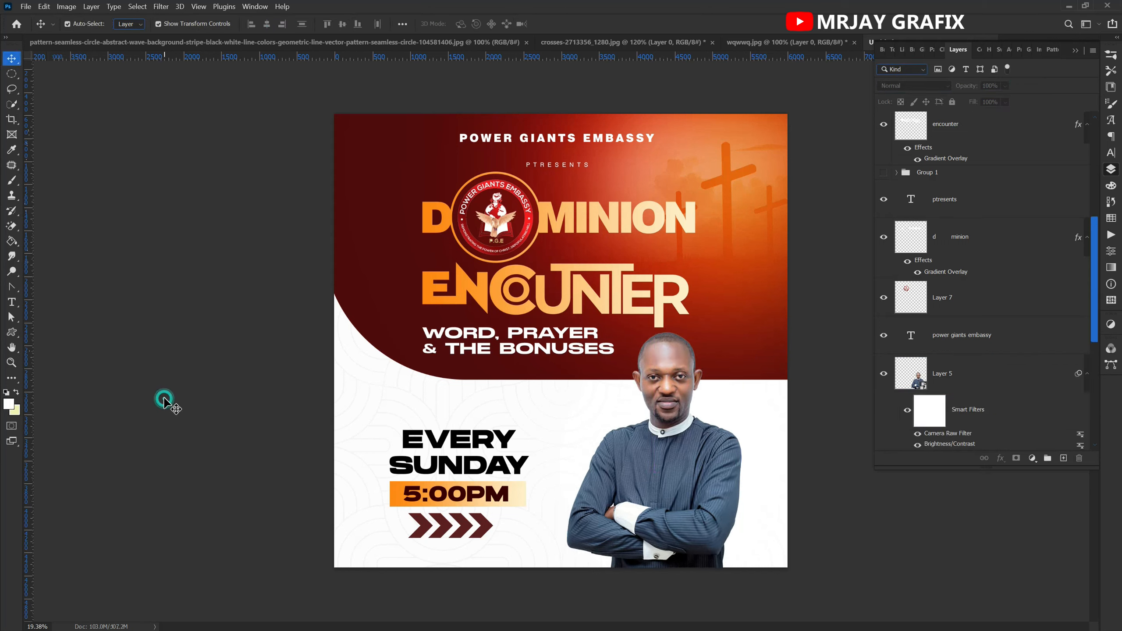